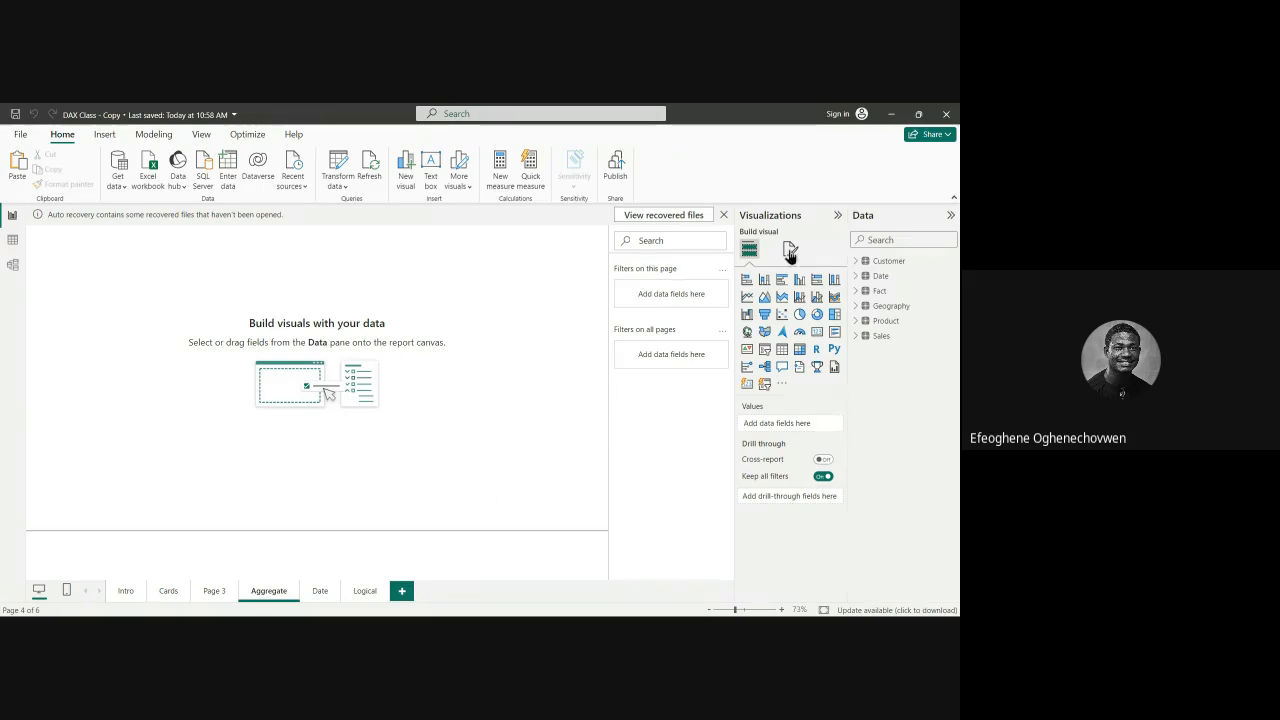
# Step: Dismiss the recovery notice and look through the Customer, Fact, Date, Geography and Product tables in table view
pyautogui.click(724, 214)
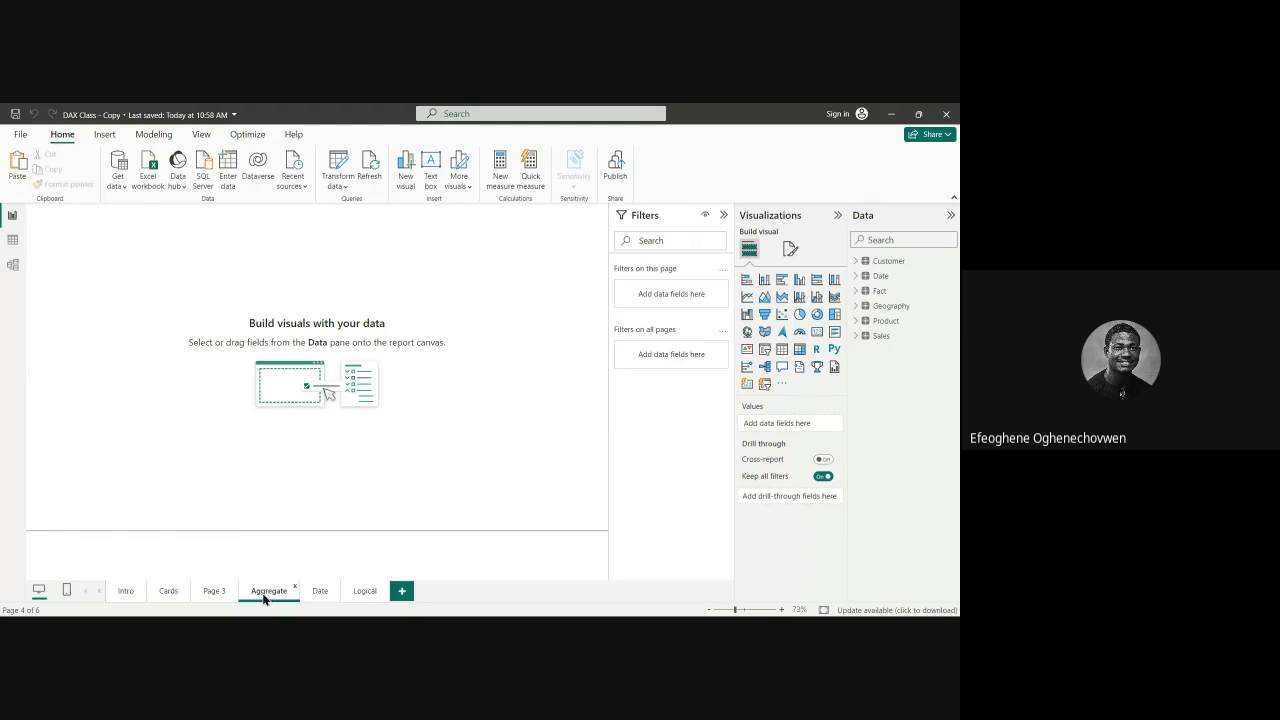
pyautogui.click(14, 242)
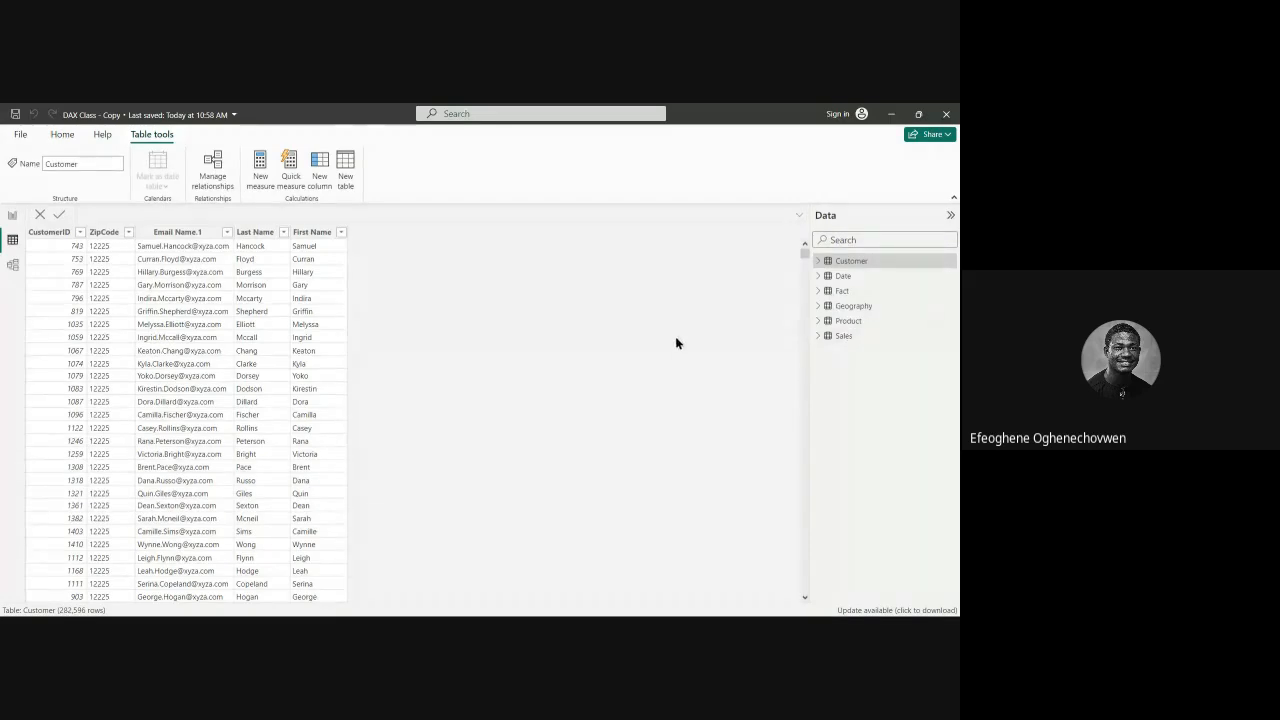
pyautogui.moveTo(848, 291)
pyautogui.click(845, 293)
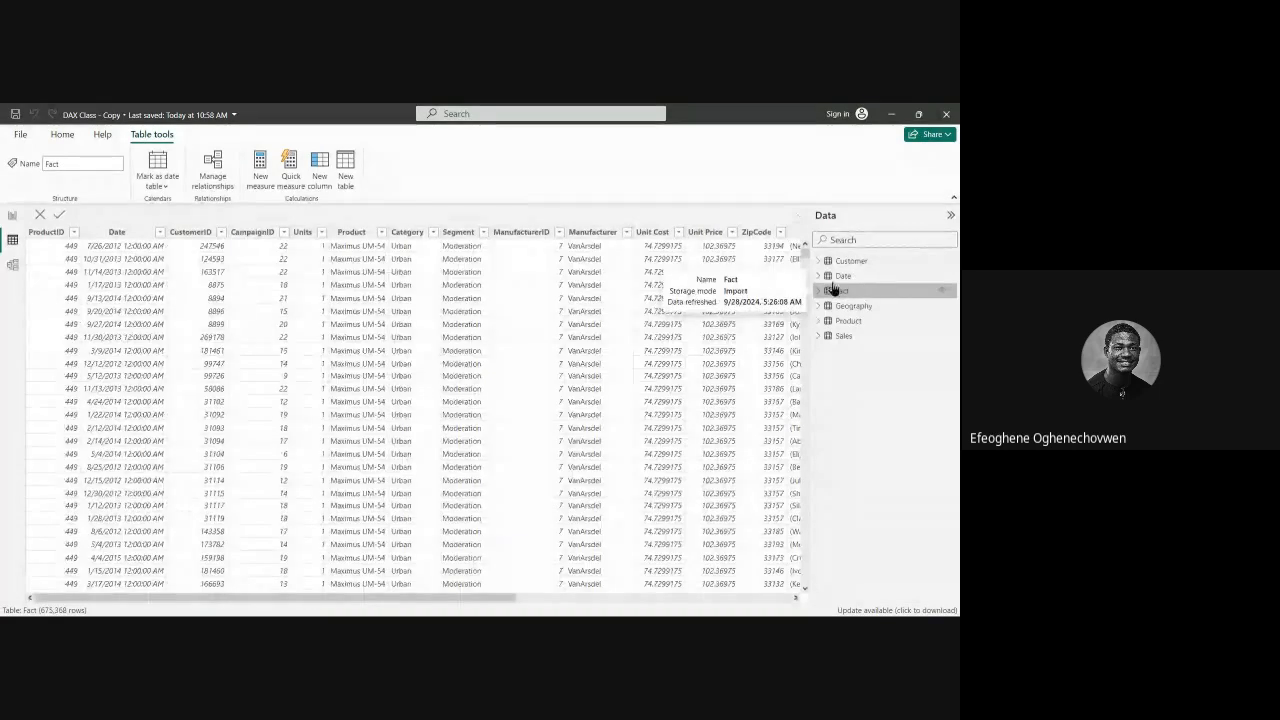
pyautogui.moveTo(386, 603)
pyautogui.mouseDown()
pyautogui.moveTo(664, 604)
pyautogui.moveTo(380, 600)
pyautogui.mouseUp()
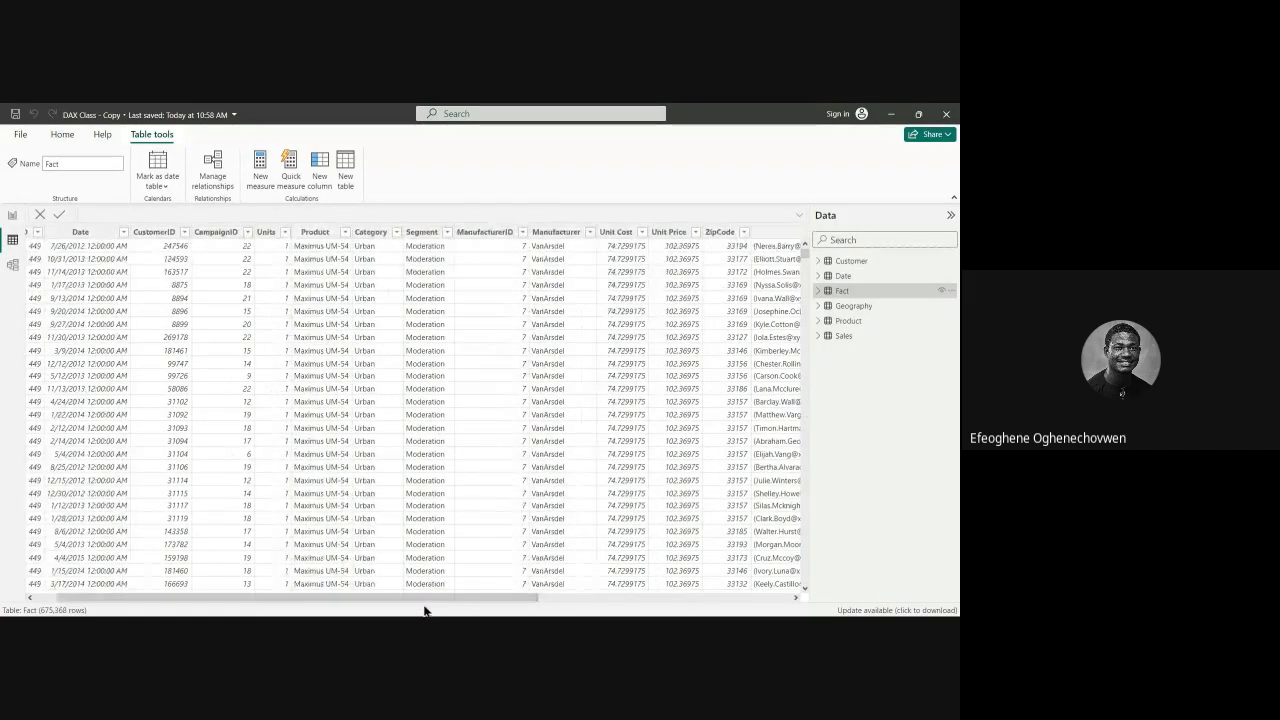
pyautogui.click(868, 262)
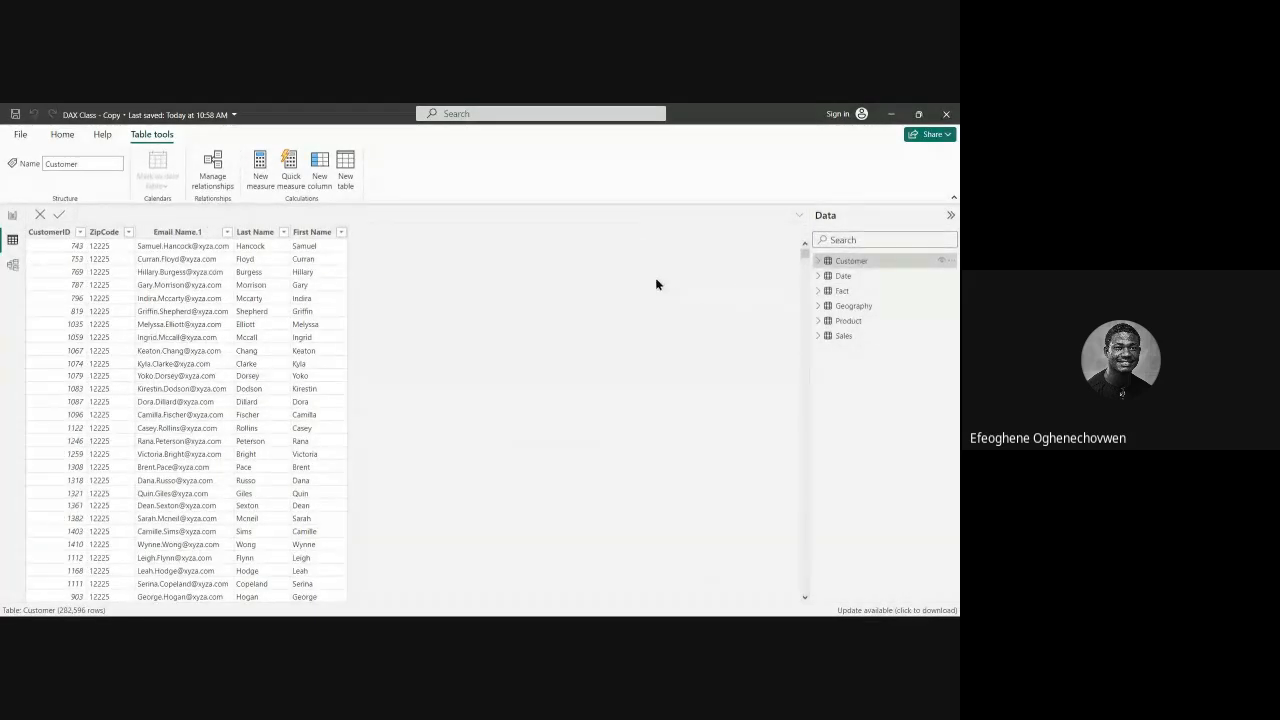
pyautogui.click(858, 276)
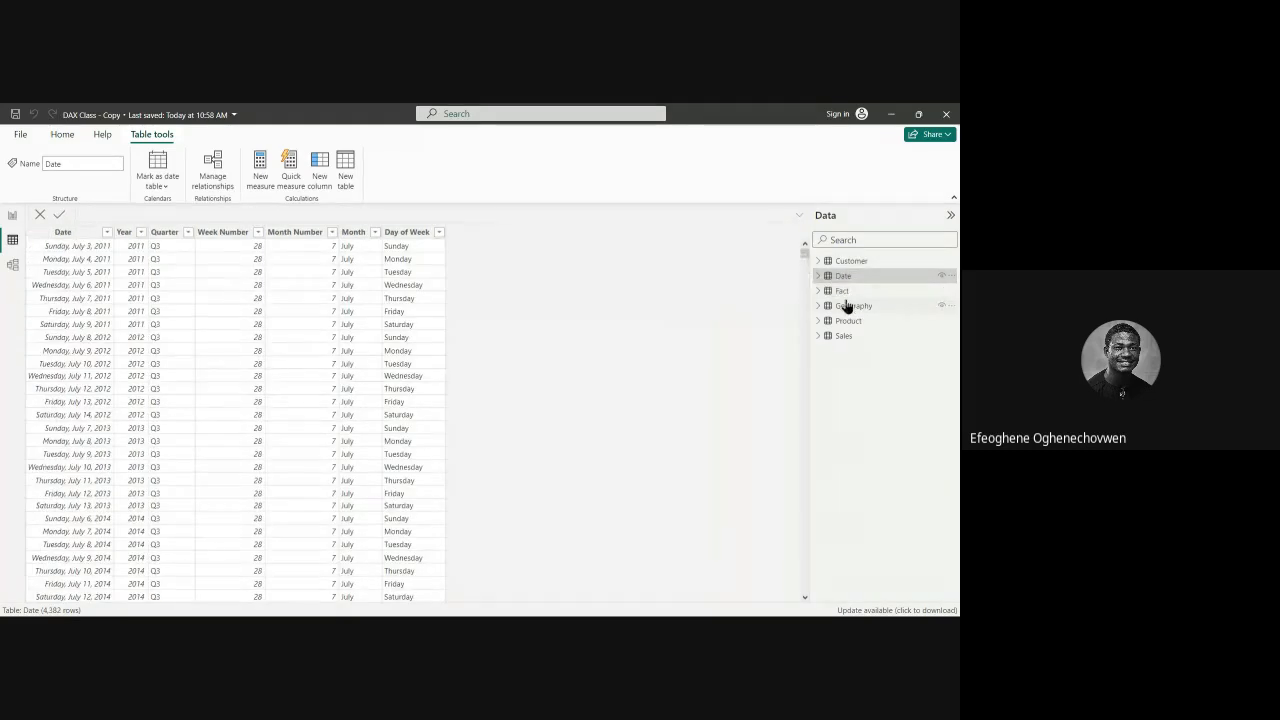
pyautogui.click(850, 308)
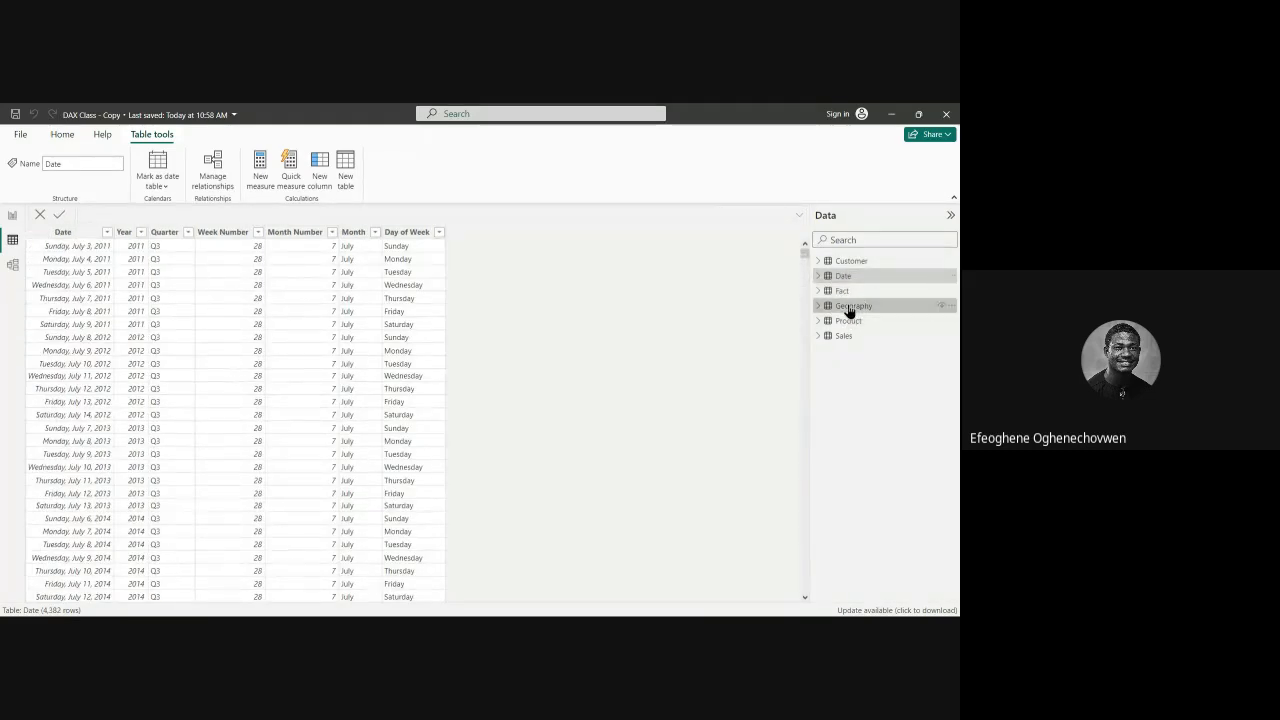
pyautogui.click(852, 322)
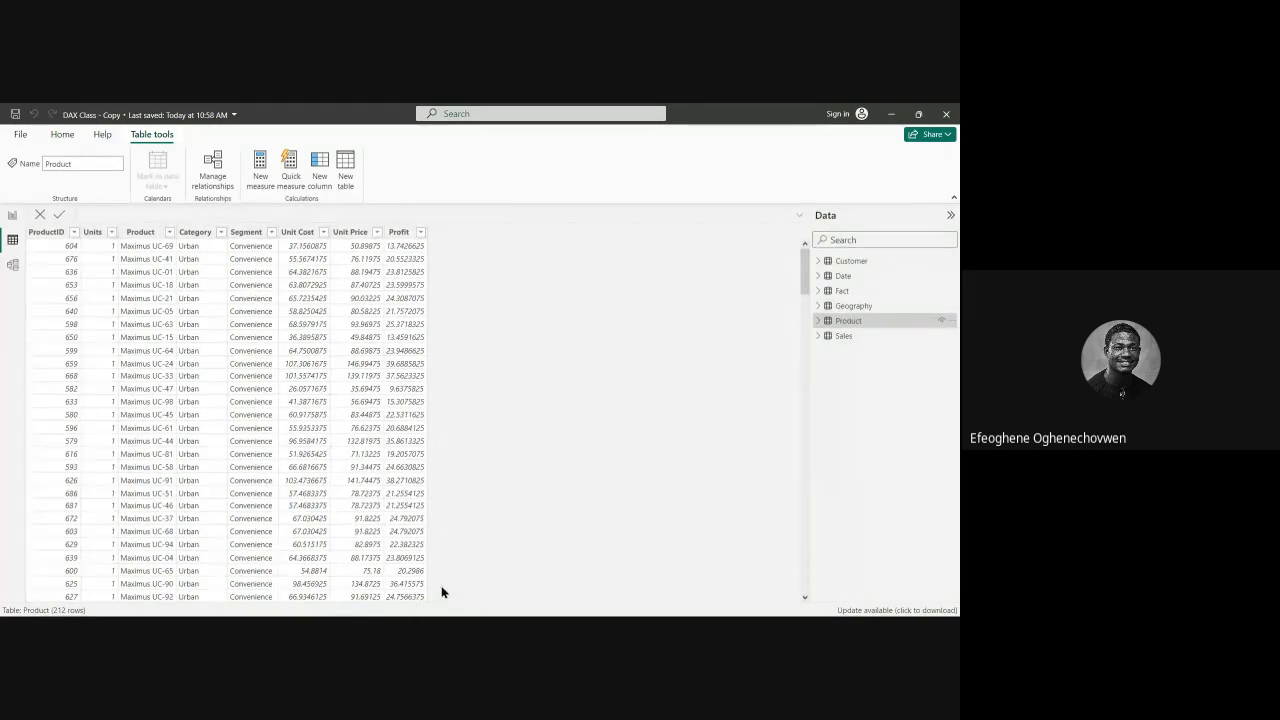
# Step: Review the table relationships in model view and move the Sales table clear of the Customer table
pyautogui.click(16, 265)
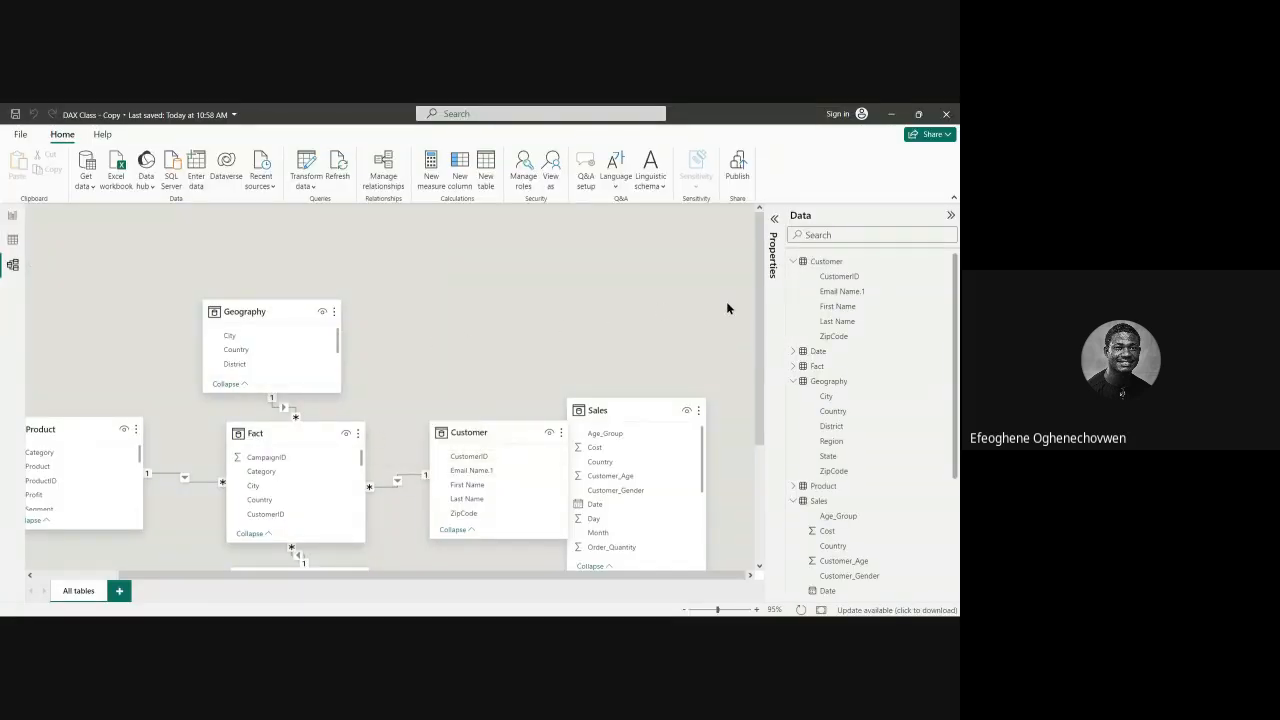
pyautogui.moveTo(759, 295); pyautogui.dragTo(754, 460)
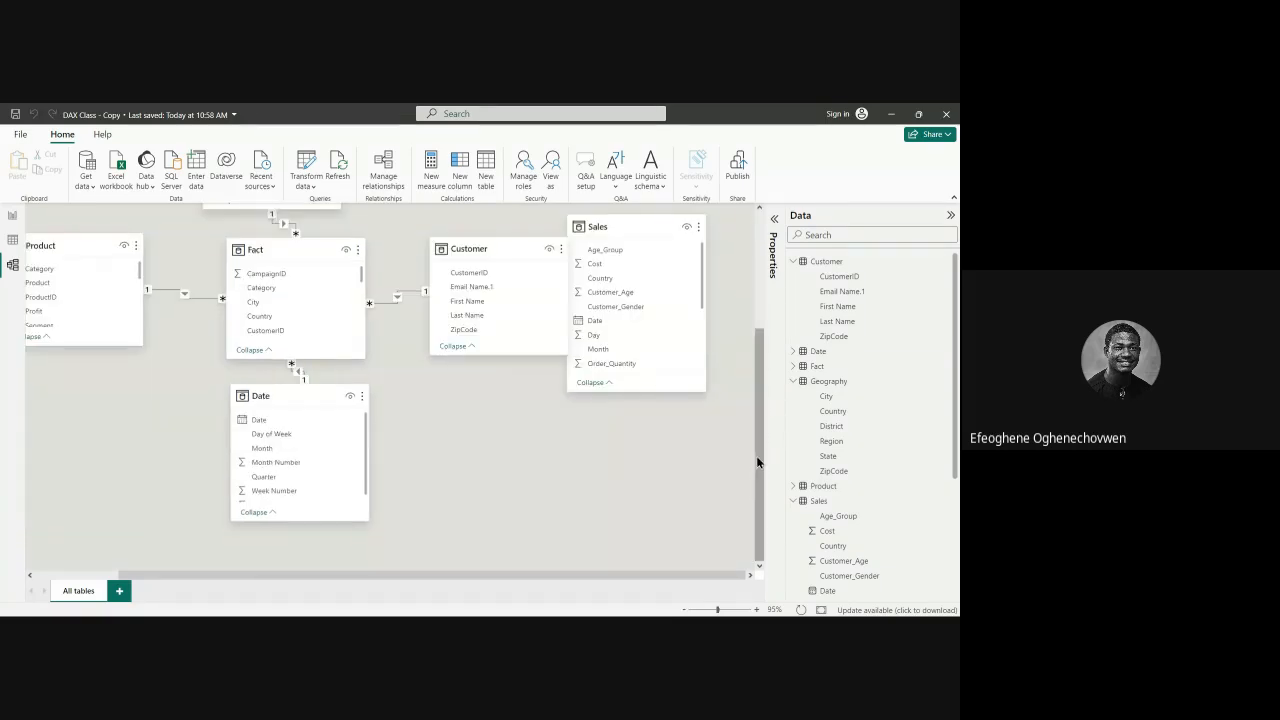
pyautogui.scroll(1, 756, 455)
pyautogui.scroll(1, 633, 260)
pyautogui.scroll(1, 633, 268)
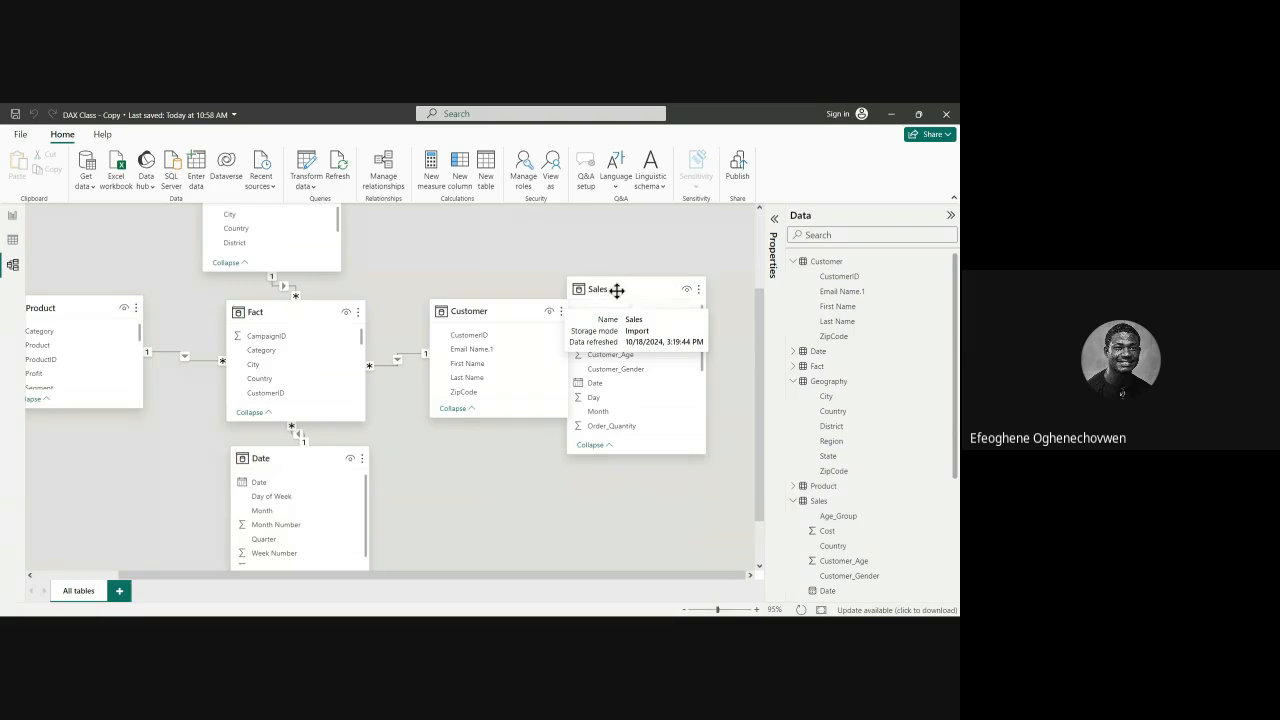
pyautogui.moveTo(609, 289); pyautogui.dragTo(657, 281)
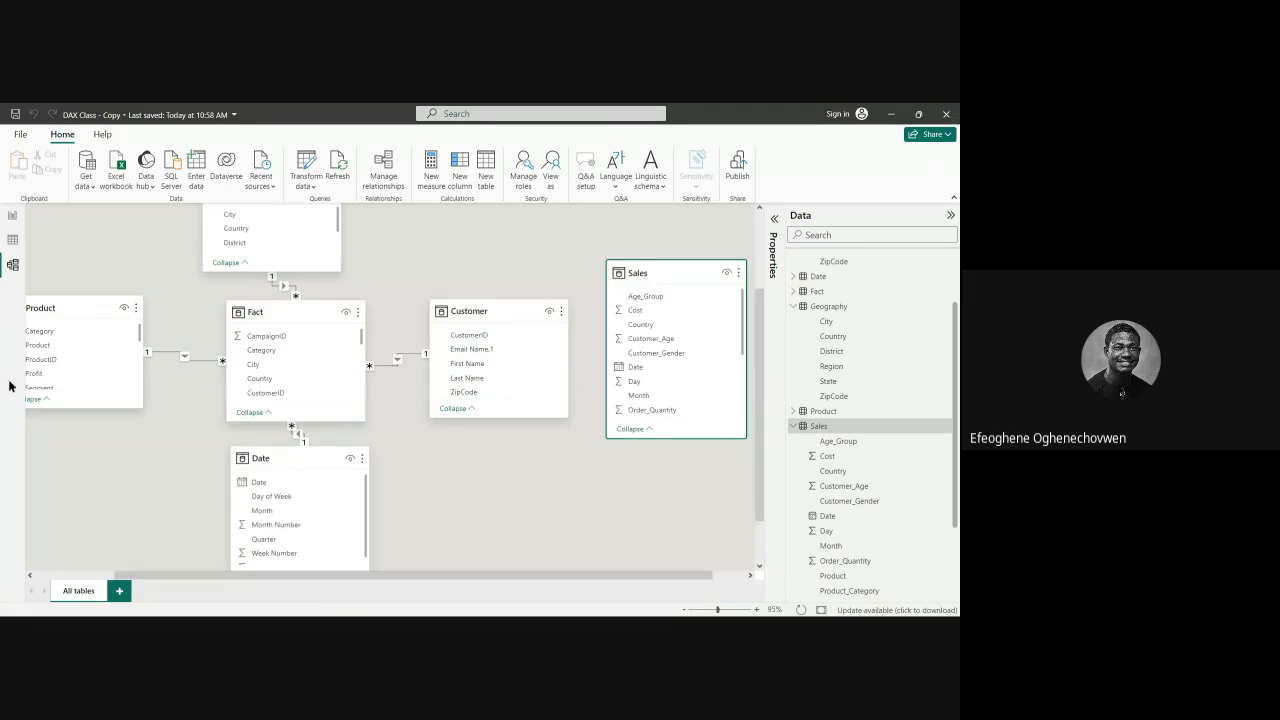
# Step: Return to the Aggregate page in report view and check the fields of the Fact table
pyautogui.click(12, 240)
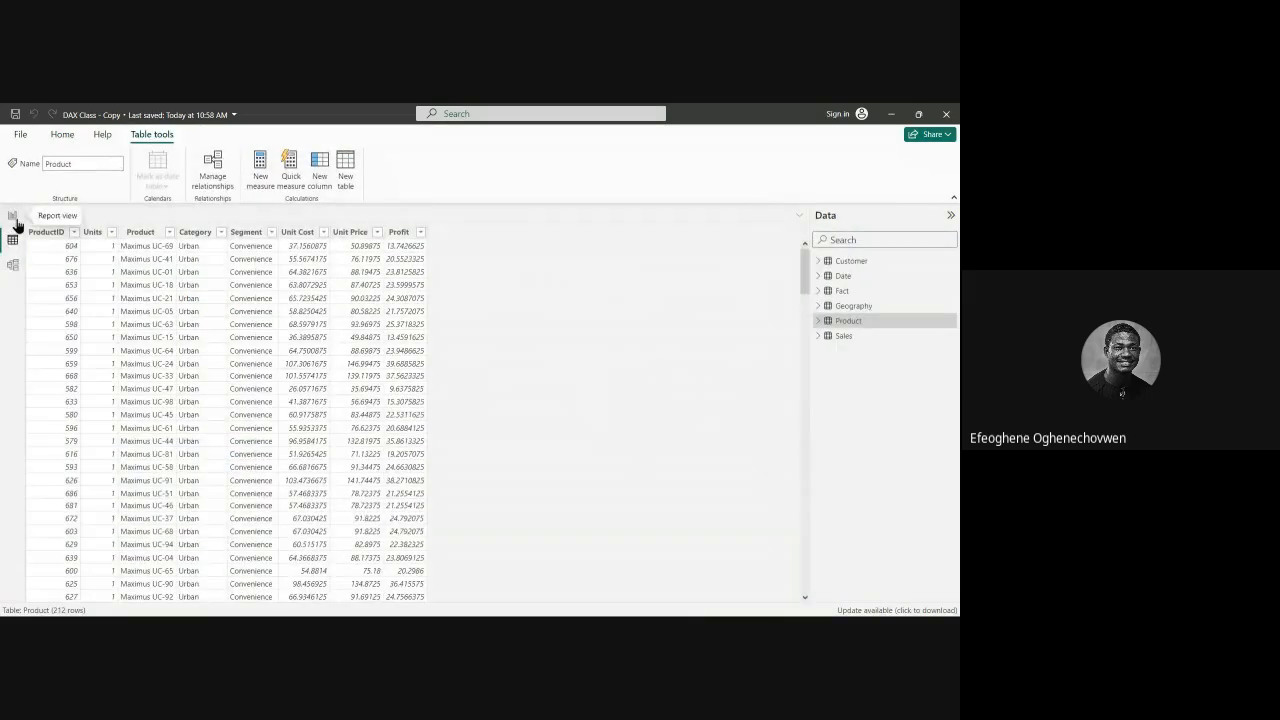
pyautogui.click(14, 218)
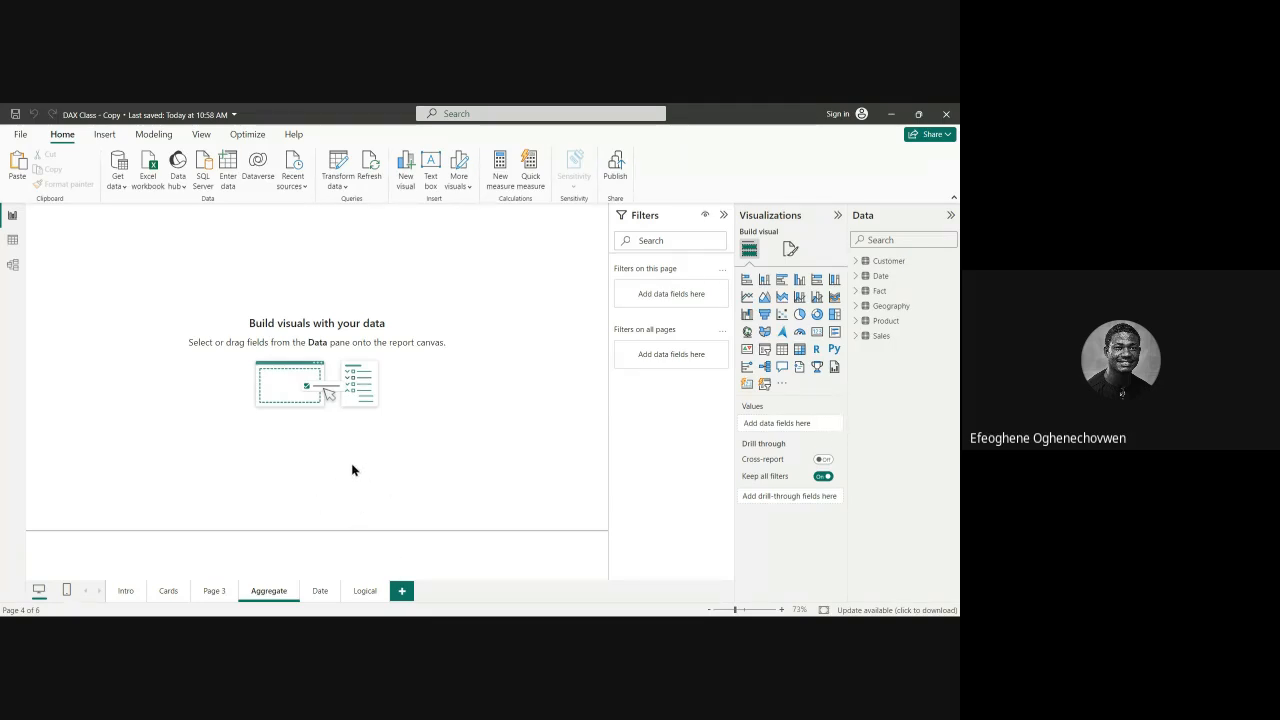
pyautogui.click(855, 291)
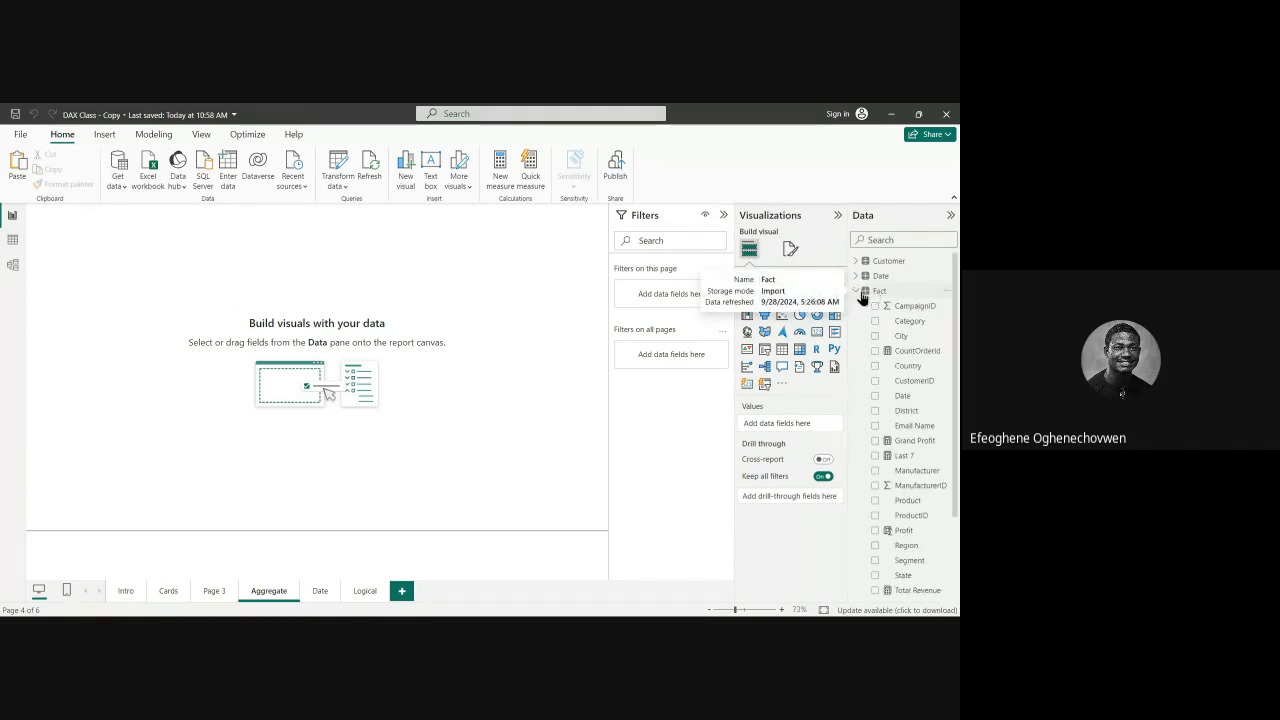
pyautogui.click(855, 291)
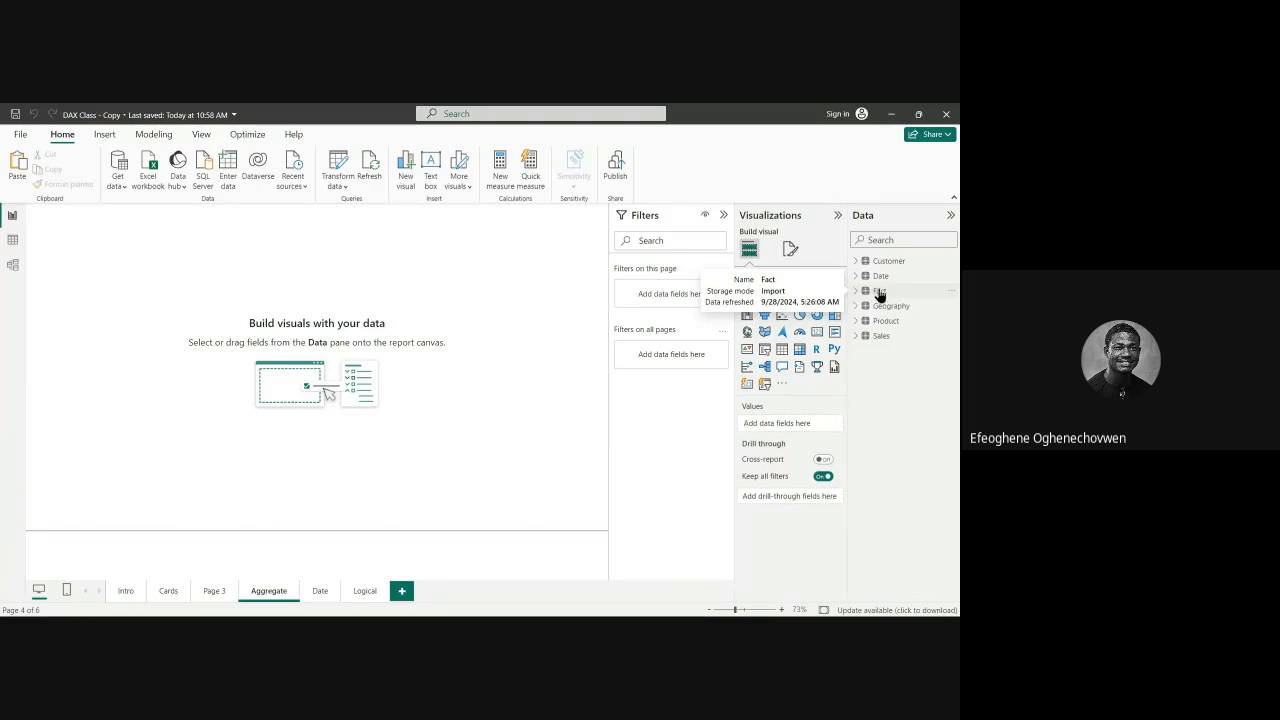
pyautogui.rightClick(879, 293)
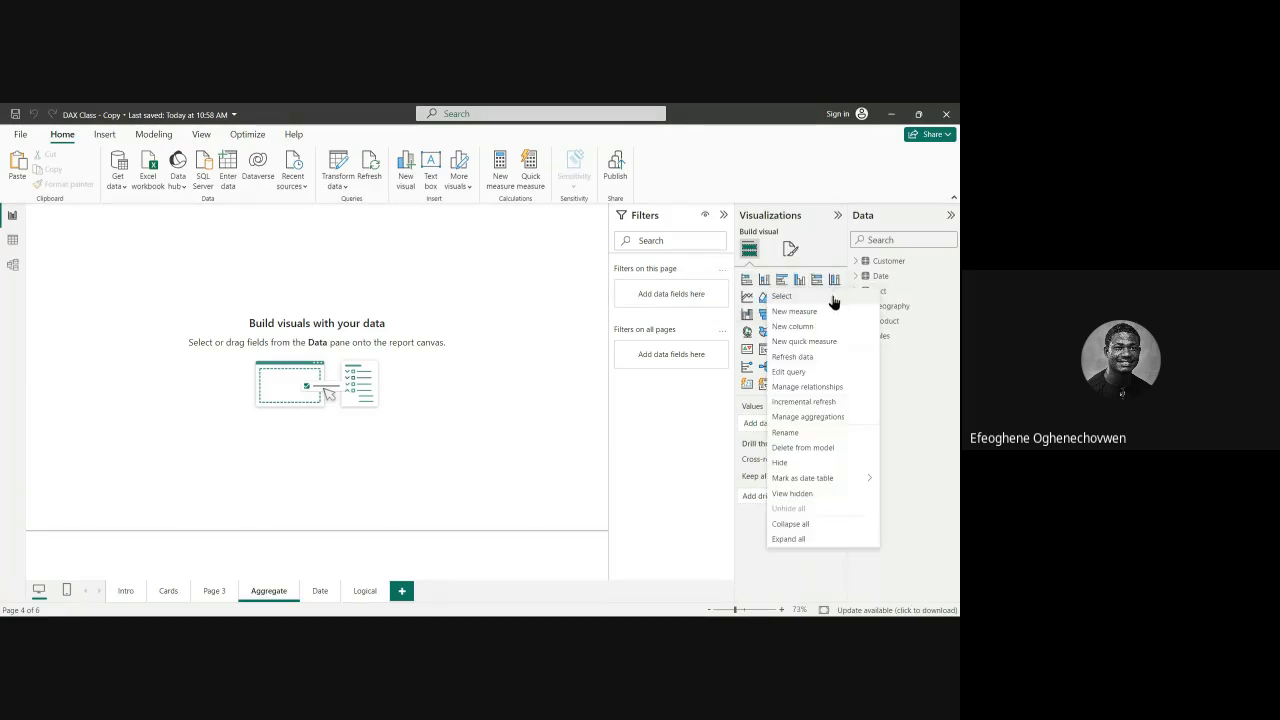
pyautogui.click(896, 296)
pyautogui.rightClick(896, 295)
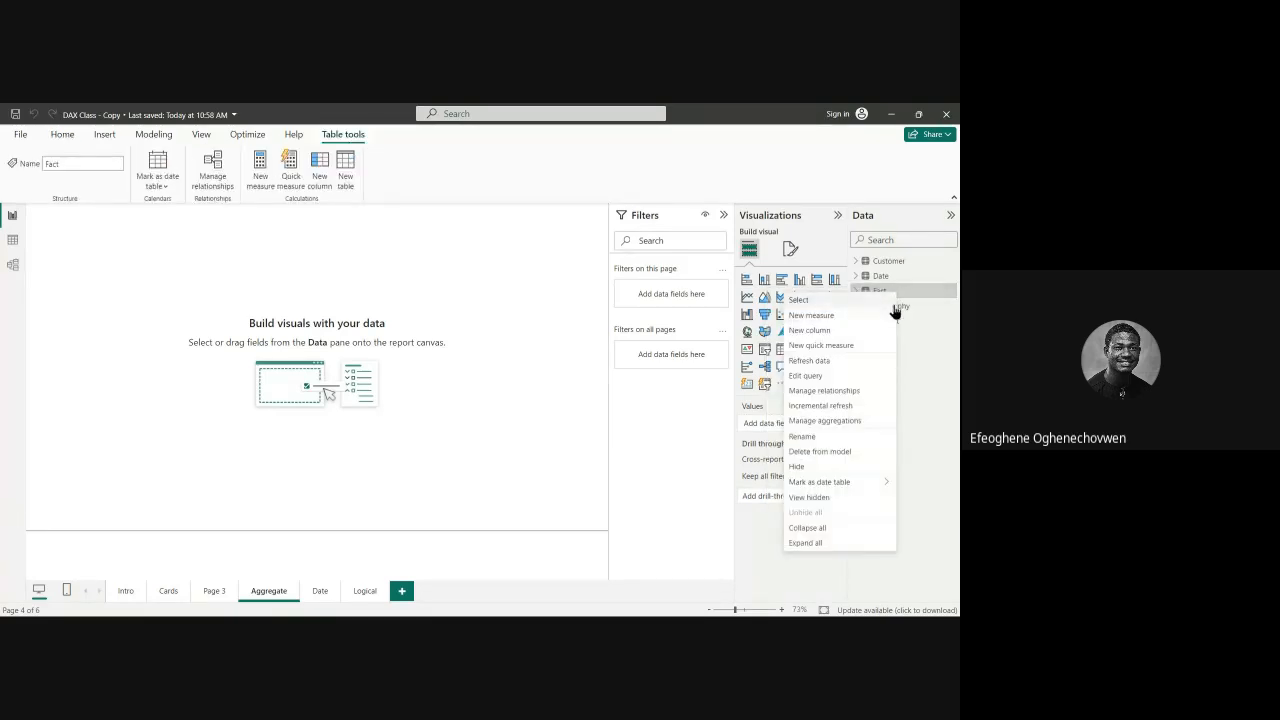
pyautogui.click(908, 293)
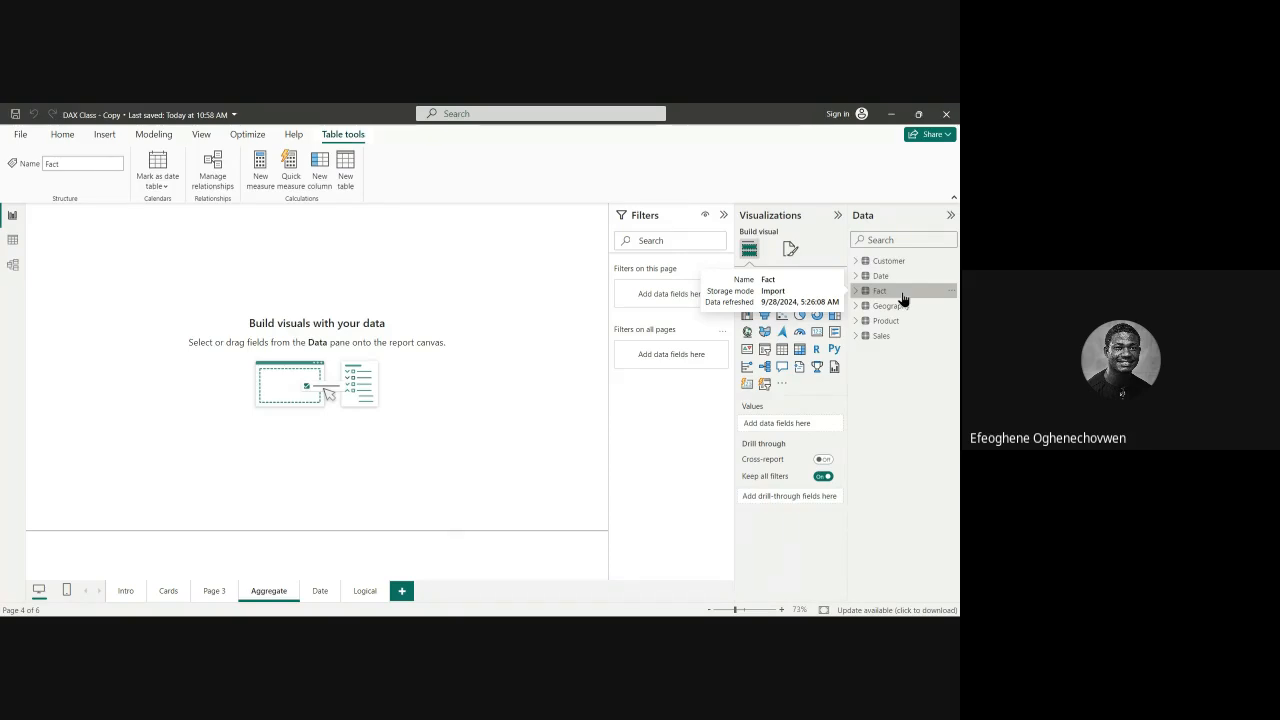
pyautogui.rightClick(903, 295)
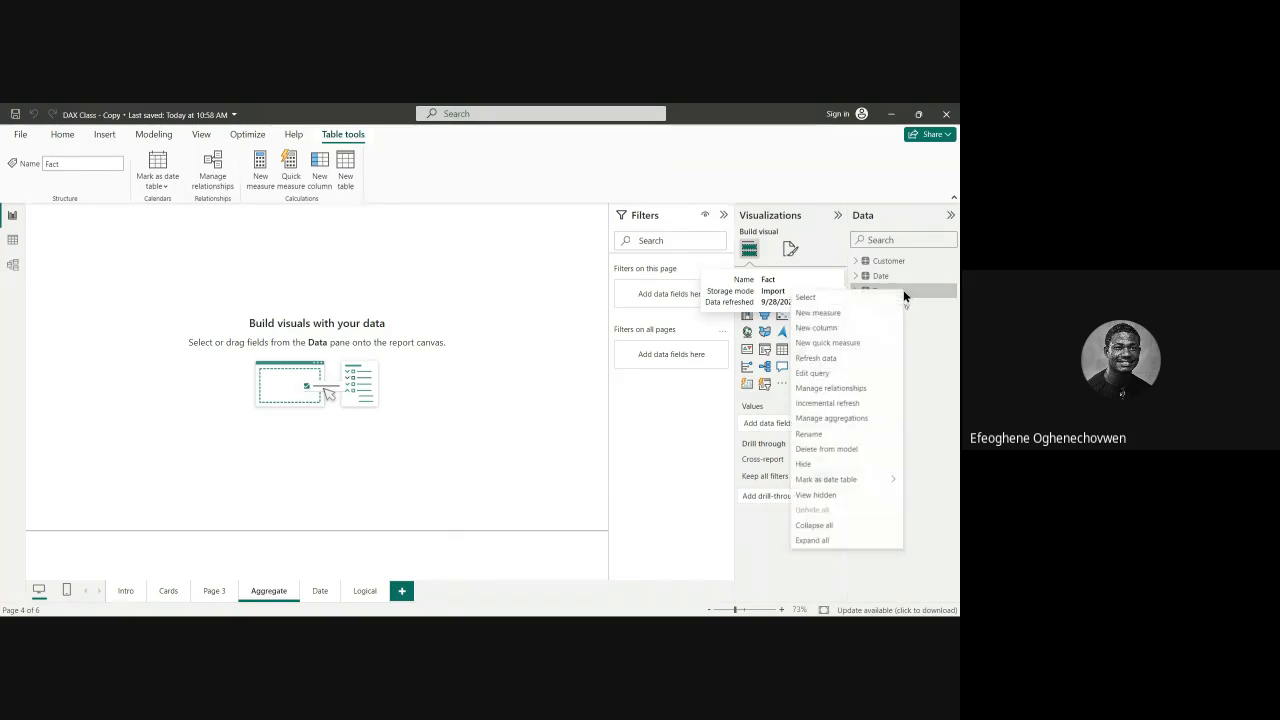
pyautogui.press('Escape')
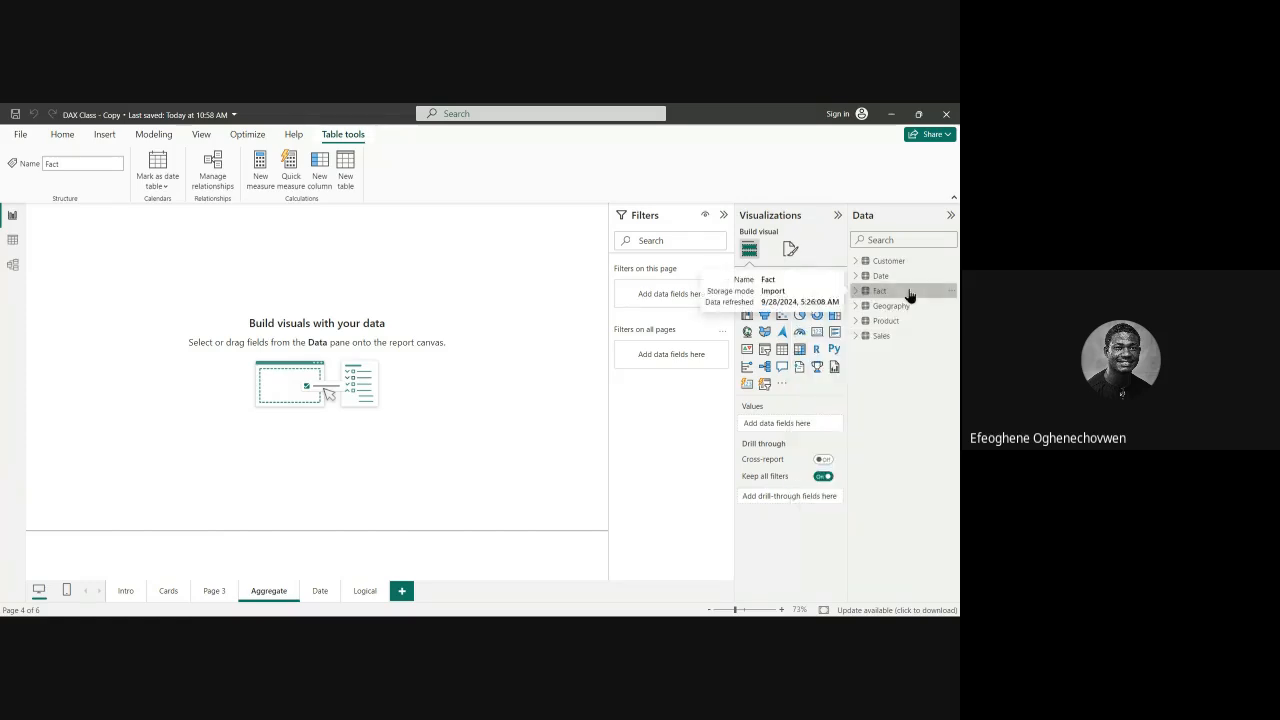
pyautogui.rightClick(909, 294)
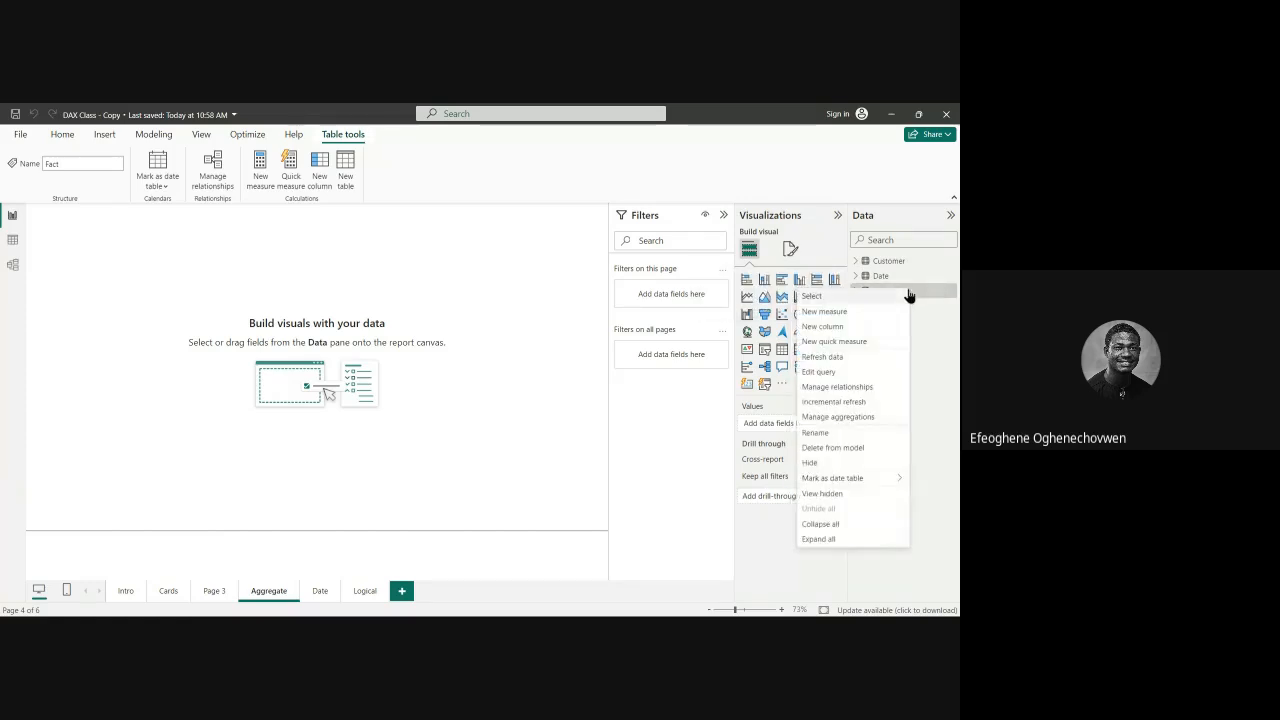
pyautogui.click(832, 328)
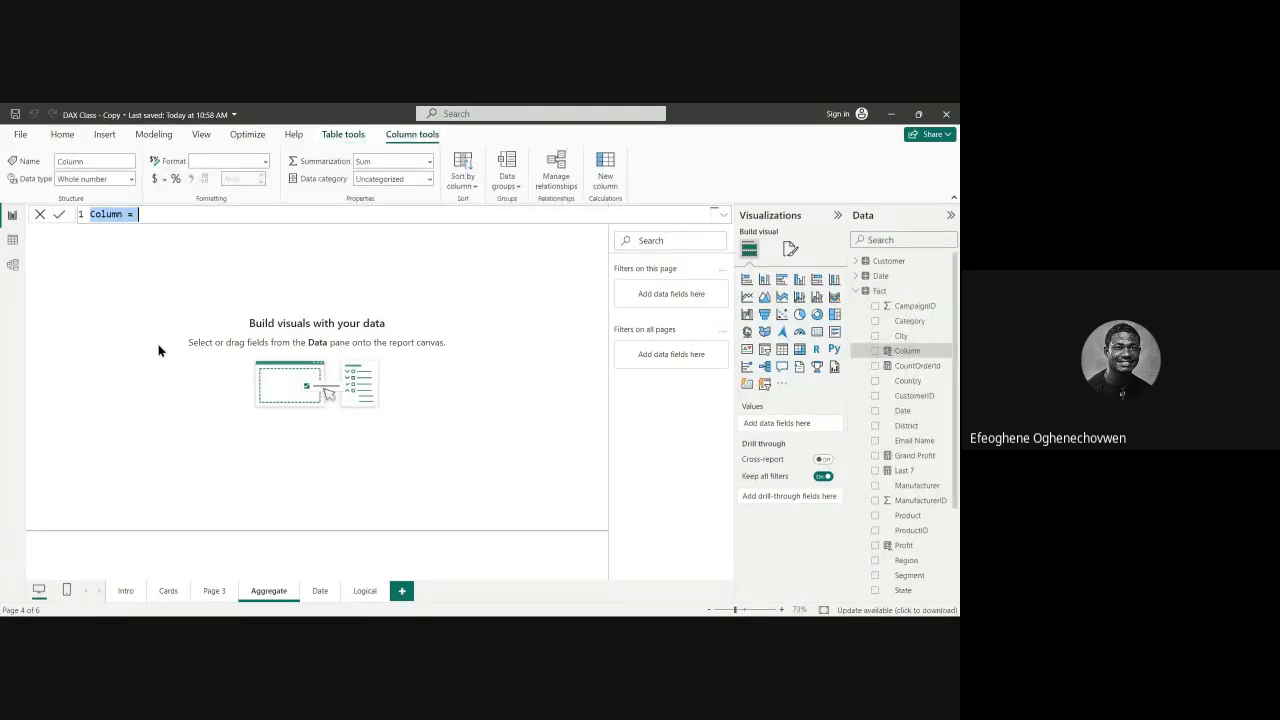
pyautogui.click(165, 217)
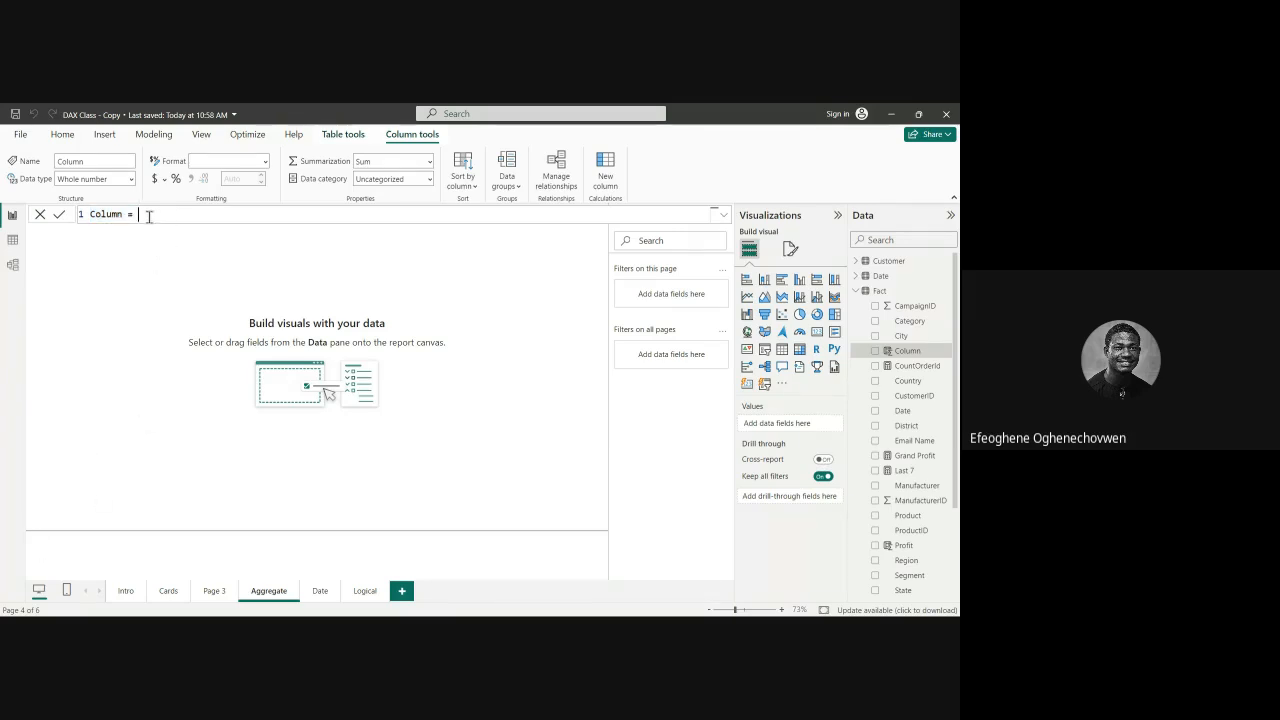
pyautogui.moveTo(148, 217); pyautogui.dragTo(92, 215)
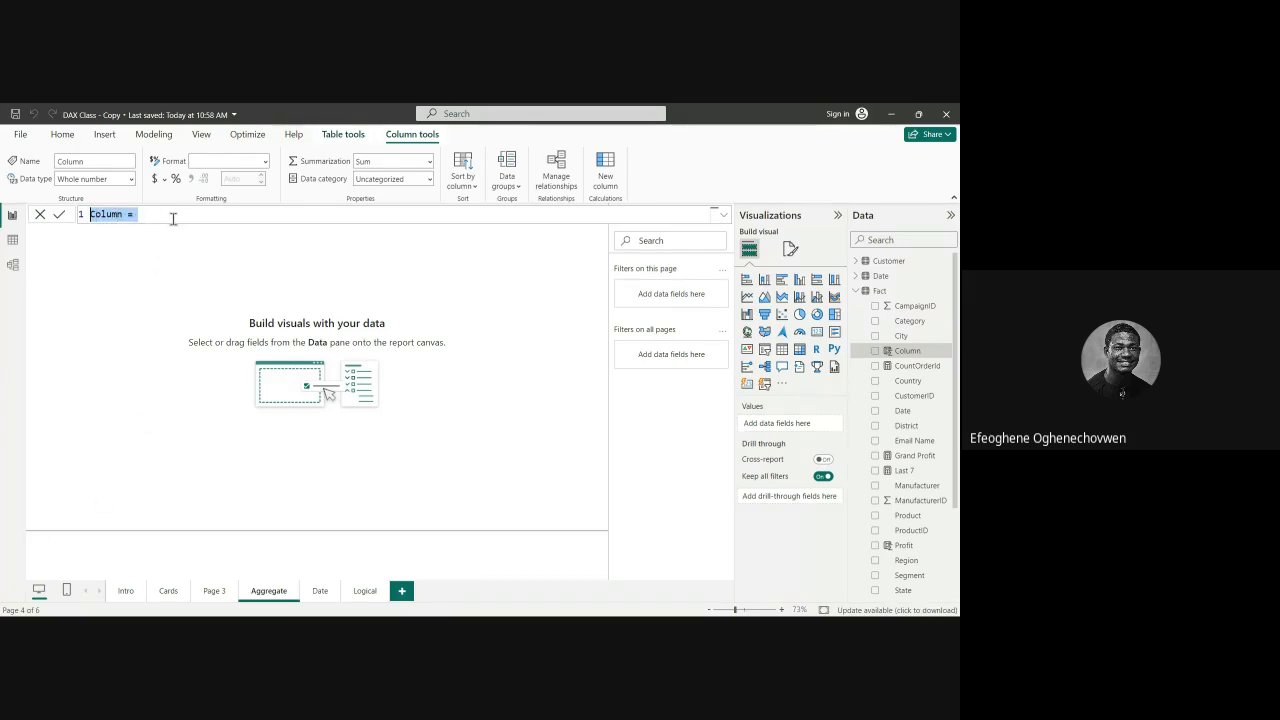
pyautogui.press('BackSpace')
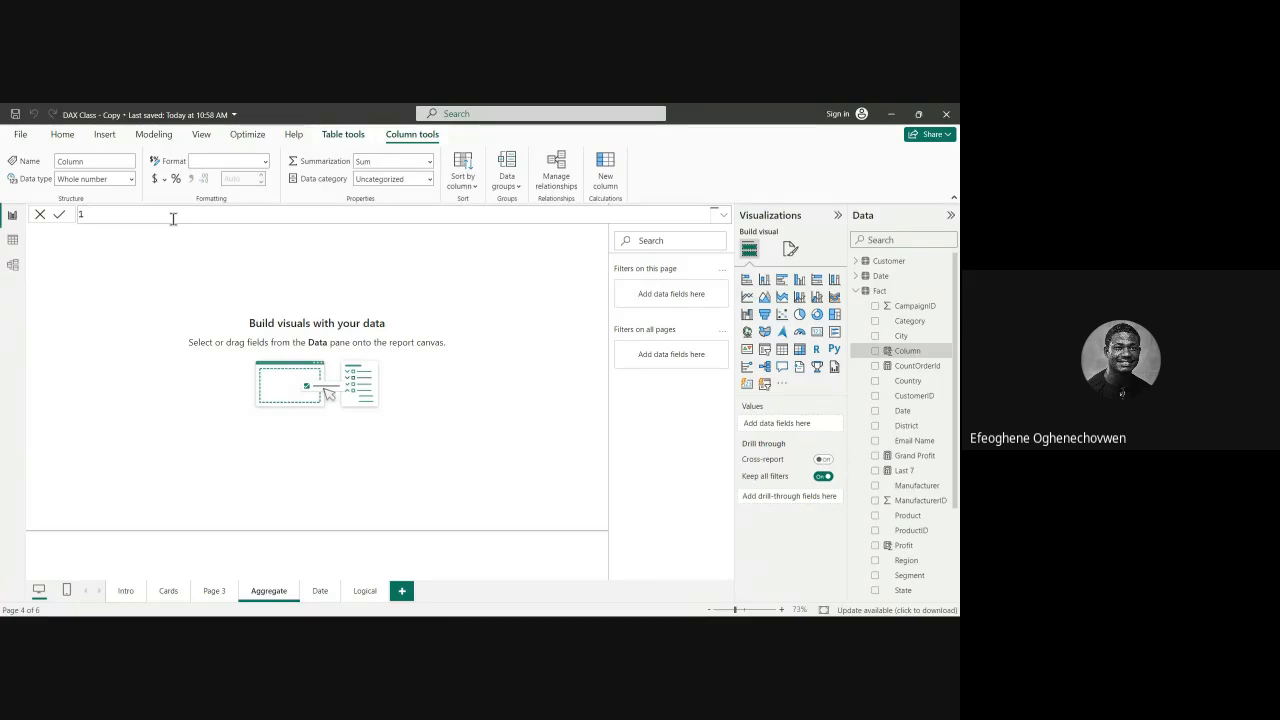
pyautogui.write('SUM')
pyautogui.click(13, 241)
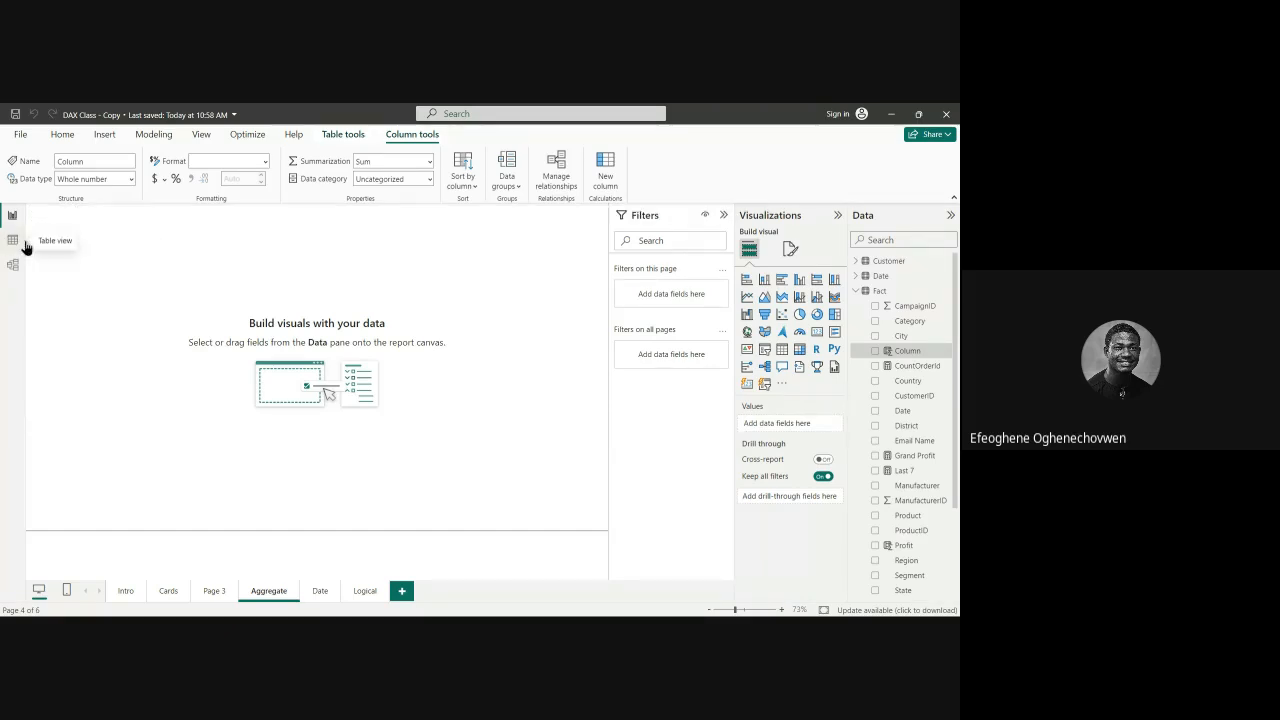
# Step: Show the Fact table in table view and examine its columns, from ProductID across to Email Name, City and Region
pyautogui.click(868, 291)
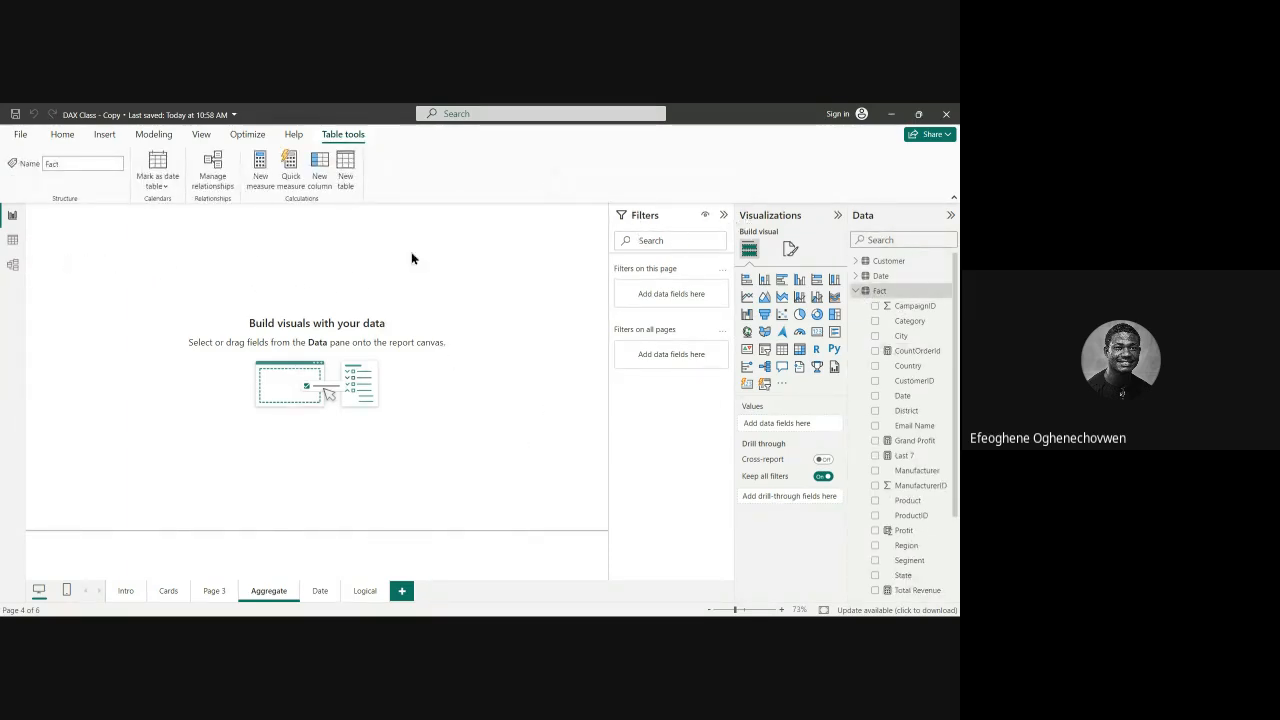
pyautogui.click(12, 240)
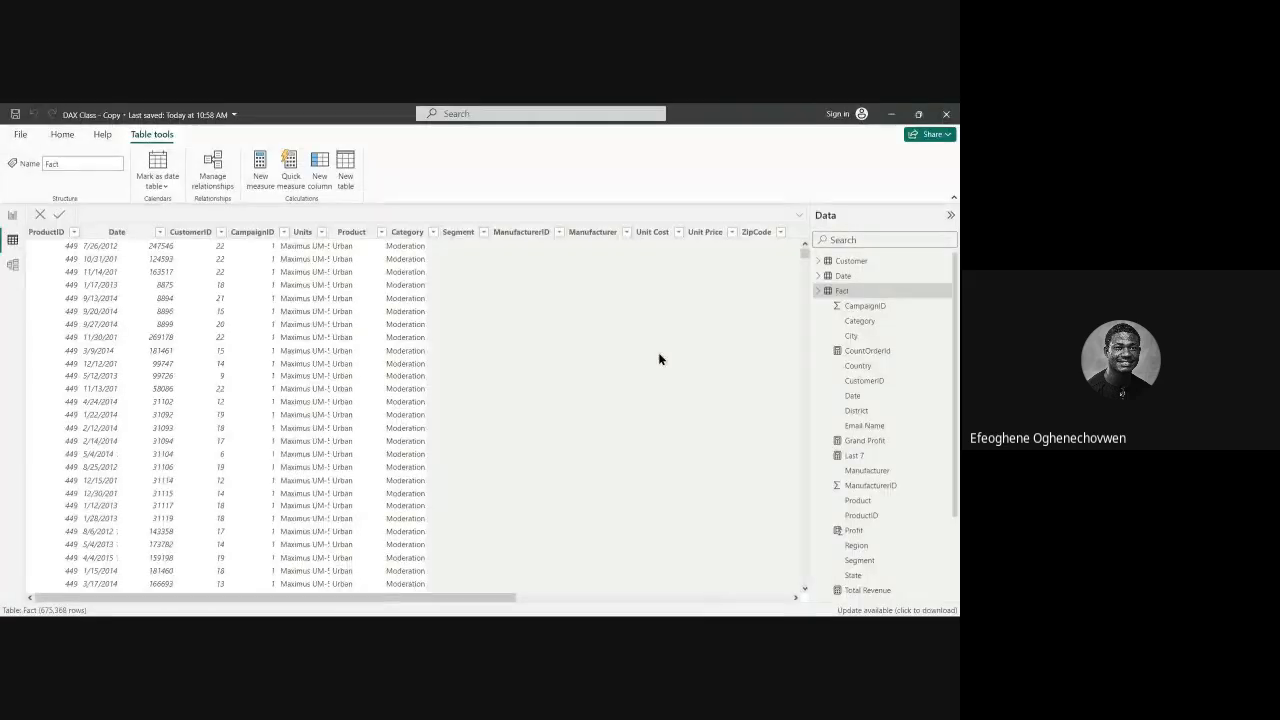
pyautogui.moveTo(250, 600); pyautogui.dragTo(200, 602)
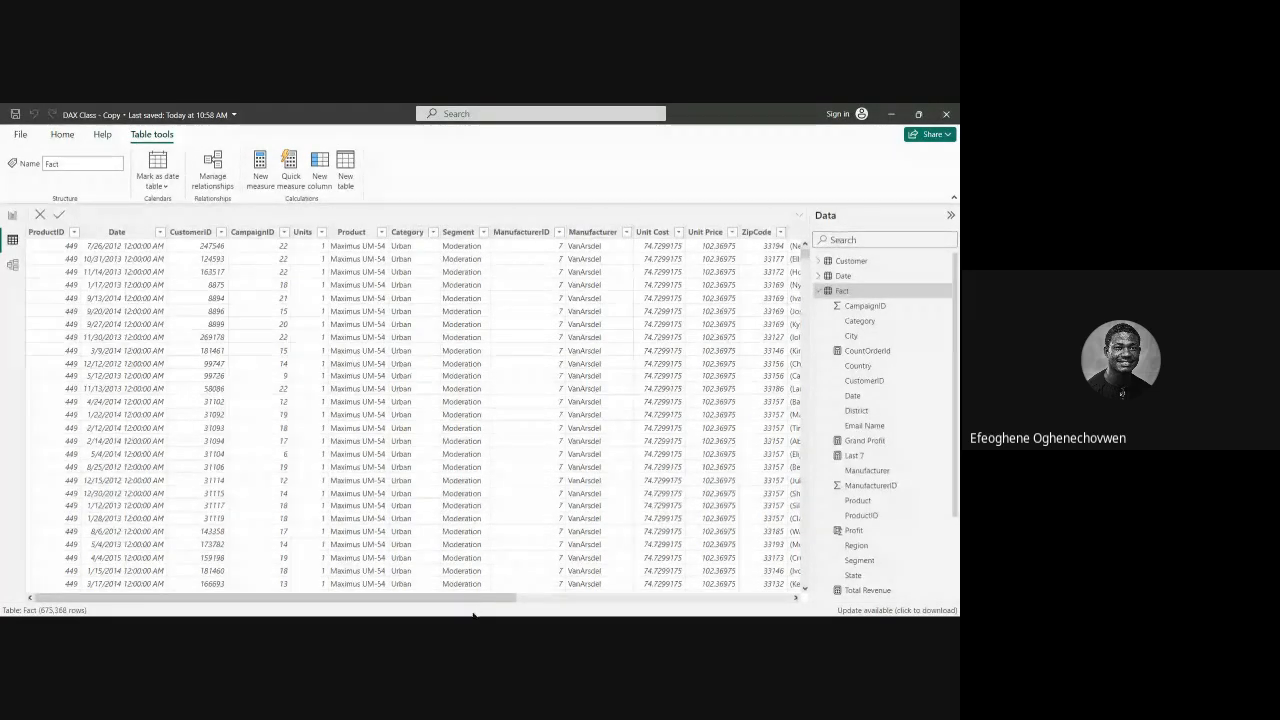
pyautogui.moveTo(473, 598); pyautogui.dragTo(417, 592)
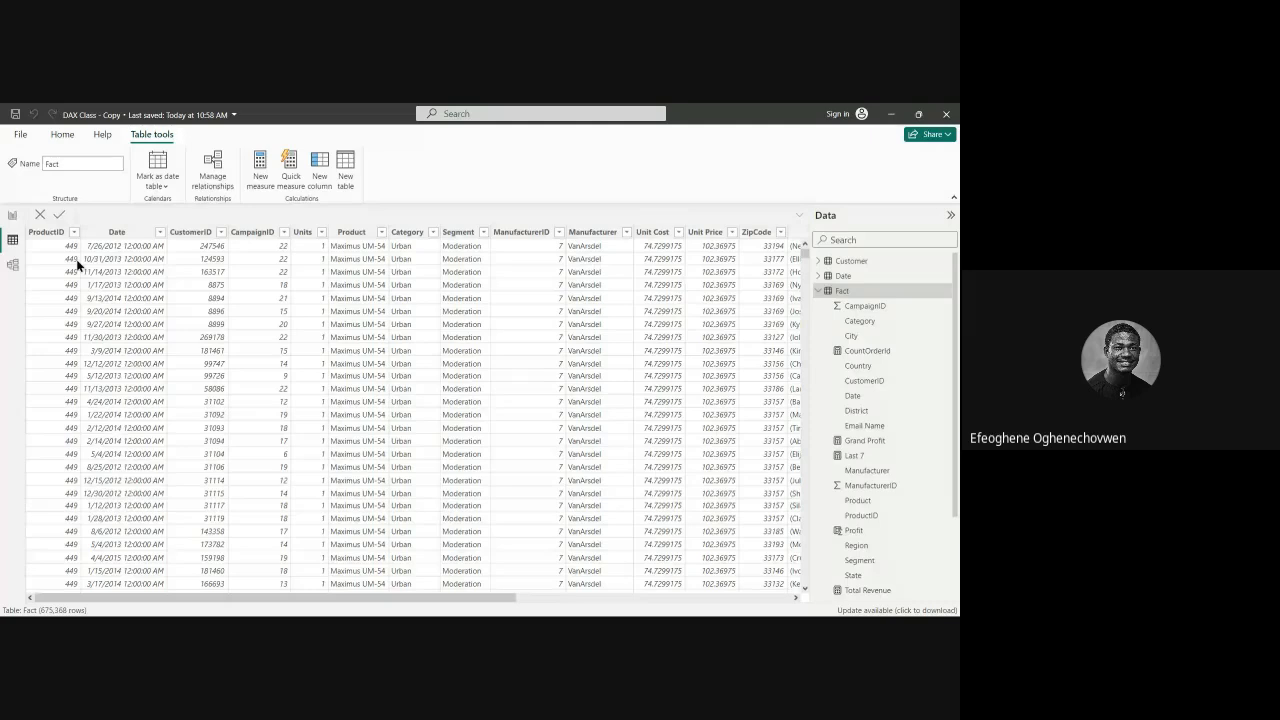
pyautogui.moveTo(342, 600)
pyautogui.mouseDown()
pyautogui.moveTo(440, 603)
pyautogui.moveTo(335, 601)
pyautogui.moveTo(334, 580)
pyautogui.mouseUp()
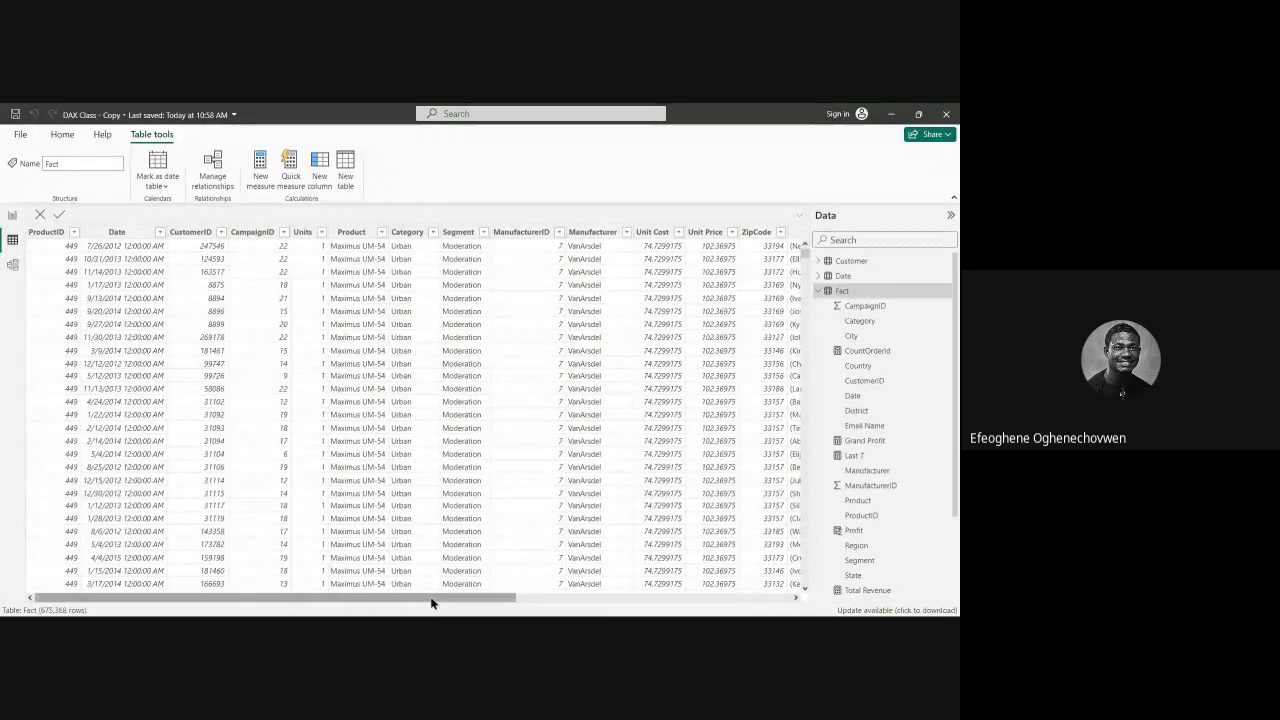
pyautogui.moveTo(431, 600); pyautogui.dragTo(575, 601)
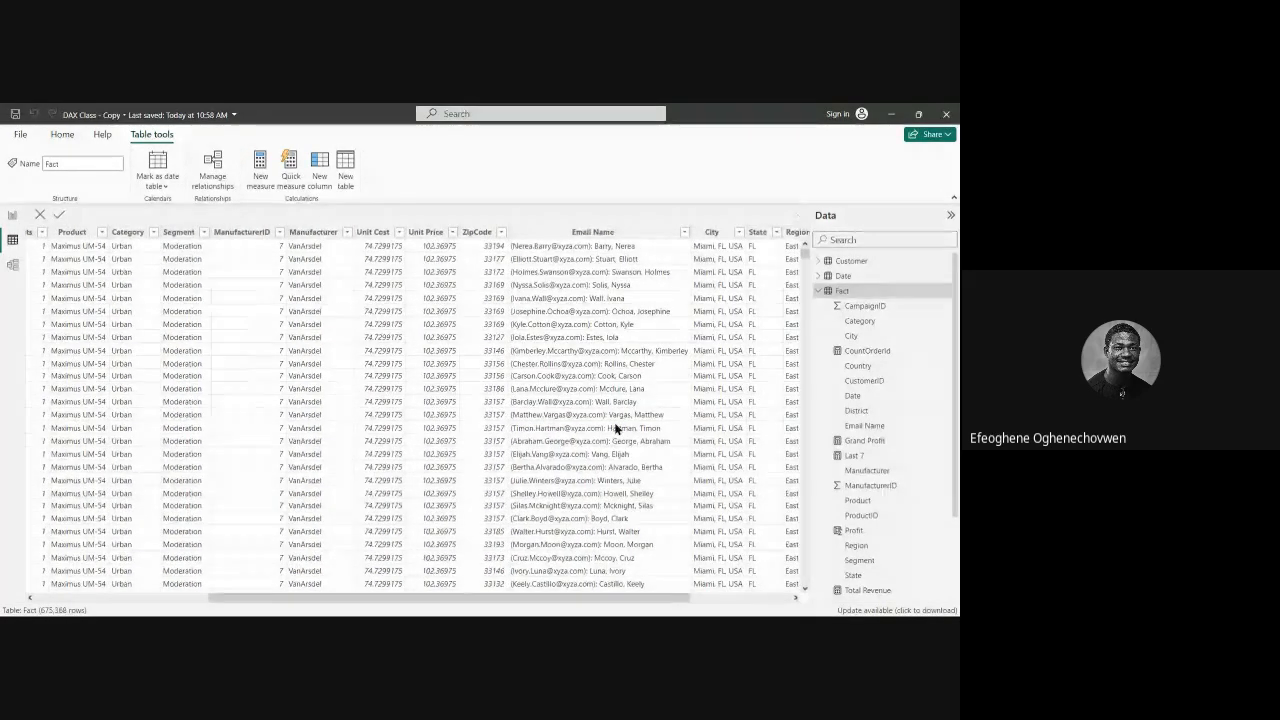
pyautogui.moveTo(575, 600)
pyautogui.mouseDown()
pyautogui.moveTo(491, 598)
pyautogui.moveTo(579, 598)
pyautogui.mouseUp()
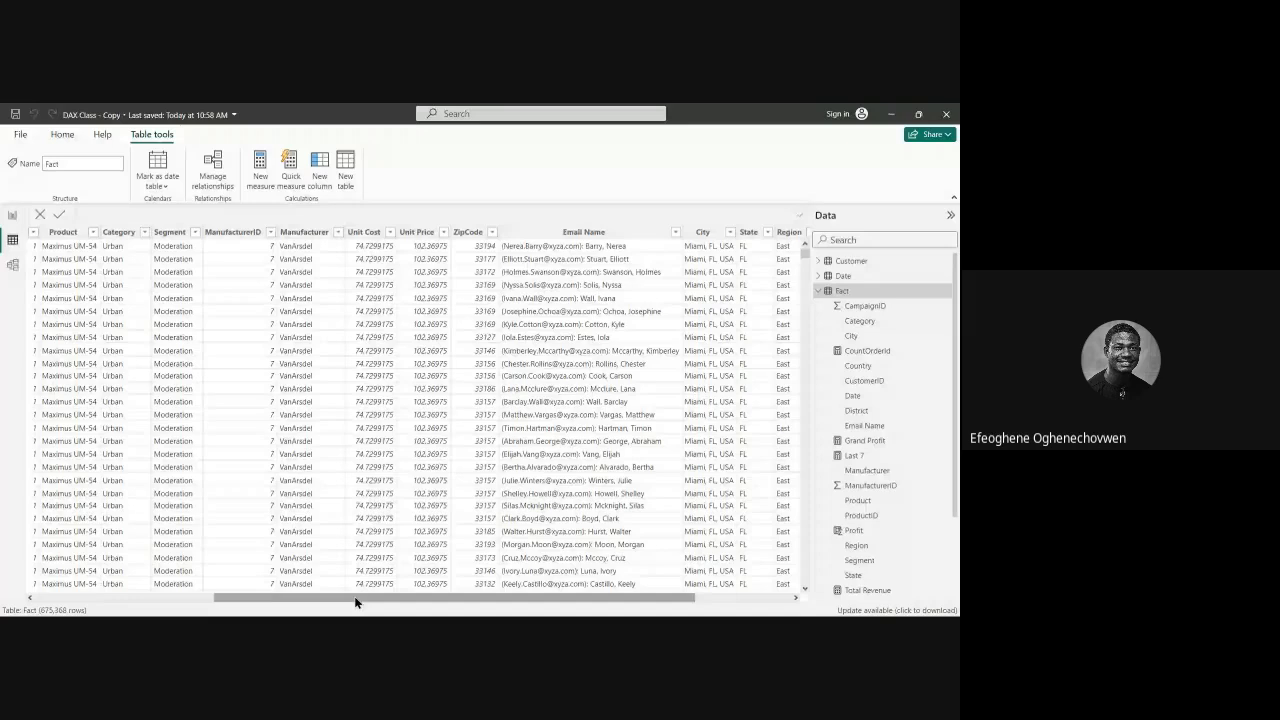
pyautogui.moveTo(356, 596); pyautogui.dragTo(275, 597)
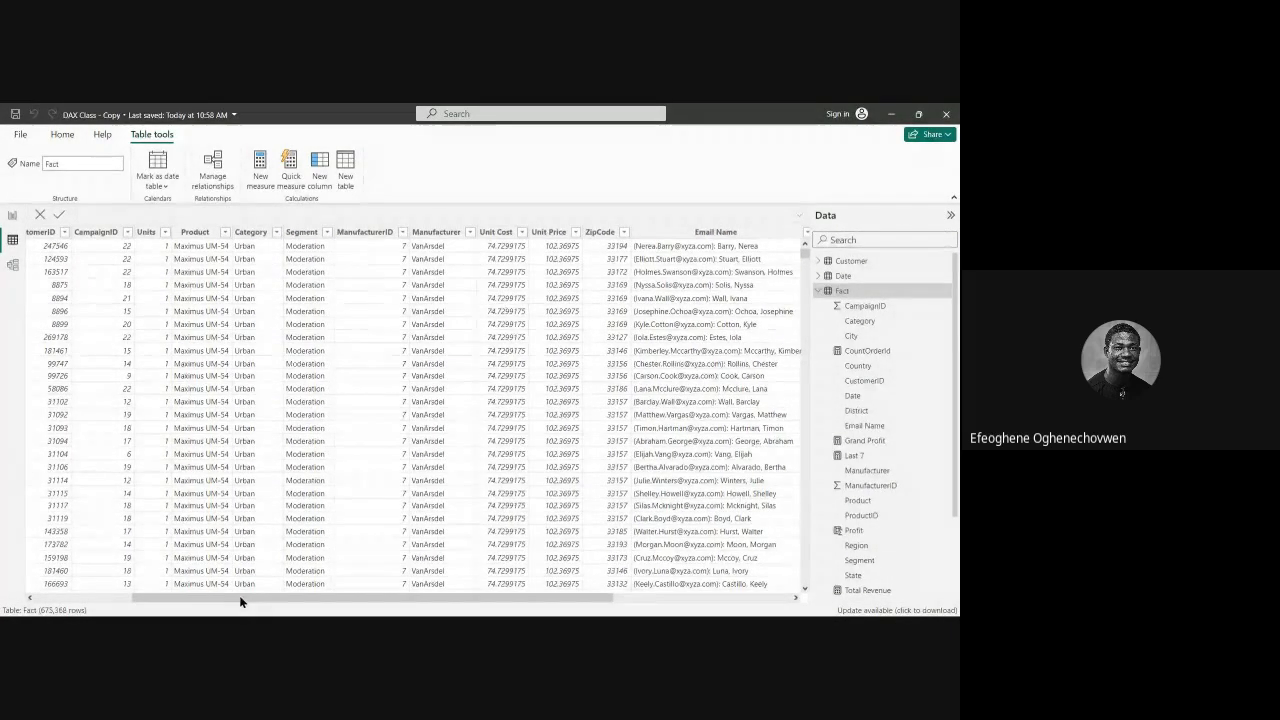
# Step: Add a new calculated column to the Fact table and open its formula for editing
pyautogui.click(240, 592)
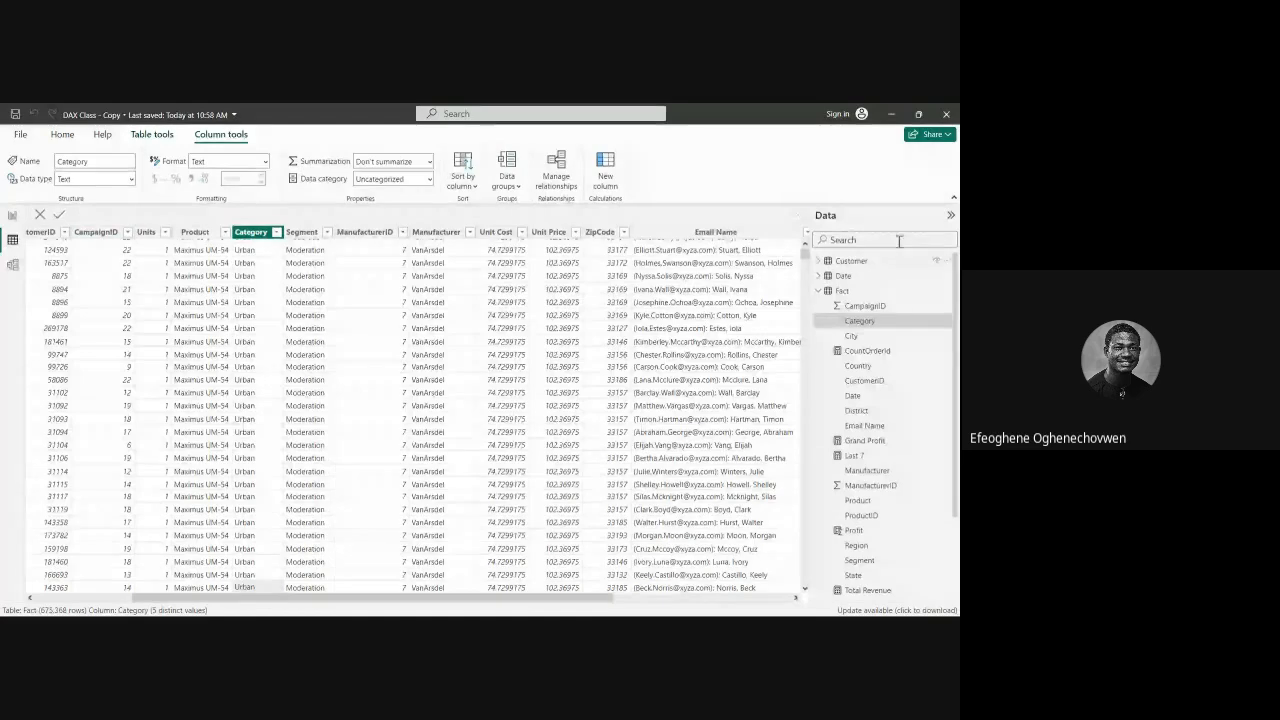
pyautogui.rightClick(843, 292)
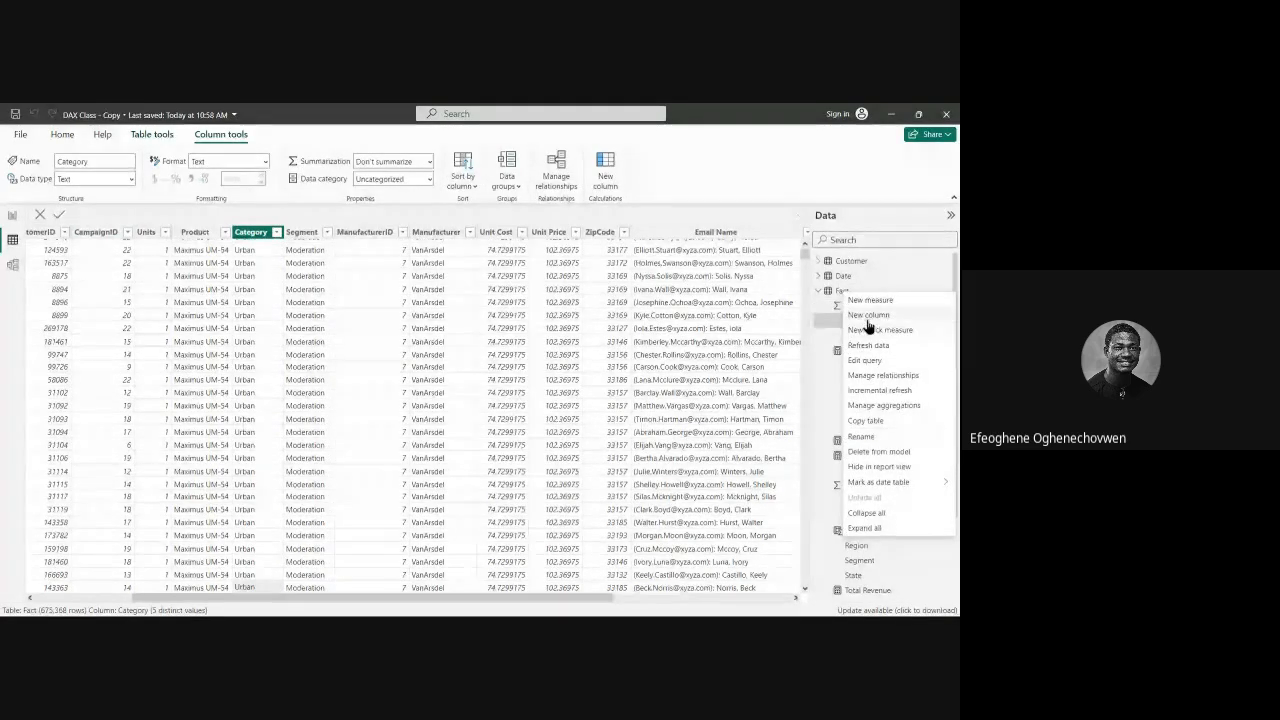
pyautogui.click(866, 317)
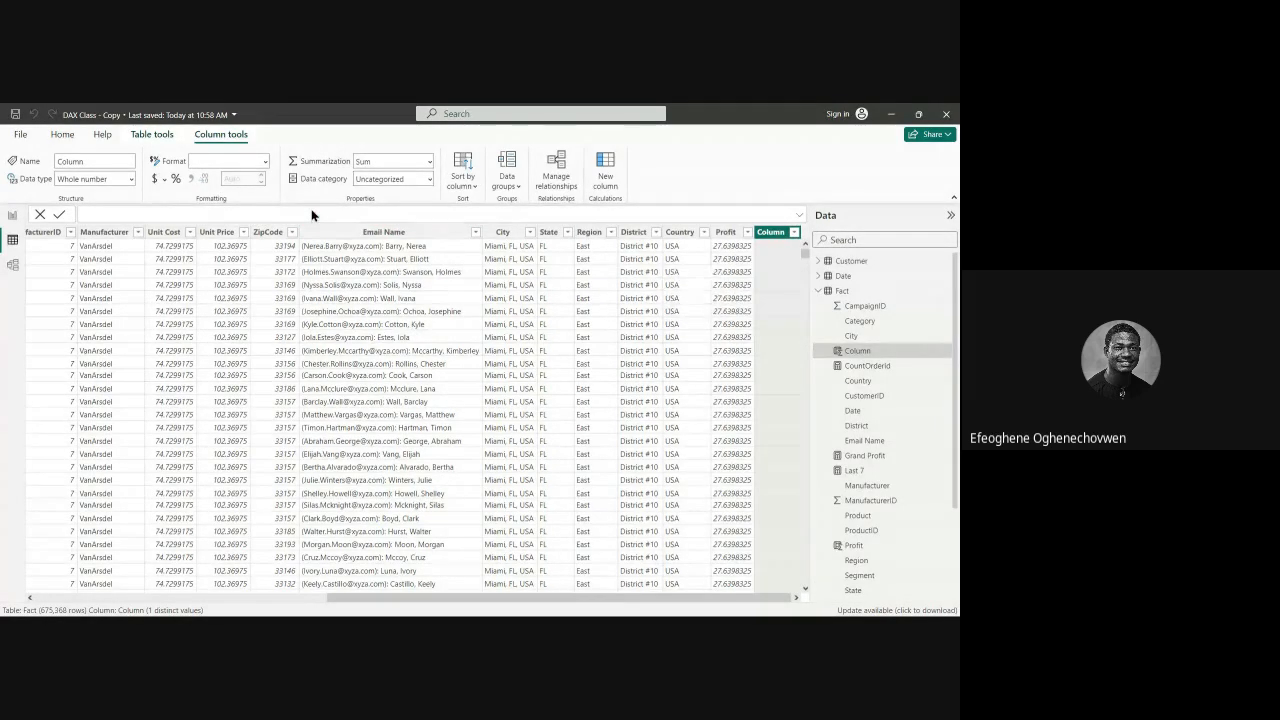
pyautogui.click(346, 216)
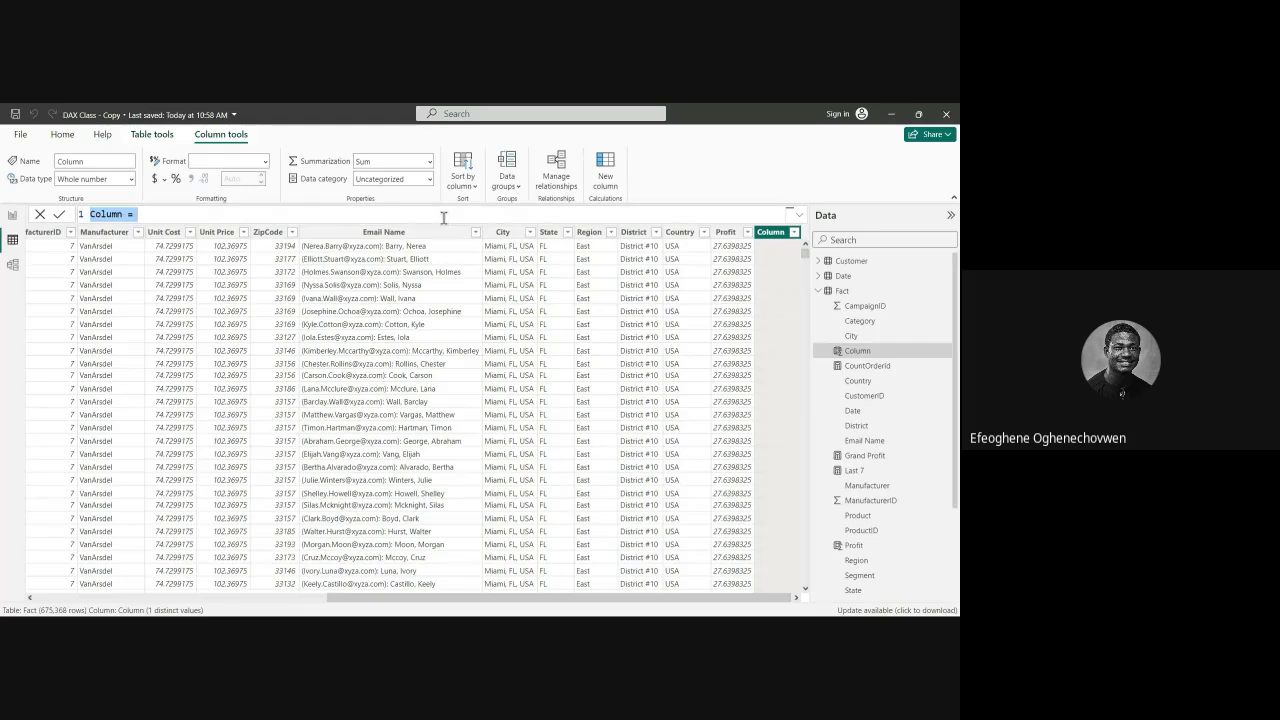
pyautogui.write('S')
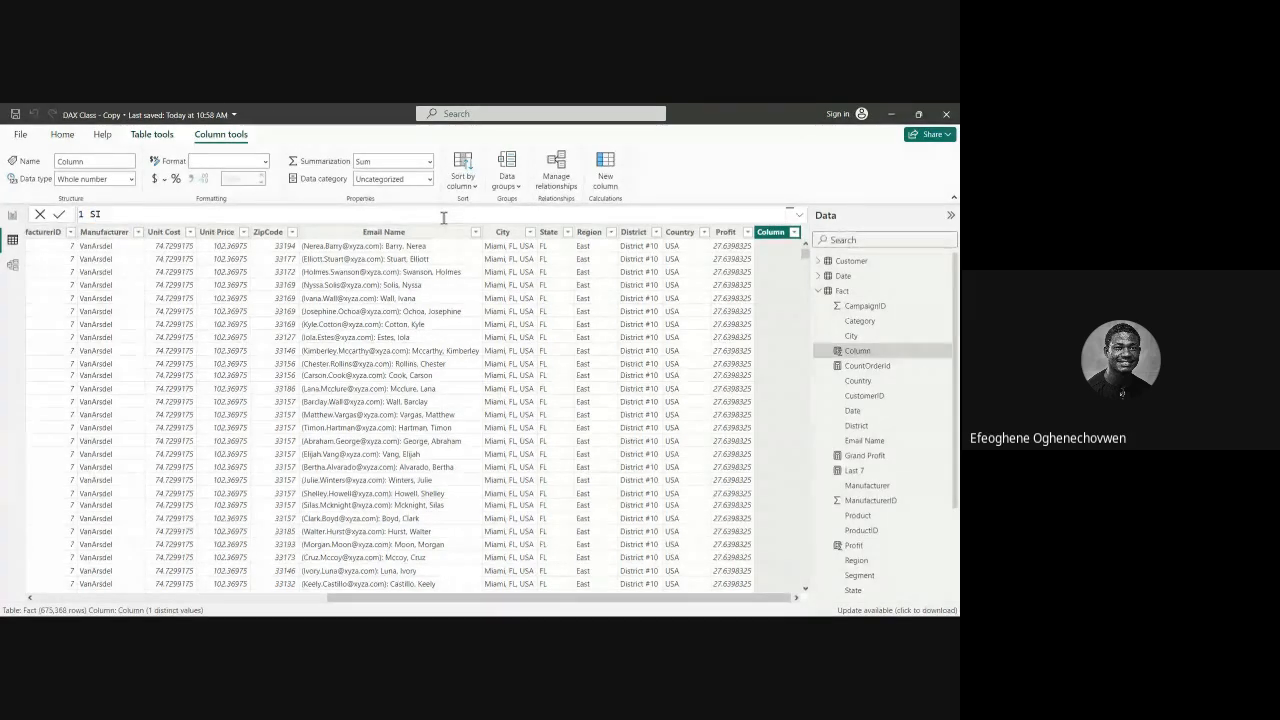
pyautogui.write('UMX')
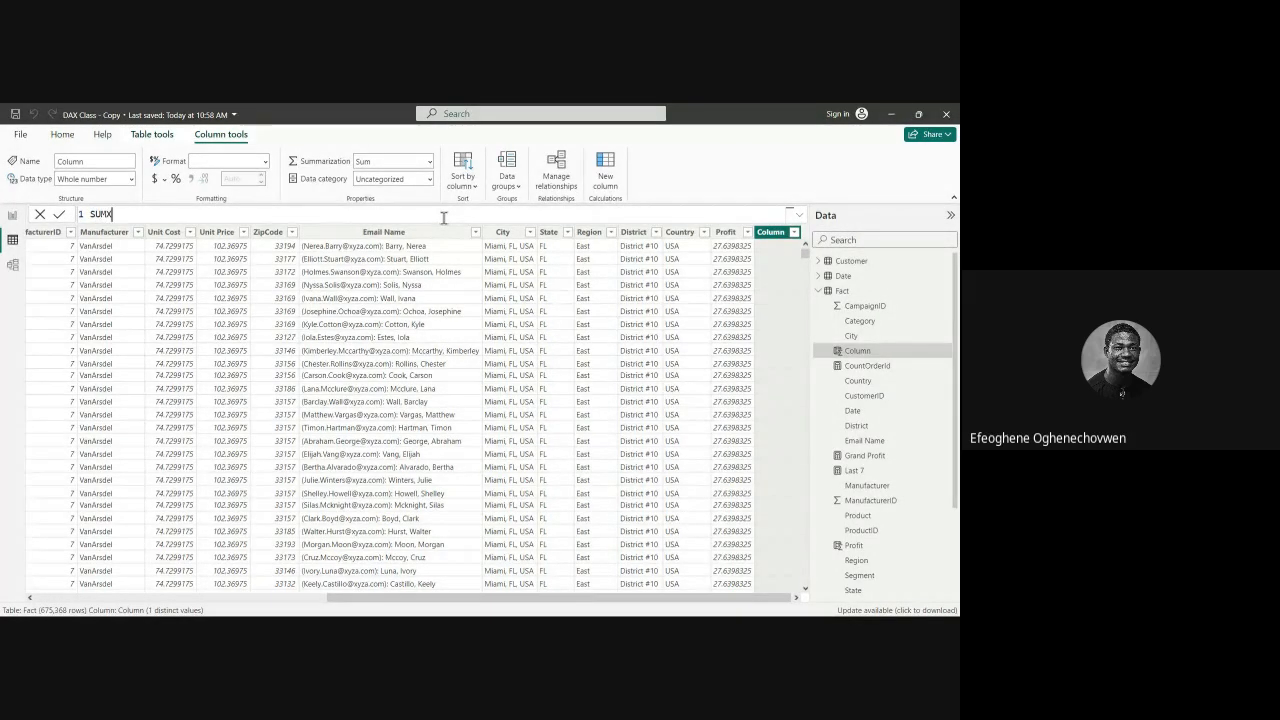
pyautogui.press('BackSpace')
pyautogui.press('BackSpace')
pyautogui.press('BackSpace')
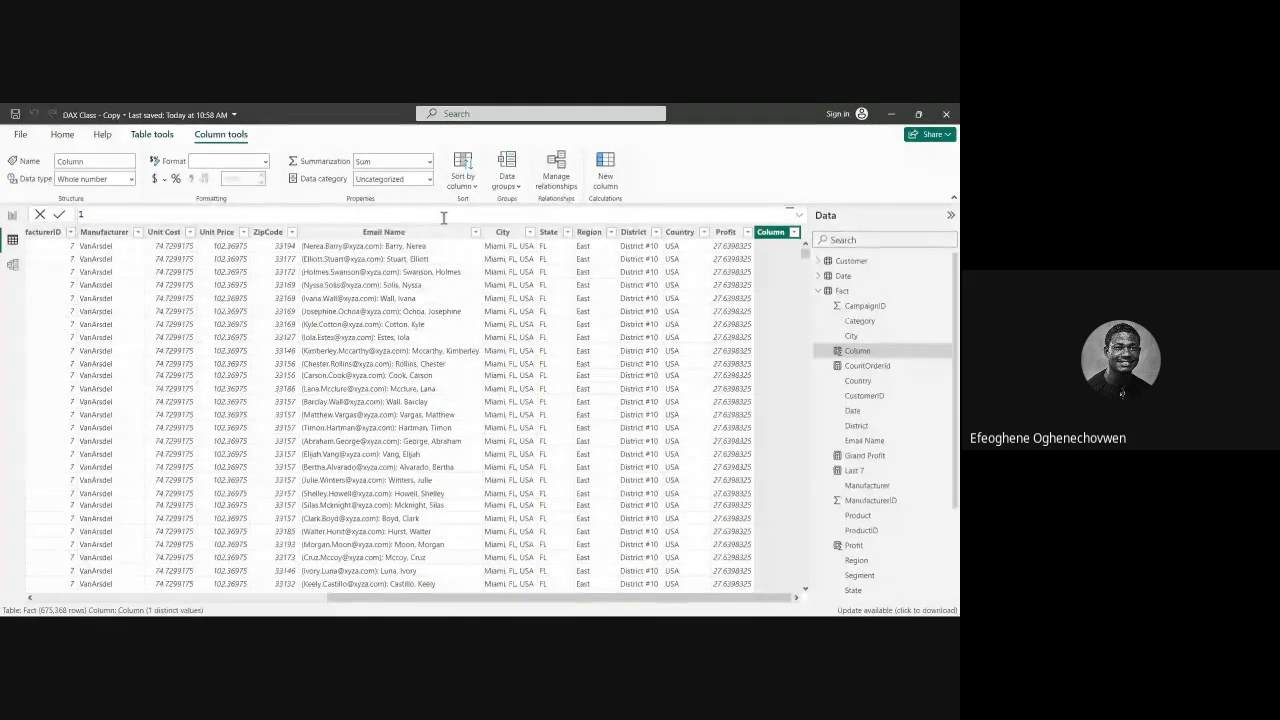
# Step: Name the column Grnd Profit and start its formula with SUMX, passing 'Fact' as the table argument
pyautogui.write('Gr')
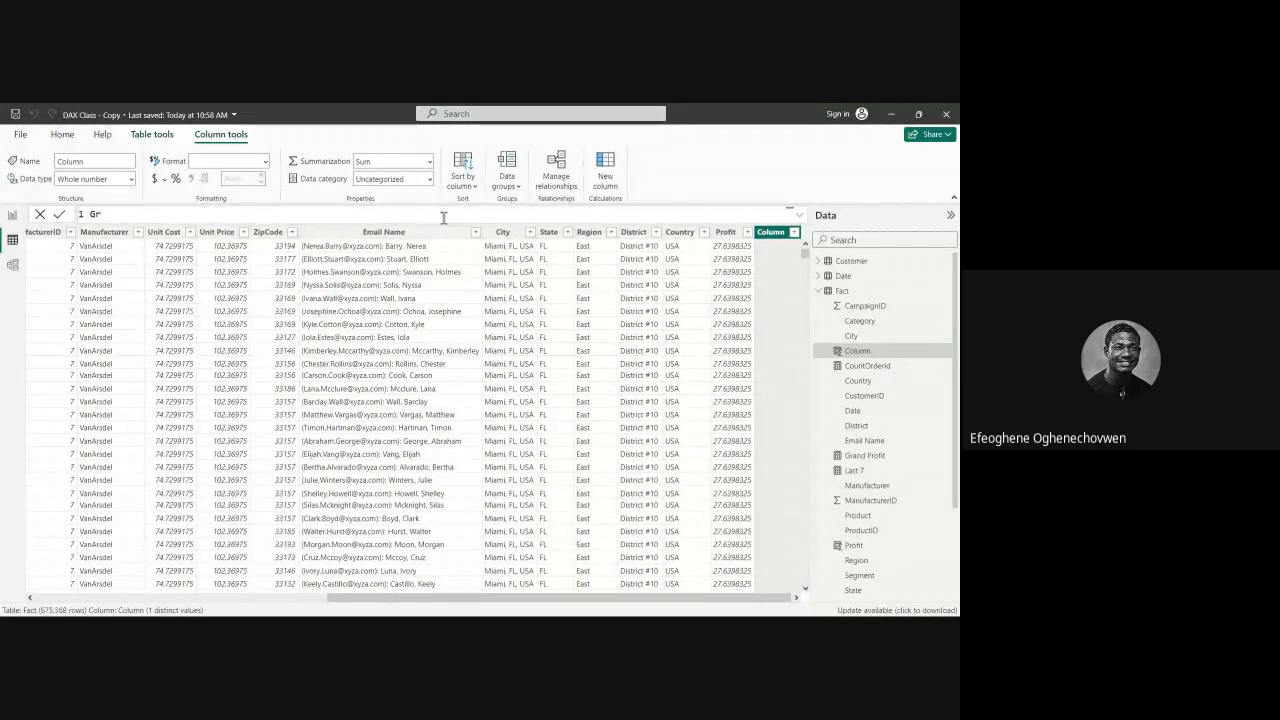
pyautogui.write('nd P')
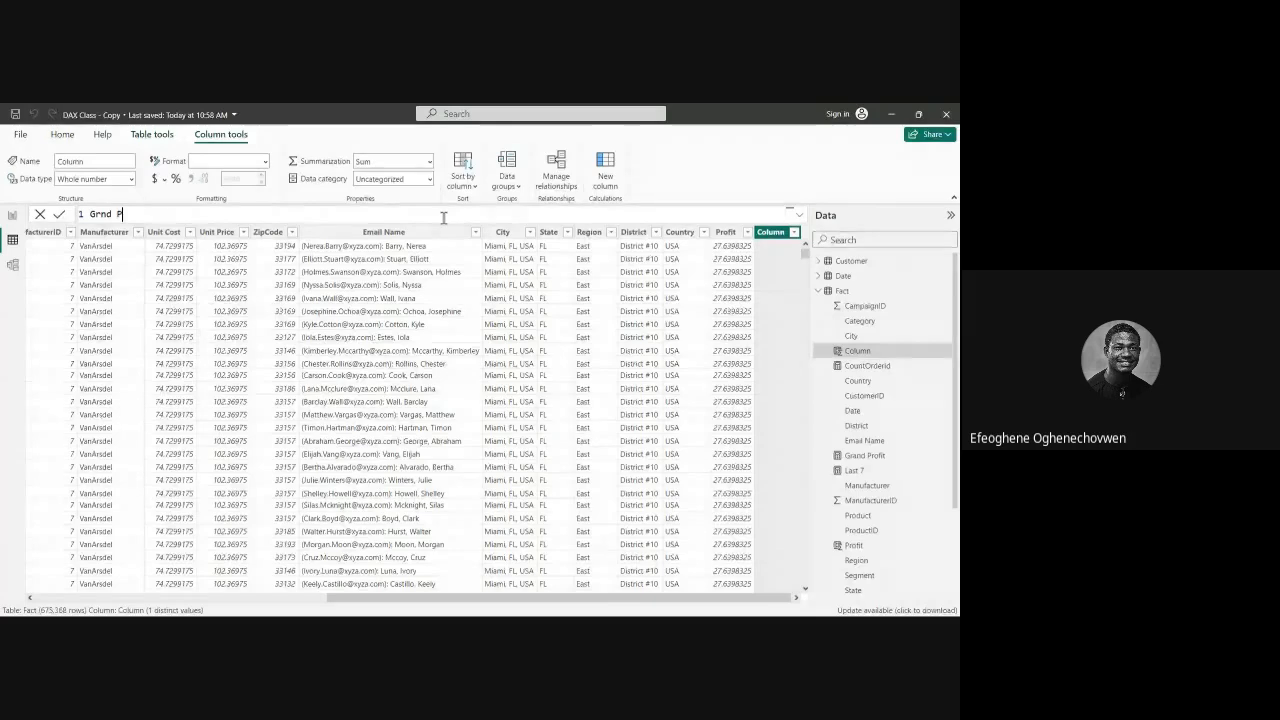
pyautogui.write('rofit = sumx')
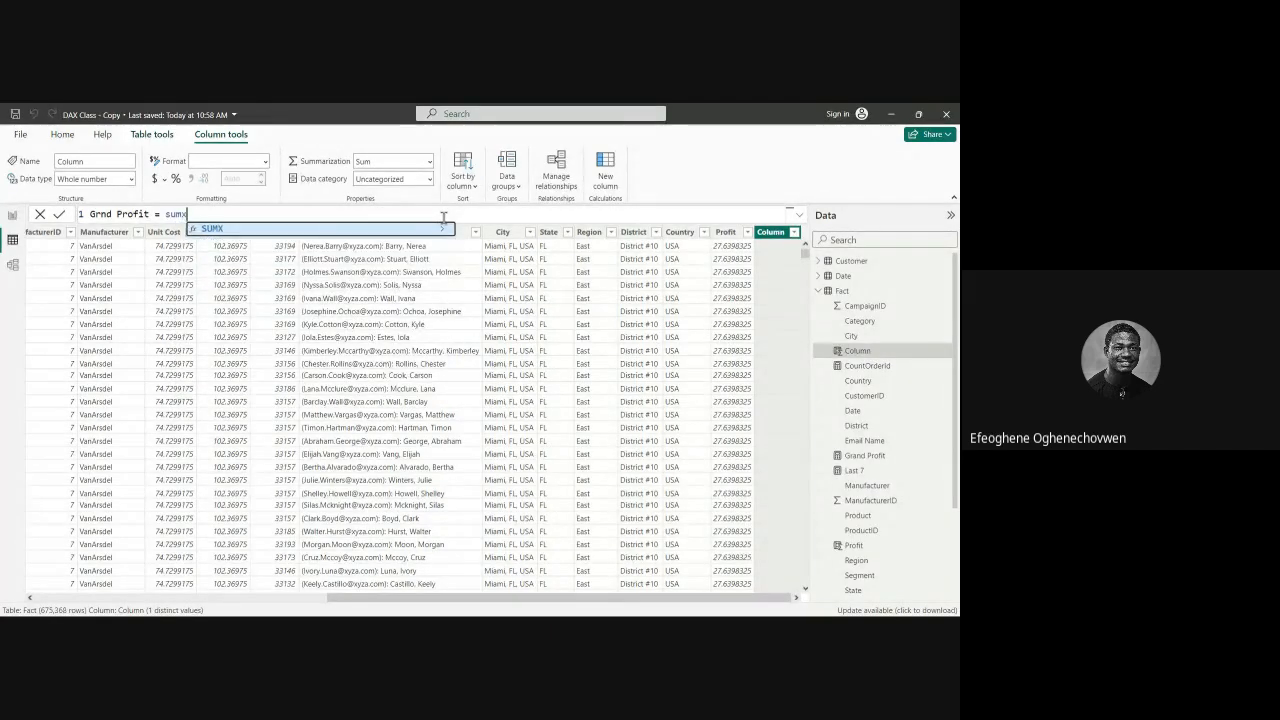
pyautogui.press('Tab')
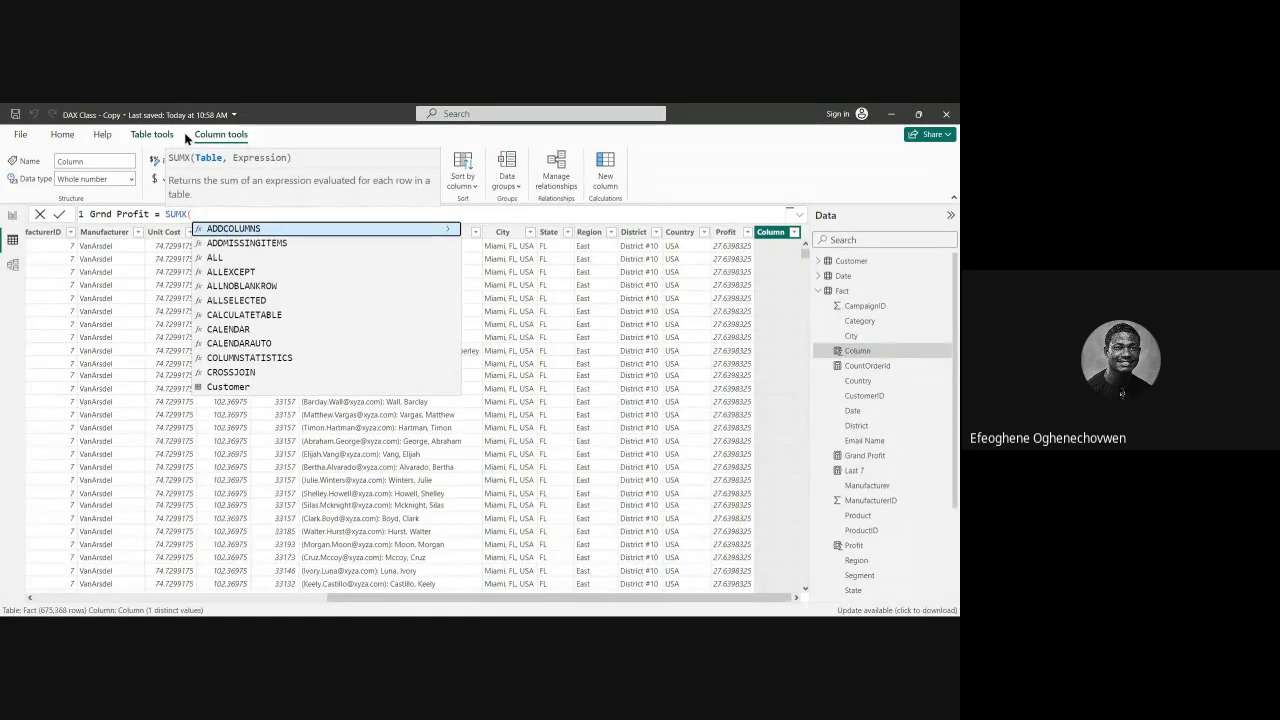
pyautogui.write('f')
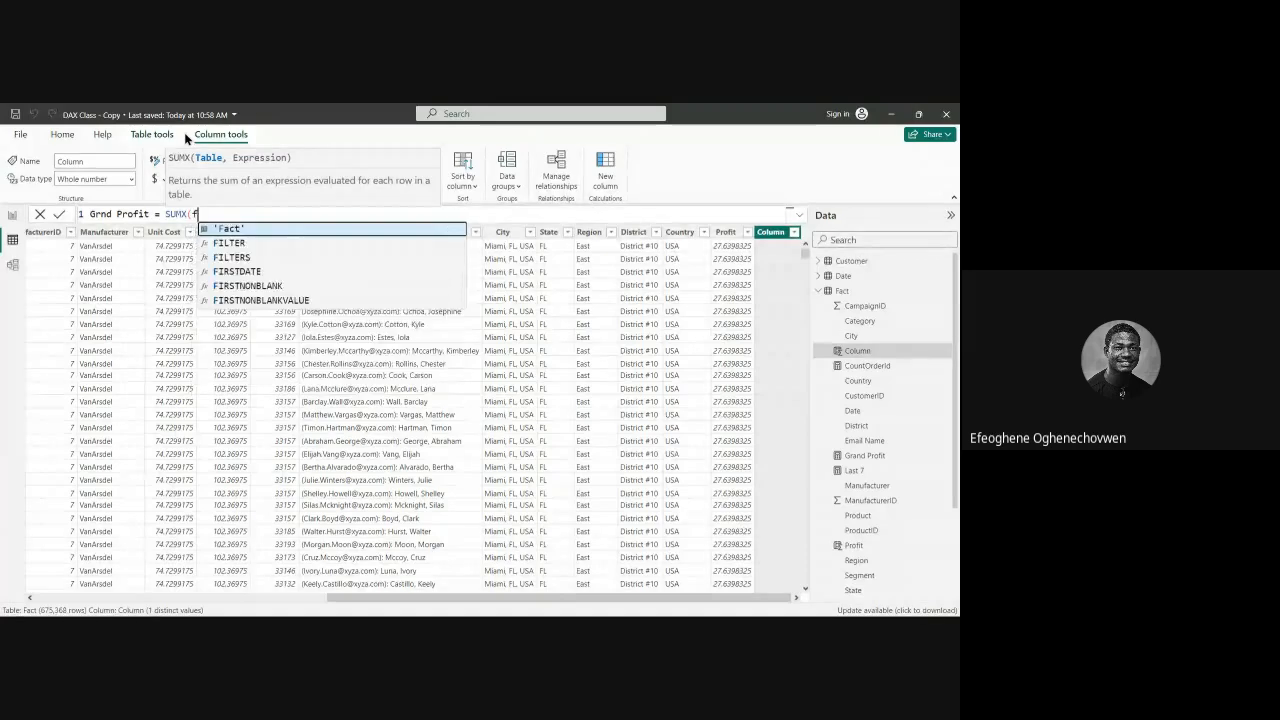
pyautogui.write('act')
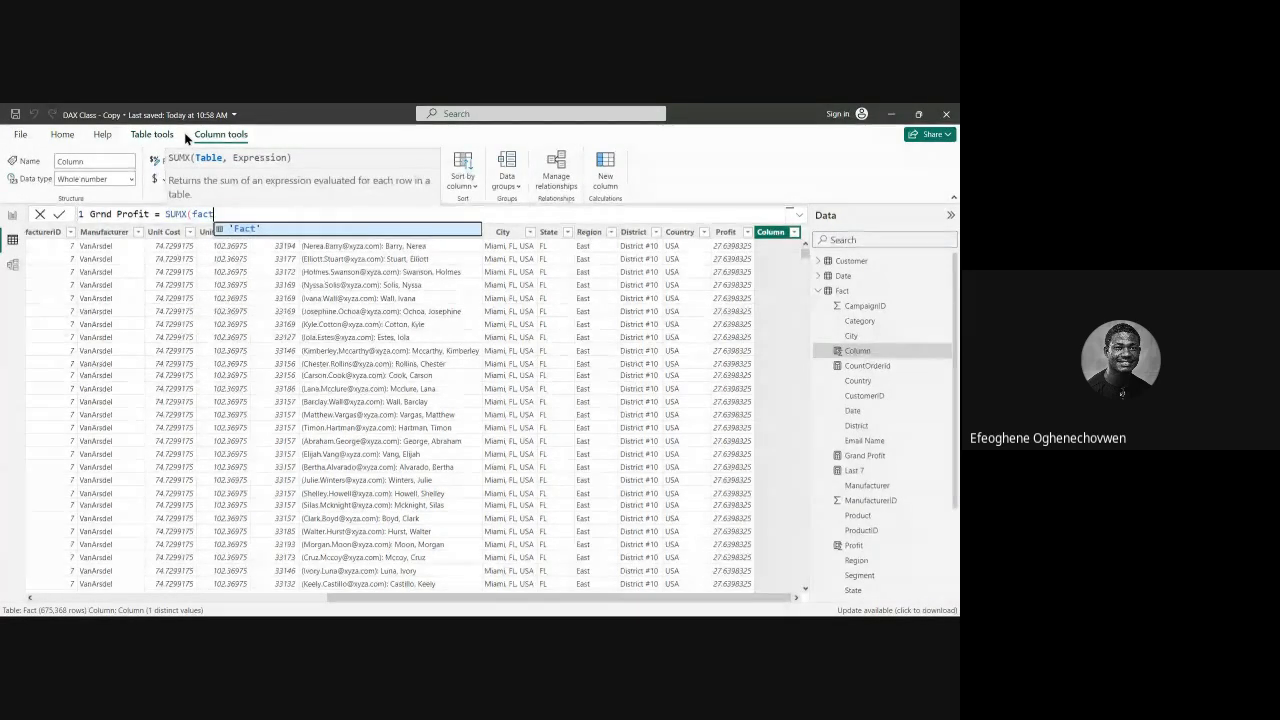
pyautogui.press('Tab')
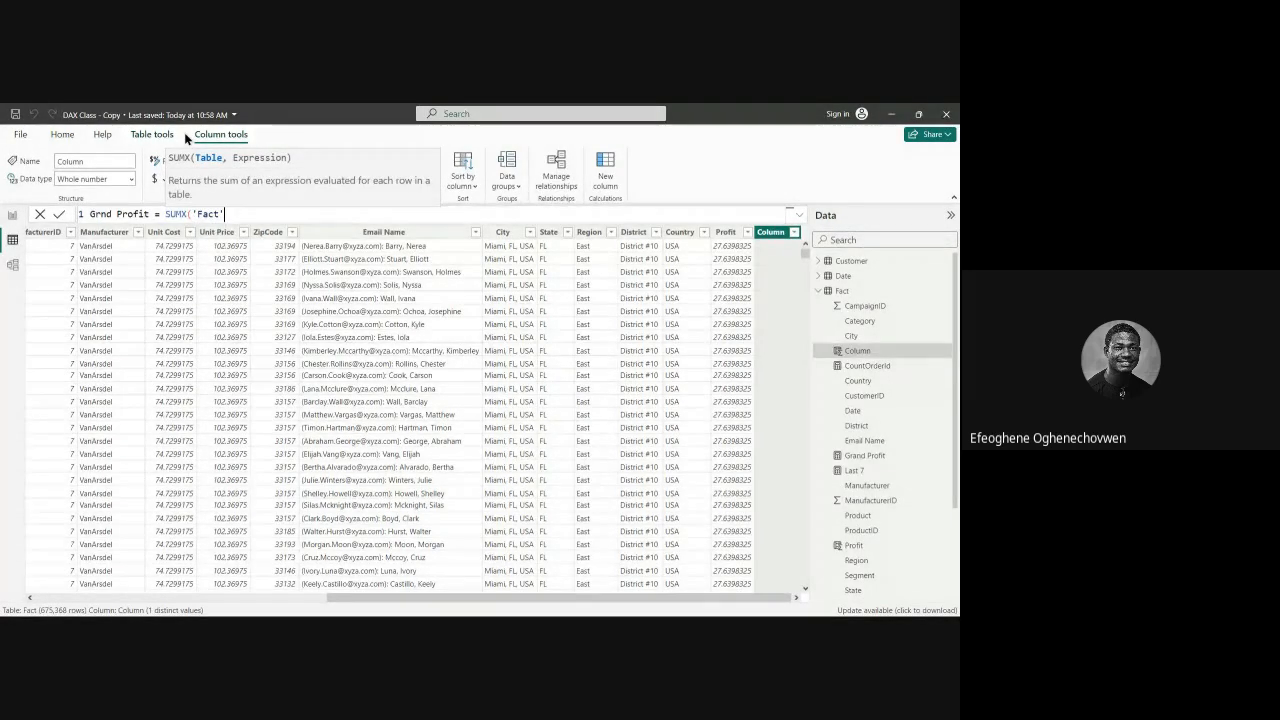
pyautogui.write(',')
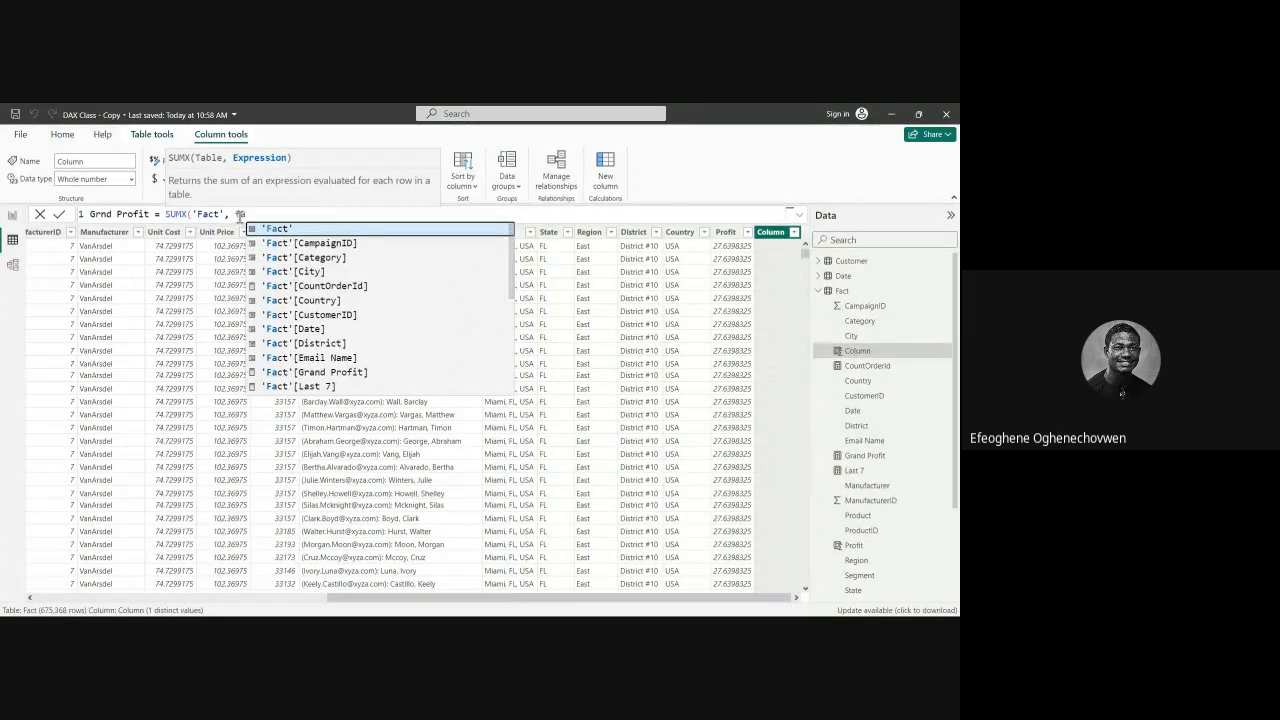
pyautogui.write('Fact')
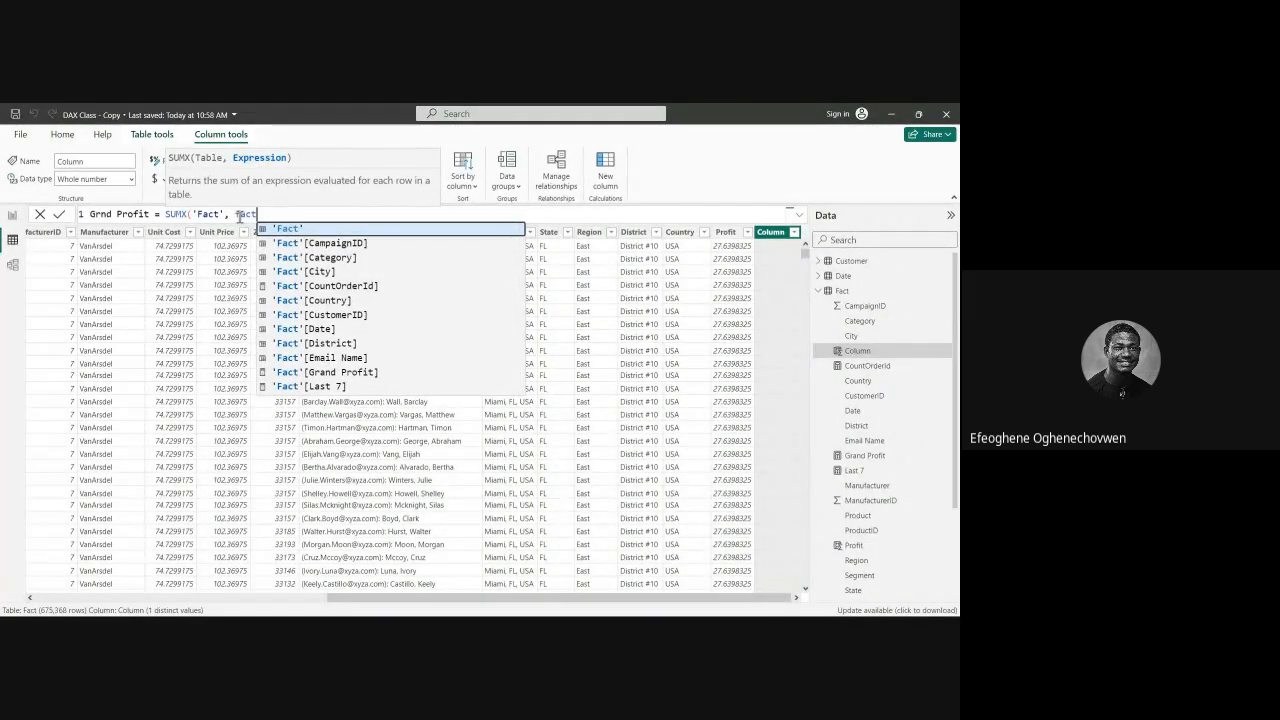
pyautogui.press('BackSpace')
pyautogui.press('BackSpace')
pyautogui.press('BackSpace')
pyautogui.press('BackSpace')
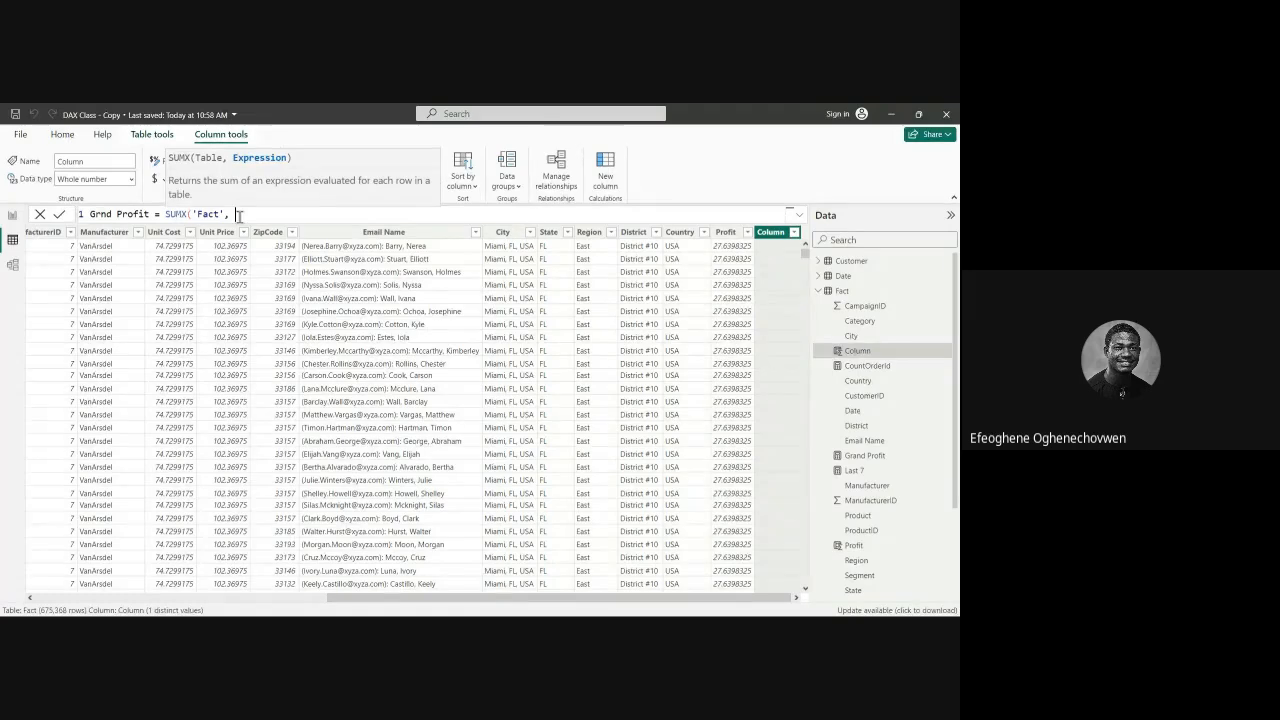
# Step: Begin the SUMX expression argument with a column reference to the Fact table, entered as 'fact'[
pyautogui.write("'")
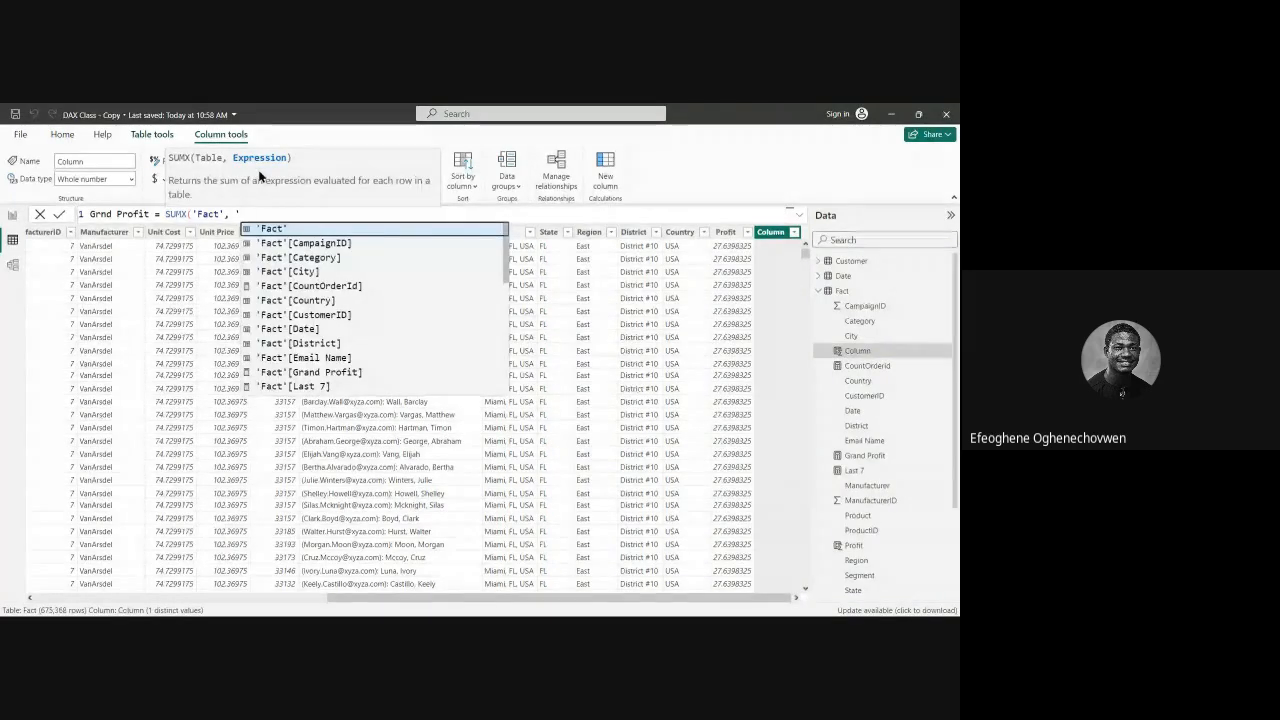
pyautogui.write('fact')
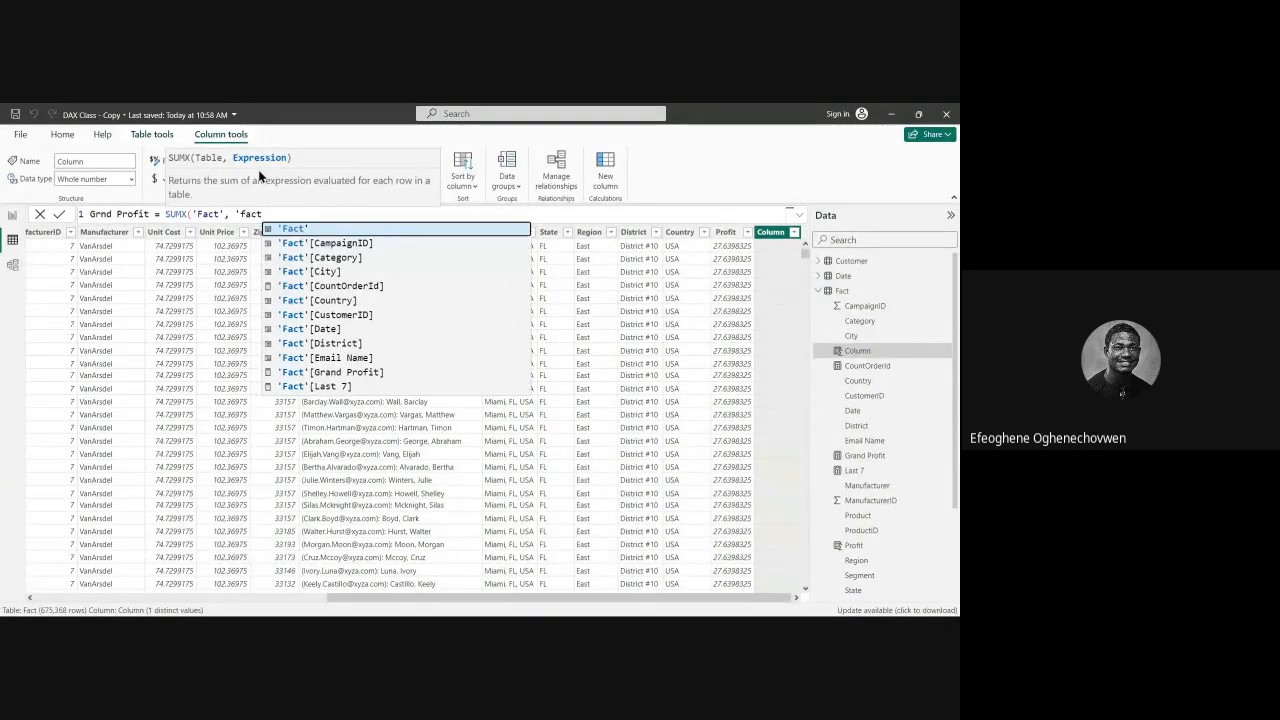
pyautogui.write("'")
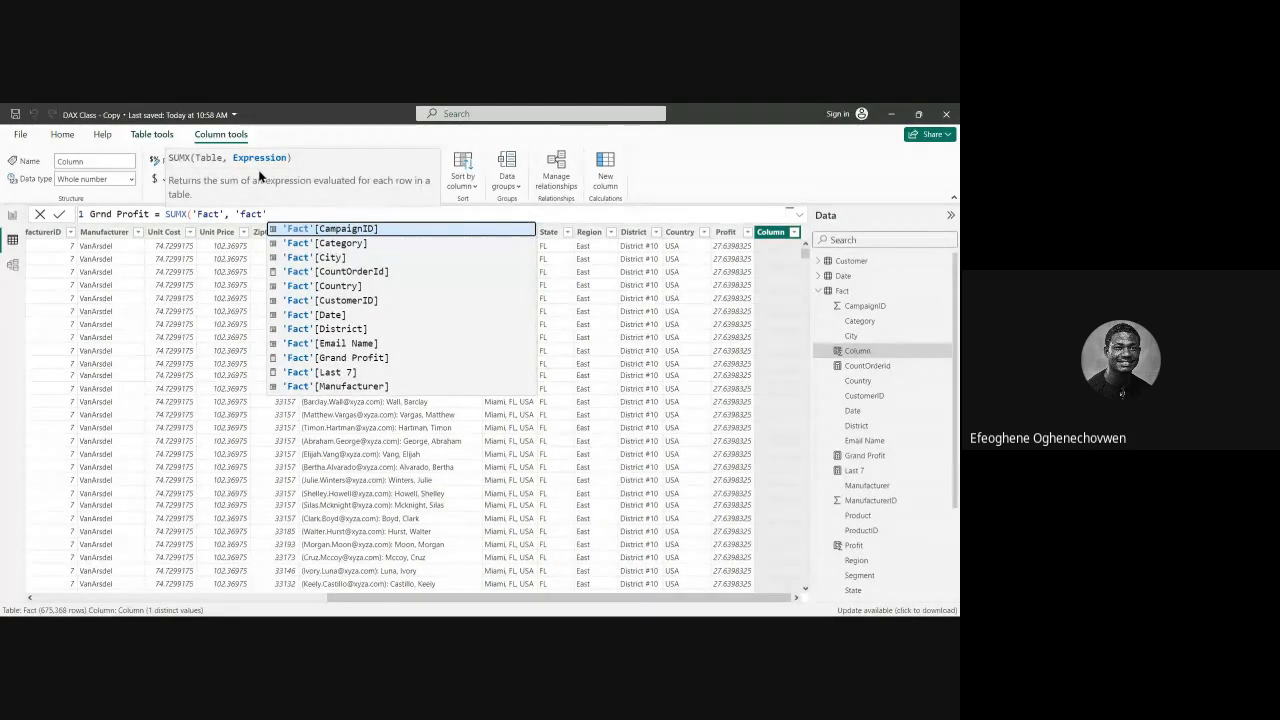
pyautogui.press('Escape')
pyautogui.write('{')
pyautogui.press('BackSpace')
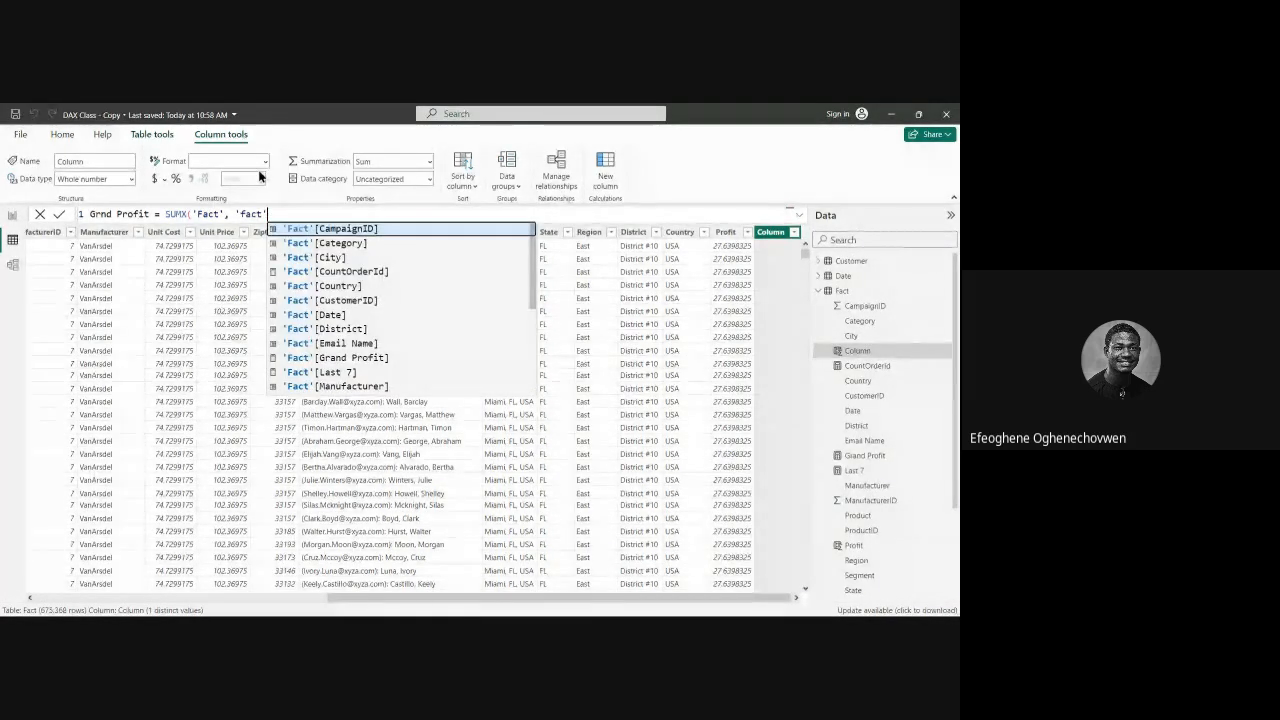
pyautogui.write('{')
pyautogui.press('BackSpace')
pyautogui.press('BackSpace')
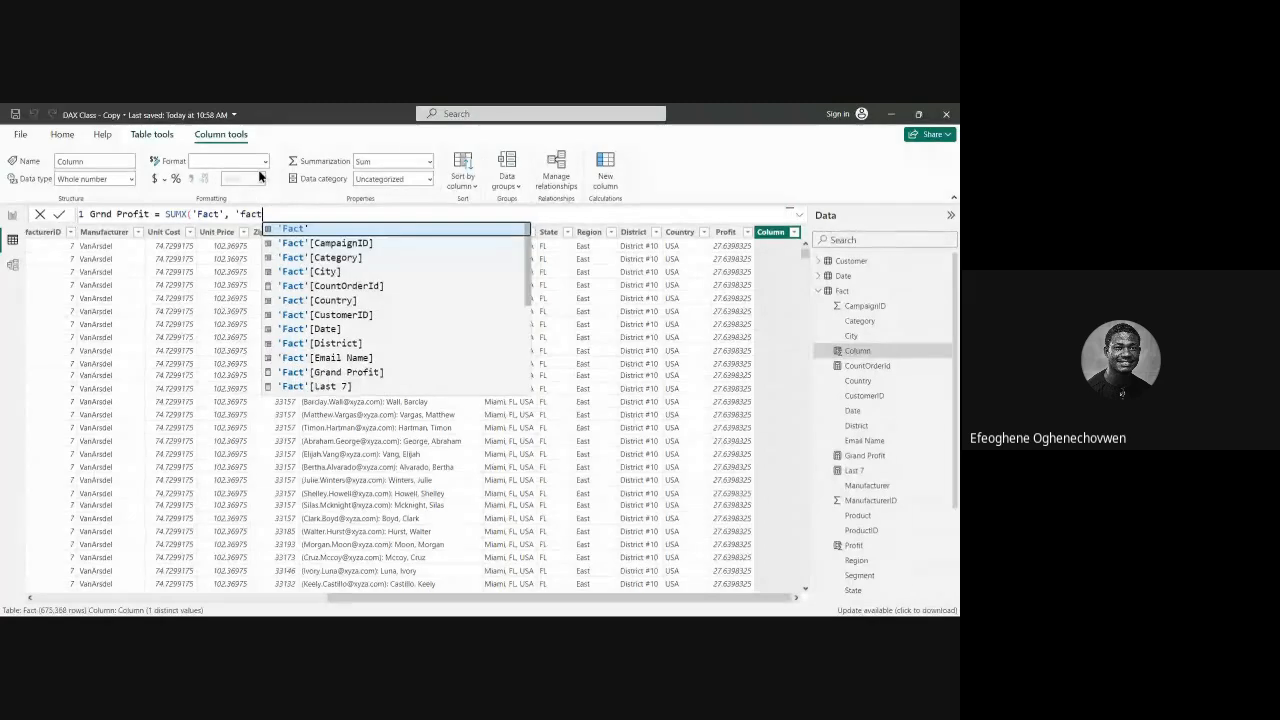
pyautogui.write('[')
pyautogui.press('BackSpace')
pyautogui.write("'")
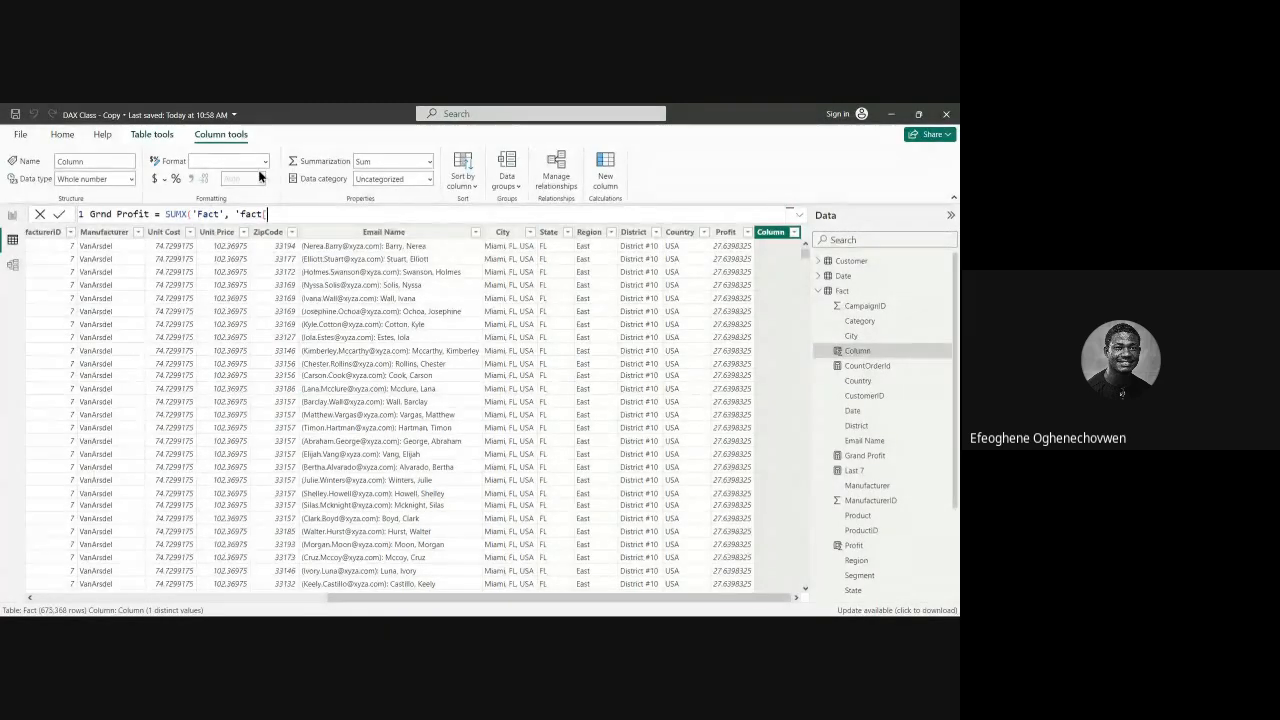
pyautogui.write('{')
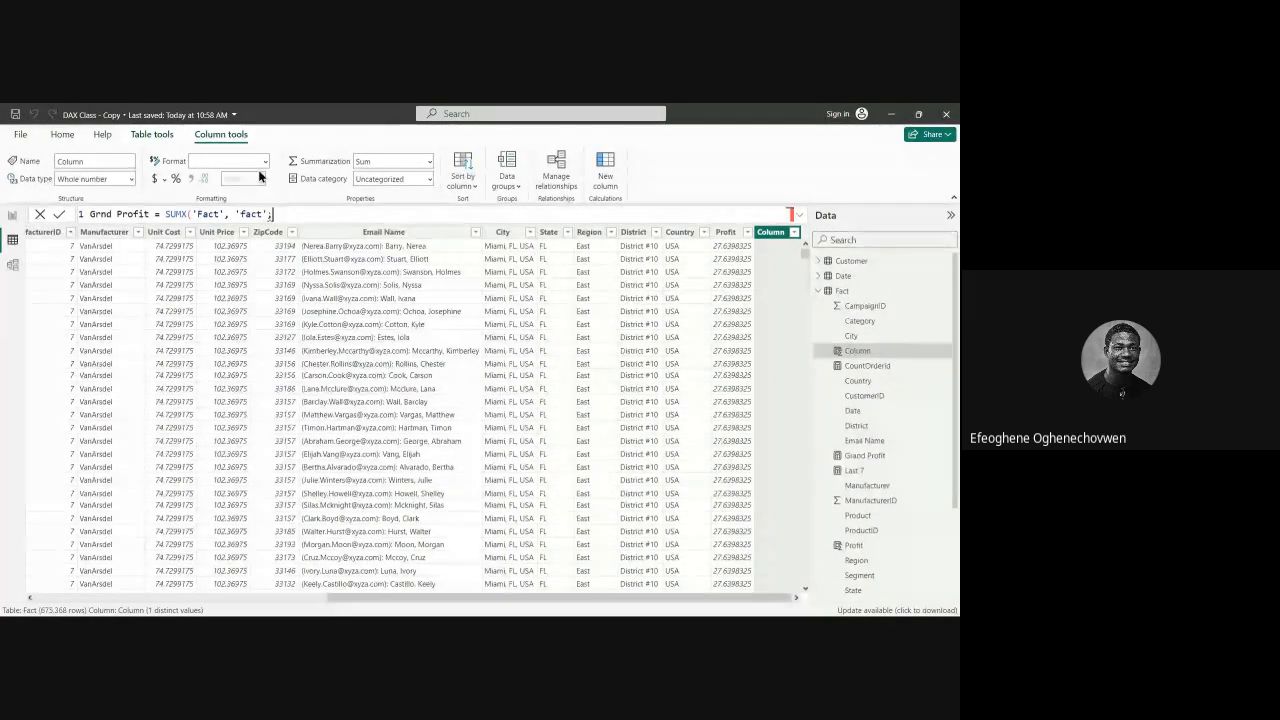
pyautogui.press('BackSpace')
pyautogui.write('[')
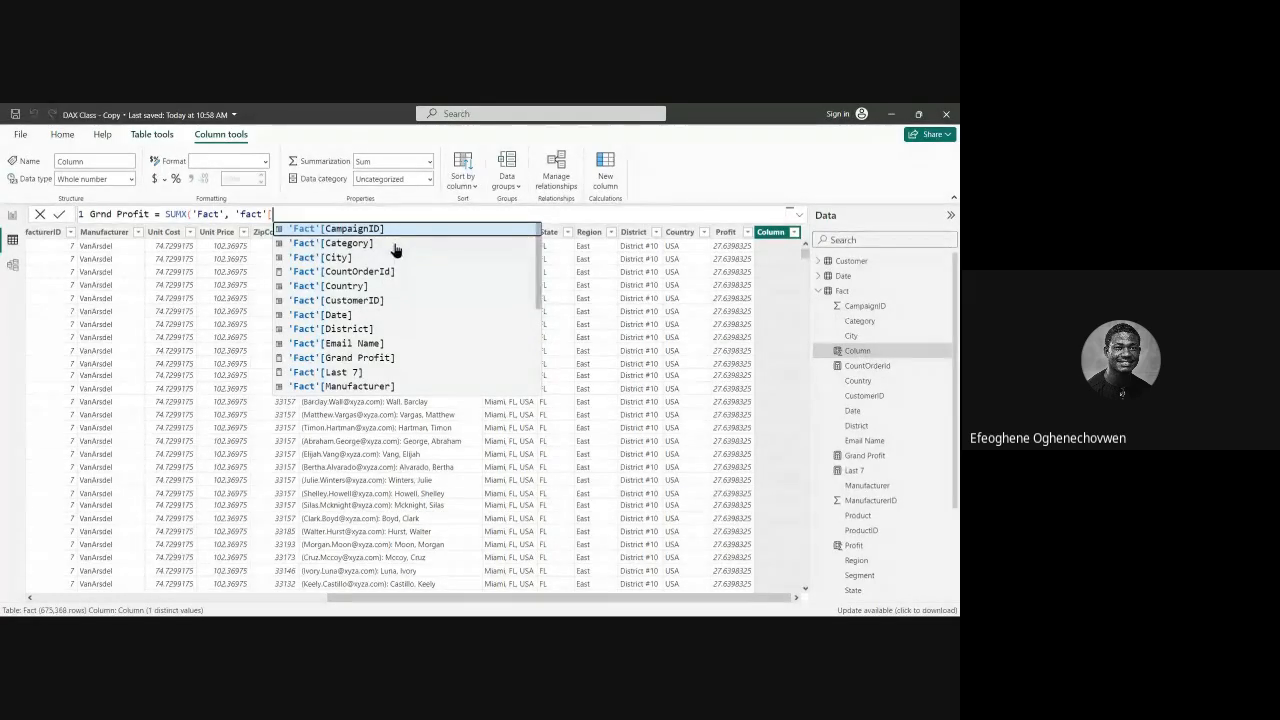
pyautogui.scroll(-4, 394, 255)
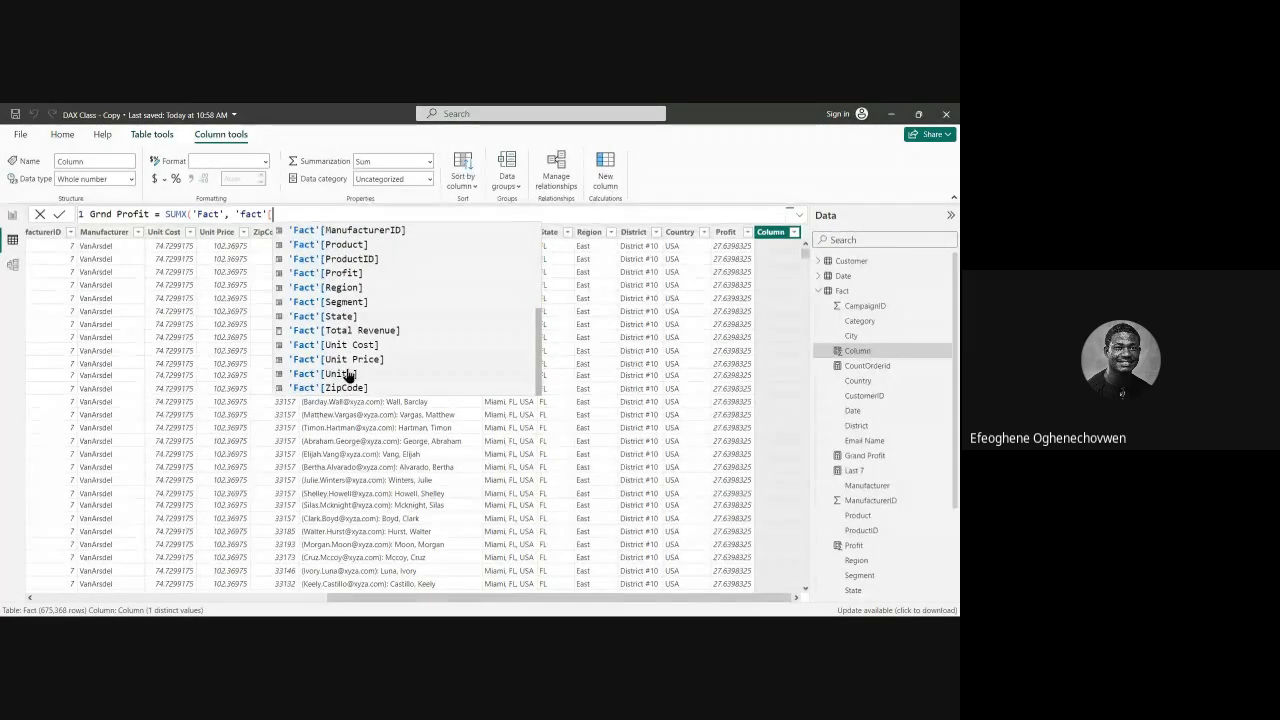
pyautogui.write('UNIT')
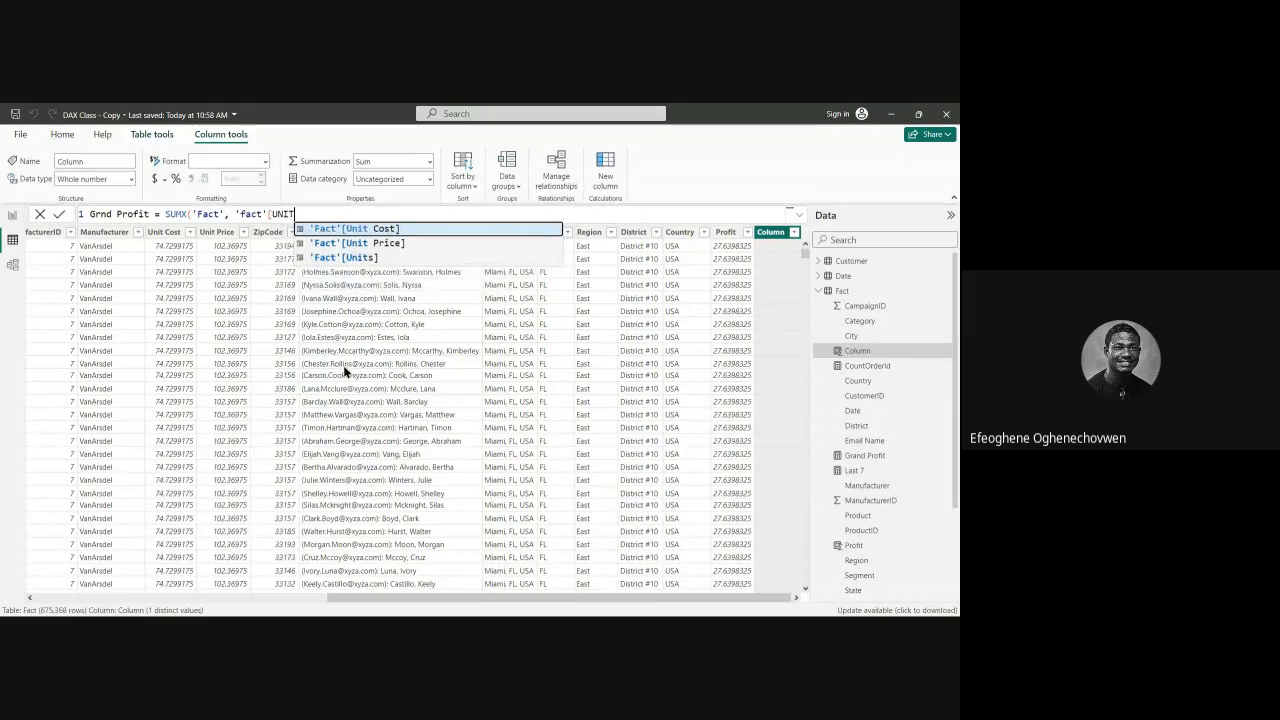
pyautogui.press('BackSpace')
pyautogui.press('BackSpace')
pyautogui.press('BackSpace')
pyautogui.press('BackSpace')
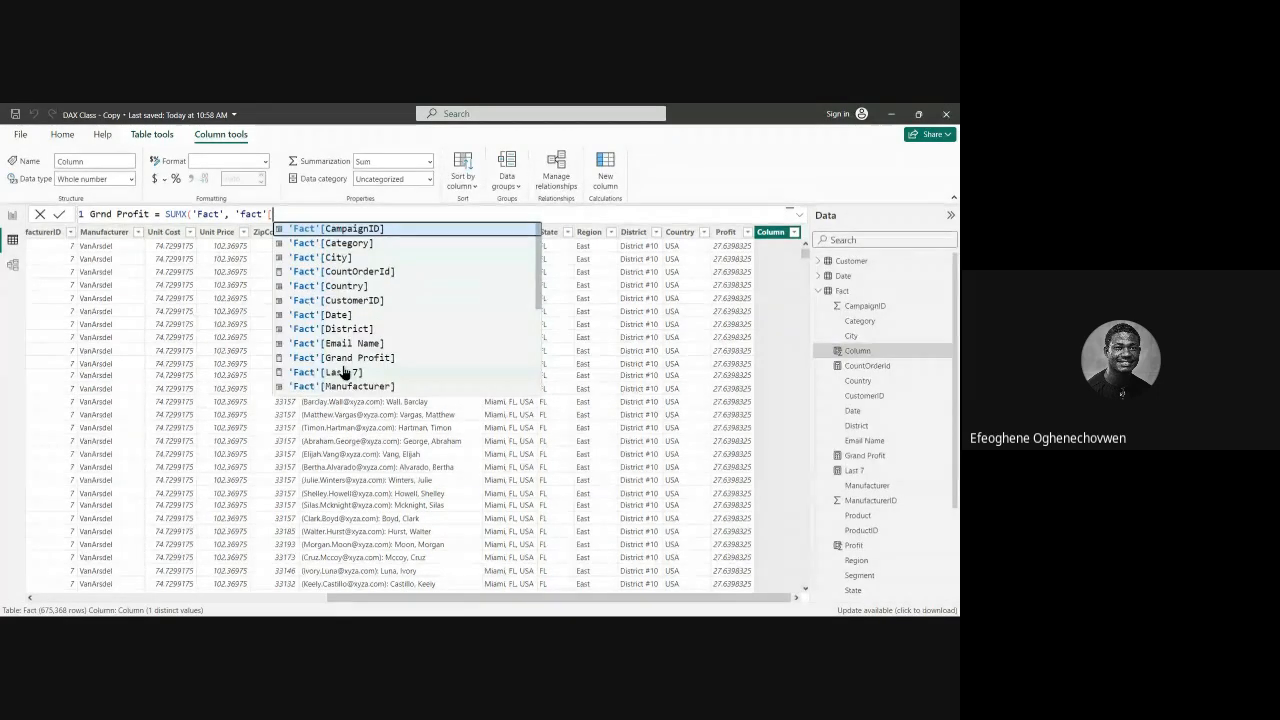
# Step: Complete the column reference as 'Fact'[Units] for the first factor of the SUMX expression
pyautogui.write('uni')
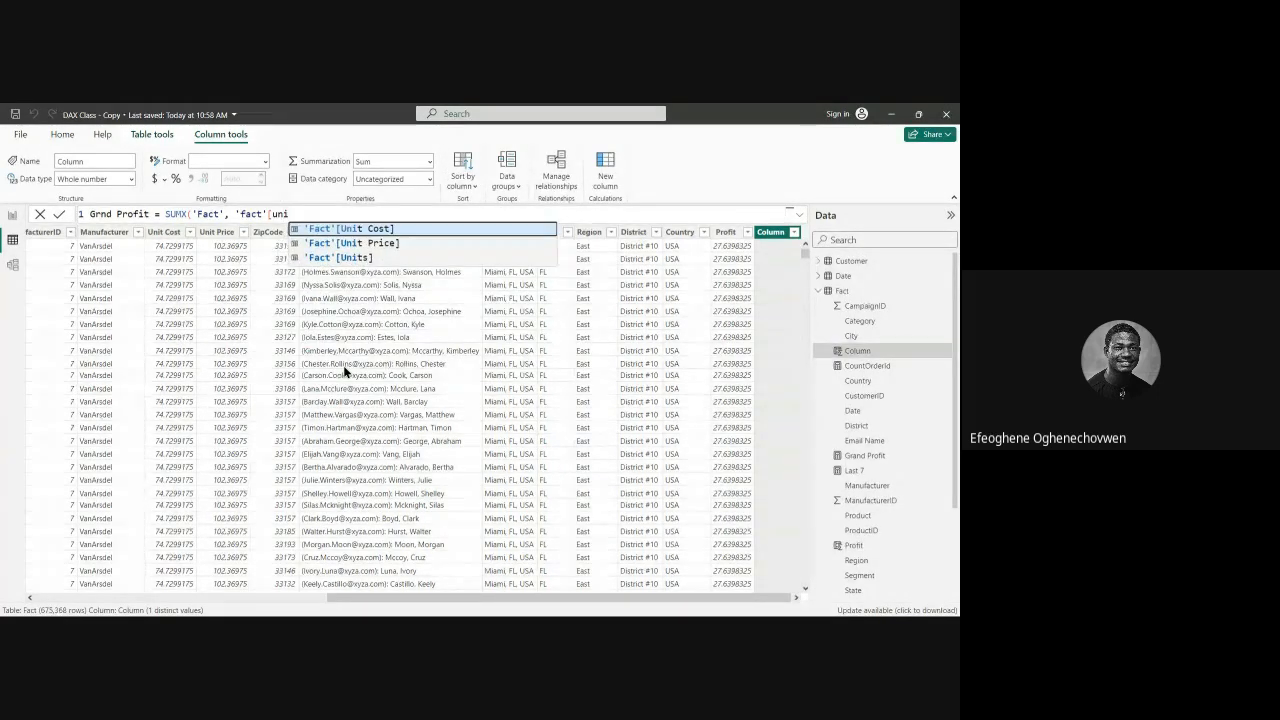
pyautogui.write('t')
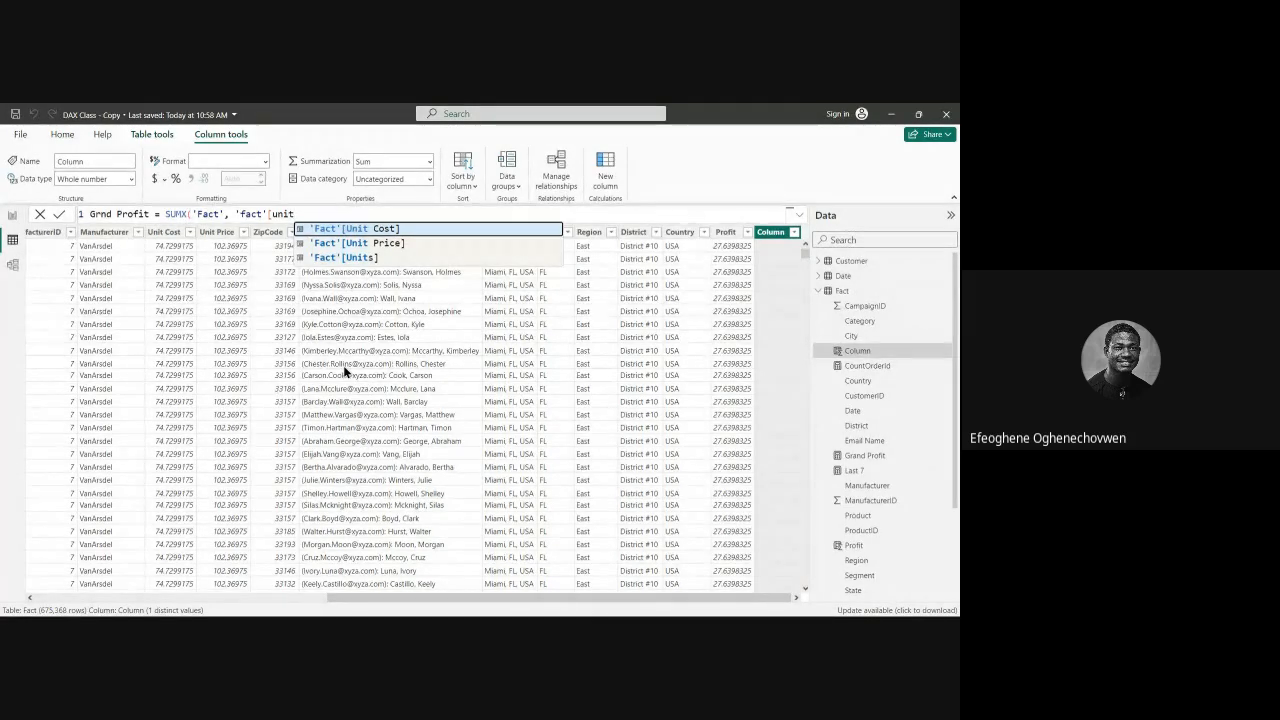
pyautogui.write(')')
pyautogui.press('BackSpace')
pyautogui.write(']')
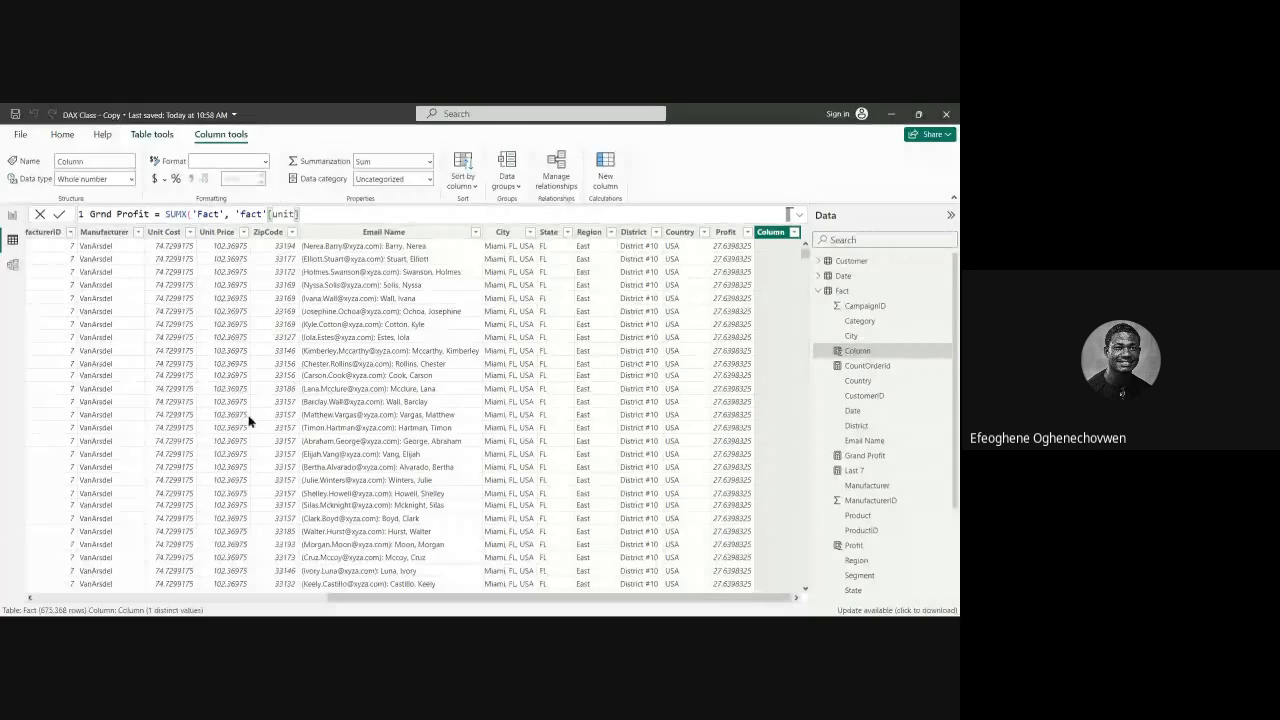
pyautogui.press('BackSpace')
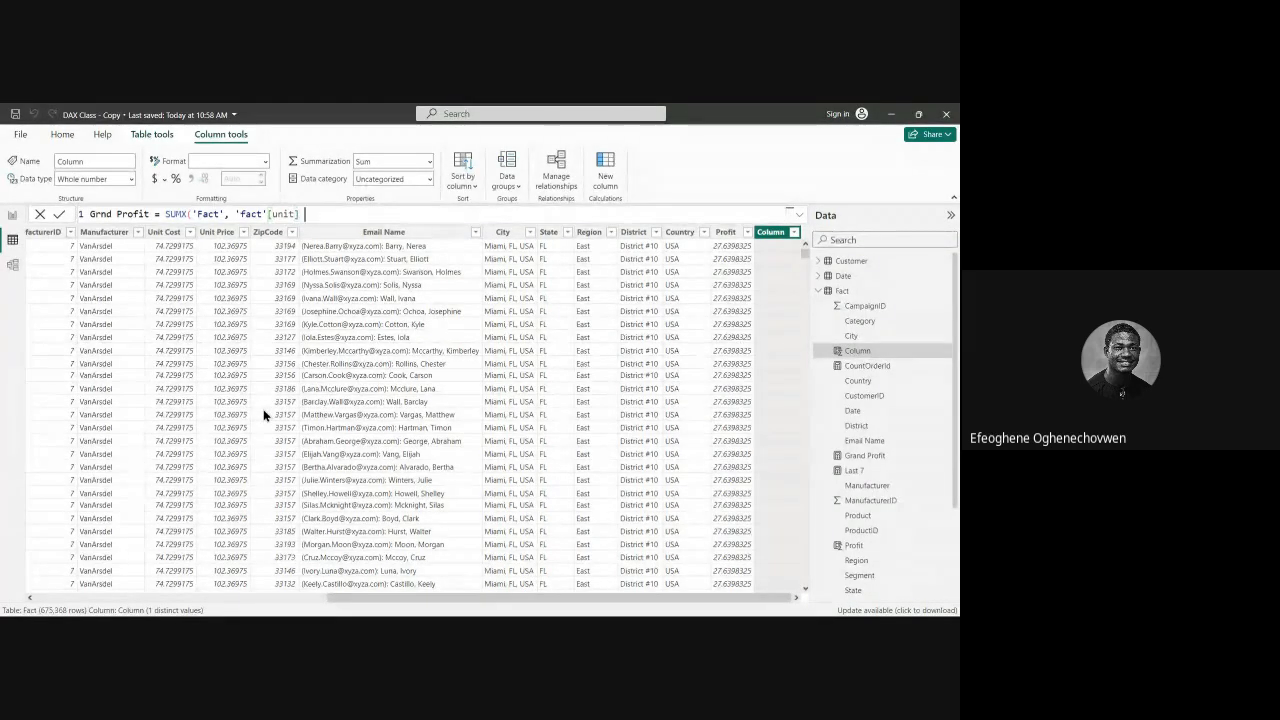
pyautogui.write('] *')
pyautogui.press('BackSpace')
pyautogui.press('BackSpace')
pyautogui.write('*')
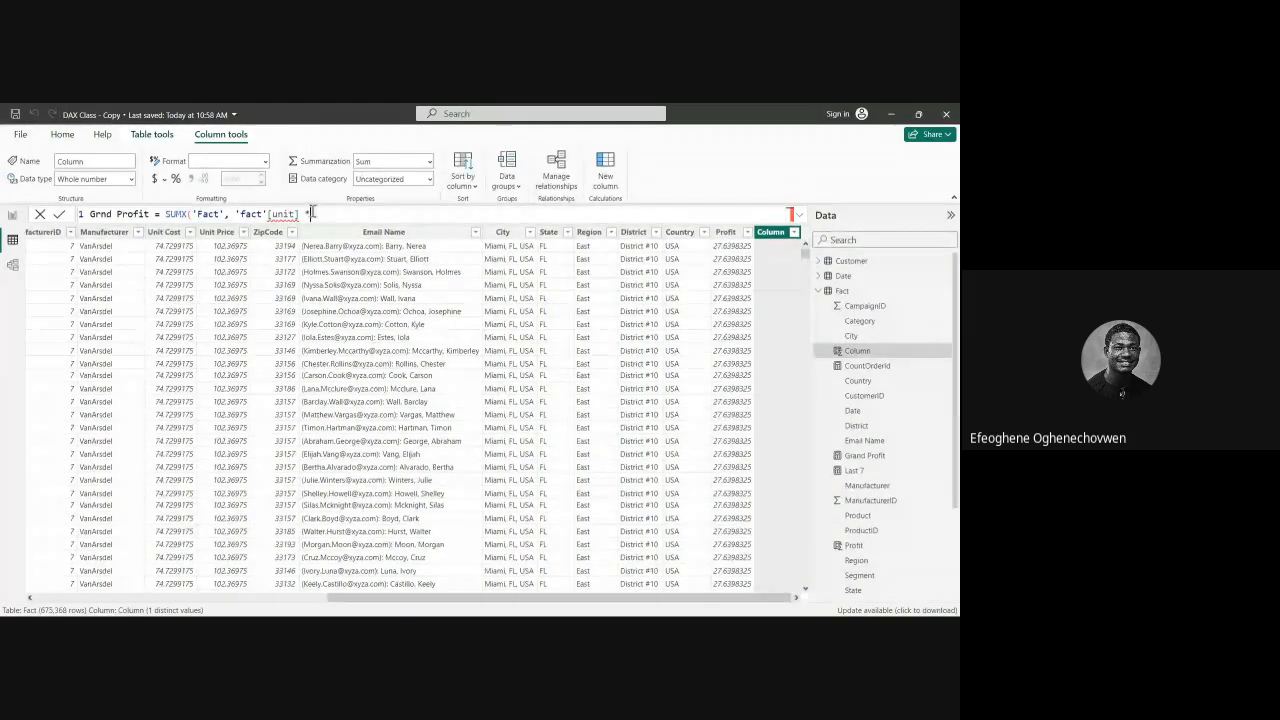
pyautogui.press('BackSpace')
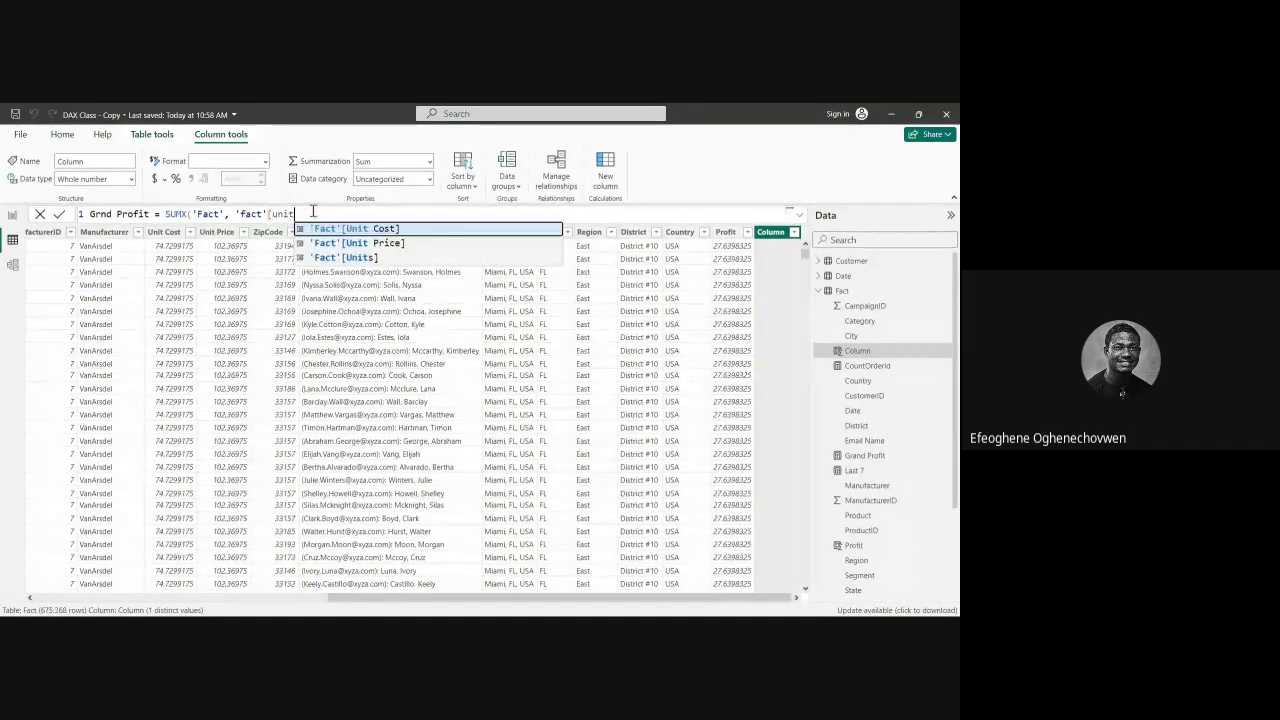
pyautogui.click(370, 258)
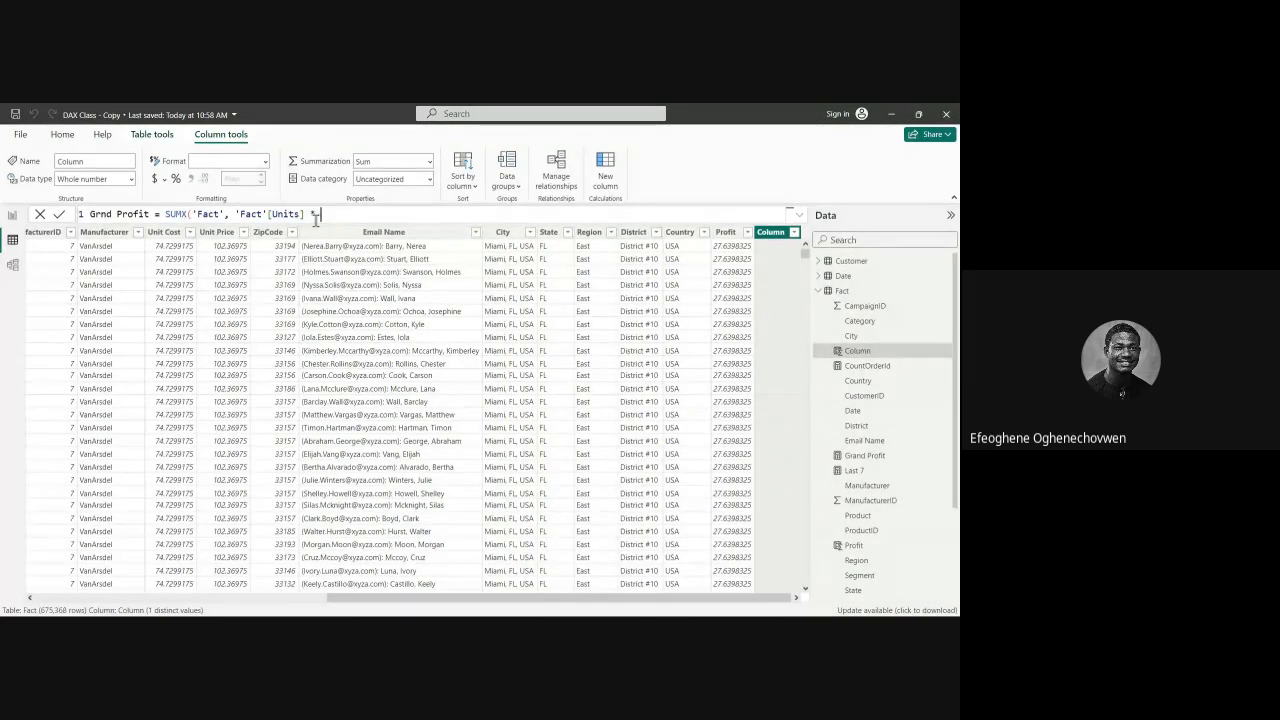
# Step: Multiply the Units reference by 'Fact'[Unit Price], close the SUMX expression and commit the Grnd Profit column formula
pyautogui.write("'fact")
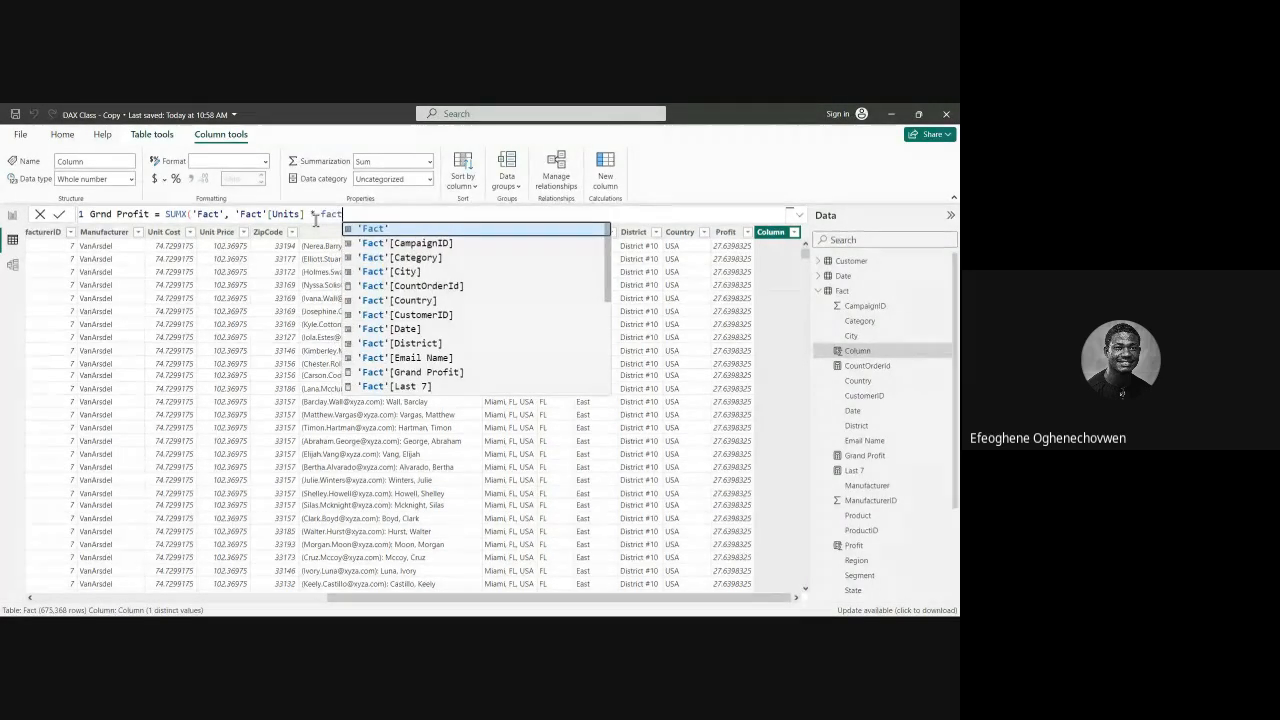
pyautogui.scroll(-4, 410, 310)
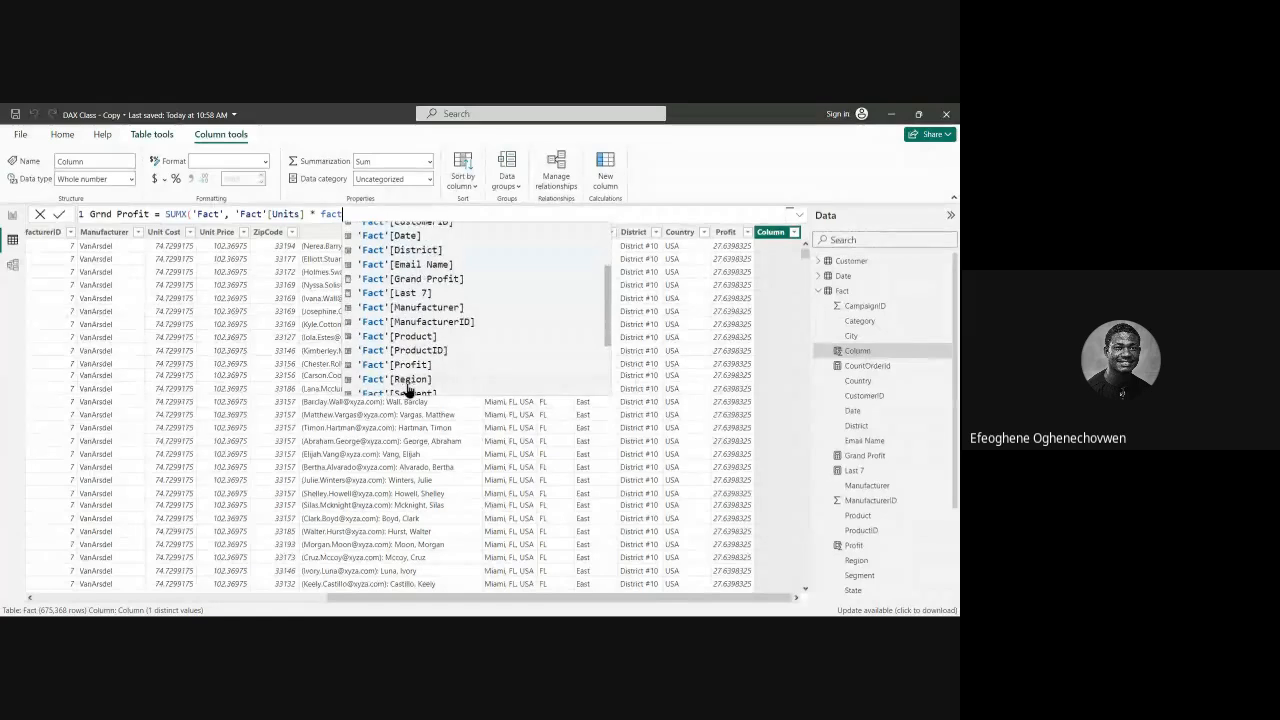
pyautogui.scroll(-1, 425, 343)
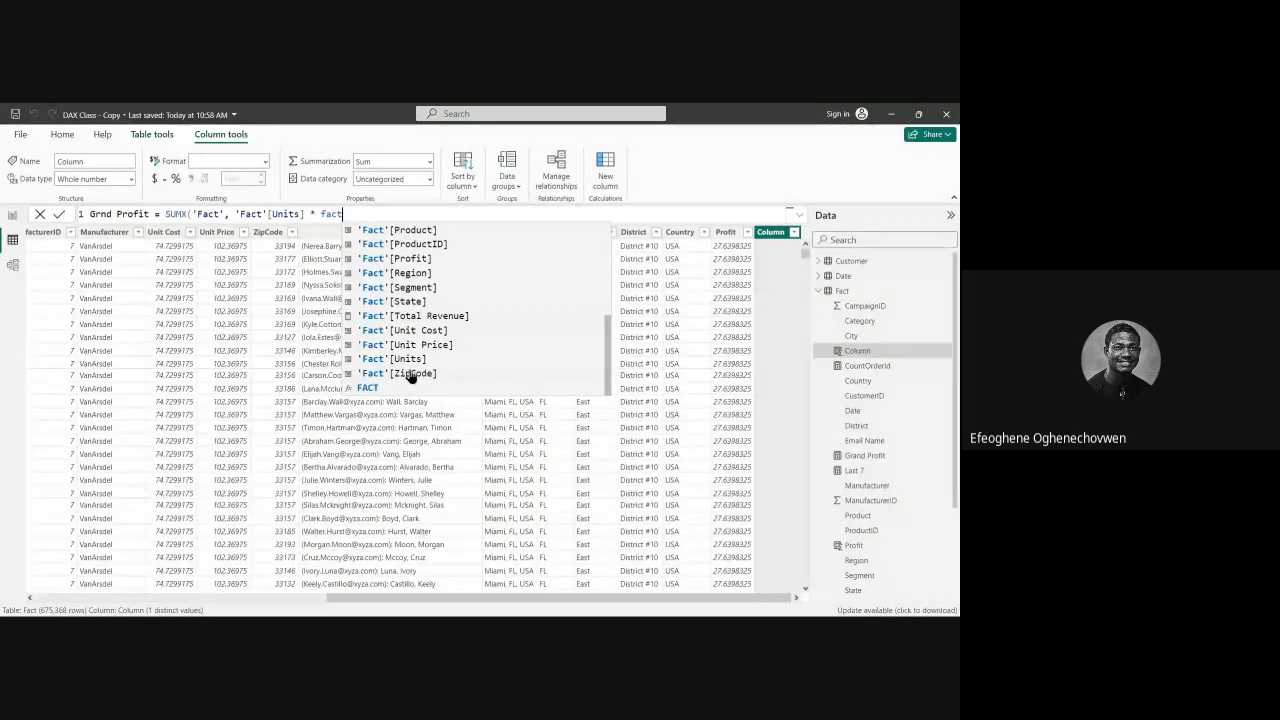
pyautogui.doubleClick(420, 344)
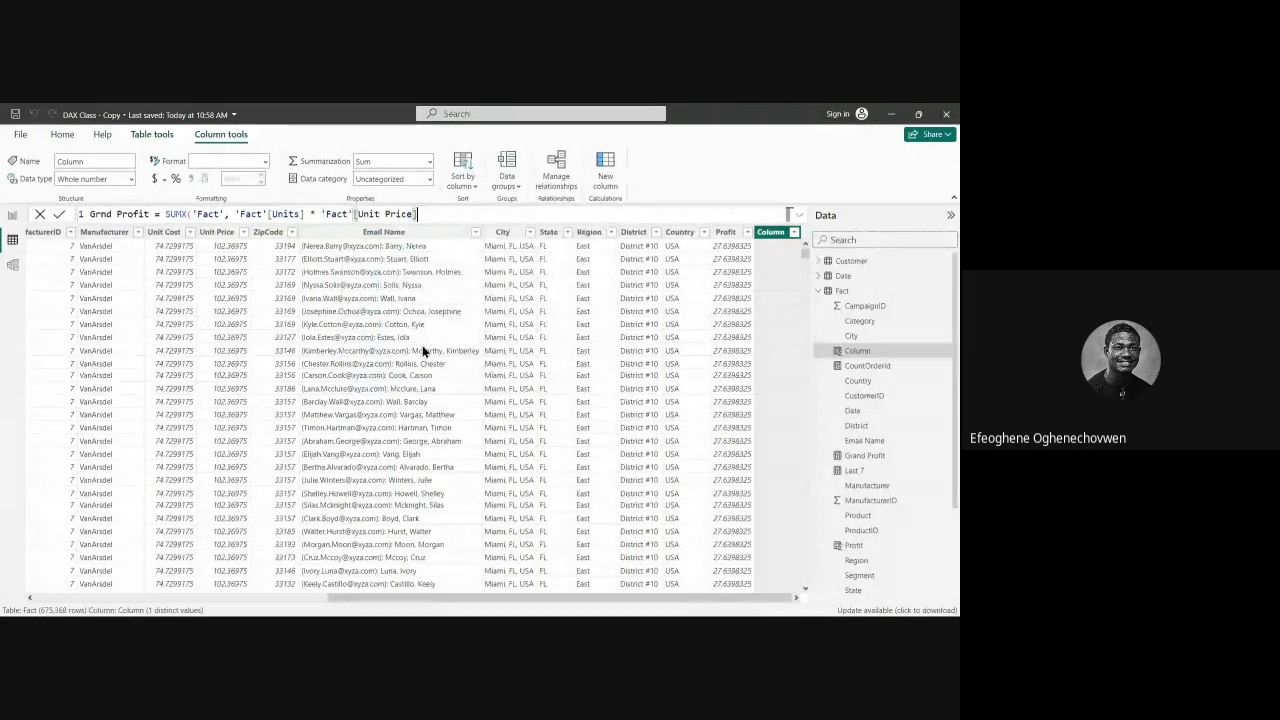
pyautogui.write(')')
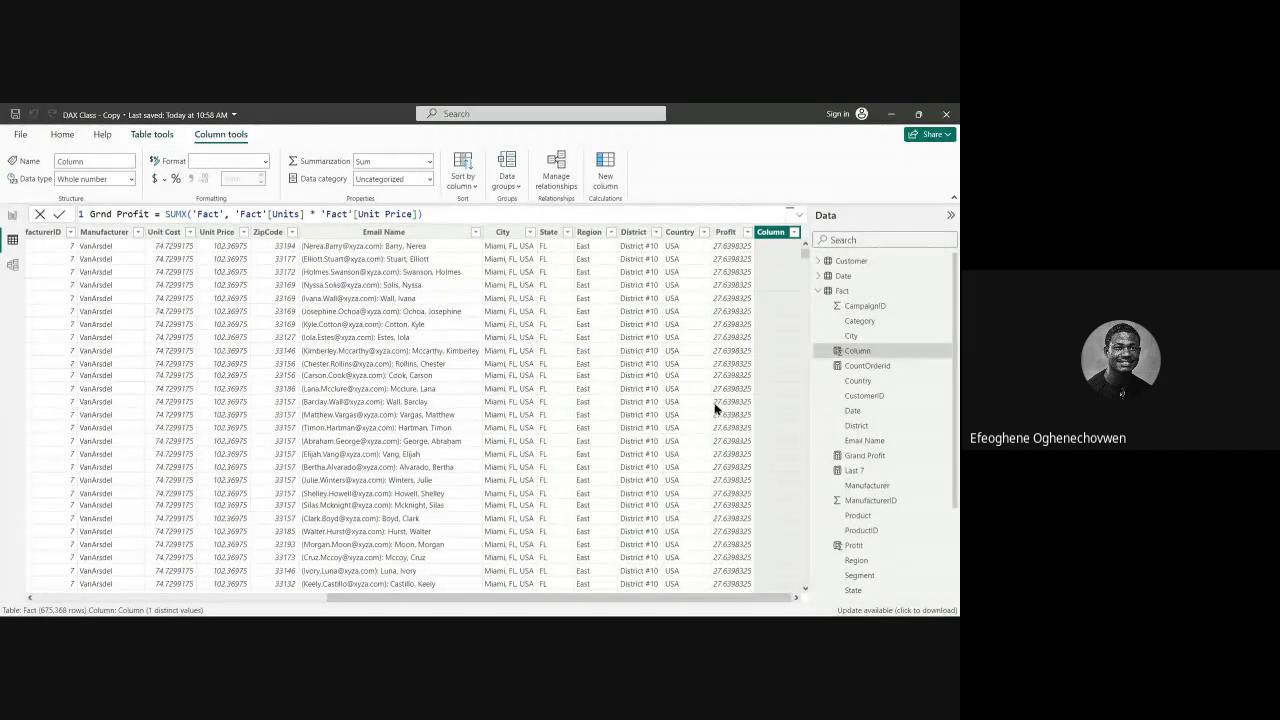
pyautogui.press('Return')
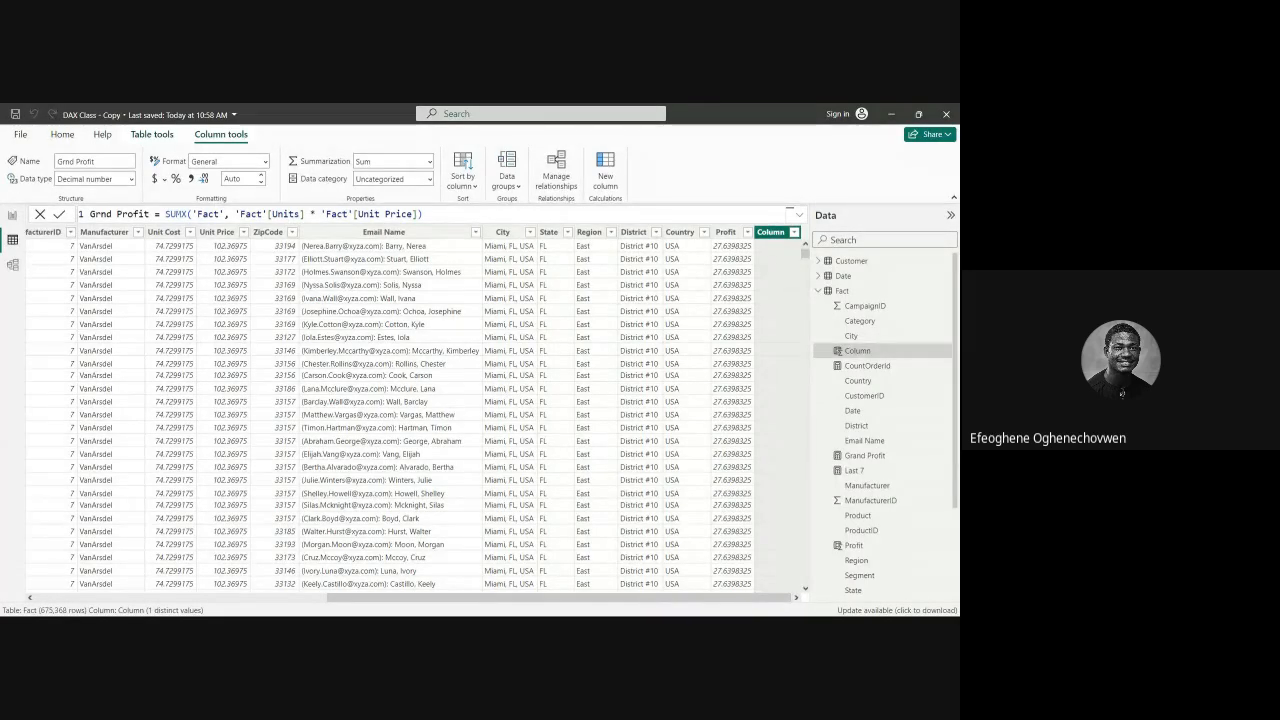
pyautogui.press('Return')
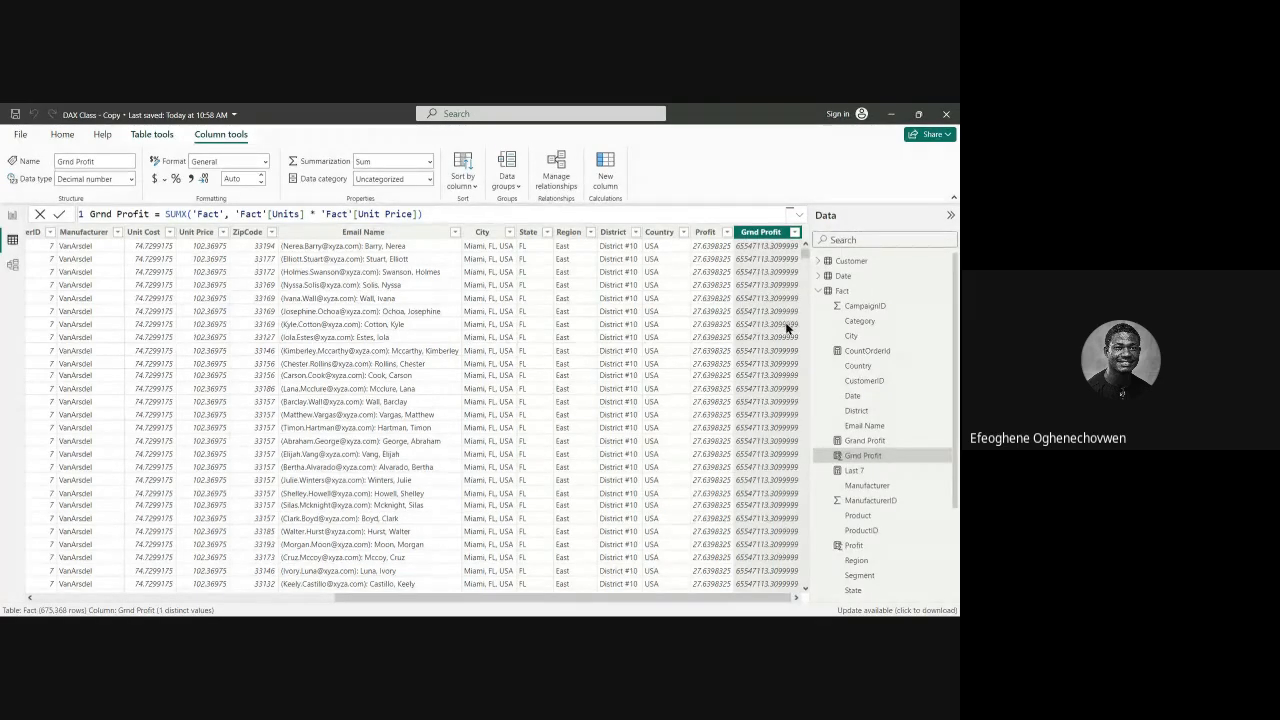
# Step: Examine the Grnd Profit values down the rows of the Fact table and compare them with the Unit Price and Profit columns
pyautogui.scroll(-10, 787, 328)
pyautogui.scroll(-5, 782, 328)
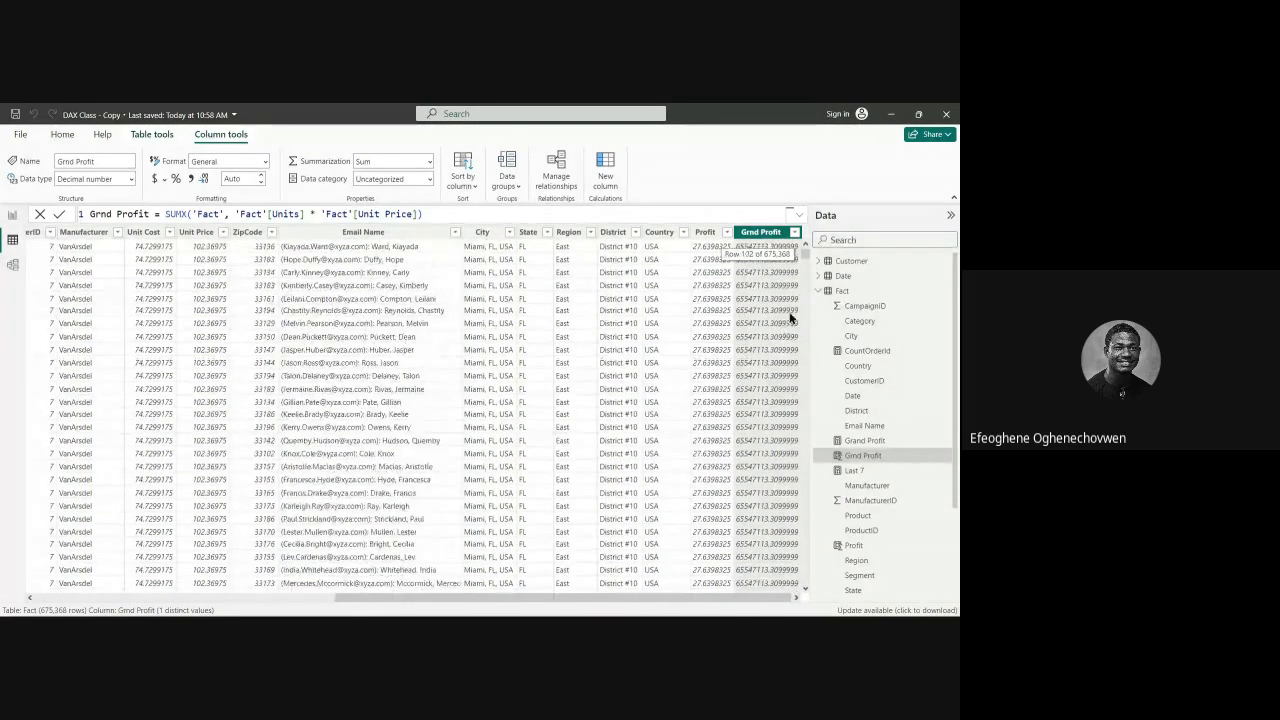
pyautogui.scroll(-5, 784, 268)
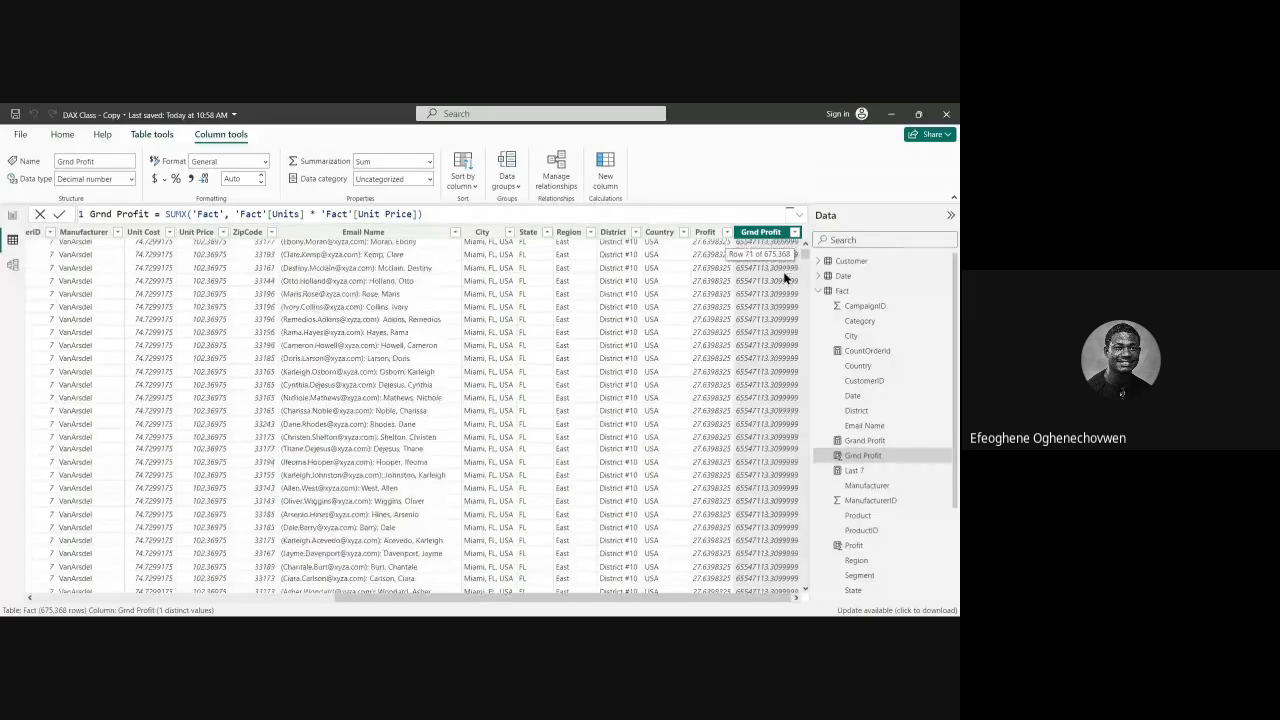
pyautogui.scroll(6, 790, 265)
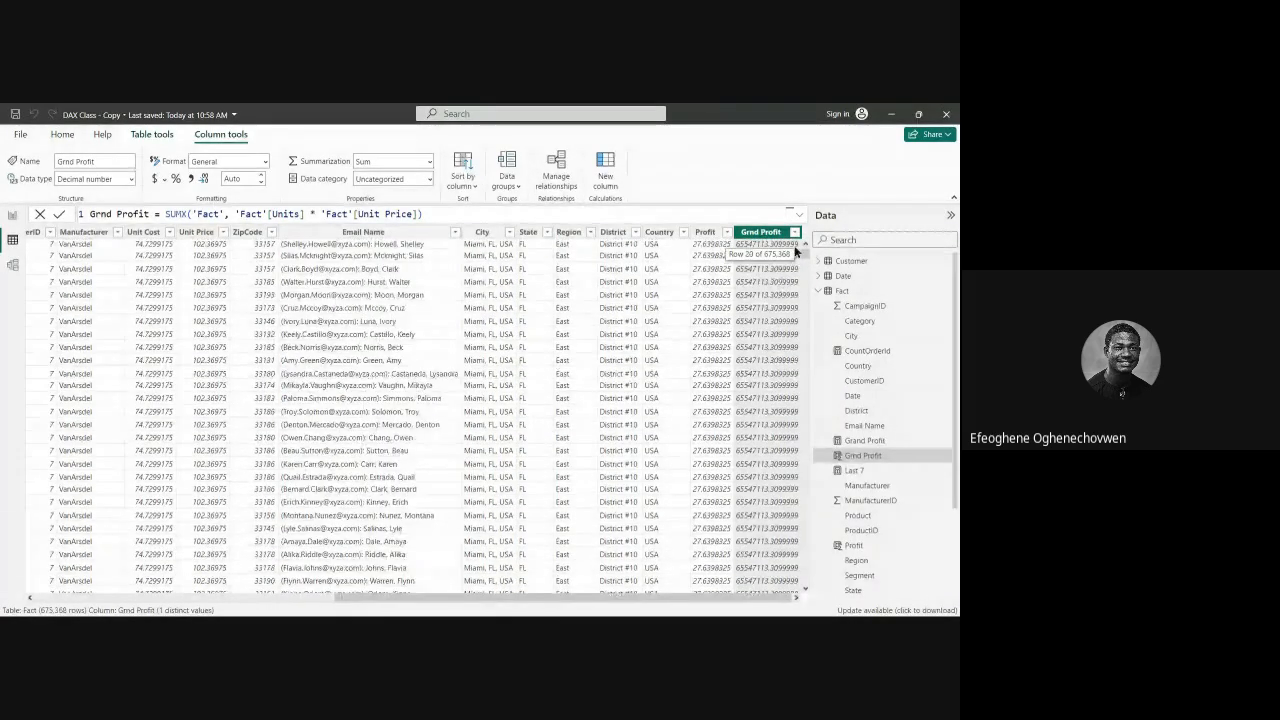
pyautogui.scroll(-4, 772, 283)
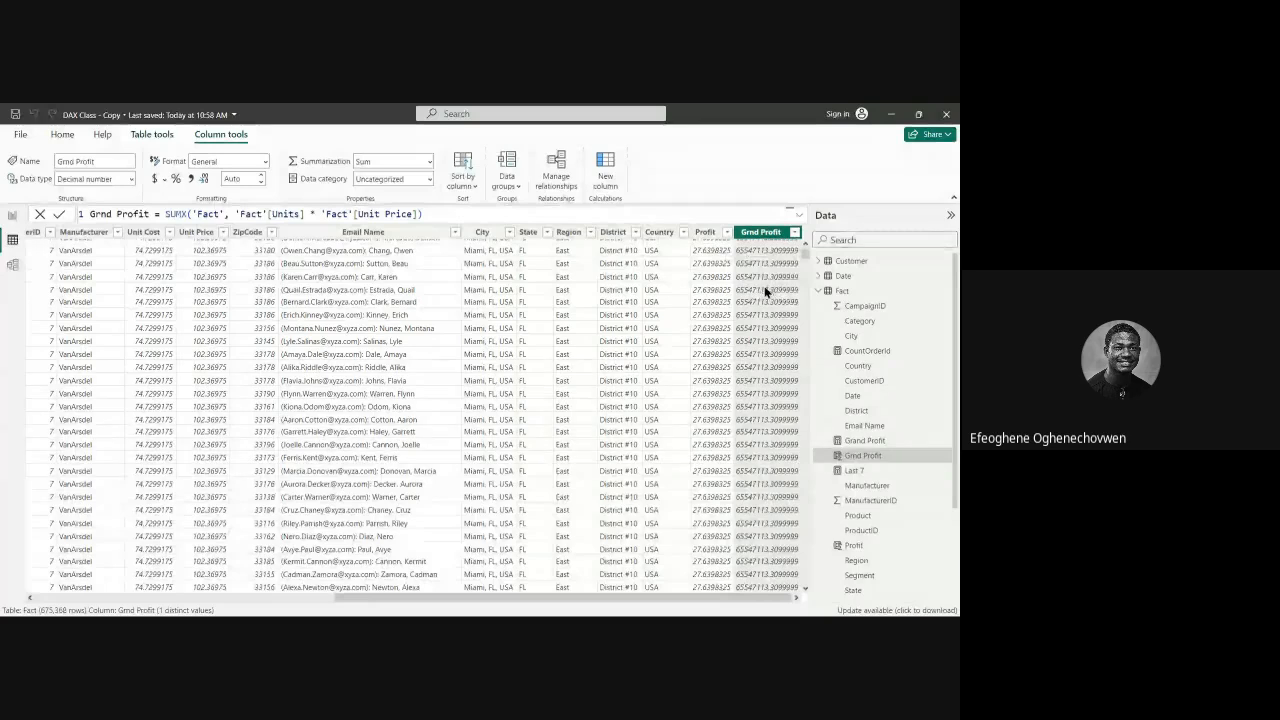
pyautogui.scroll(-2, 762, 280)
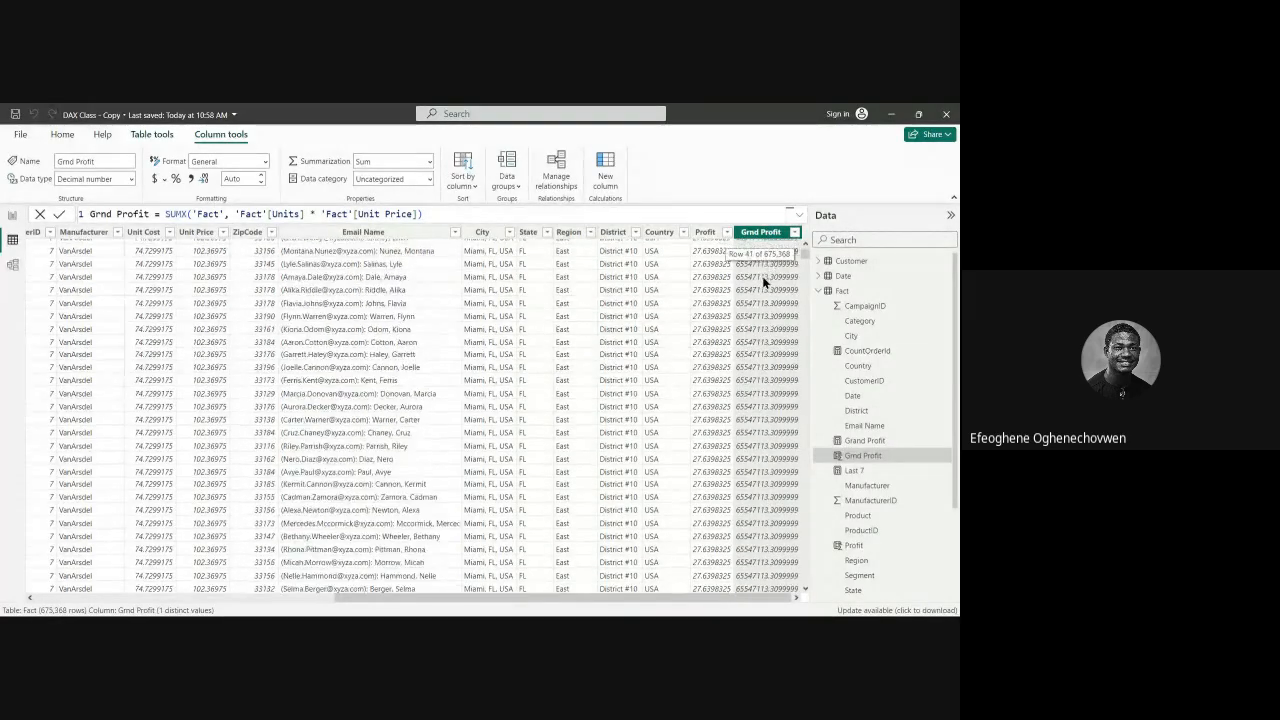
pyautogui.scroll(-3, 765, 280)
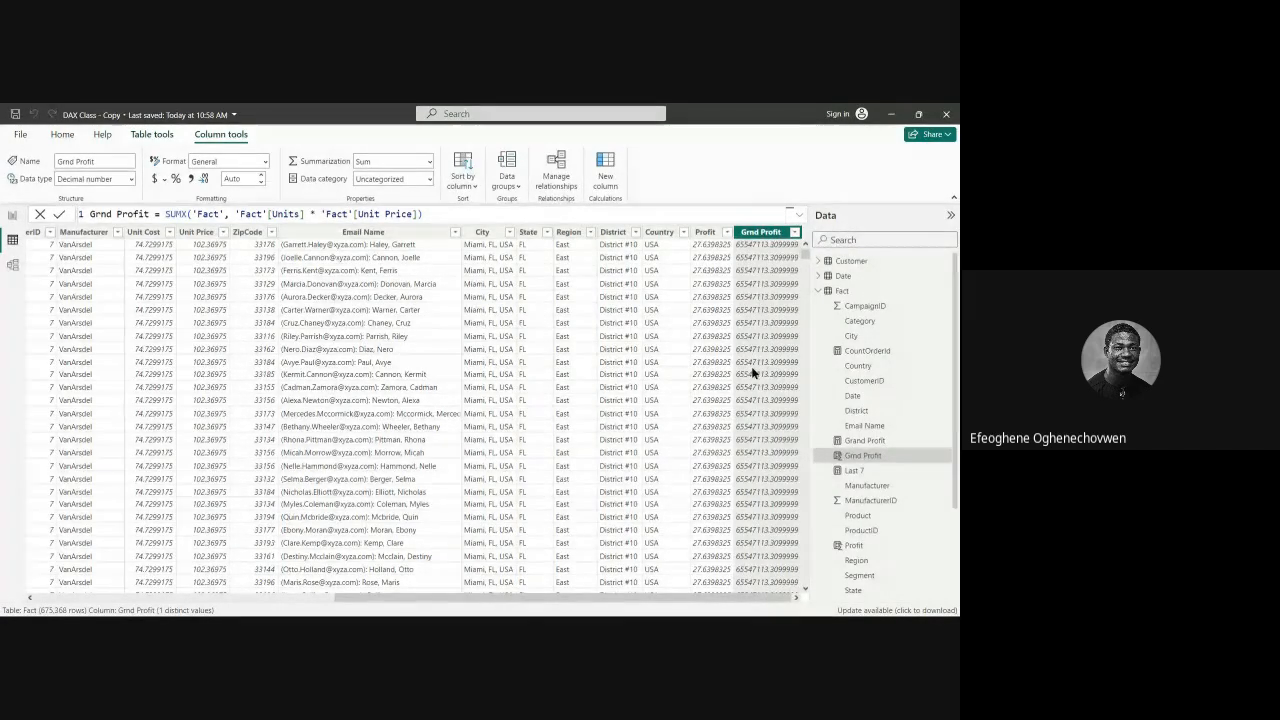
pyautogui.scroll(-5, 751, 366)
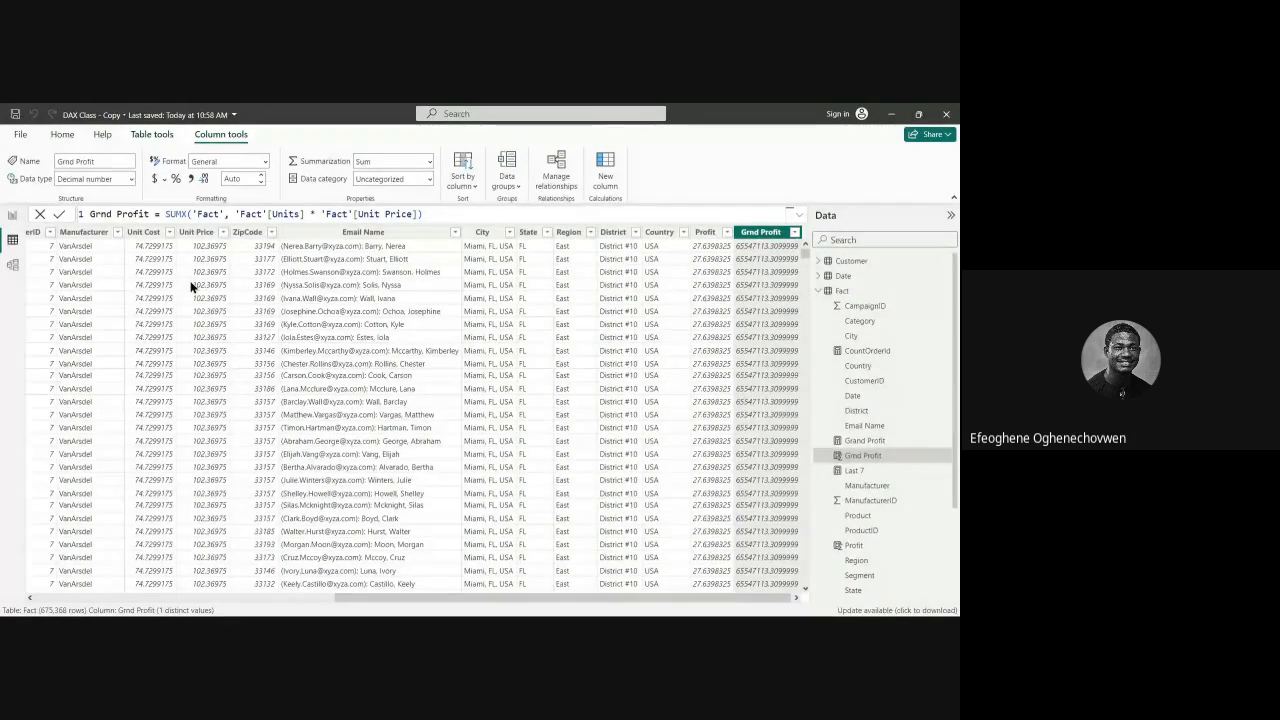
pyautogui.scroll(-10, 378, 420)
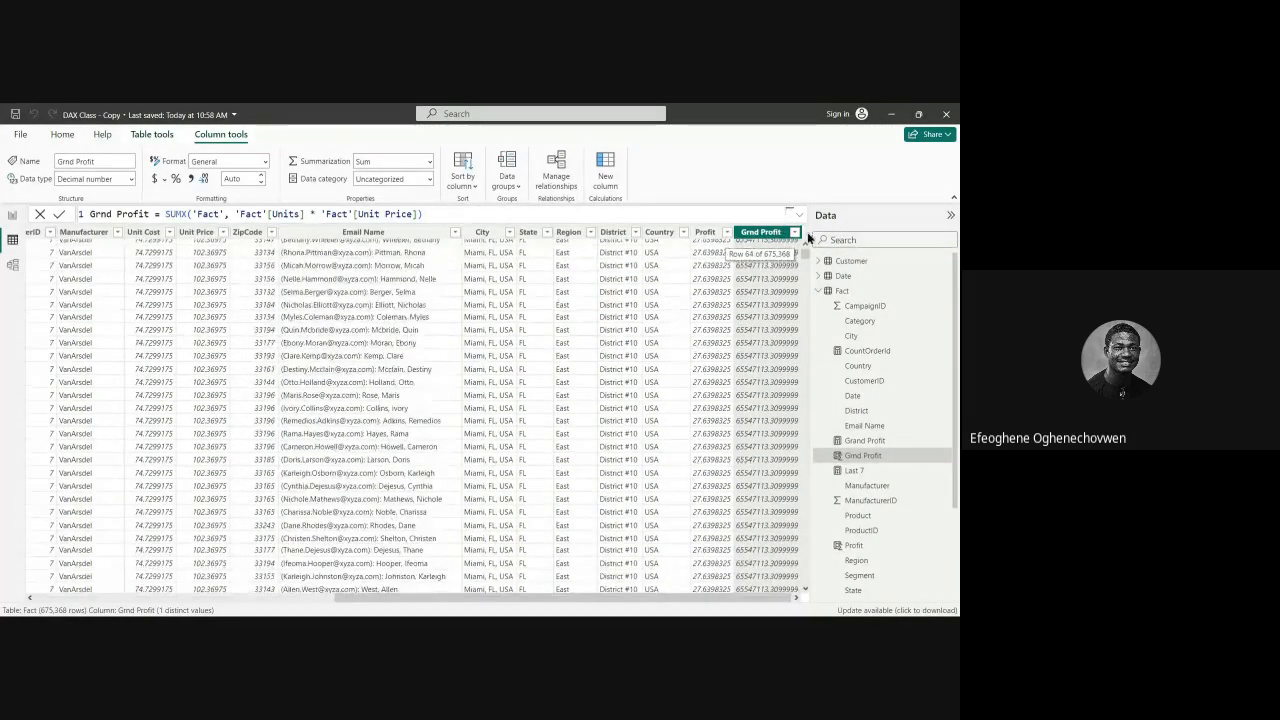
# Step: Add a card visual showing the Grnd Profit field to the Aggregate report page, place it near the upper-left corner and adjust its size
pyautogui.click(13, 224)
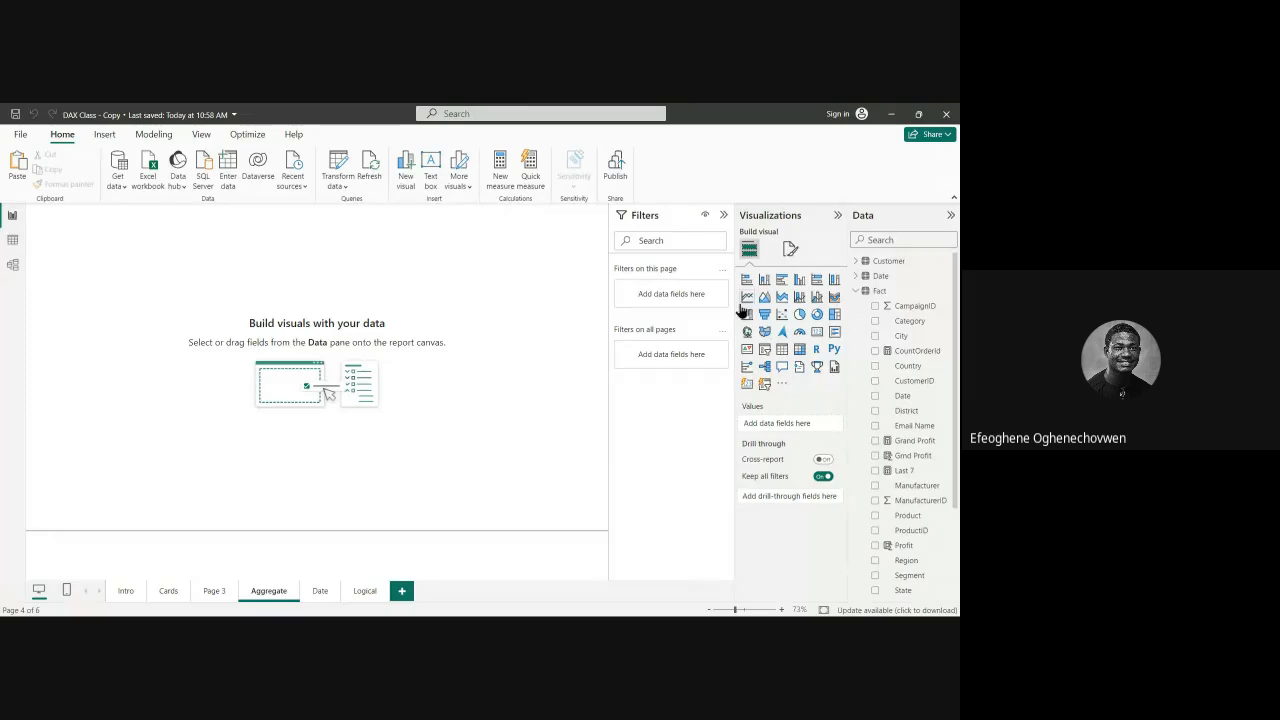
pyautogui.click(817, 332)
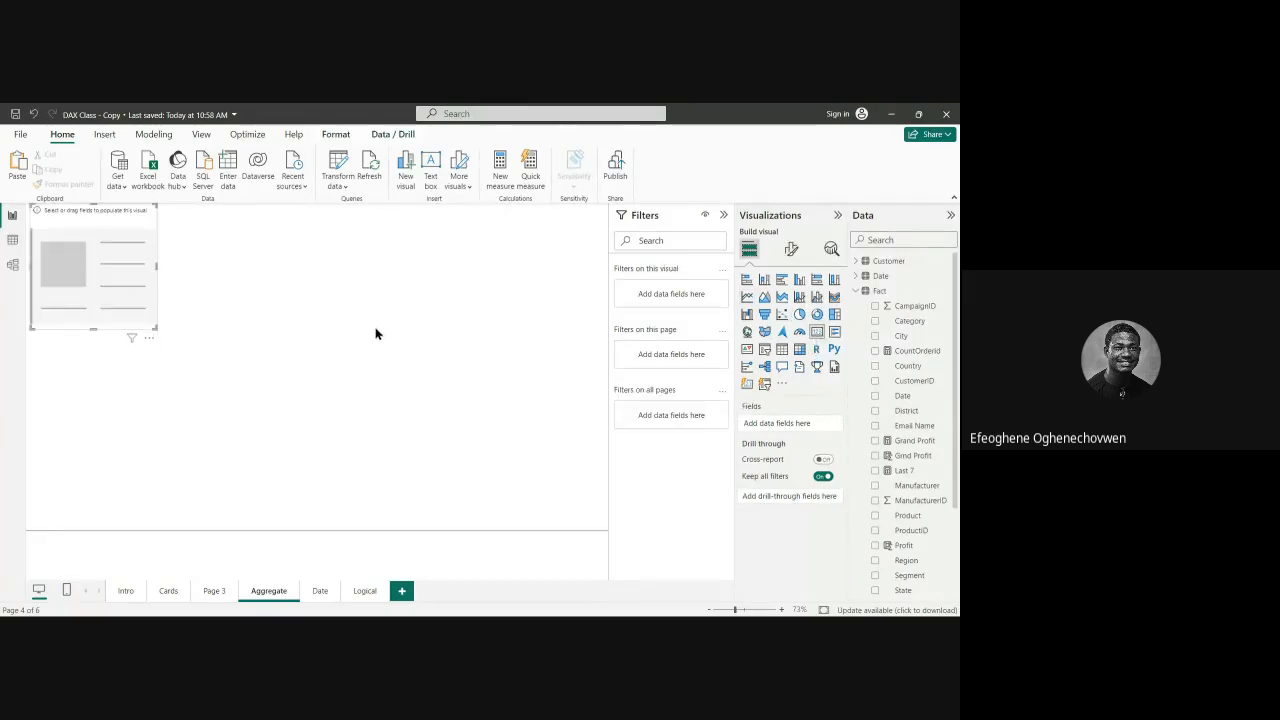
pyautogui.moveTo(147, 290); pyautogui.dragTo(208, 320)
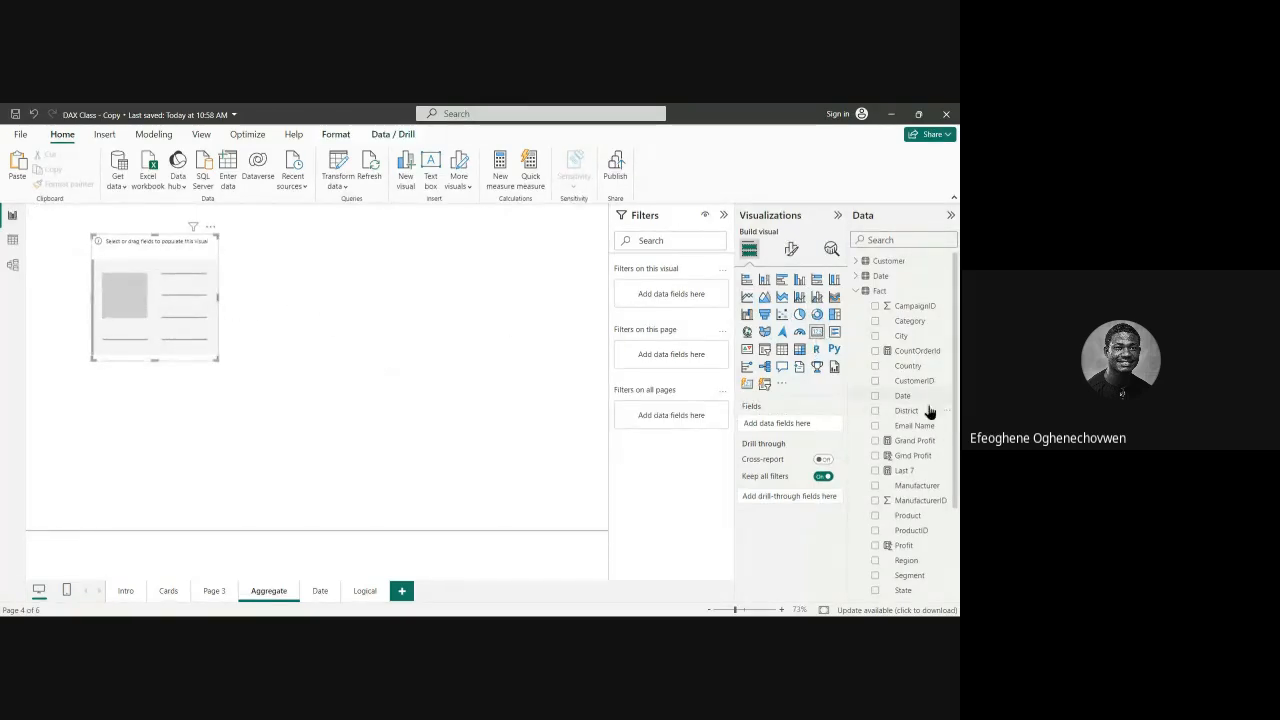
pyautogui.moveTo(929, 457); pyautogui.dragTo(299, 315)
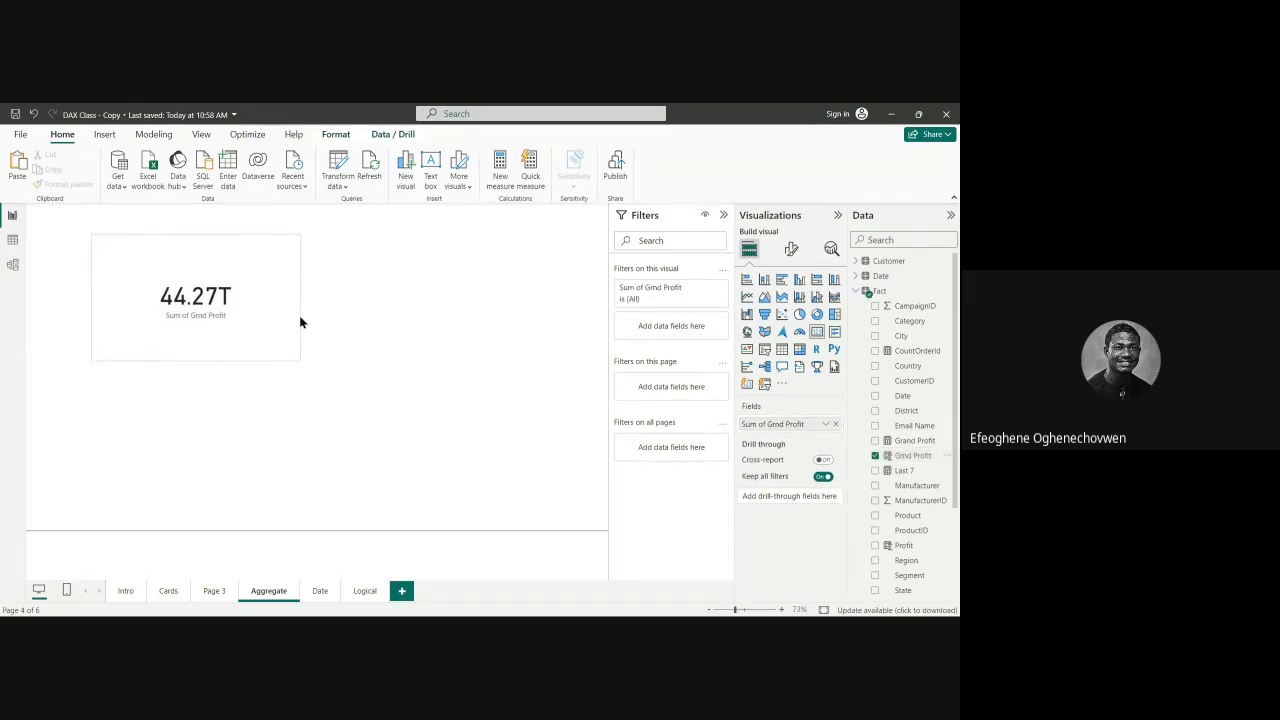
pyautogui.moveTo(197, 358); pyautogui.dragTo(206, 322)
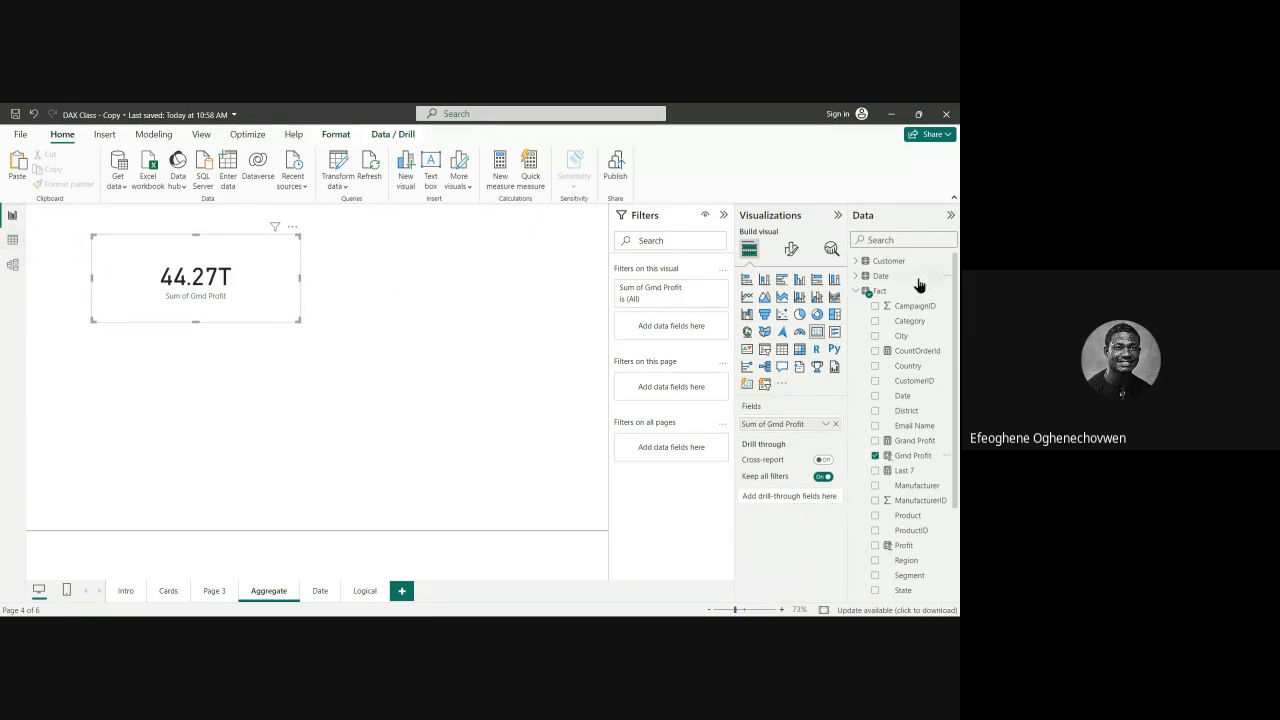
pyautogui.click(855, 293)
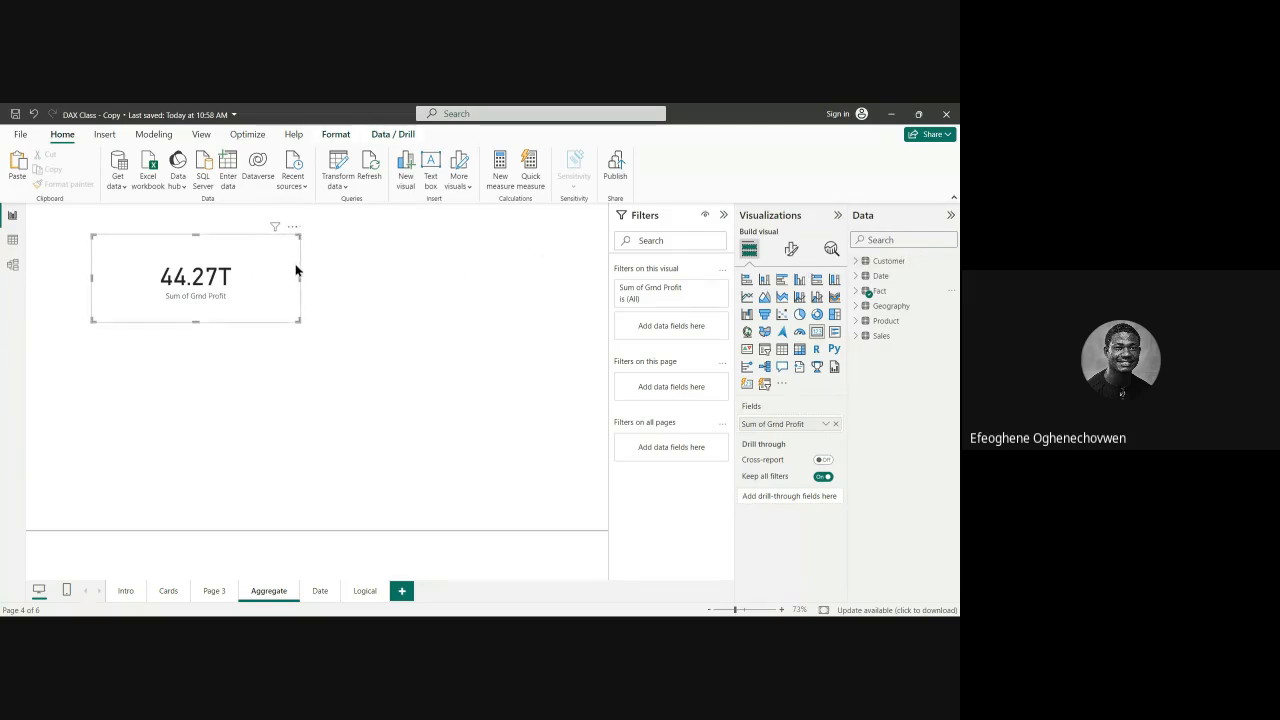
pyautogui.moveTo(300, 277); pyautogui.dragTo(264, 284)
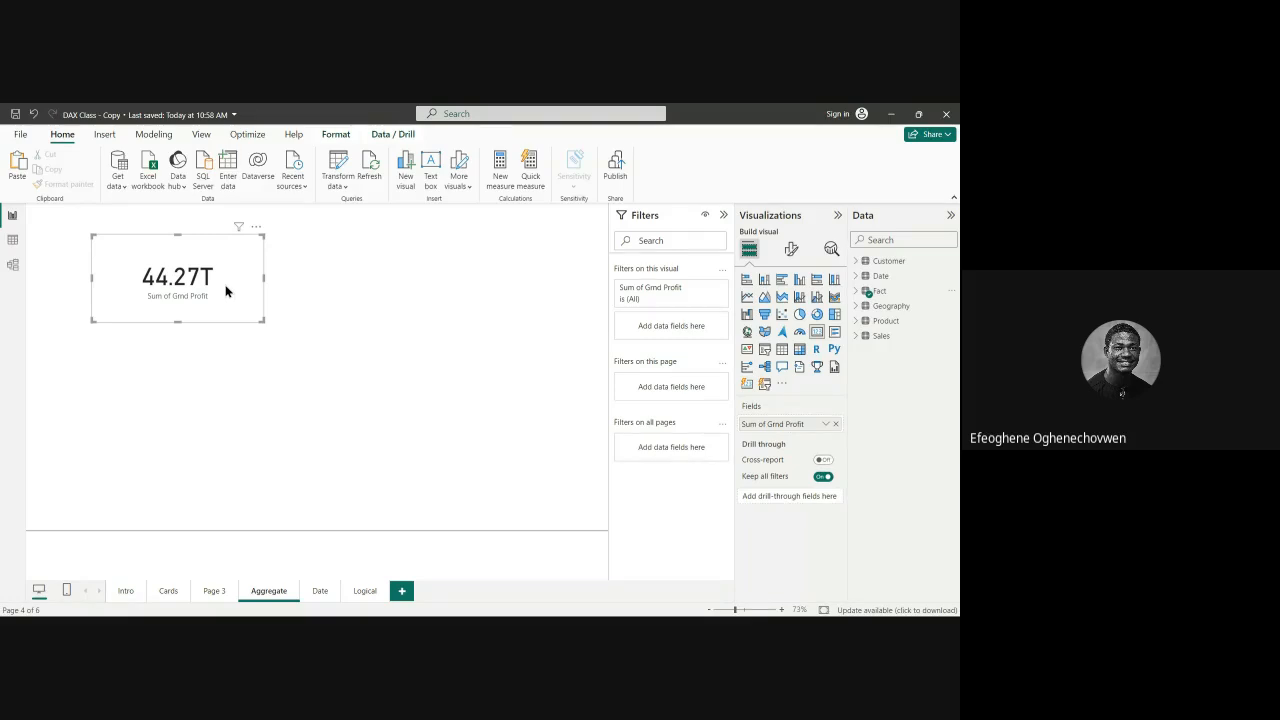
# Step: Delete the Grnd Profit column from the model and remove the card based on it from the Aggregate page
pyautogui.click(15, 243)
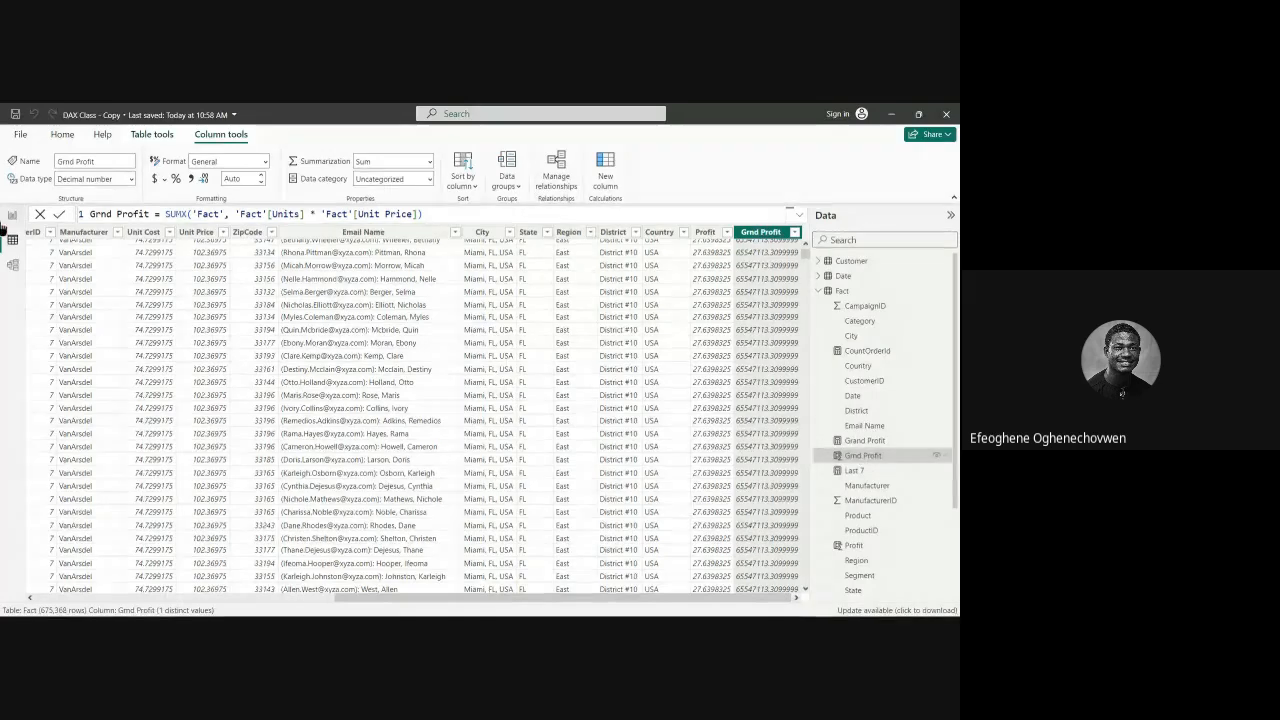
pyautogui.click(11, 218)
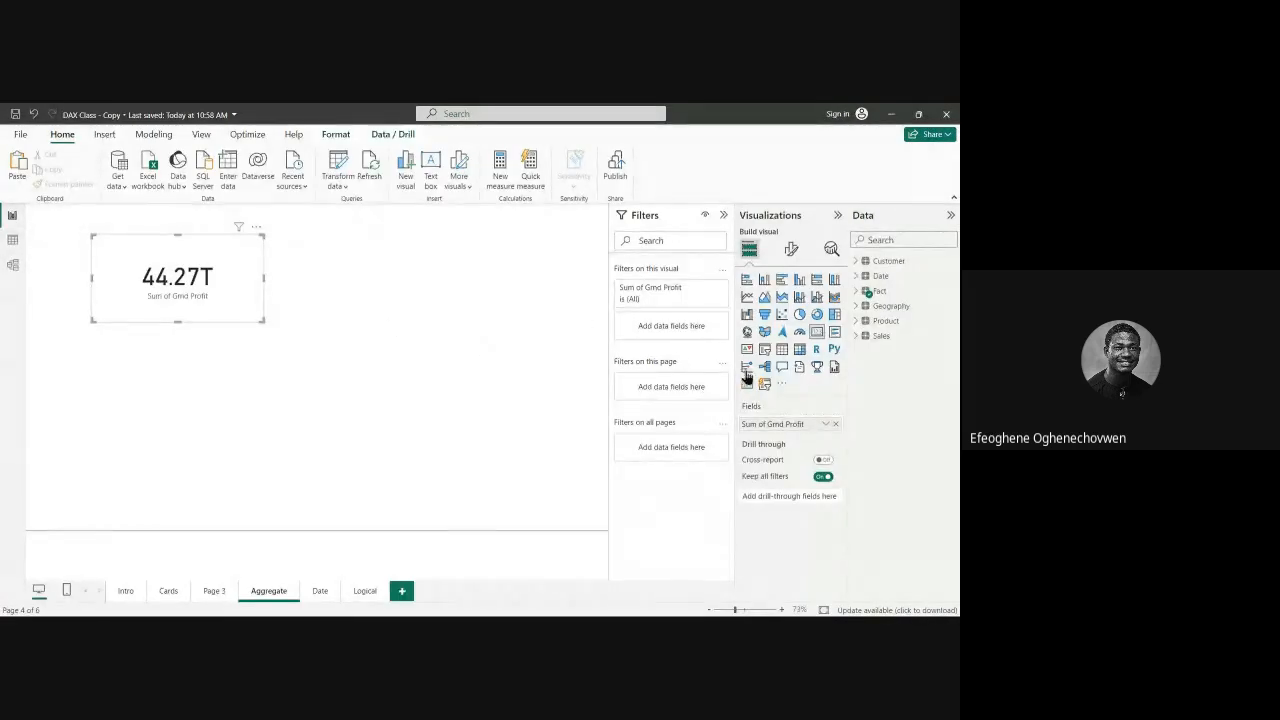
pyautogui.click(865, 293)
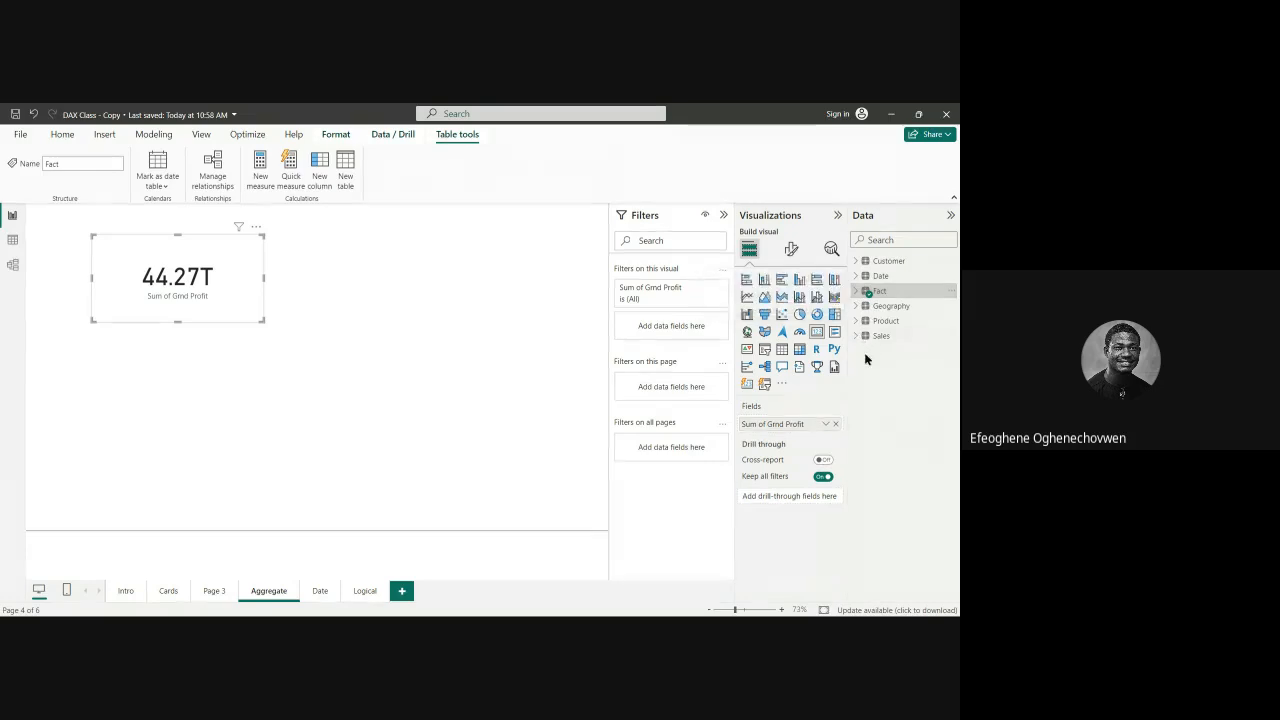
pyautogui.click(855, 291)
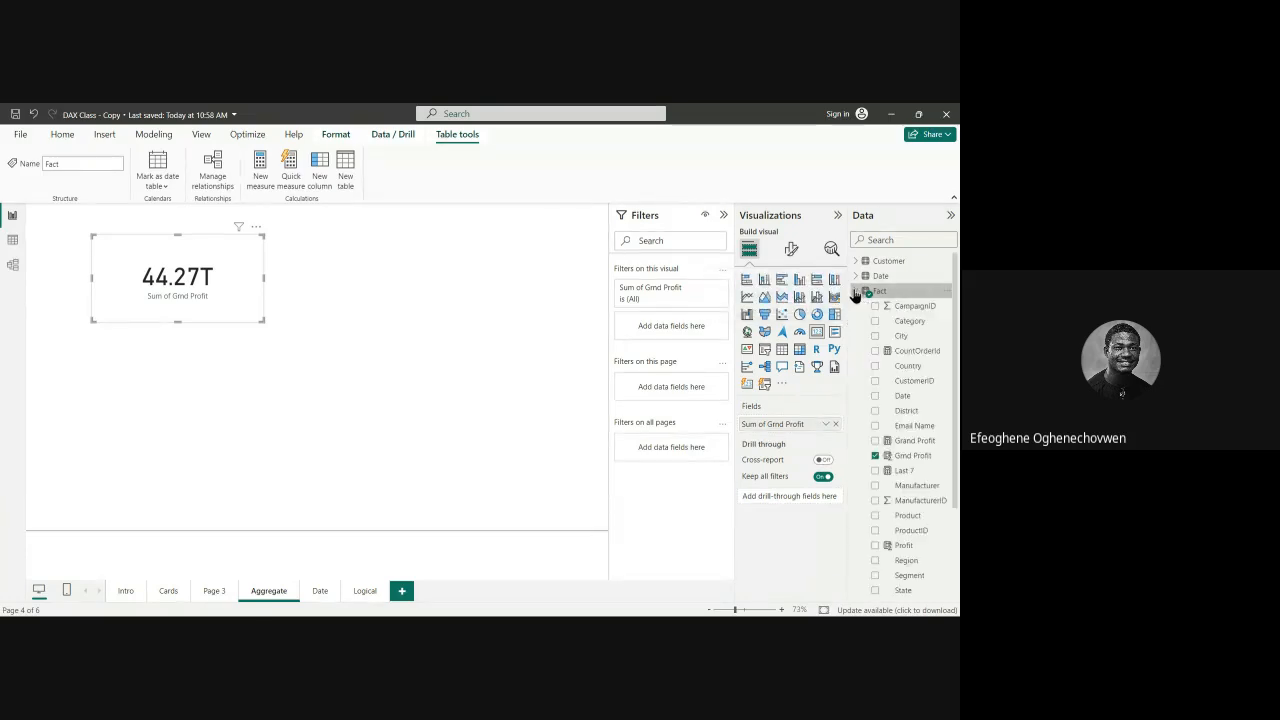
pyautogui.click(906, 443)
pyautogui.click(905, 457)
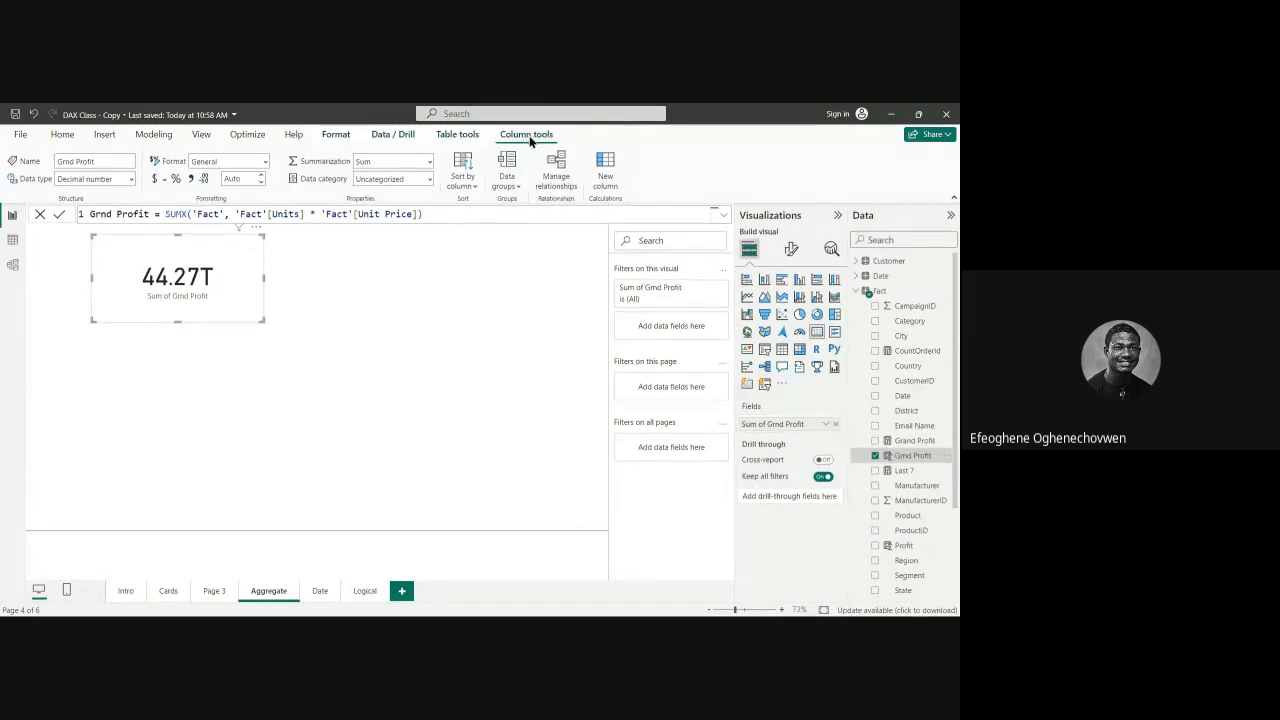
pyautogui.rightClick(905, 457)
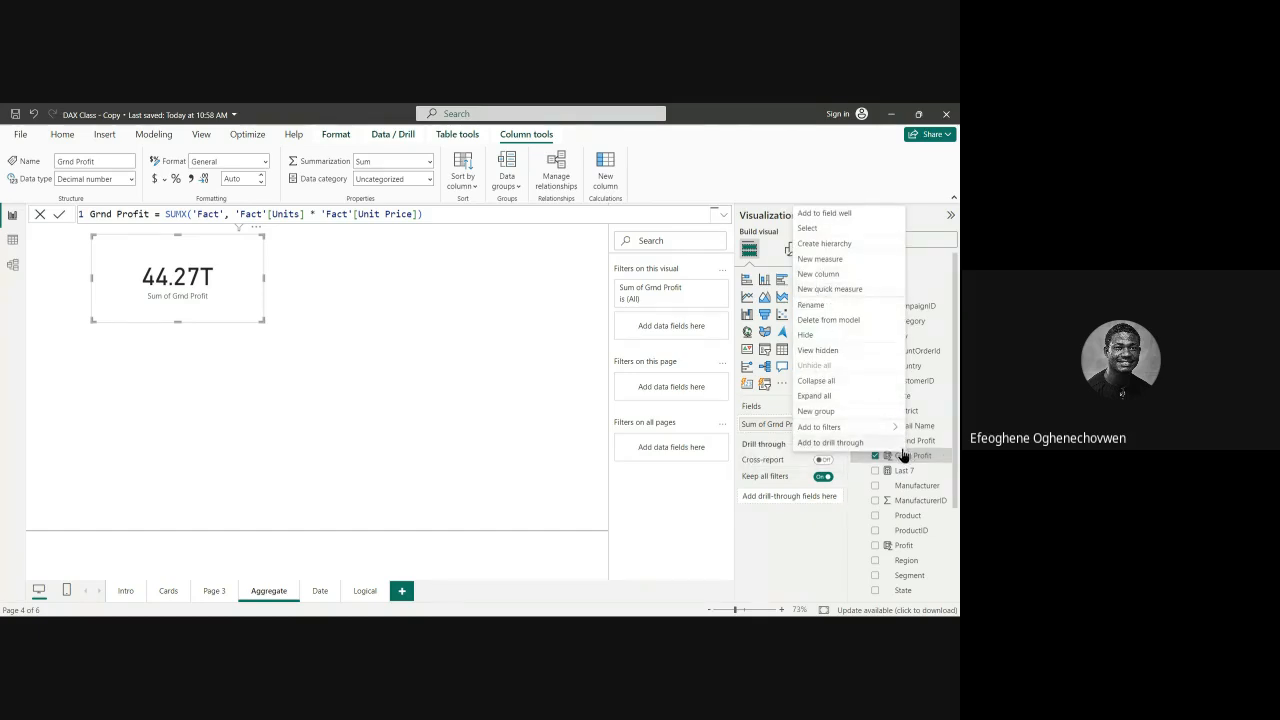
pyautogui.rightClick(923, 457)
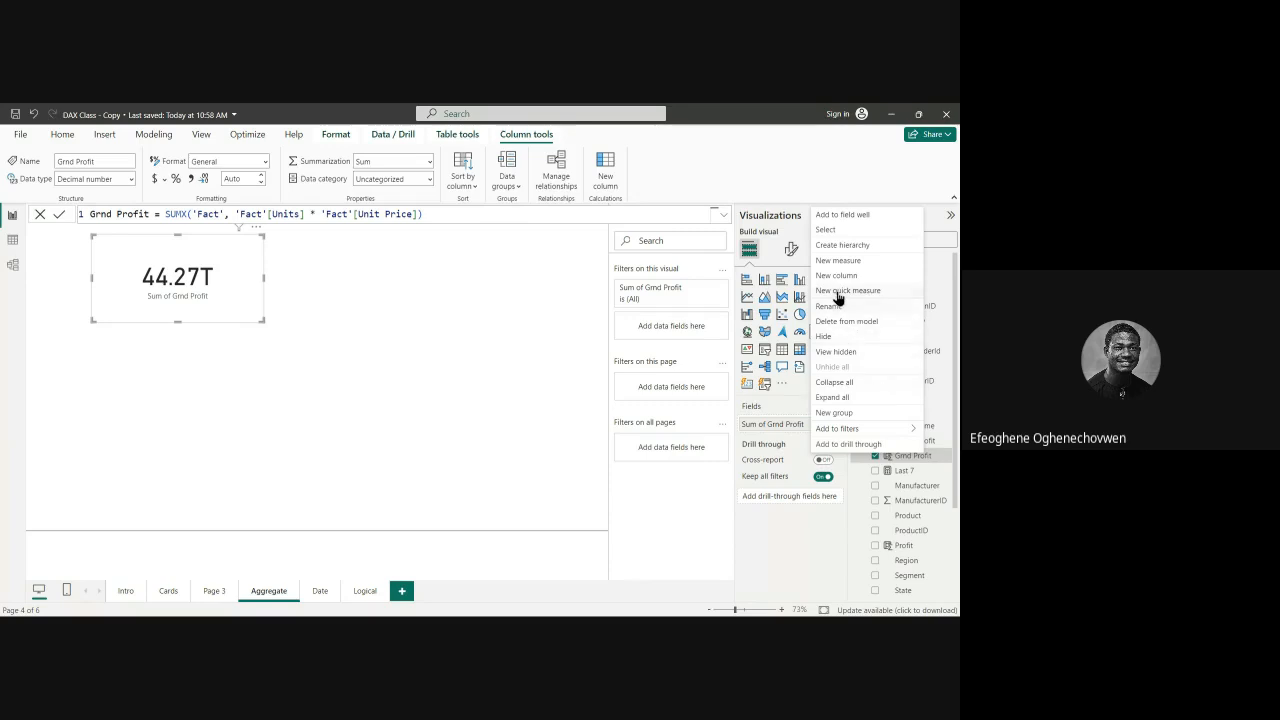
pyautogui.rightClick(923, 458)
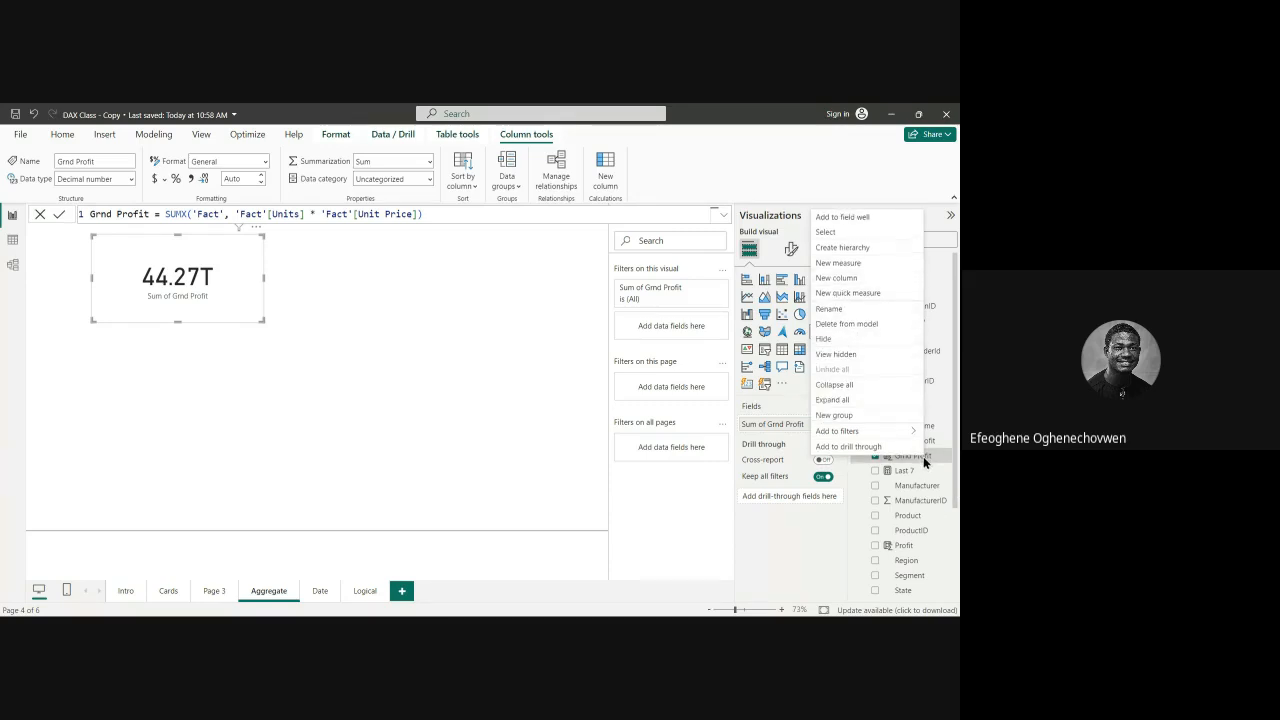
pyautogui.click(833, 325)
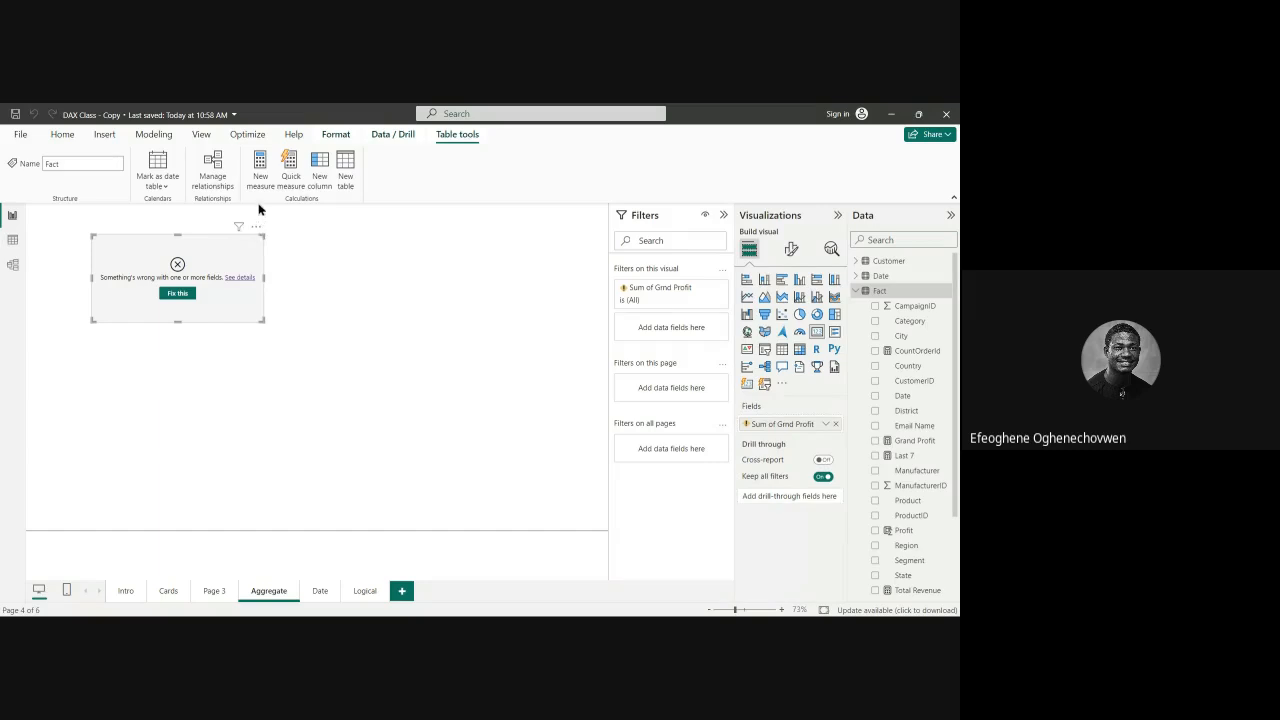
pyautogui.click(256, 228)
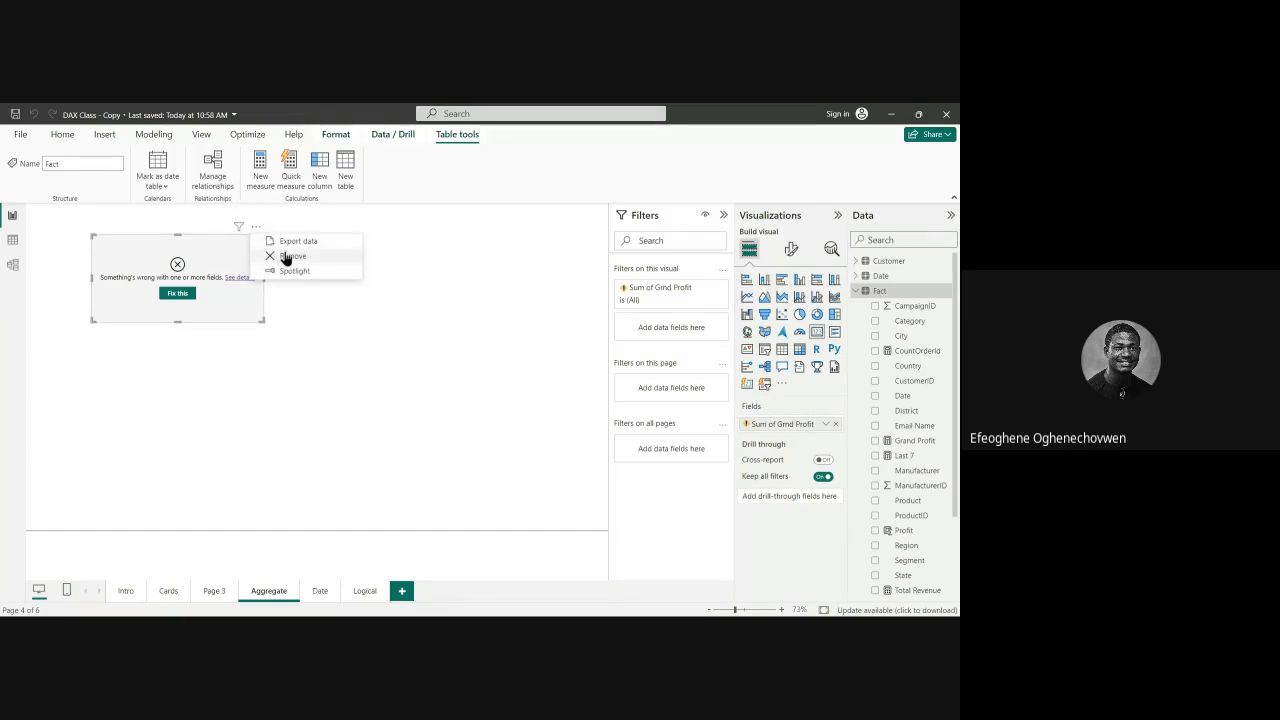
pyautogui.click(289, 257)
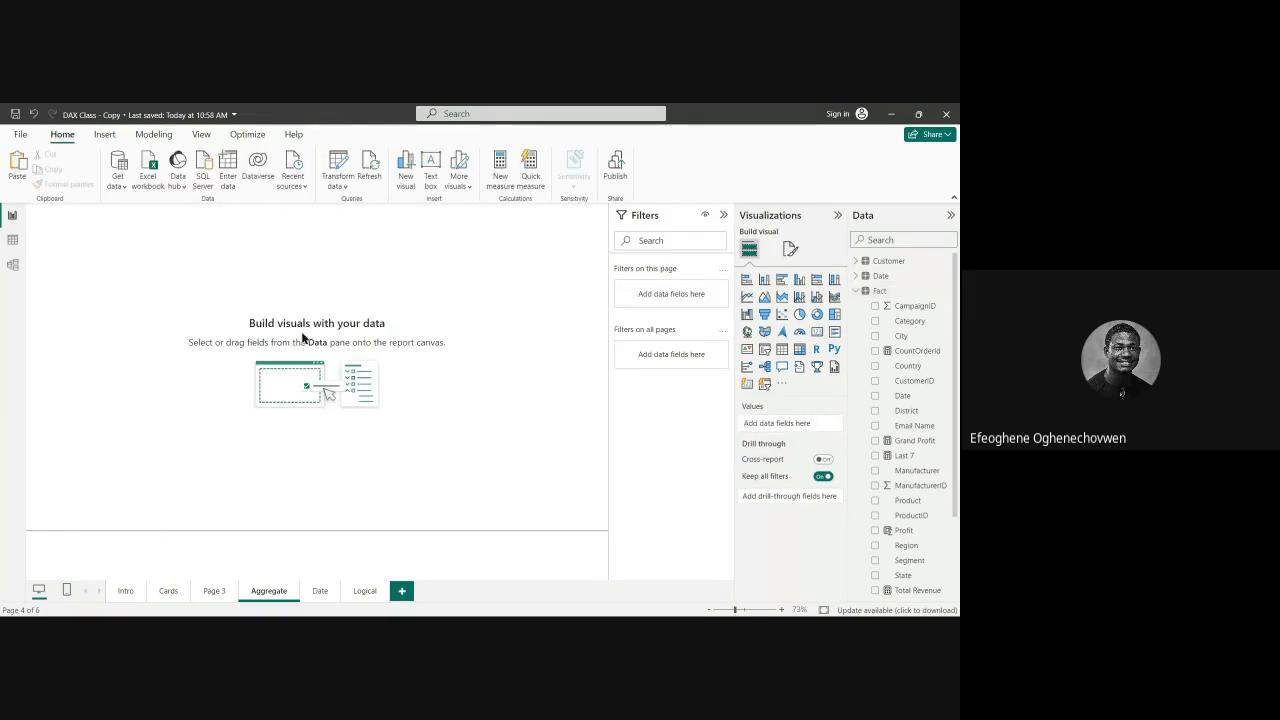
# Step: Create a new measure on the Fact table named Grnd Profit and begin its formula with SUMX over the 'Fact' table
pyautogui.click(12, 242)
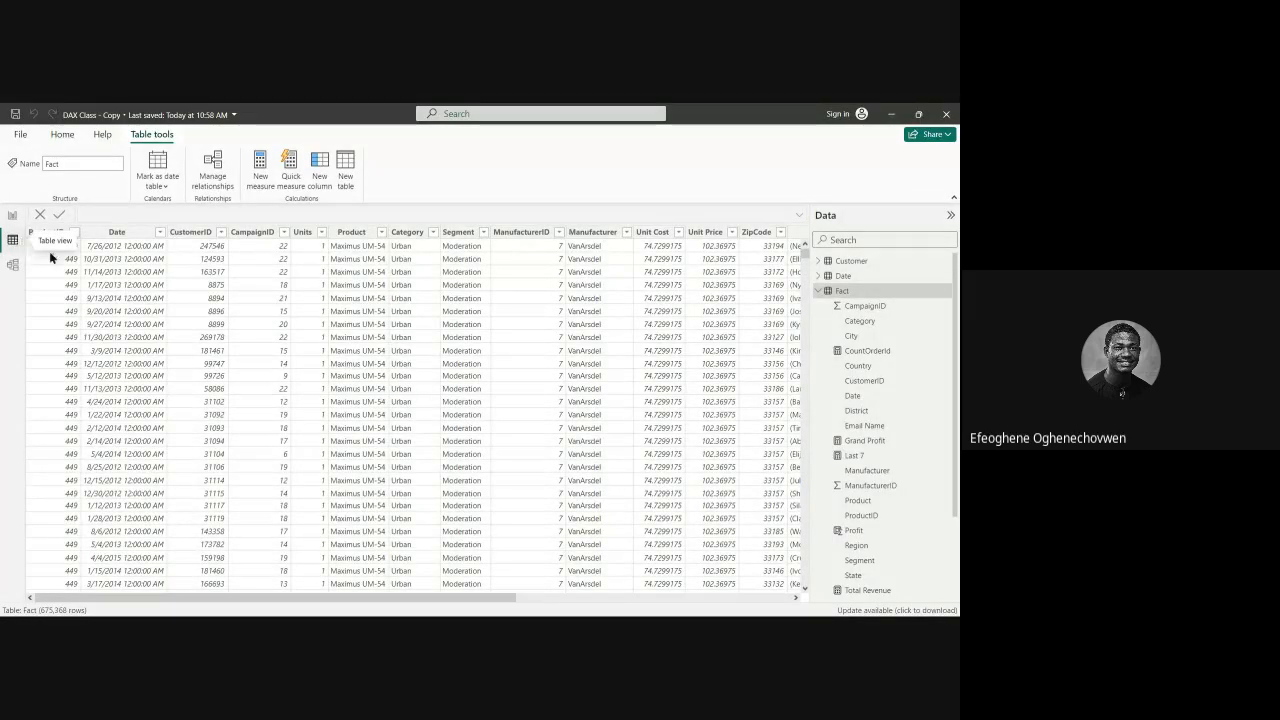
pyautogui.rightClick(863, 292)
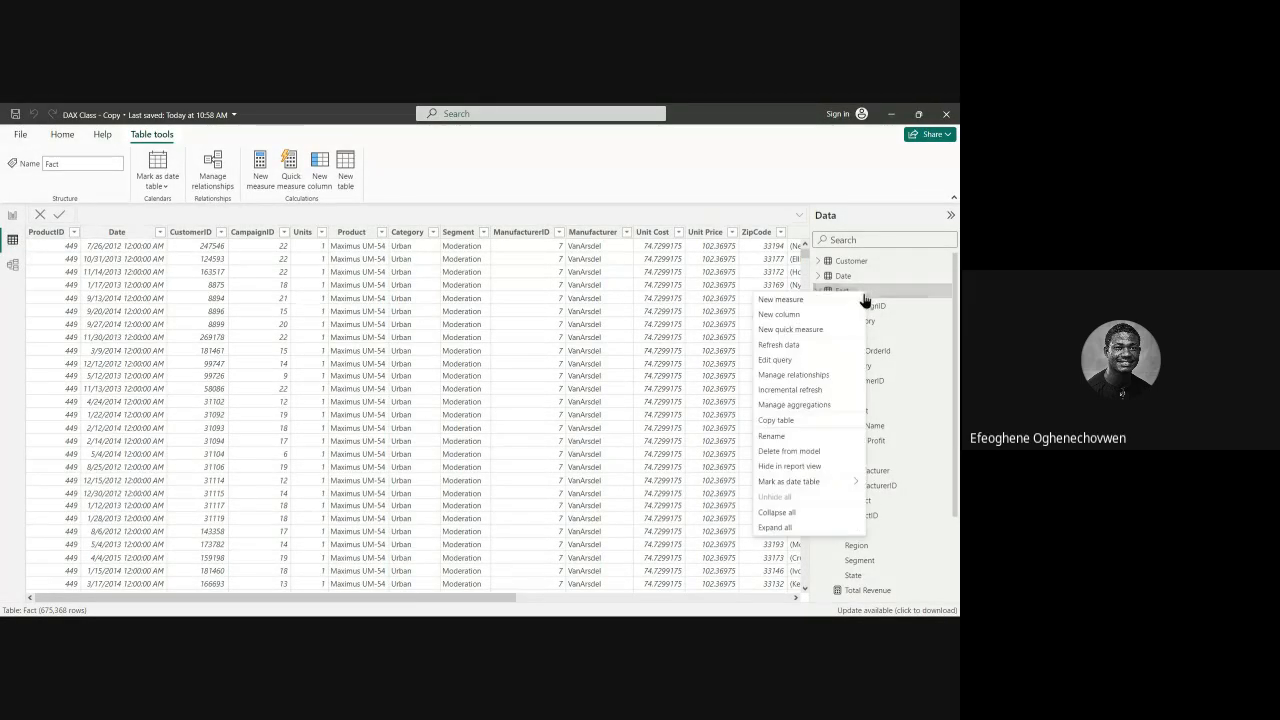
pyautogui.click(791, 312)
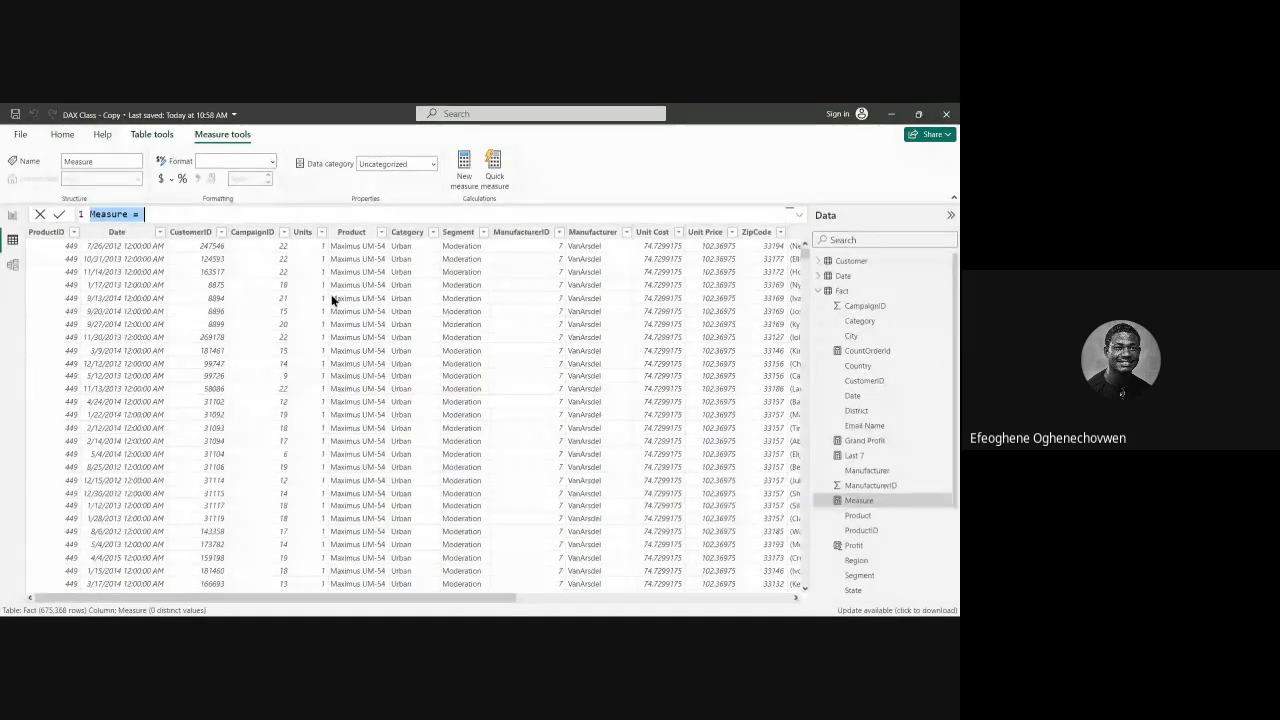
pyautogui.write('Grn')
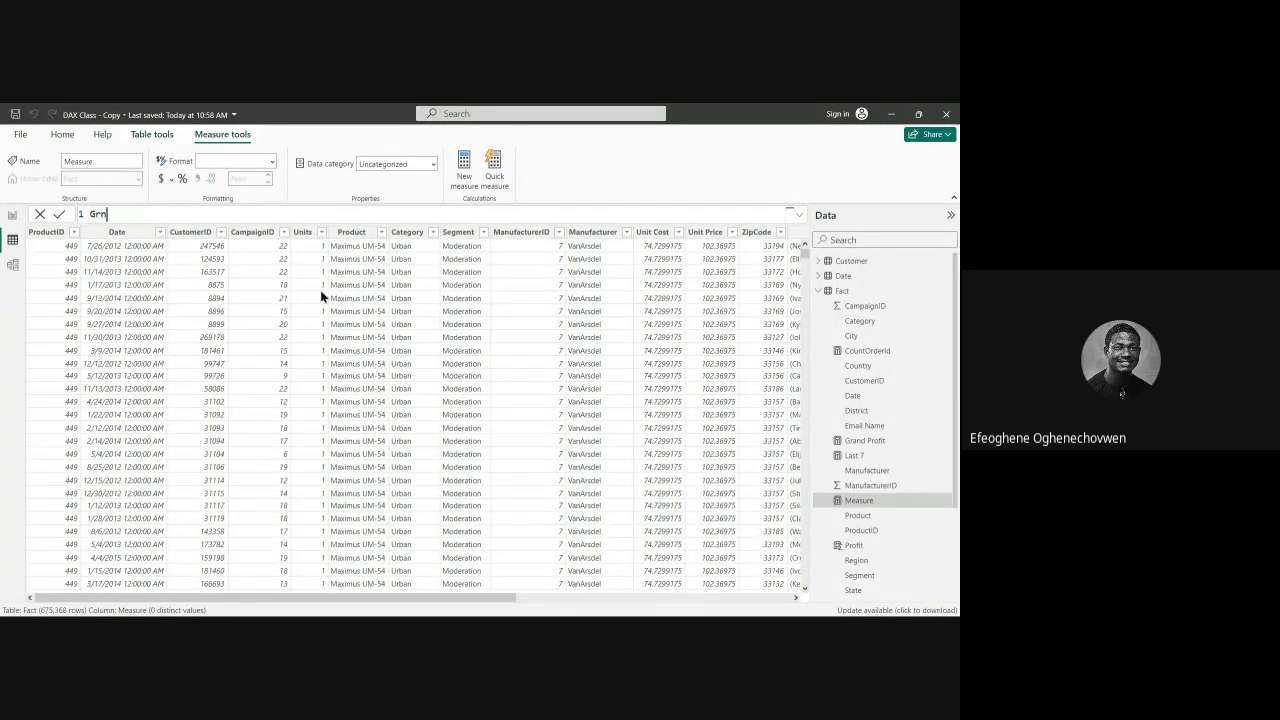
pyautogui.write('d Profit = s')
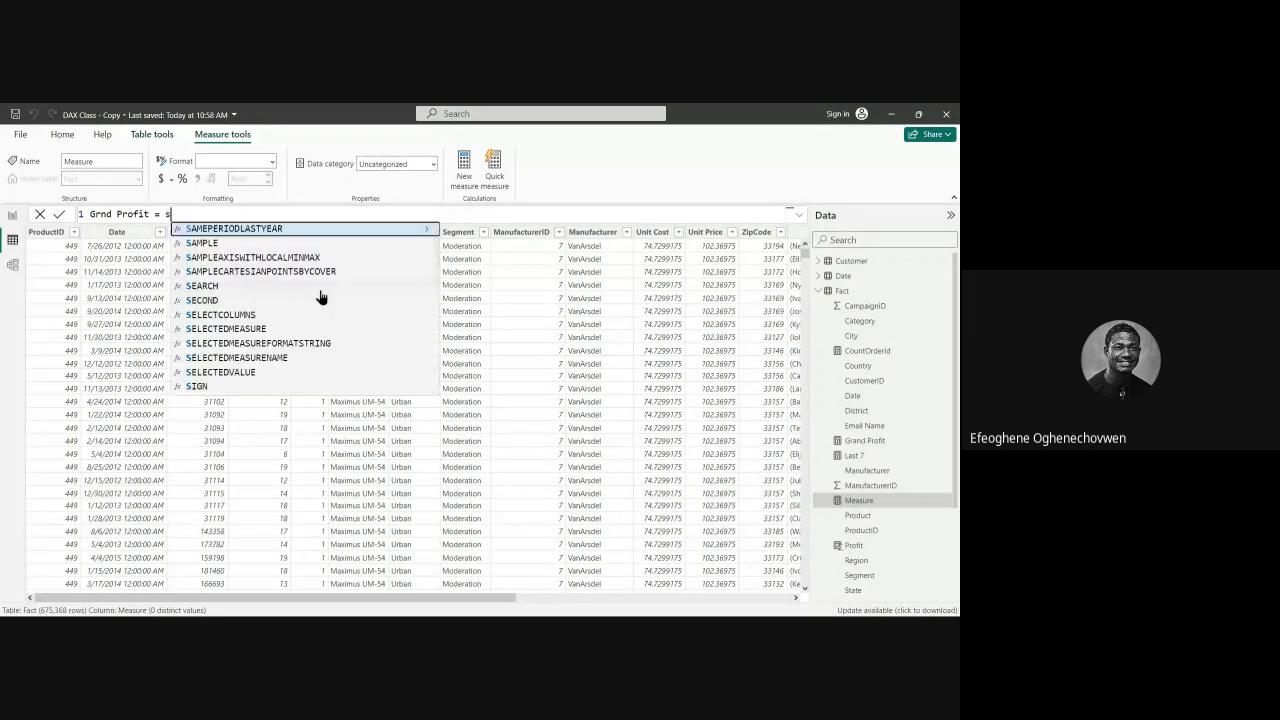
pyautogui.write('umx')
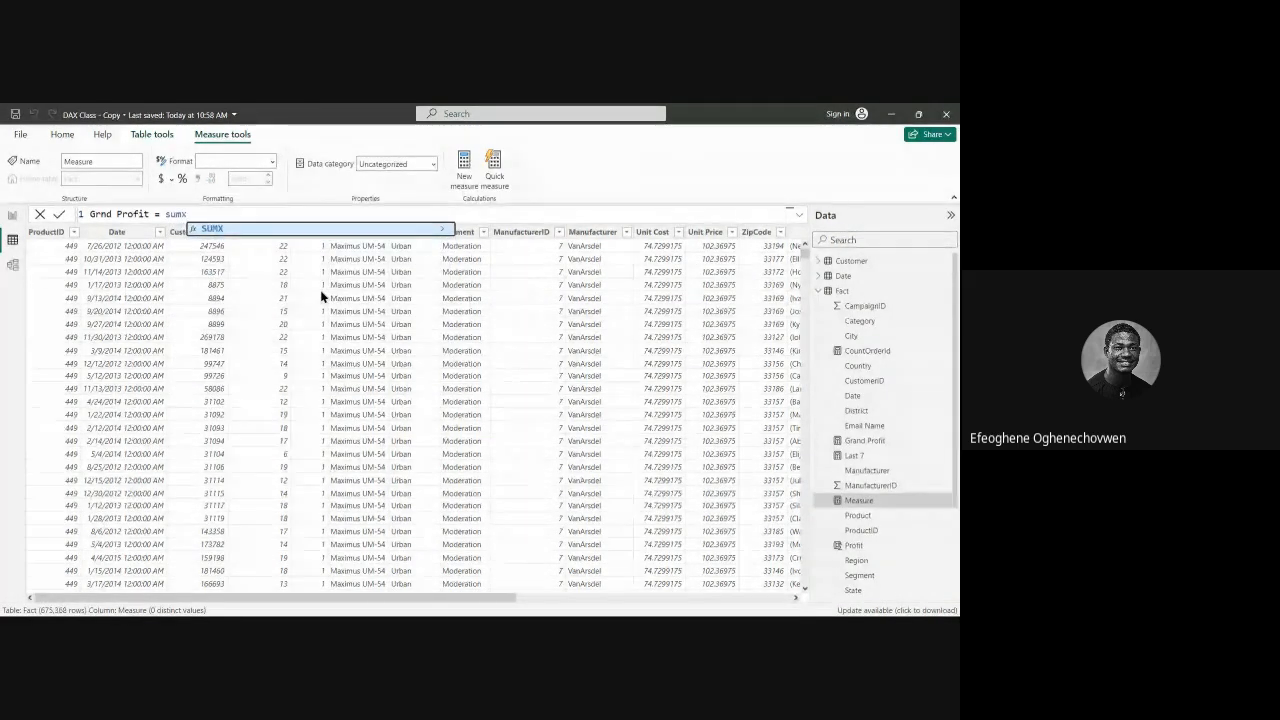
pyautogui.press('Tab')
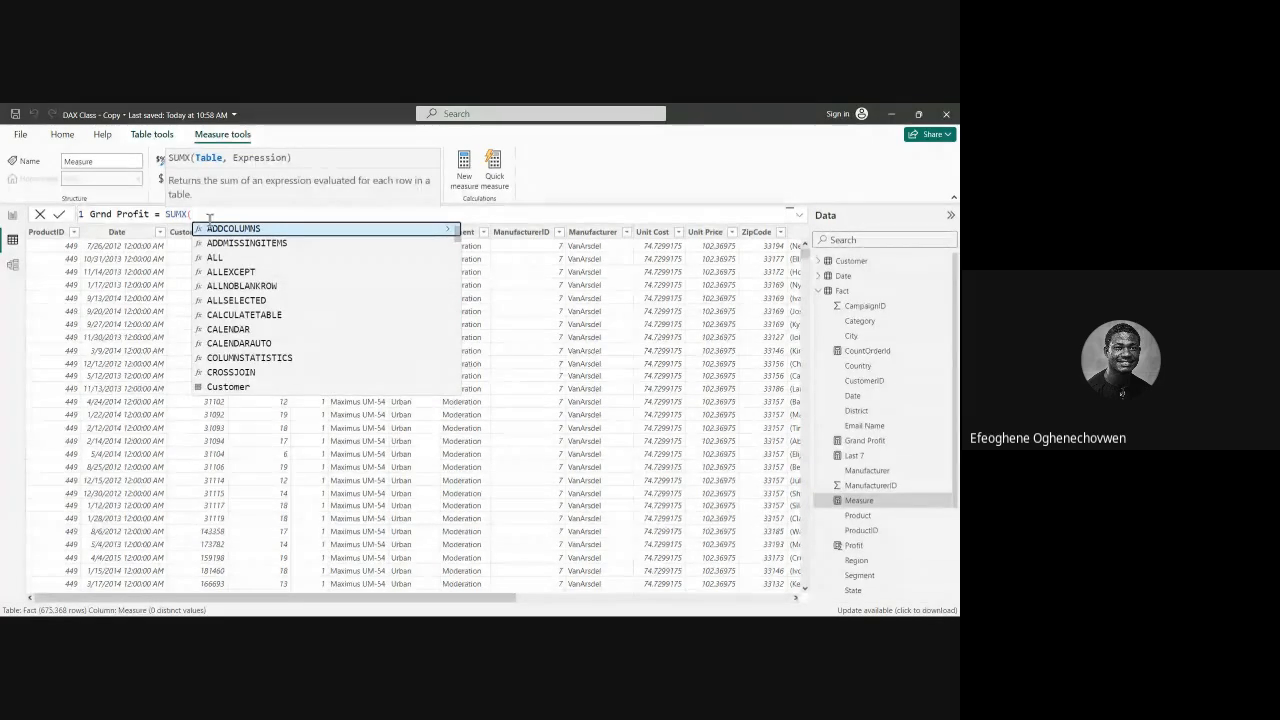
pyautogui.write('fact')
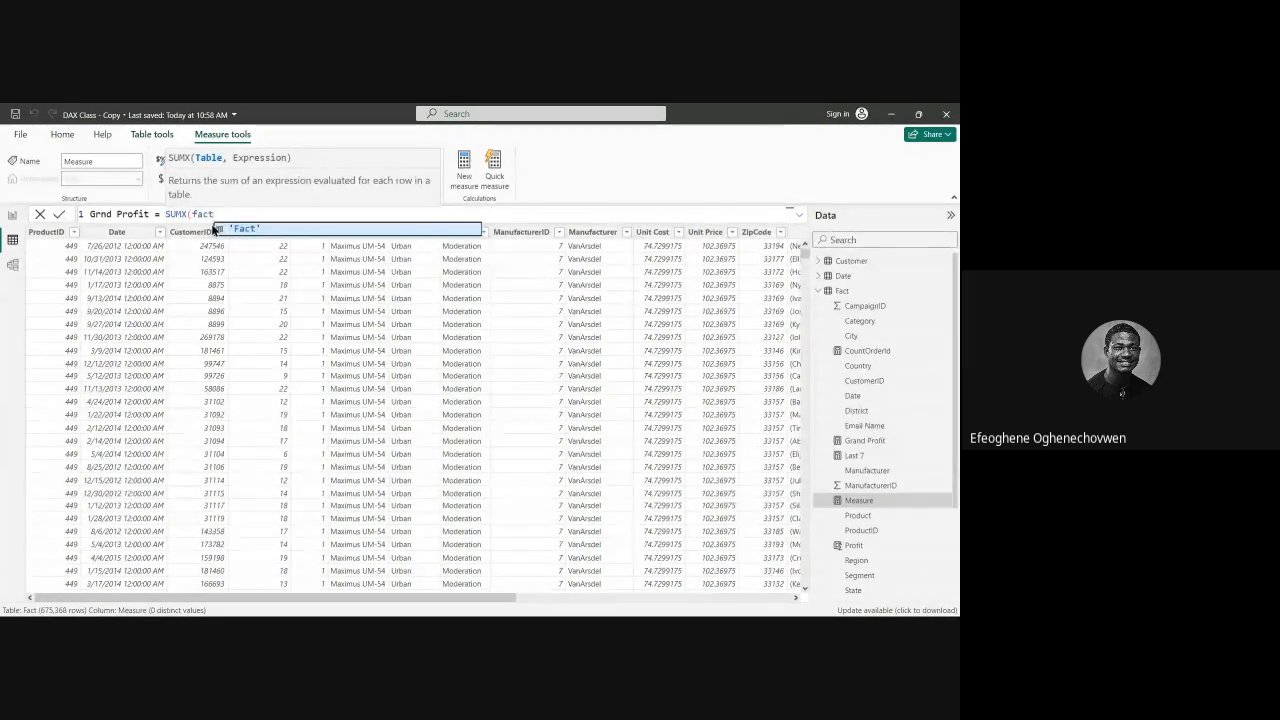
pyautogui.click(226, 229)
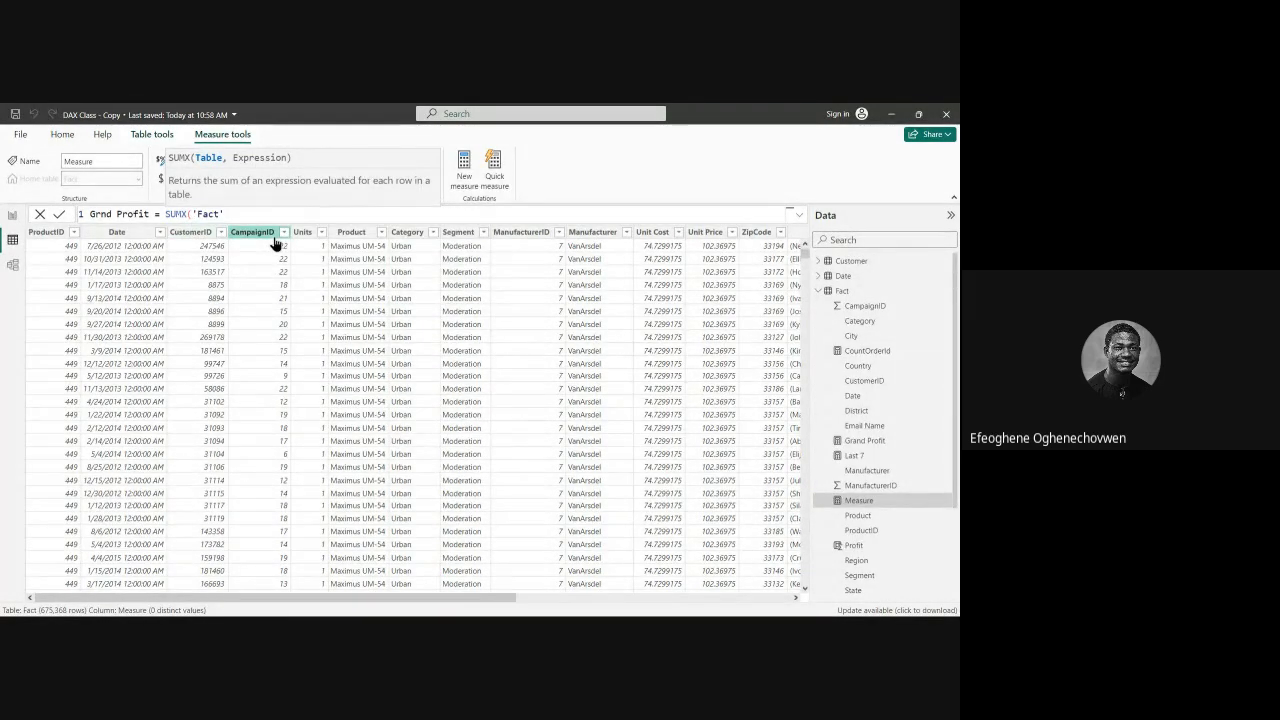
pyautogui.write(',')
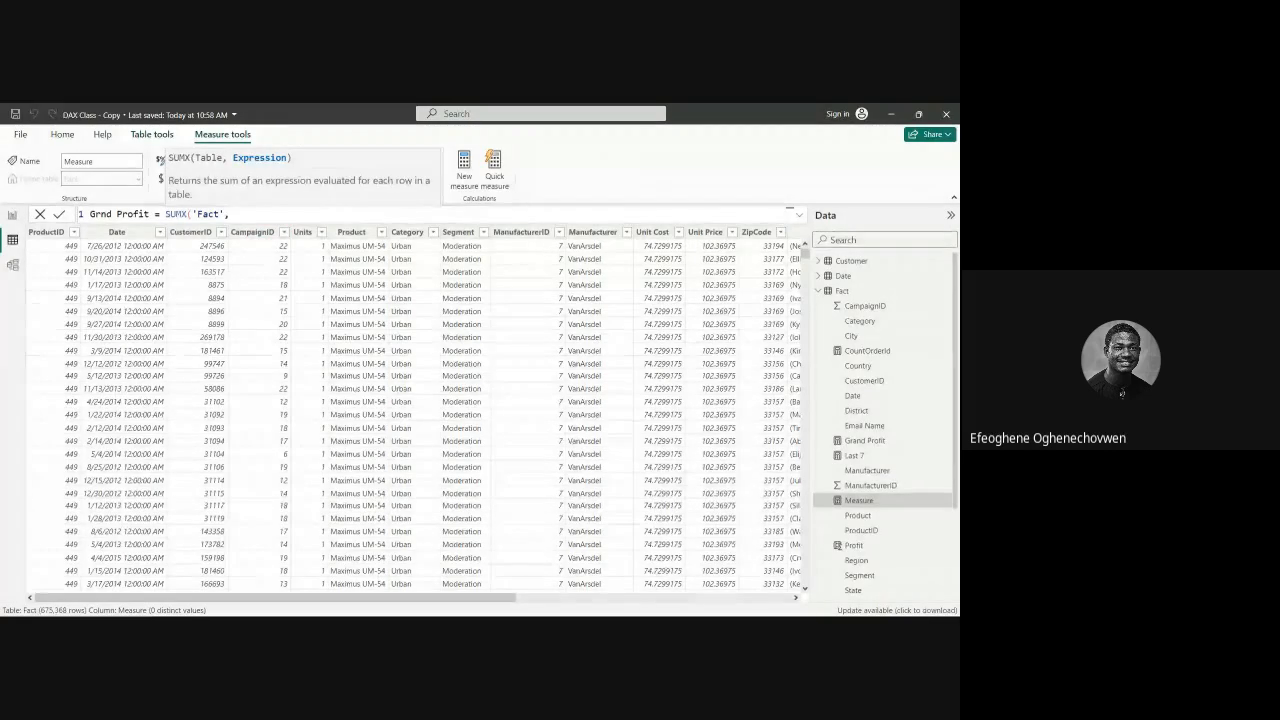
# Step: Enter 'Fact'[Units] * 'Fact'[Unit Price] as the SUMX expression, close the parenthesis and commit the Grnd Profit measure
pyautogui.write(' fact')
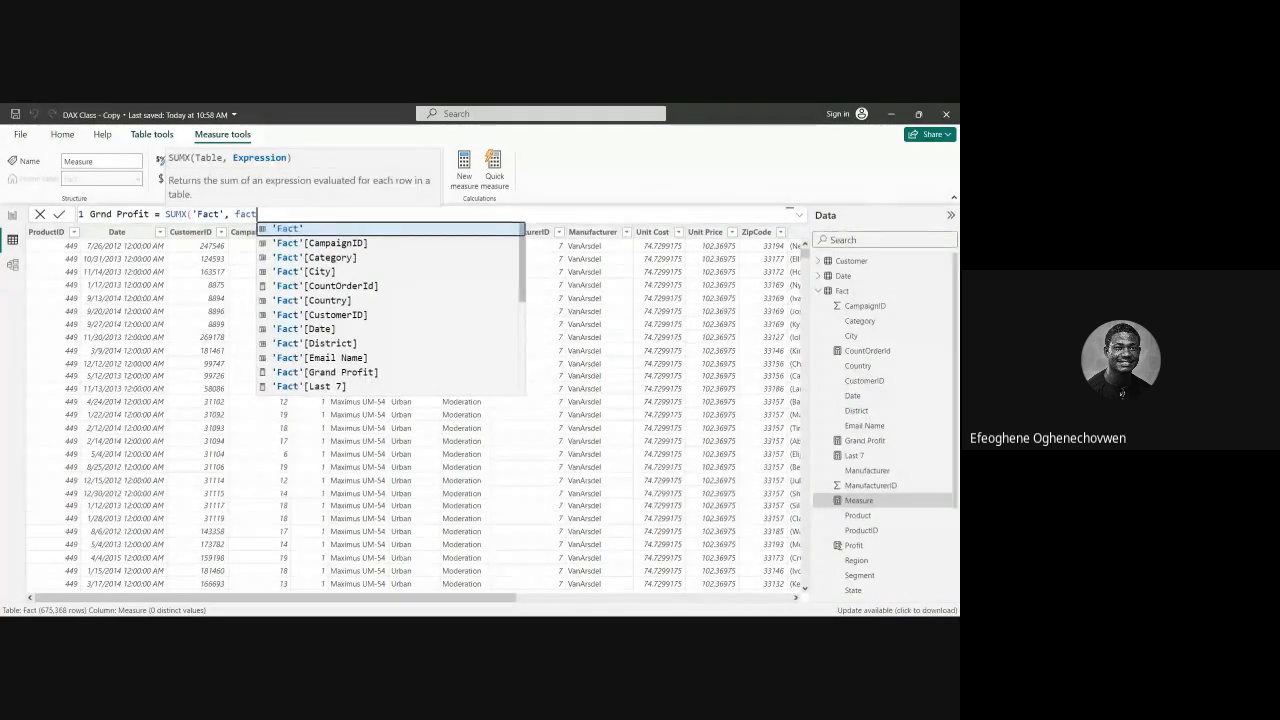
pyautogui.scroll(-5, 391, 360)
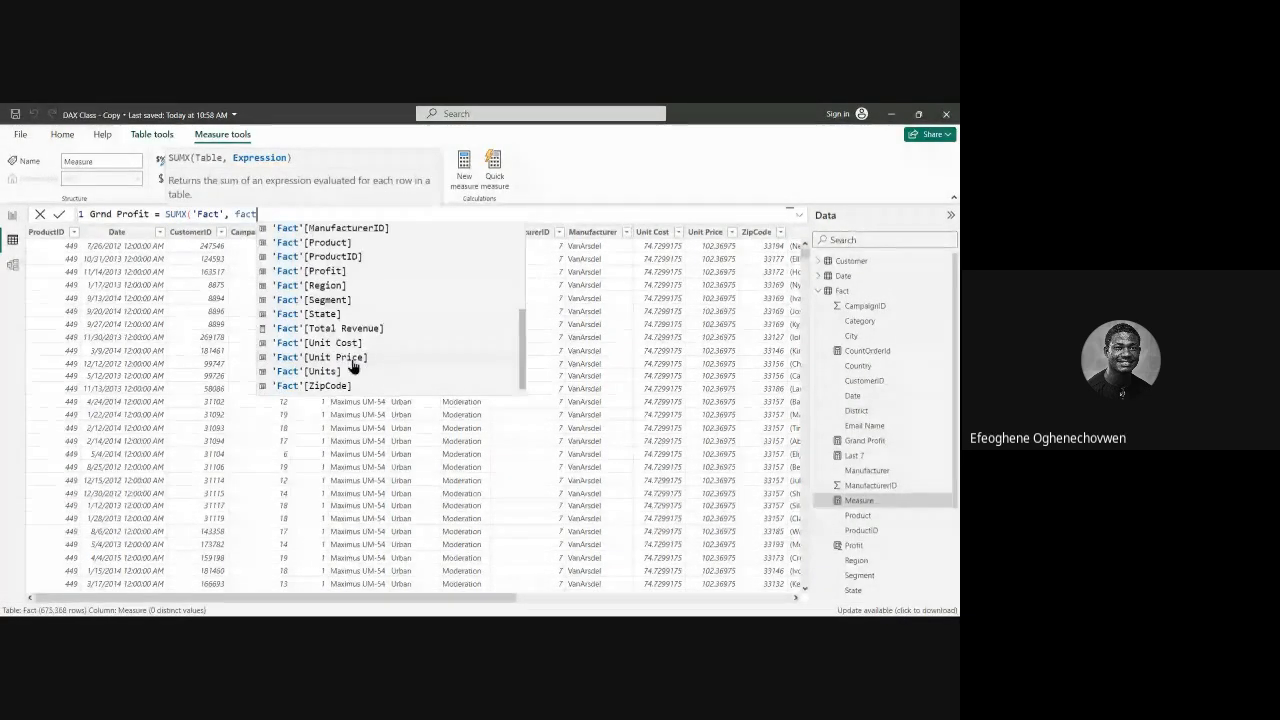
pyautogui.doubleClick(357, 372)
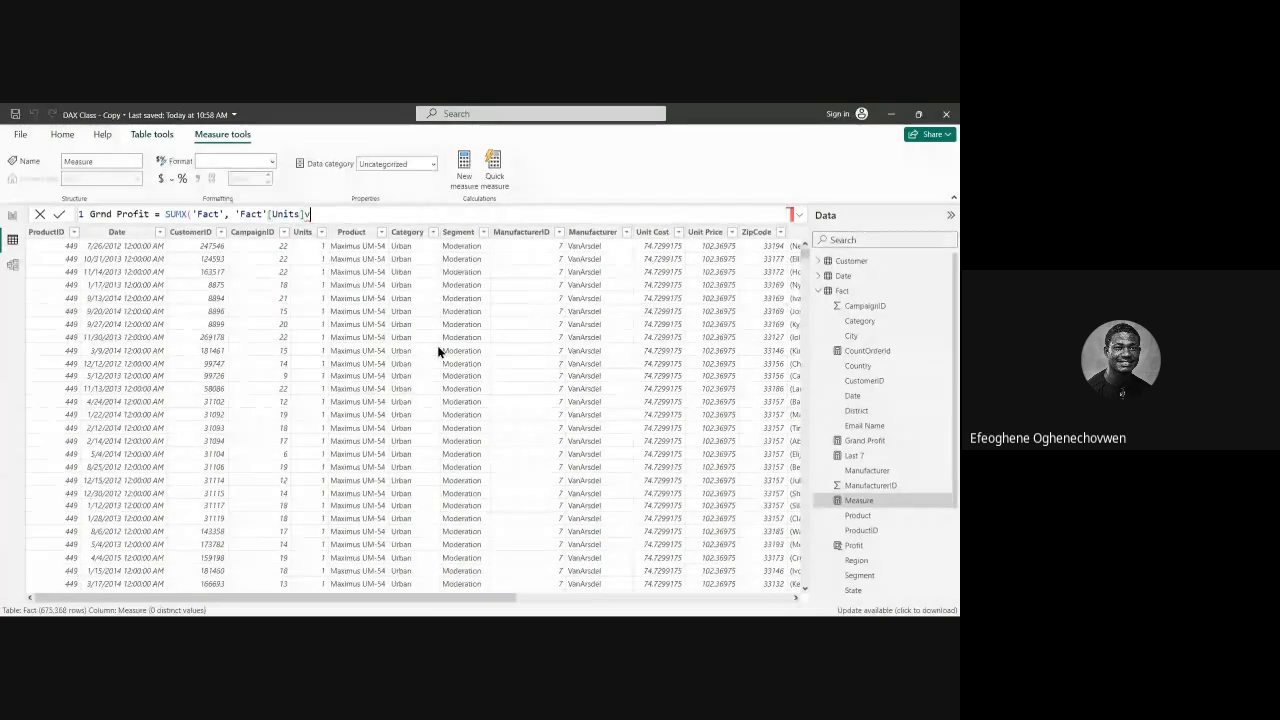
pyautogui.write('* ')
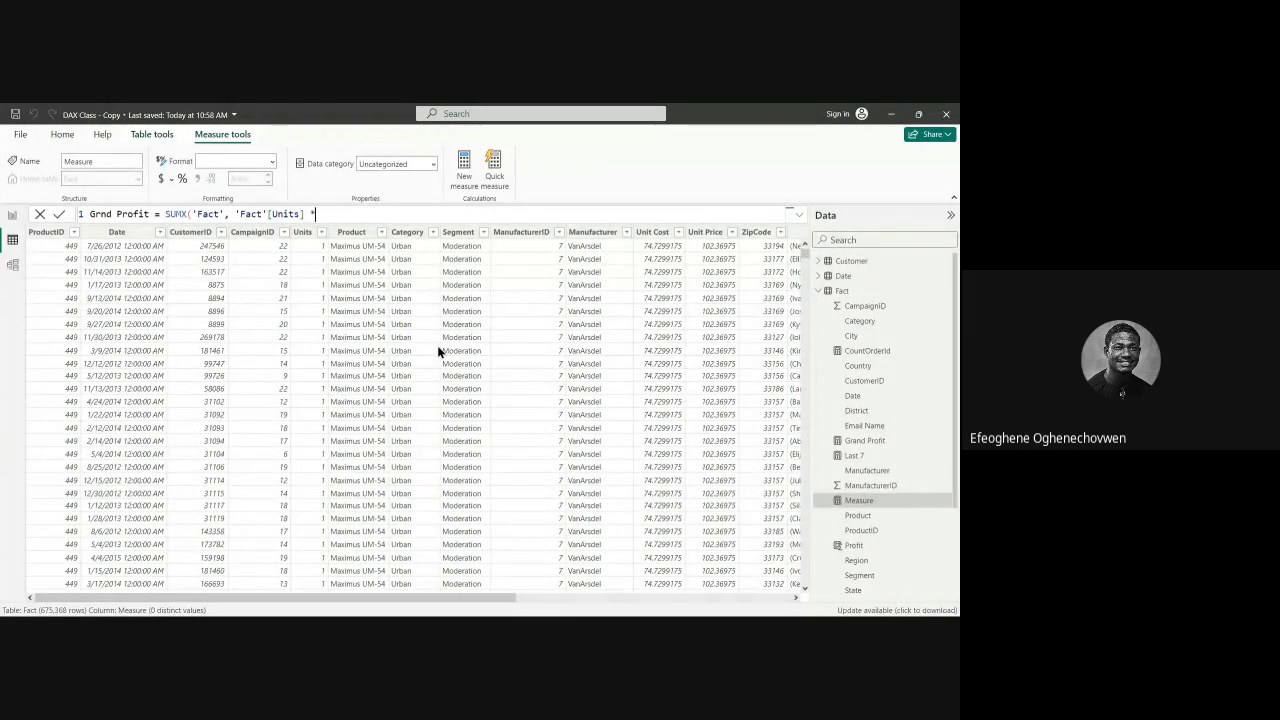
pyautogui.write('fact')
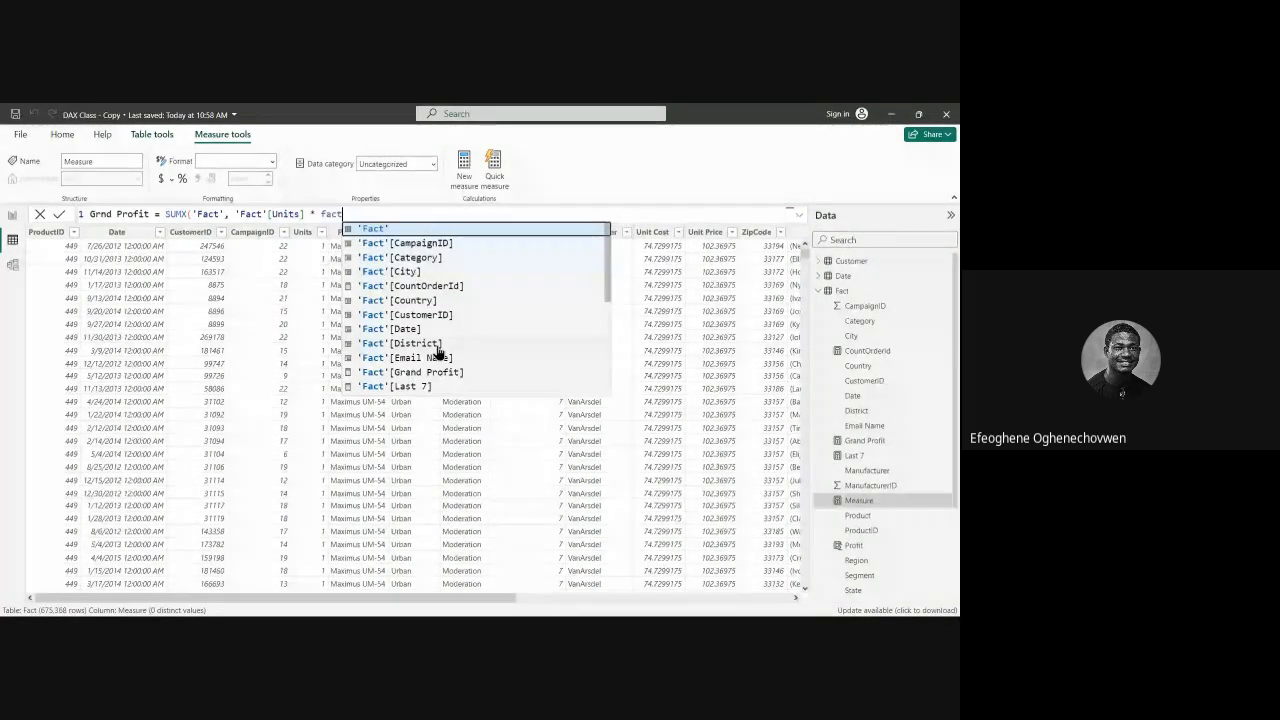
pyautogui.scroll(-4, 432, 370)
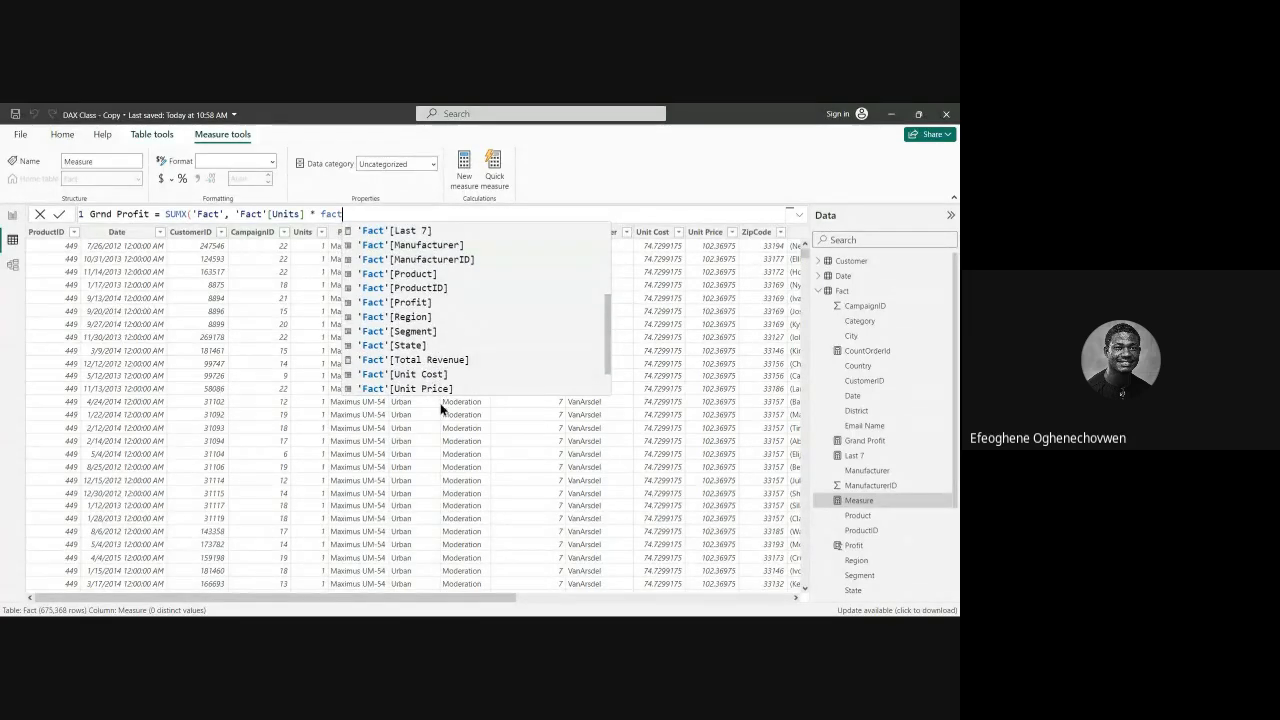
pyautogui.click(440, 390)
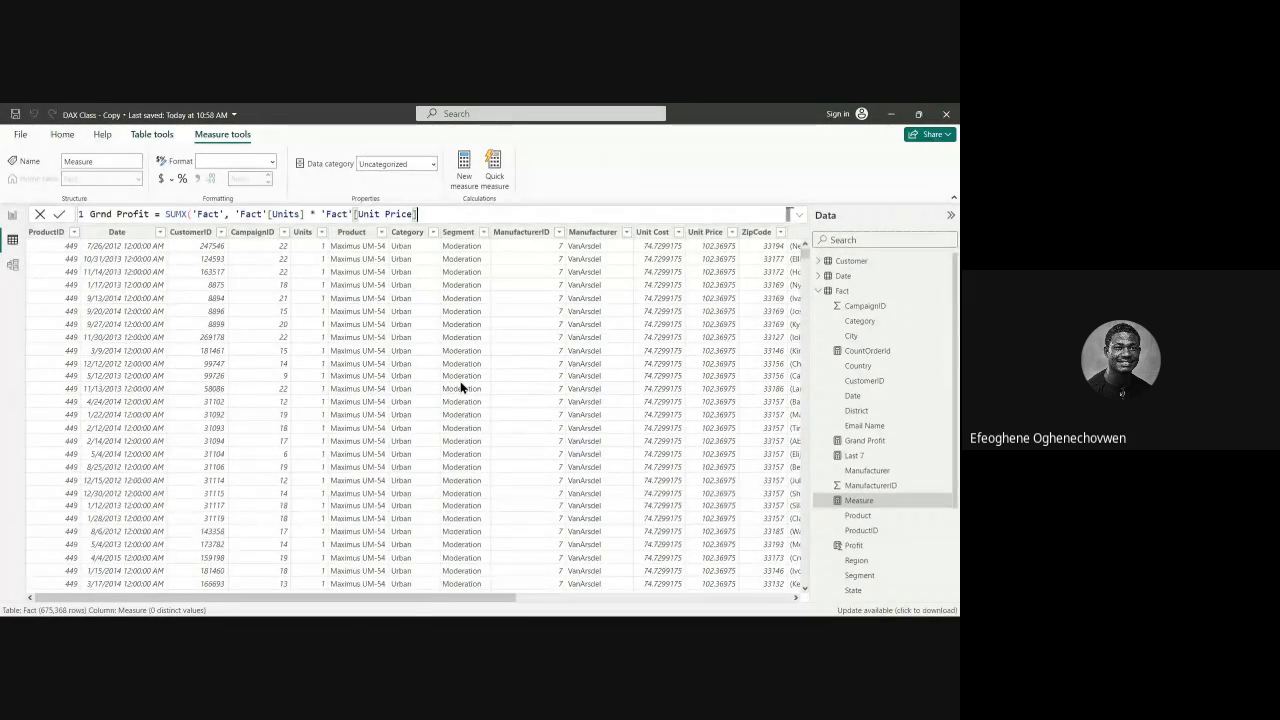
pyautogui.write(')')
pyautogui.press('BackSpace')
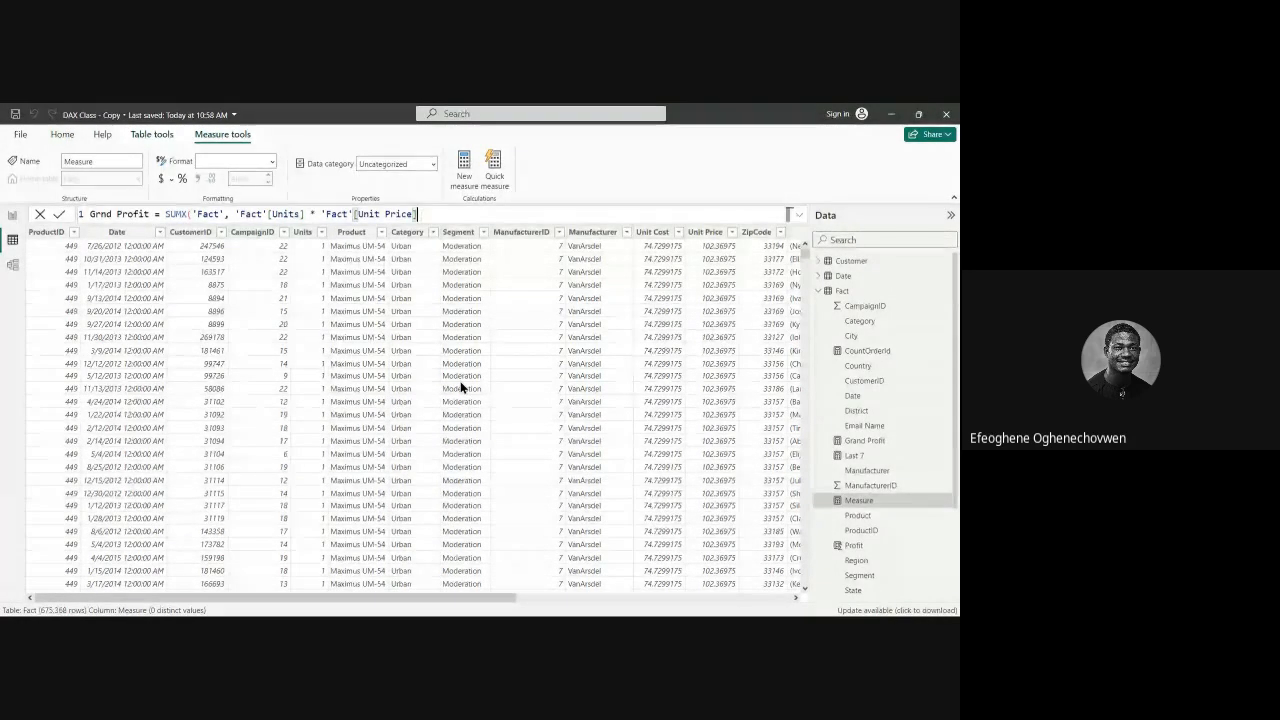
pyautogui.write(')')
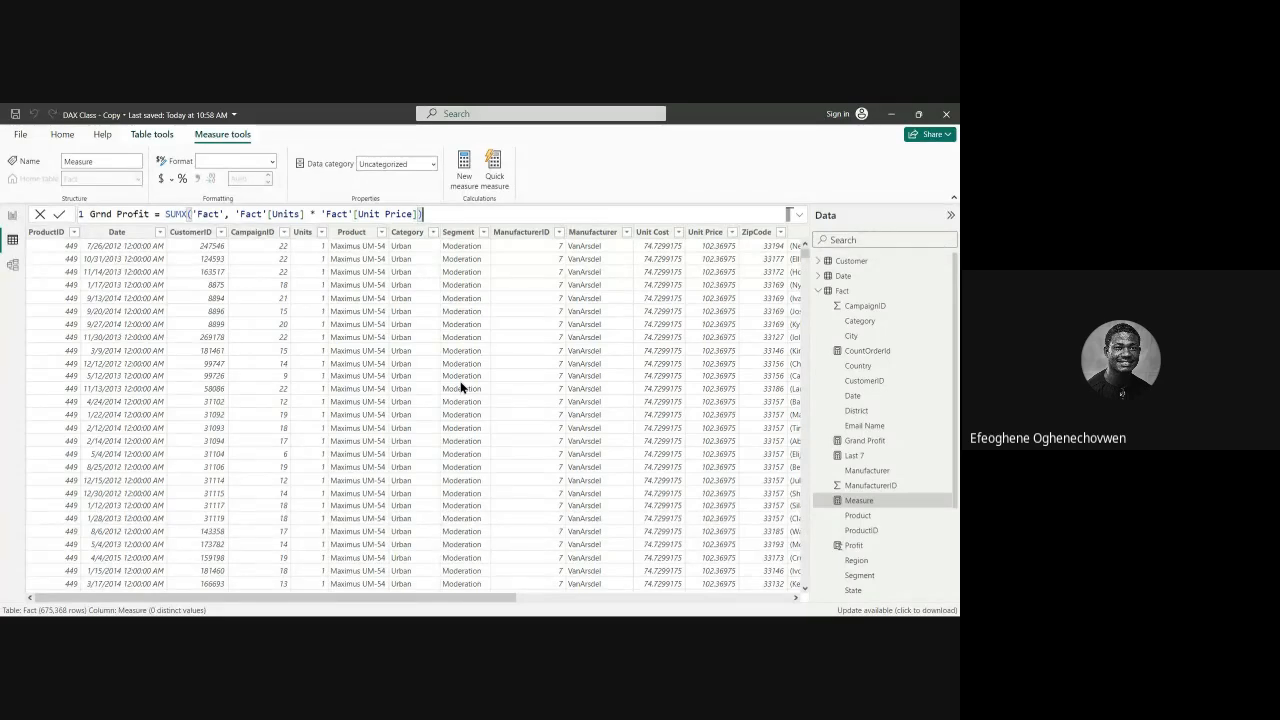
pyautogui.press('Return')
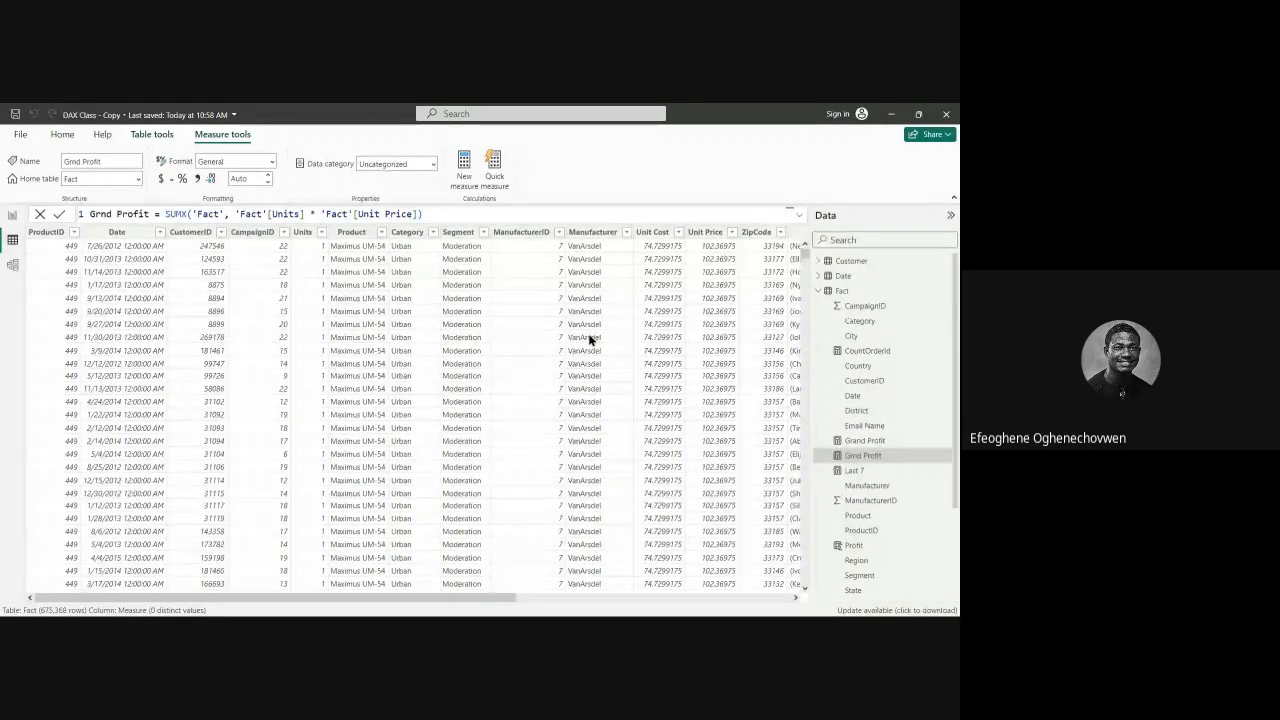
# Step: Look through the Fact table's columns across its full width and inspect the Units and Unit Price values in the first rows
pyautogui.moveTo(492, 599); pyautogui.dragTo(831, 598)
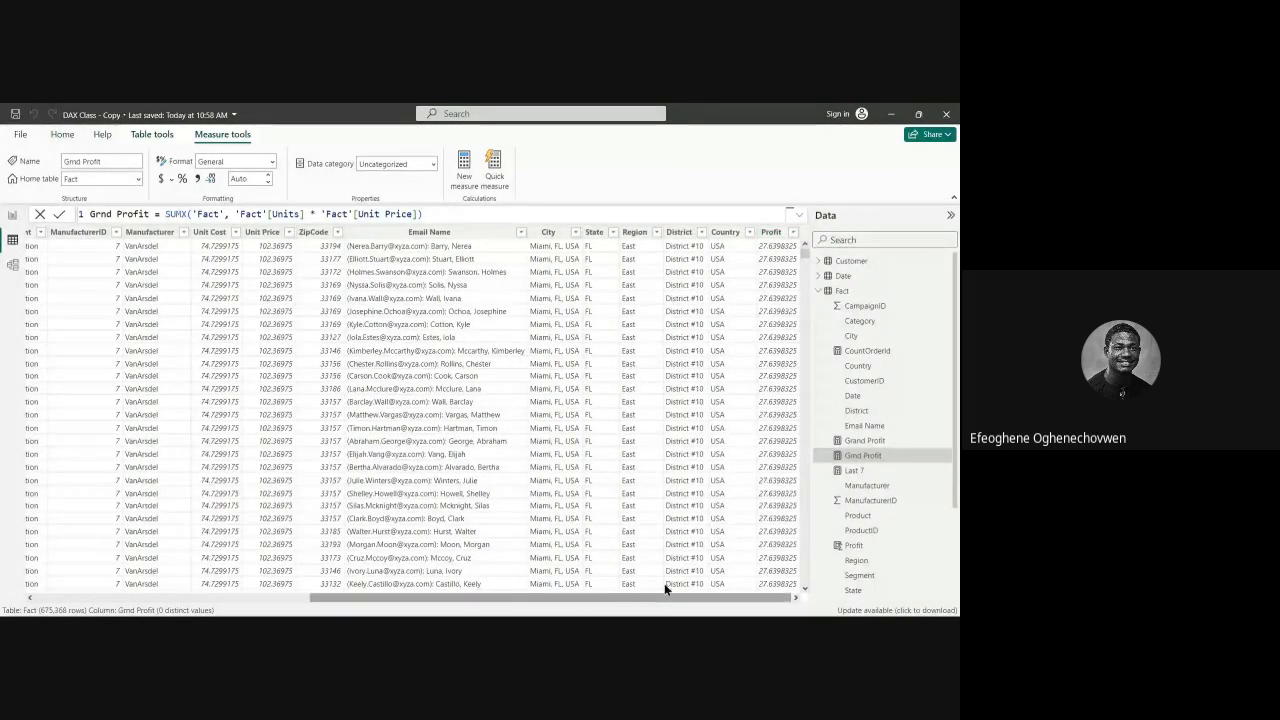
pyautogui.moveTo(594, 599); pyautogui.dragTo(273, 532)
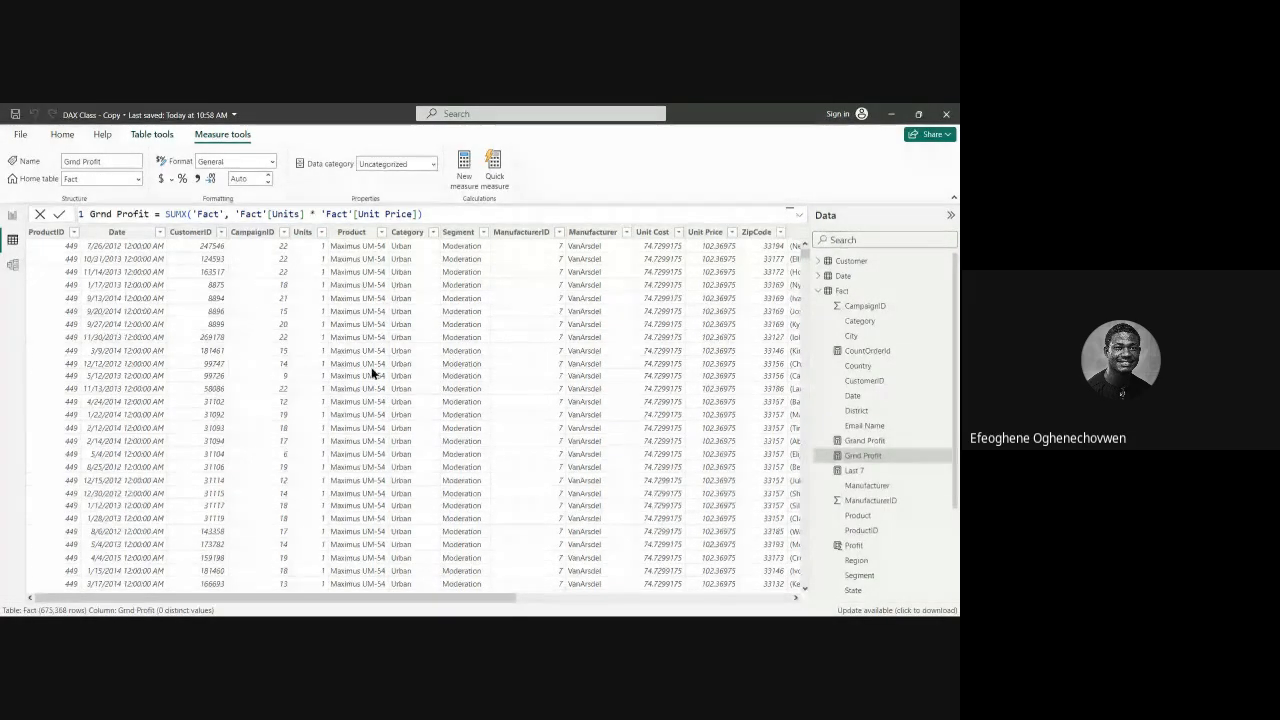
pyautogui.click(314, 254)
pyautogui.click(724, 244)
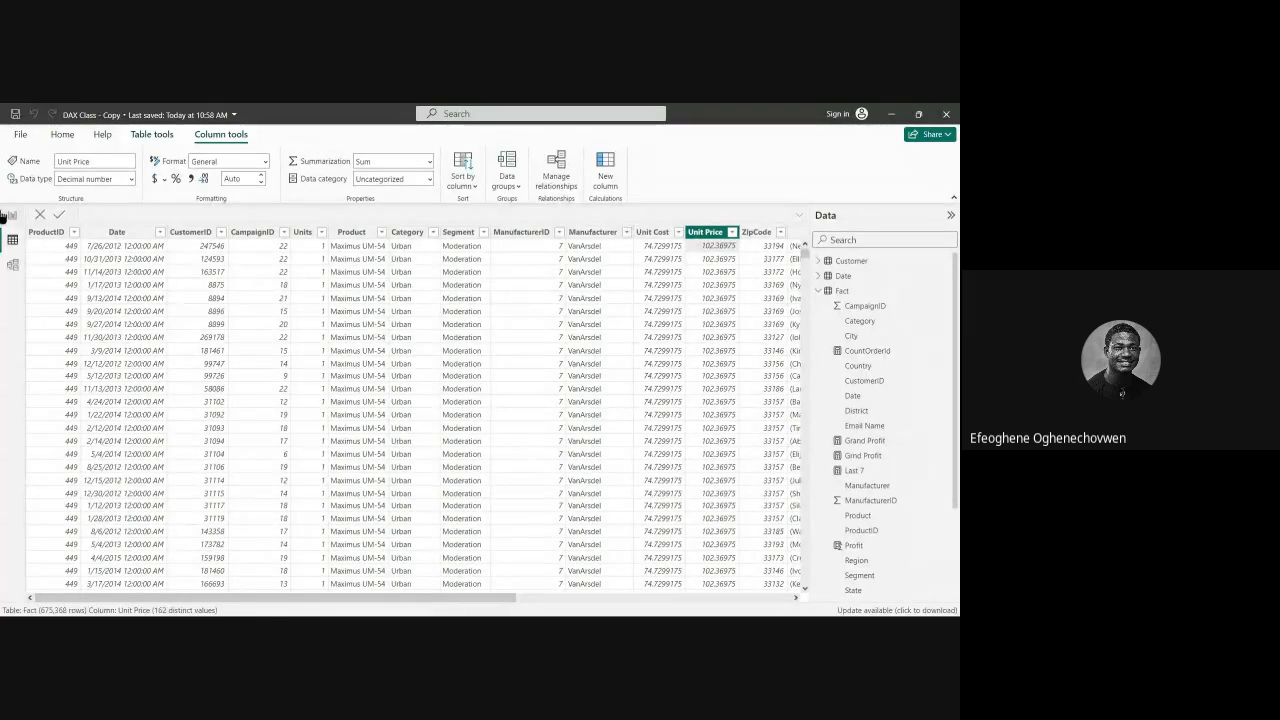
# Step: Add a card visual showing the Grnd Profit measure to the Aggregate report page and reduce the card's height
pyautogui.click(14, 218)
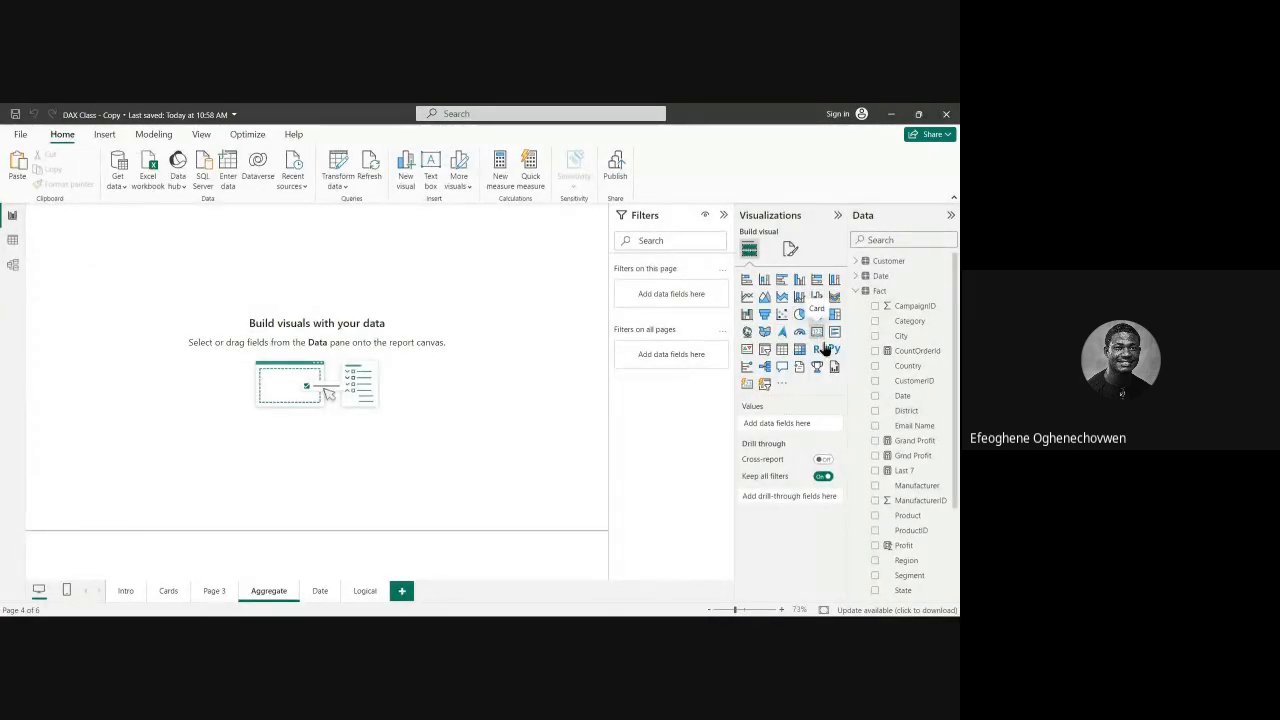
pyautogui.click(817, 333)
pyautogui.moveTo(913, 458); pyautogui.dragTo(126, 314)
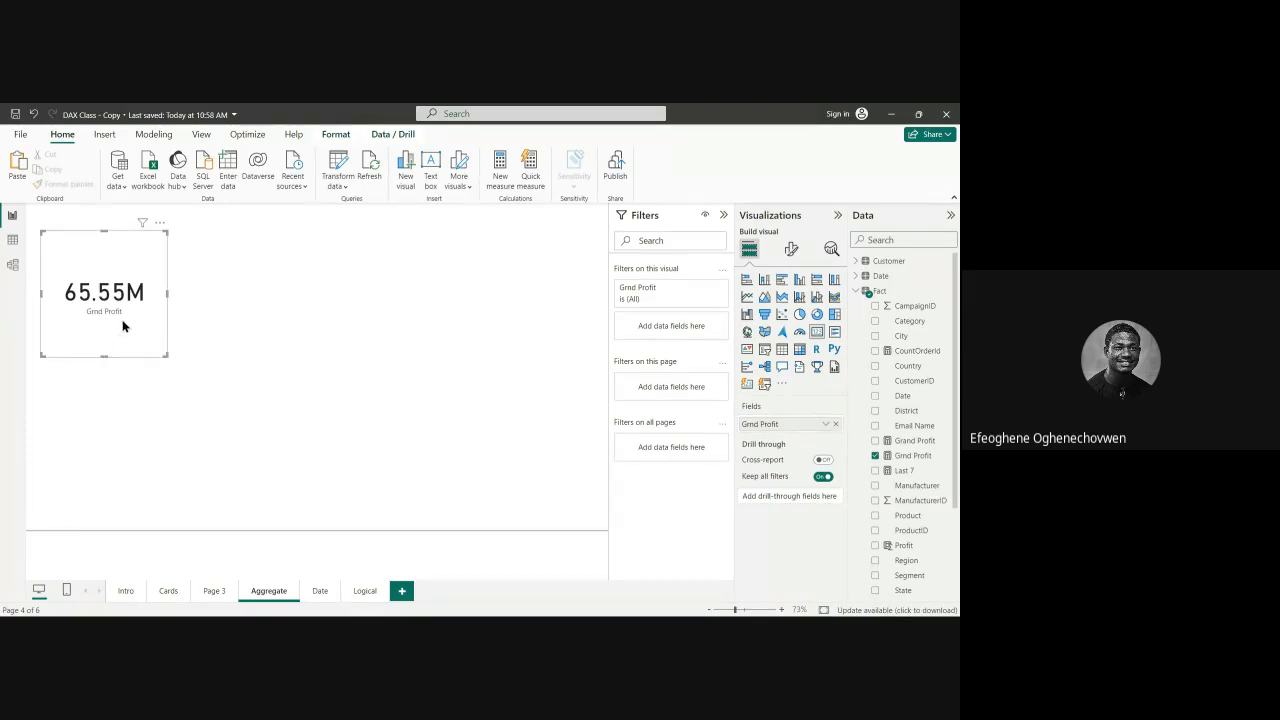
pyautogui.moveTo(102, 356); pyautogui.dragTo(104, 345)
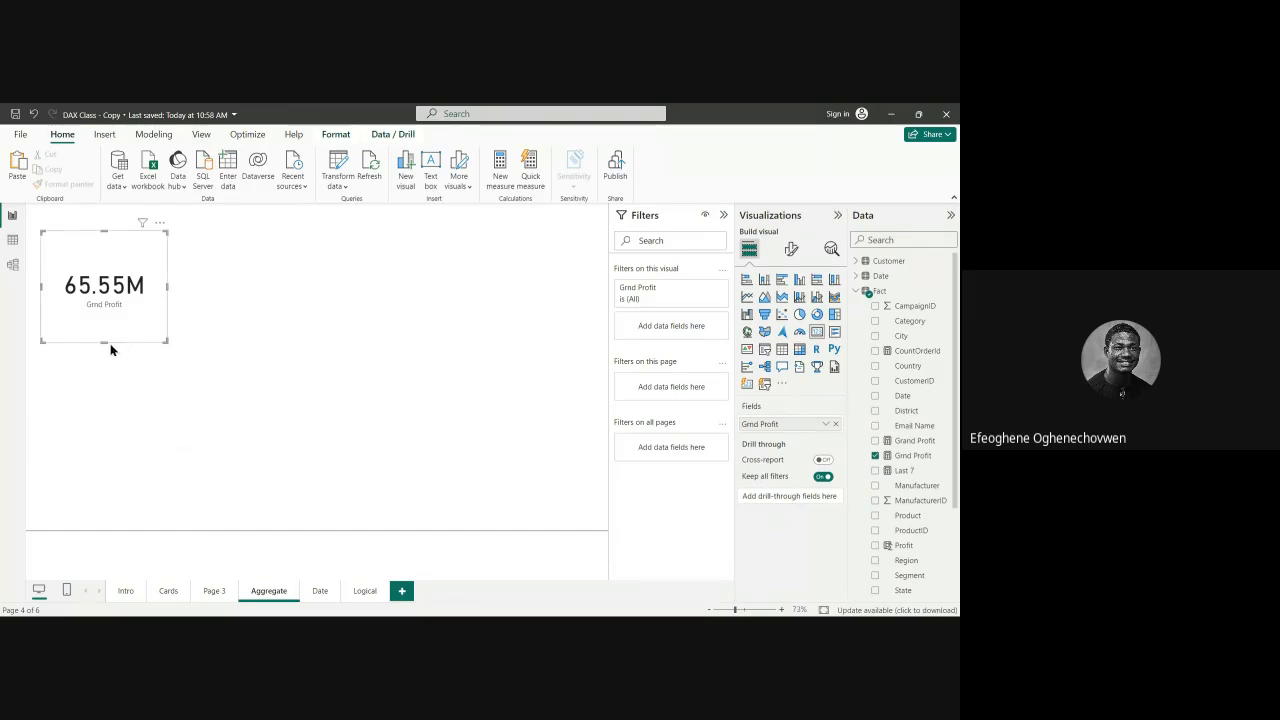
pyautogui.moveTo(104, 343); pyautogui.dragTo(104, 332)
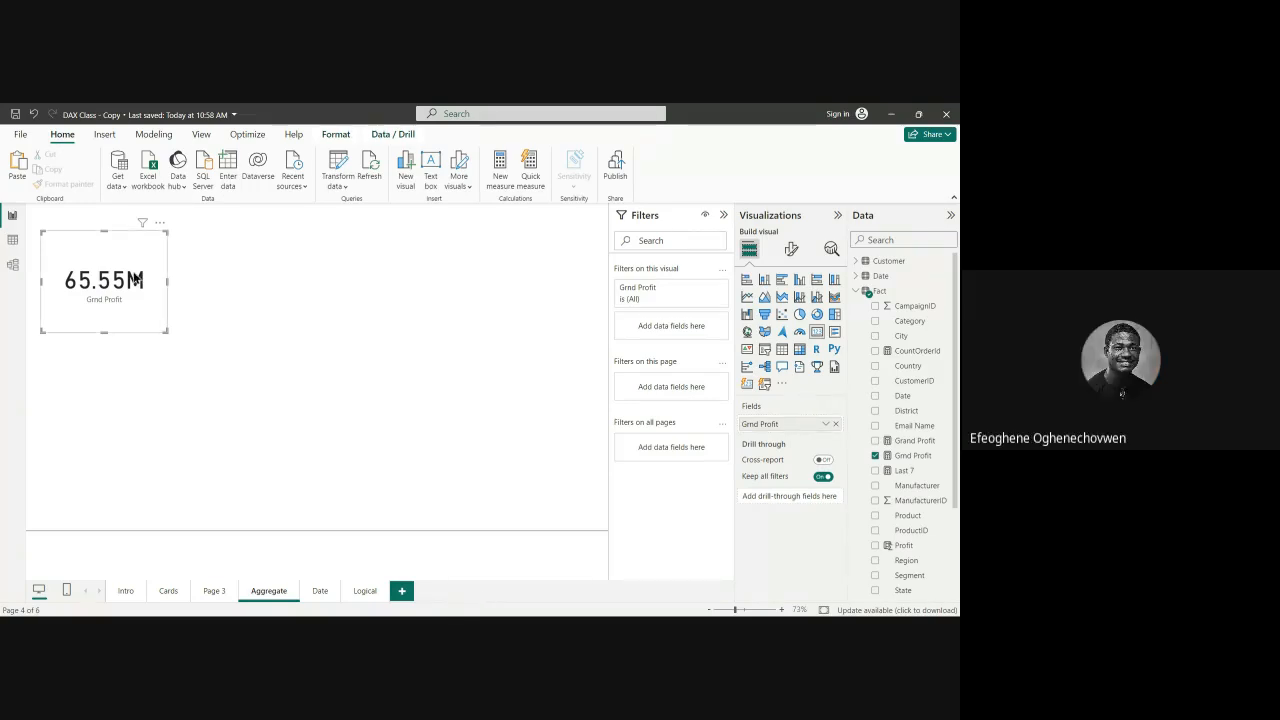
# Step: Rename the Grnd Profit measure in the Fact table to Grnd Revenue
pyautogui.click(13, 240)
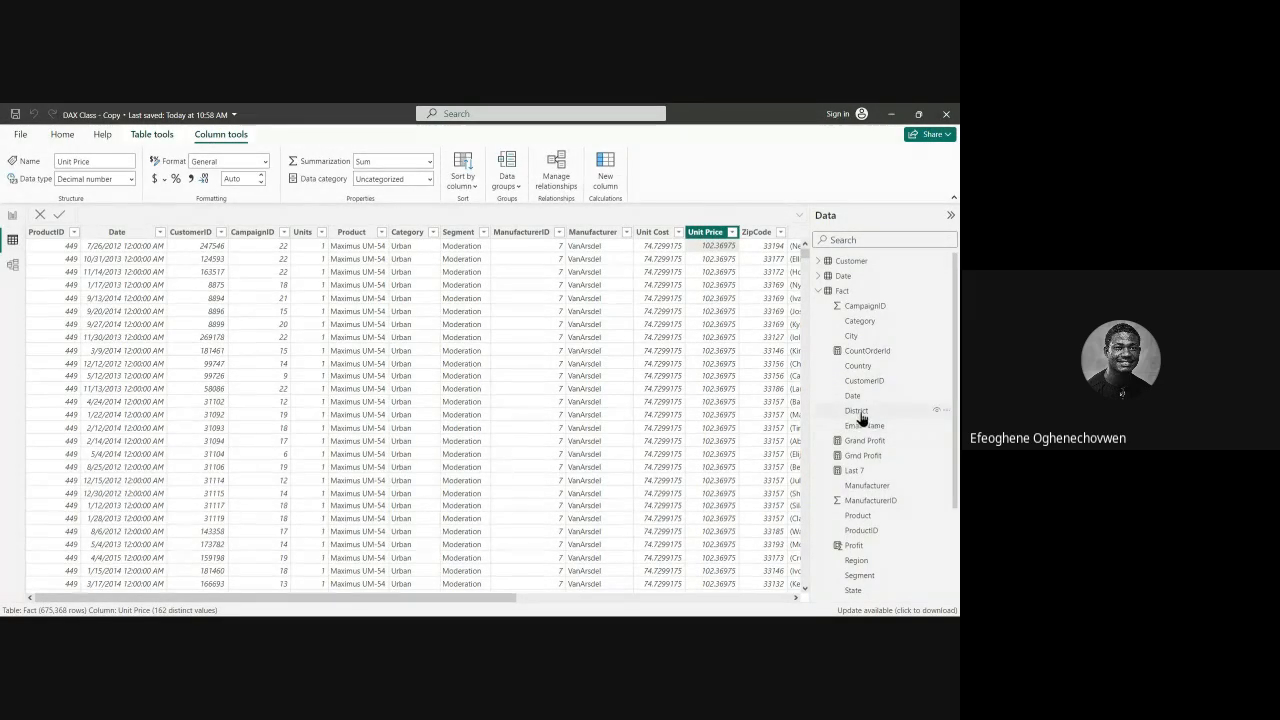
pyautogui.scroll(-3, 865, 380)
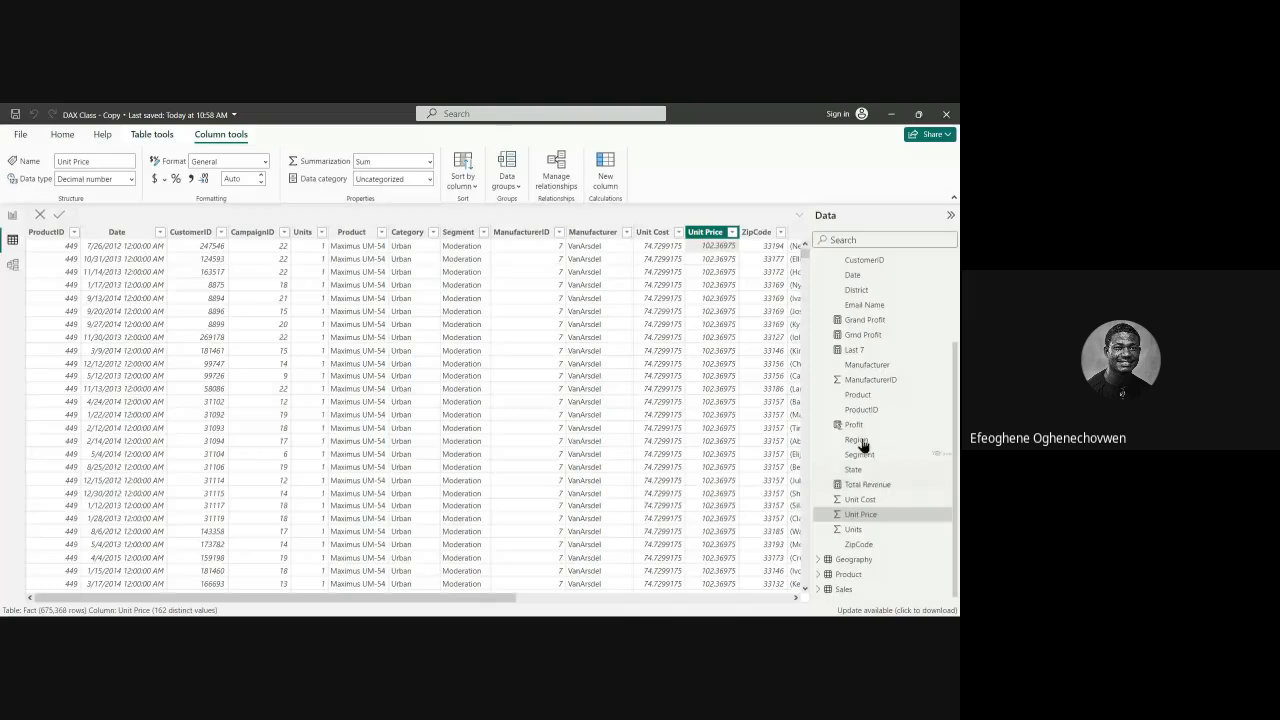
pyautogui.scroll(3, 856, 440)
pyautogui.scroll(-3, 865, 486)
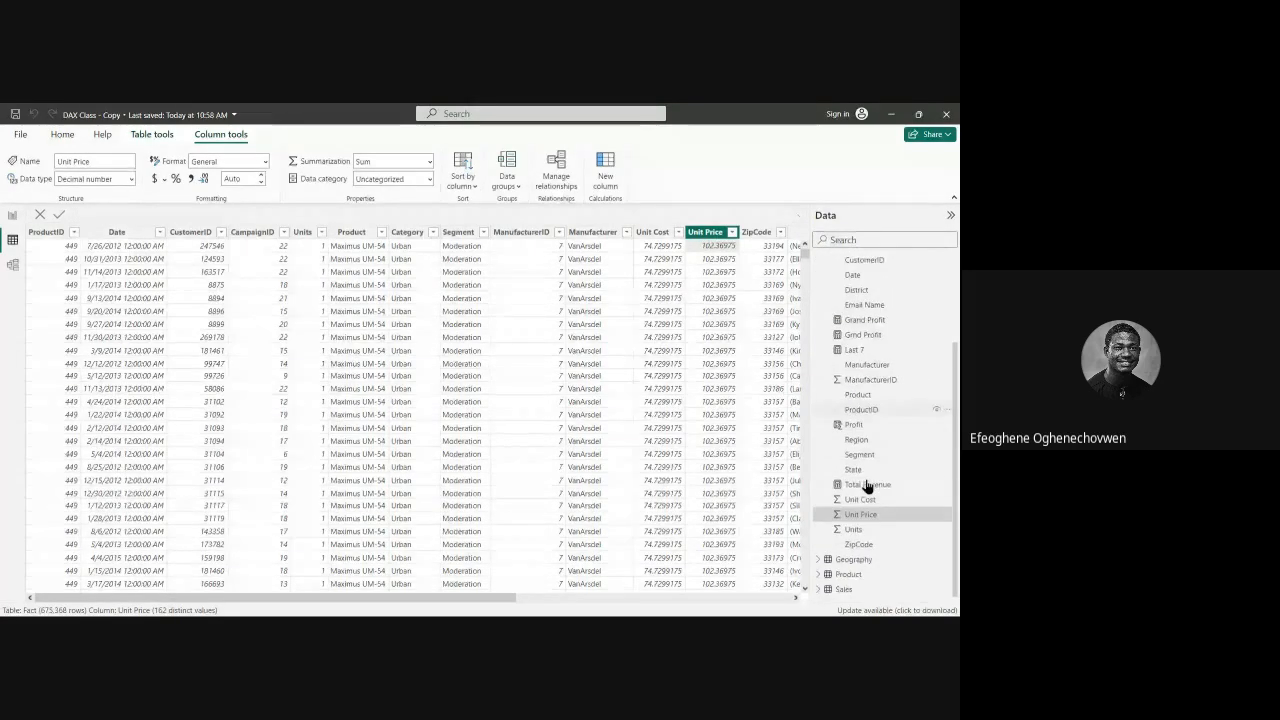
pyautogui.scroll(3, 857, 400)
pyautogui.click(818, 291)
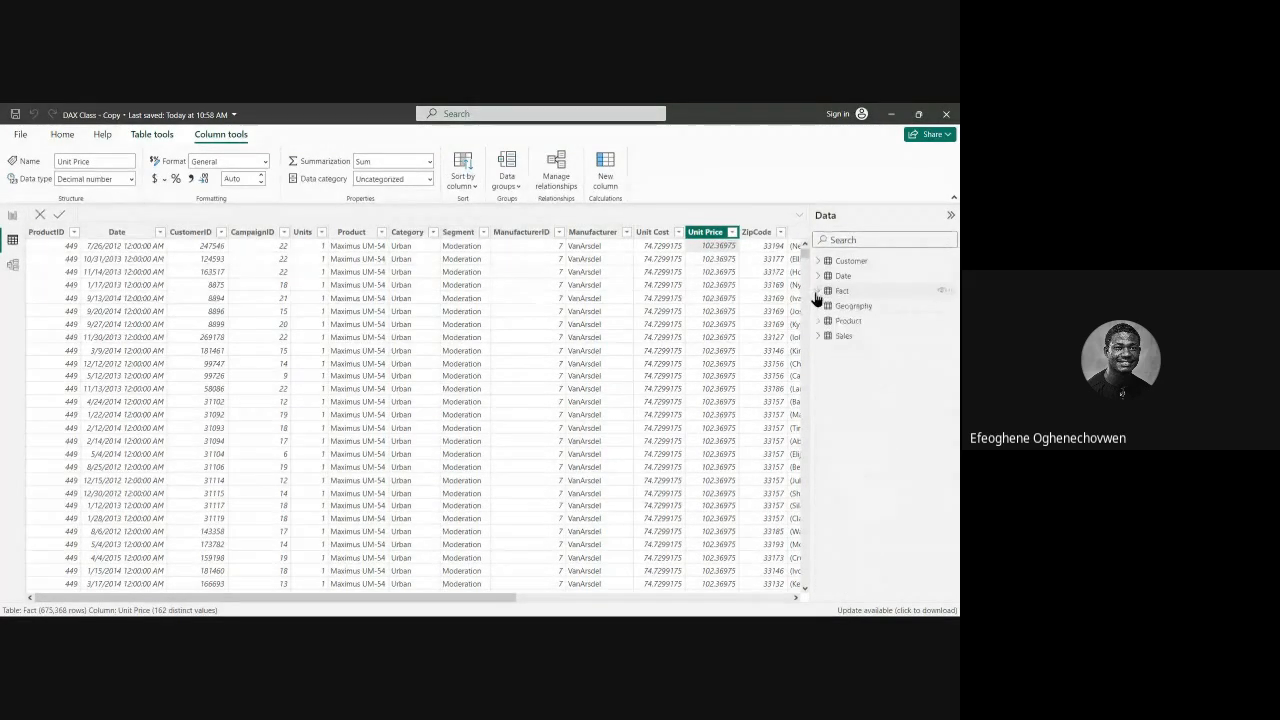
pyautogui.click(818, 291)
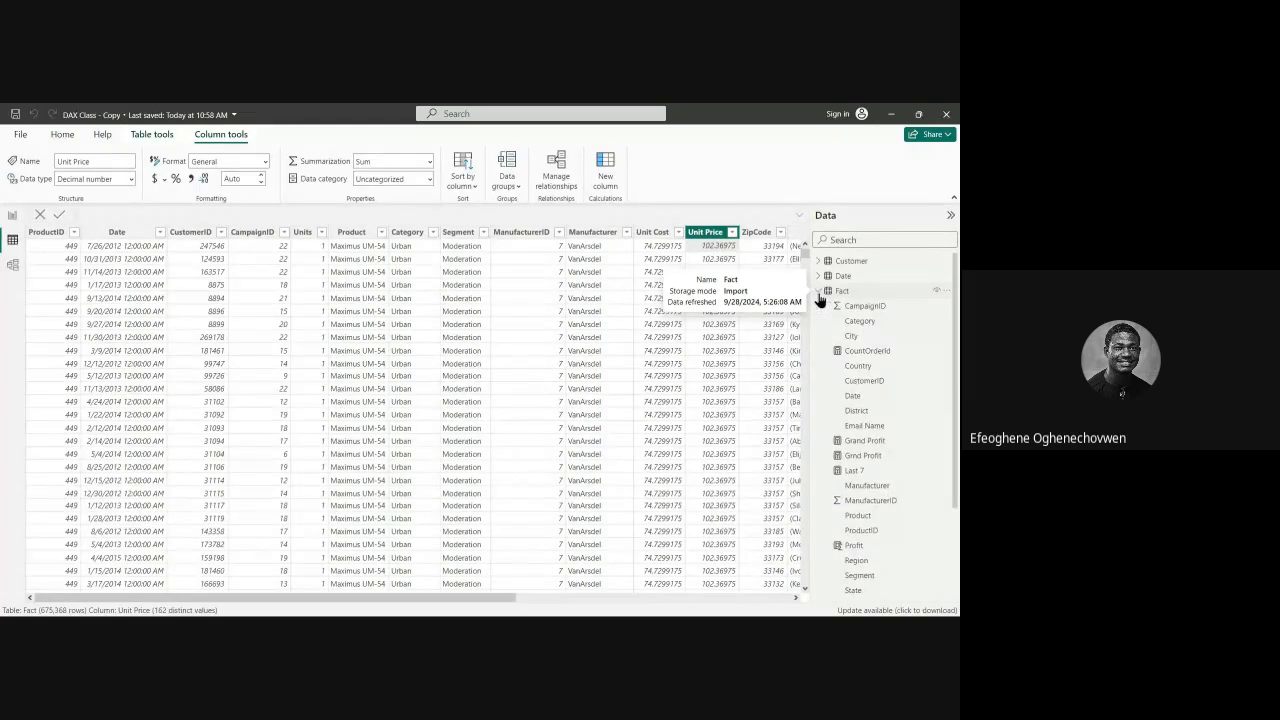
pyautogui.scroll(-3, 880, 457)
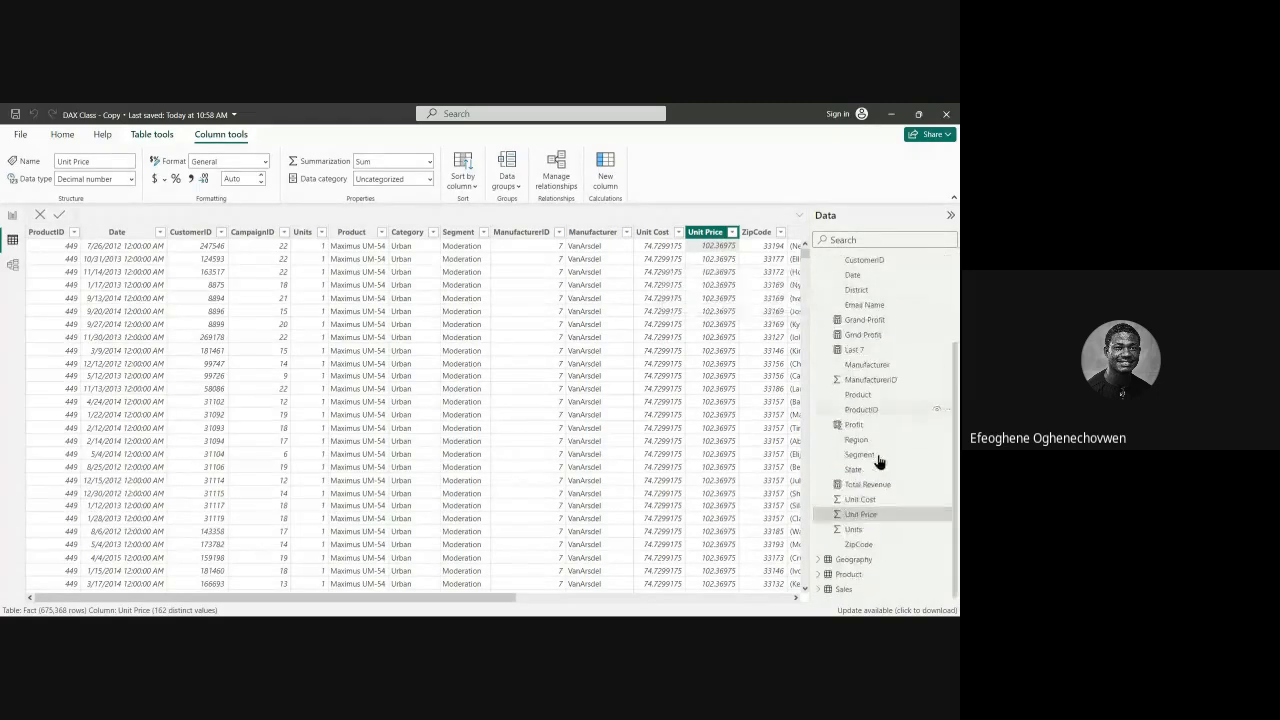
pyautogui.rightClick(856, 340)
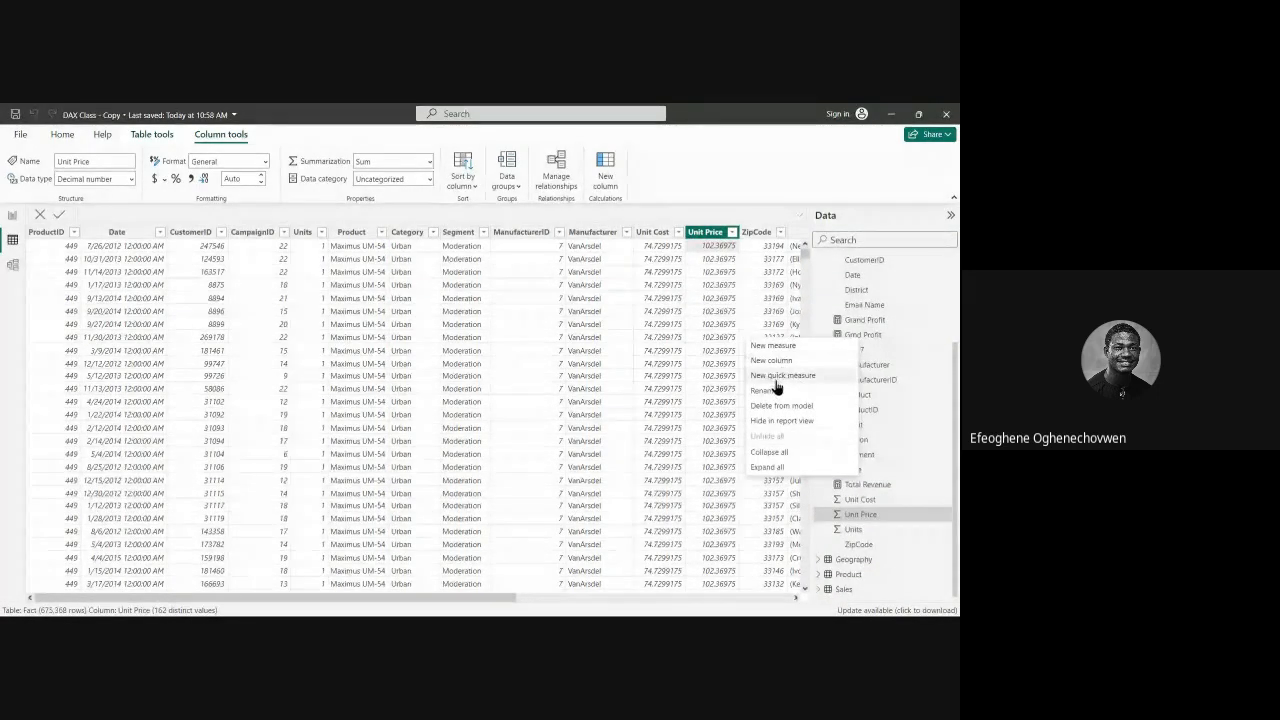
pyautogui.click(775, 391)
pyautogui.click(862, 335)
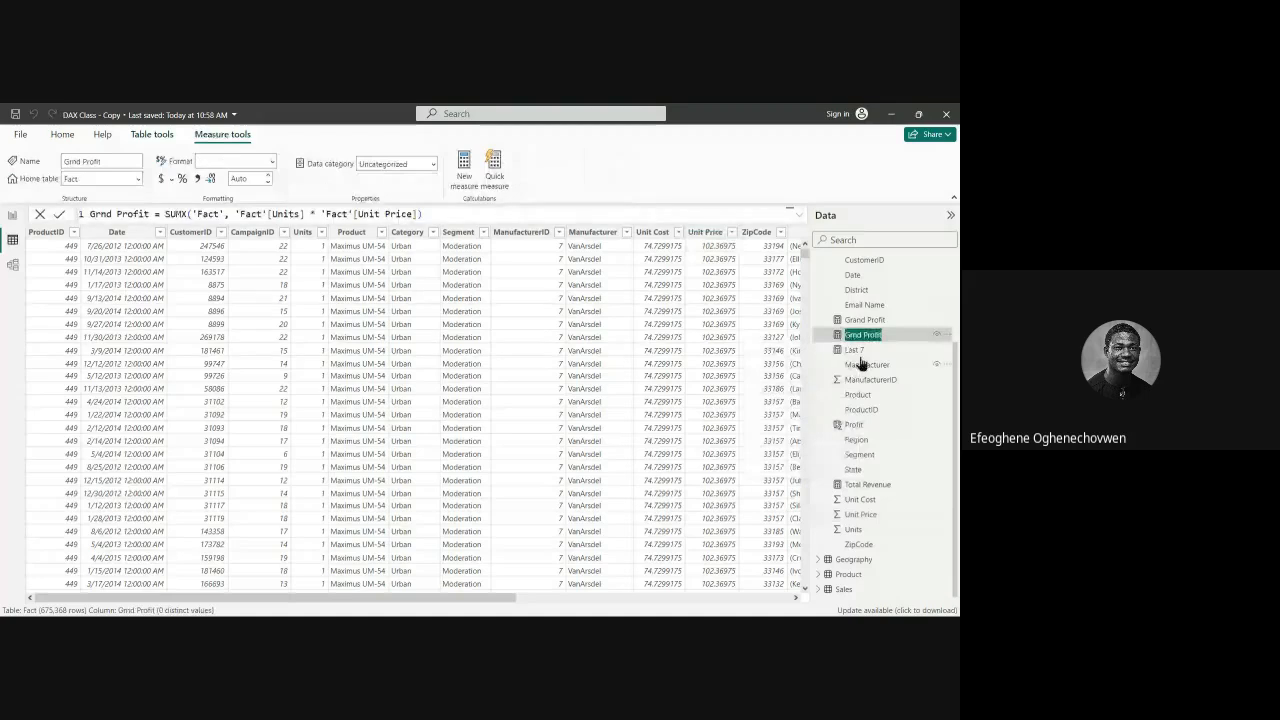
pyautogui.press('BackSpace')
pyautogui.press('BackSpace')
pyautogui.press('BackSpace')
pyautogui.press('BackSpace')
pyautogui.press('BackSpace')
pyautogui.press('BackSpace')
pyautogui.press('BackSpace')
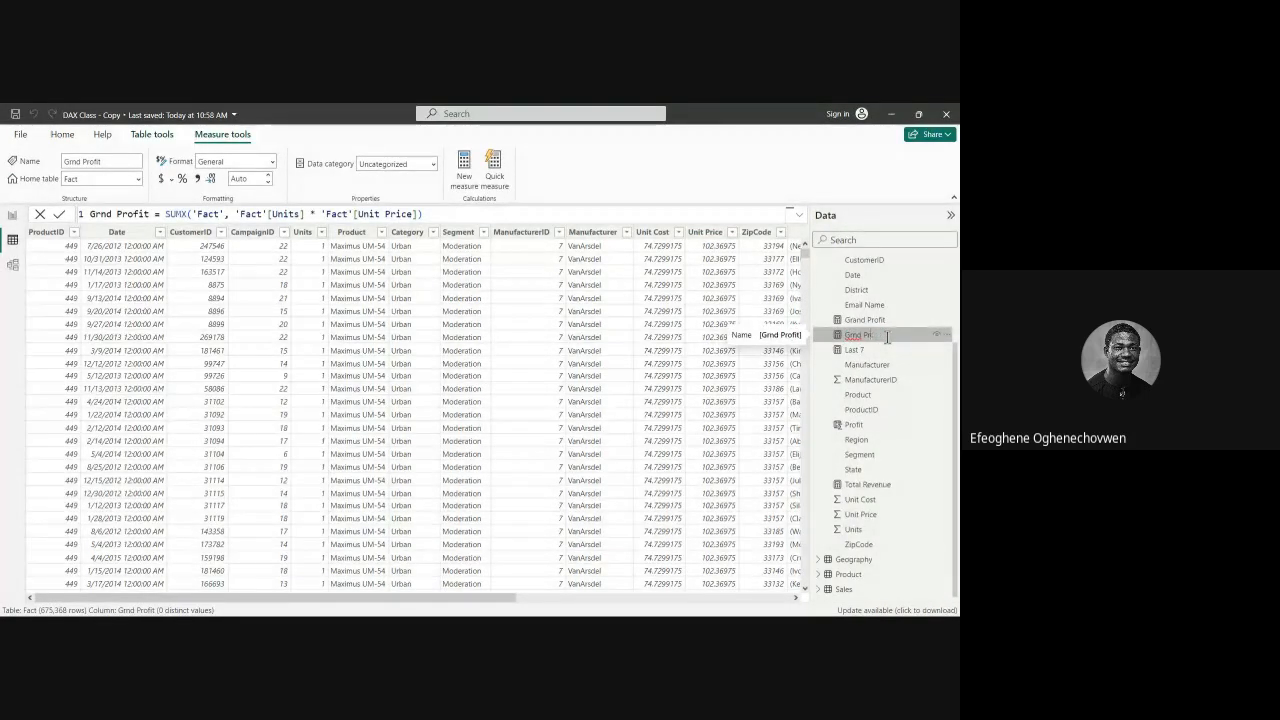
pyautogui.write('Rev')
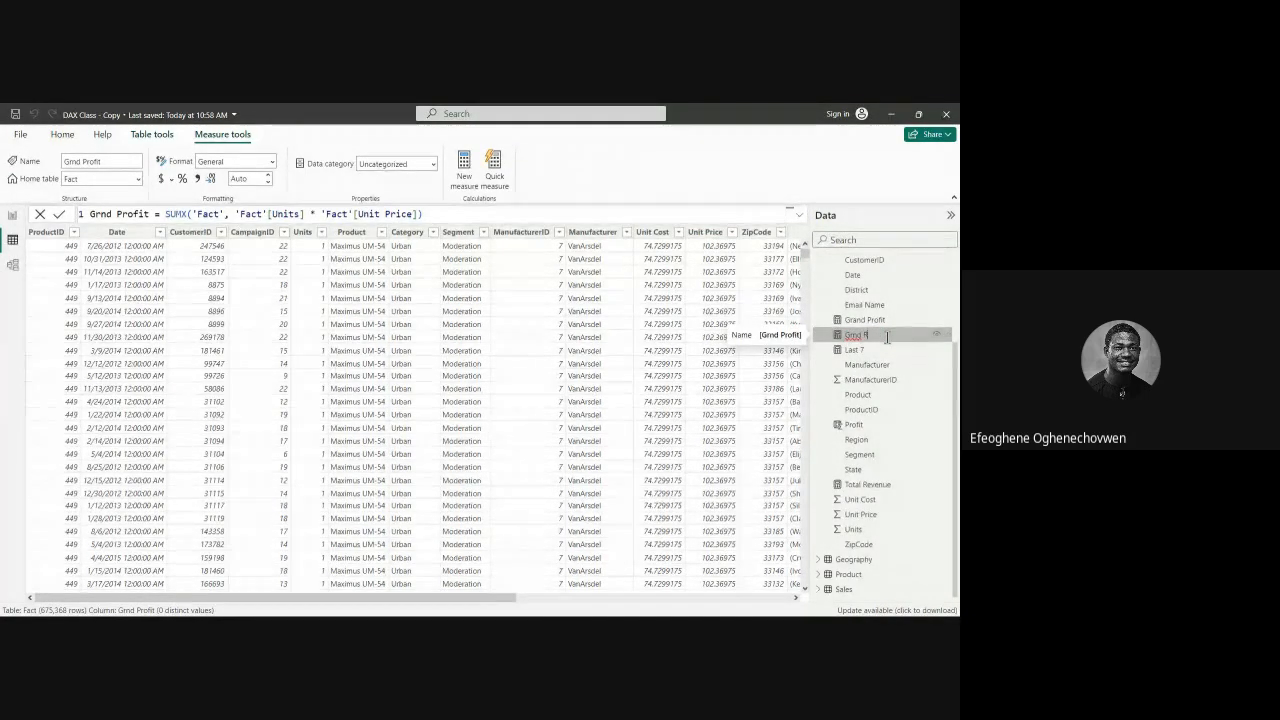
pyautogui.write('en')
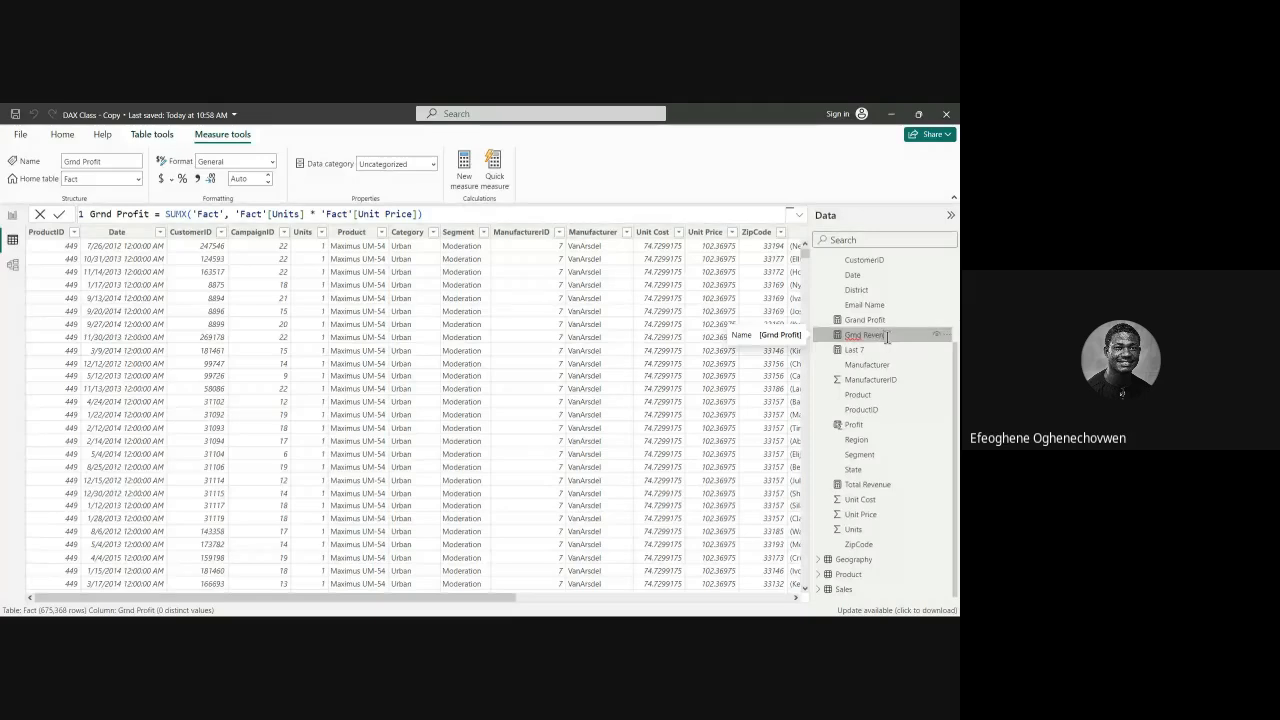
pyautogui.write('ue')
pyautogui.press('Return')
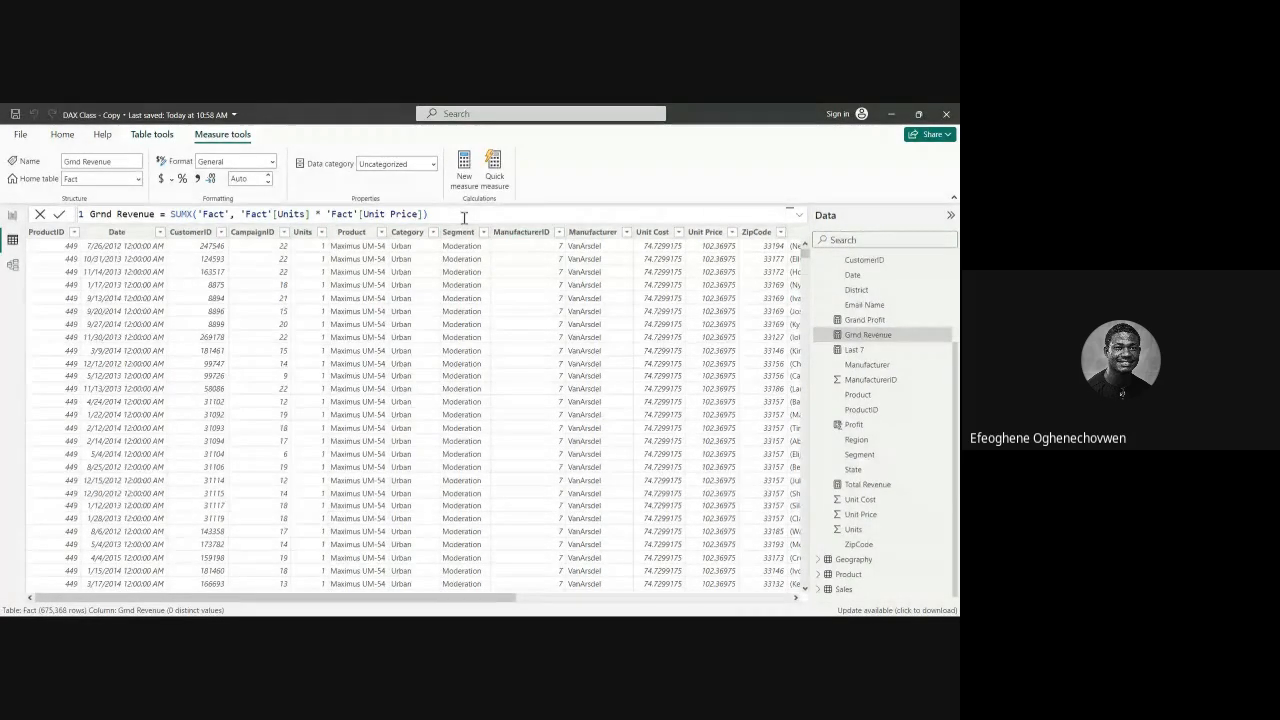
# Step: Try to create another measure on the Fact table with a formula based on the COUNTX function
pyautogui.scroll(2, 852, 308)
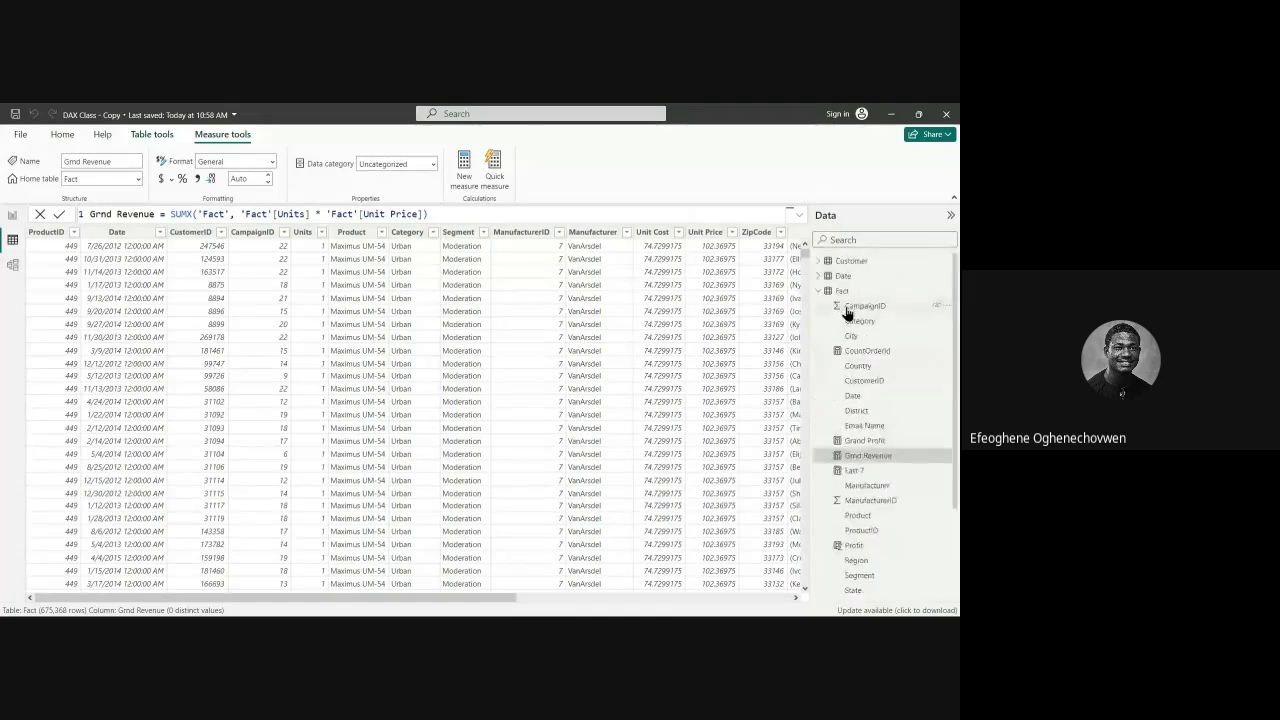
pyautogui.rightClick(837, 296)
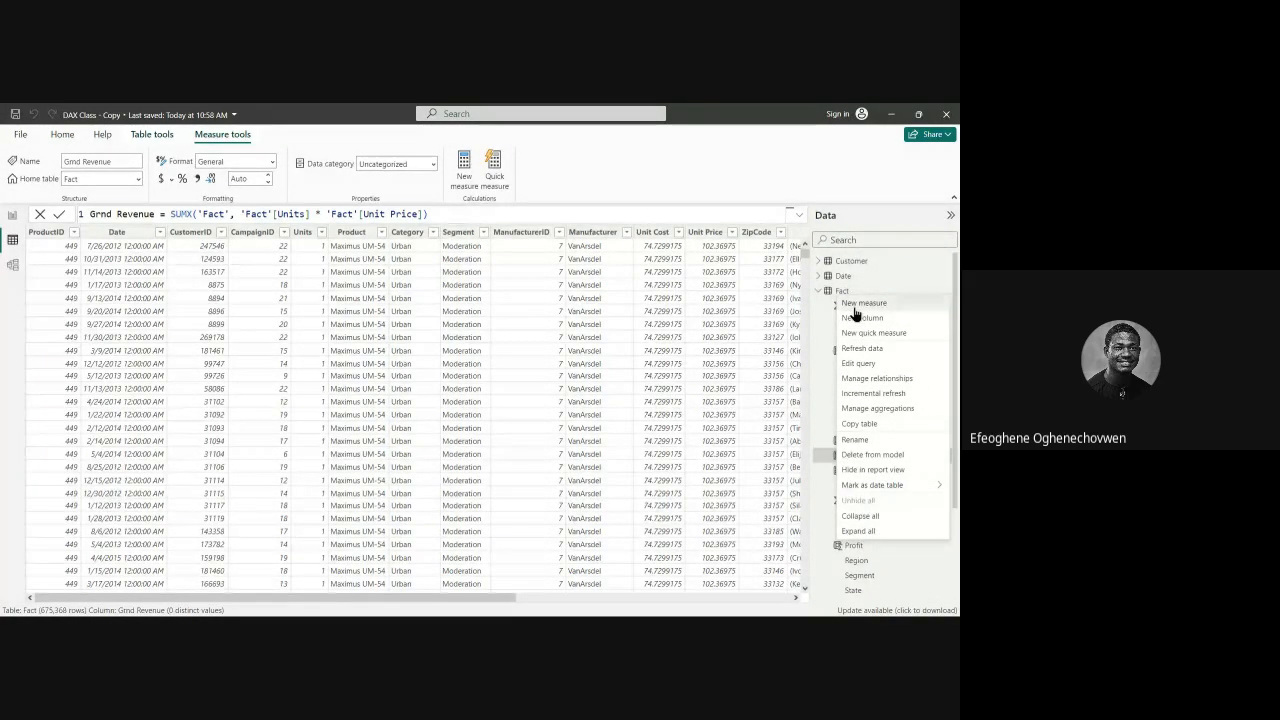
pyautogui.click(854, 307)
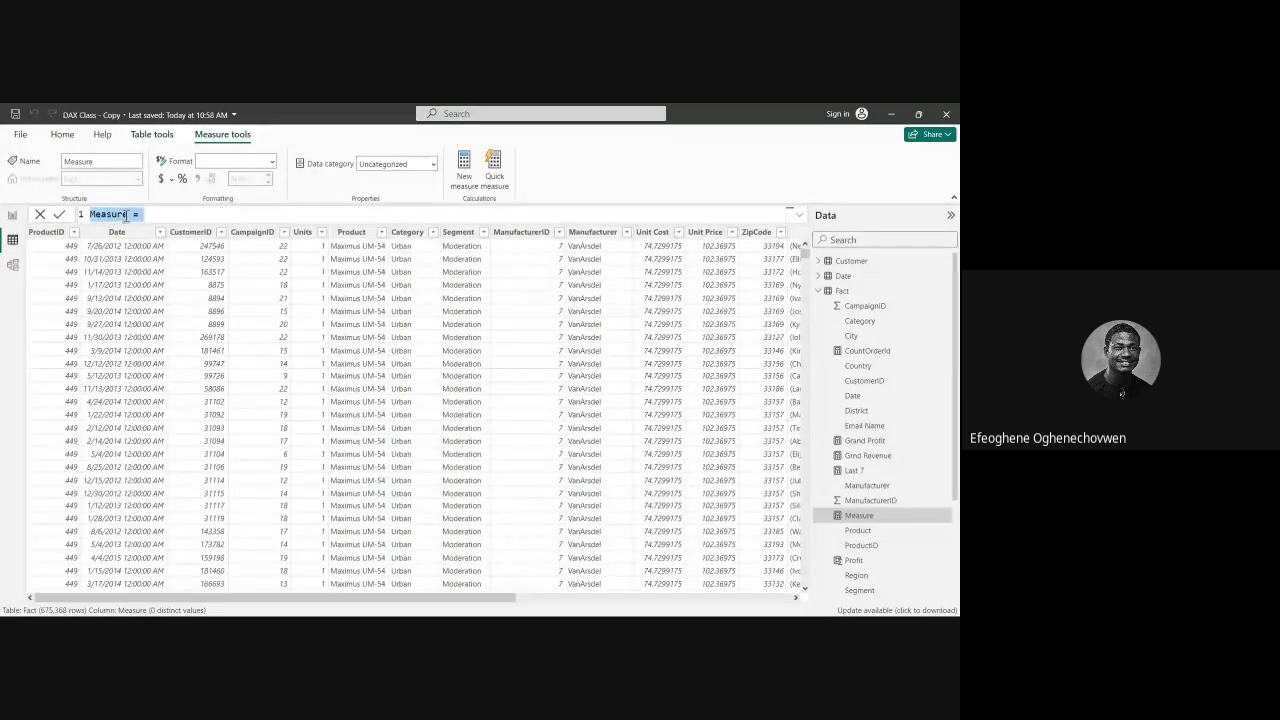
pyautogui.click(170, 218)
pyautogui.write('cont')
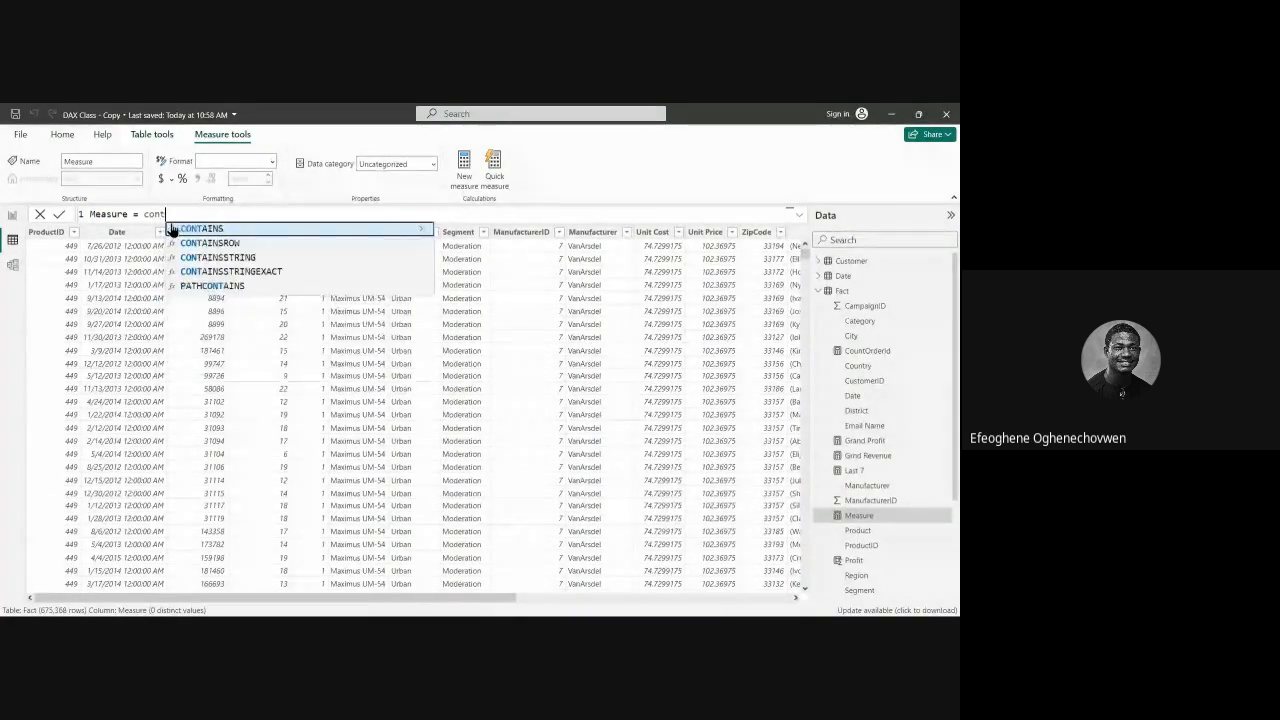
pyautogui.write('e')
pyautogui.press('BackSpace')
pyautogui.press('BackSpace')
pyautogui.press('BackSpace')
pyautogui.press('BackSpace')
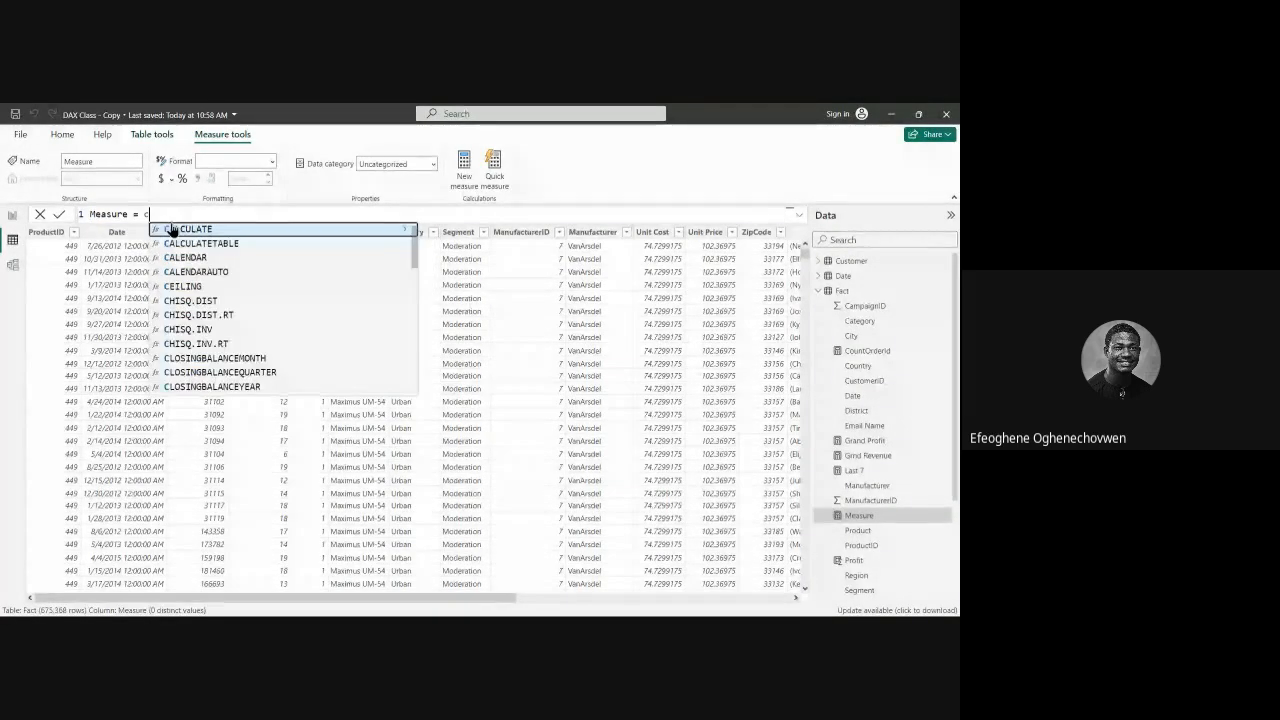
pyautogui.write('ount')
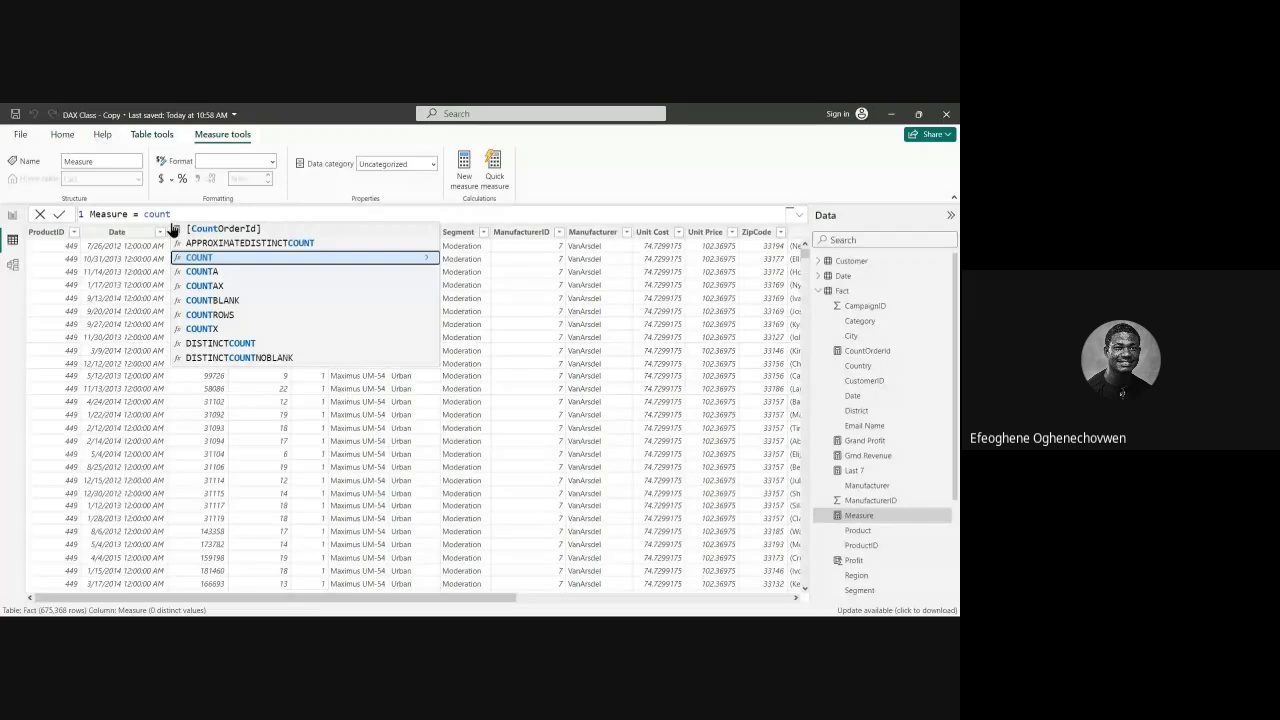
pyautogui.click(201, 330)
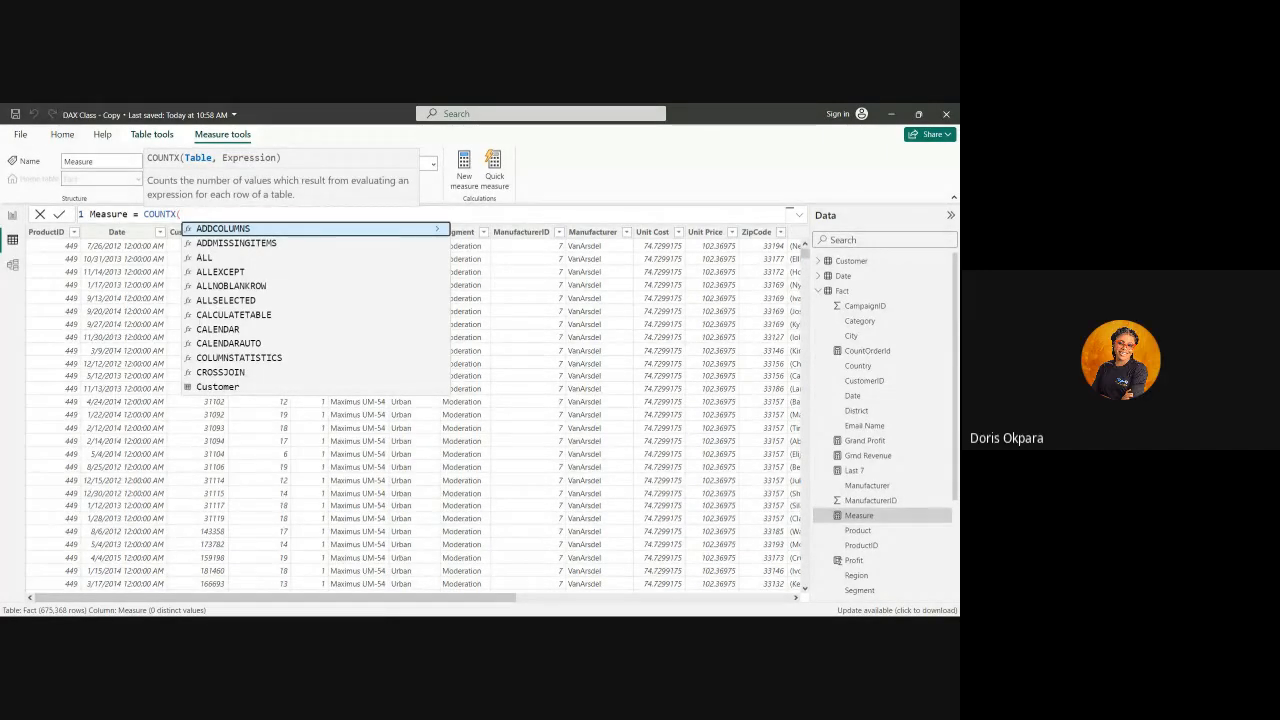
pyautogui.click(371, 602)
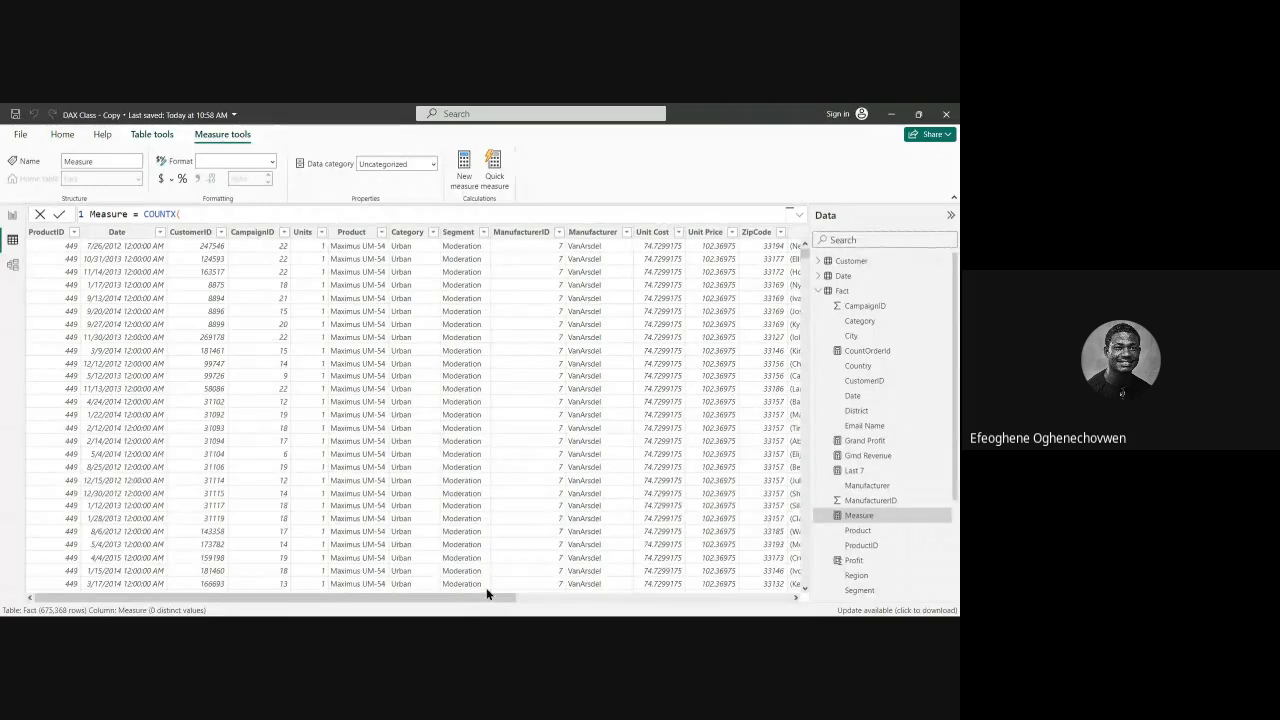
pyautogui.click(861, 457)
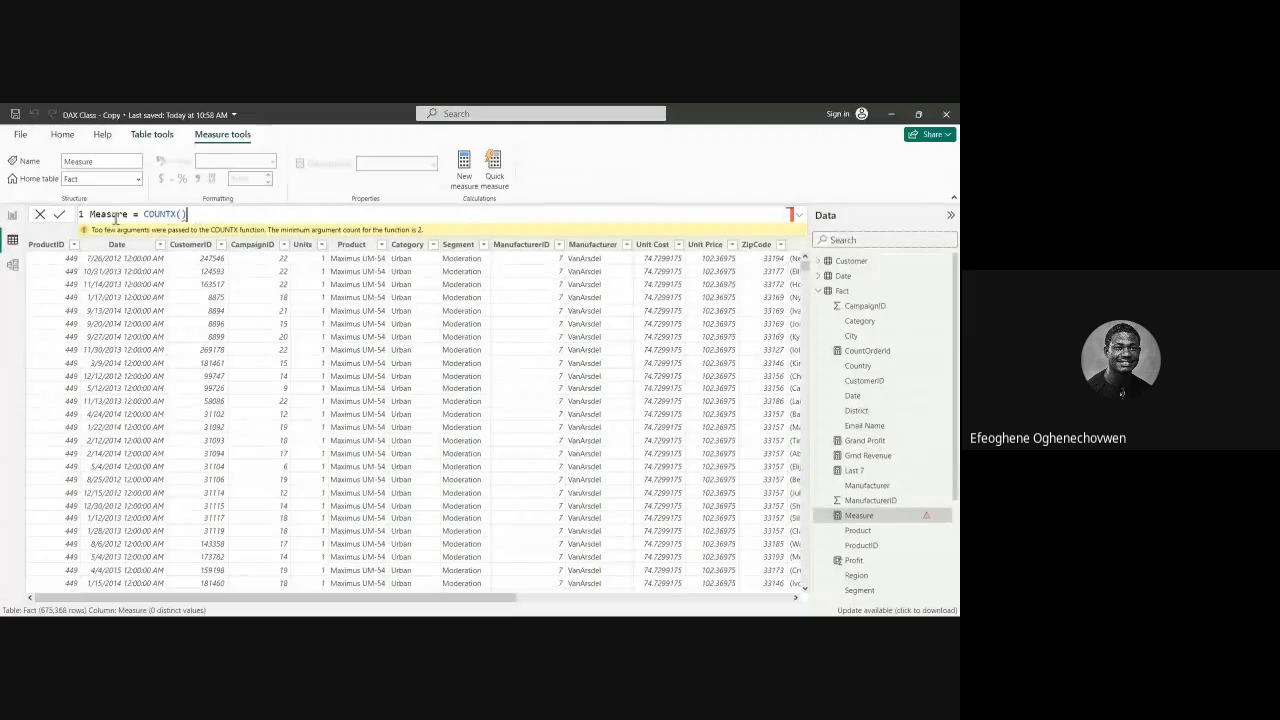
# Step: Erase the incomplete COUNTX formula from the newly added Fact table measure
pyautogui.moveTo(134, 214); pyautogui.dragTo(188, 214)
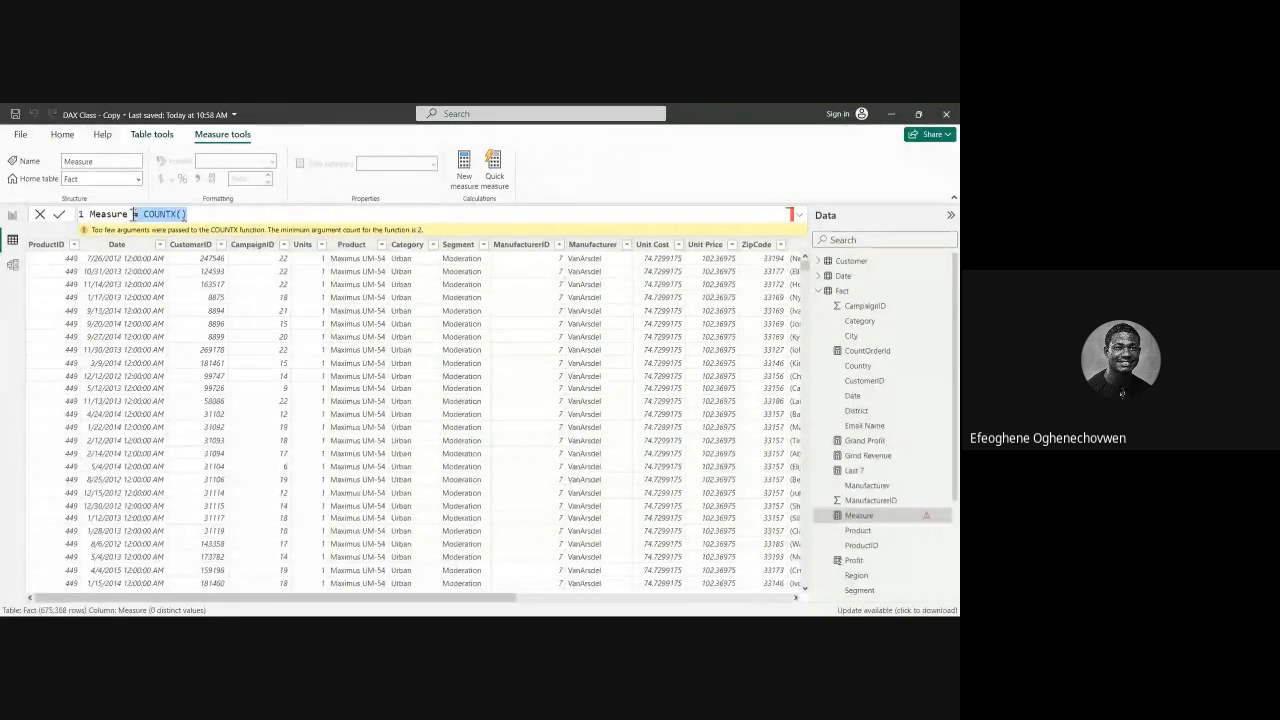
pyautogui.press('BackSpace')
pyautogui.press('BackSpace')
pyautogui.press('BackSpace')
pyautogui.press('BackSpace')
pyautogui.press('BackSpace')
pyautogui.press('BackSpace')
pyautogui.press('BackSpace')
pyautogui.press('BackSpace')
pyautogui.press('BackSpace')
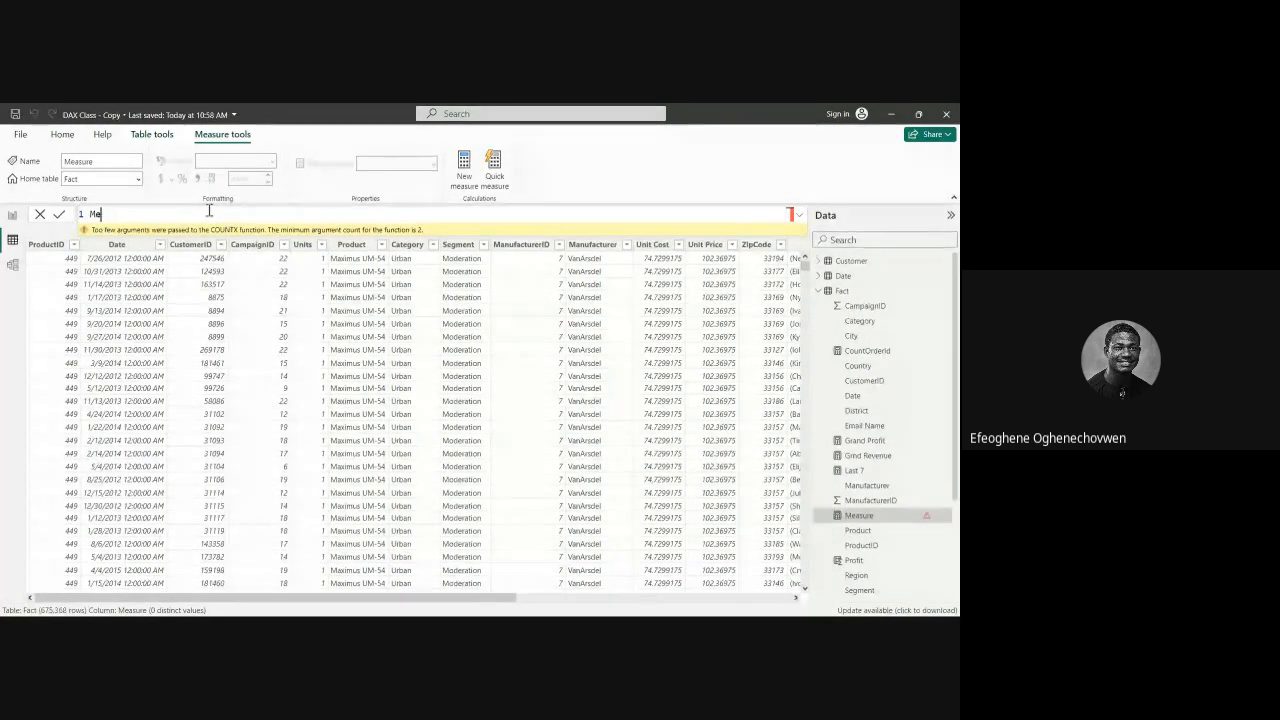
pyautogui.press('Return')
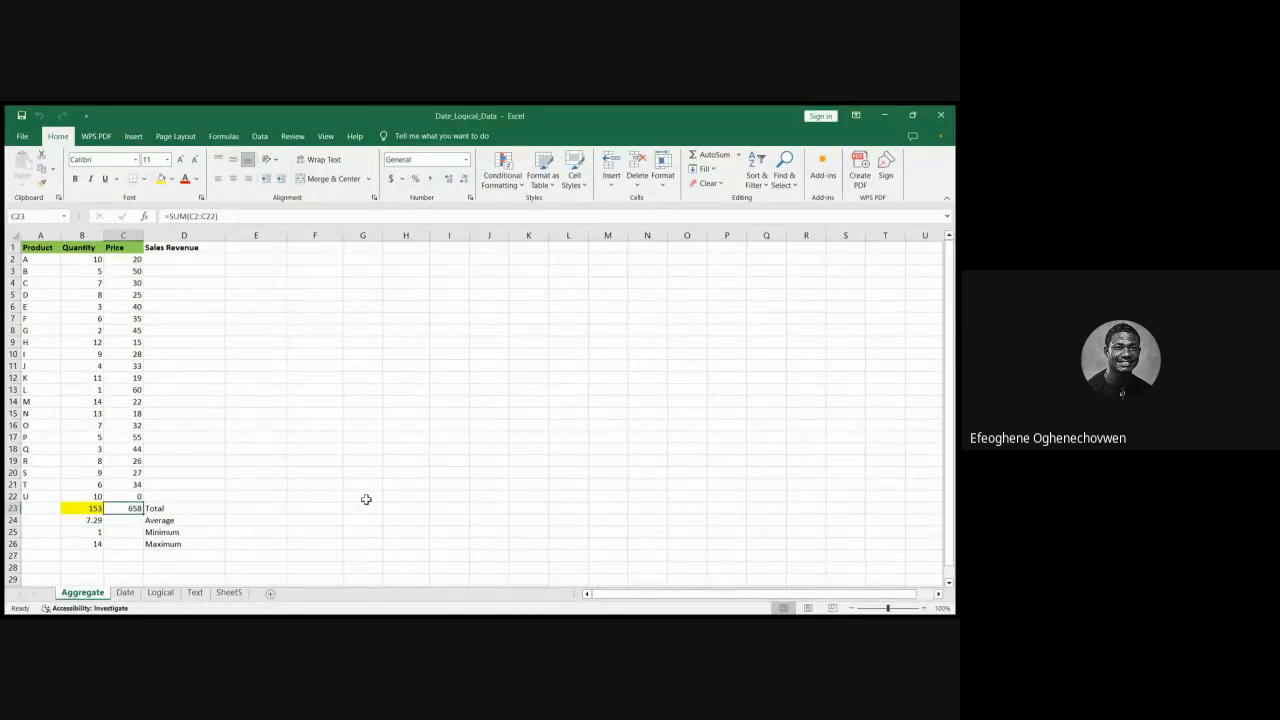
# Step: In the Date_Logical_Data workbook in Excel, calculate product A's sales revenue in D2 of the Aggregate sheet with =PRODUCT(B2*C2)
pyautogui.scroll(4, 366, 500)
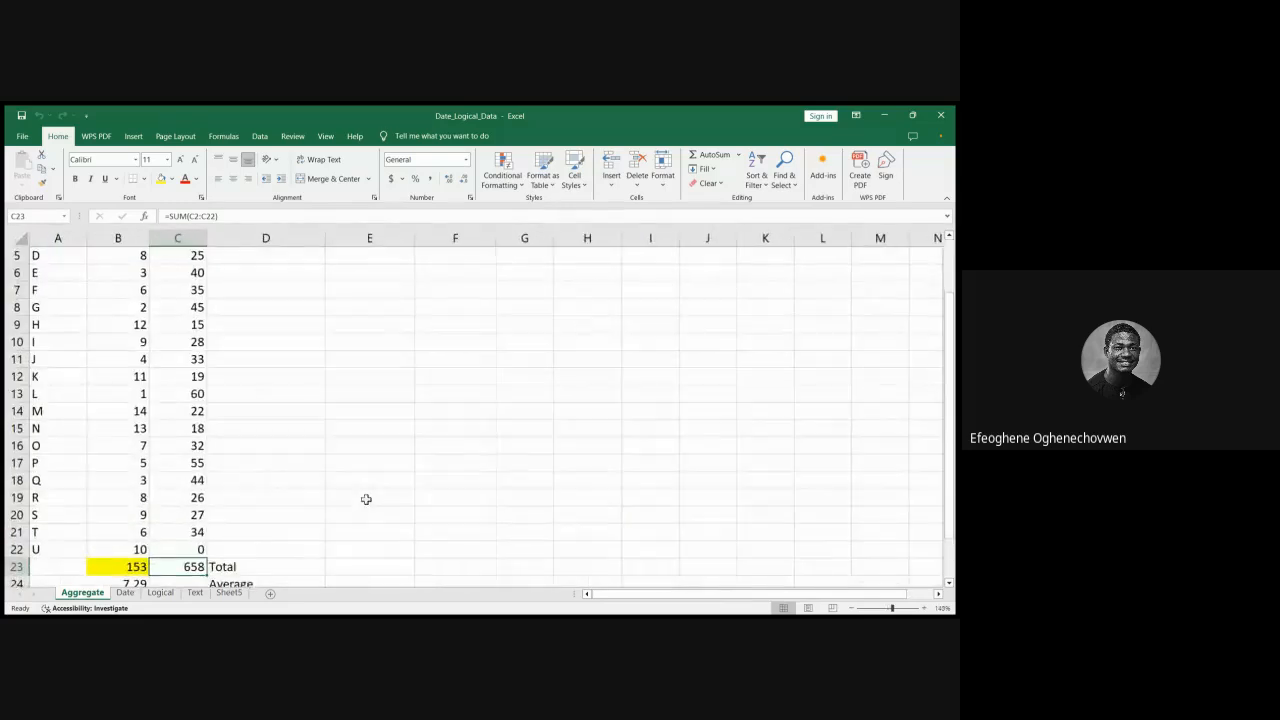
pyautogui.scroll(2, 268, 422)
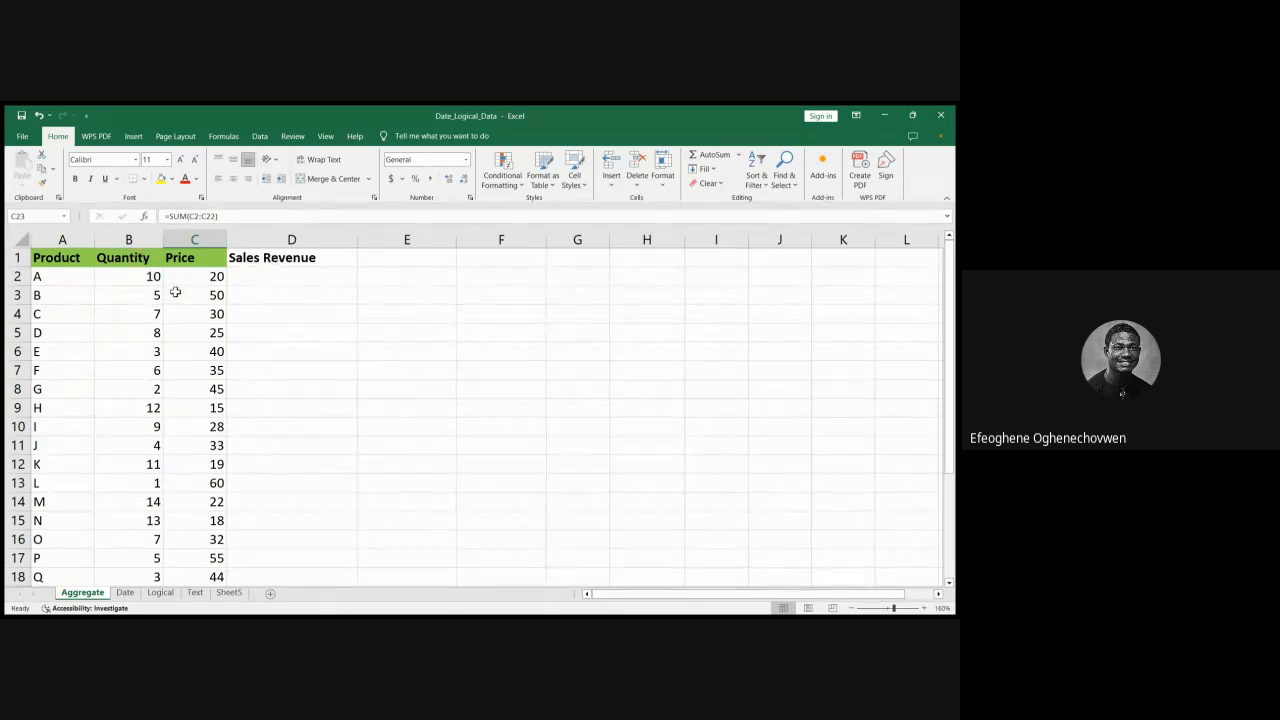
pyautogui.click(257, 281)
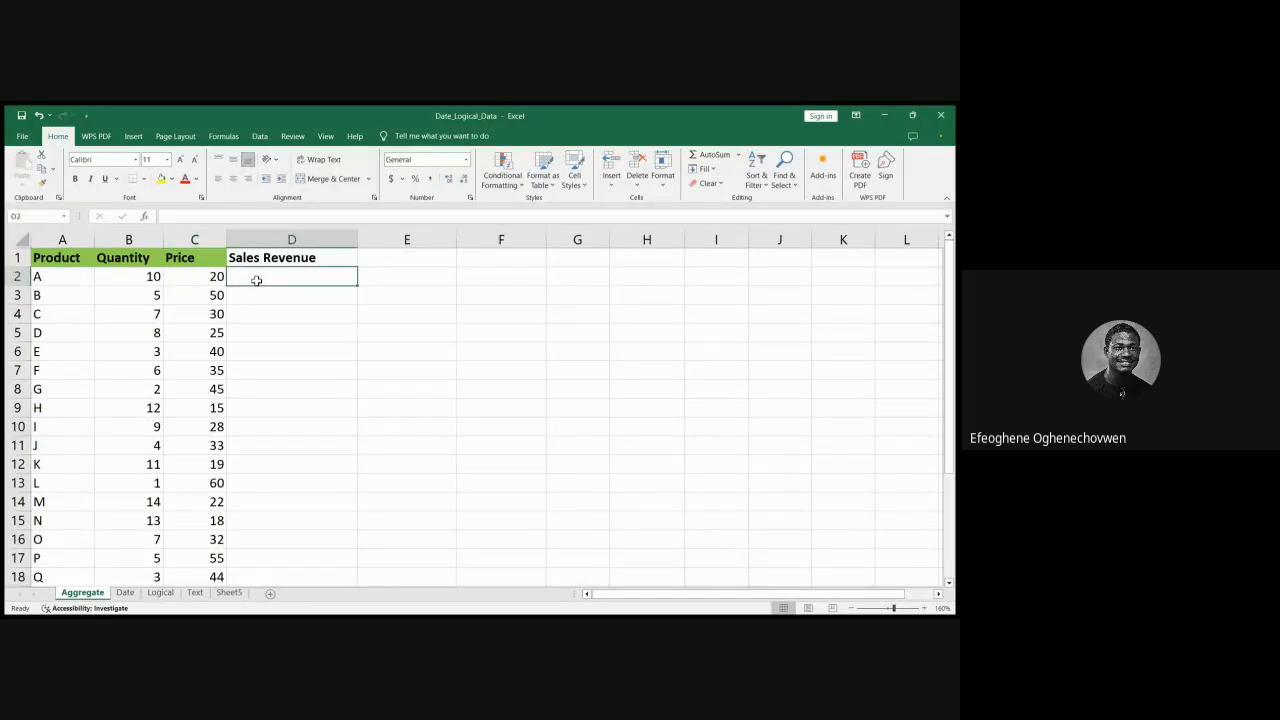
pyautogui.write('=produc')
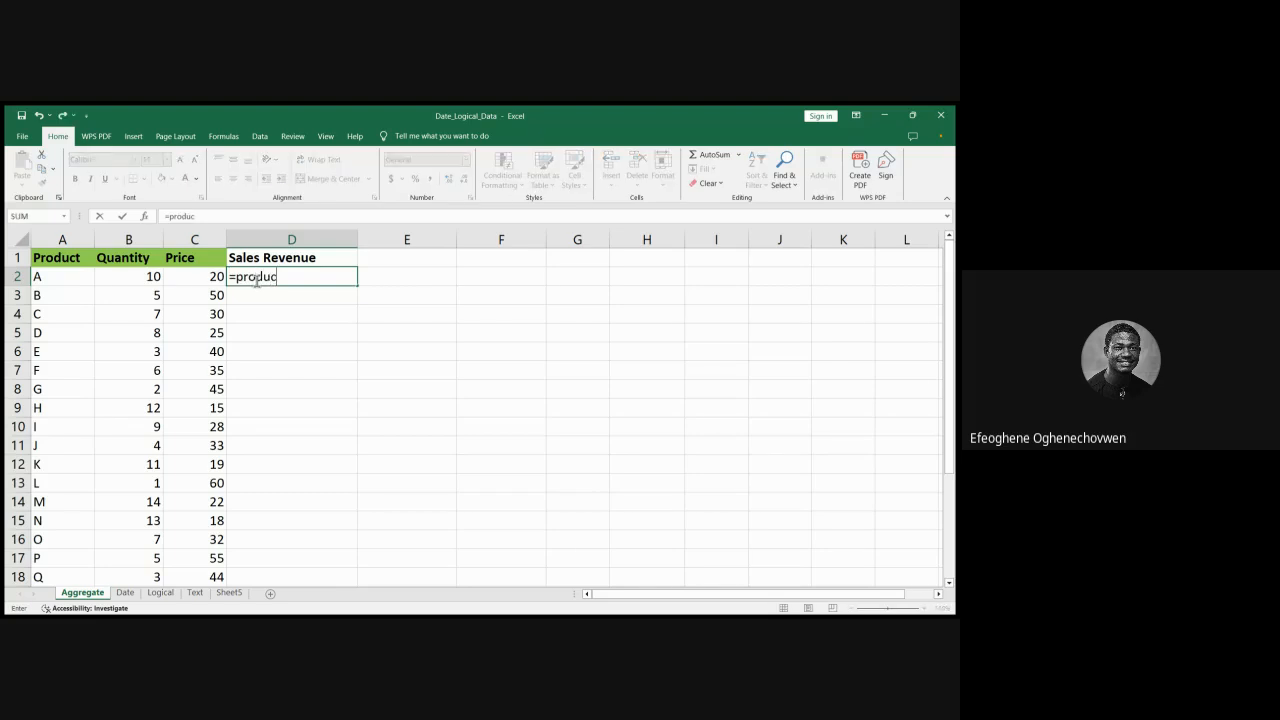
pyautogui.write('t')
pyautogui.press('Tab')
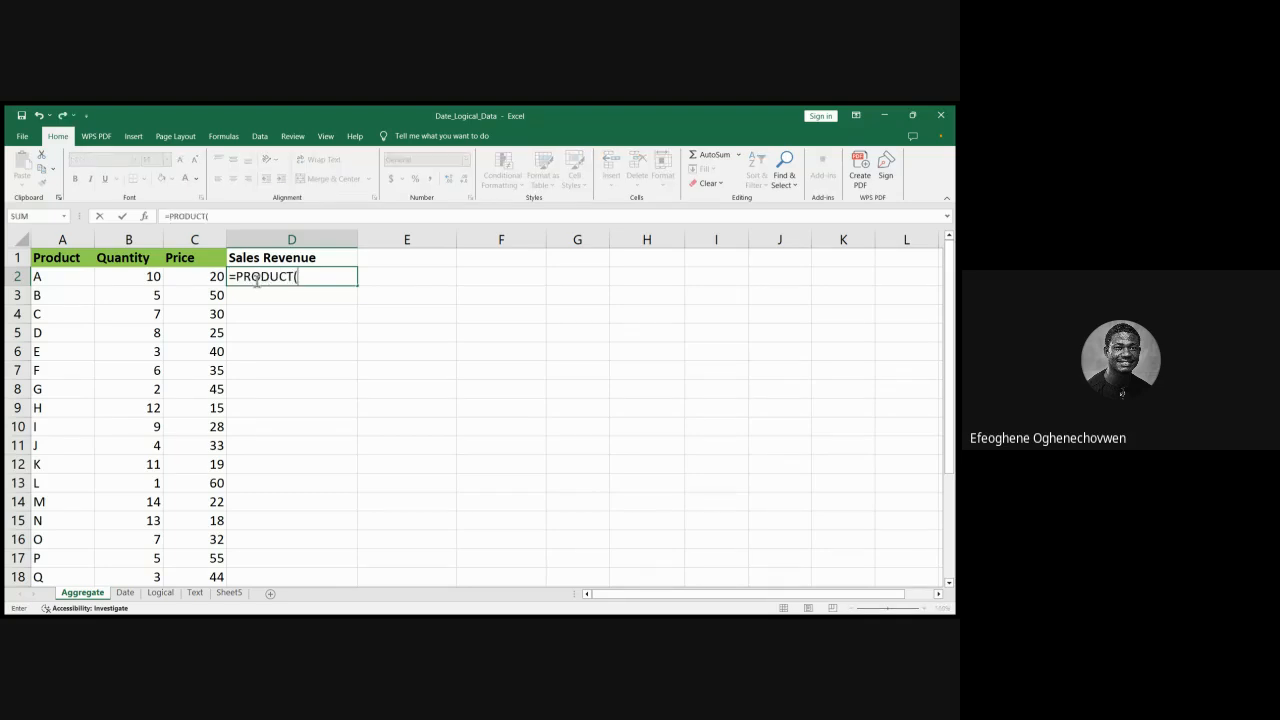
pyautogui.click(137, 279)
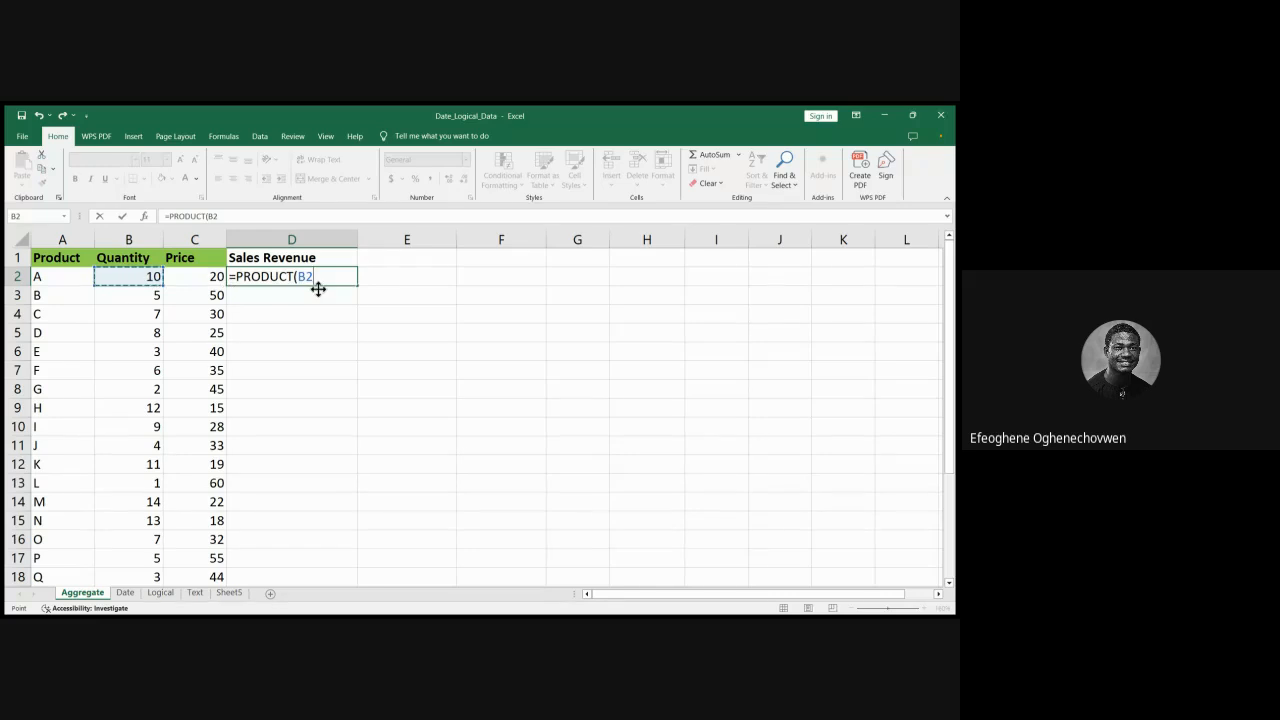
pyautogui.click(192, 279)
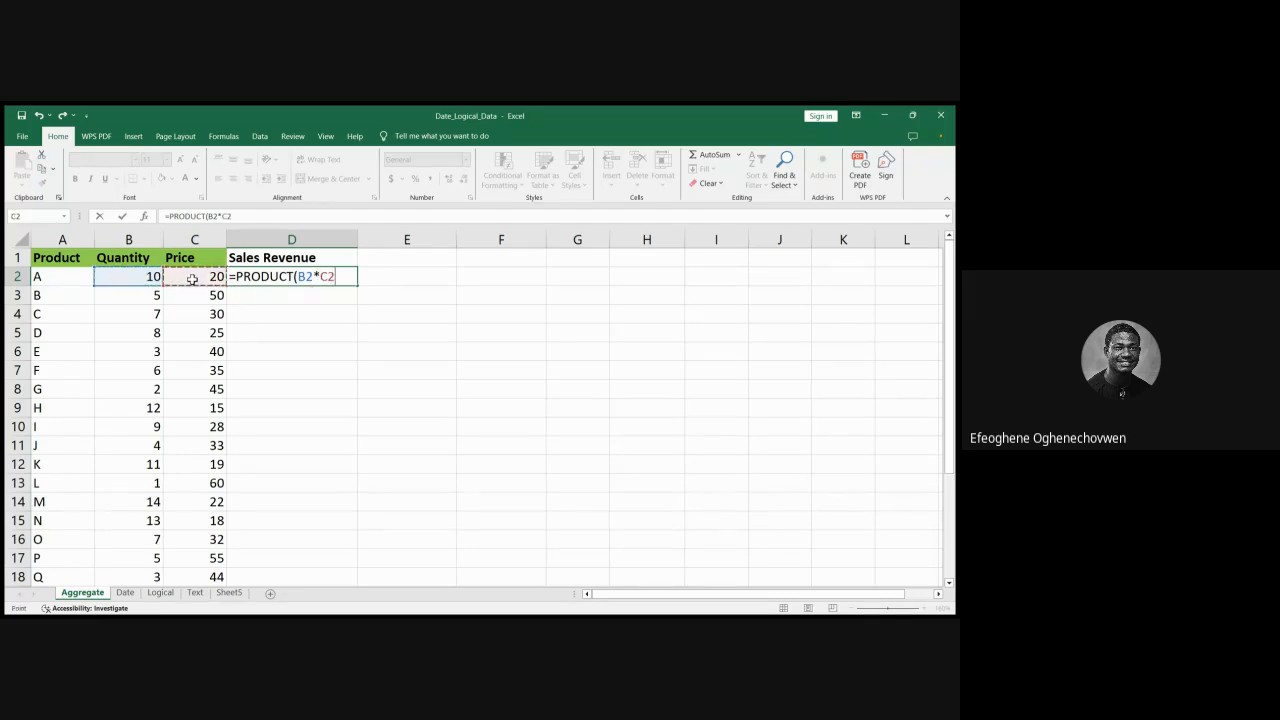
pyautogui.write(')')
pyautogui.press('Return')
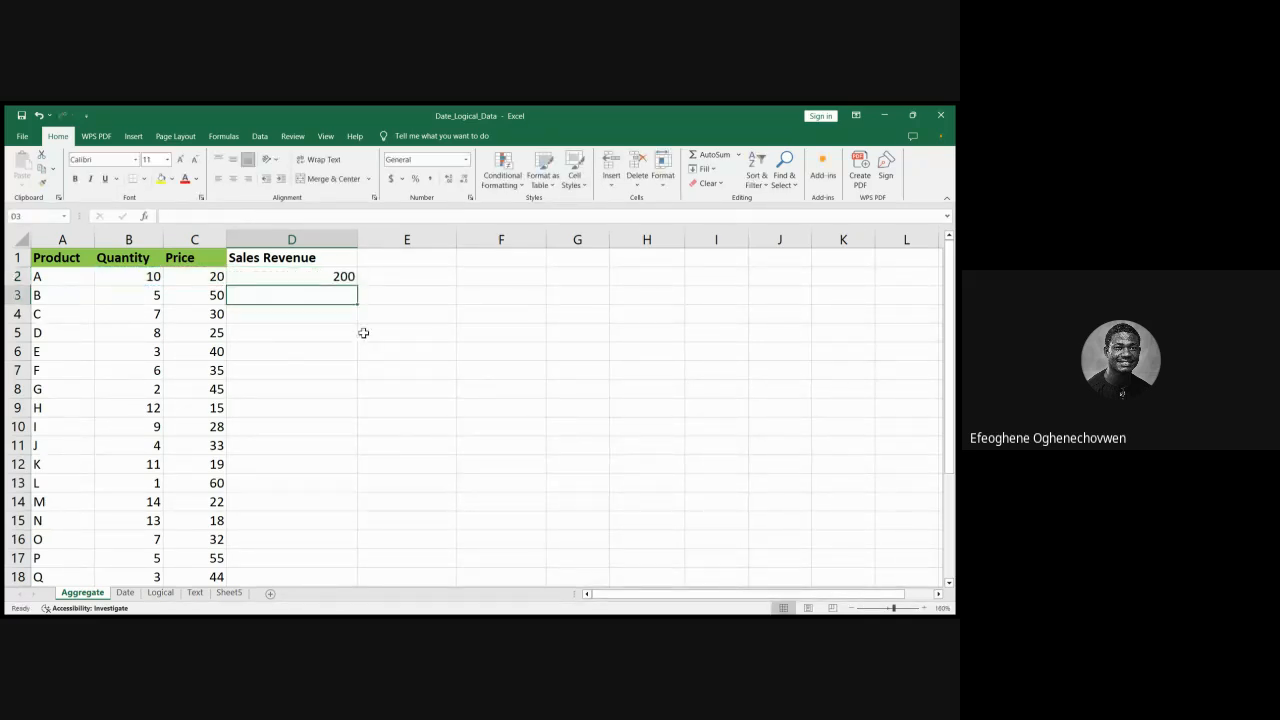
# Step: Fill the PRODUCT formula from D2 down the Sales Revenue column to the last product in row 22
pyautogui.click(352, 281)
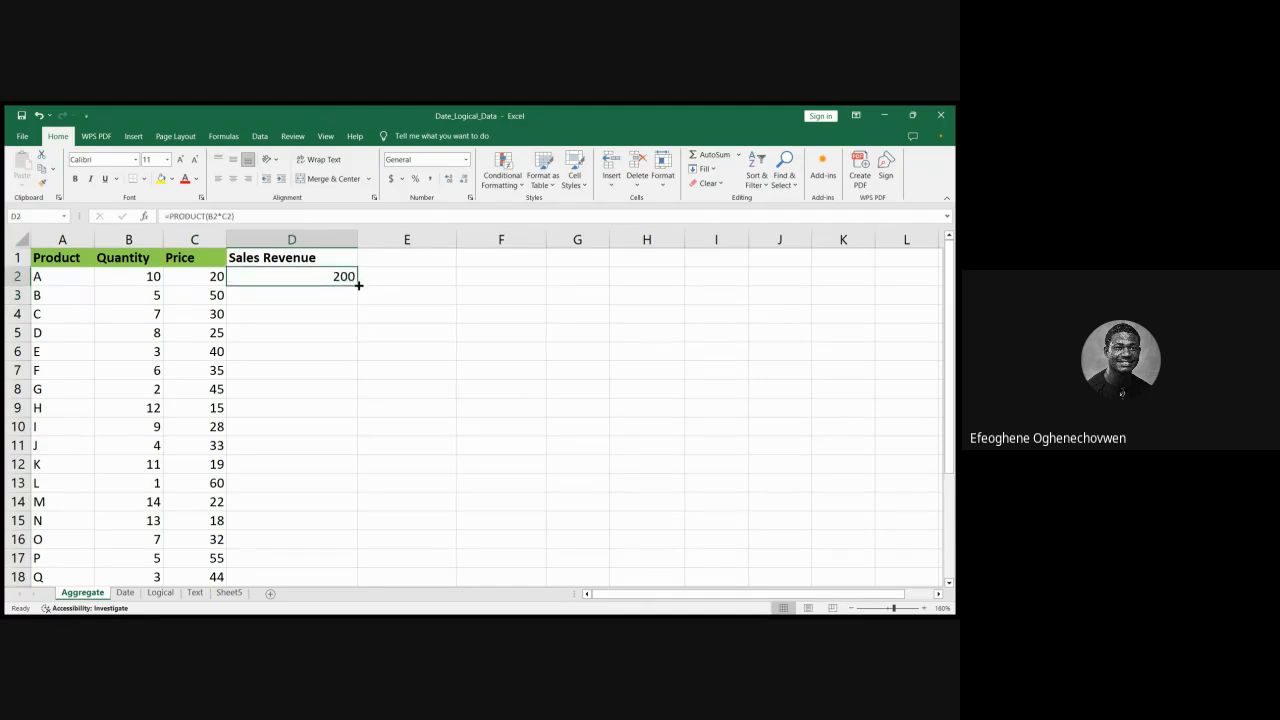
pyautogui.doubleClick(358, 285)
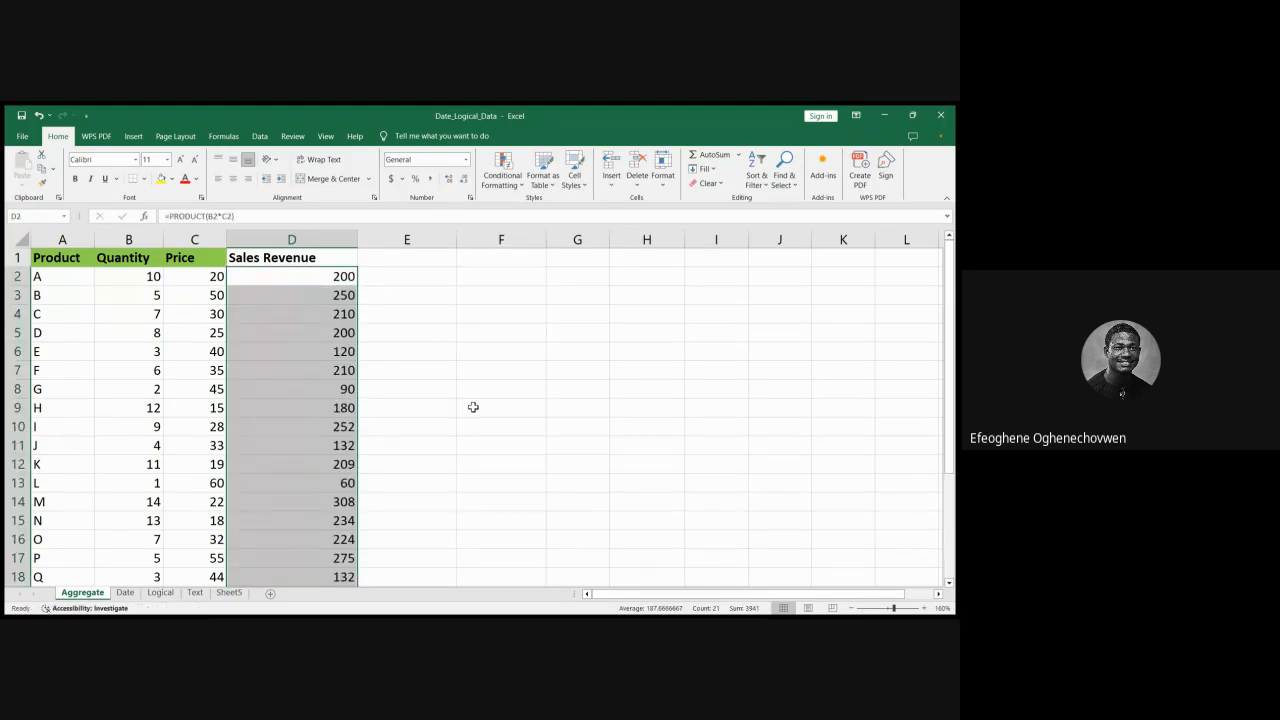
pyautogui.scroll(-3, 473, 407)
pyautogui.keyDown('ctrl'); pyautogui.scroll(-2, 473, 407); pyautogui.keyUp('ctrl')
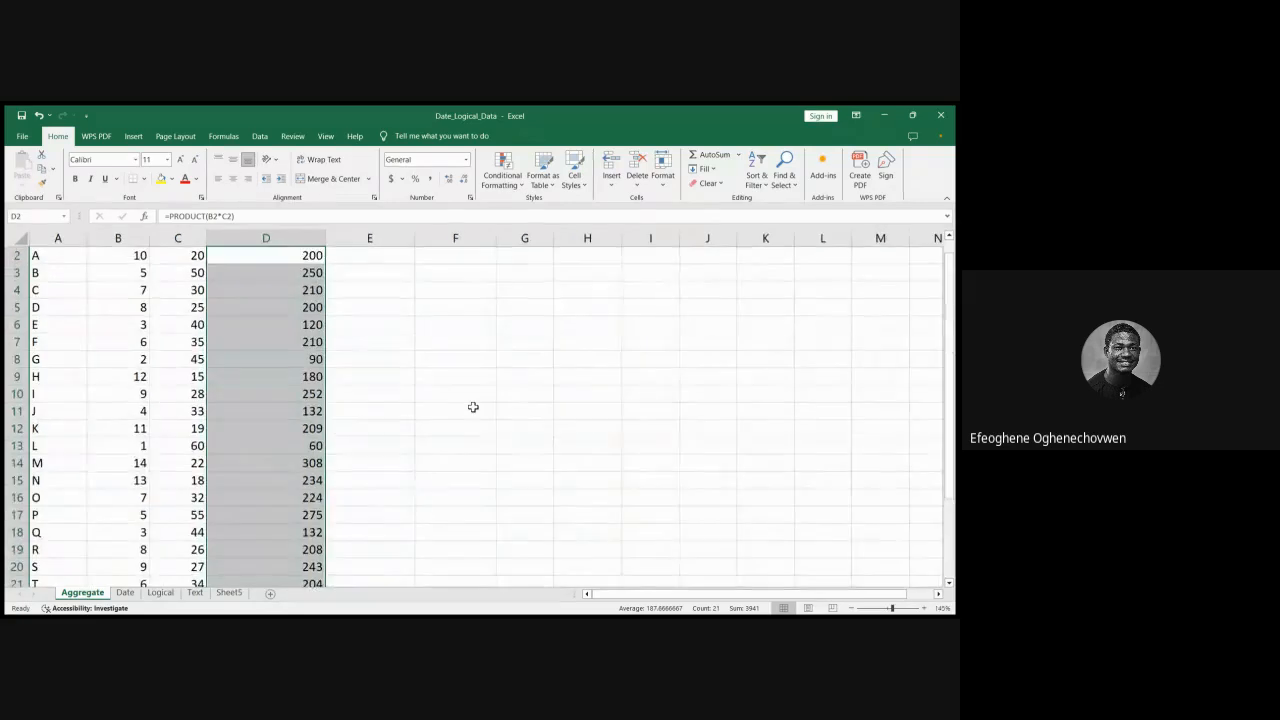
# Step: Total the Sales Revenue column in cell E20 of the Aggregate sheet with =SUM(D2:D22)
pyautogui.scroll(1, 249, 434)
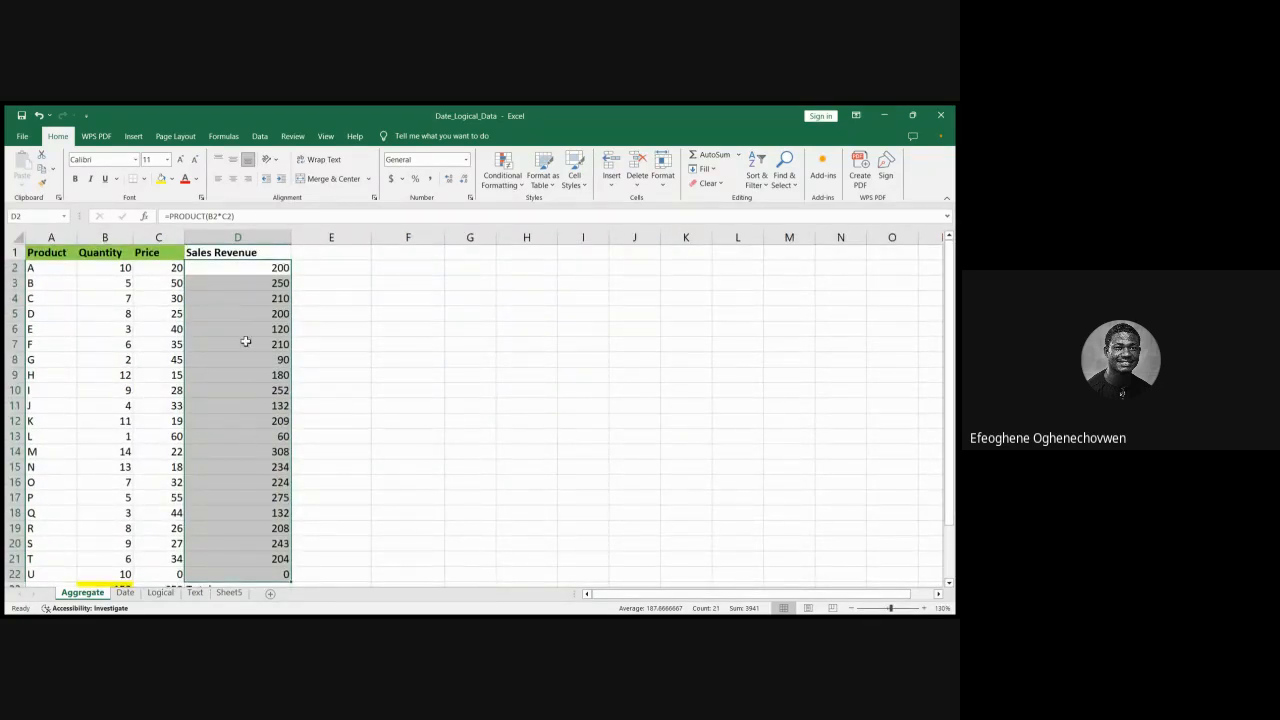
pyautogui.scroll(-1, 354, 474)
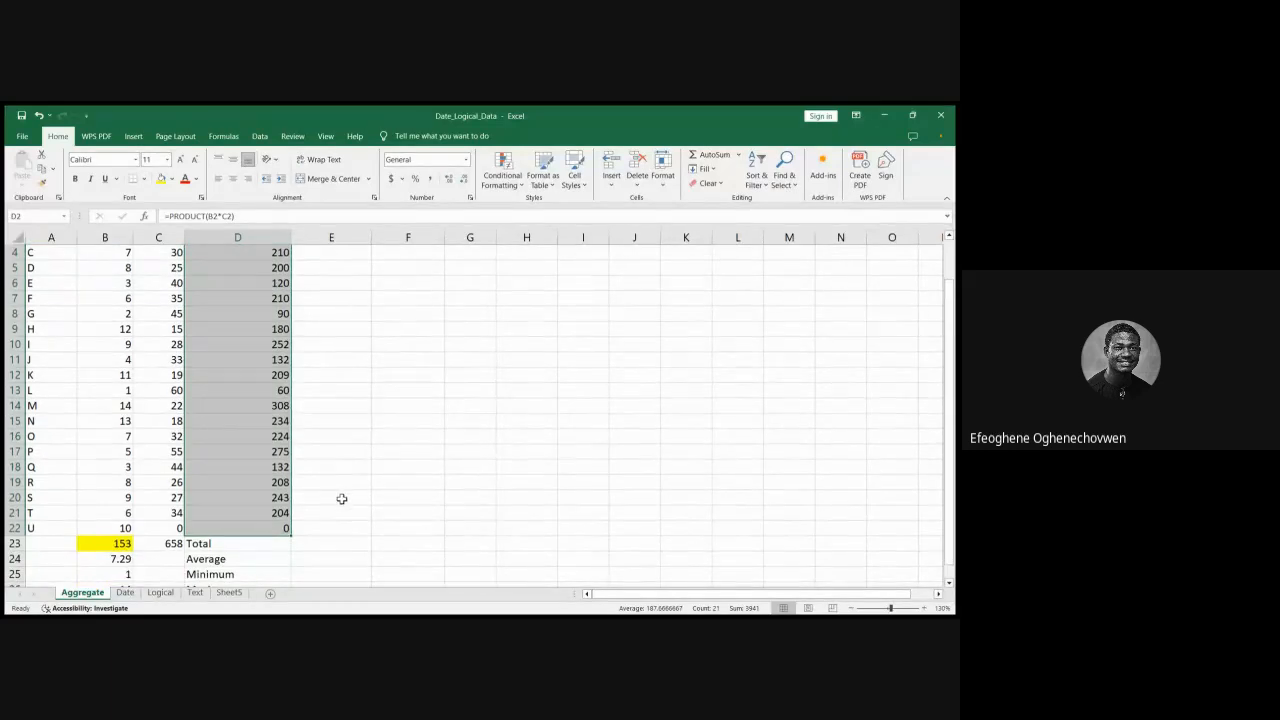
pyautogui.click(342, 498)
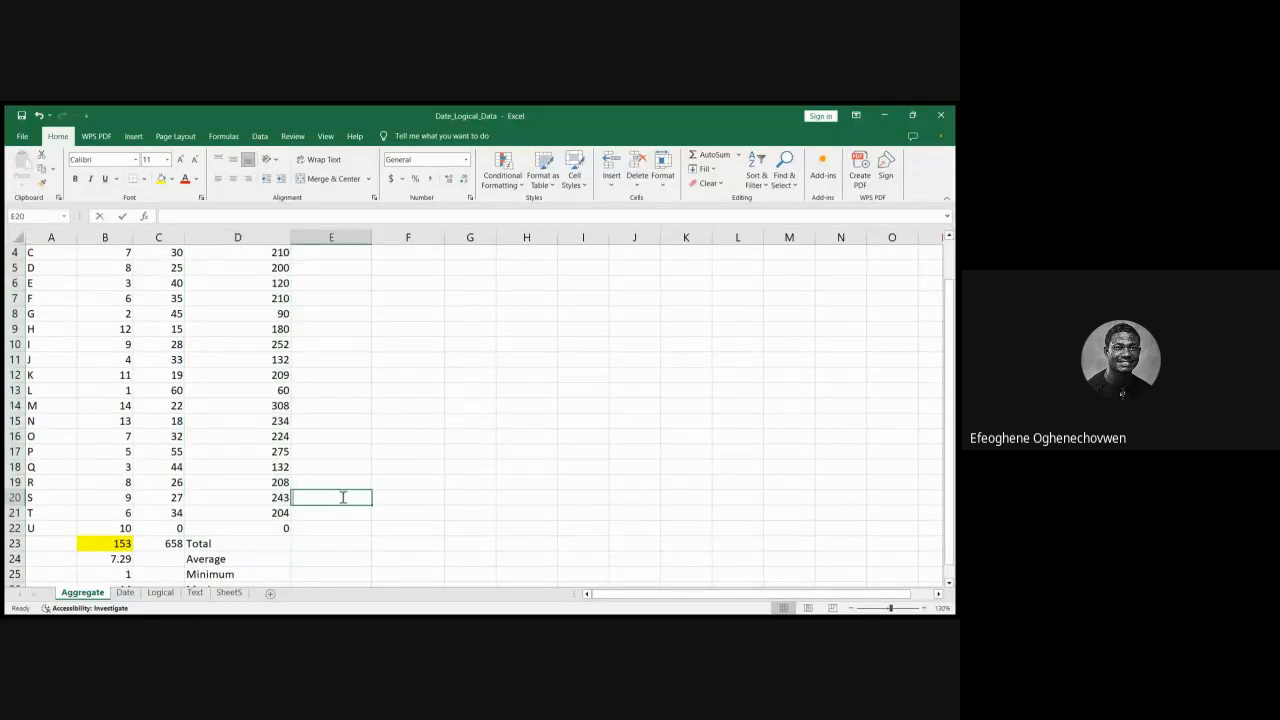
pyautogui.write('su')
pyautogui.write('s')
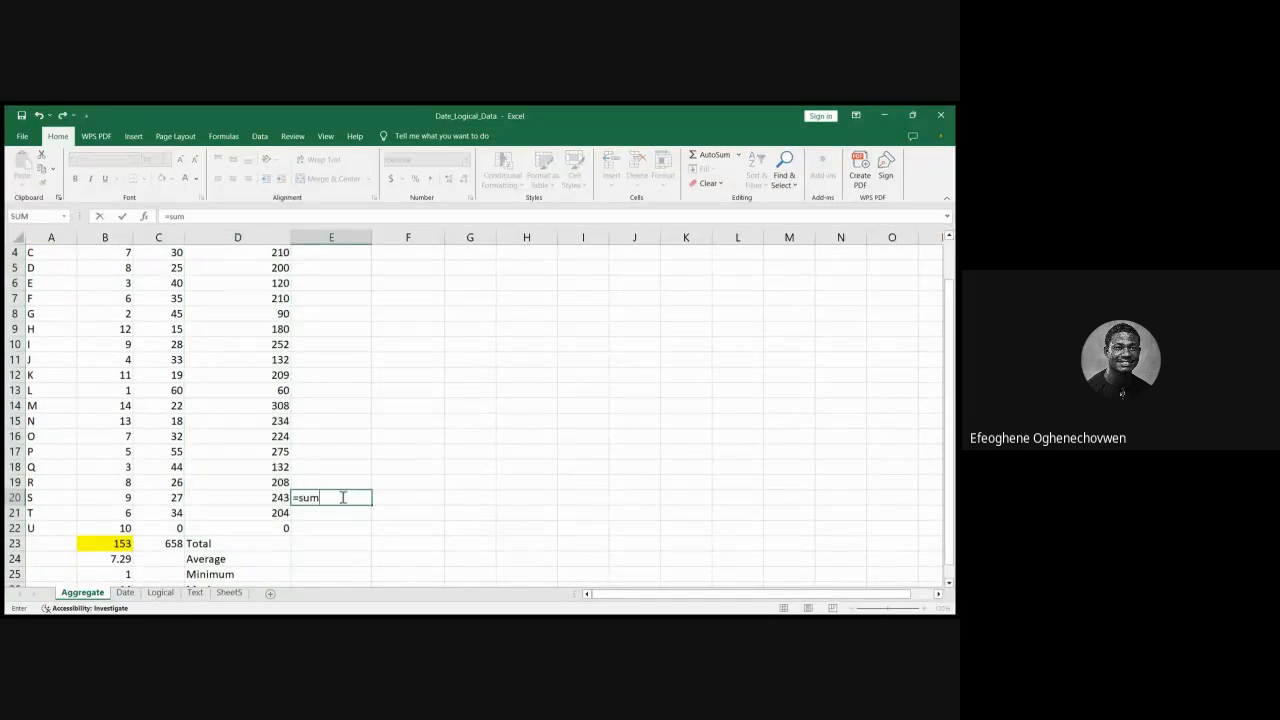
pyautogui.write('um')
pyautogui.press('Tab')
pyautogui.scroll(1, 240, 327)
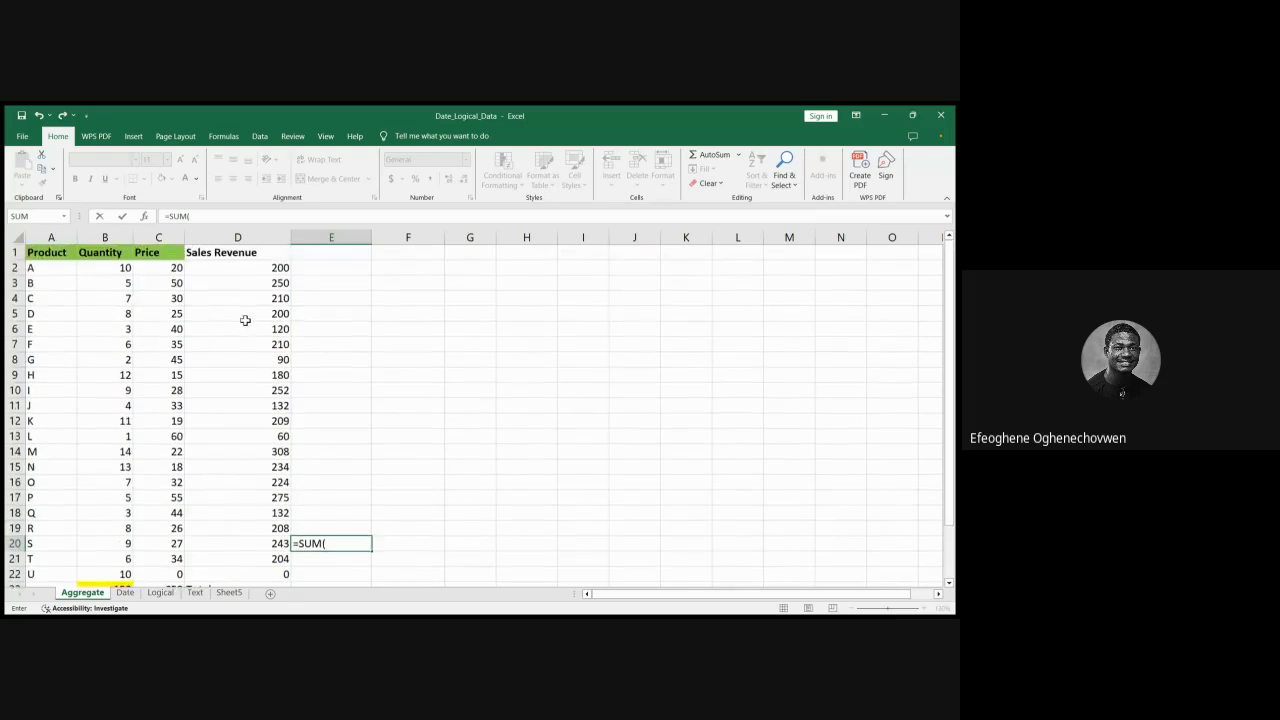
pyautogui.moveTo(263, 267); pyautogui.dragTo(263, 570)
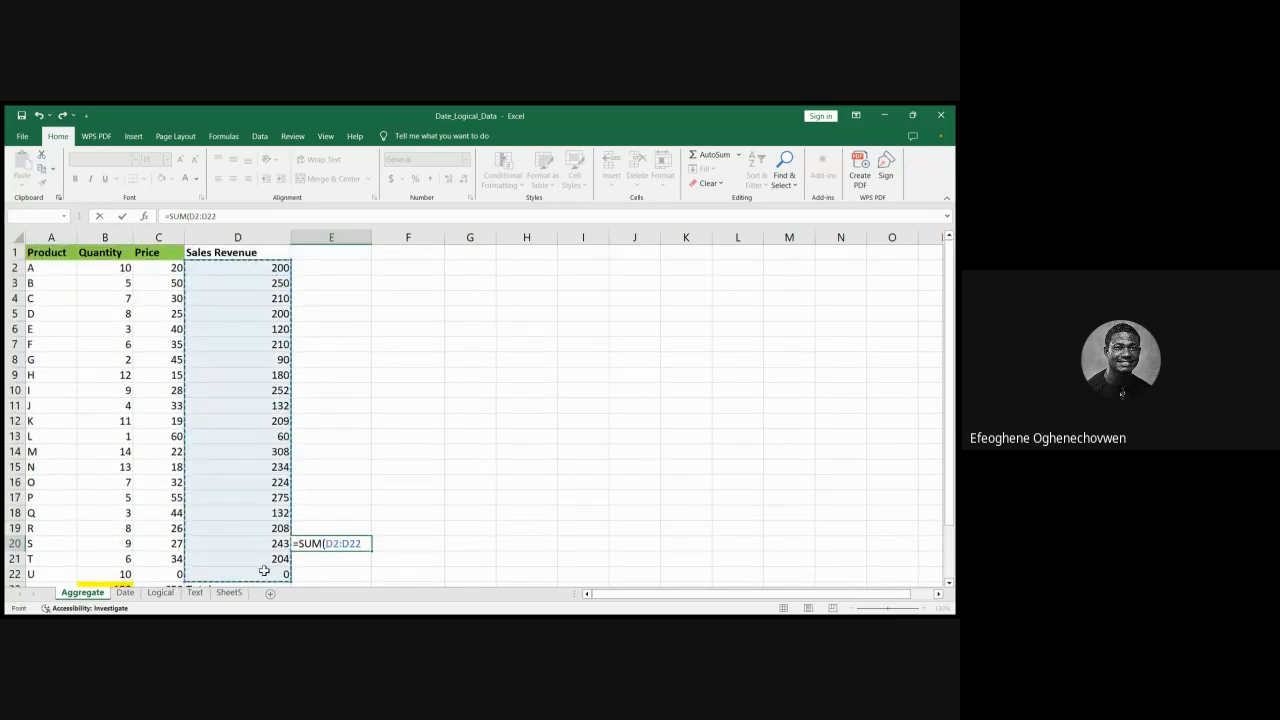
pyautogui.write(')')
pyautogui.press('Return')
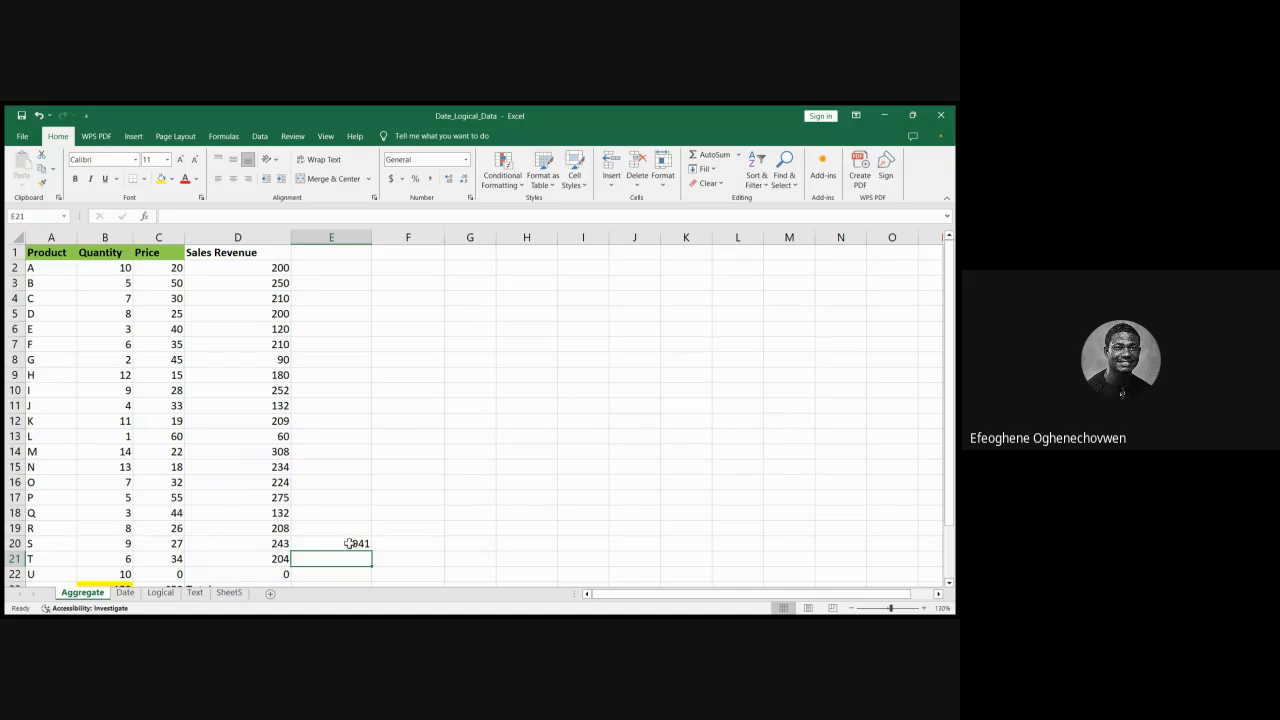
pyautogui.click(404, 543)
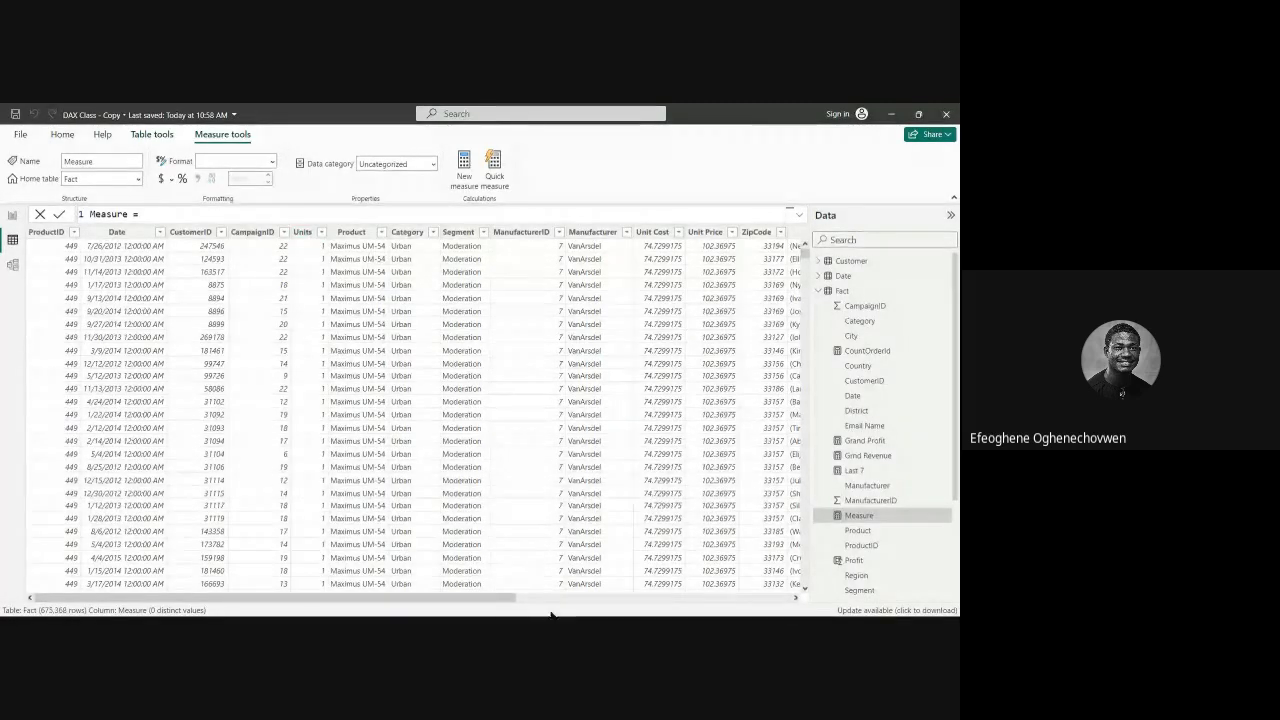
# Step: Back in Power BI, go to the Aggregate report page, move the Grnd Revenue card up slightly and reduce its height
pyautogui.moveTo(512, 597); pyautogui.dragTo(686, 602)
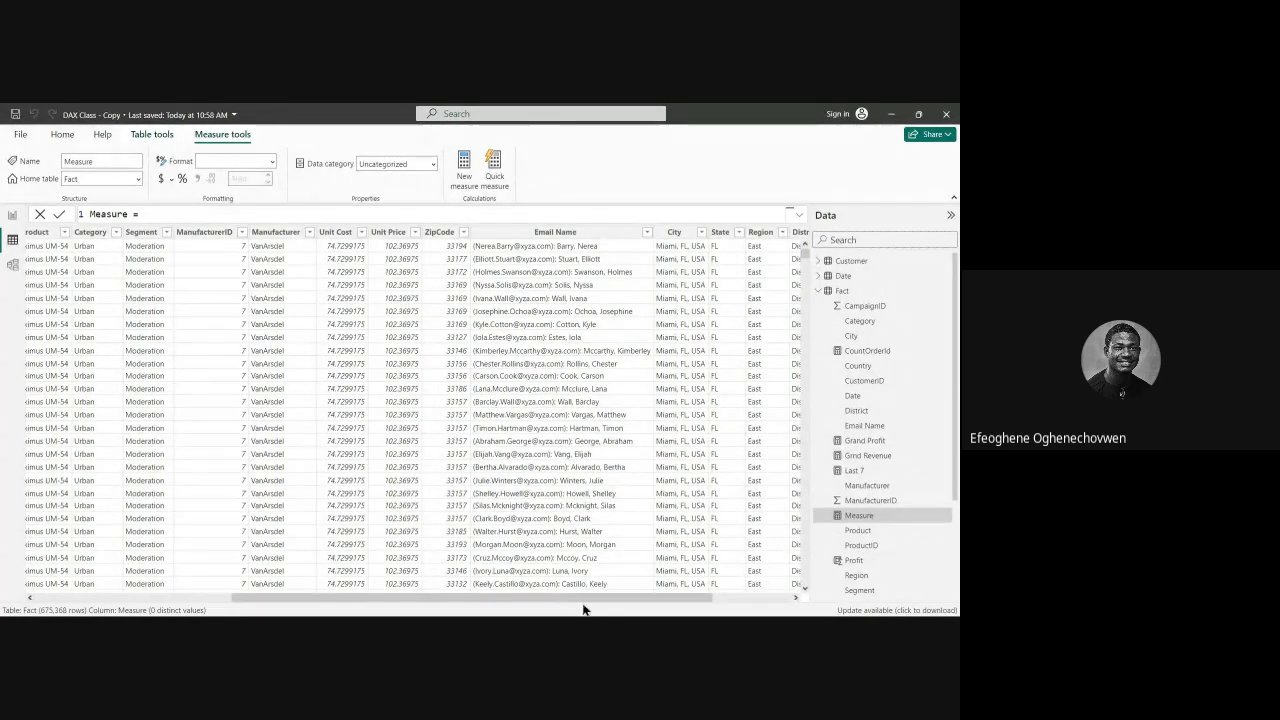
pyautogui.moveTo(583, 600); pyautogui.dragTo(524, 600)
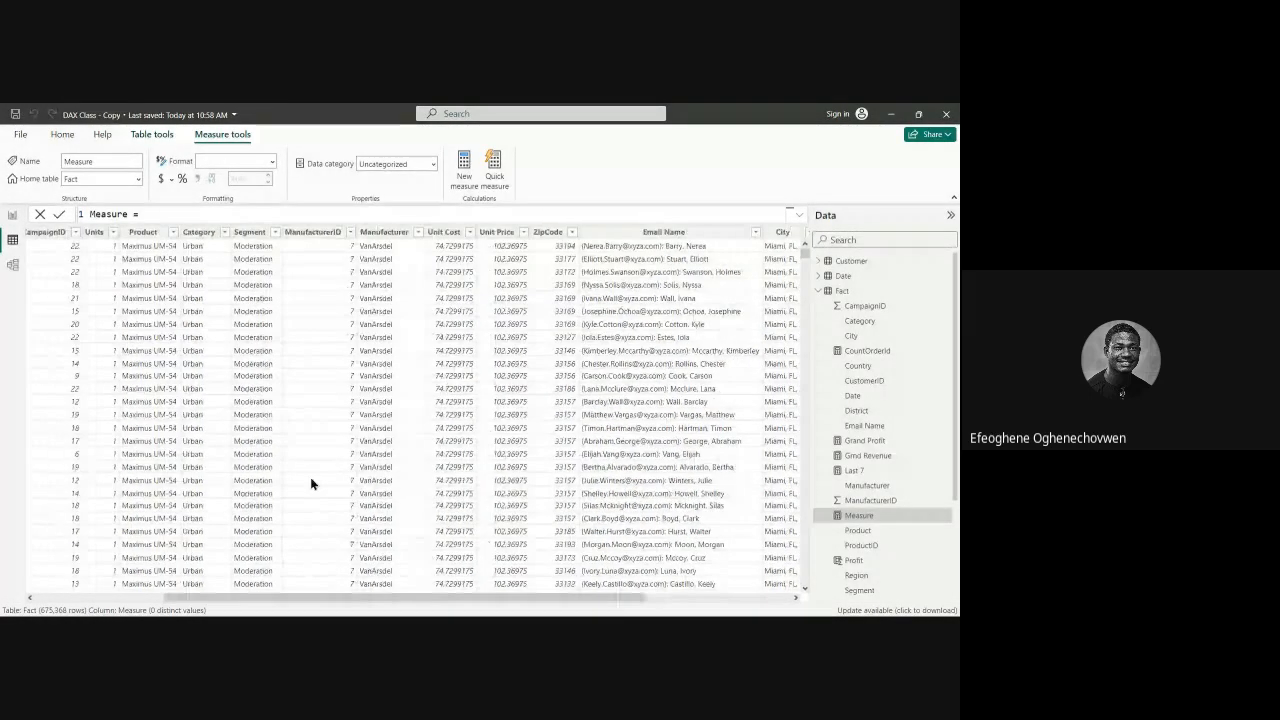
pyautogui.click(11, 215)
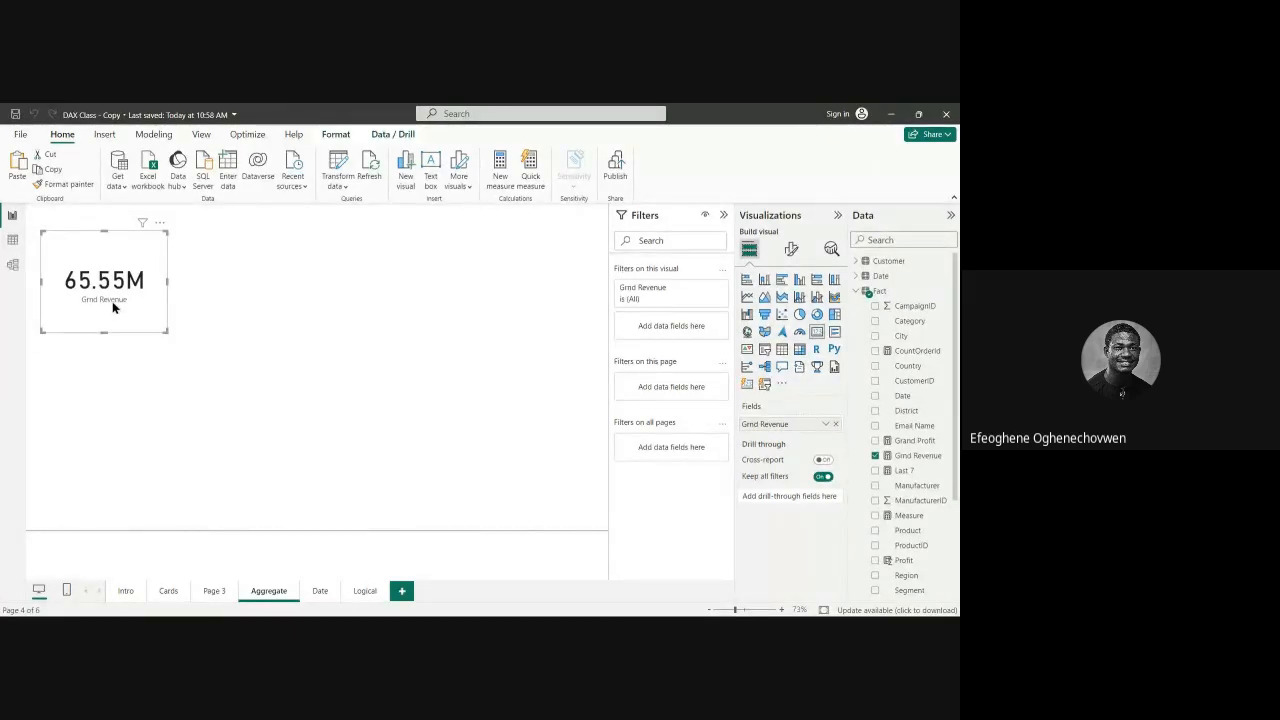
pyautogui.moveTo(112, 303); pyautogui.dragTo(109, 294)
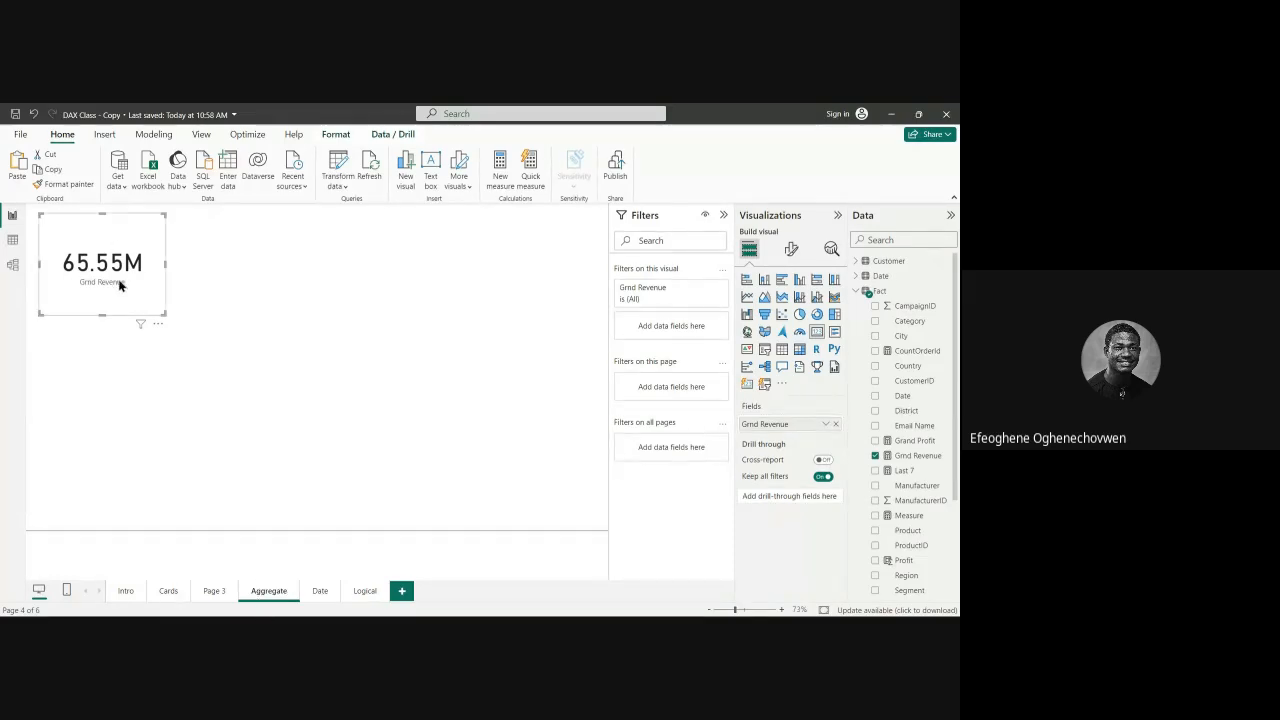
pyautogui.moveTo(108, 317); pyautogui.dragTo(108, 300)
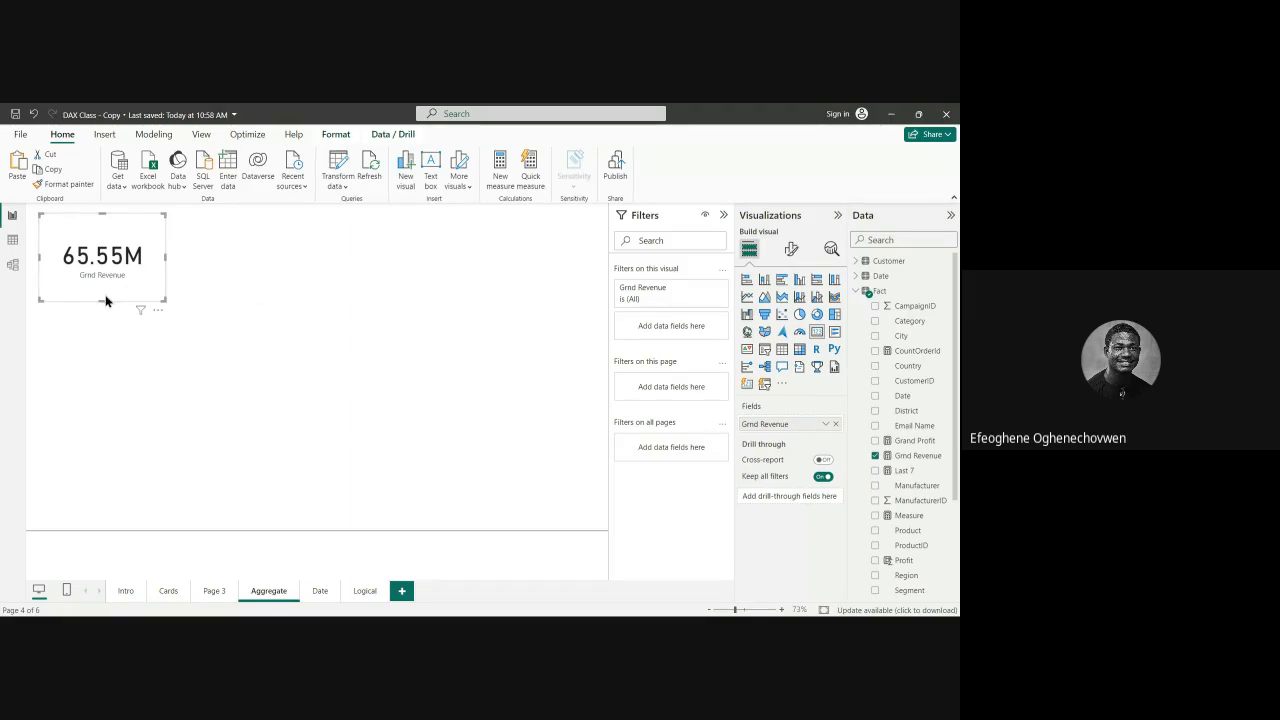
pyautogui.click(313, 313)
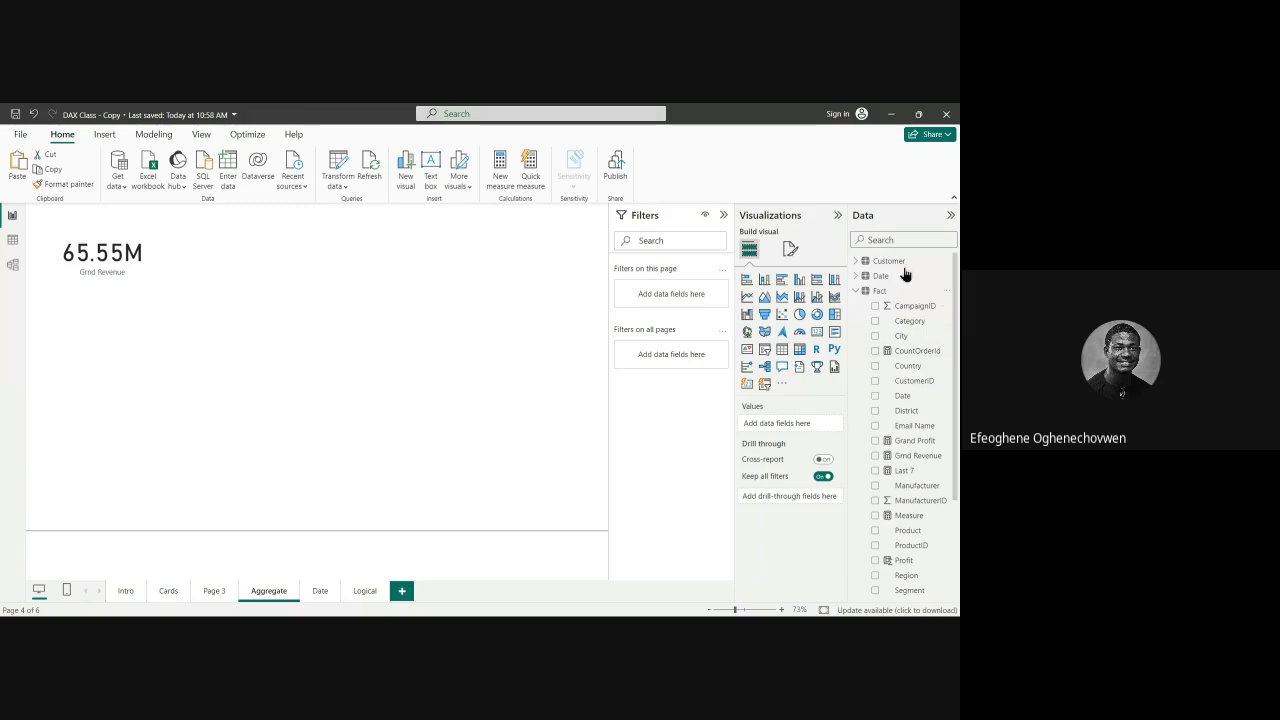
# Step: Create a measure on the Fact table with the formula Grnd Profit = SUM('Fact'[Profit])
pyautogui.rightClick(878, 292)
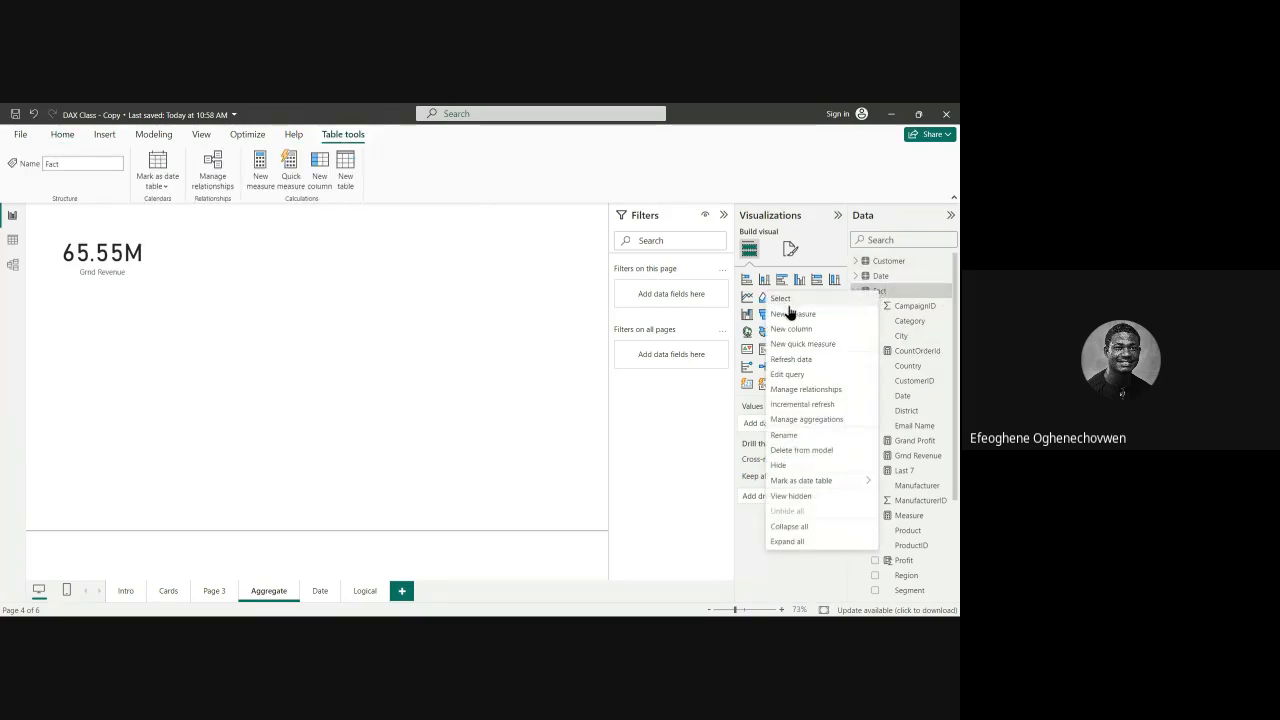
pyautogui.press('Escape')
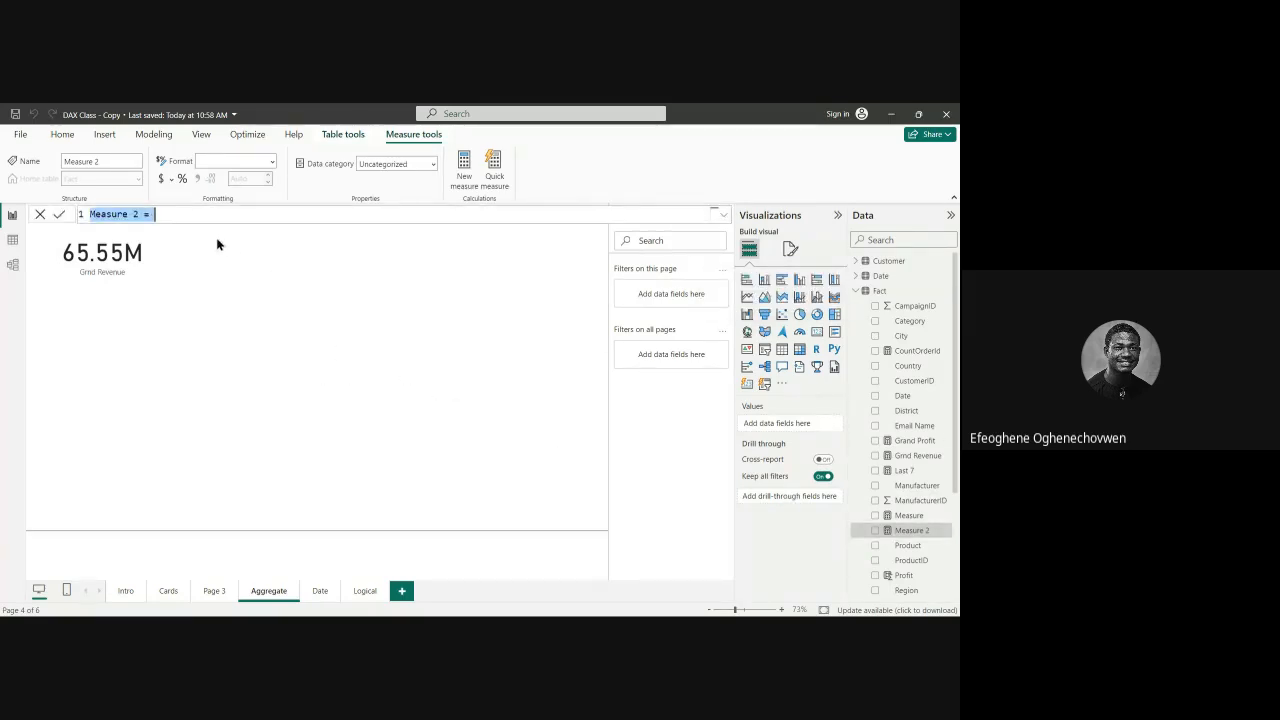
pyautogui.press('BackSpace')
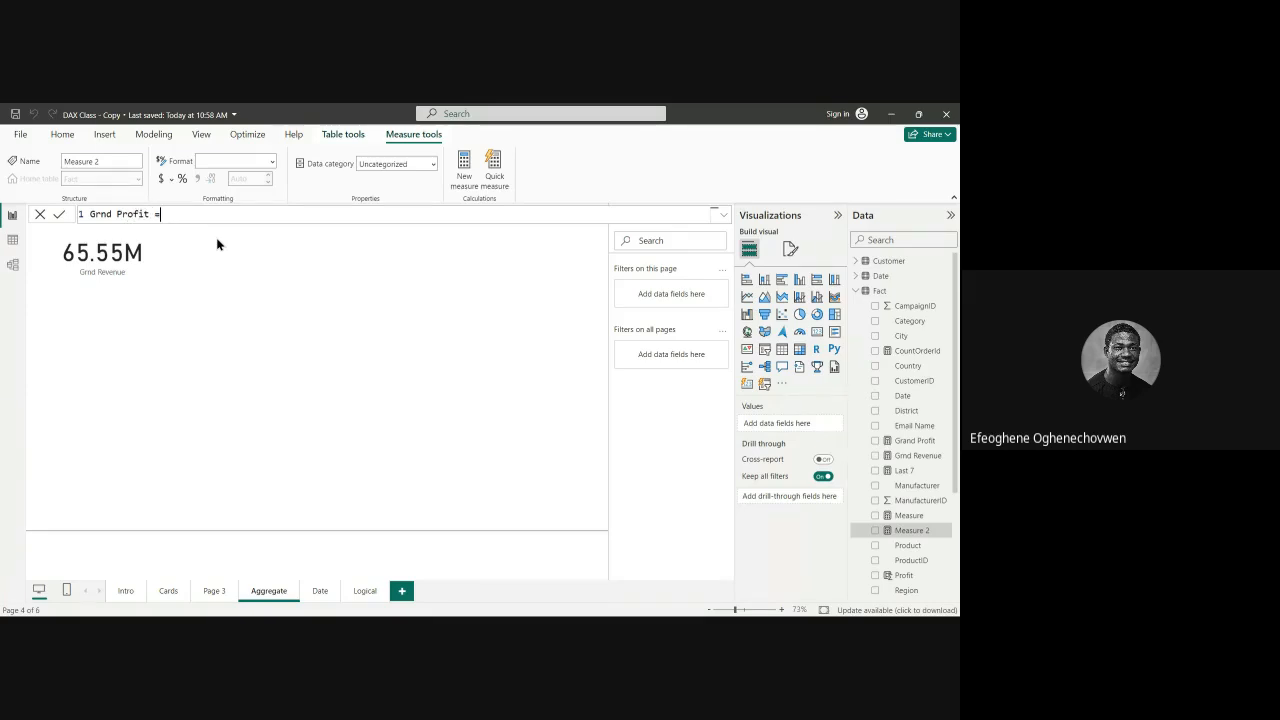
pyautogui.write('= sum')
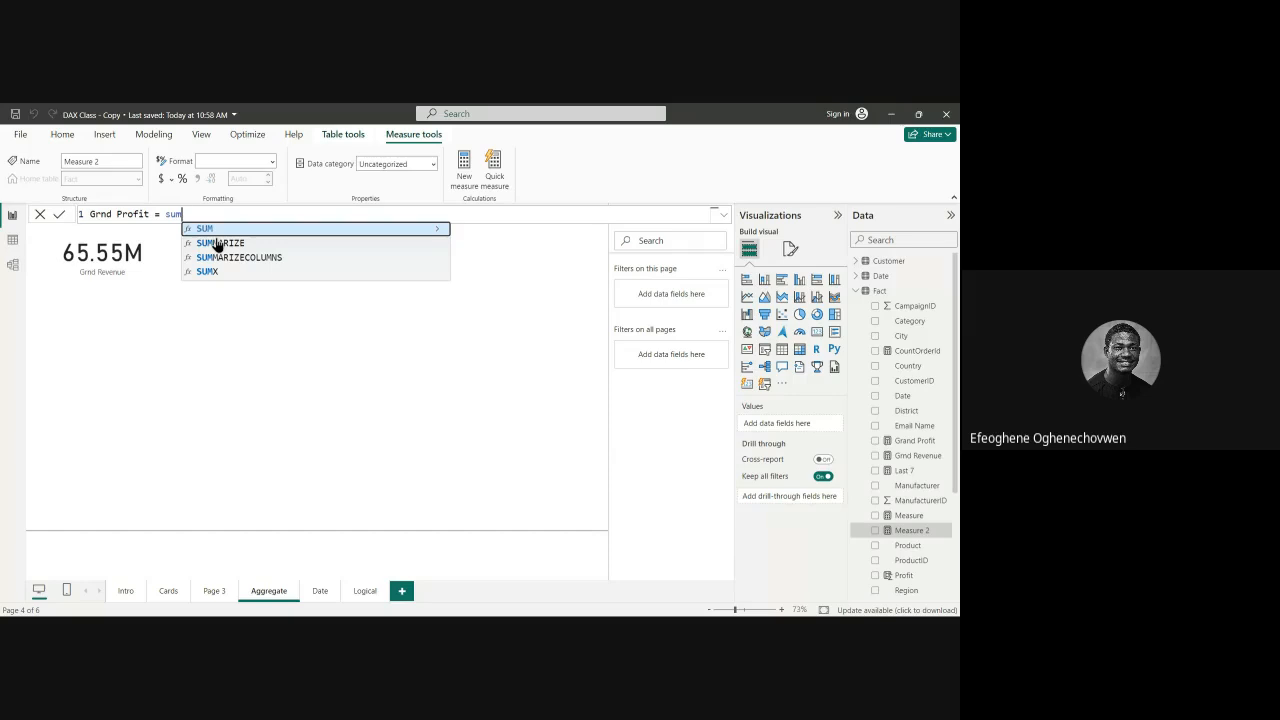
pyautogui.press('Tab')
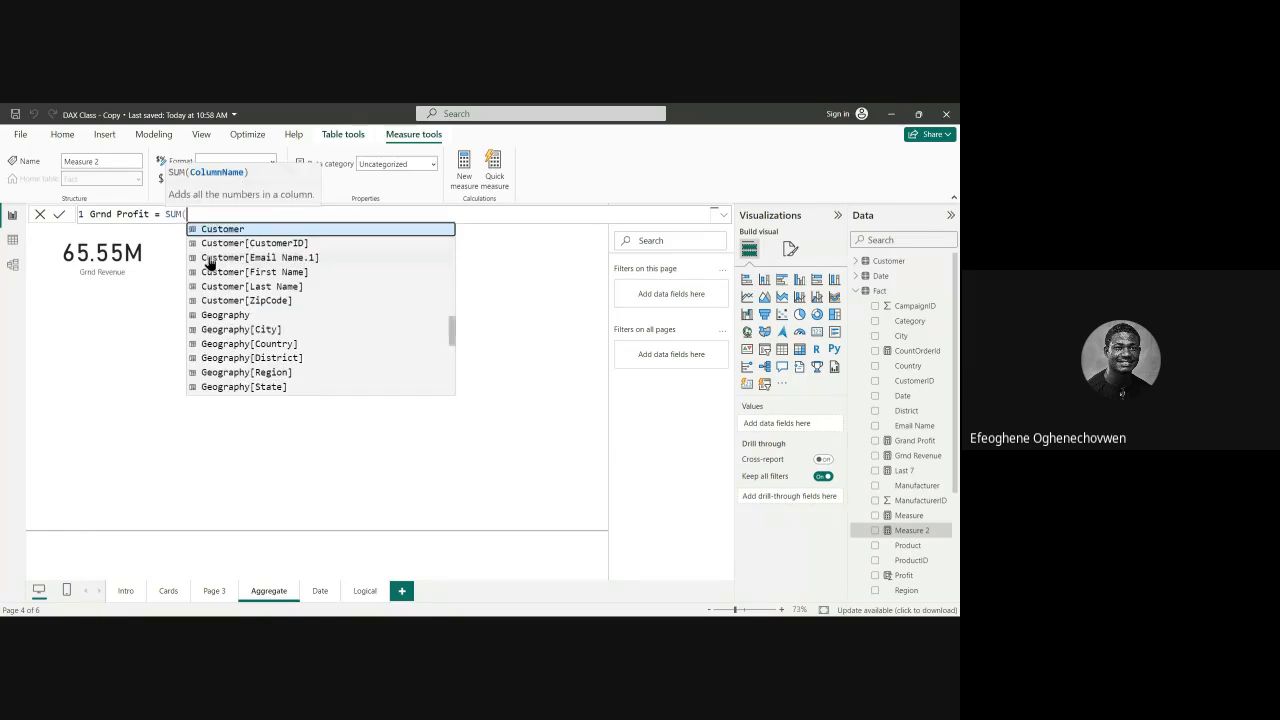
pyautogui.scroll(-10, 277, 295)
pyautogui.scroll(10, 277, 310)
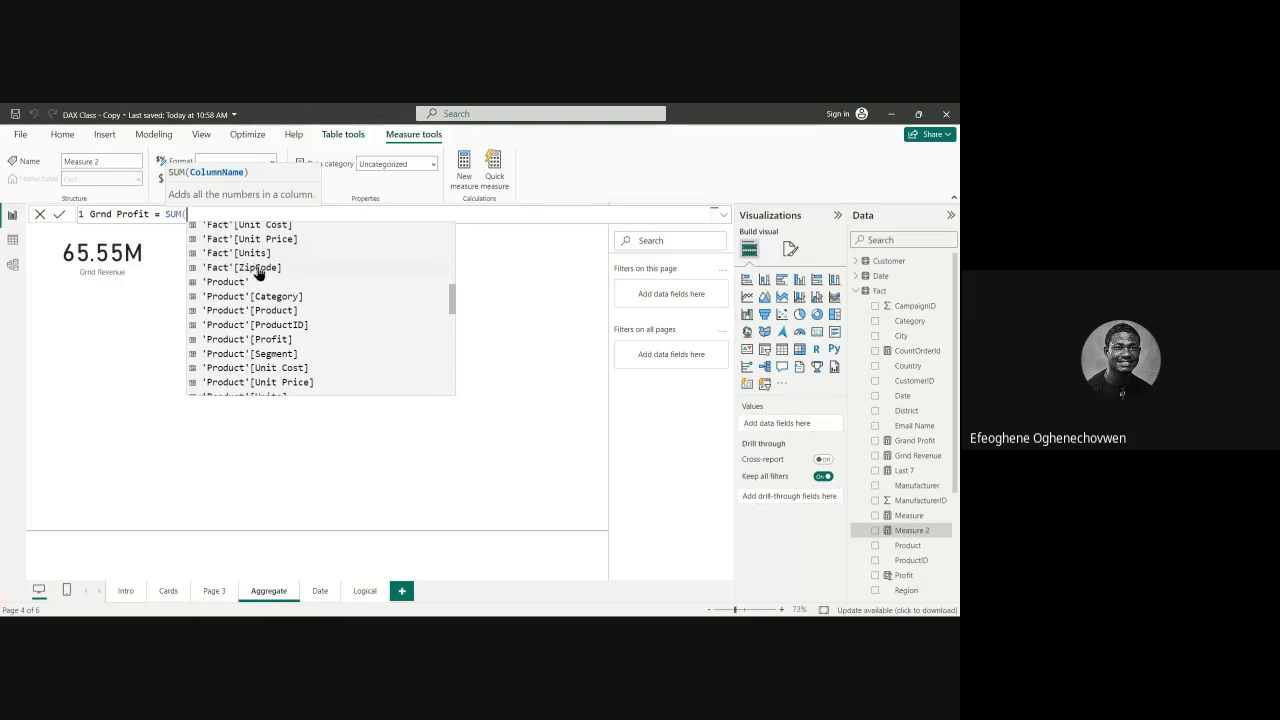
pyautogui.scroll(2, 248, 270)
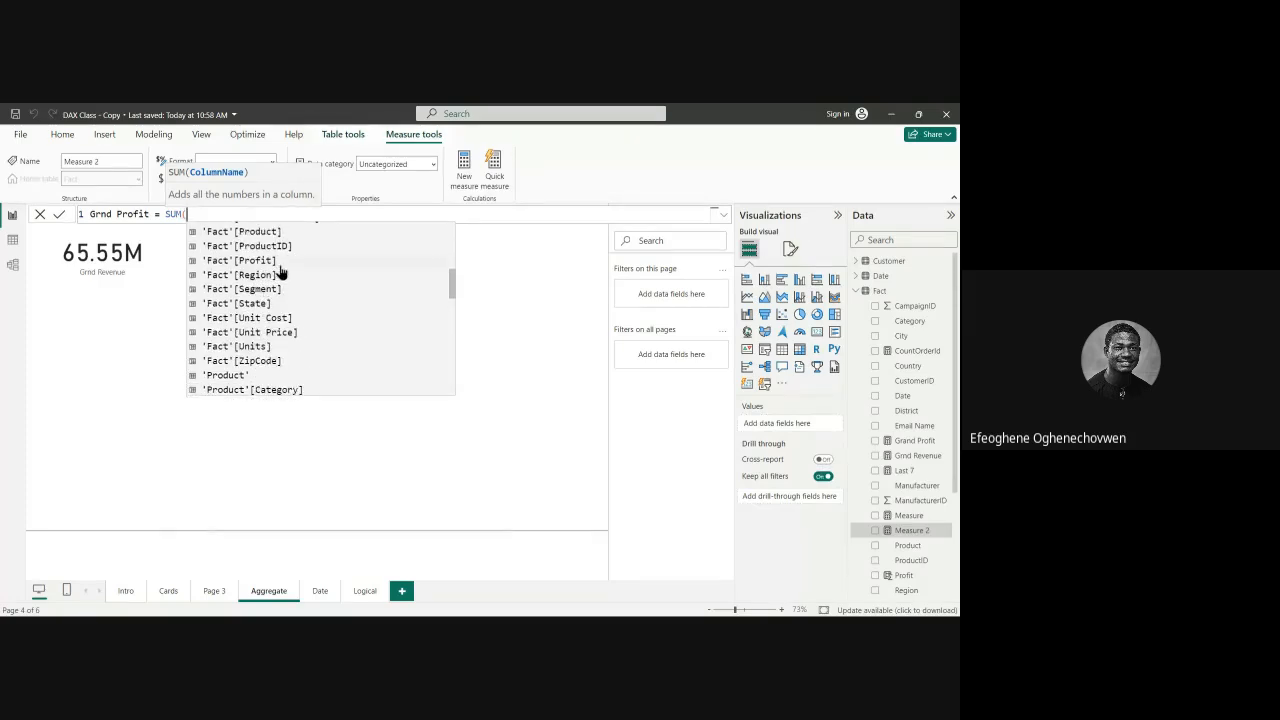
pyautogui.click(272, 264)
pyautogui.write(')')
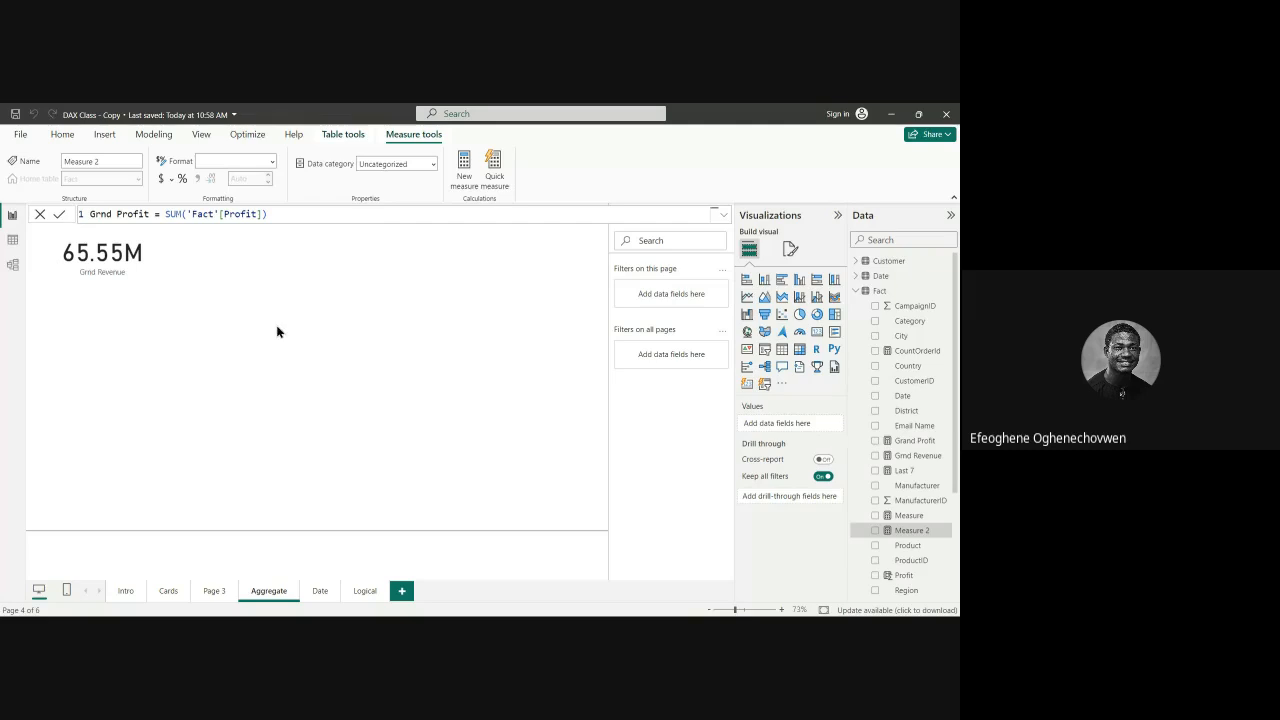
pyautogui.press('Return')
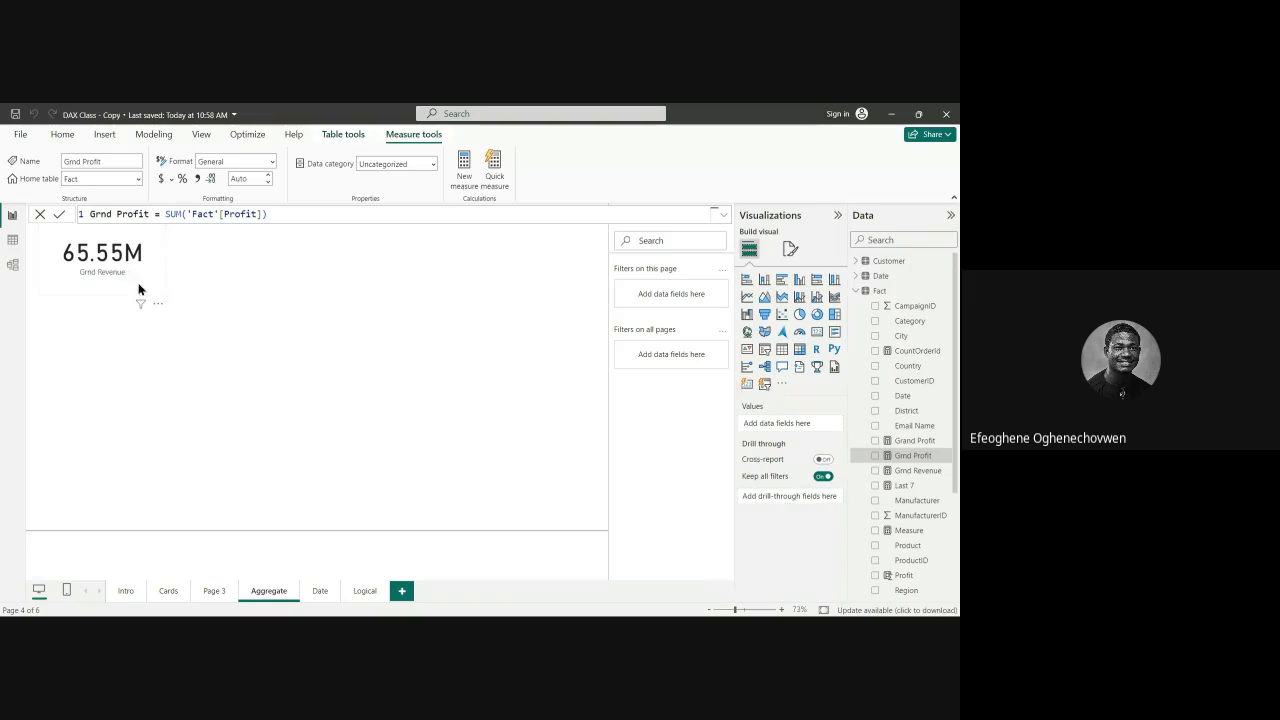
# Step: Shift the Grnd Revenue card inward on the Aggregate page and remove the broken Sumx card
pyautogui.click(249, 325)
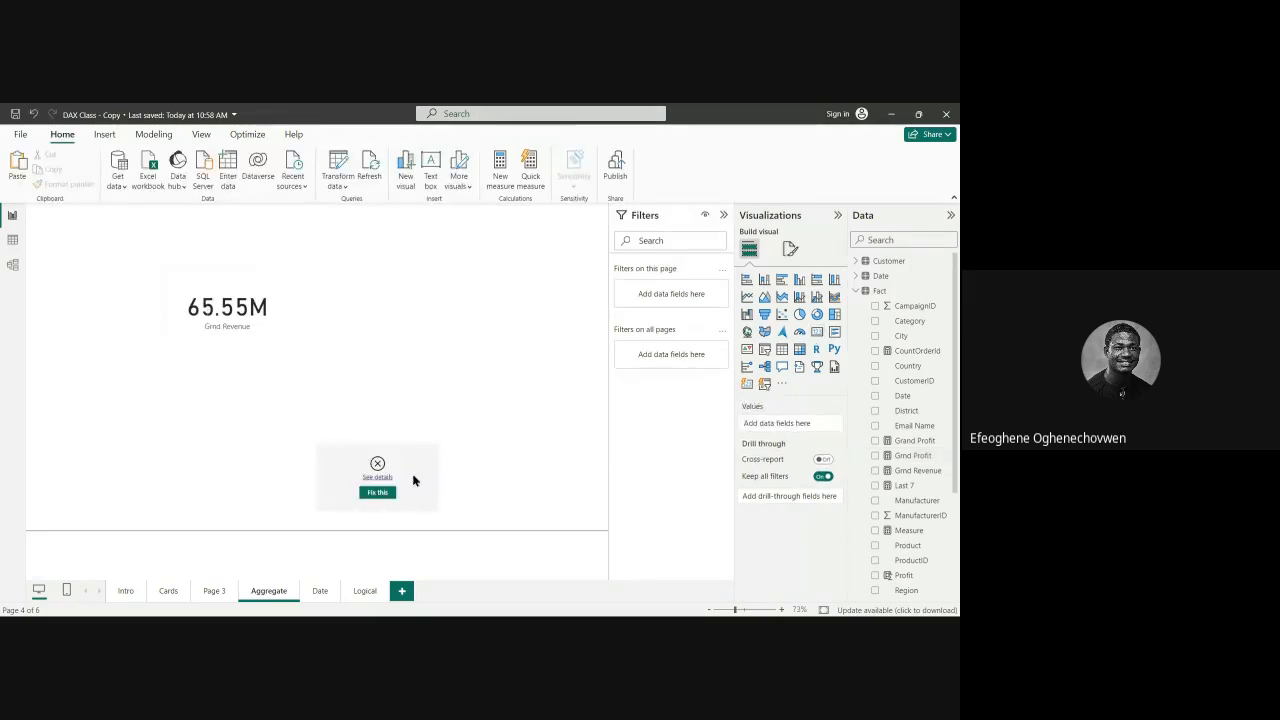
pyautogui.moveTo(416, 492); pyautogui.dragTo(448, 384)
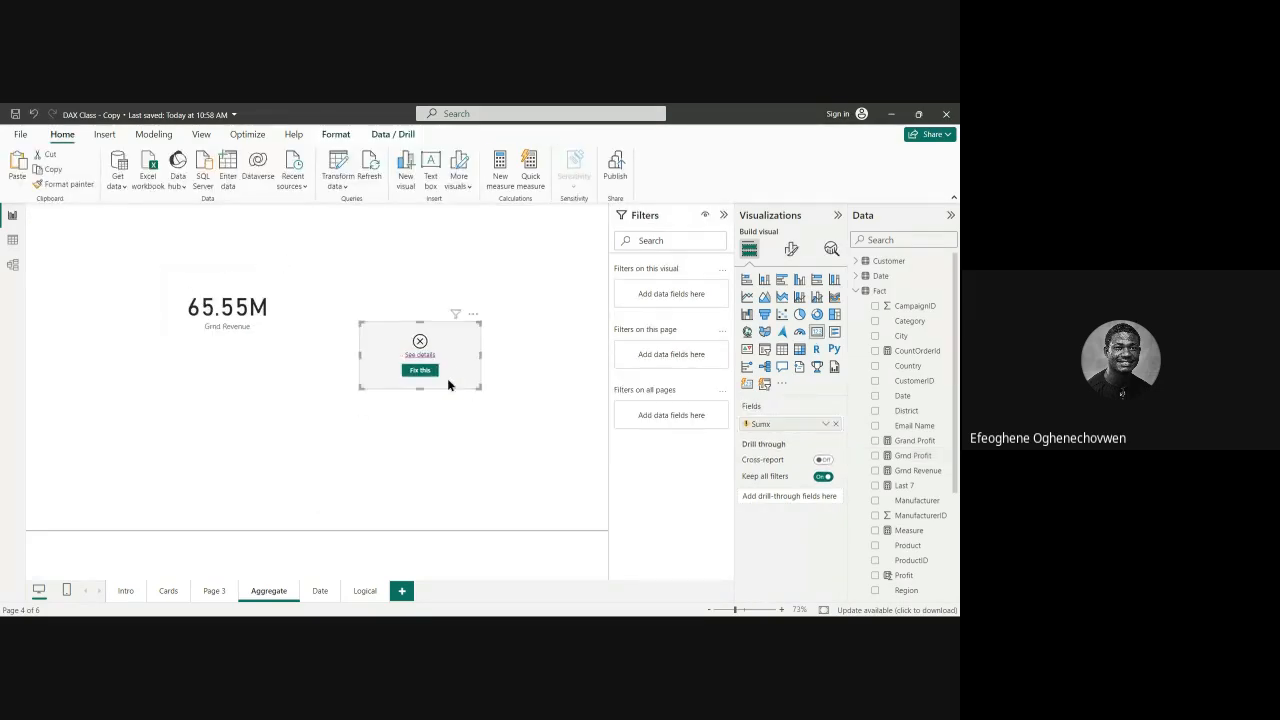
pyautogui.click(473, 314)
pyautogui.click(500, 345)
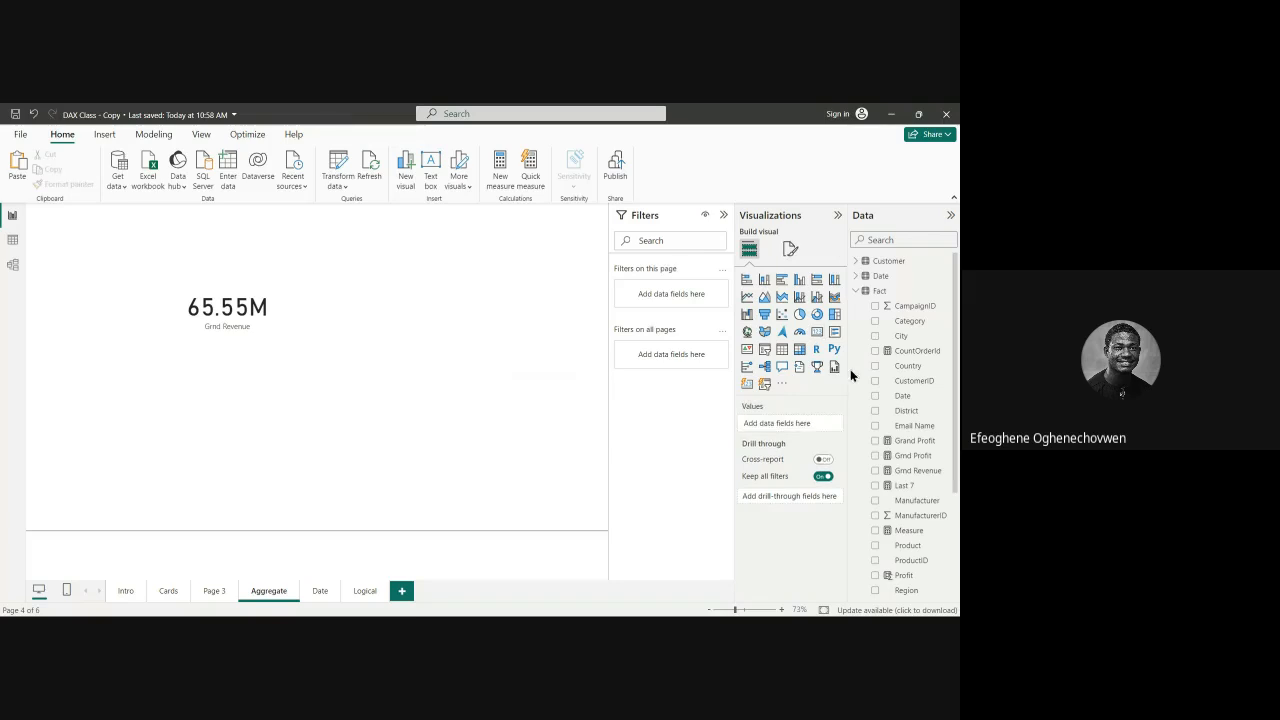
# Step: Add a card visual beside the Grnd Revenue card and populate it with the Grnd Profit measure
pyautogui.click(817, 333)
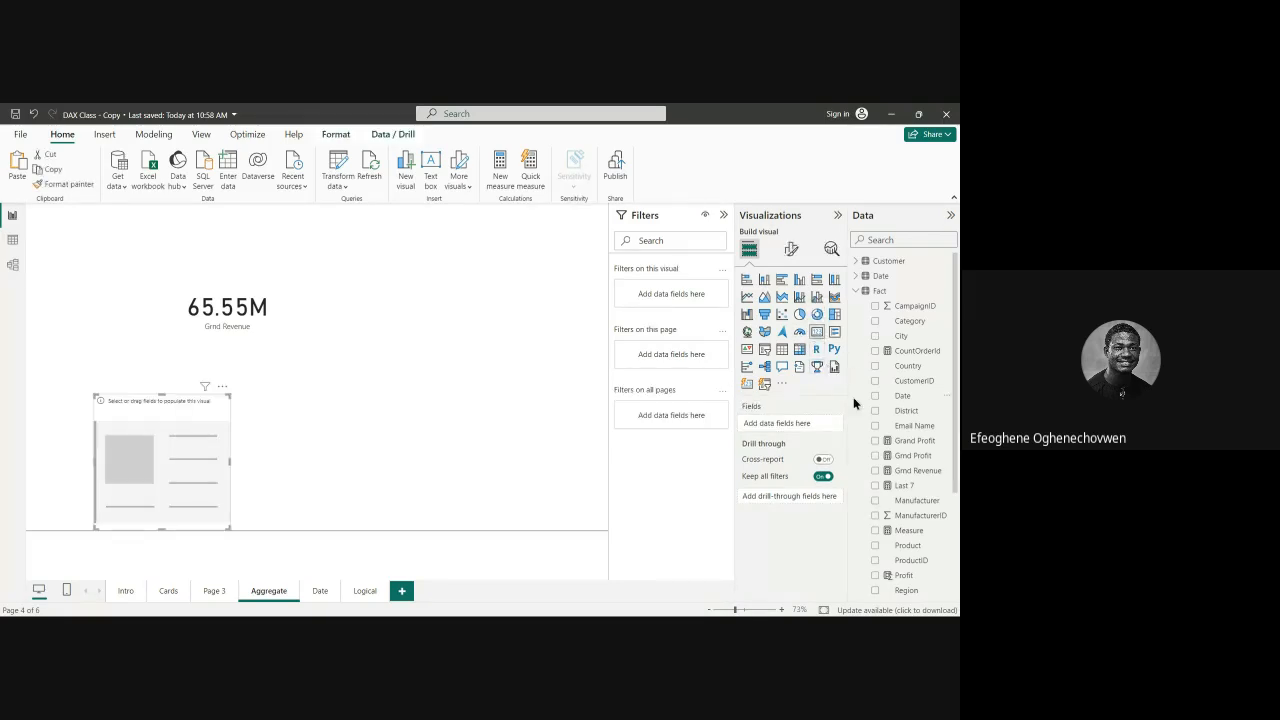
pyautogui.moveTo(163, 475); pyautogui.dragTo(516, 380)
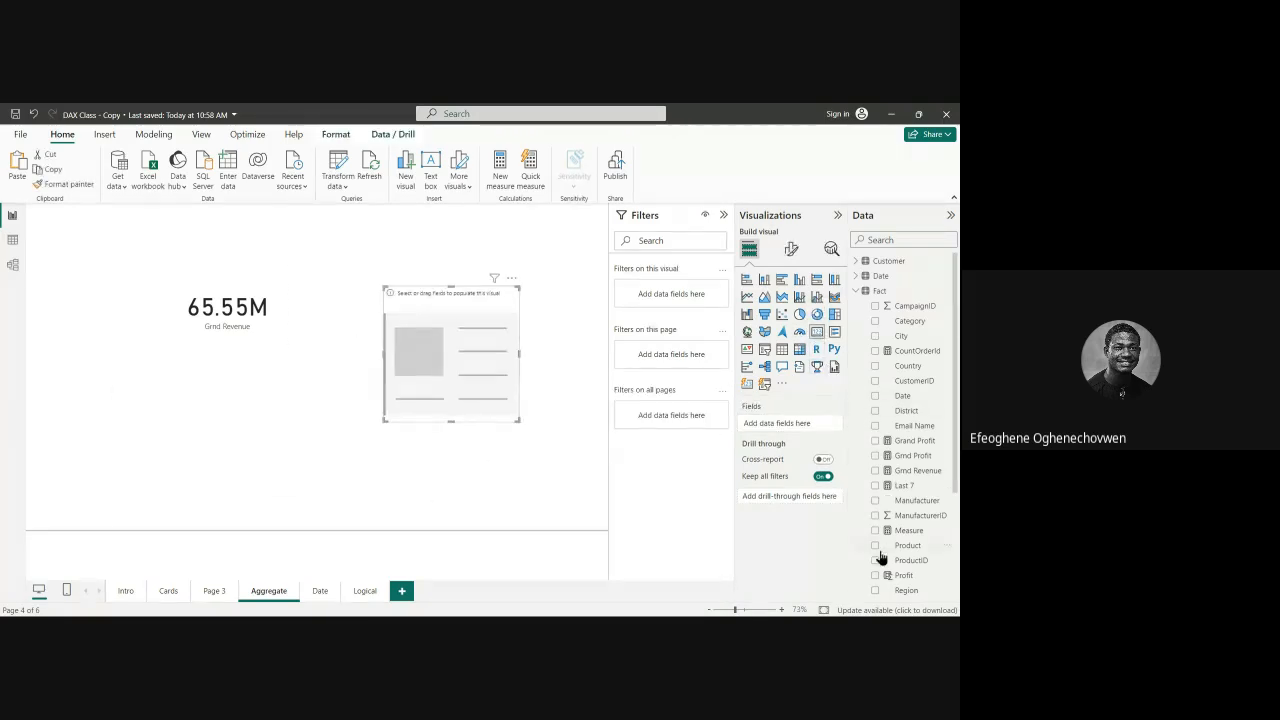
pyautogui.scroll(-1, 880, 557)
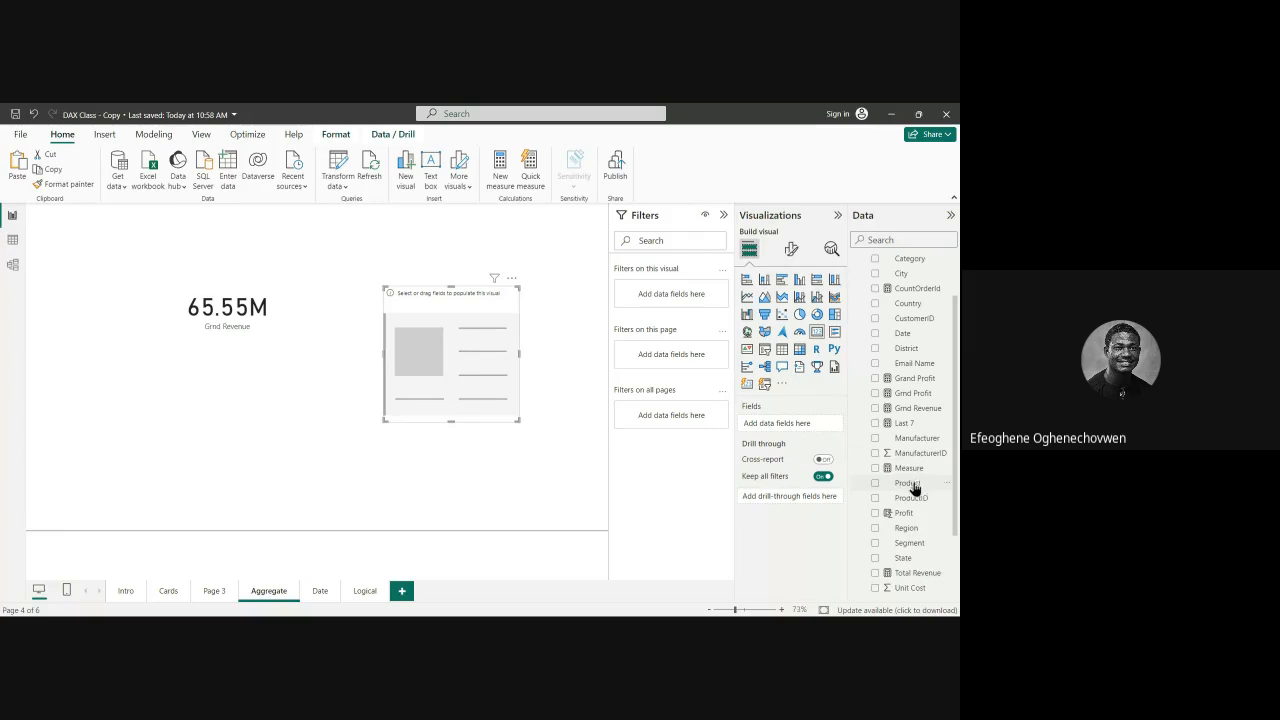
pyautogui.scroll(-2, 903, 530)
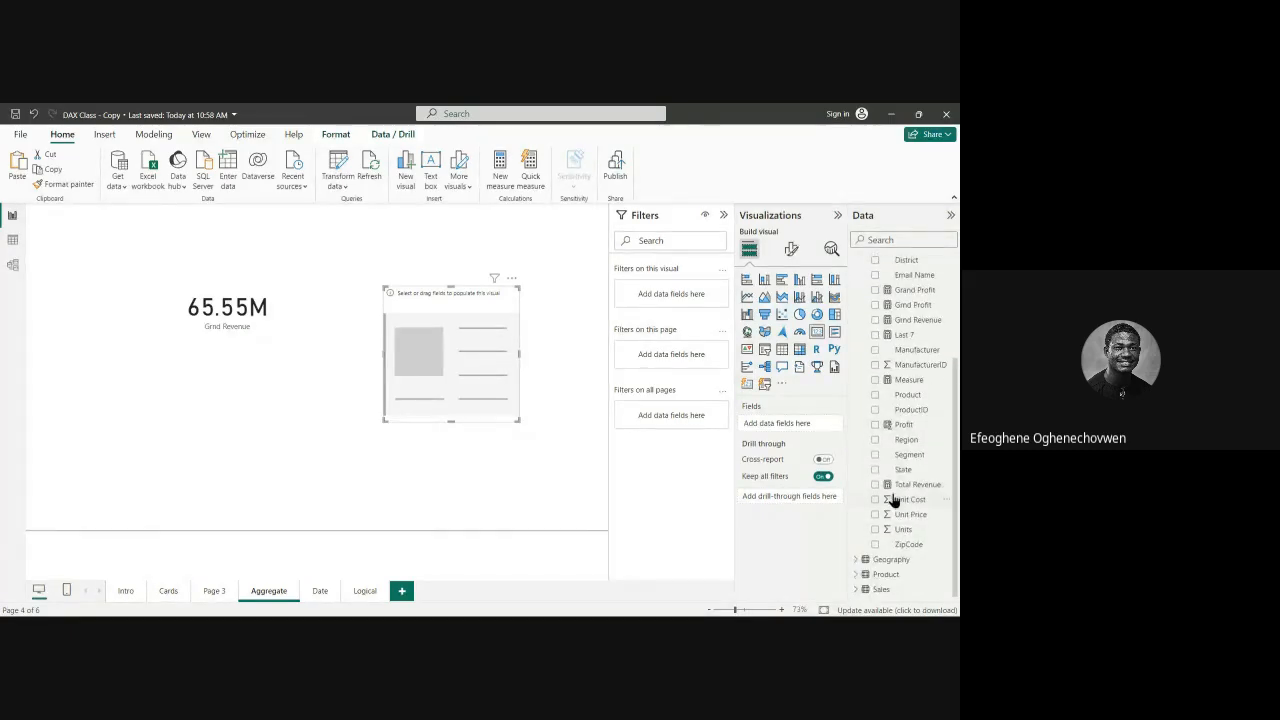
pyautogui.scroll(3, 893, 500)
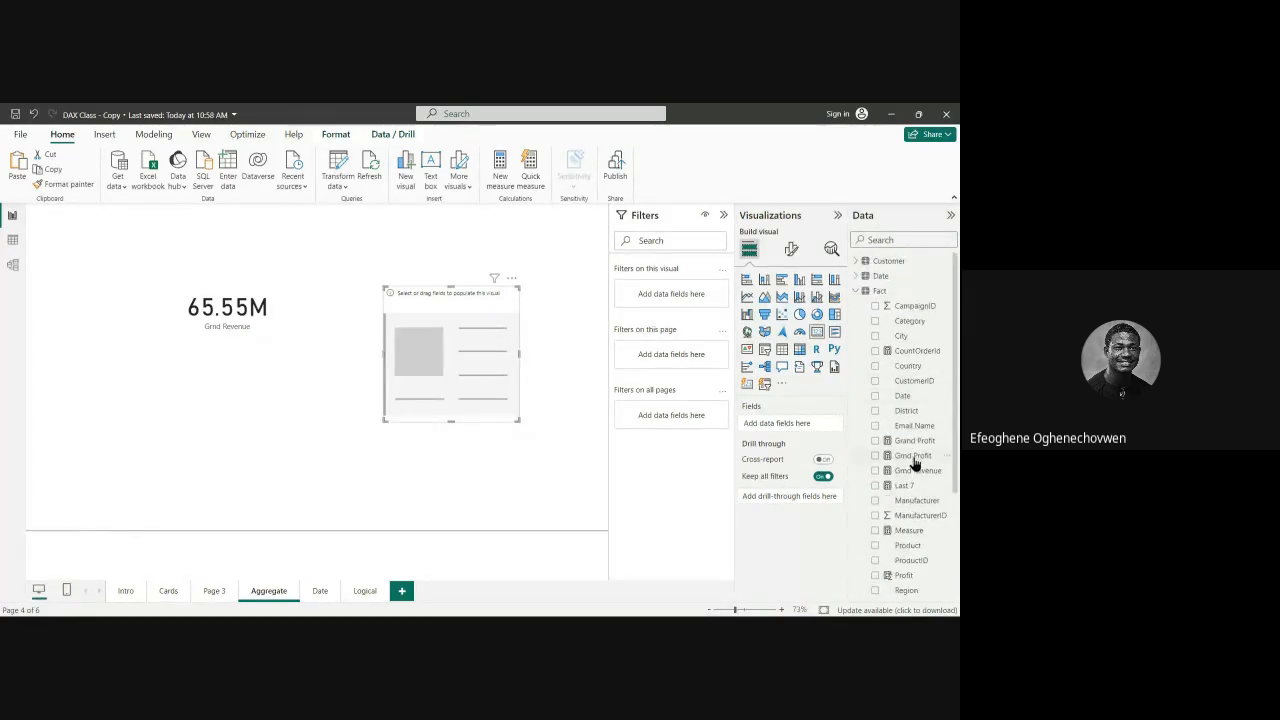
pyautogui.moveTo(912, 456); pyautogui.dragTo(485, 387)
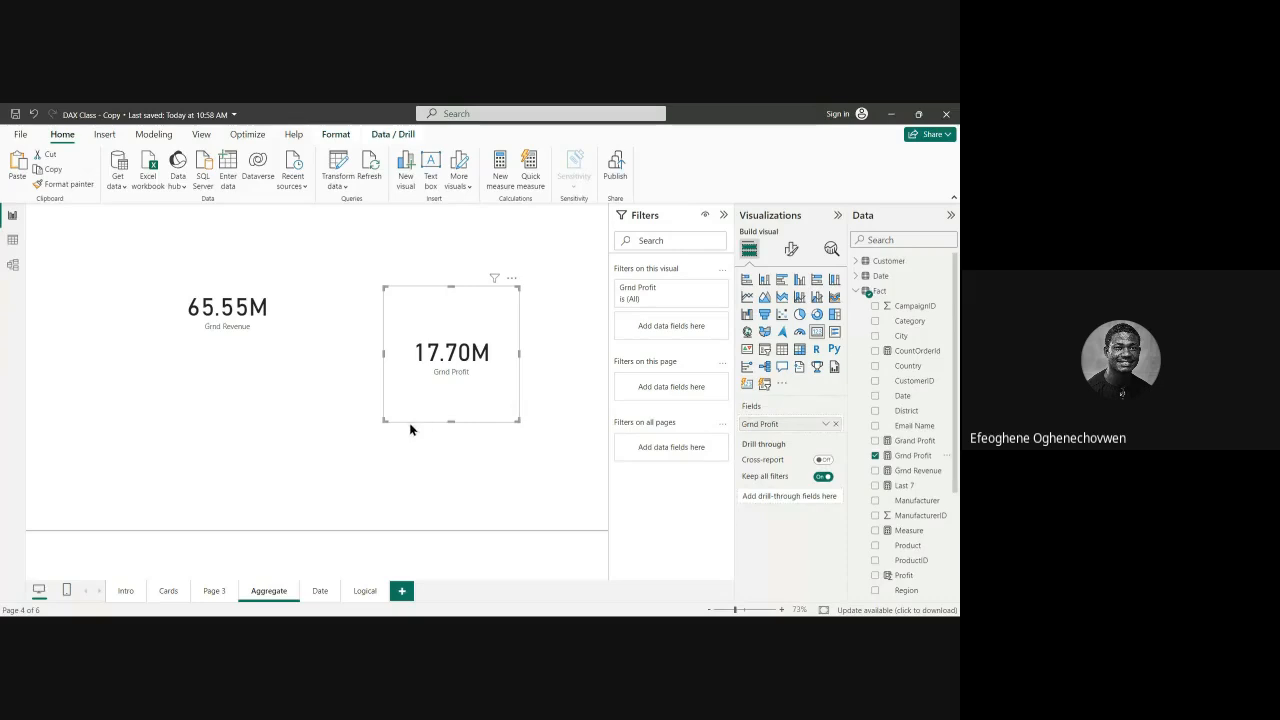
# Step: Reduce the Grnd Profit card's height and align it level with the Grnd Revenue card
pyautogui.moveTo(449, 425); pyautogui.dragTo(458, 365)
pyautogui.moveTo(469, 302); pyautogui.dragTo(425, 290)
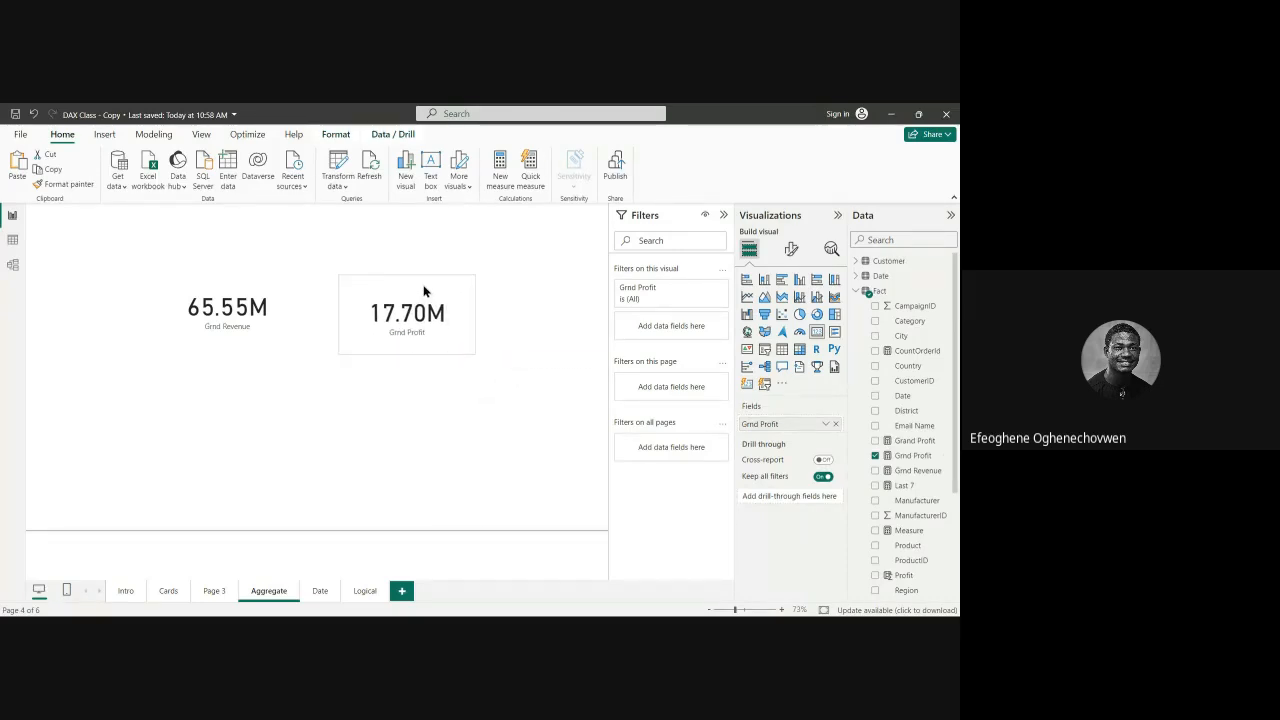
pyautogui.moveTo(407, 356); pyautogui.dragTo(406, 344)
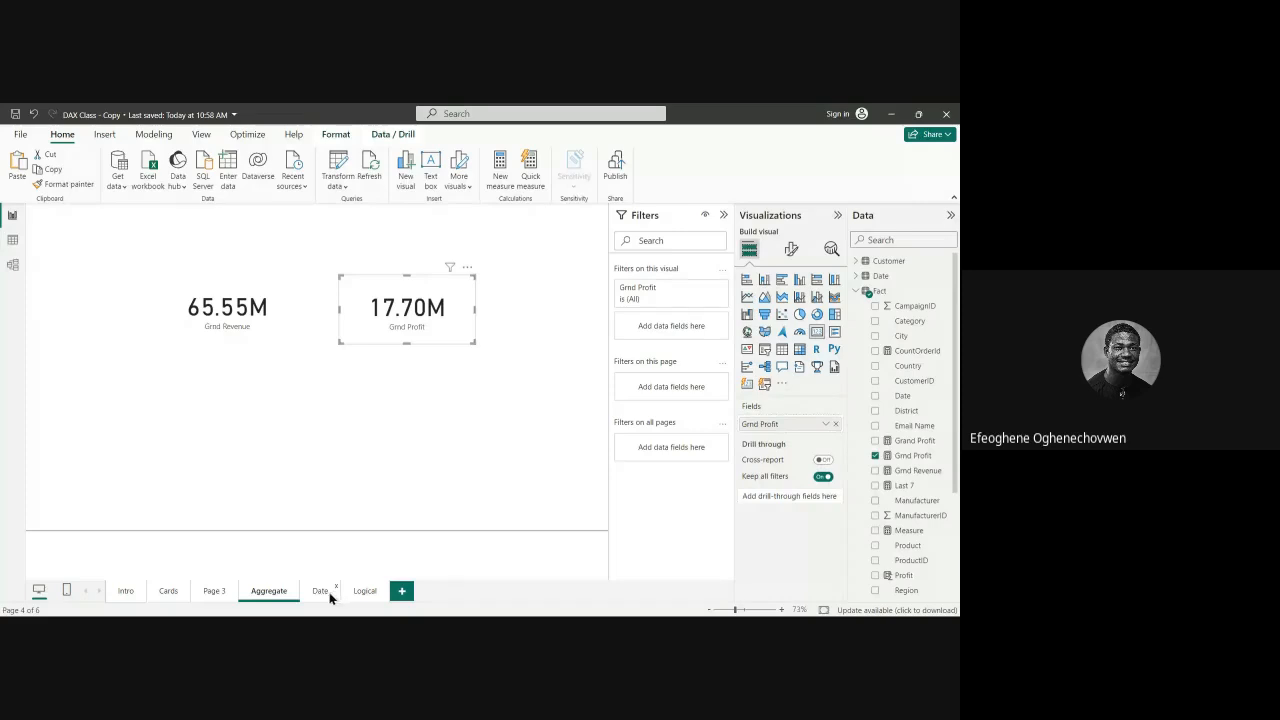
# Step: Examine the Fact table's columns in the data grid, from ProductID and Units through Unit Price to Profit
pyautogui.click(12, 239)
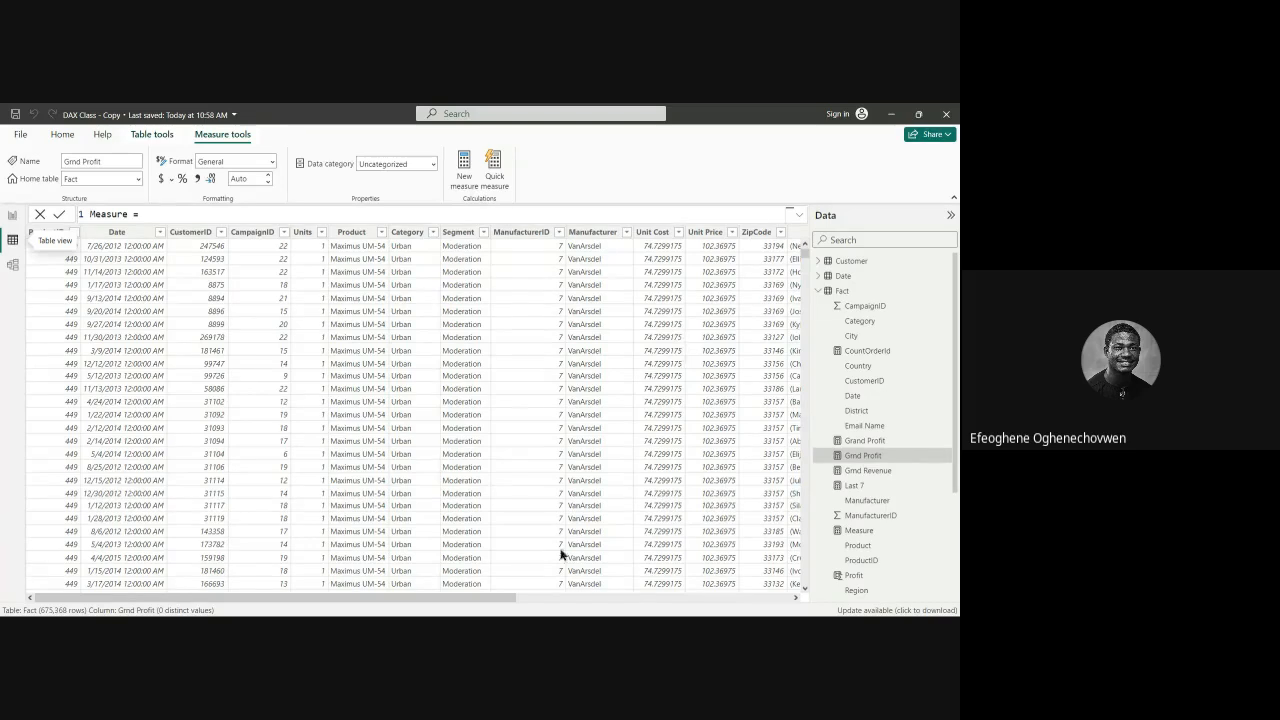
pyautogui.moveTo(477, 598); pyautogui.dragTo(562, 598)
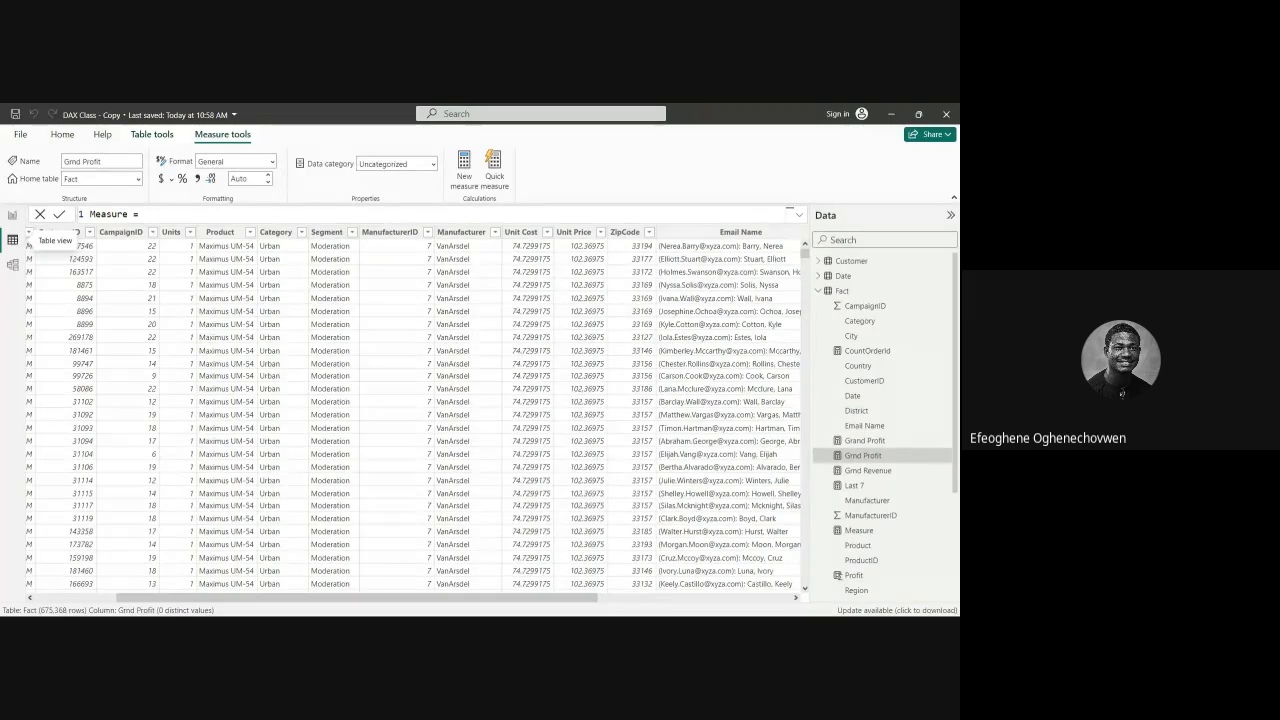
pyautogui.moveTo(397, 598); pyautogui.dragTo(614, 600)
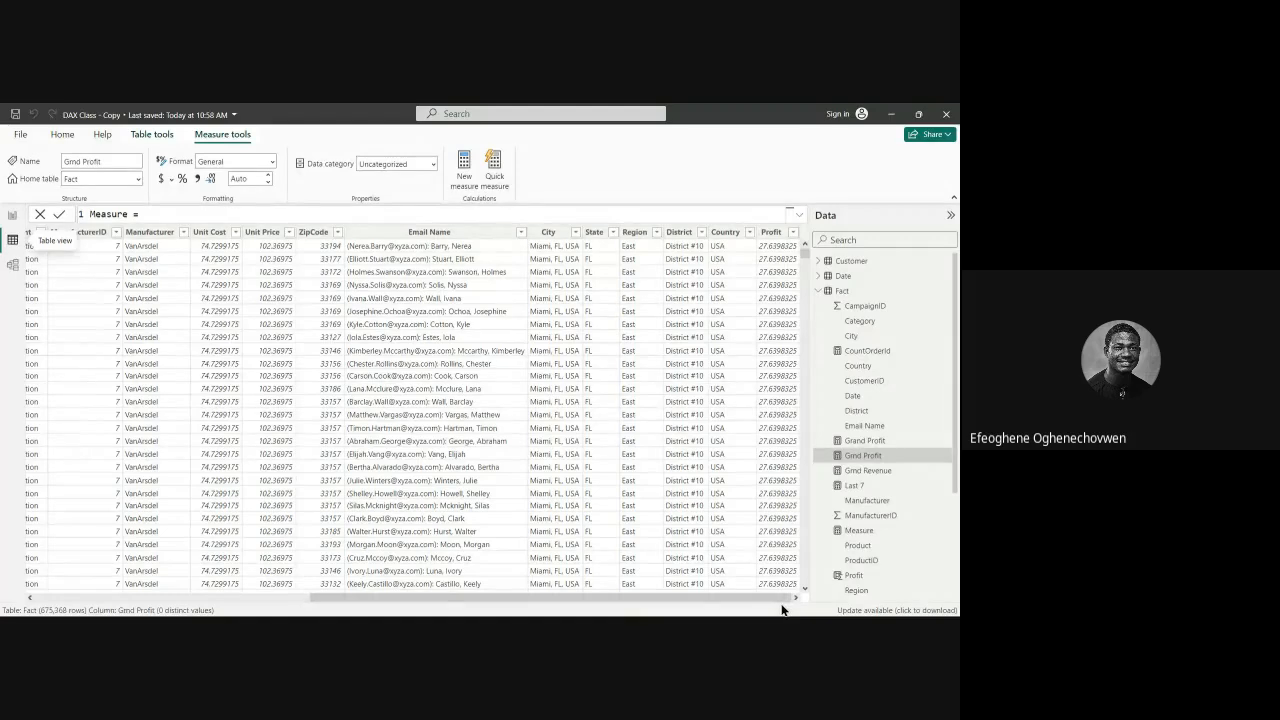
pyautogui.moveTo(454, 599); pyautogui.dragTo(314, 599)
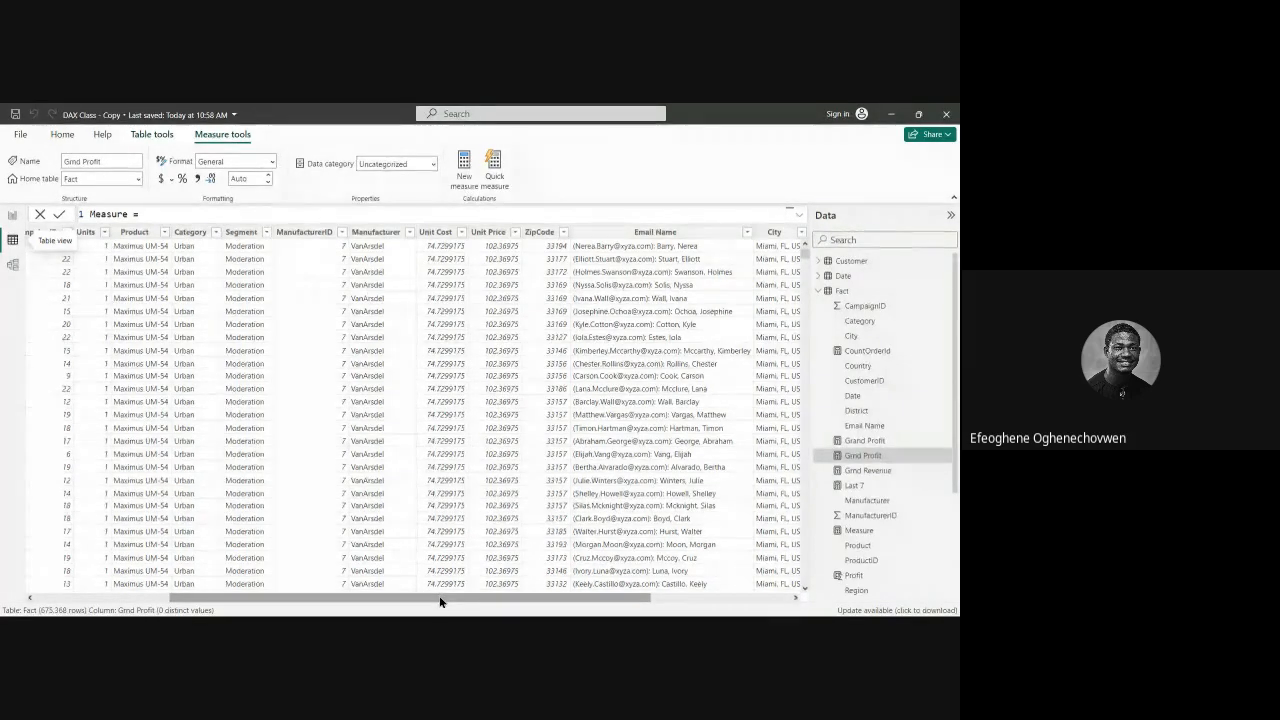
pyautogui.moveTo(440, 600); pyautogui.dragTo(558, 604)
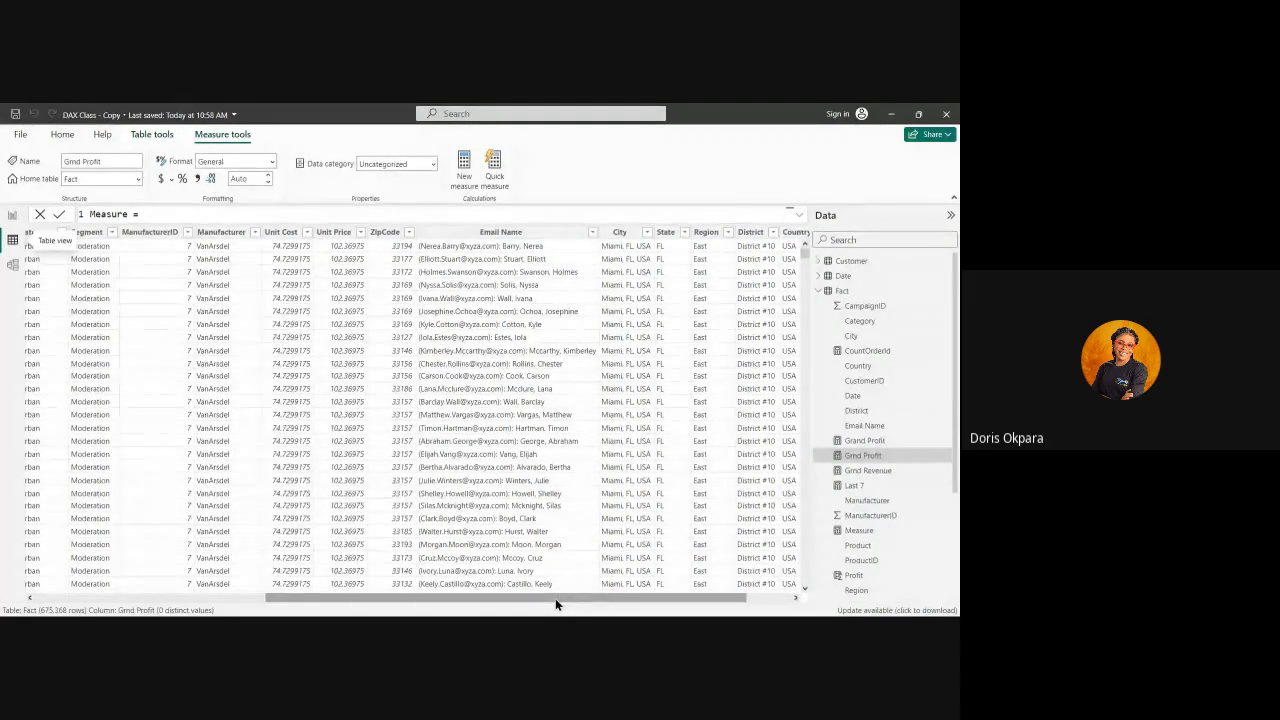
pyautogui.moveTo(555, 598); pyautogui.dragTo(340, 600)
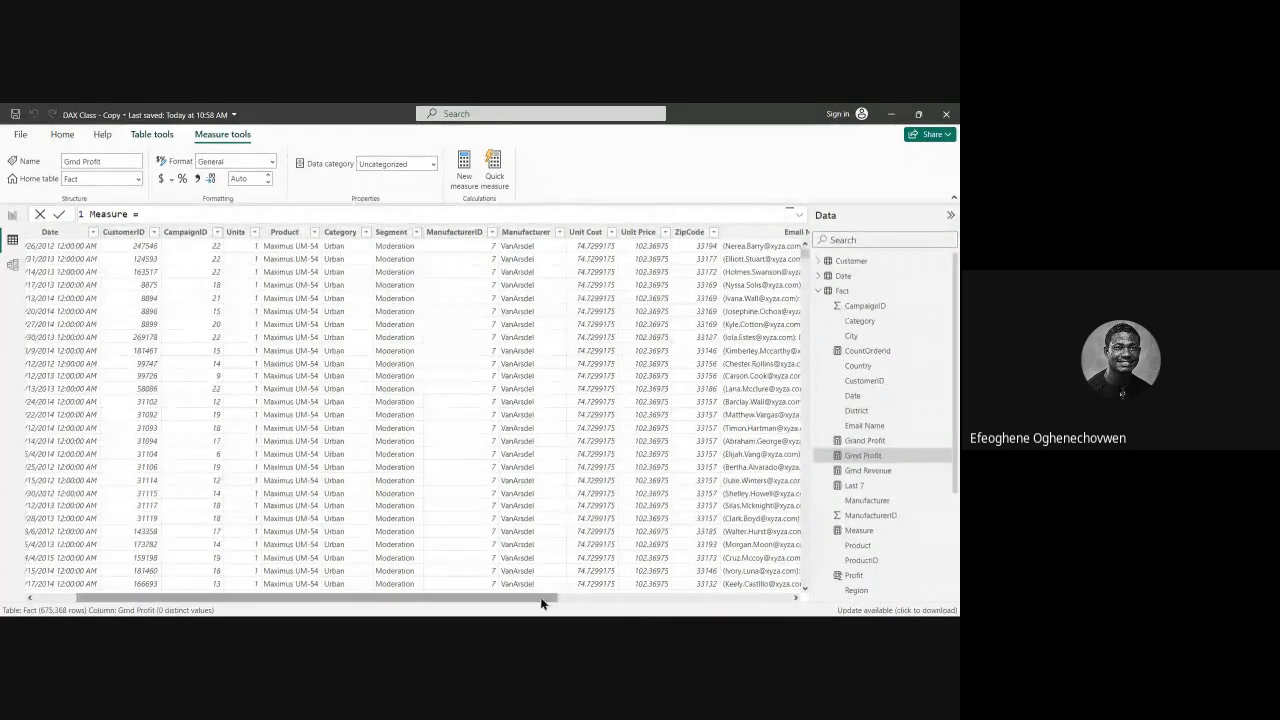
pyautogui.moveTo(542, 599); pyautogui.dragTo(728, 607)
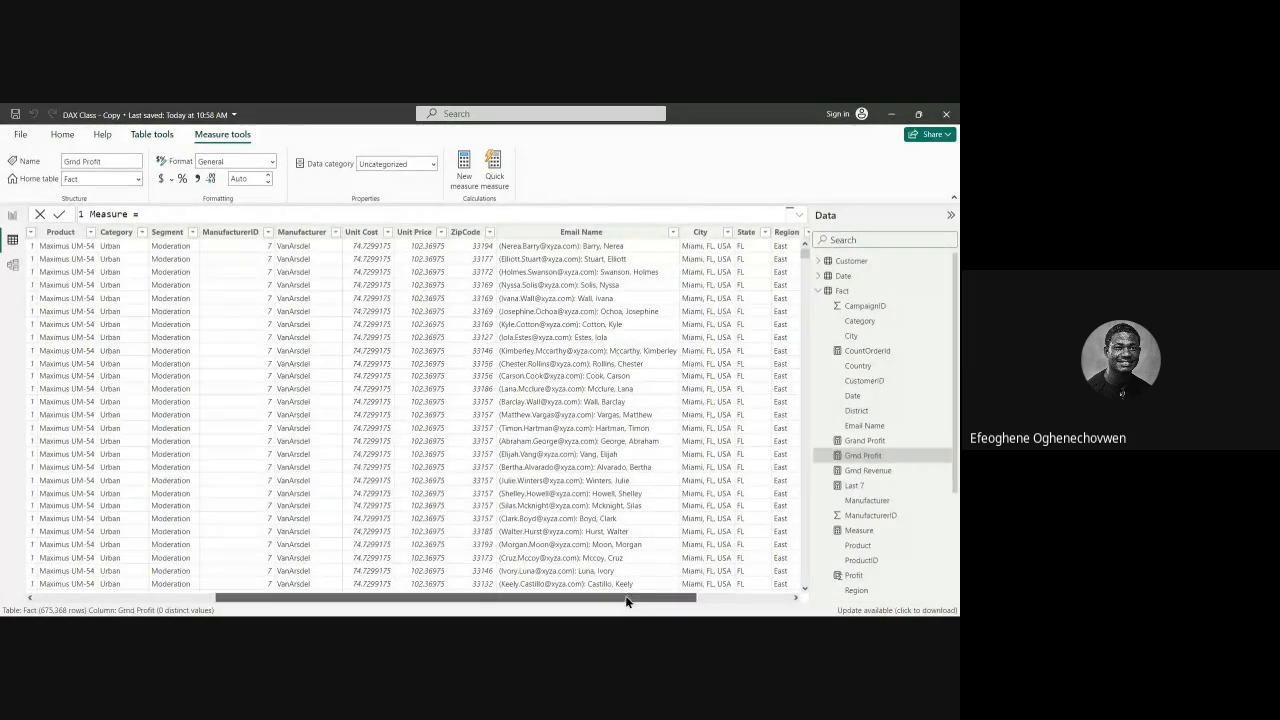
pyautogui.moveTo(626, 598); pyautogui.dragTo(556, 601)
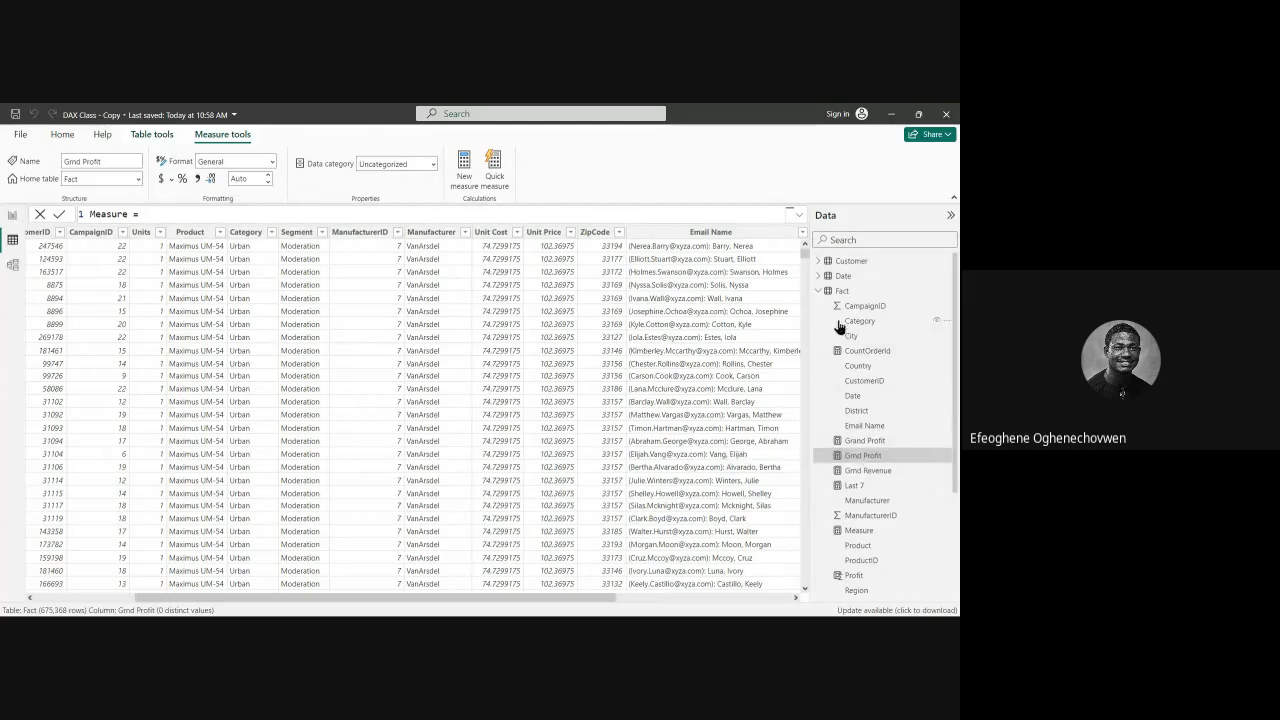
pyautogui.click(817, 292)
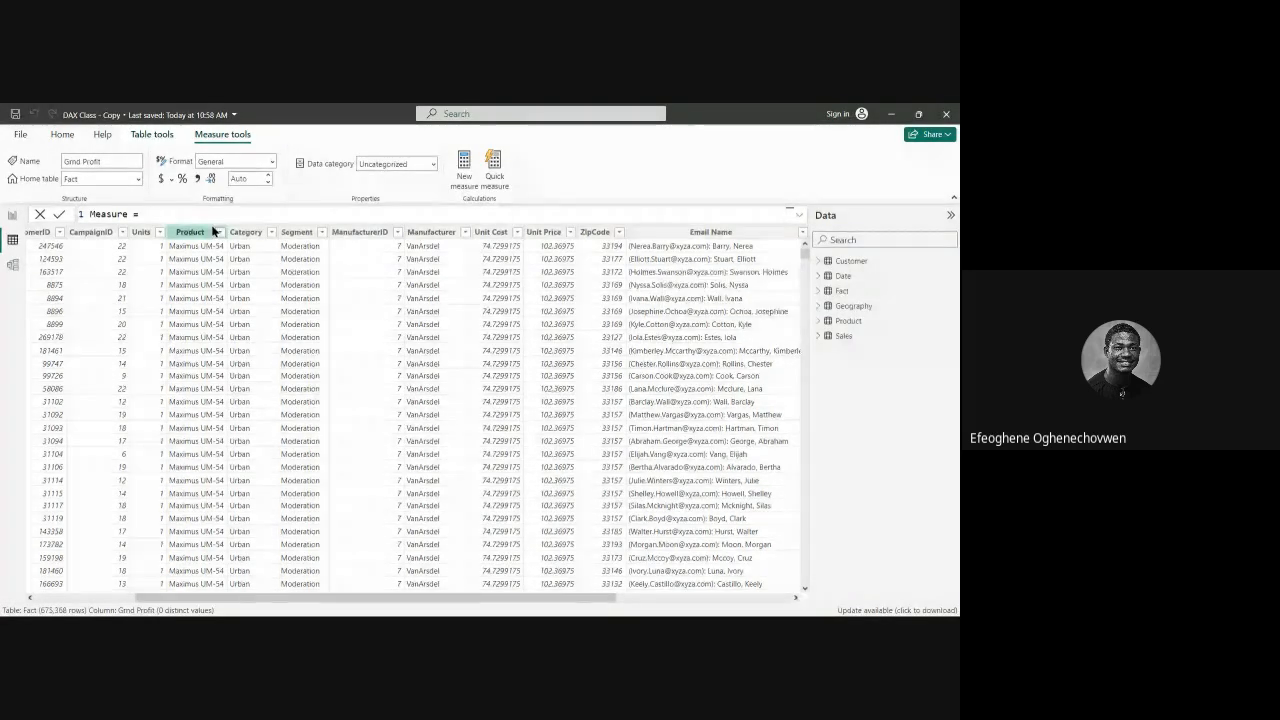
pyautogui.moveTo(200, 219); pyautogui.dragTo(36, 214)
pyautogui.press('BackSpace')
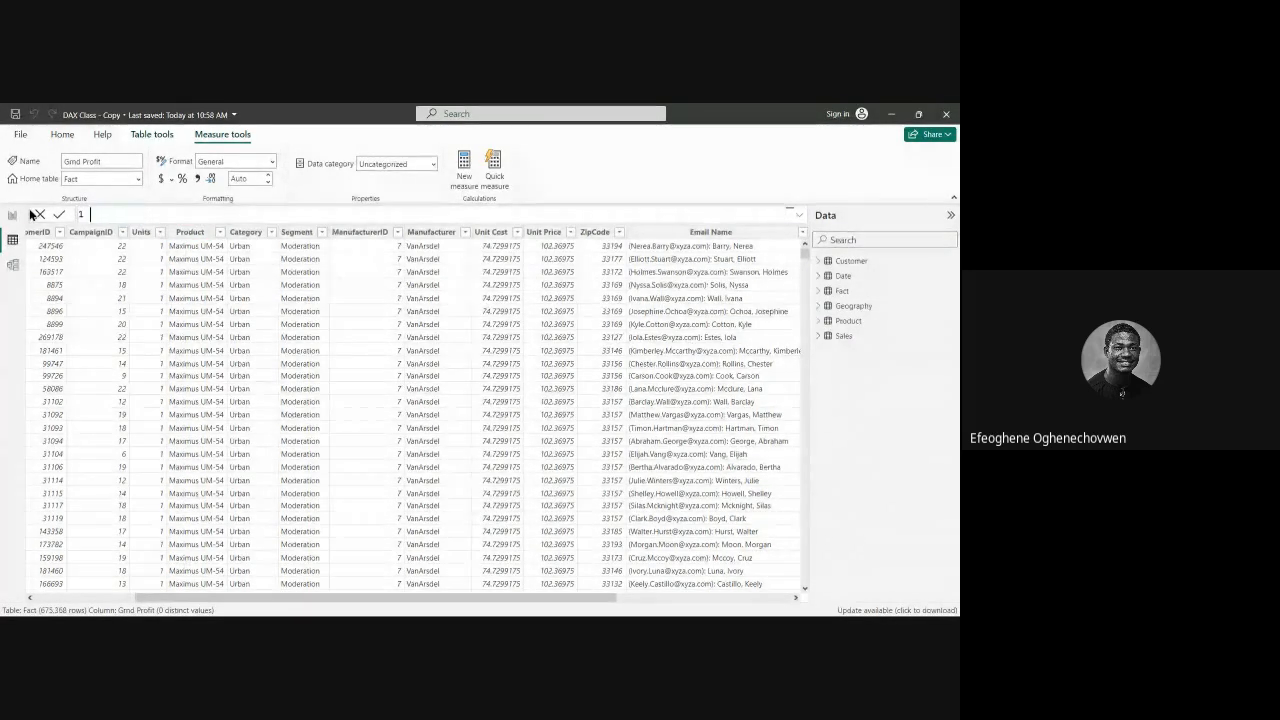
pyautogui.press('BackSpace')
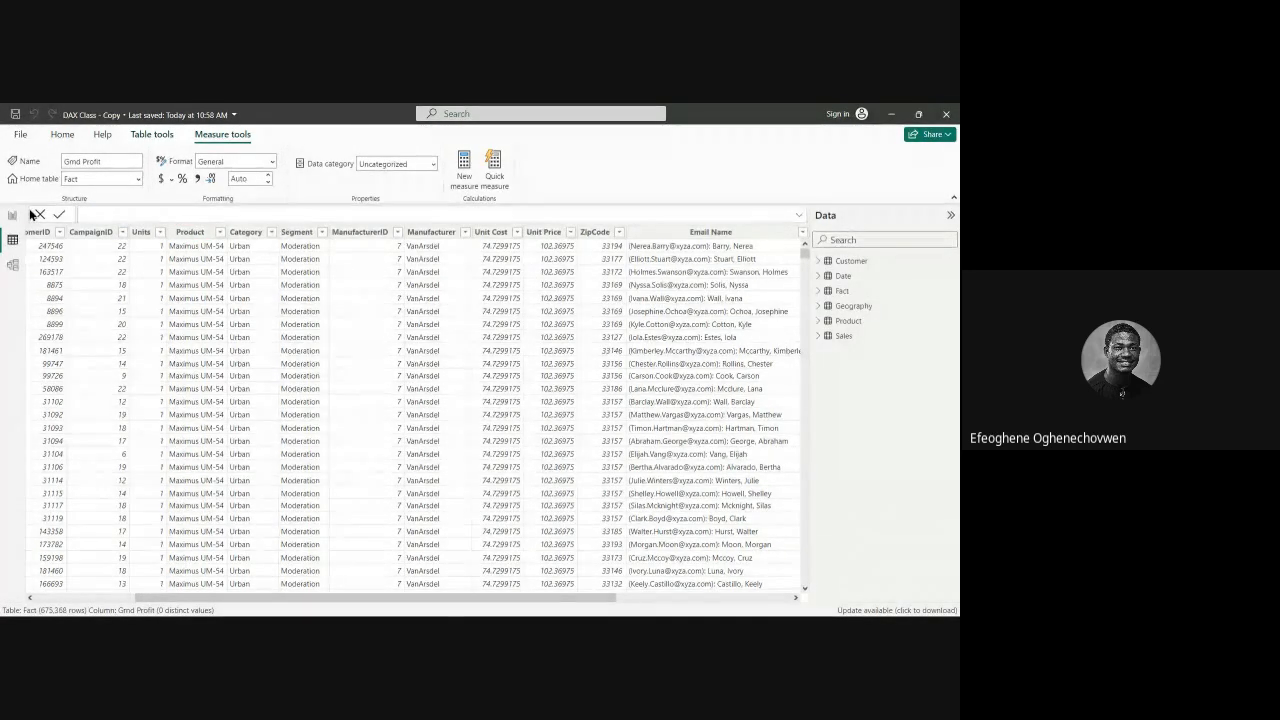
pyautogui.rightClick(843, 291)
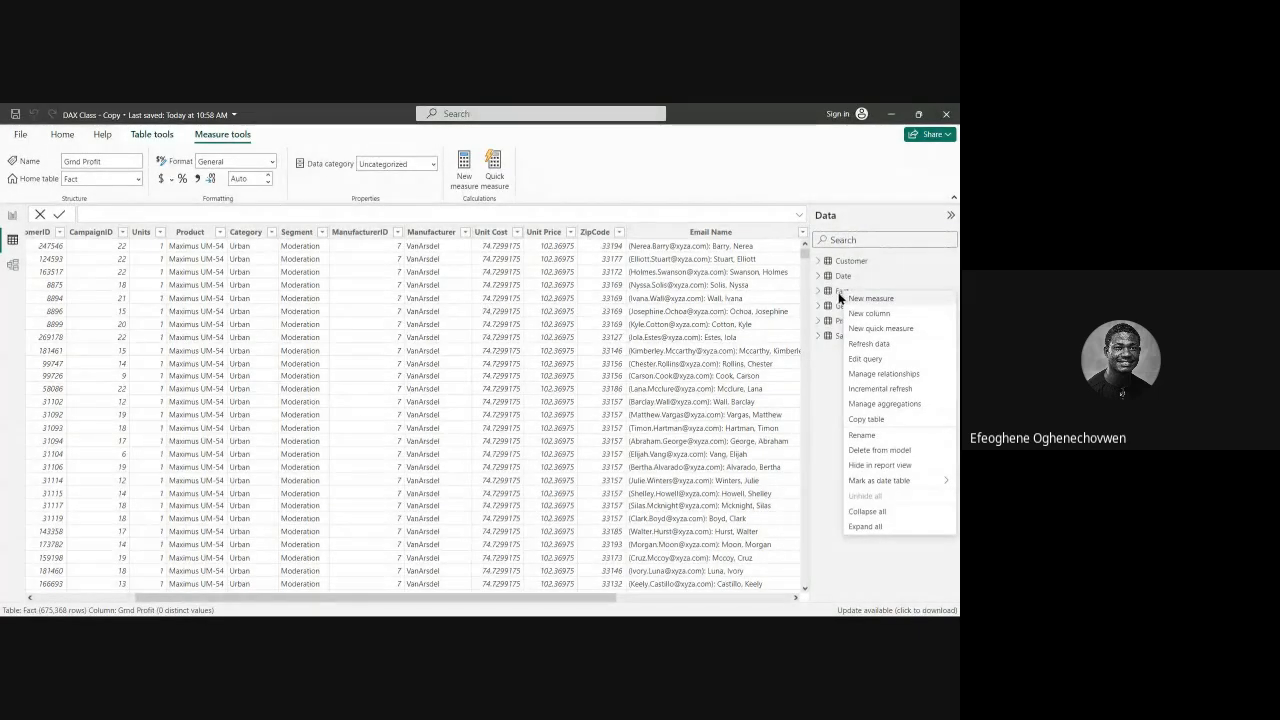
pyautogui.click(866, 298)
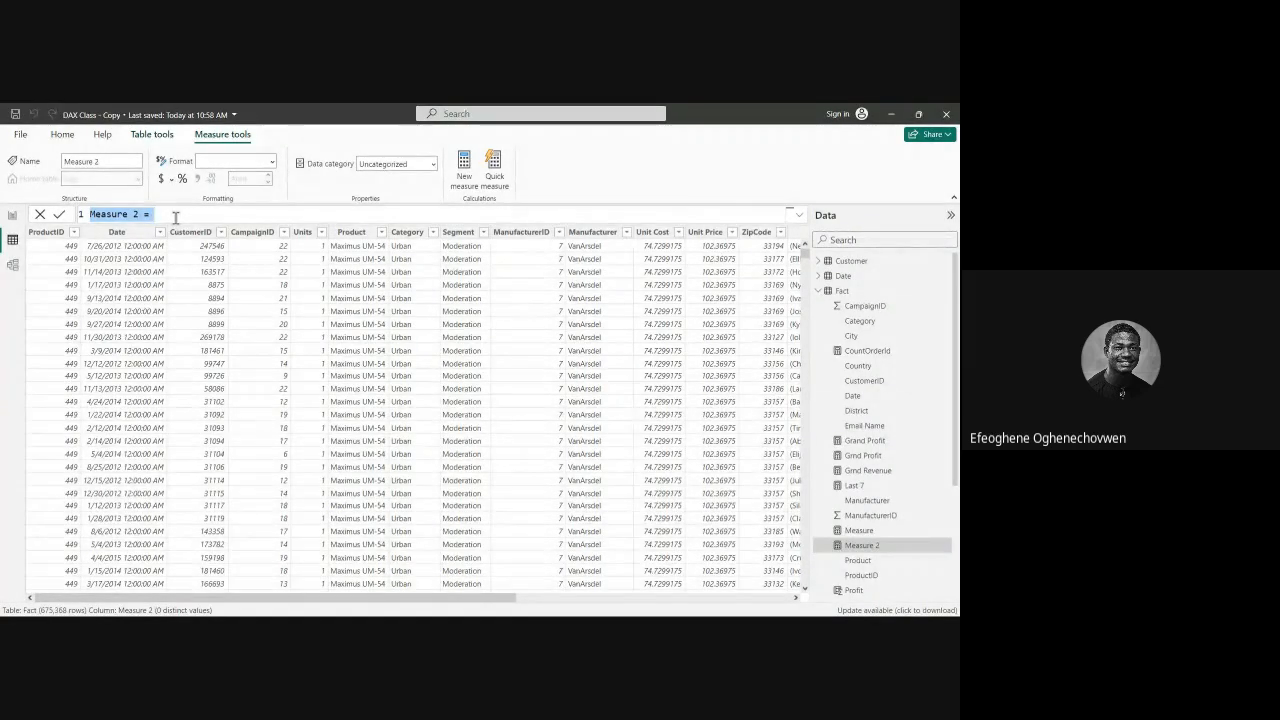
pyautogui.press('BackSpace')
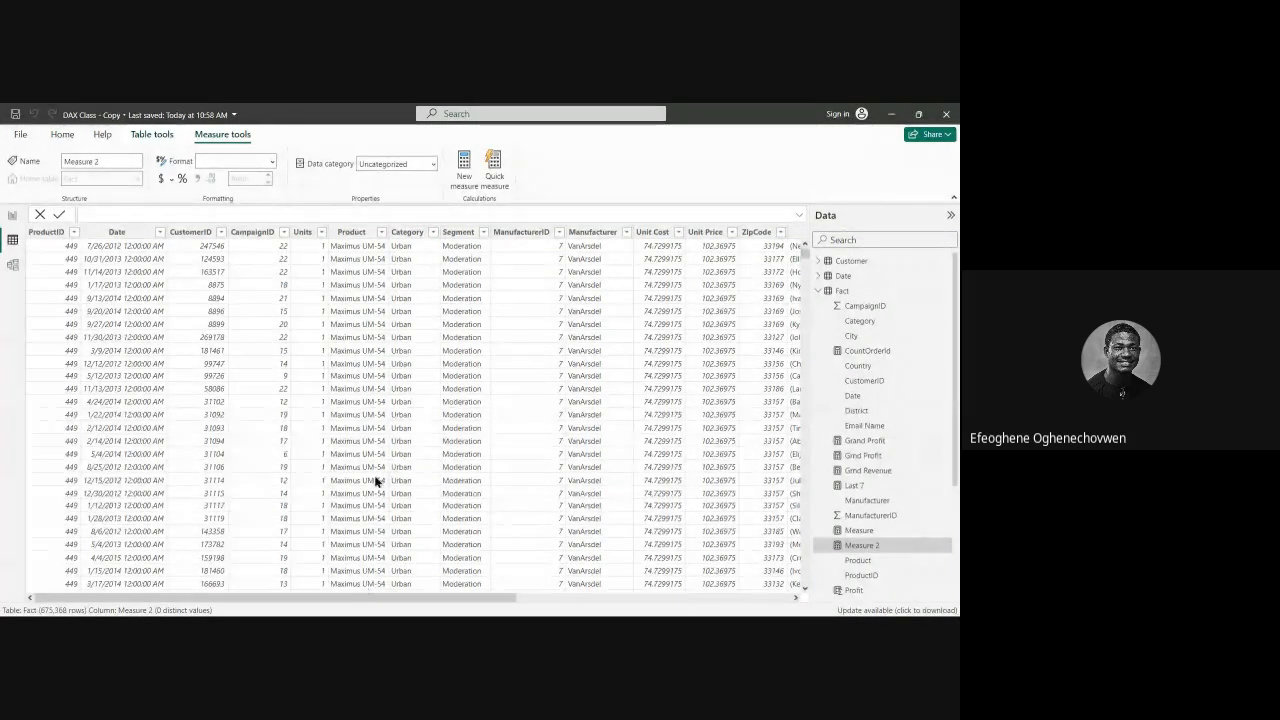
pyautogui.click(819, 290)
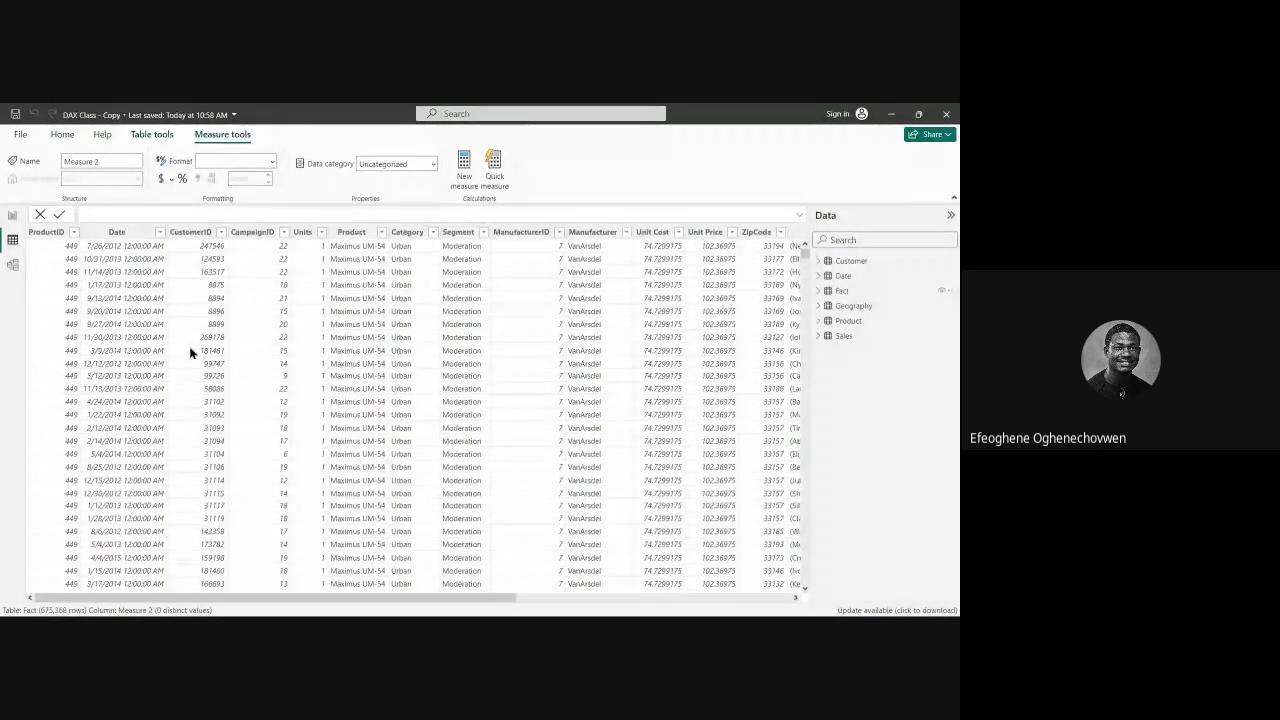
# Step: Check how the Sales and Fact tables are related in the model diagram and review the Sales table's columns in the data grid
pyautogui.click(862, 338)
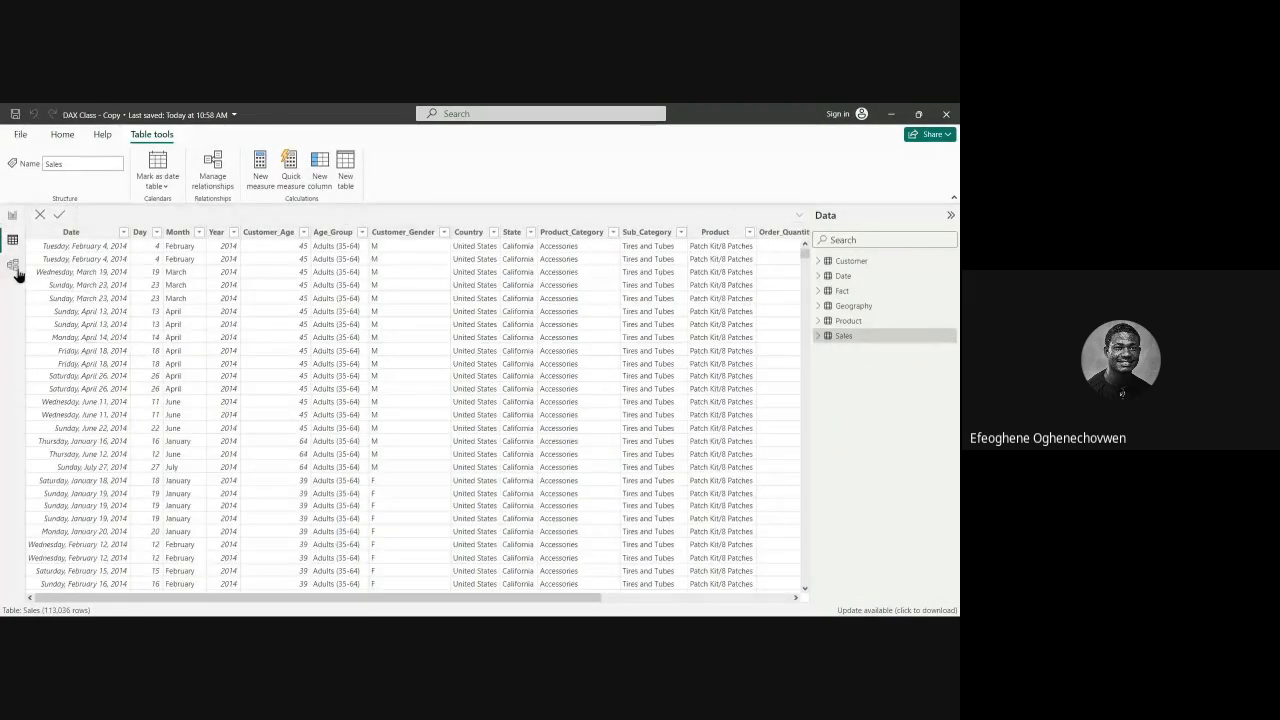
pyautogui.click(14, 266)
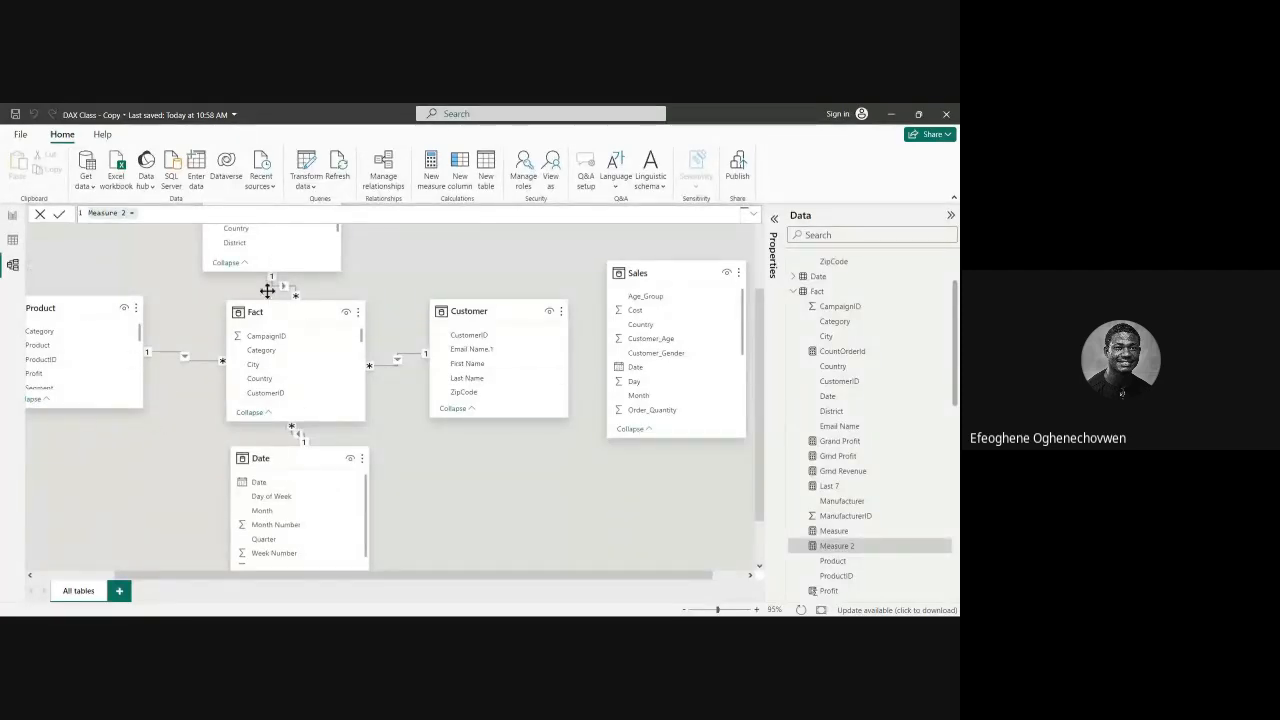
pyautogui.click(671, 303)
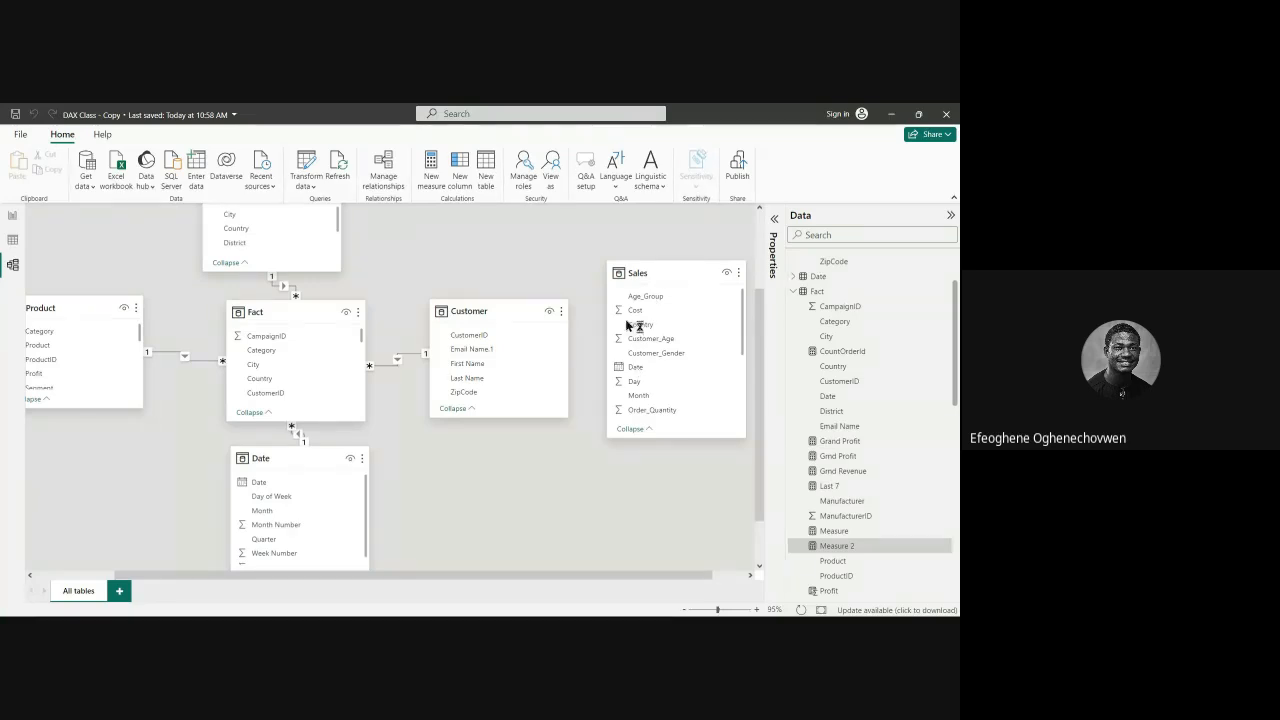
pyautogui.click(280, 343)
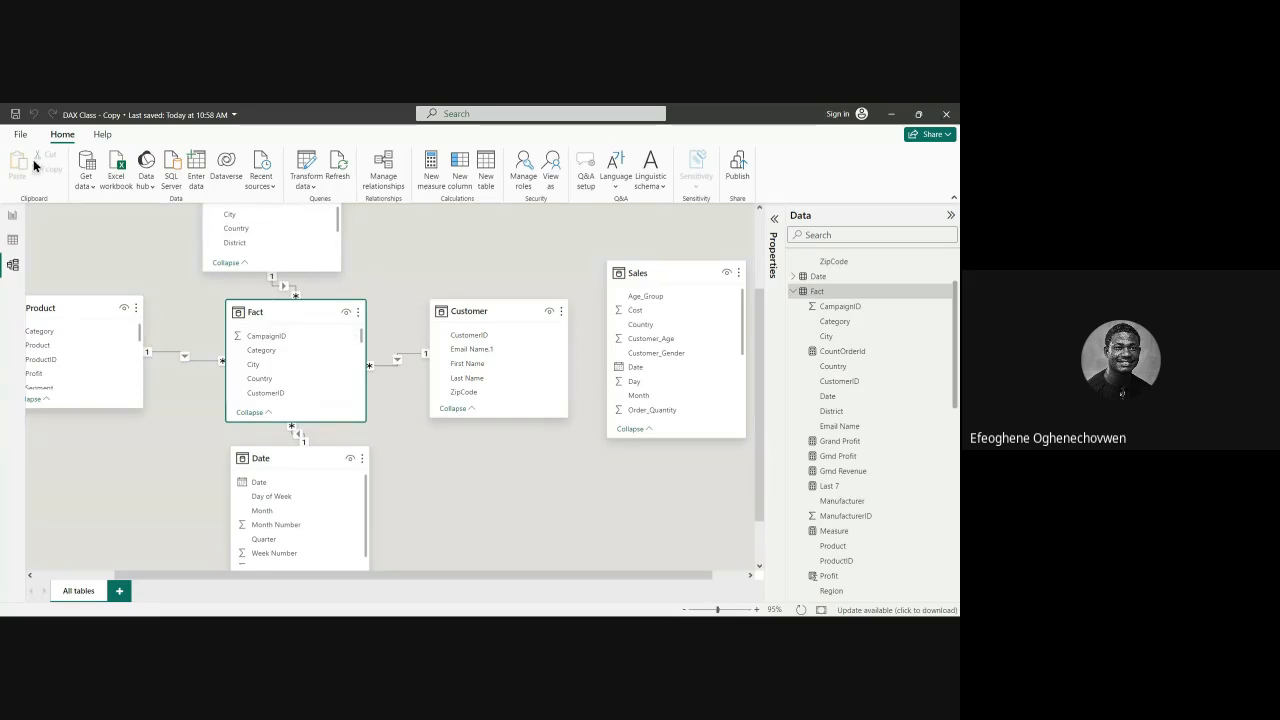
pyautogui.click(12, 246)
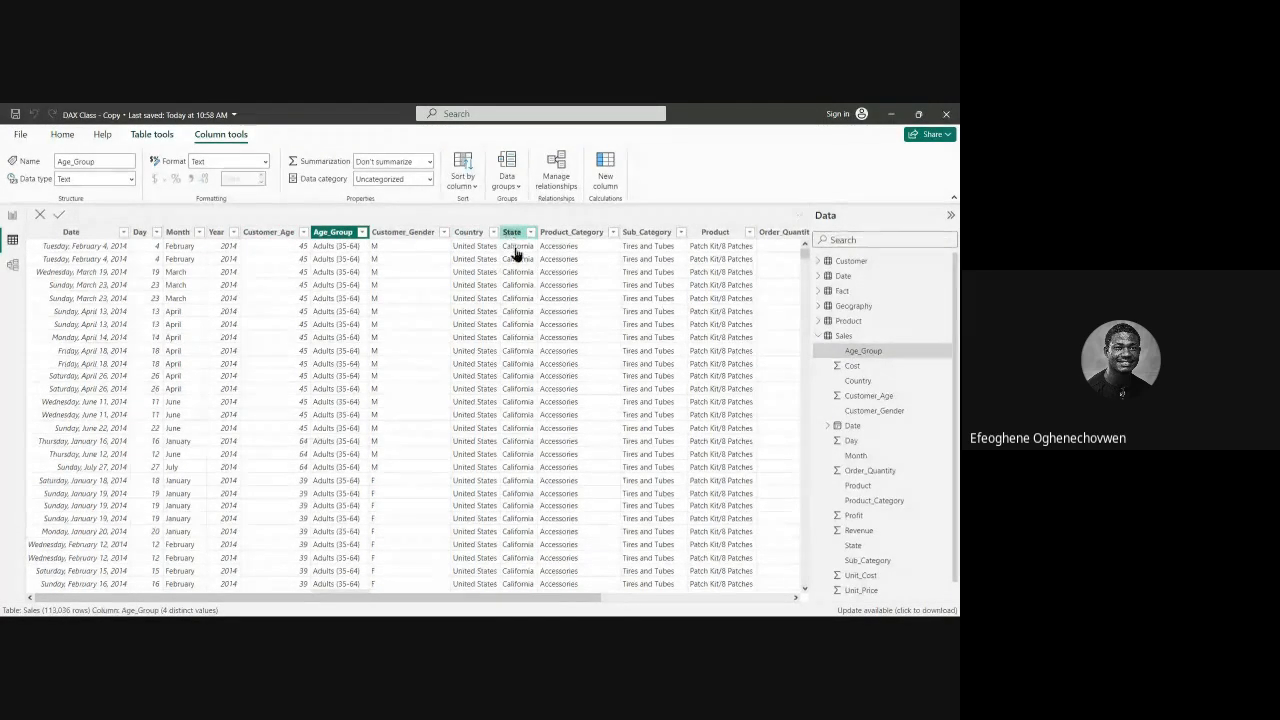
pyautogui.moveTo(419, 604); pyautogui.dragTo(525, 603)
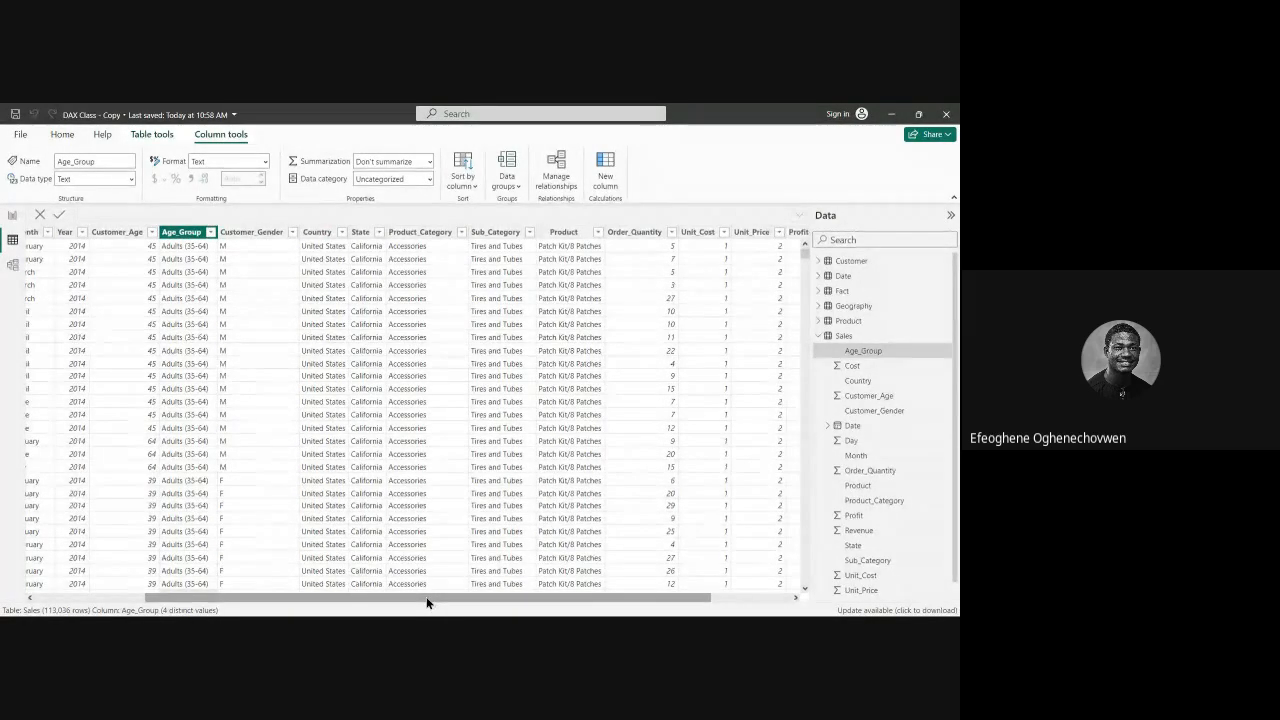
pyautogui.moveTo(422, 600); pyautogui.dragTo(462, 600)
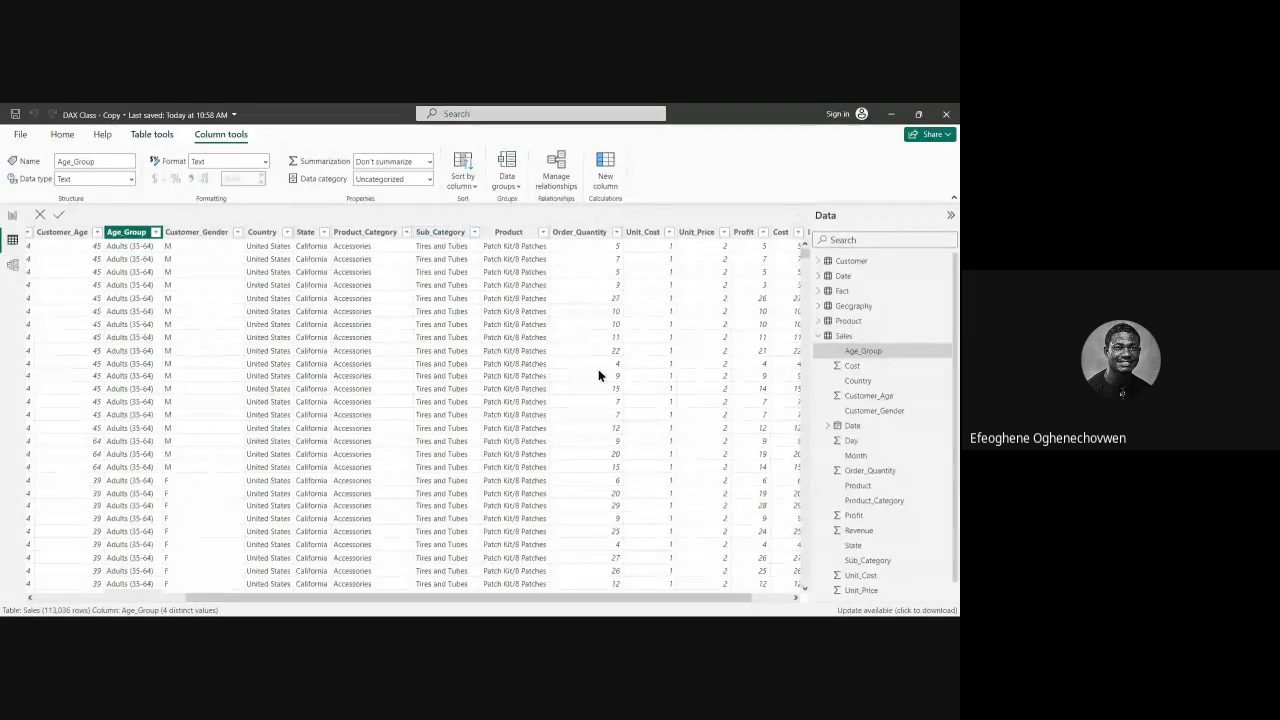
pyautogui.moveTo(556, 598); pyautogui.dragTo(370, 602)
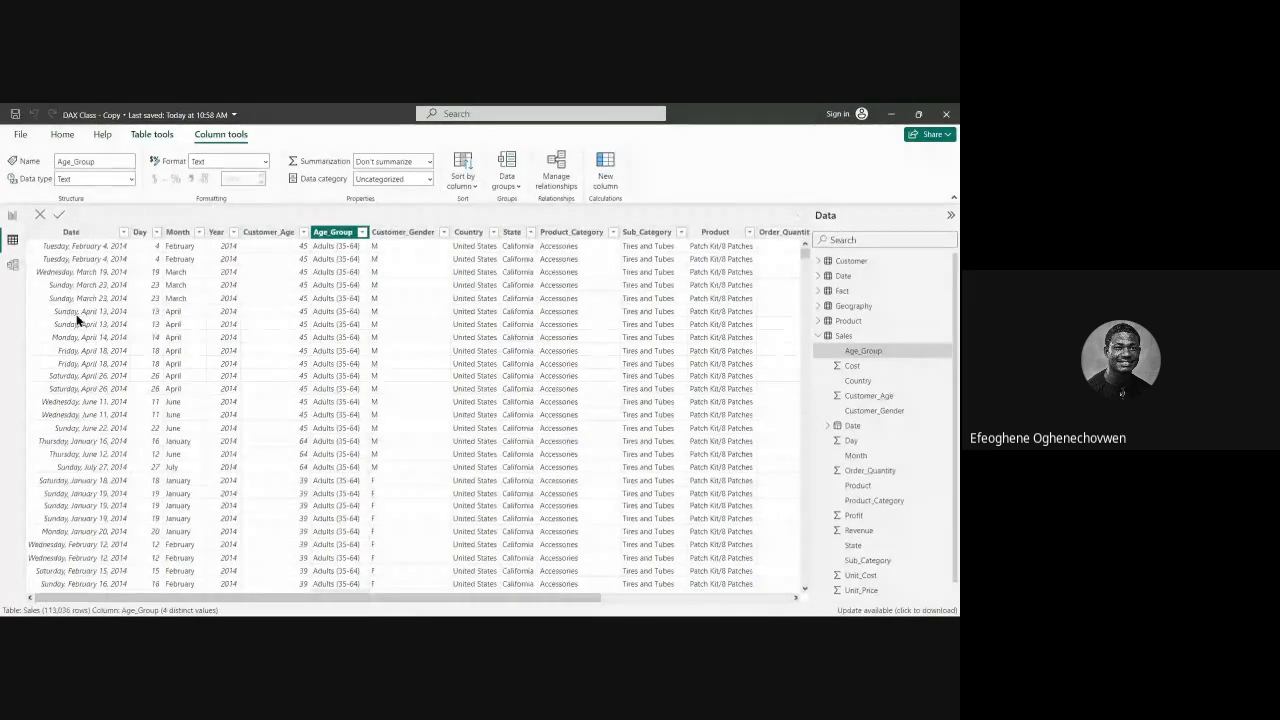
pyautogui.click(819, 336)
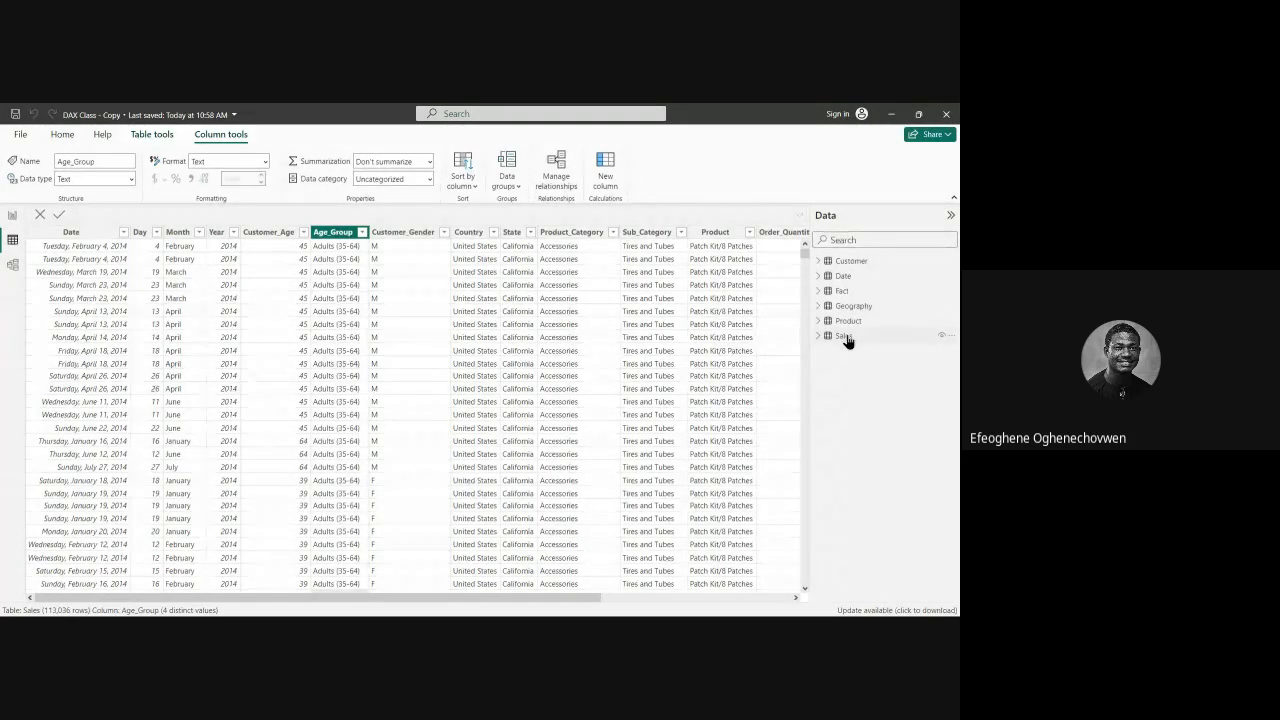
pyautogui.click(845, 337)
pyautogui.rightClick(845, 337)
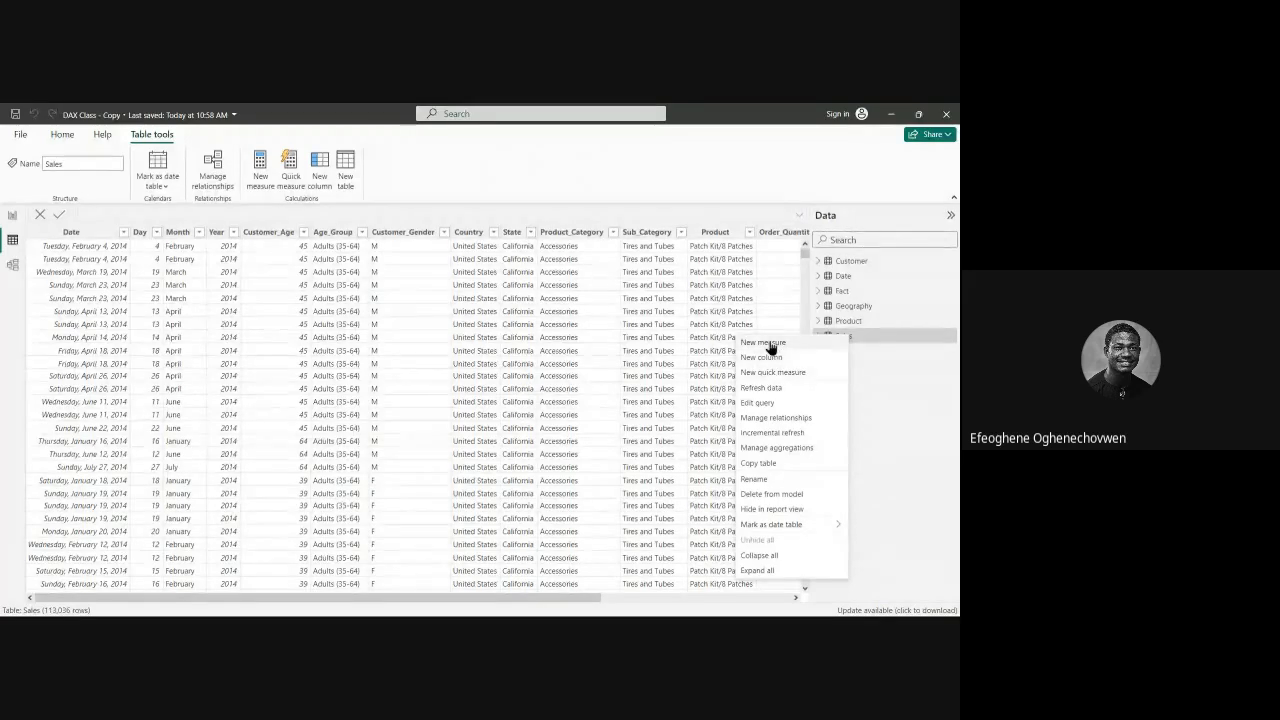
pyautogui.click(770, 344)
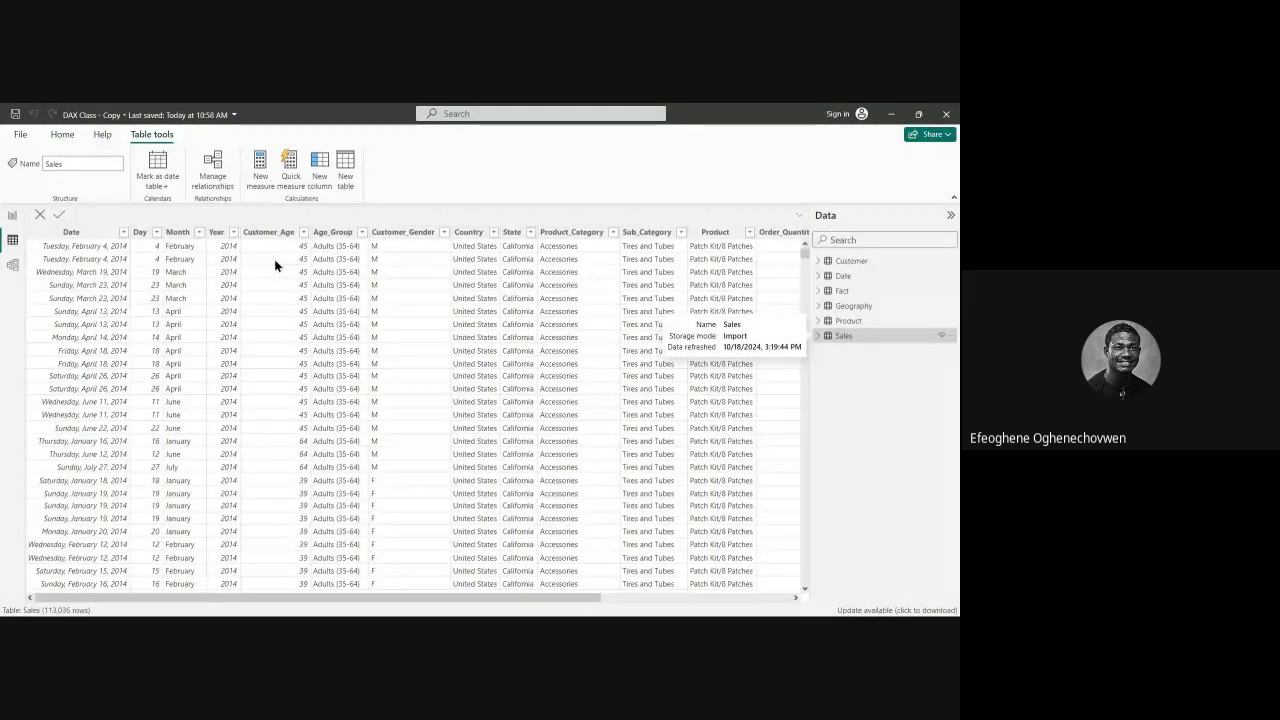
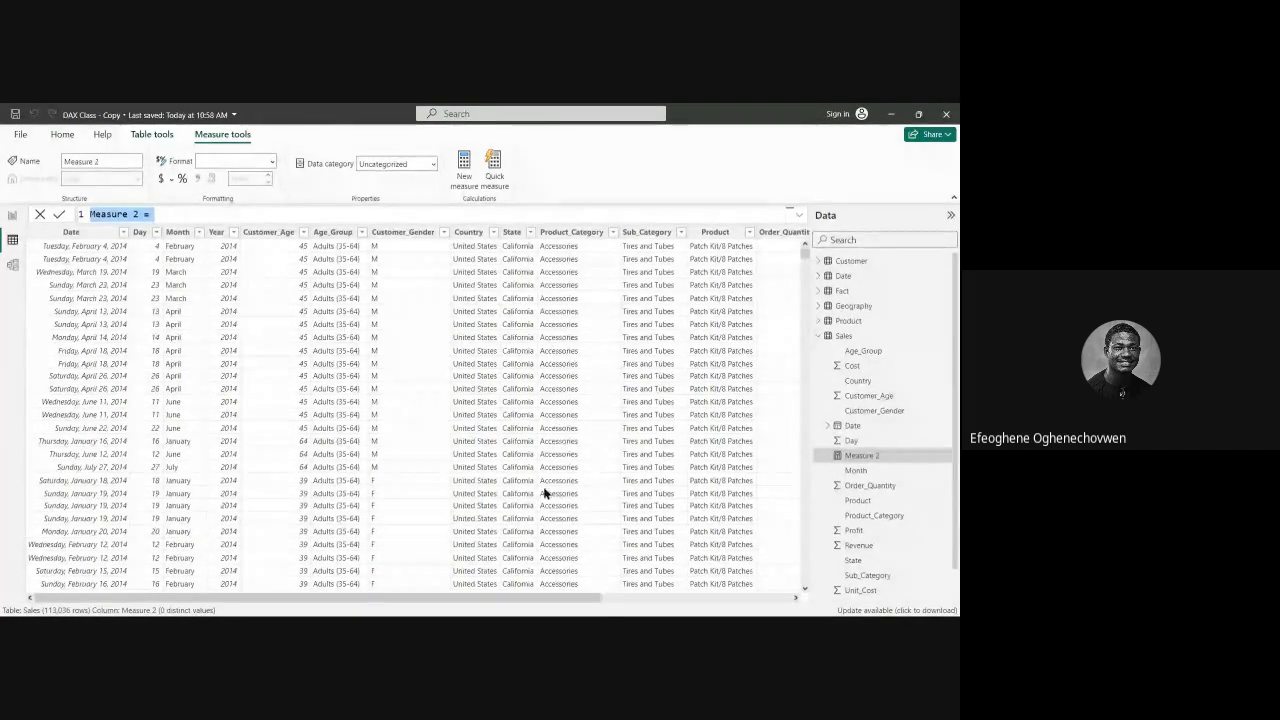
pyautogui.moveTo(483, 596); pyautogui.dragTo(623, 596)
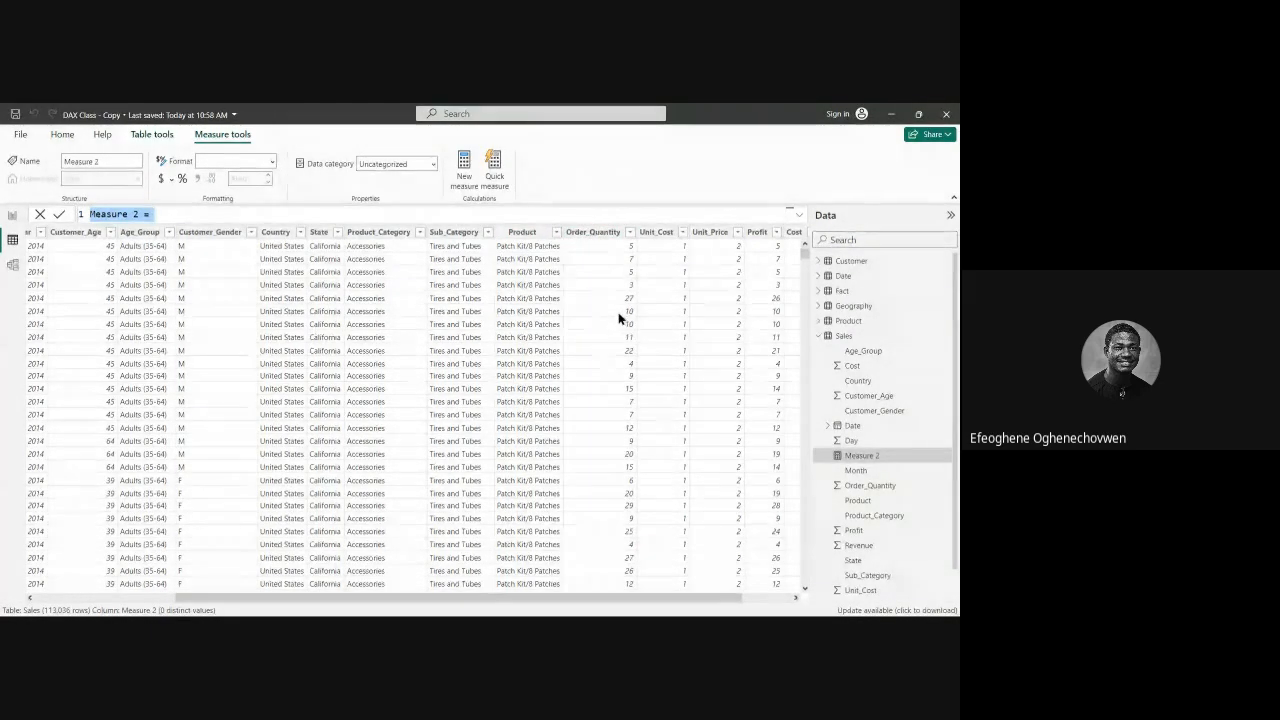
pyautogui.click(630, 236)
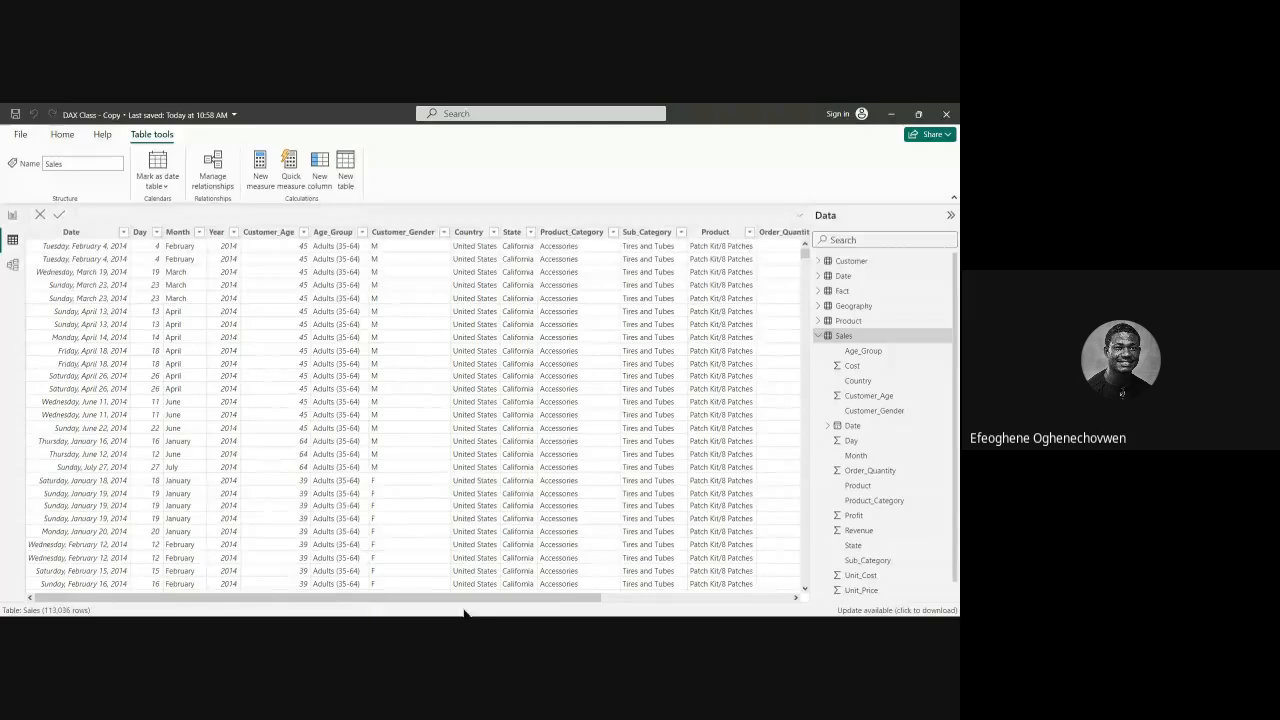
# Step: Inspect the distinct Order_Quantity values of the Sales table through the column's filter list, keeping all values selected
pyautogui.moveTo(529, 600); pyautogui.dragTo(700, 600)
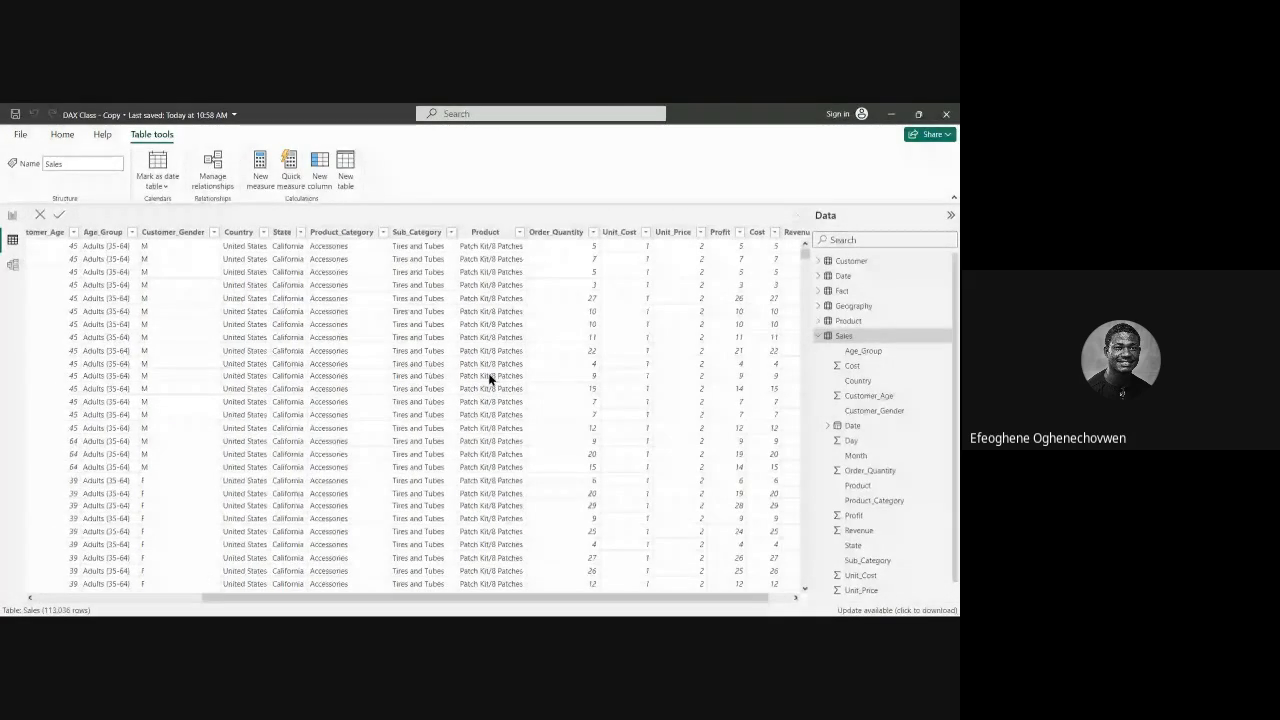
pyautogui.click(592, 233)
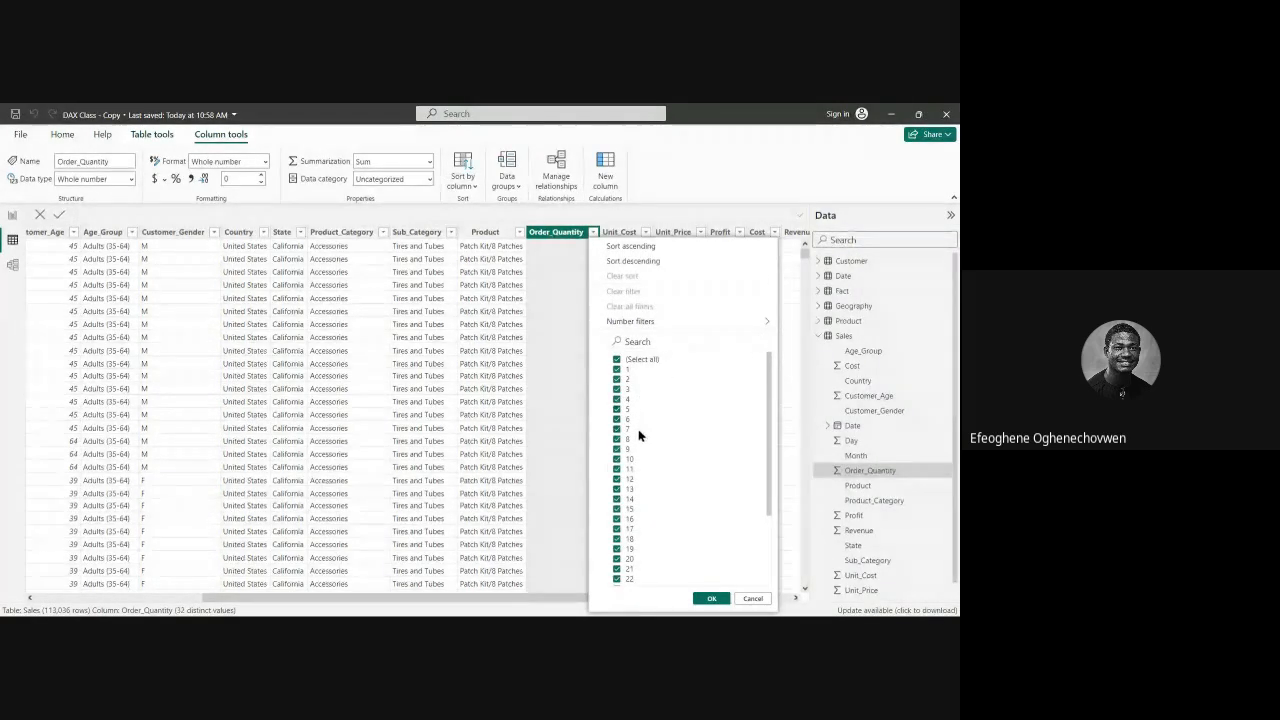
pyautogui.scroll(-3, 647, 483)
pyautogui.scroll(-1, 647, 483)
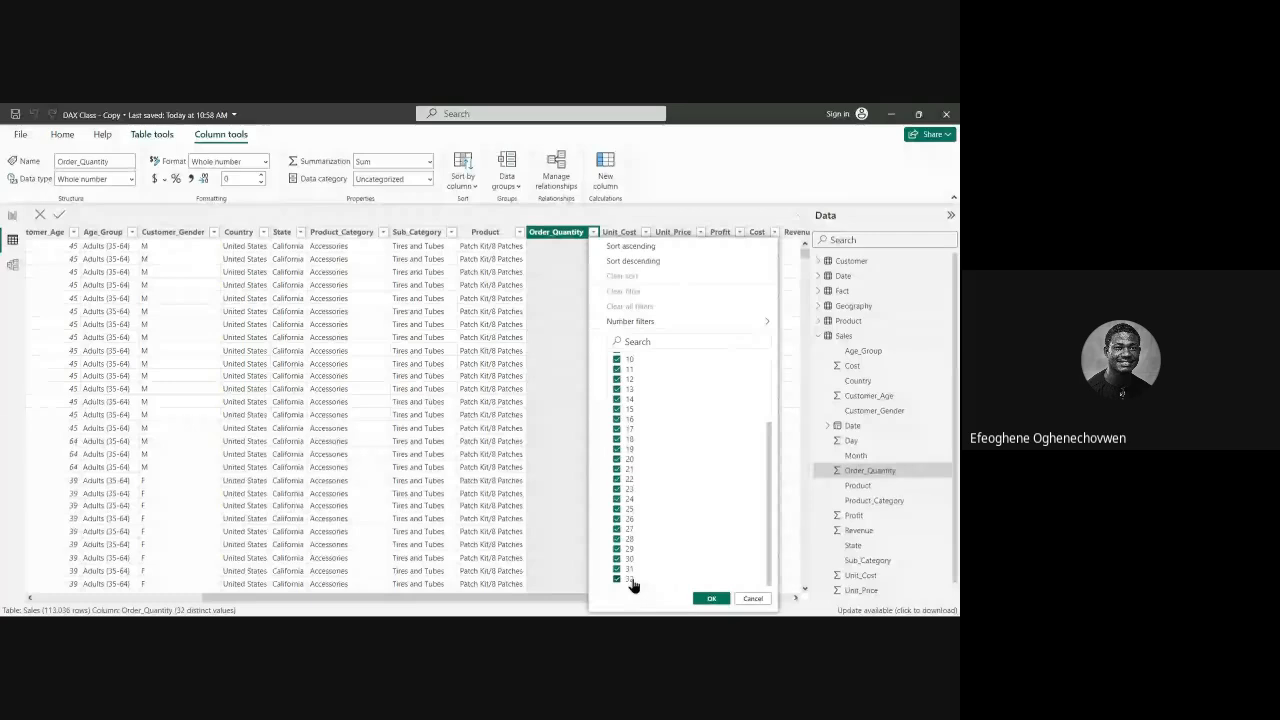
pyautogui.scroll(4, 625, 420)
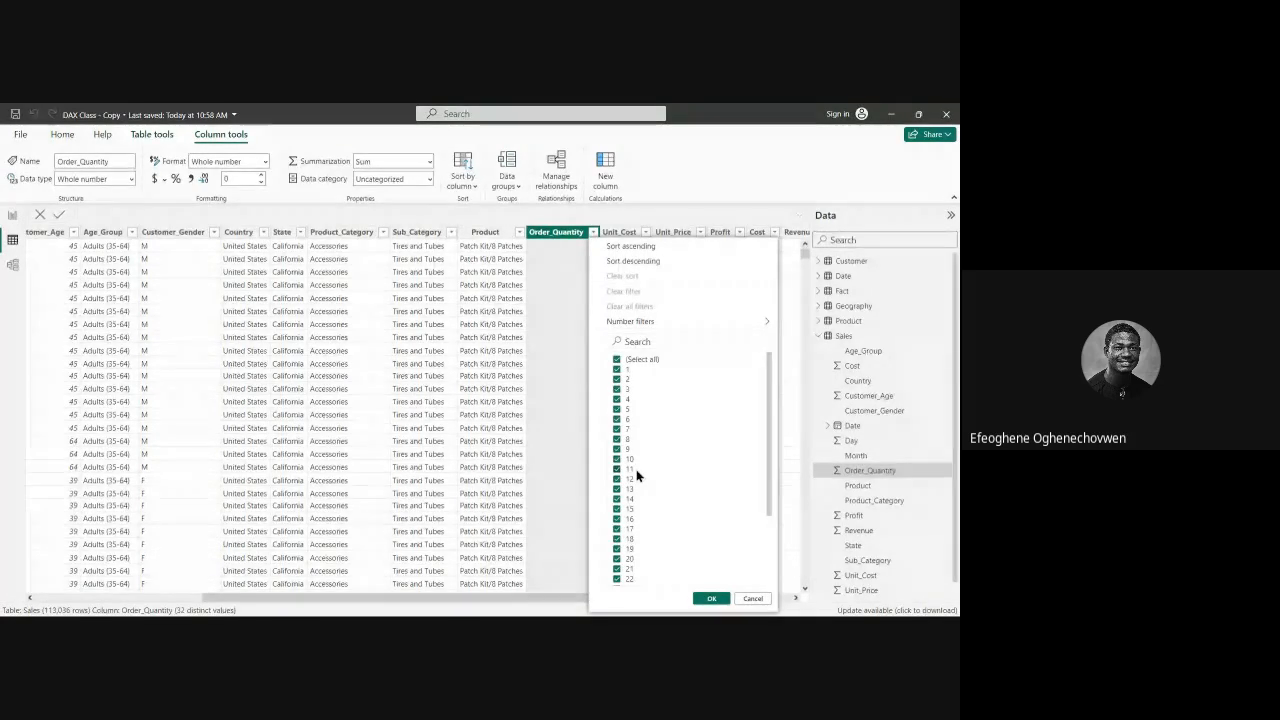
pyautogui.click(712, 598)
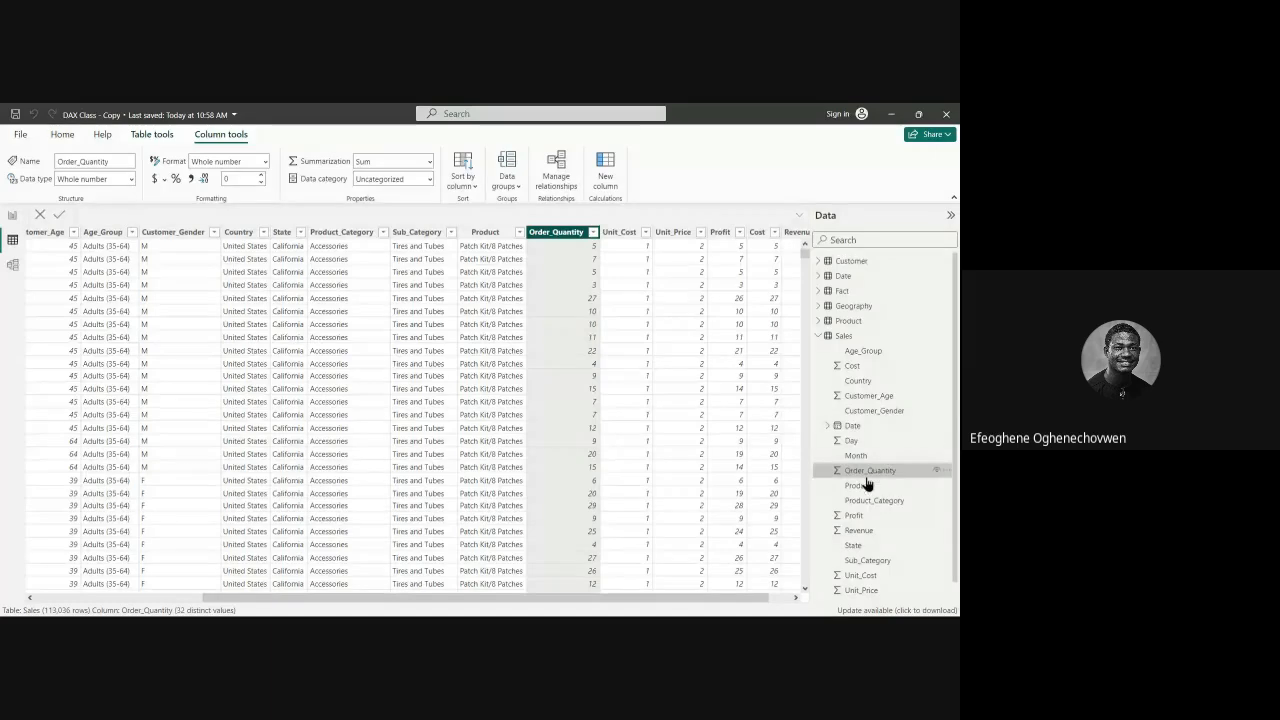
# Step: Create a new measure in the Sales table and name it Count orders
pyautogui.rightClick(851, 337)
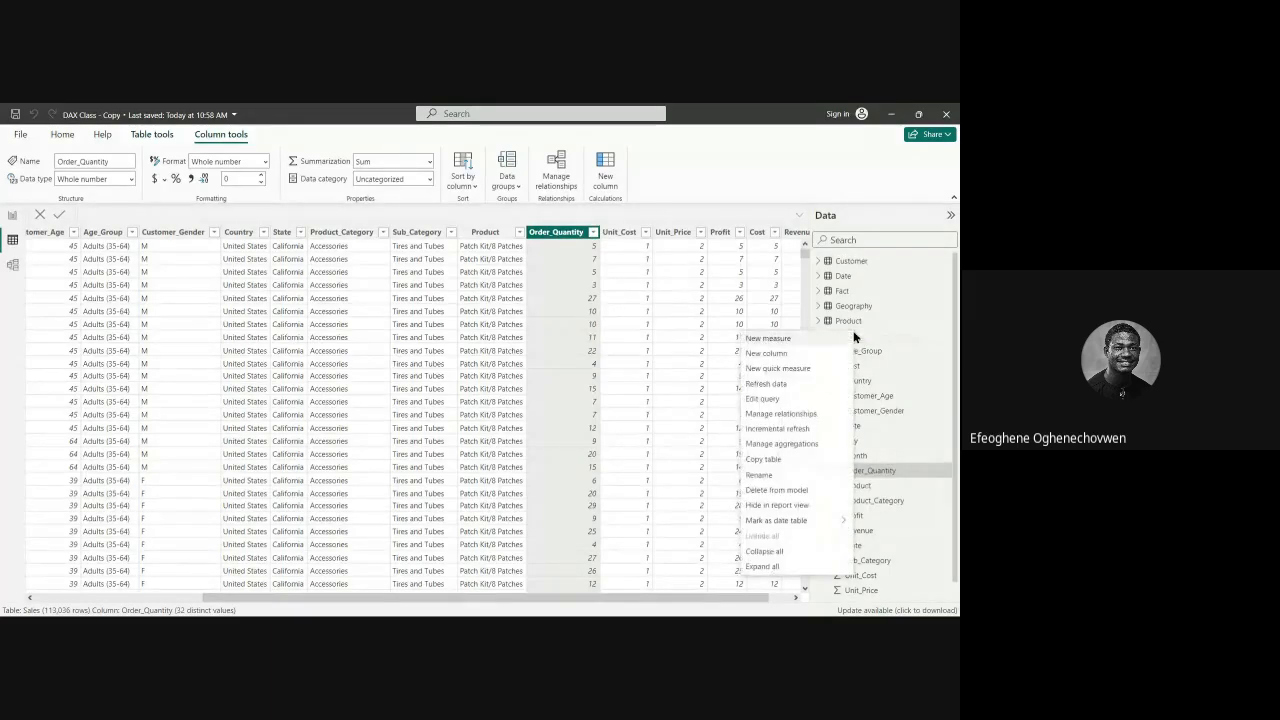
pyautogui.click(784, 342)
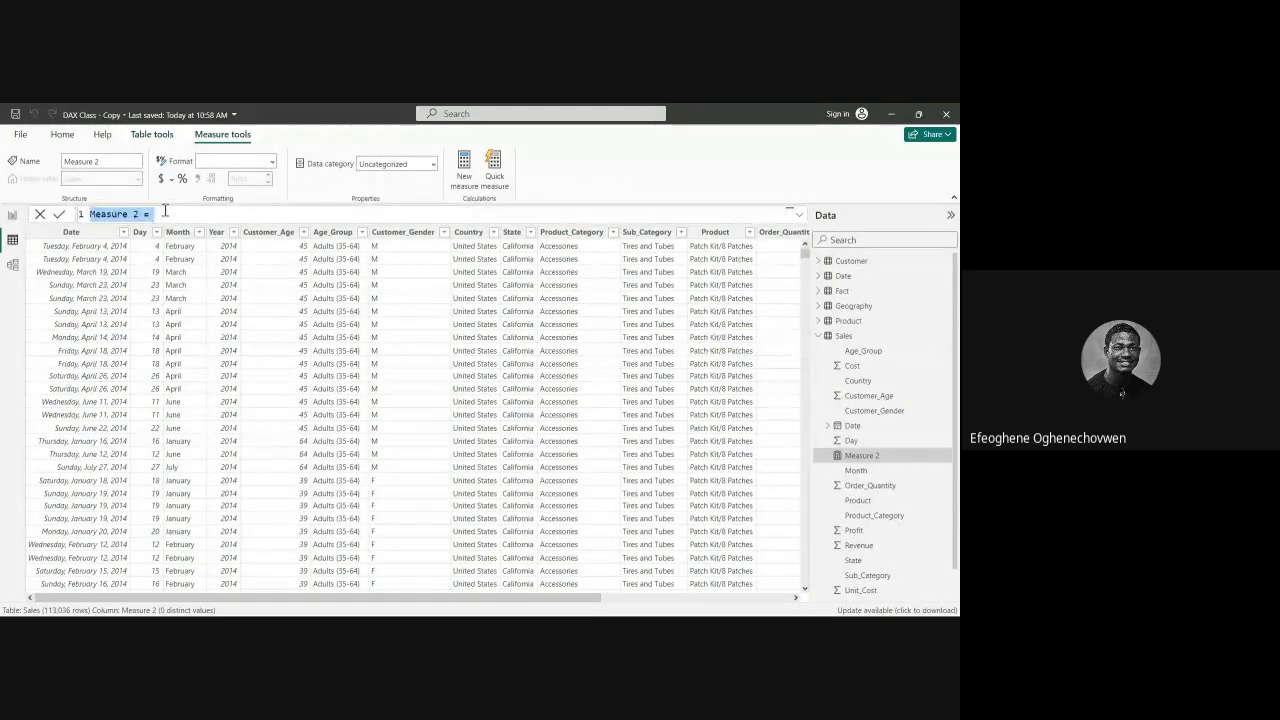
pyautogui.press('BackSpace')
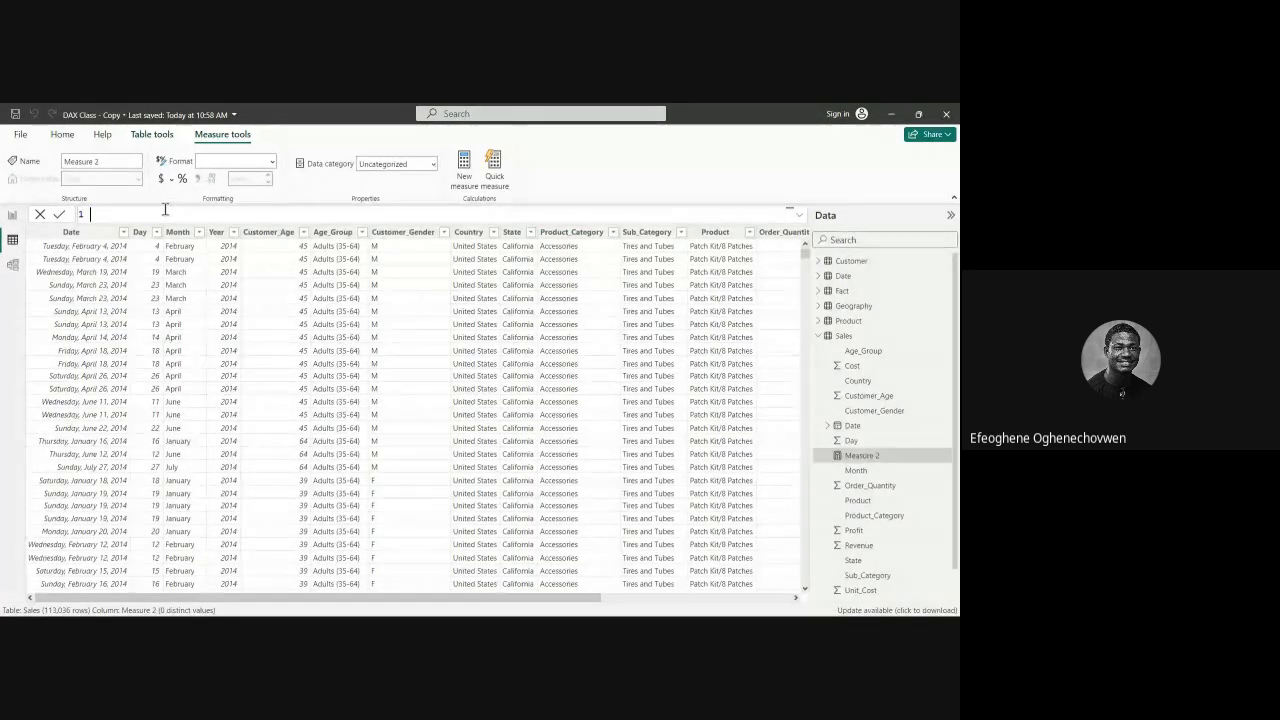
pyautogui.write('cOUN')
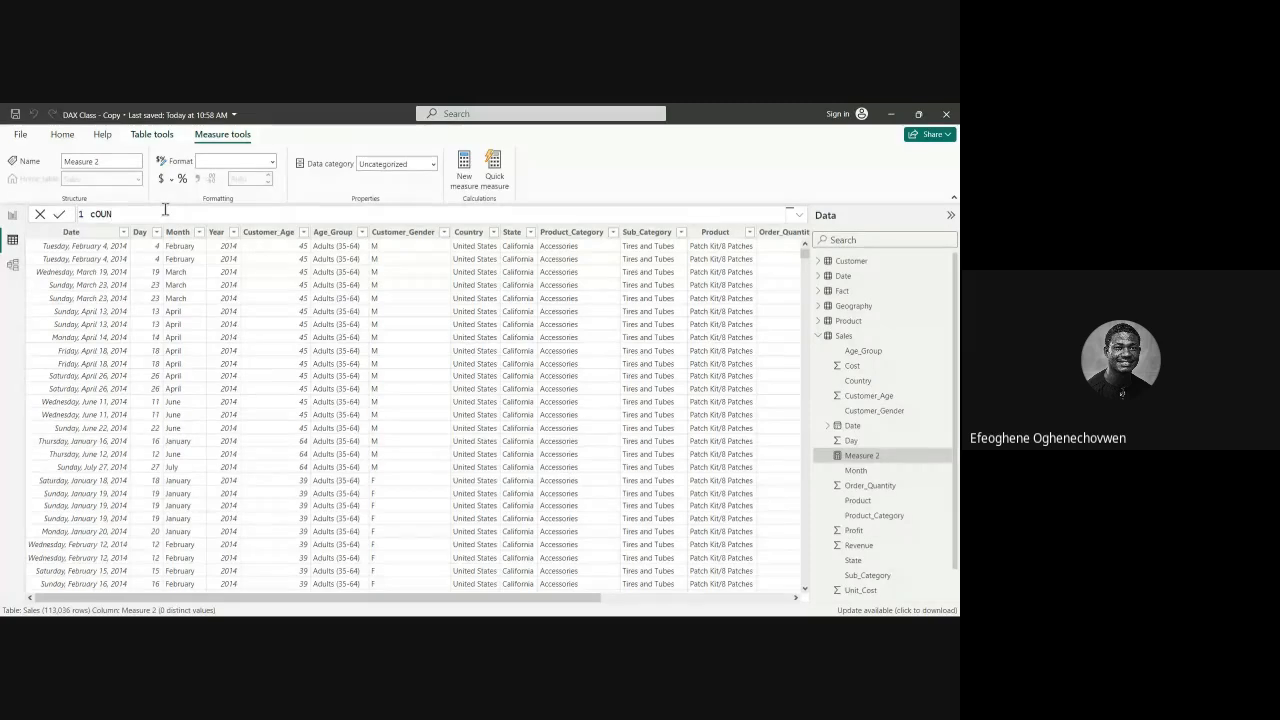
pyautogui.press('BackSpace')
pyautogui.press('BackSpace')
pyautogui.press('BackSpace')
pyautogui.press('BackSpace')
pyautogui.write('C')
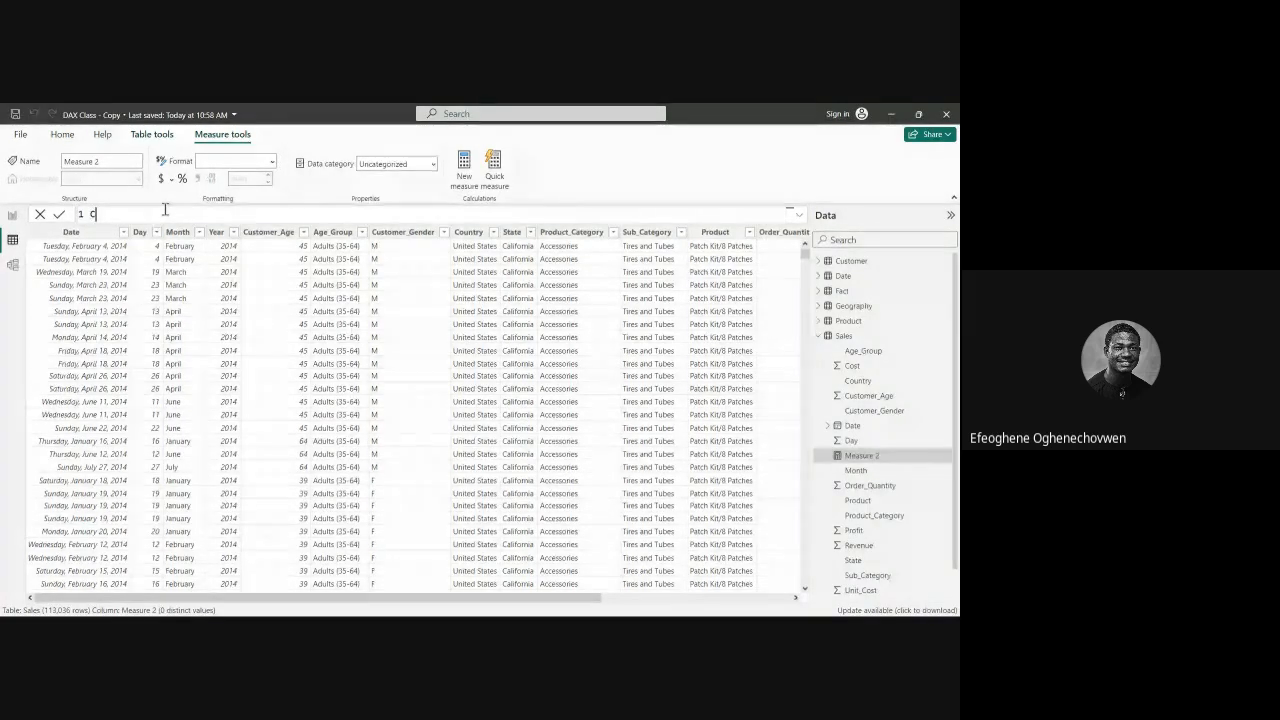
pyautogui.write('ountt')
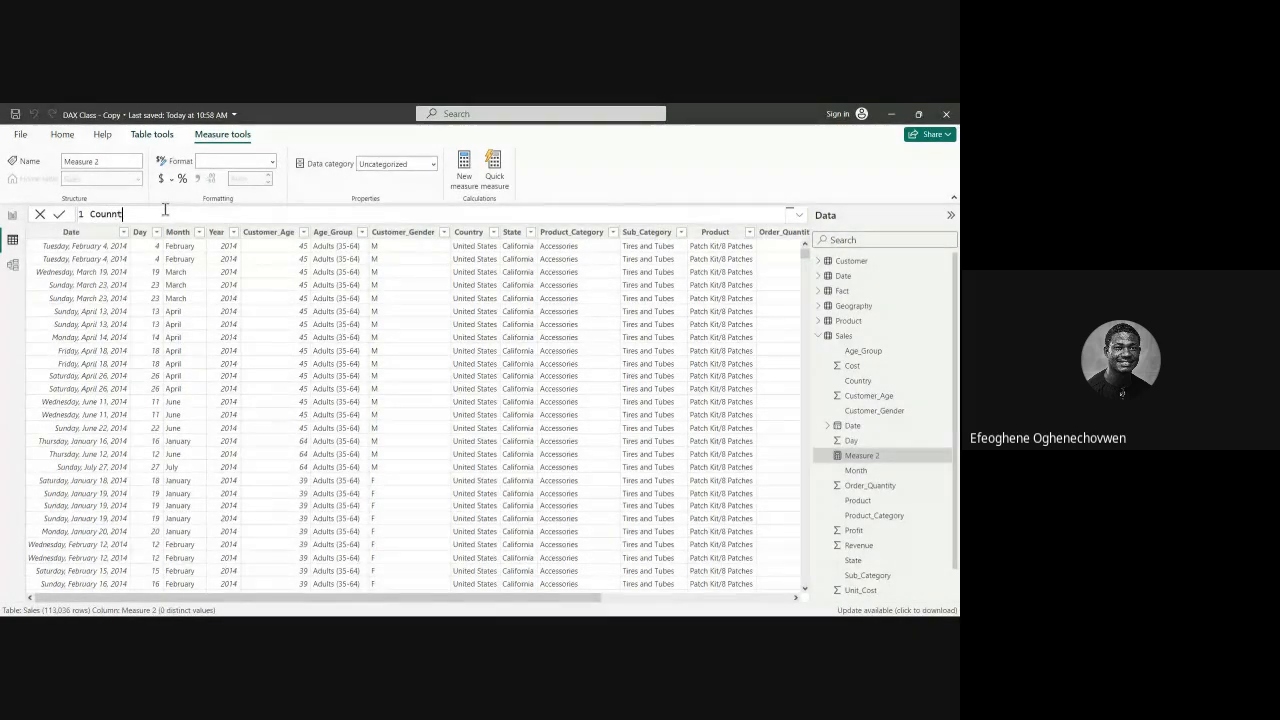
pyautogui.press('BackSpace')
pyautogui.press('BackSpace')
pyautogui.write('t orders')
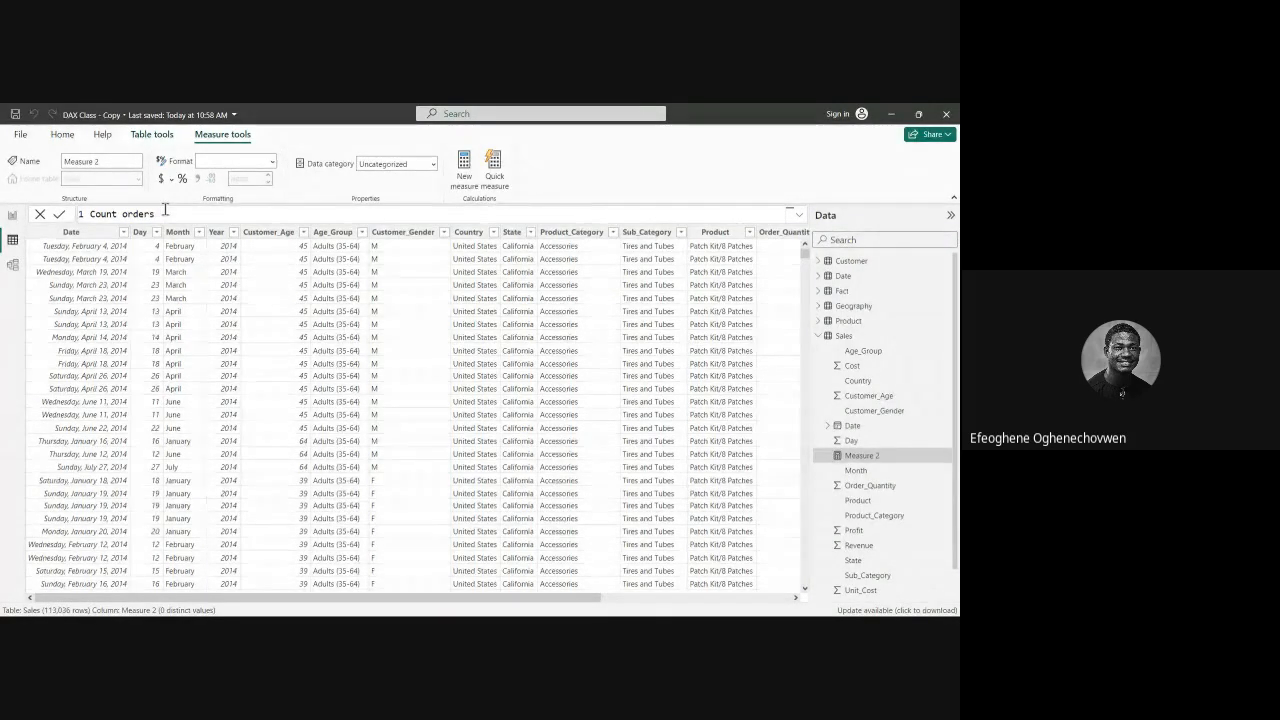
pyautogui.write(' =')
# Step: Begin the Count orders formula with COUNTX over a FILTER of the Sales table
pyautogui.write(' cou')
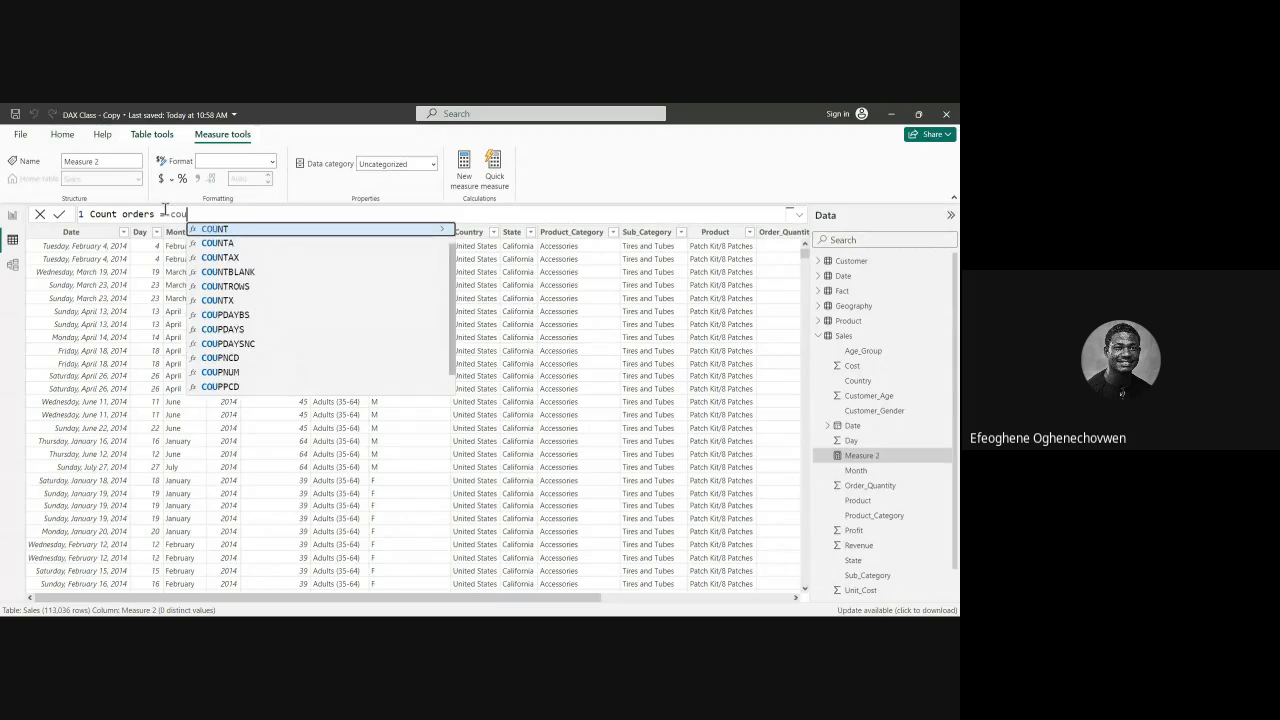
pyautogui.write('nt')
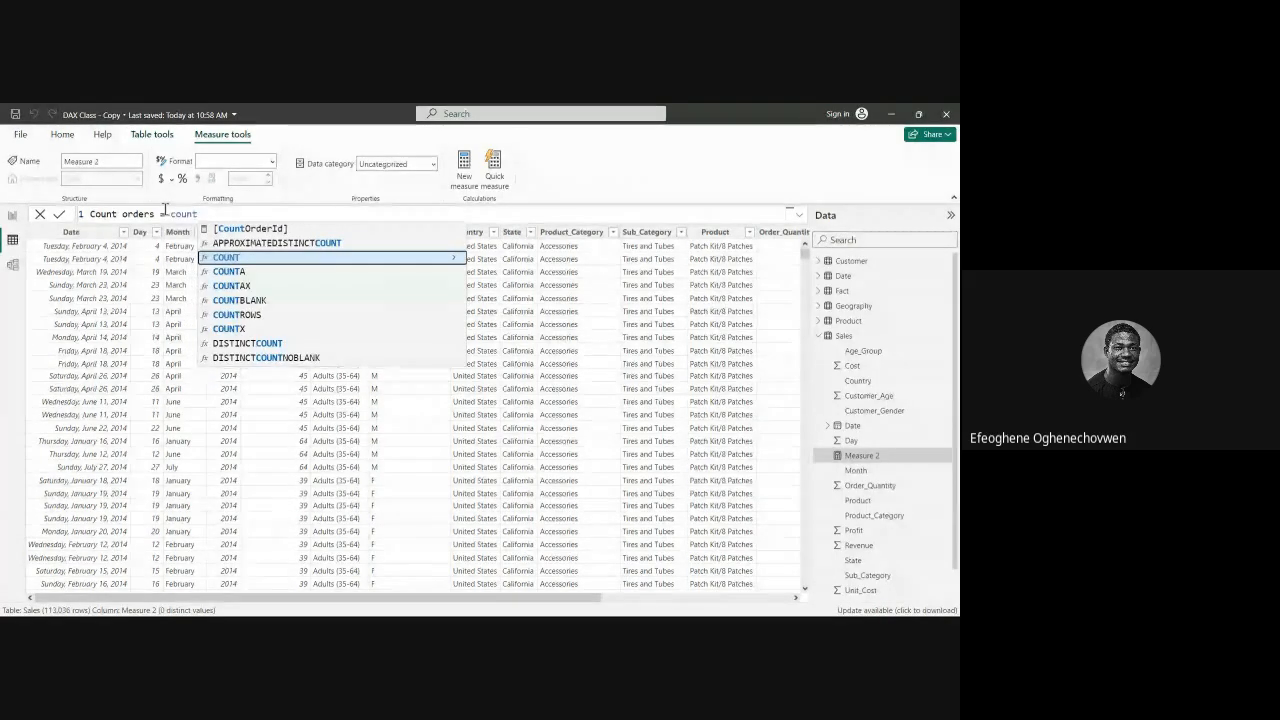
pyautogui.click(224, 328)
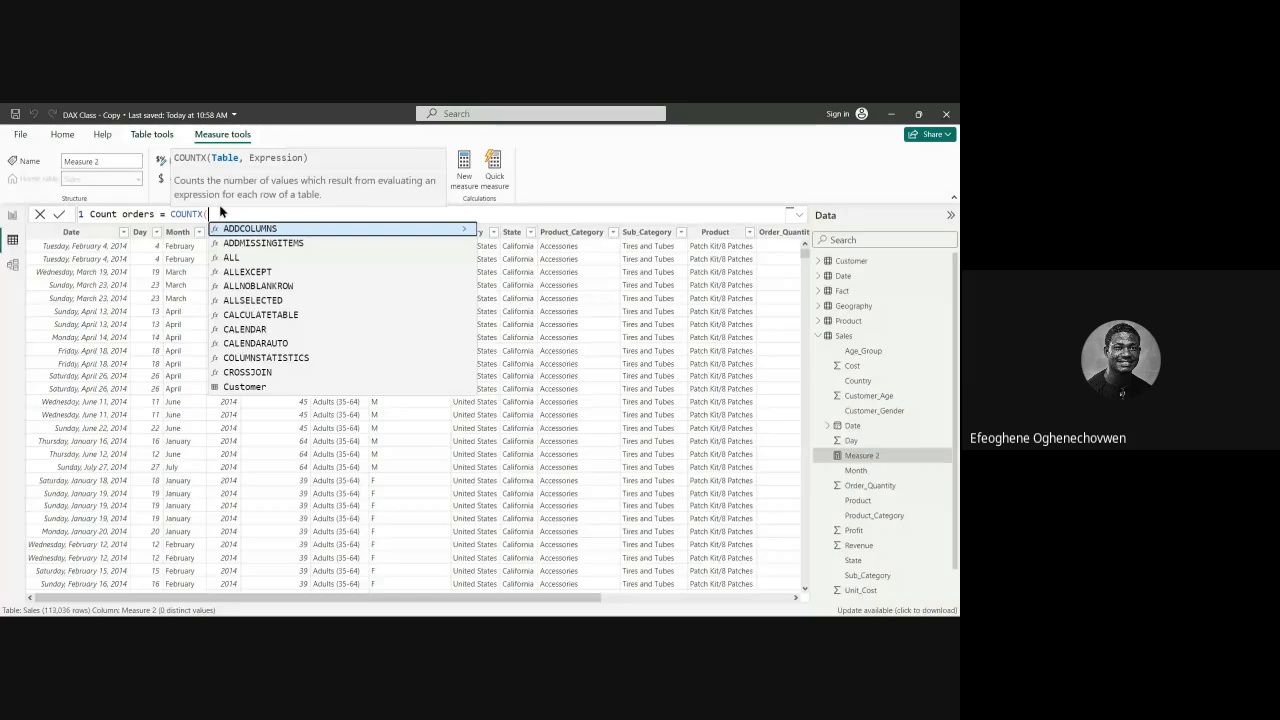
pyautogui.write('Fi')
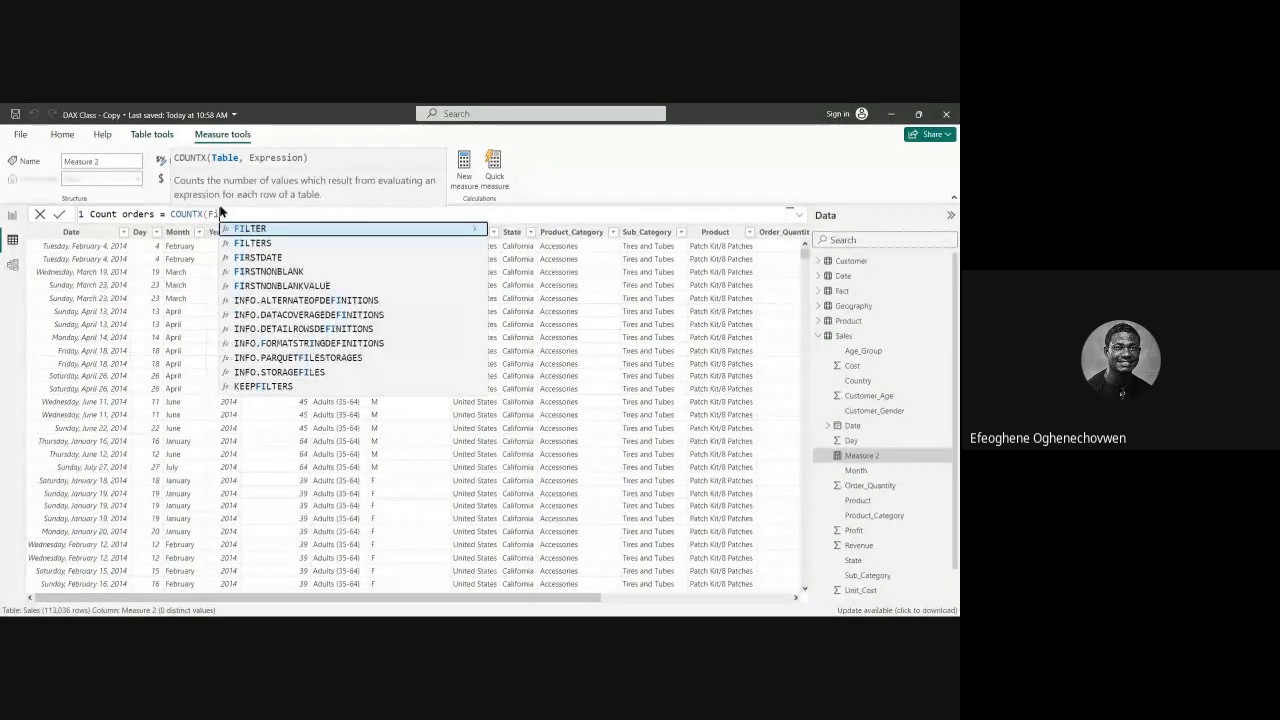
pyautogui.write('lter')
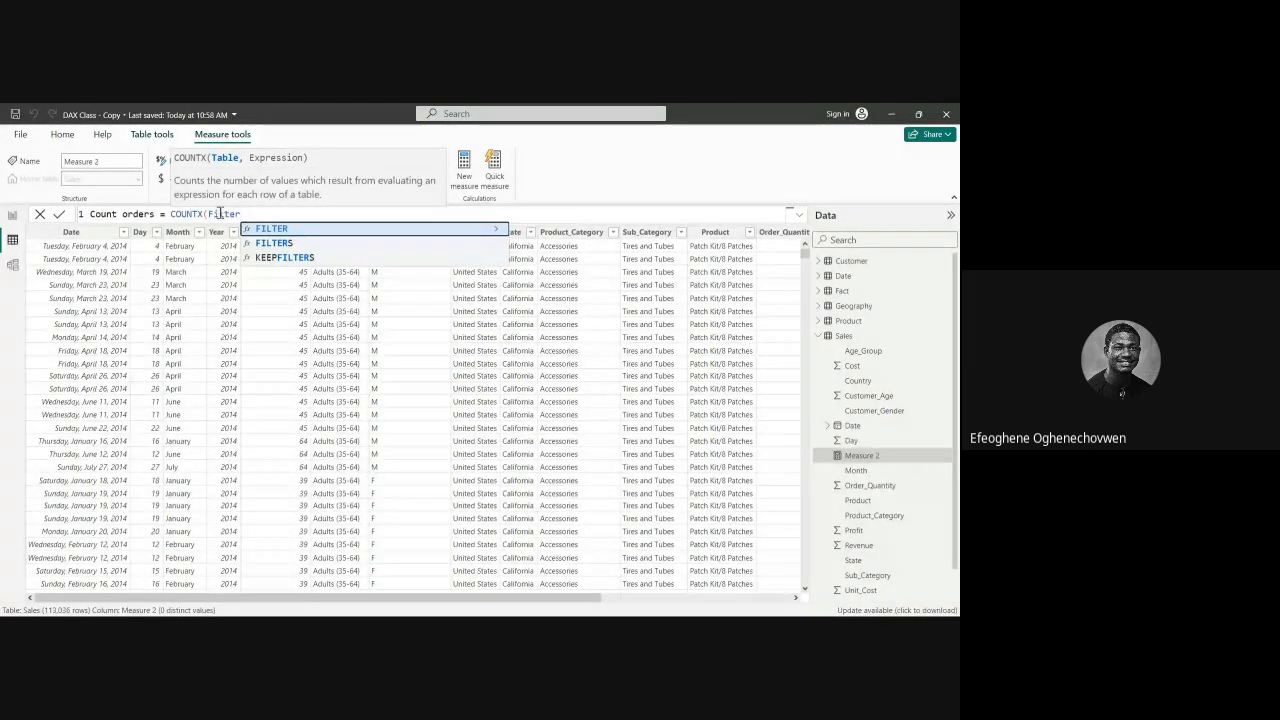
pyautogui.click(266, 229)
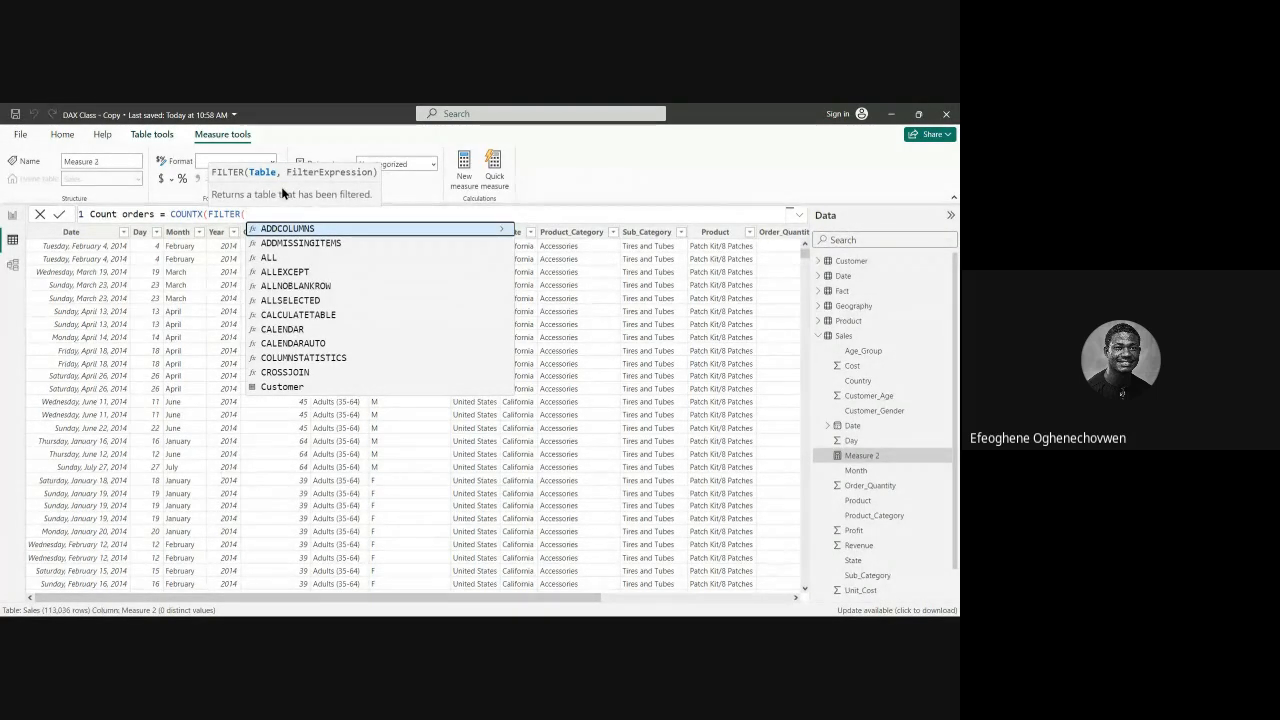
pyautogui.write('sal')
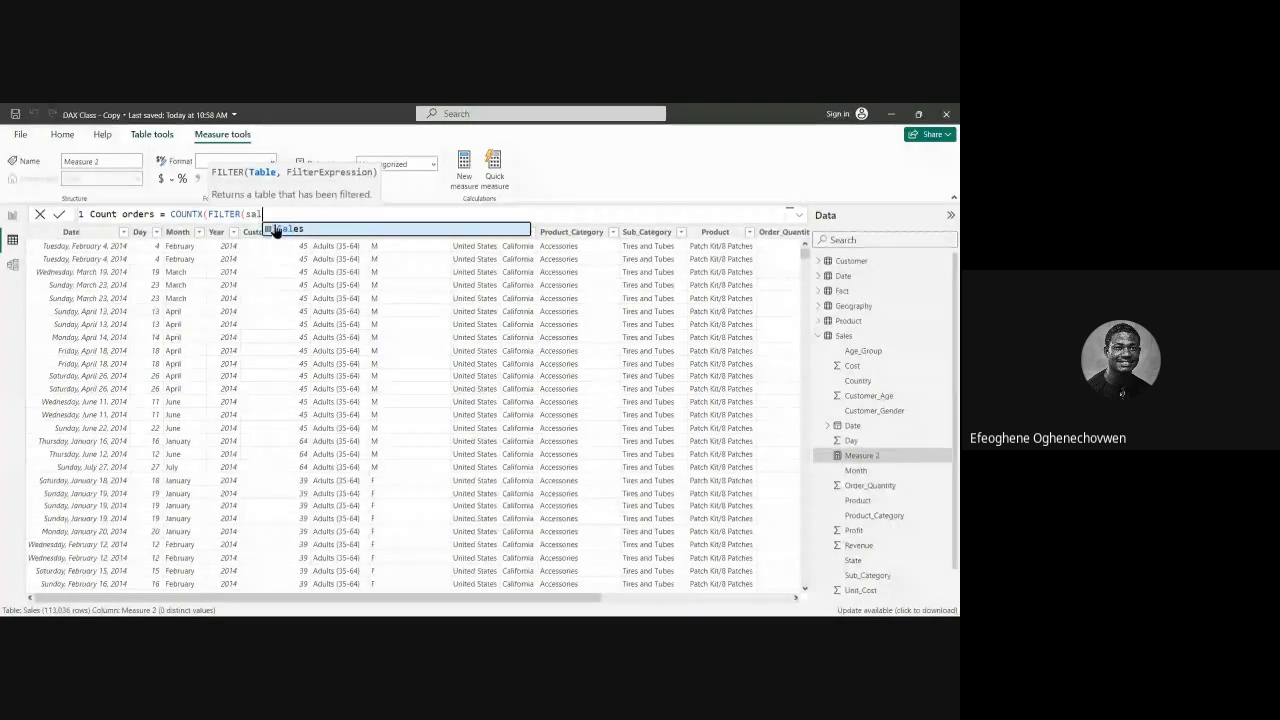
pyautogui.click(278, 230)
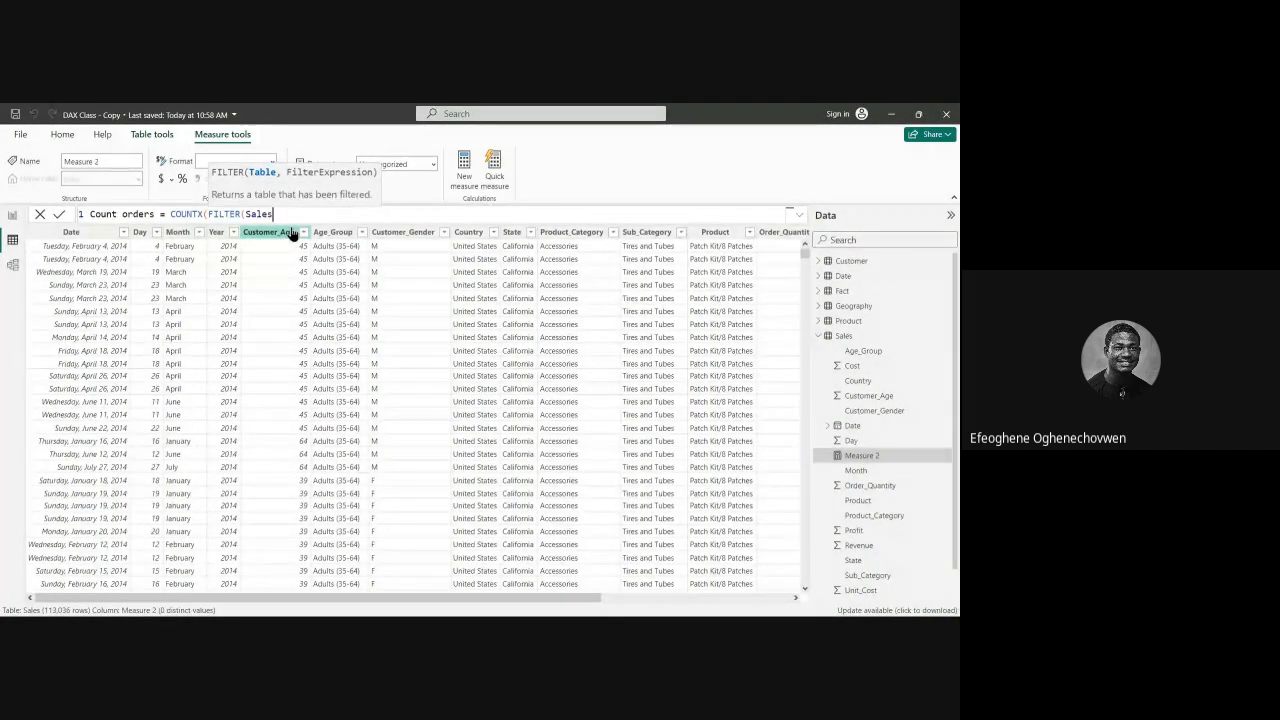
pyautogui.write(',')
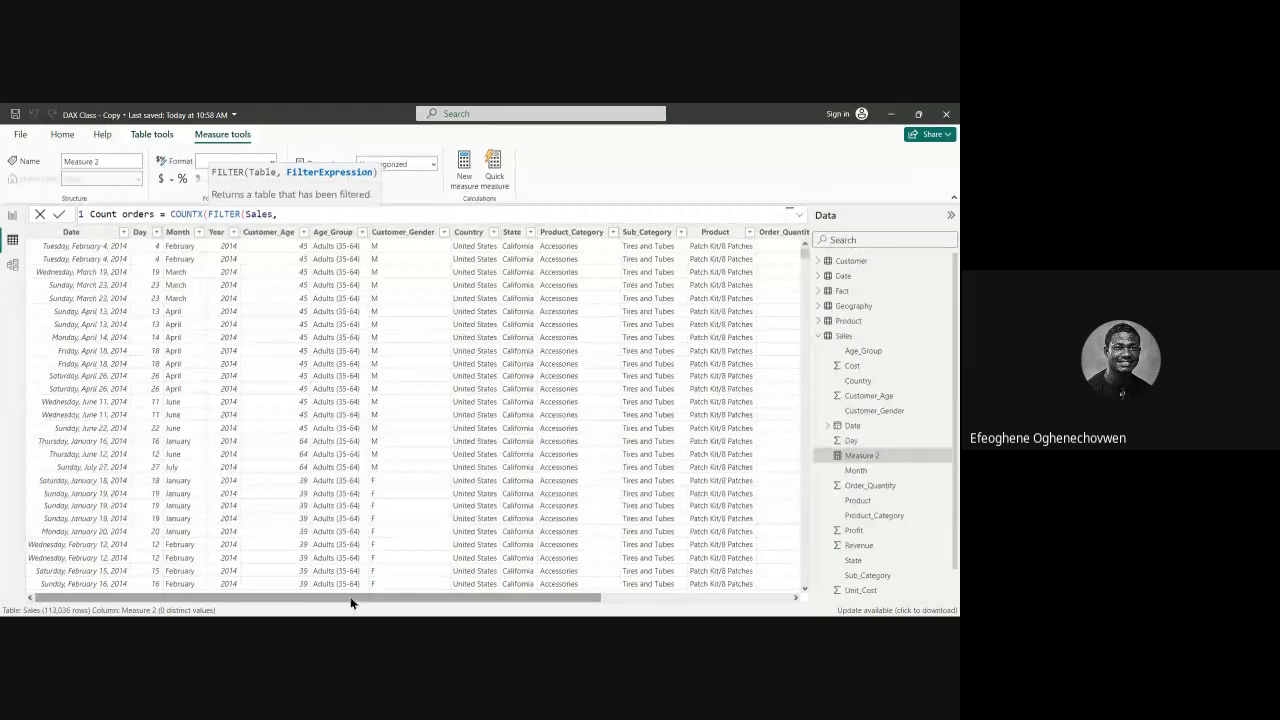
# Step: Add the filter condition Sales[Order_Quantity] > 5 and close the FILTER function
pyautogui.moveTo(351, 598); pyautogui.dragTo(511, 349)
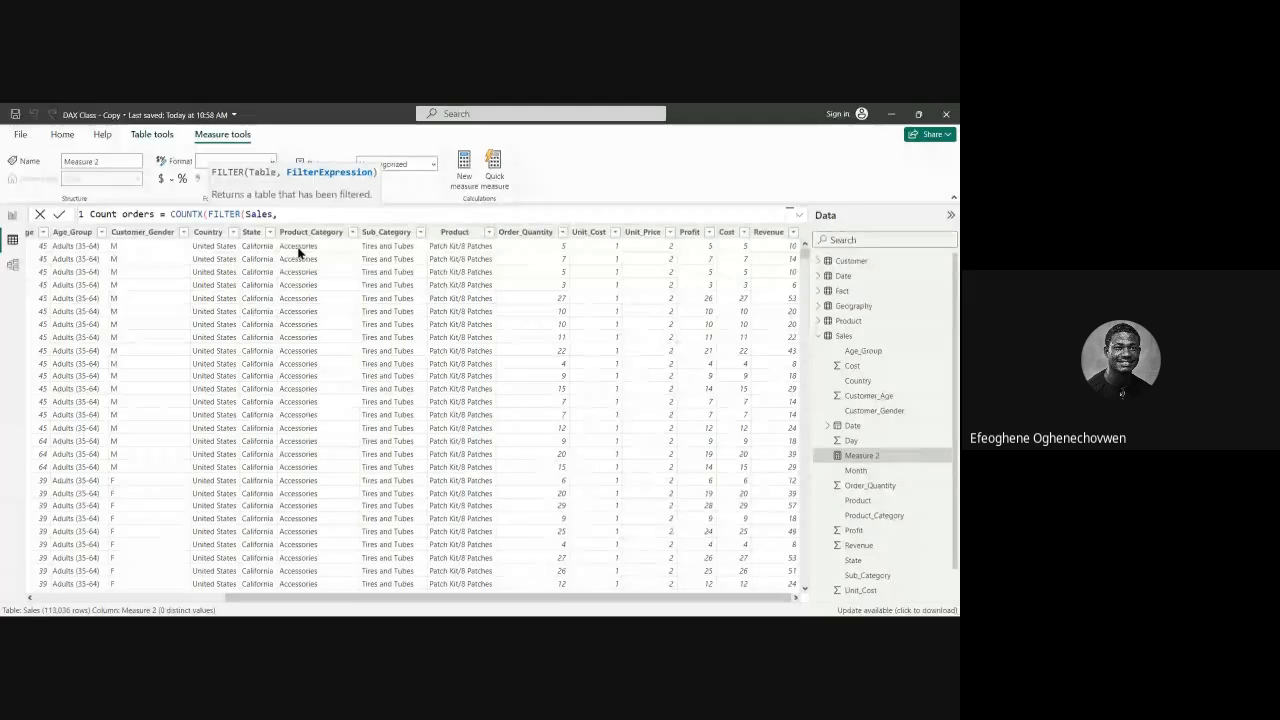
pyautogui.write('sal')
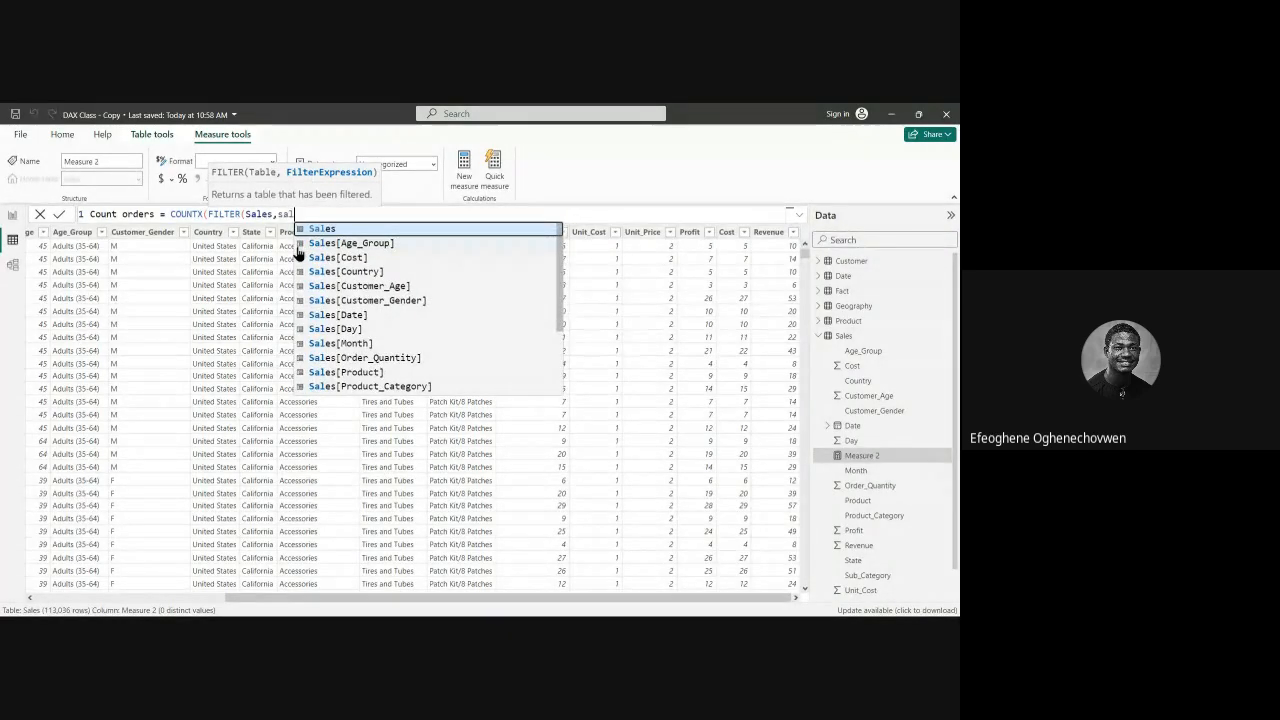
pyautogui.write('e')
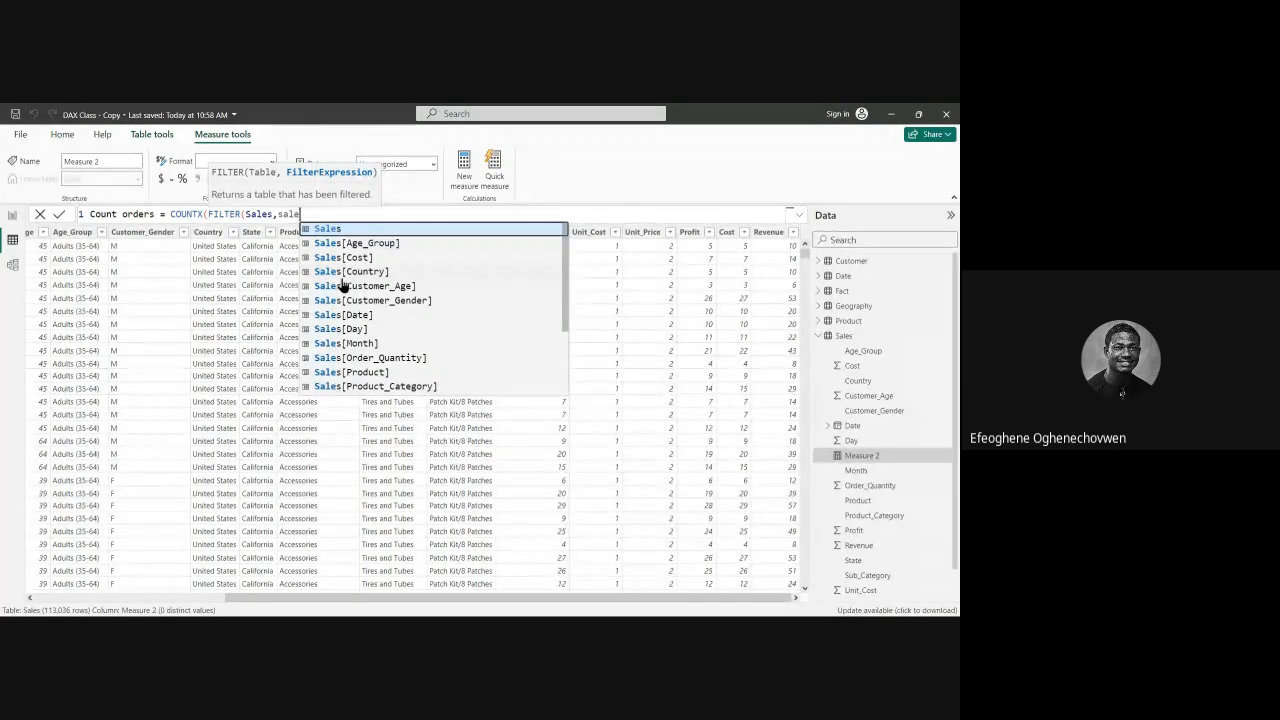
pyautogui.scroll(-2, 350, 318)
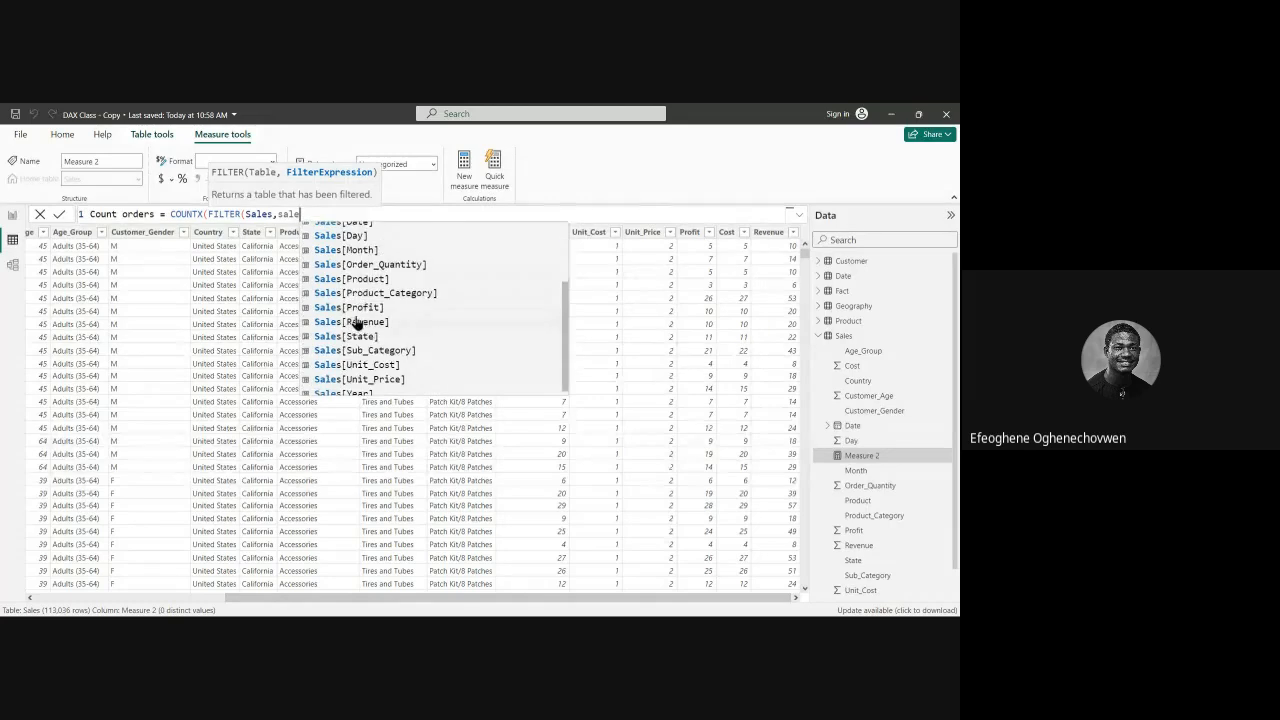
pyautogui.scroll(-1, 368, 372)
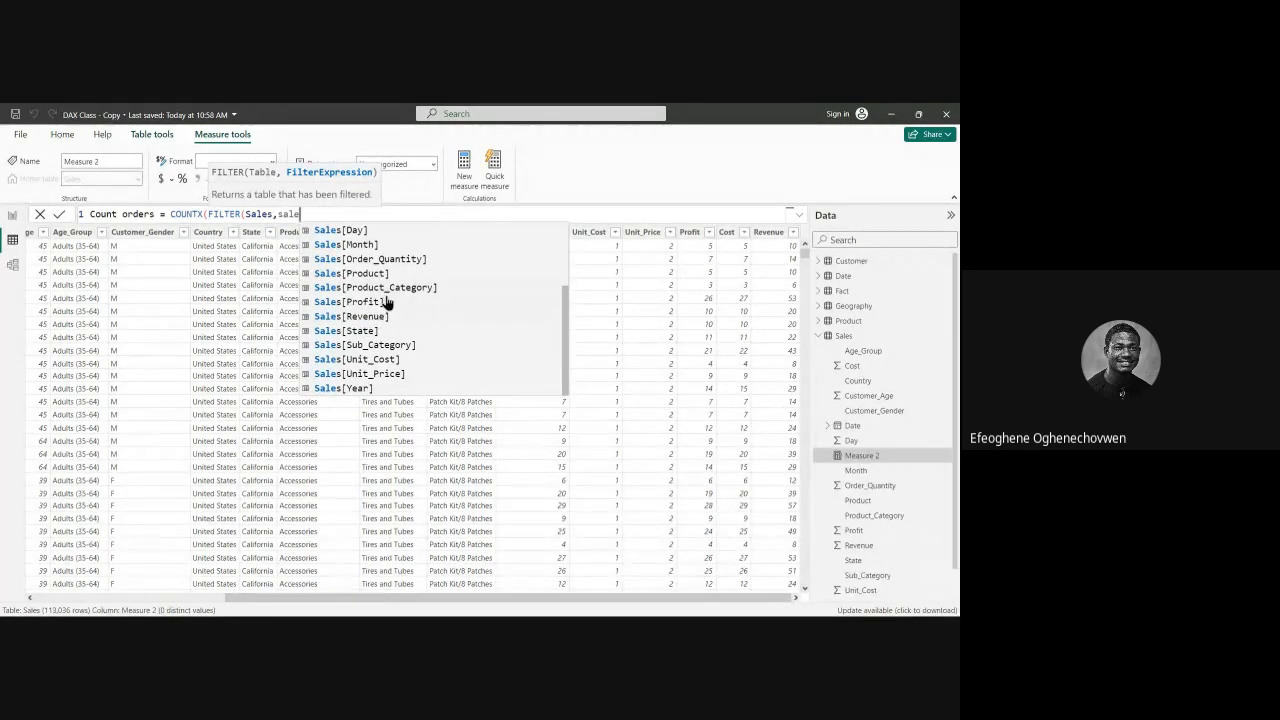
pyautogui.click(372, 263)
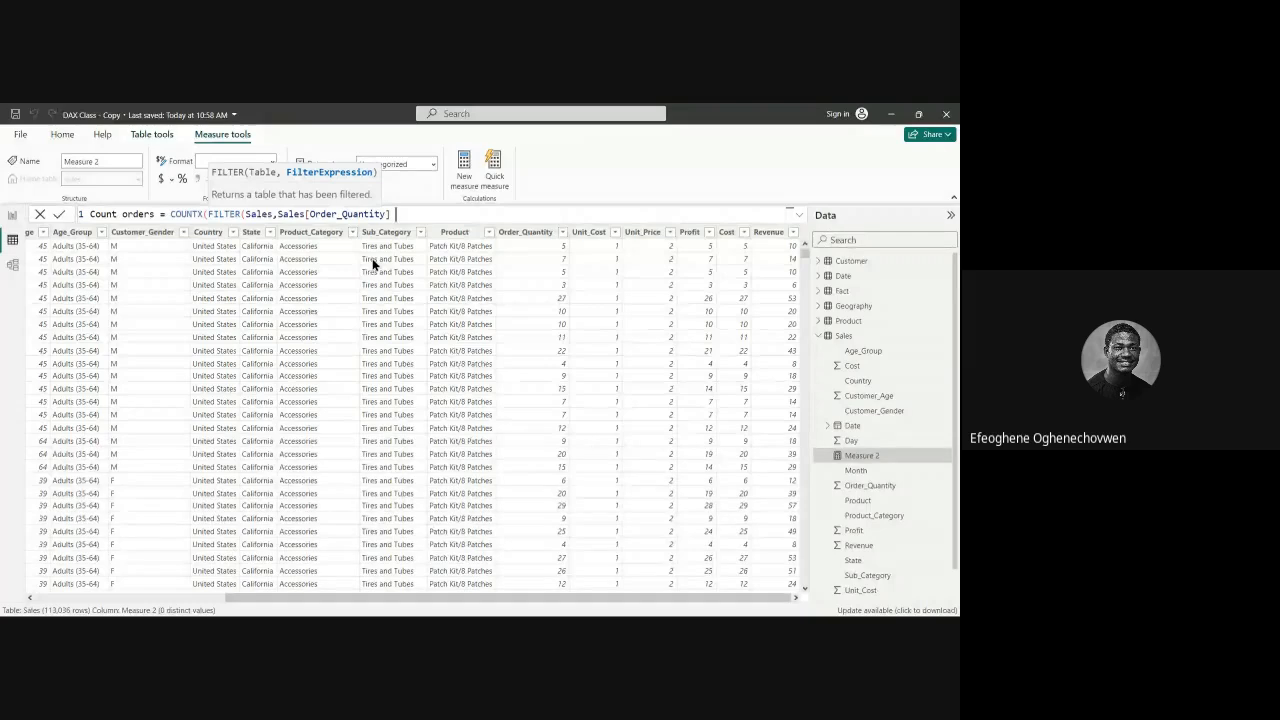
pyautogui.write('> %')
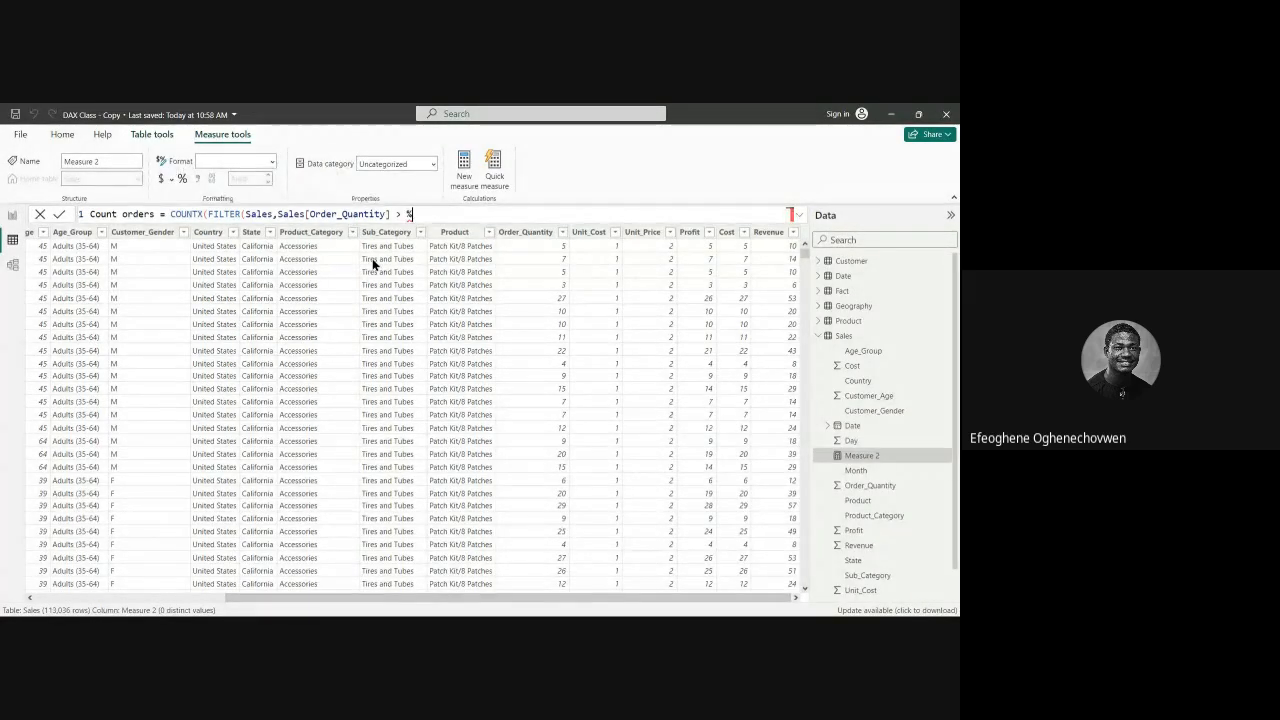
pyautogui.press('BackSpace')
pyautogui.write('5)')
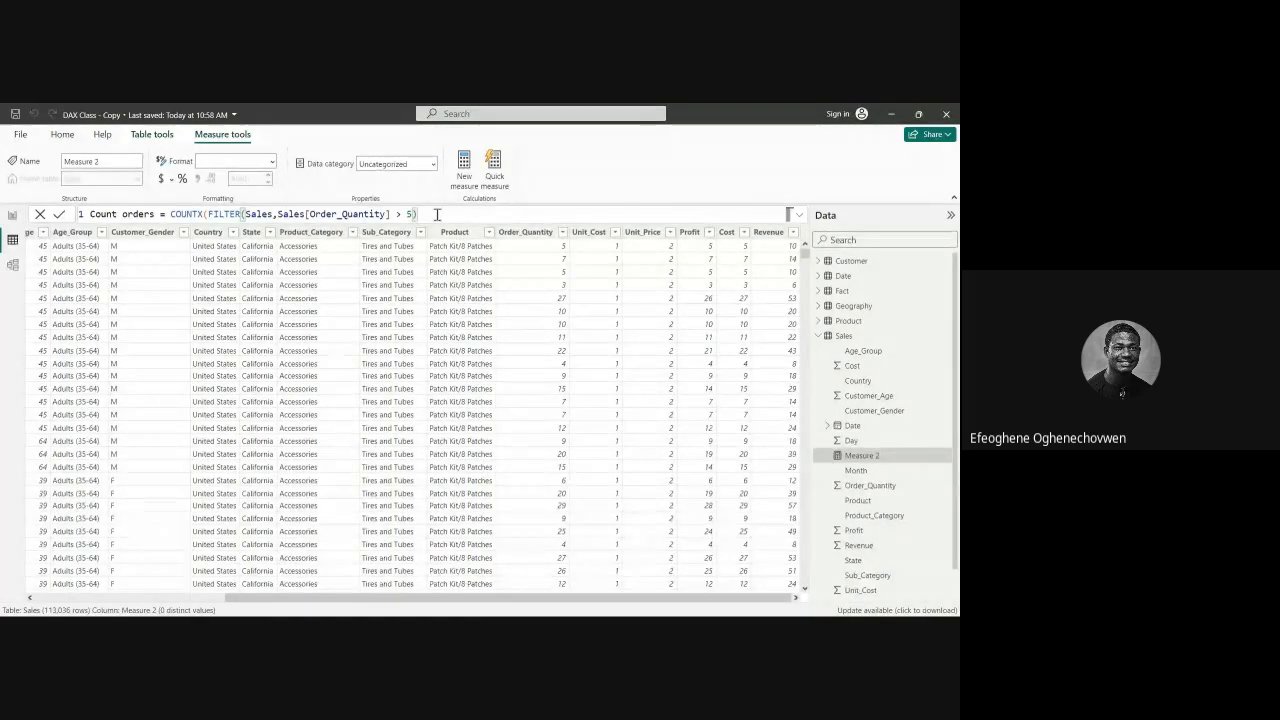
# Step: Enter Sales[Order_Quantity] as the COUNTX expression, close the formula and commit the Count orders measure
pyautogui.write(',')
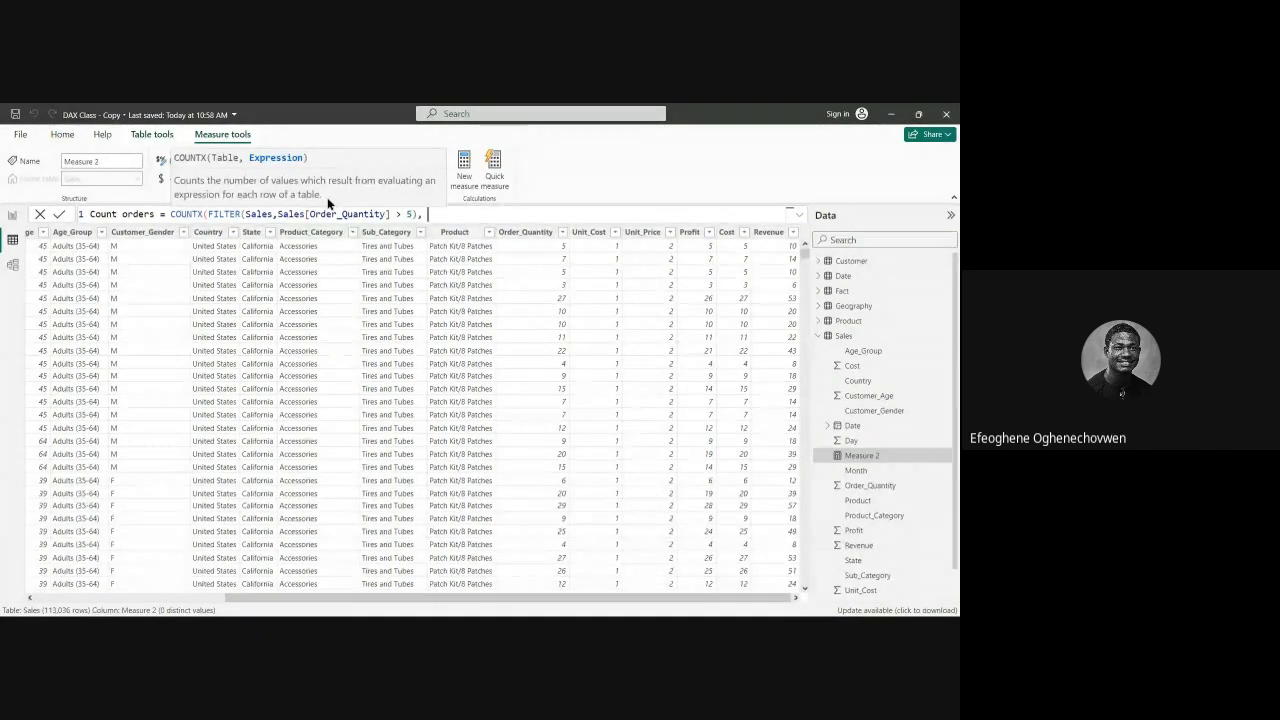
pyautogui.write('sale')
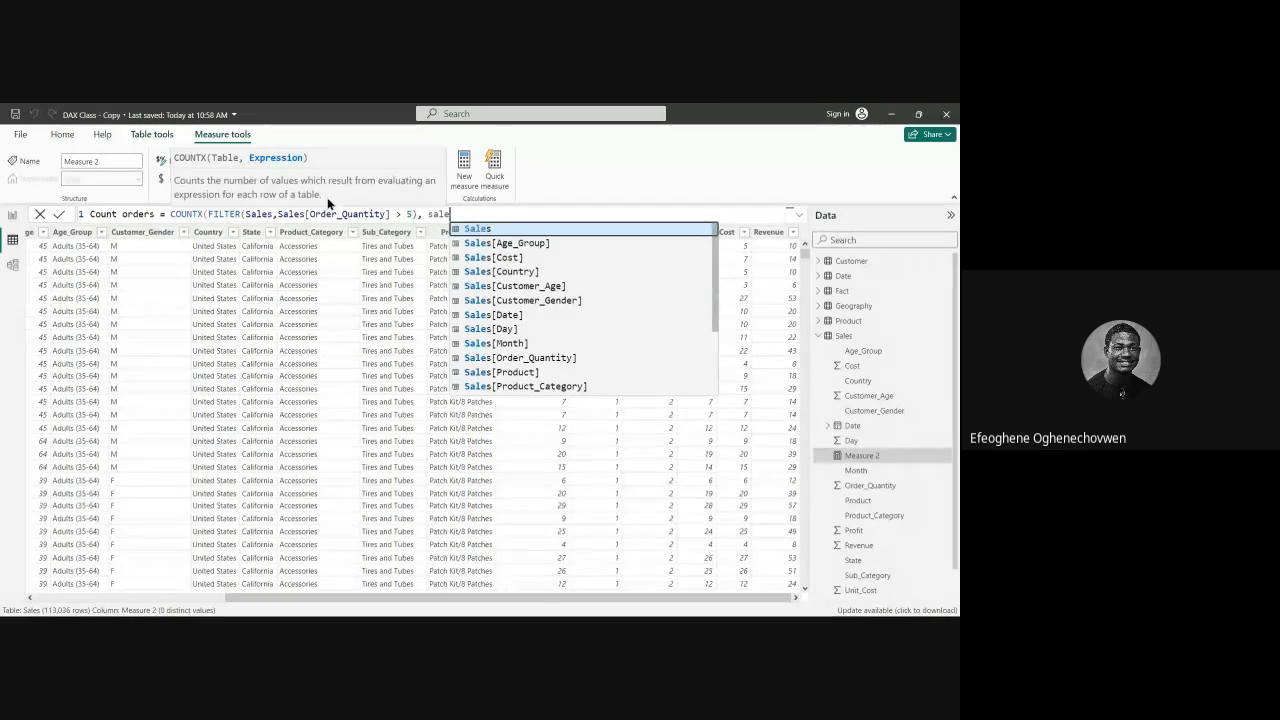
pyautogui.write('s')
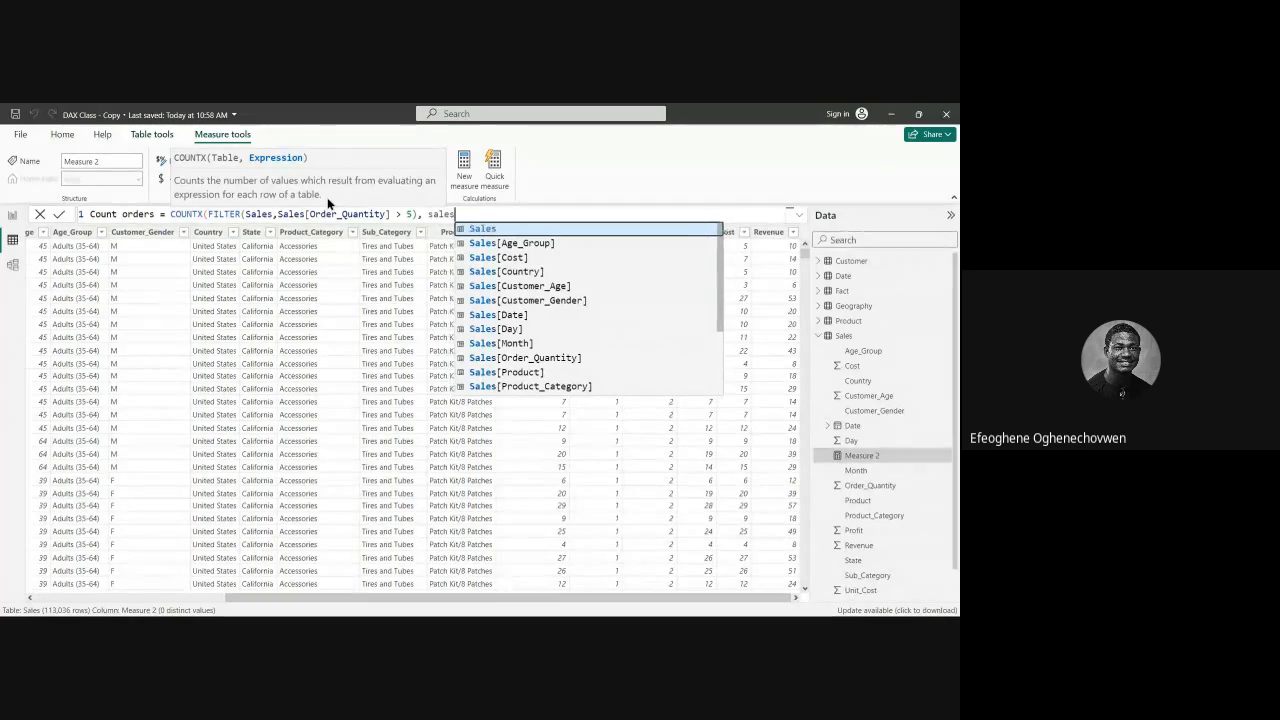
pyautogui.click(533, 357)
pyautogui.write(')')
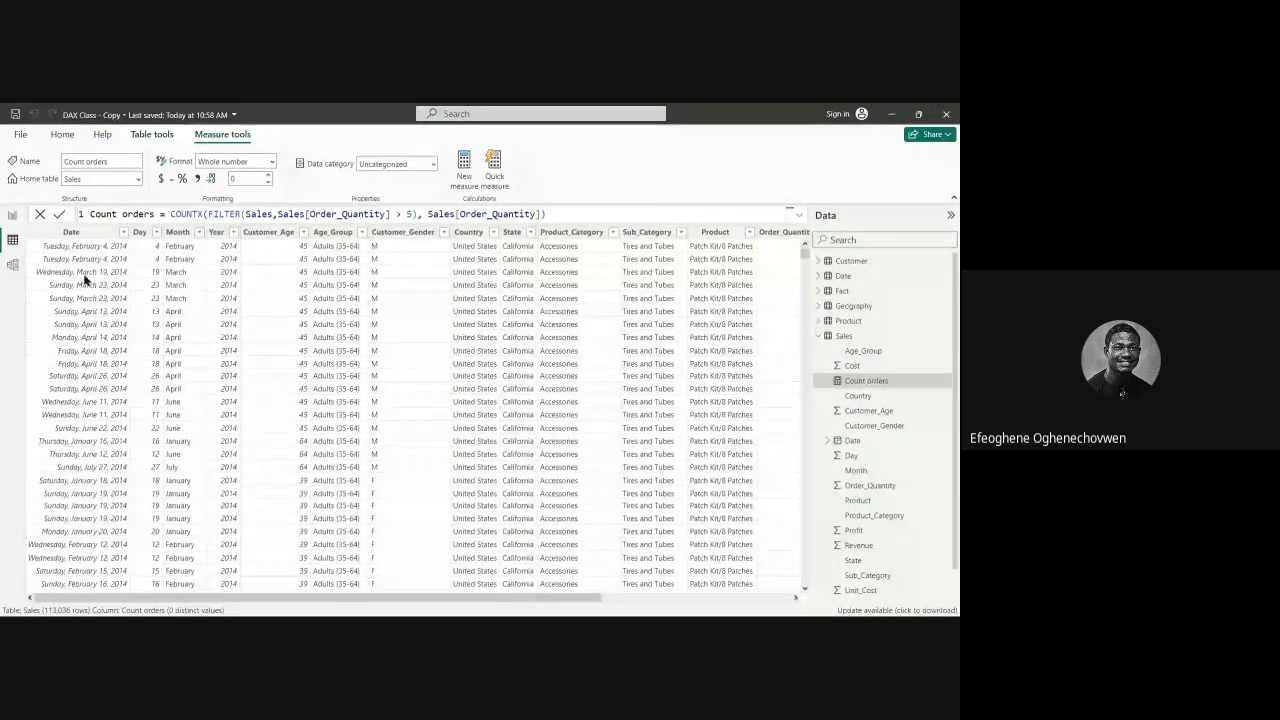
# Step: On the Aggregate report page, move the Grnd Profit card closer to the Grnd Revenue card and deselect it
pyautogui.click(15, 226)
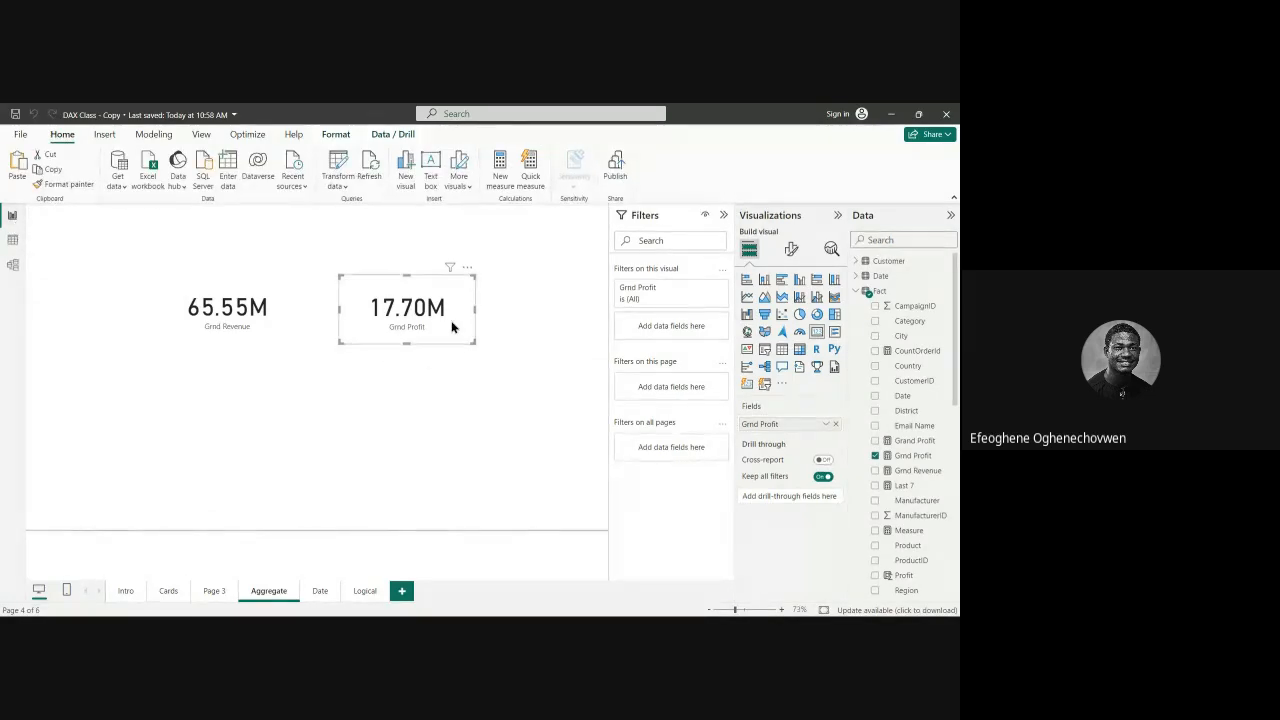
pyautogui.moveTo(452, 327); pyautogui.dragTo(418, 323)
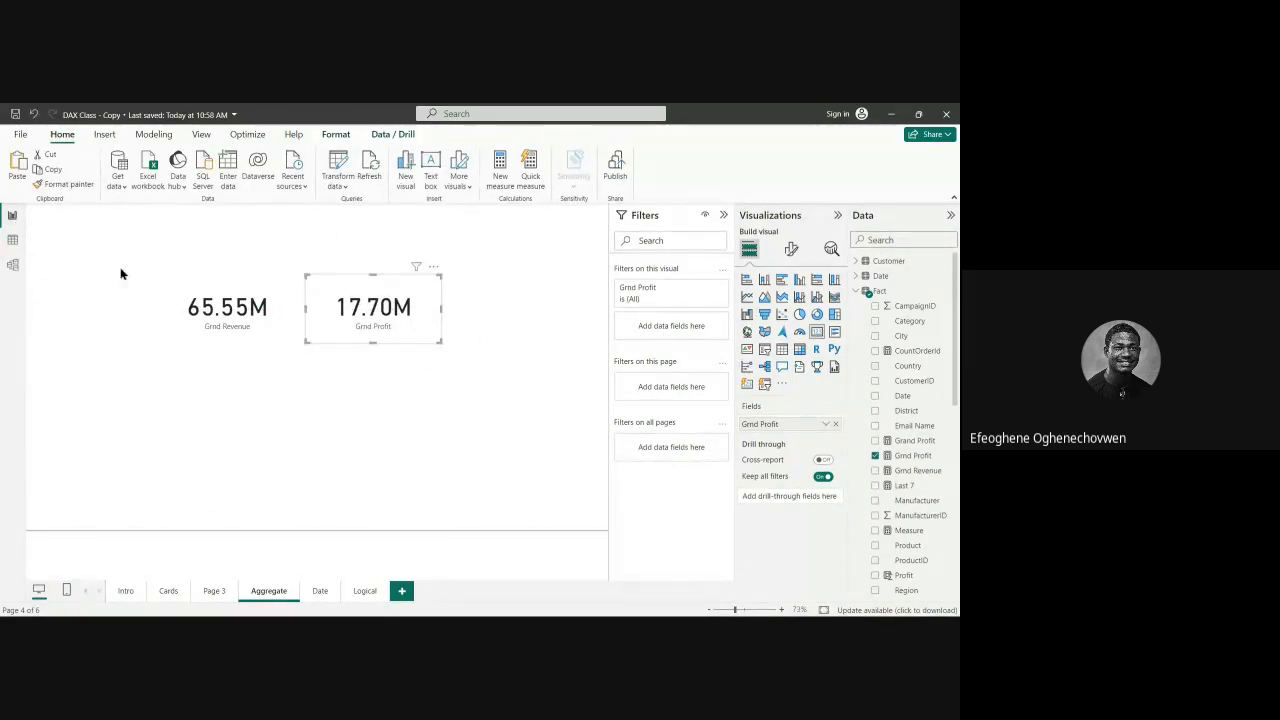
pyautogui.click(326, 430)
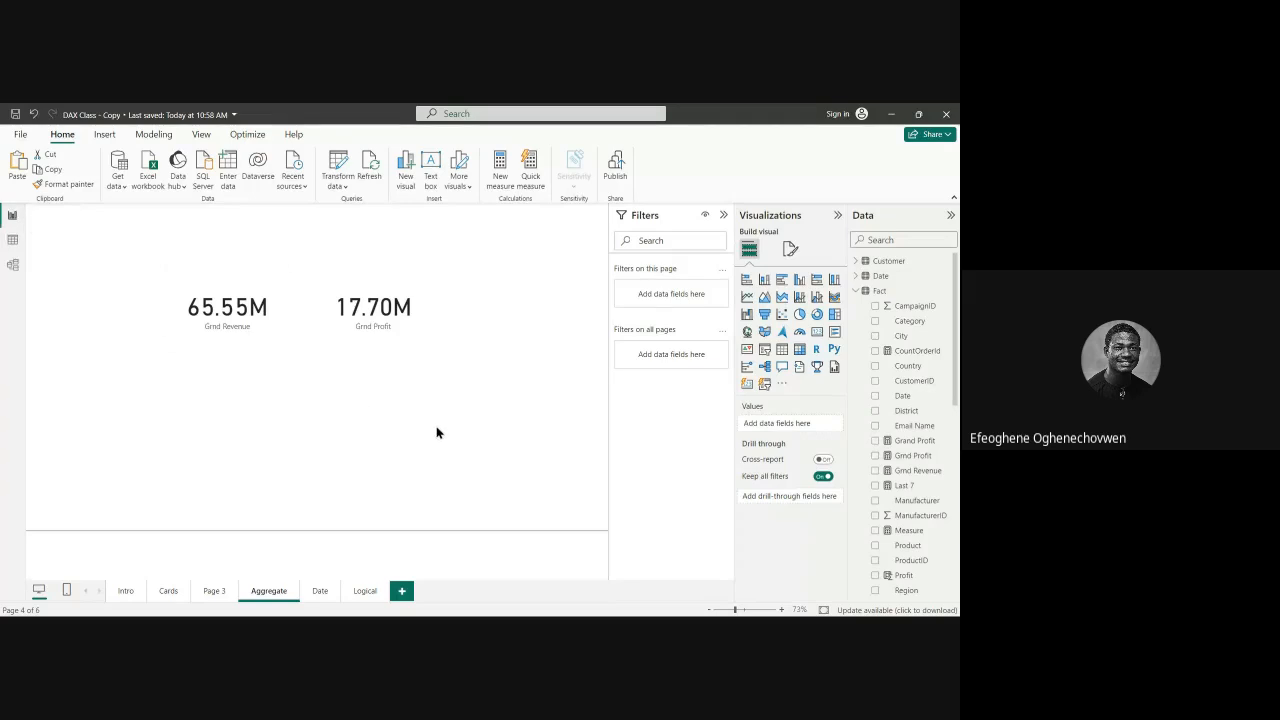
# Step: Add a card showing the Sales table's Count orders measure and fit it directly beneath the Grnd Revenue card
pyautogui.click(816, 334)
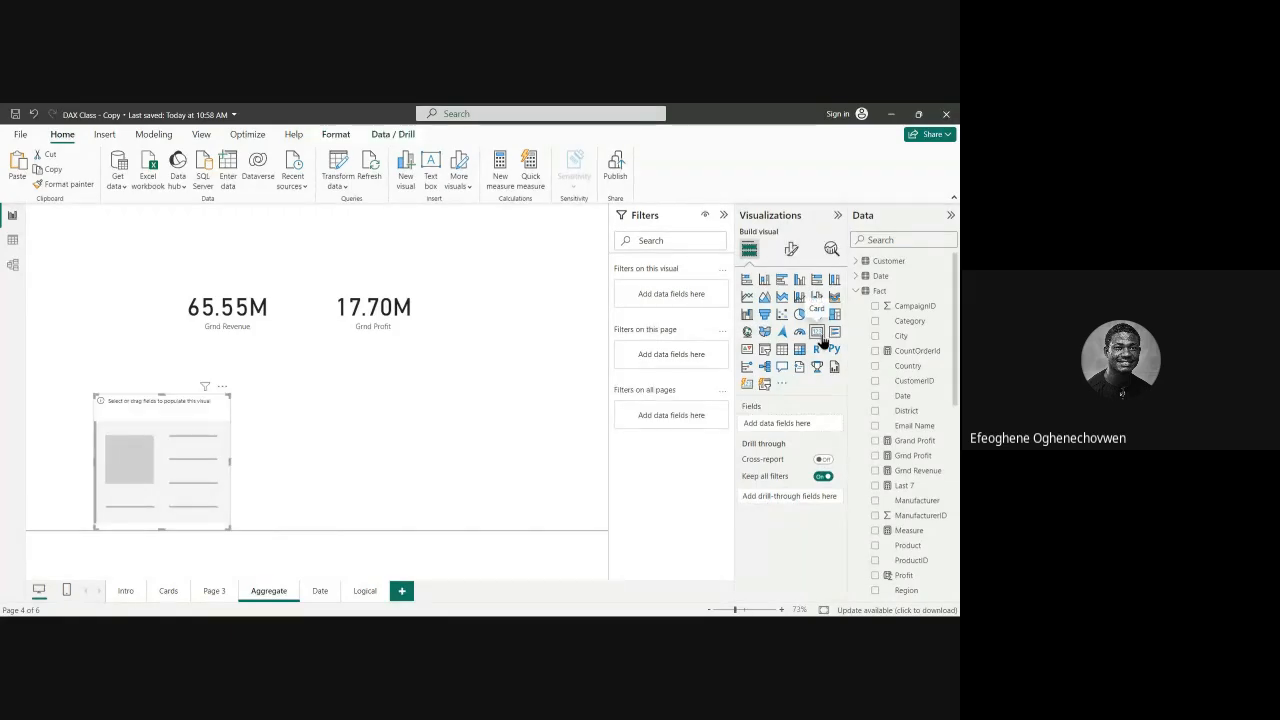
pyautogui.moveTo(153, 441); pyautogui.dragTo(265, 402)
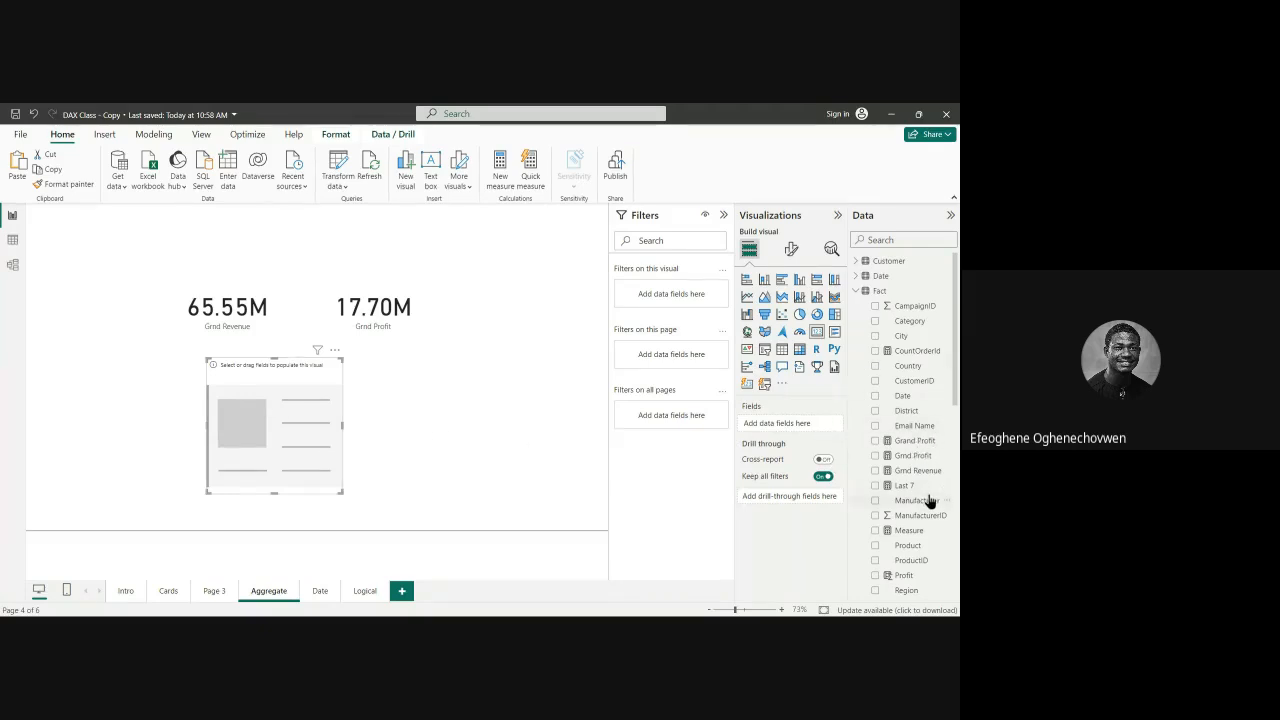
pyautogui.scroll(-3, 929, 500)
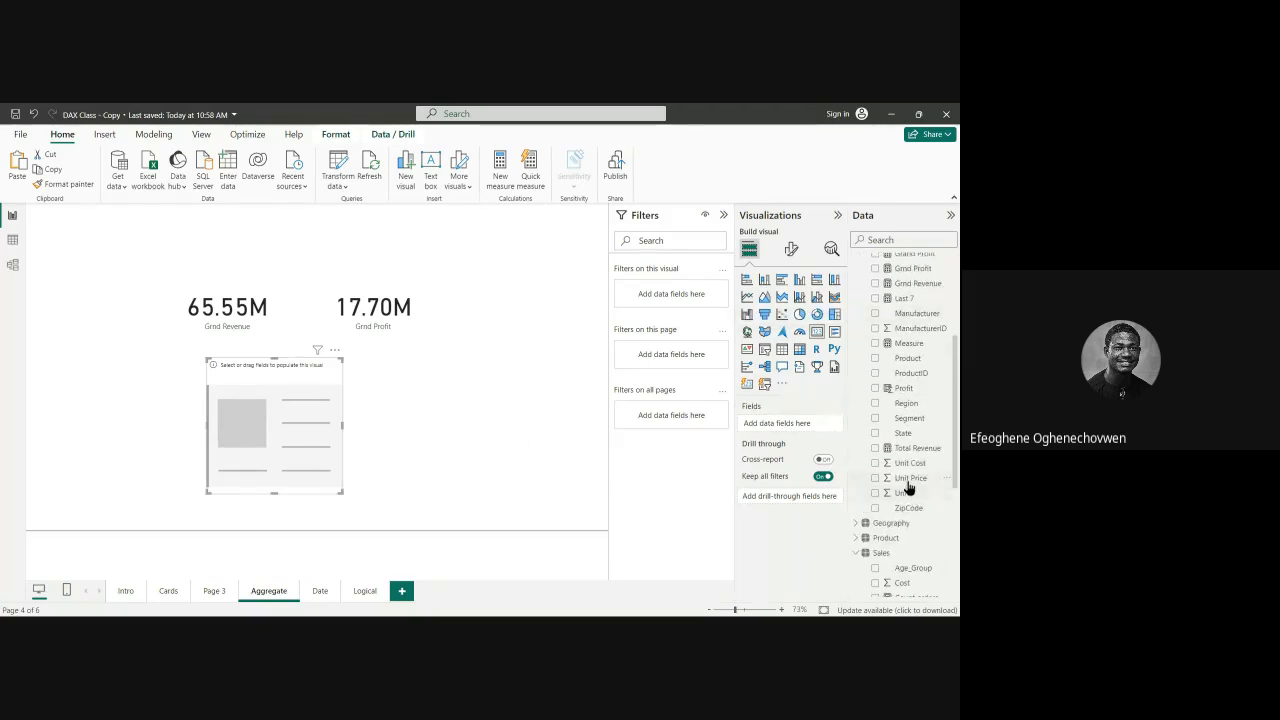
pyautogui.scroll(3, 905, 475)
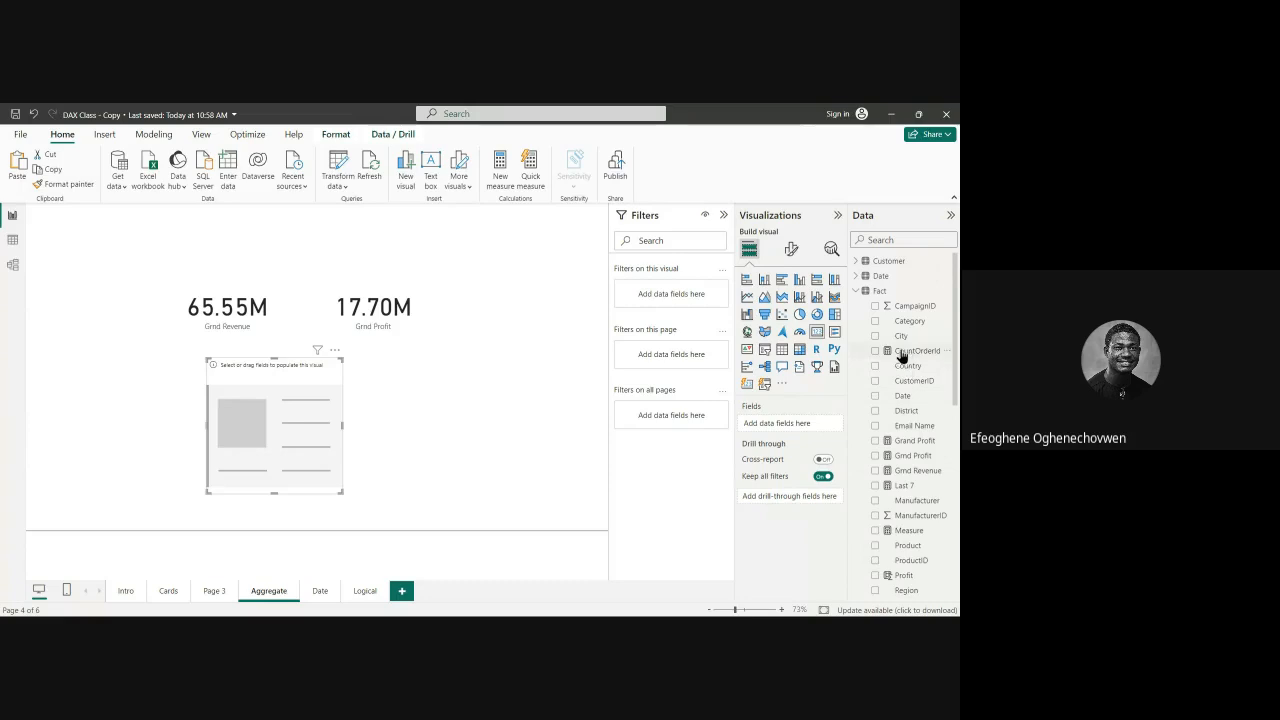
pyautogui.click(856, 291)
pyautogui.scroll(-1, 905, 390)
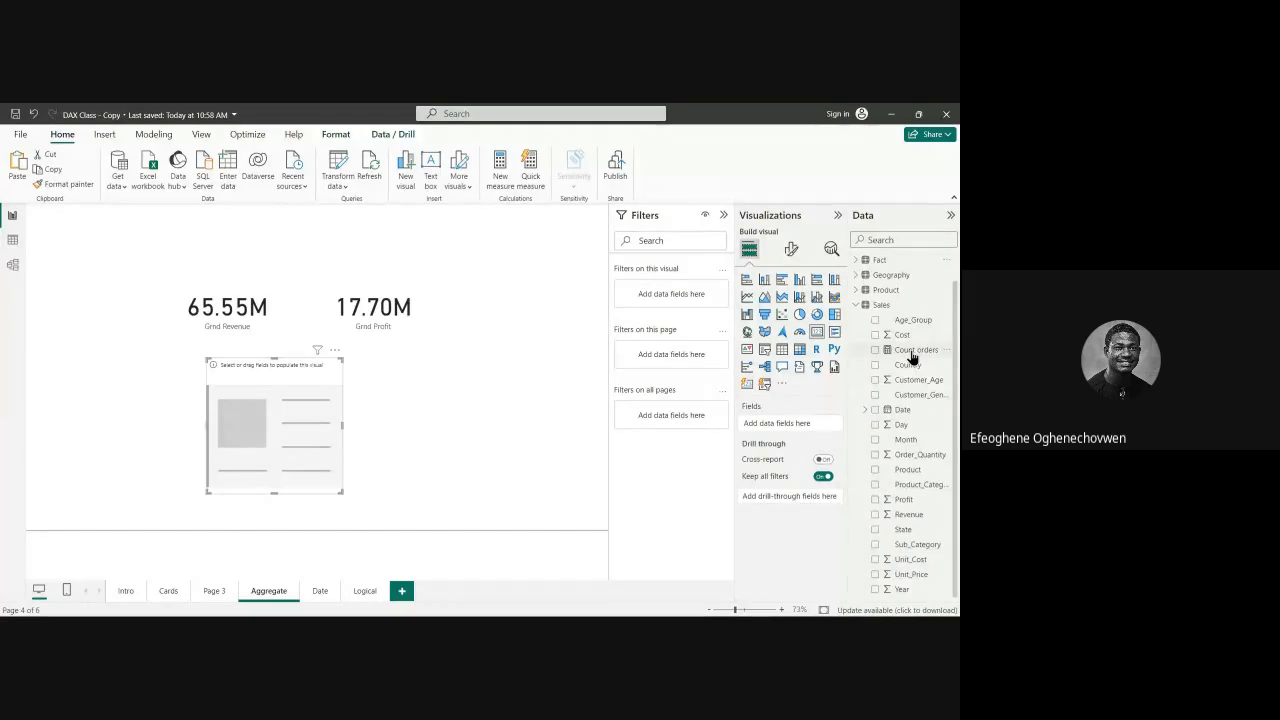
pyautogui.moveTo(912, 357); pyautogui.dragTo(383, 427)
pyautogui.moveTo(309, 449); pyautogui.dragTo(242, 442)
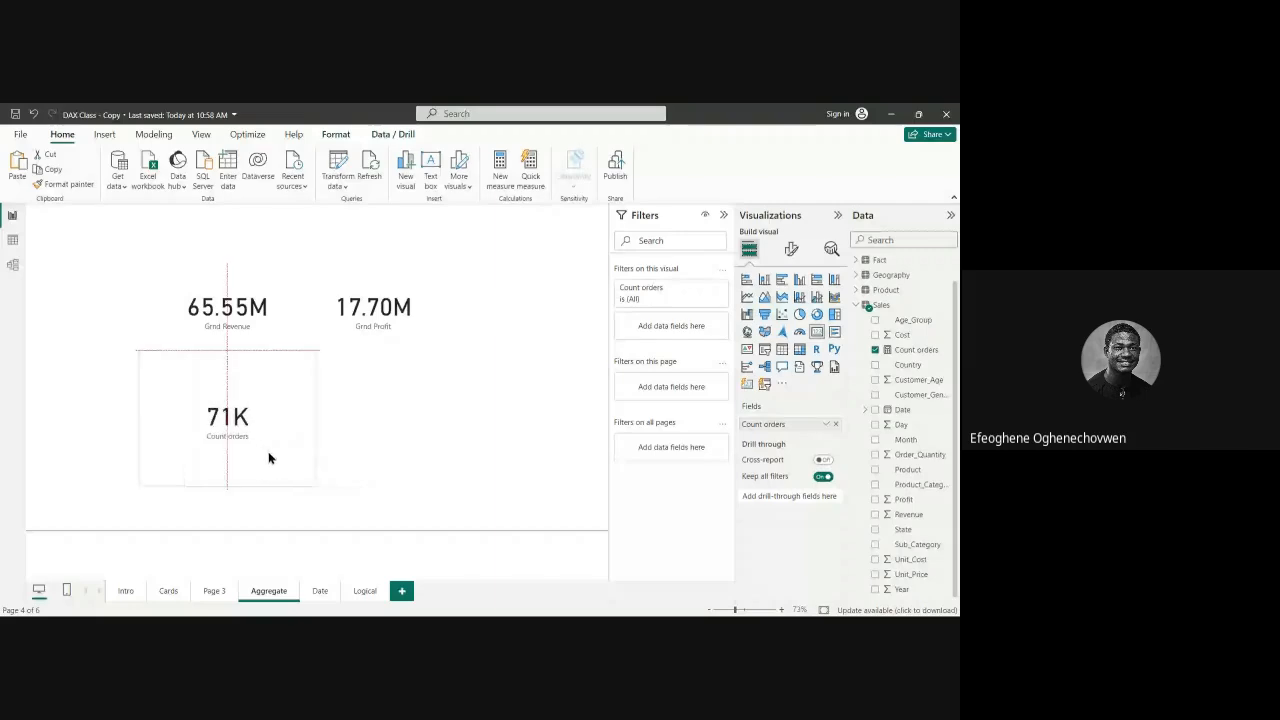
pyautogui.moveTo(225, 487); pyautogui.dragTo(226, 466)
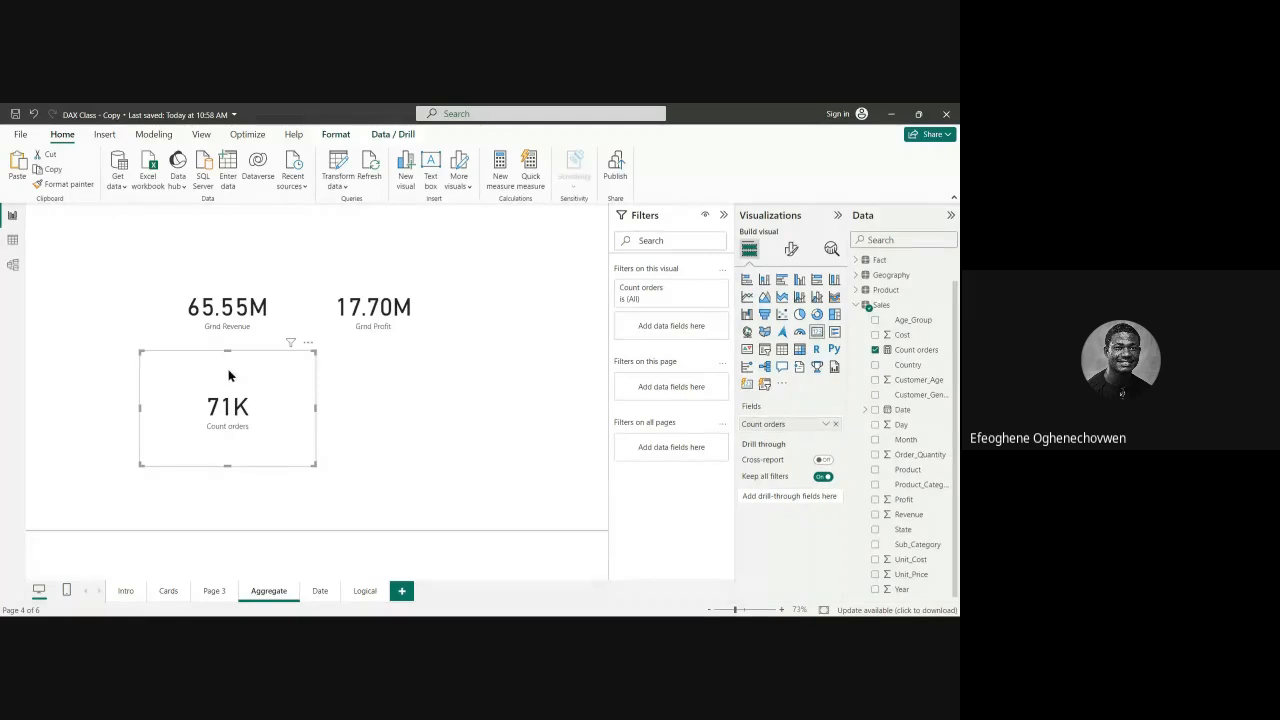
# Step: Examine the Order_Quantity values in the Sales table data against the Count orders formula, and return to the report page
pyautogui.click(8, 244)
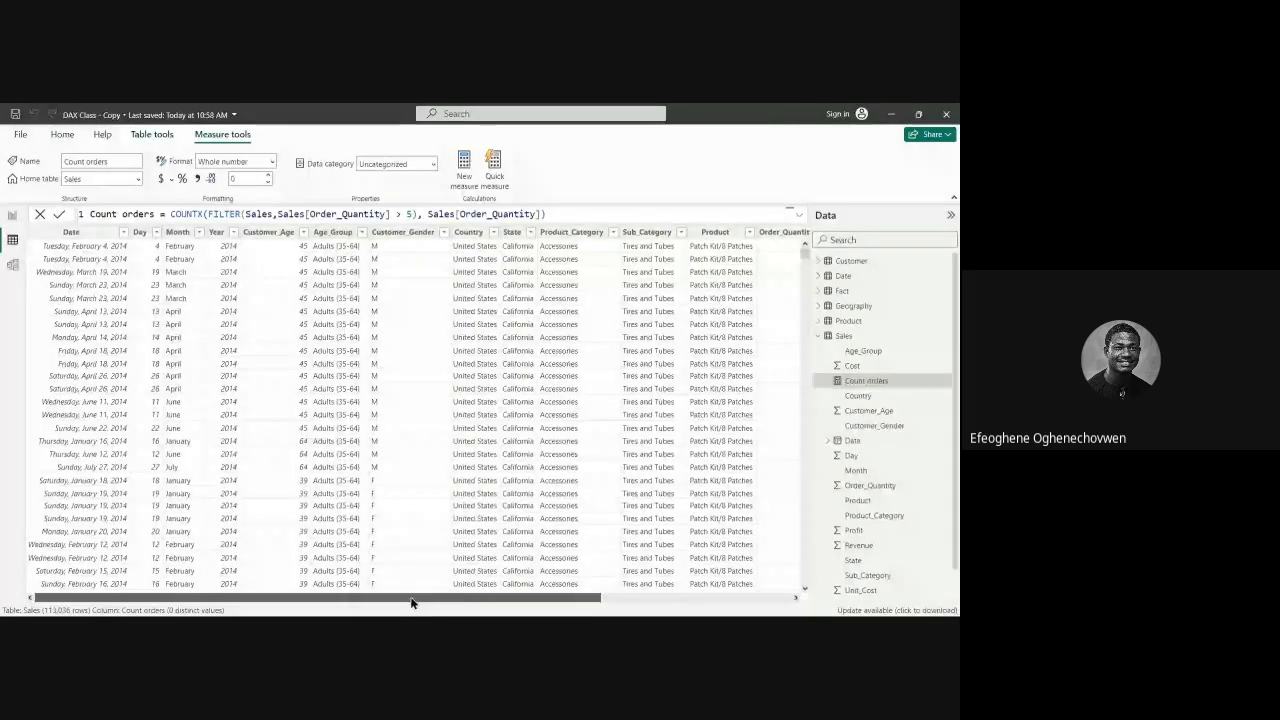
pyautogui.moveTo(414, 600); pyautogui.dragTo(646, 600)
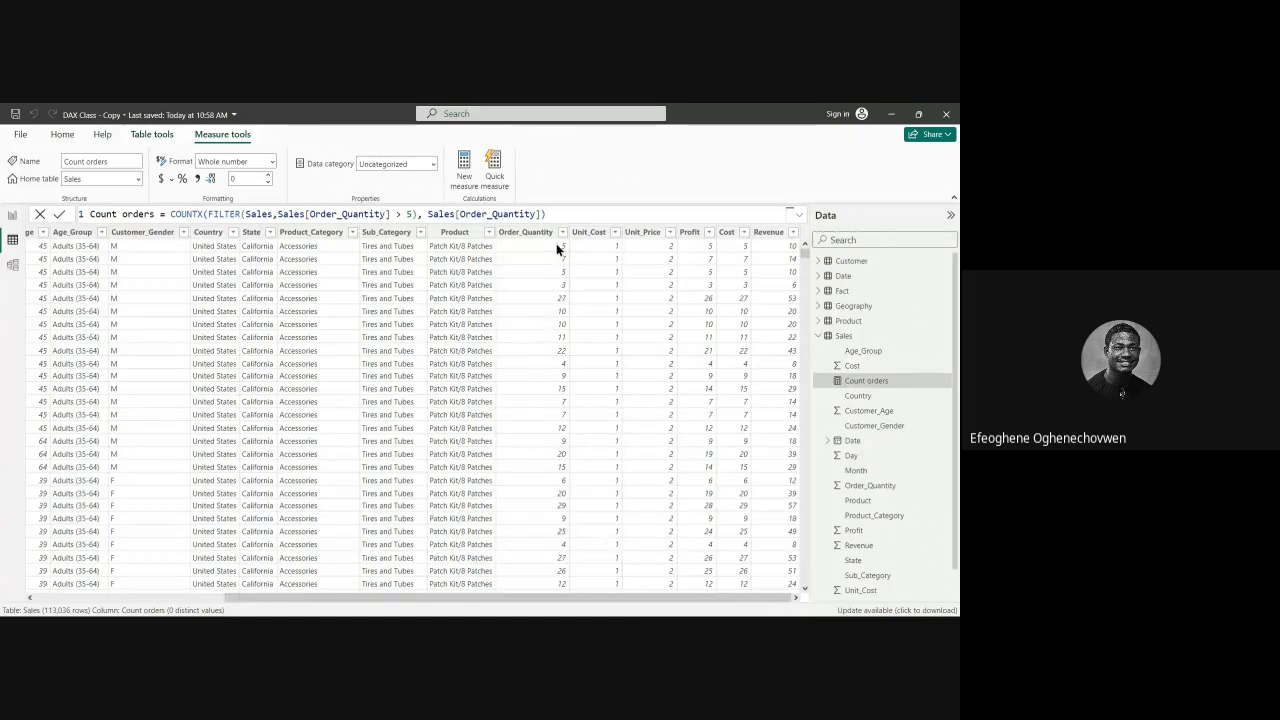
pyautogui.scroll(-5, 560, 305)
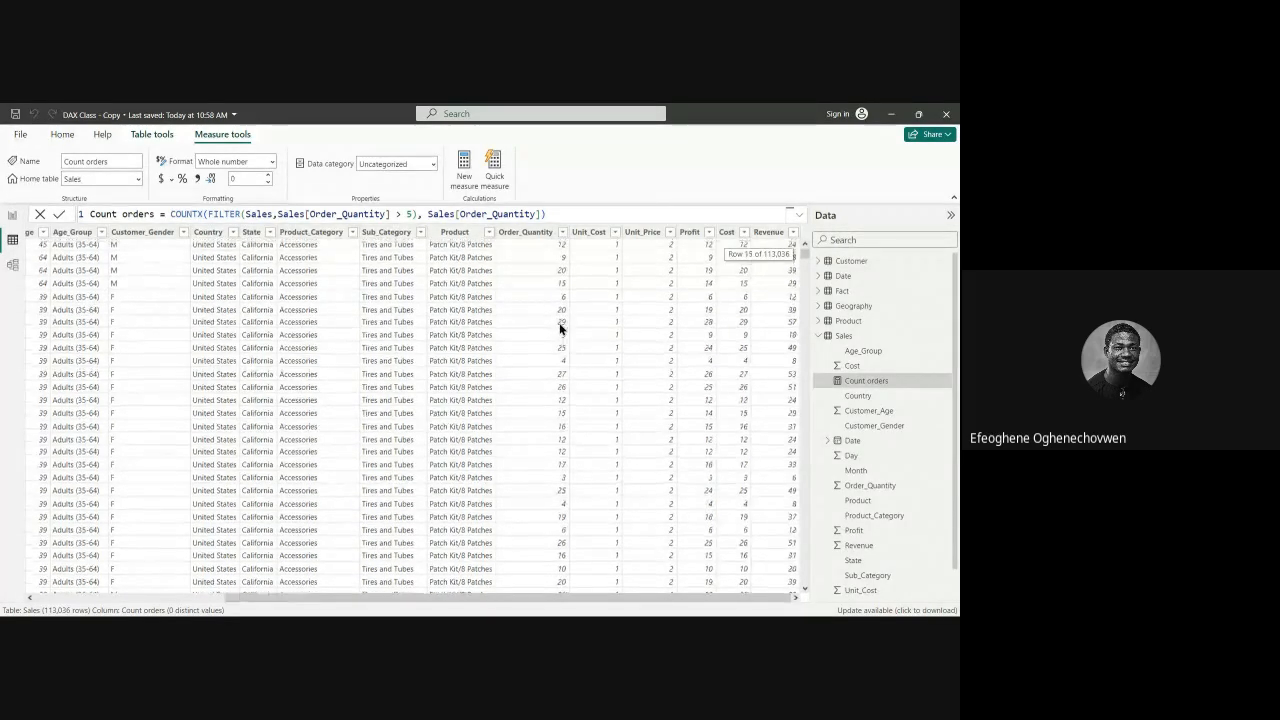
pyautogui.scroll(5, 562, 329)
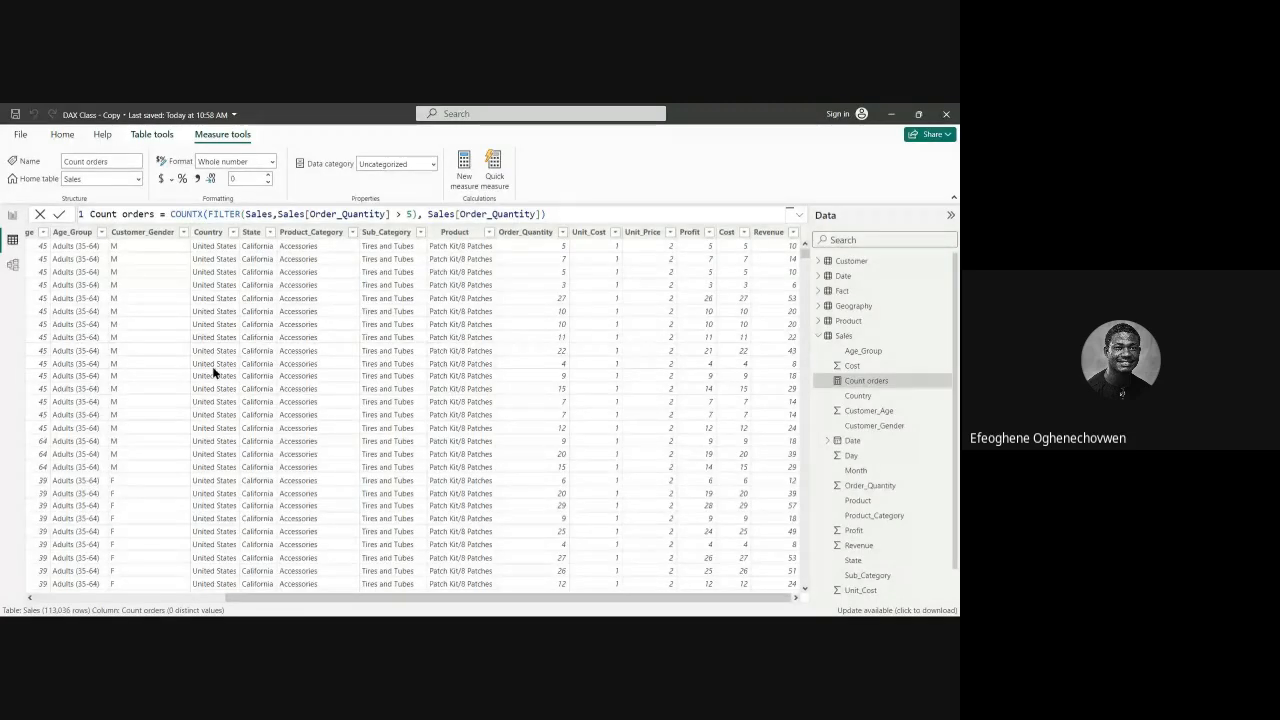
pyautogui.moveTo(278, 598); pyautogui.dragTo(110, 598)
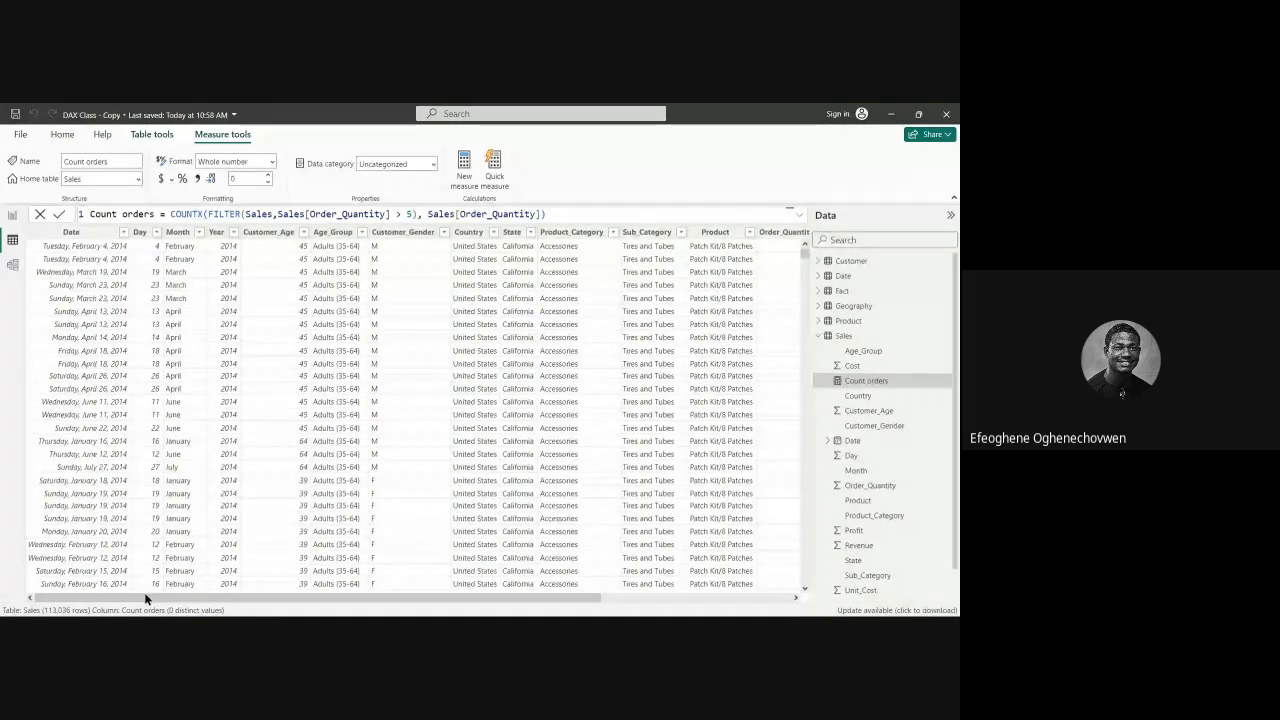
pyautogui.moveTo(251, 598); pyautogui.dragTo(500, 471)
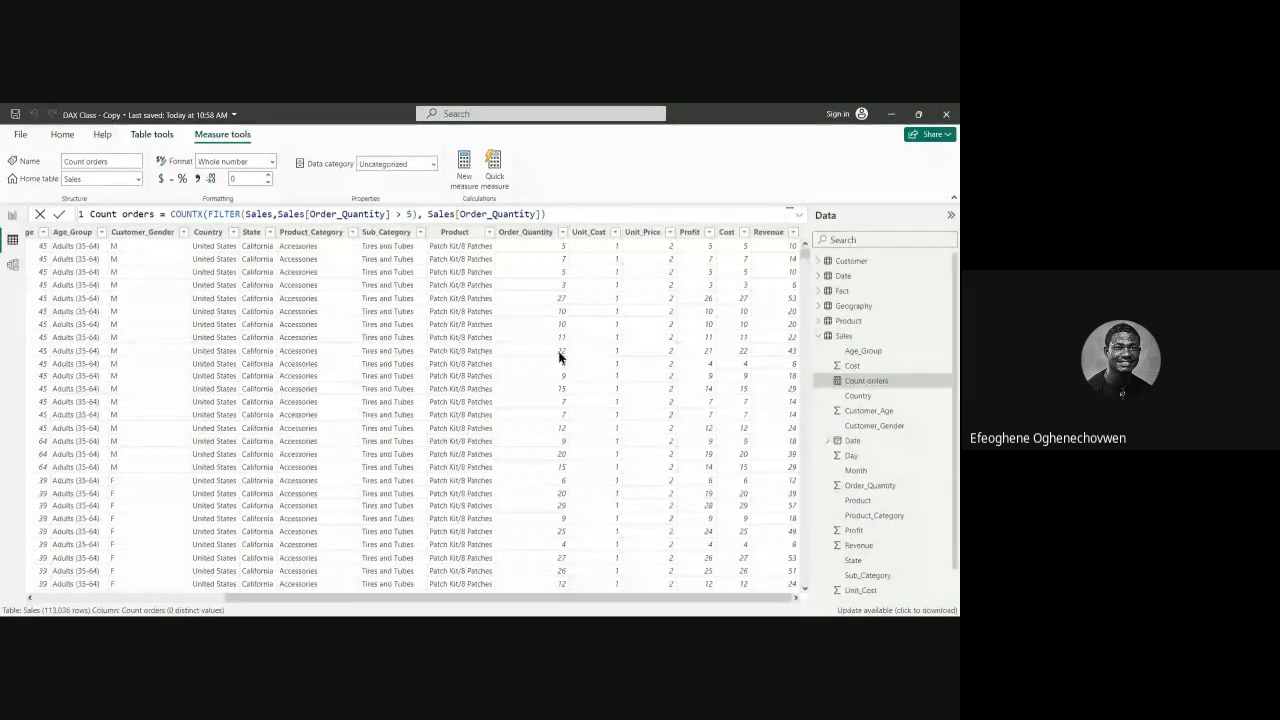
pyautogui.moveTo(429, 600); pyautogui.dragTo(246, 520)
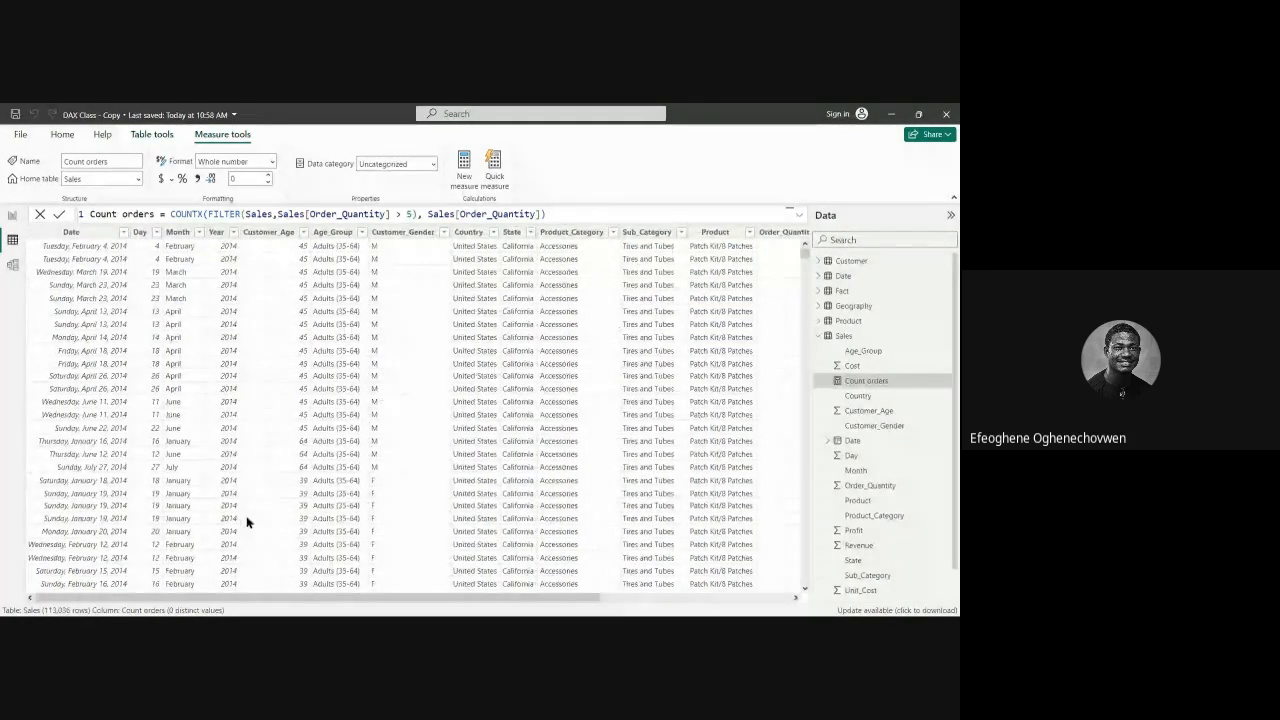
pyautogui.click(12, 216)
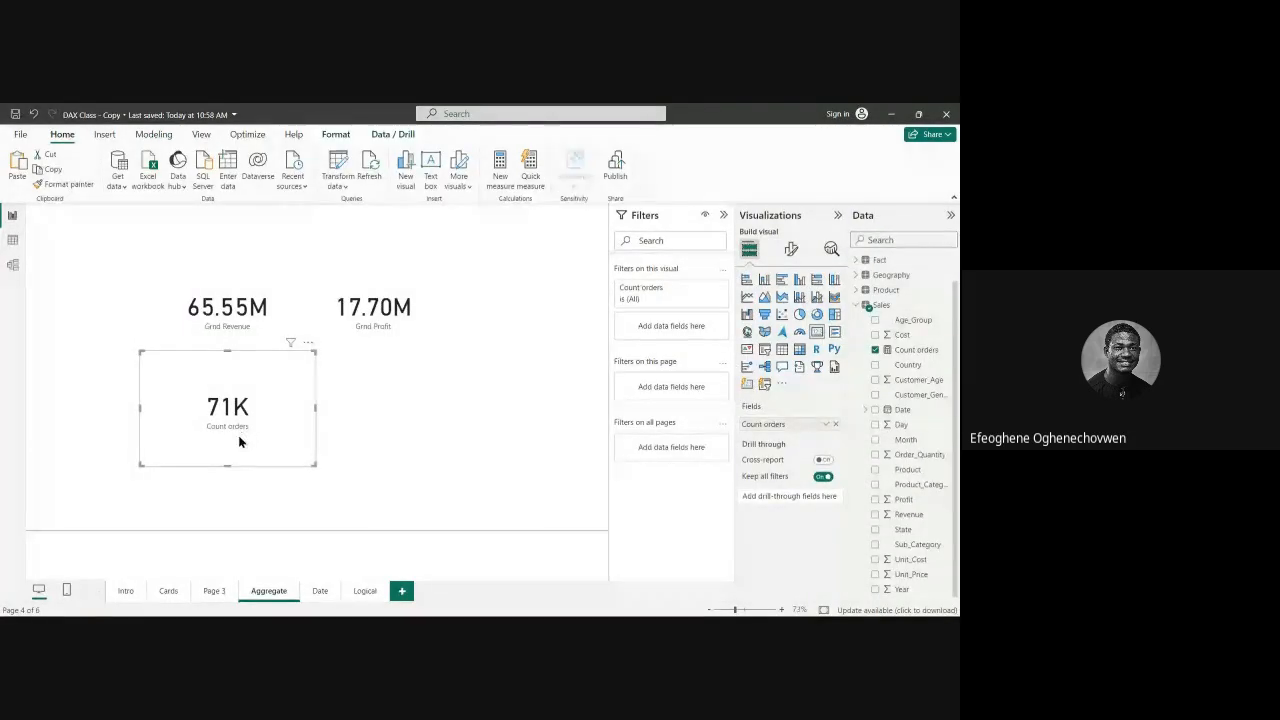
# Step: Inspect the distinct Order_Quantity values in the Sales table through the column's filter list, leaving all values selected
pyautogui.click(12, 240)
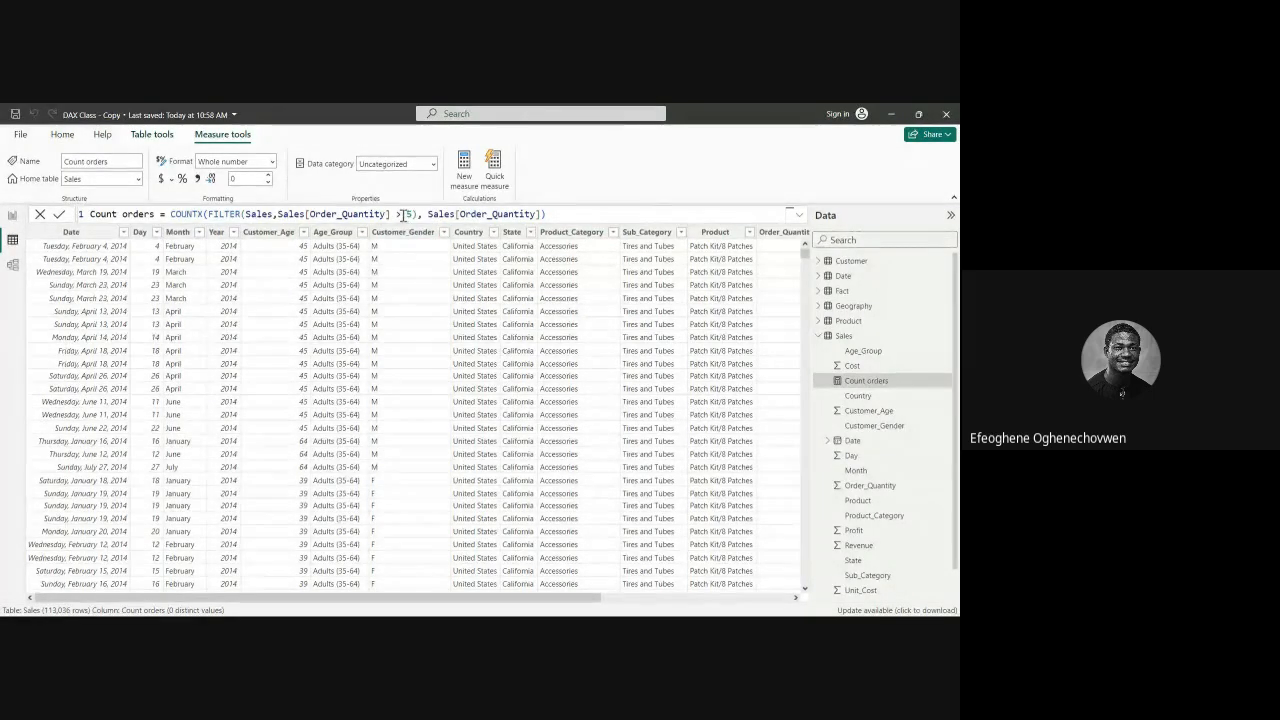
pyautogui.scroll(-5, 617, 411)
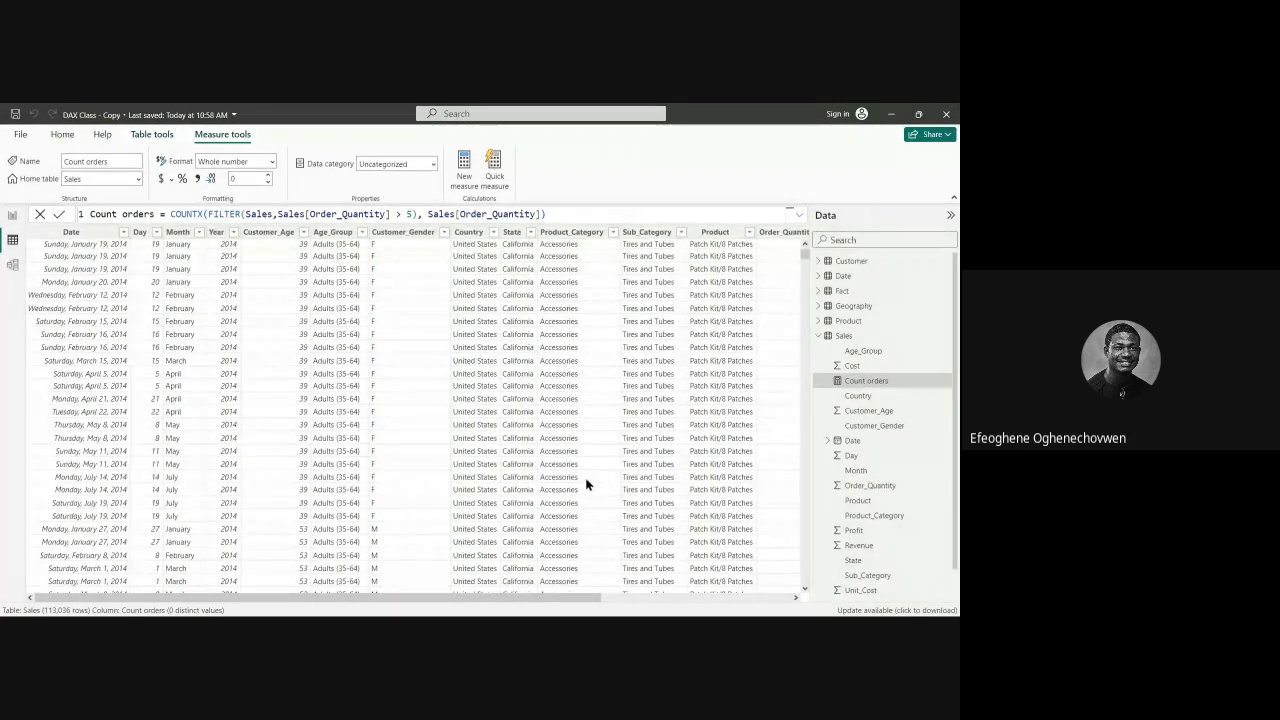
pyautogui.moveTo(461, 597); pyautogui.dragTo(786, 371)
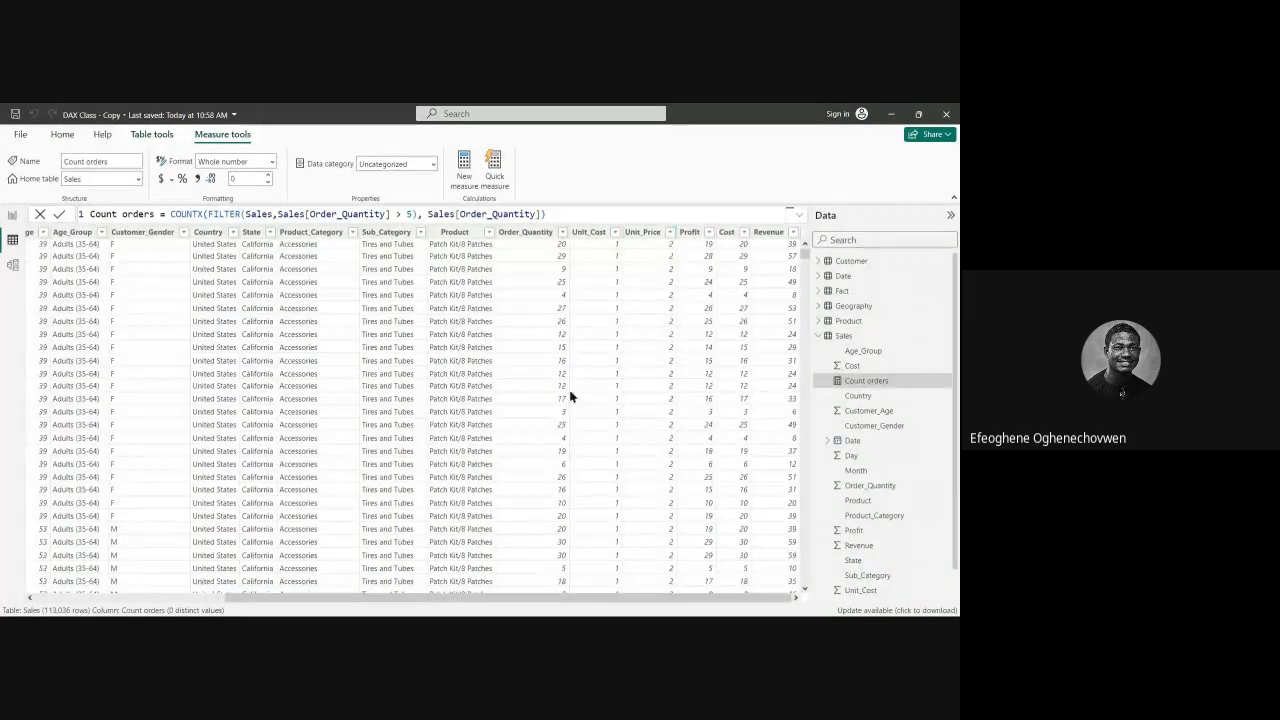
pyautogui.click(556, 232)
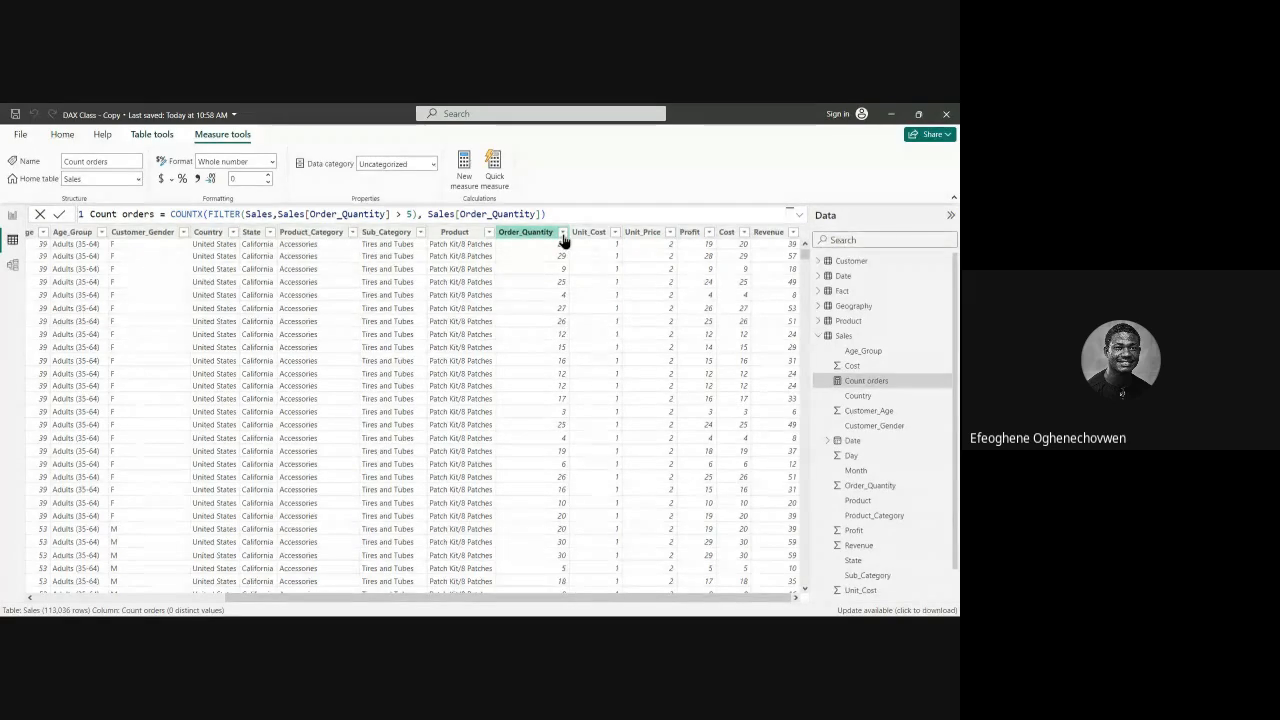
pyautogui.click(563, 233)
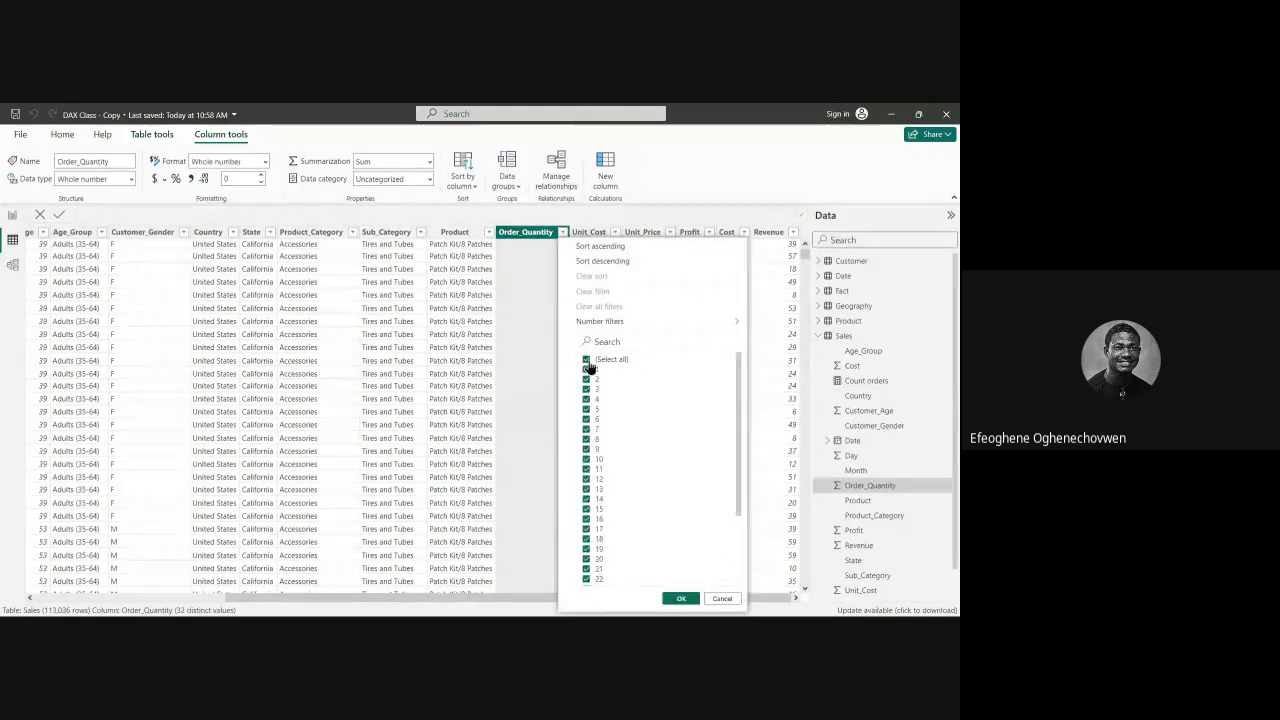
pyautogui.scroll(-3, 604, 495)
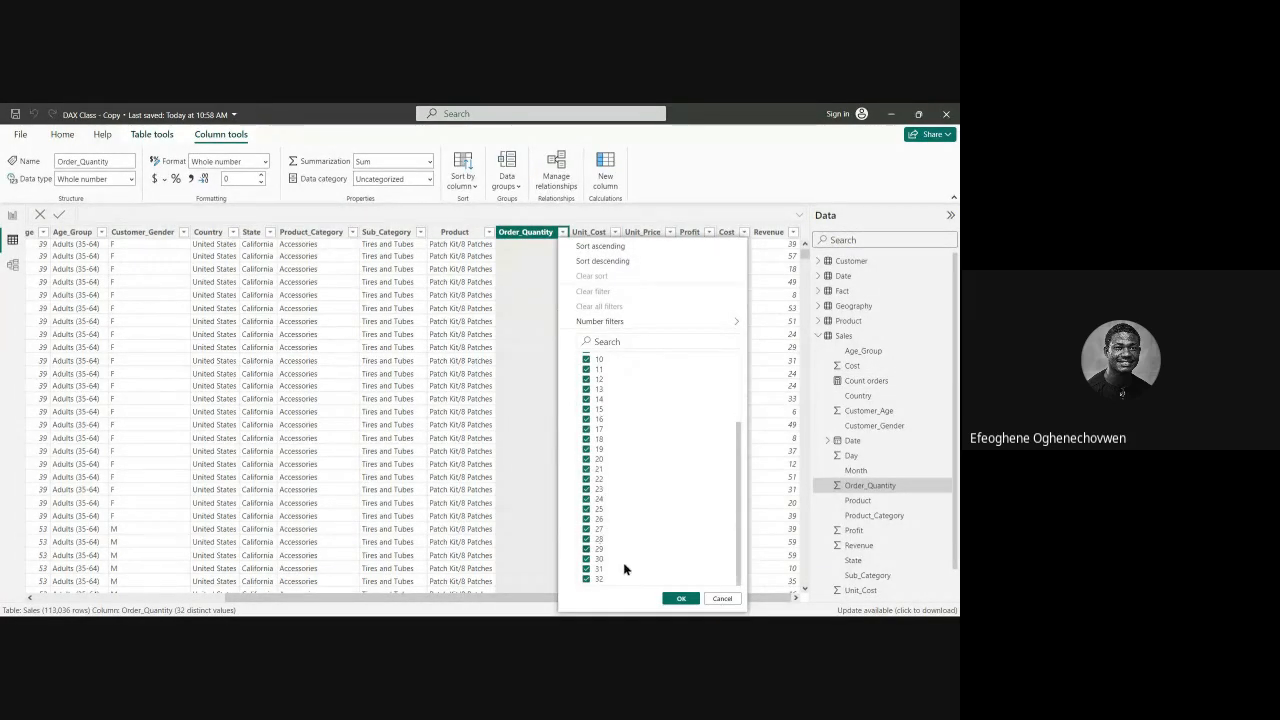
pyautogui.click(680, 599)
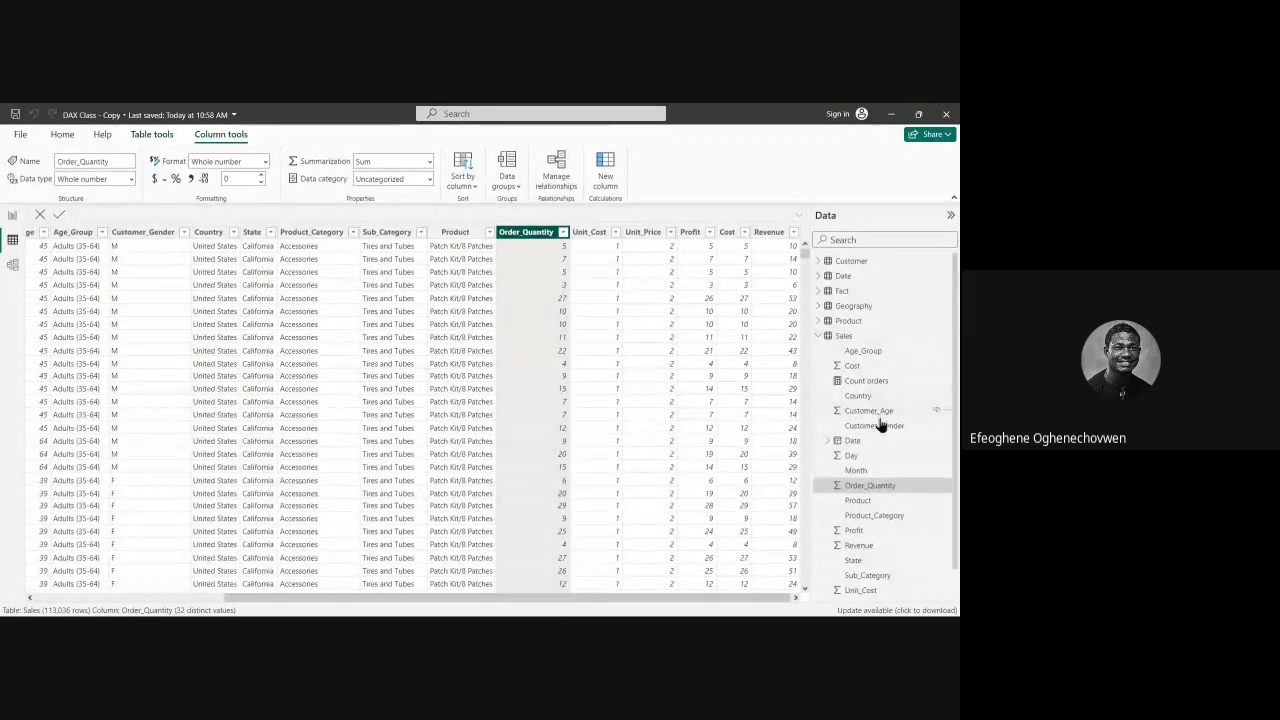
# Step: Change the filter condition in the Count orders measure to Sales[Order_Quantity] = 32
pyautogui.click(866, 381)
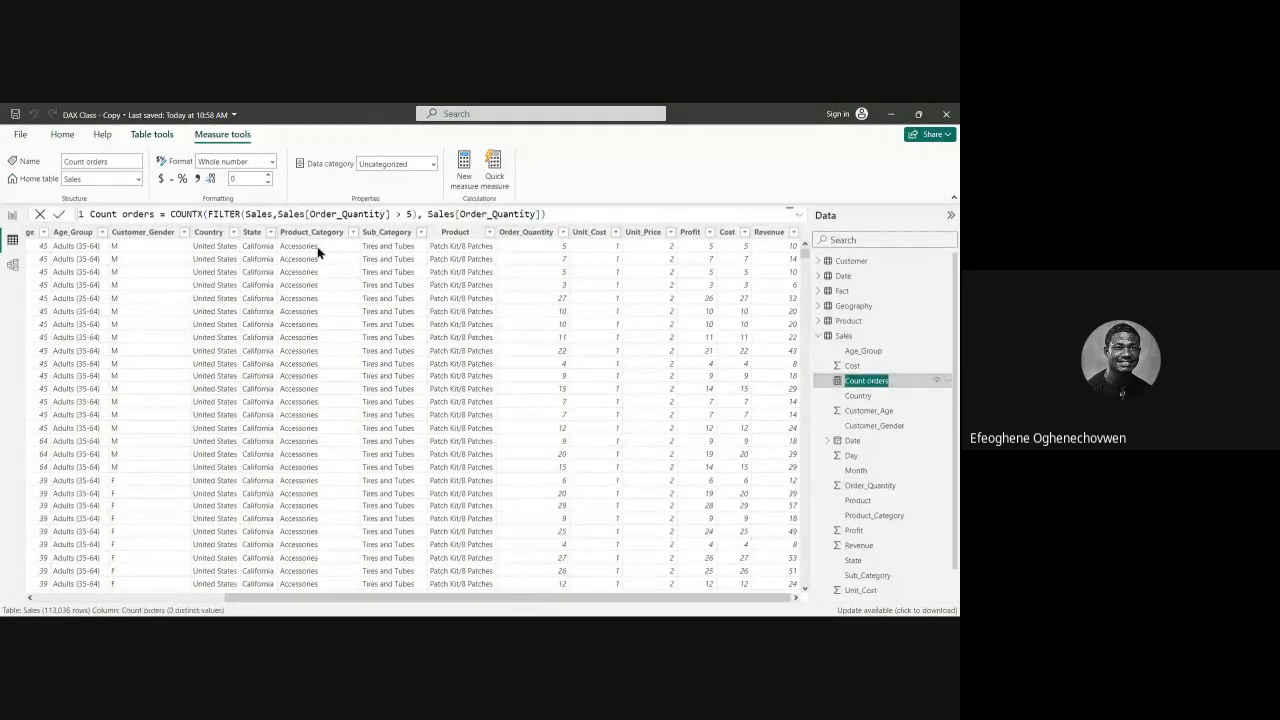
pyautogui.click(399, 215)
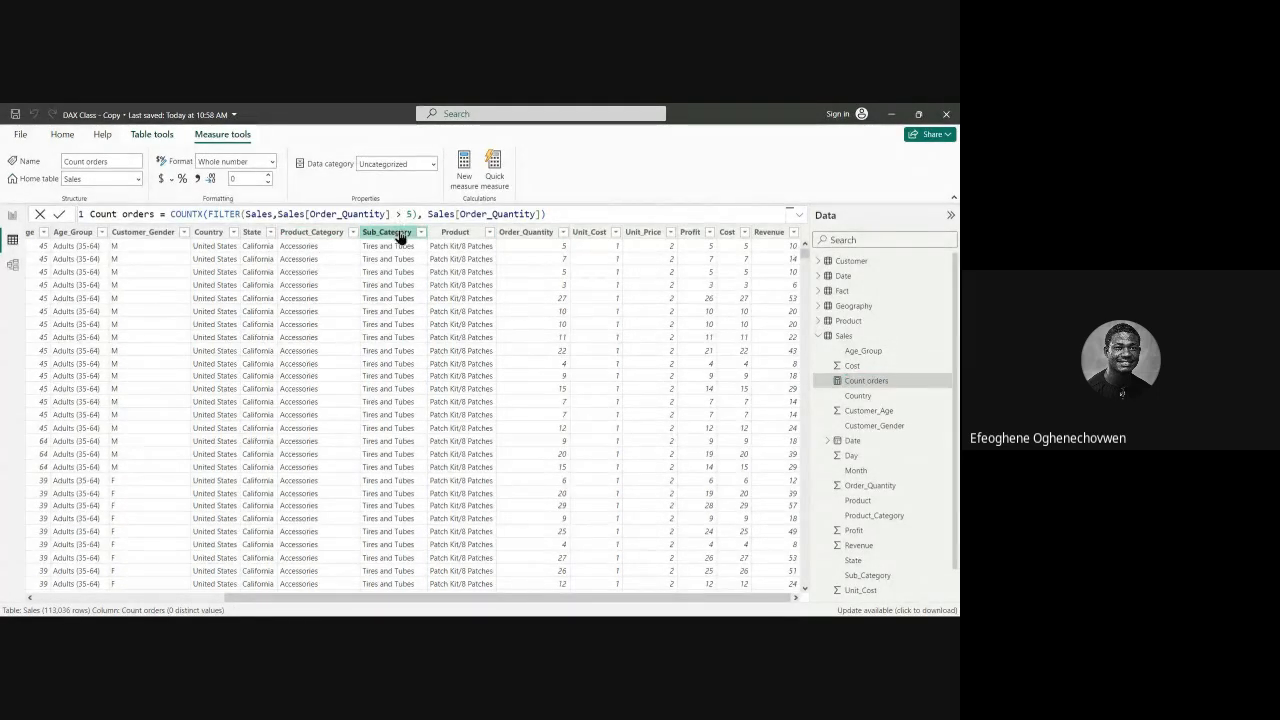
pyautogui.press('BackSpace')
pyautogui.write('=')
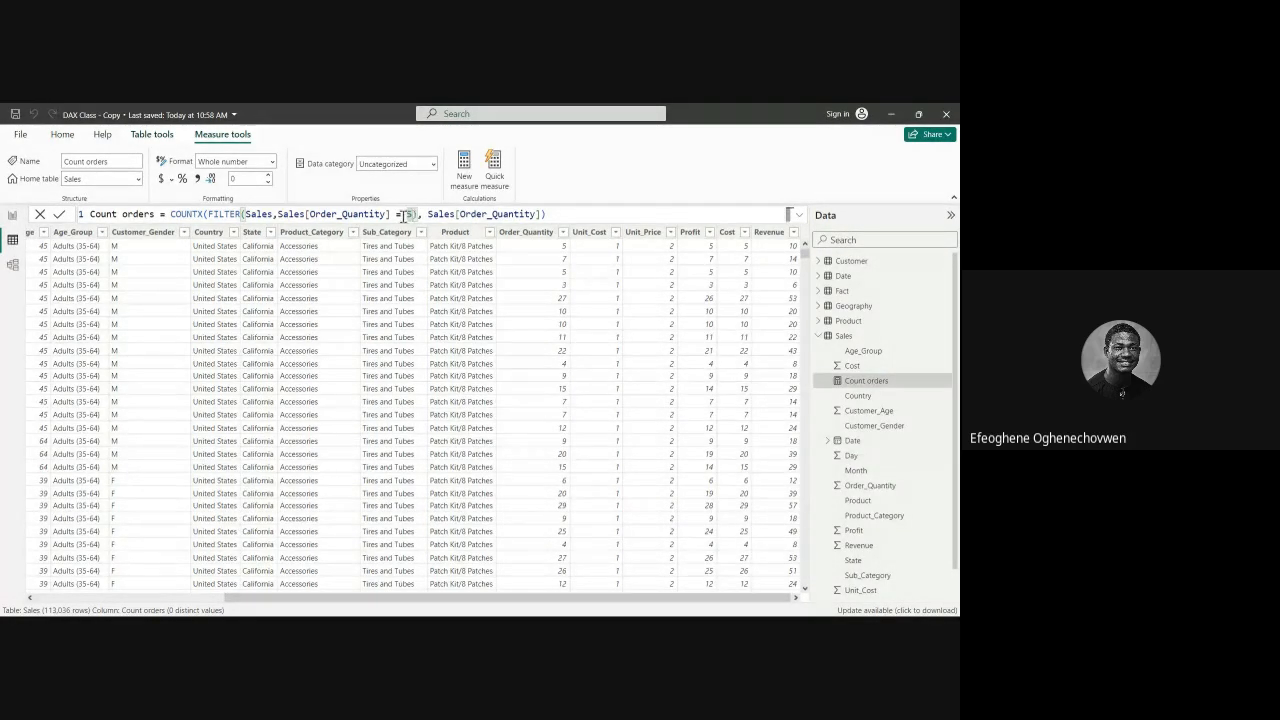
pyautogui.press('BackSpace')
pyautogui.write('32')
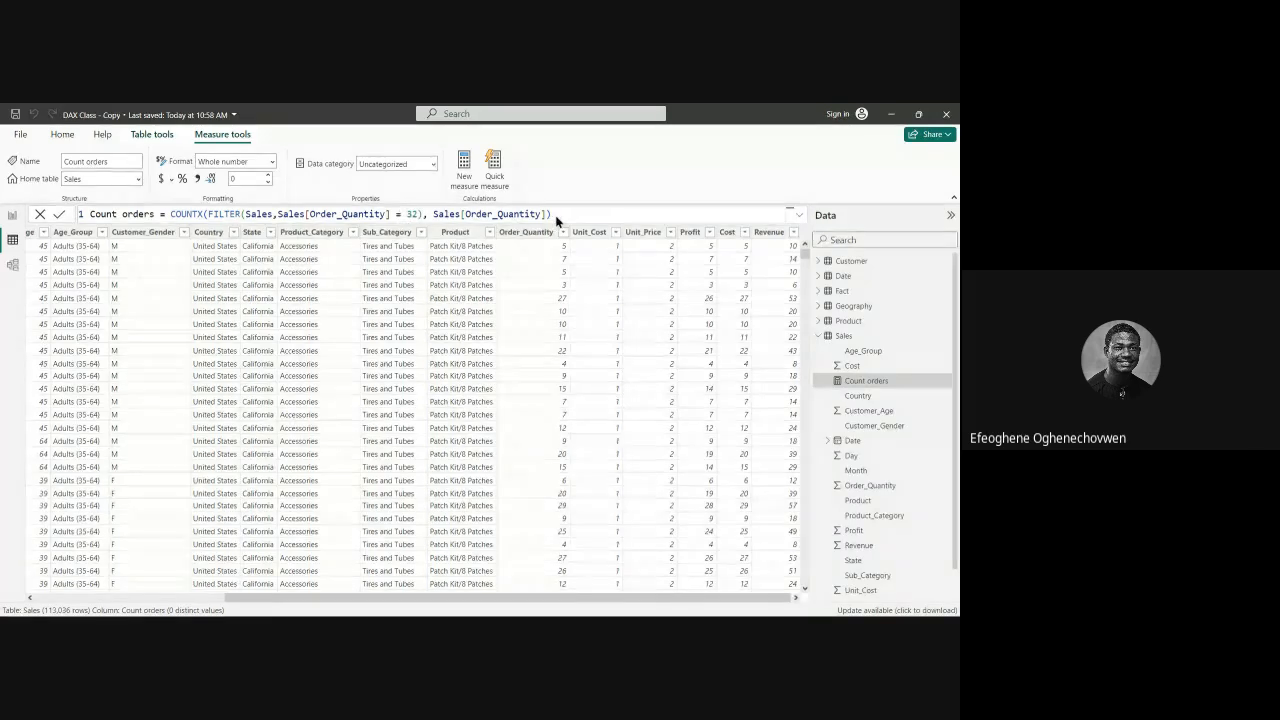
# Step: On the Aggregate report page, move the Count orders card across to below and right of the Grnd Profit card
pyautogui.click(13, 218)
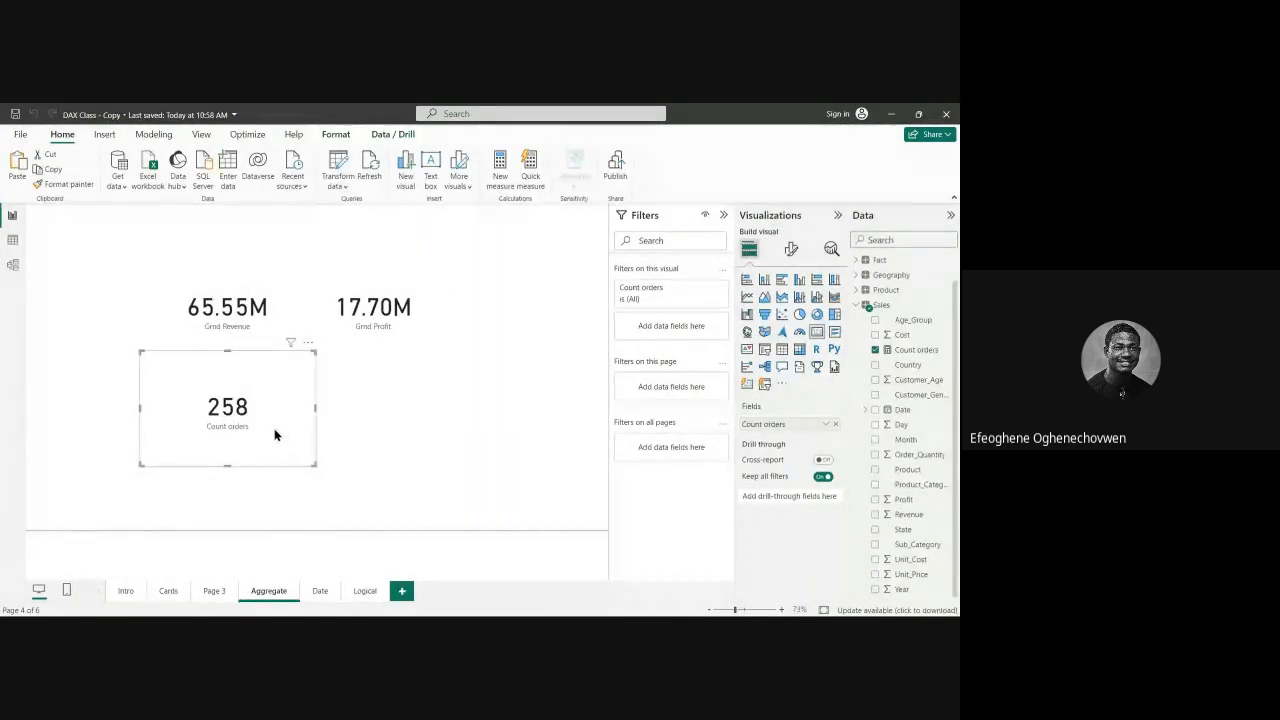
pyautogui.moveTo(276, 428); pyautogui.dragTo(522, 444)
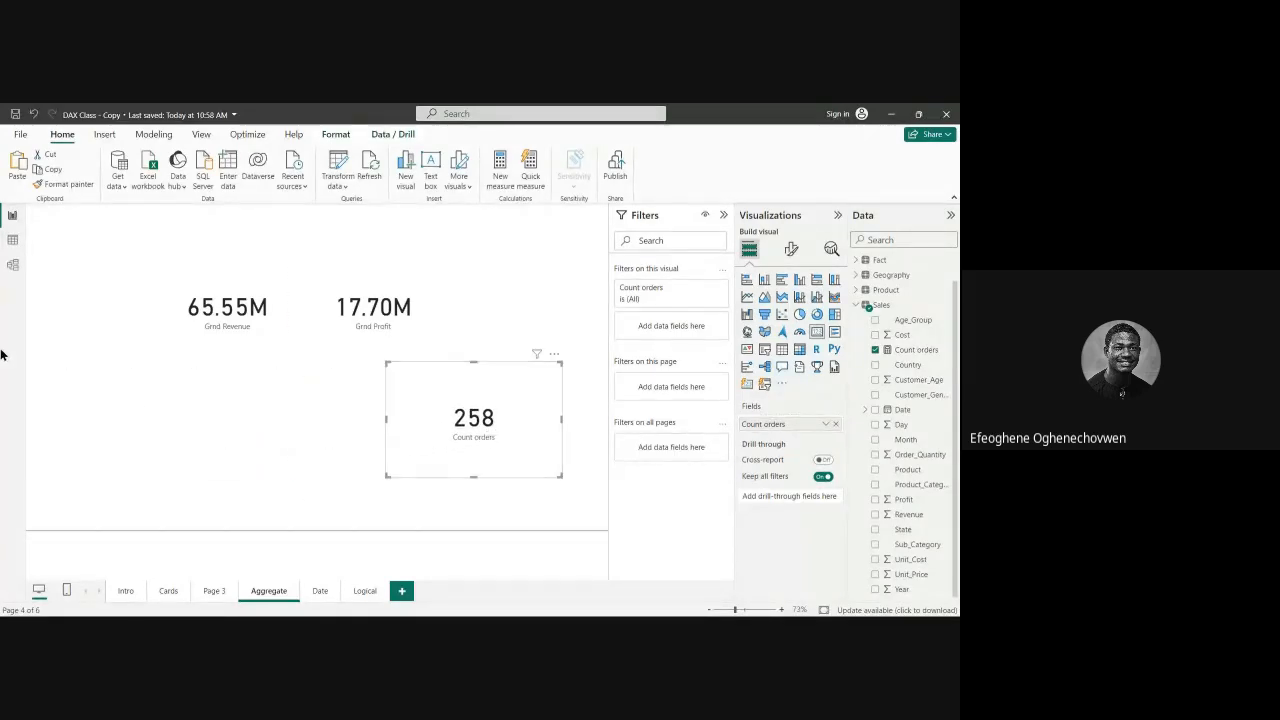
# Step: Filter the Sales table data to show only rows with an Order_Quantity of 32
pyautogui.click(12, 241)
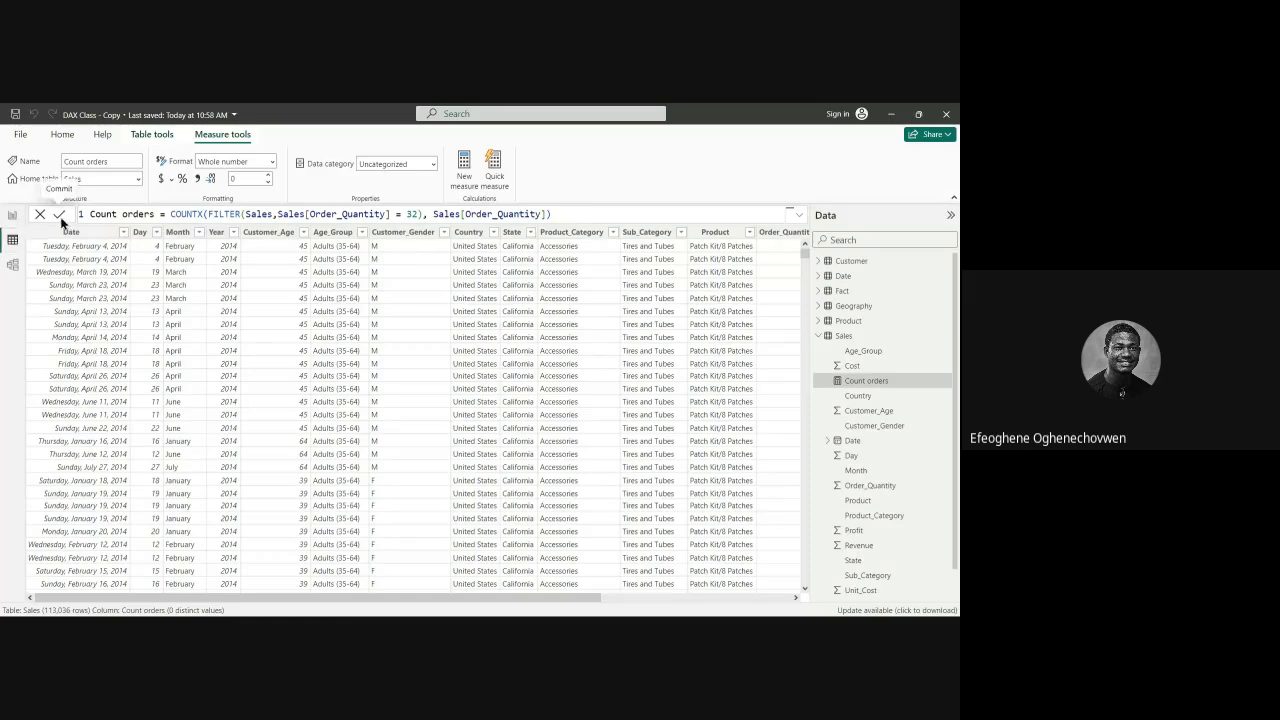
pyautogui.click(824, 338)
pyautogui.click(820, 337)
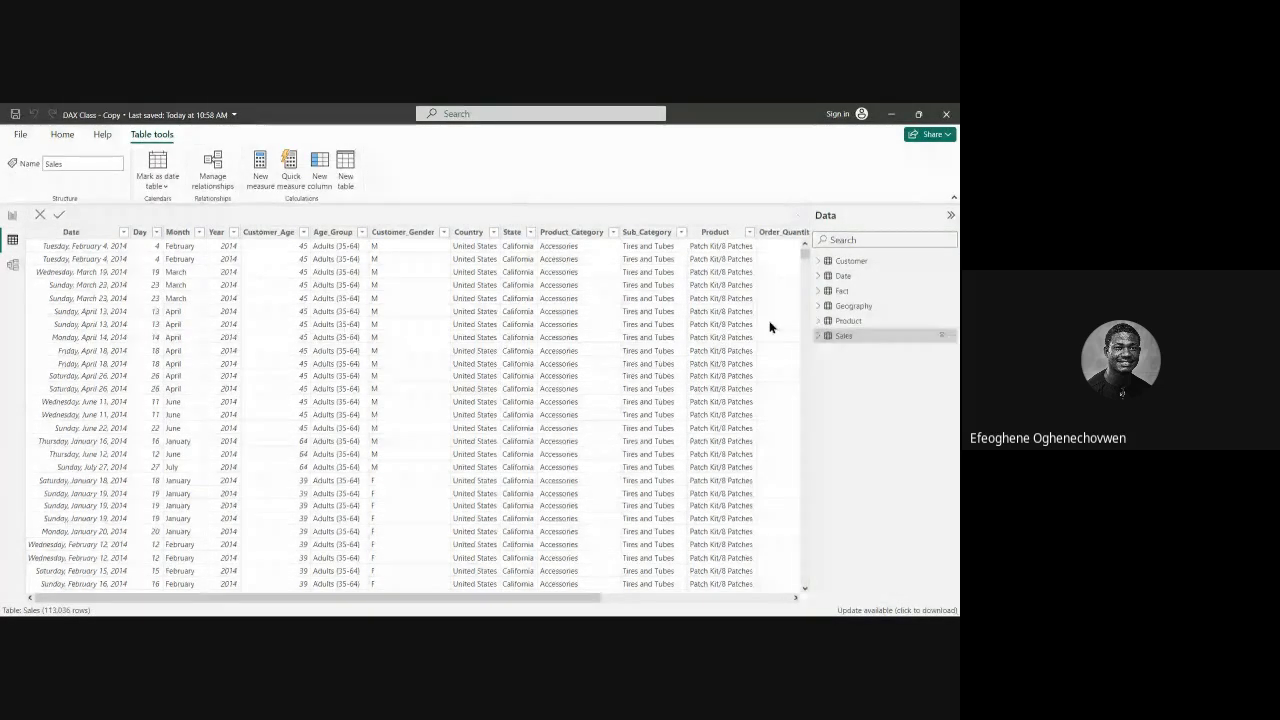
pyautogui.moveTo(481, 605); pyautogui.dragTo(654, 565)
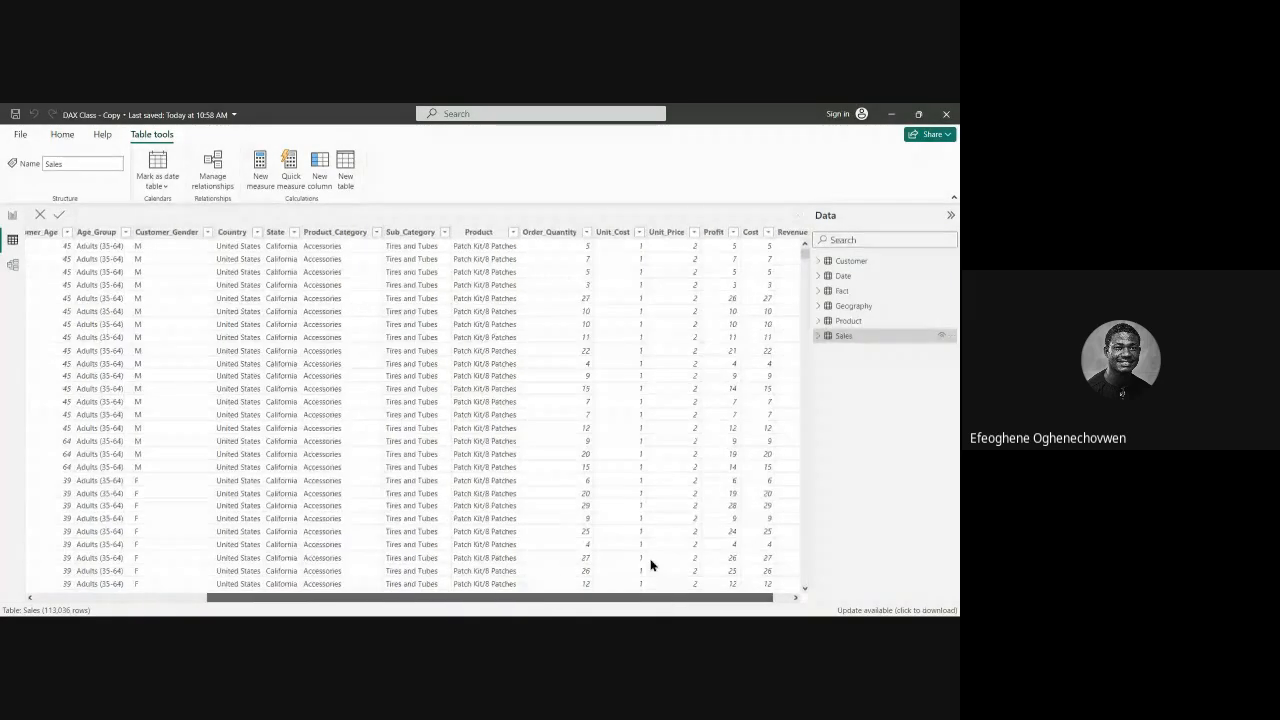
pyautogui.click(584, 234)
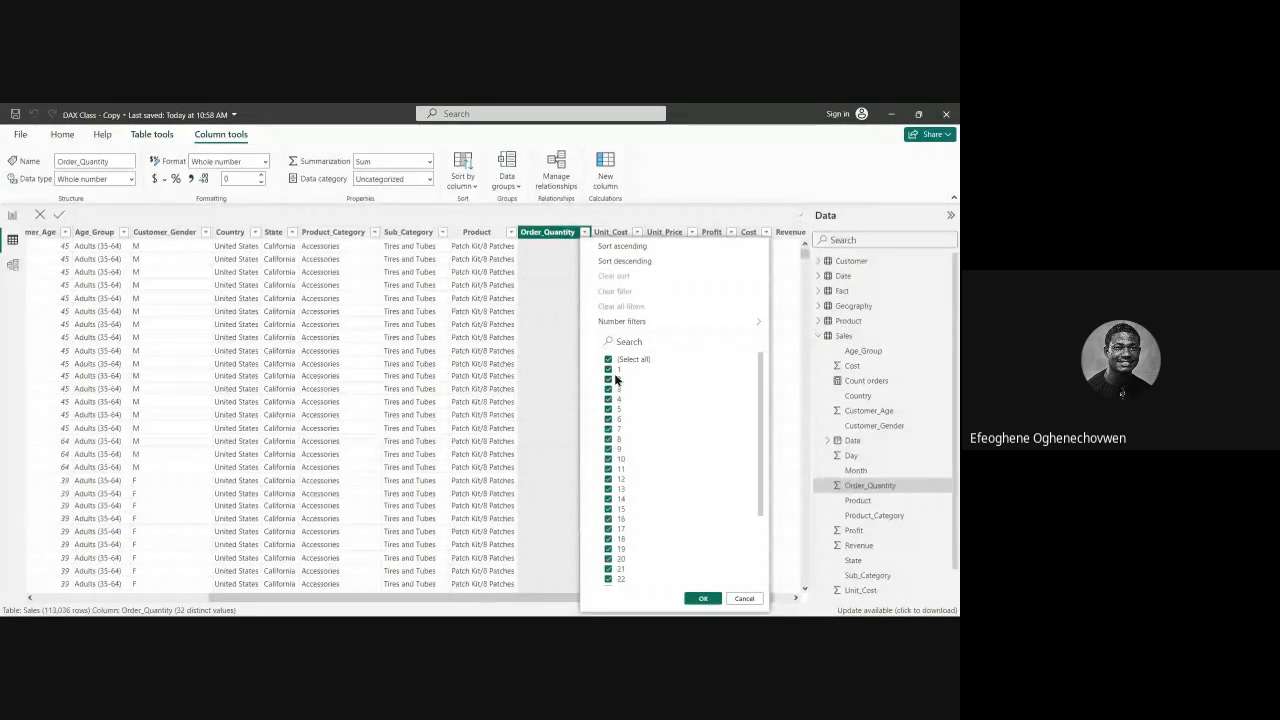
pyautogui.scroll(-2, 619, 556)
pyautogui.scroll(-1, 619, 556)
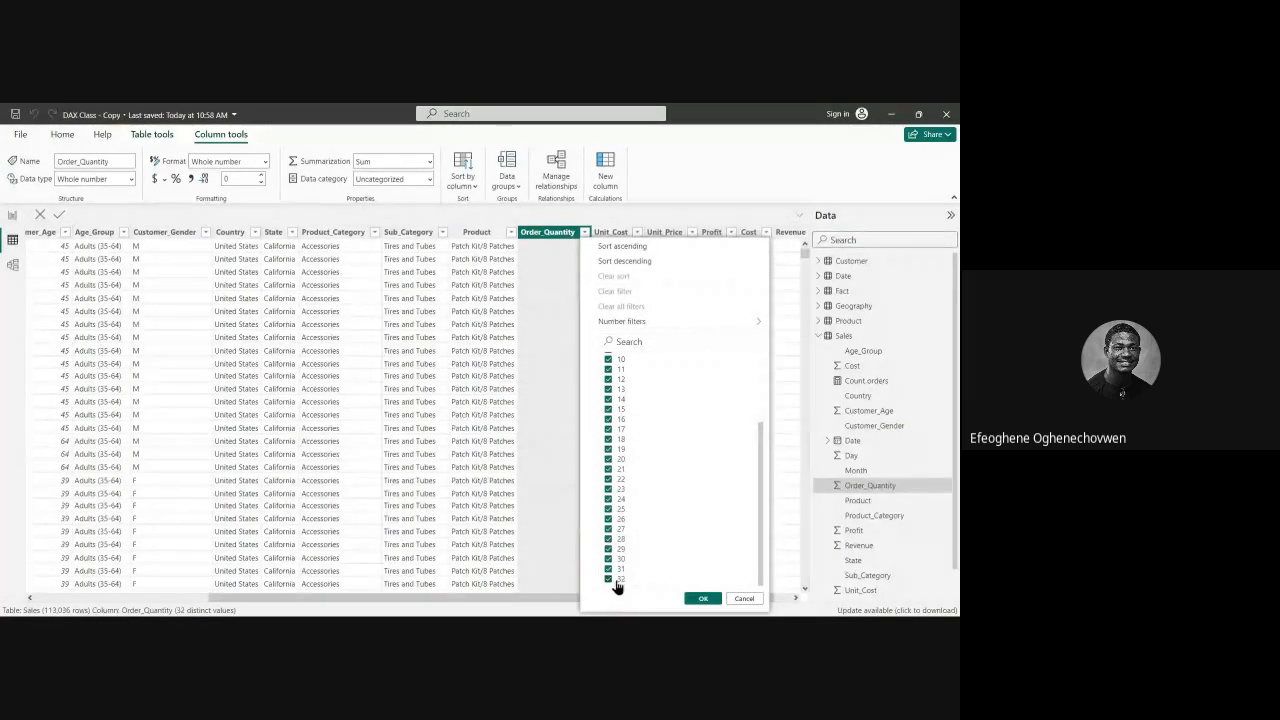
pyautogui.scroll(3, 607, 400)
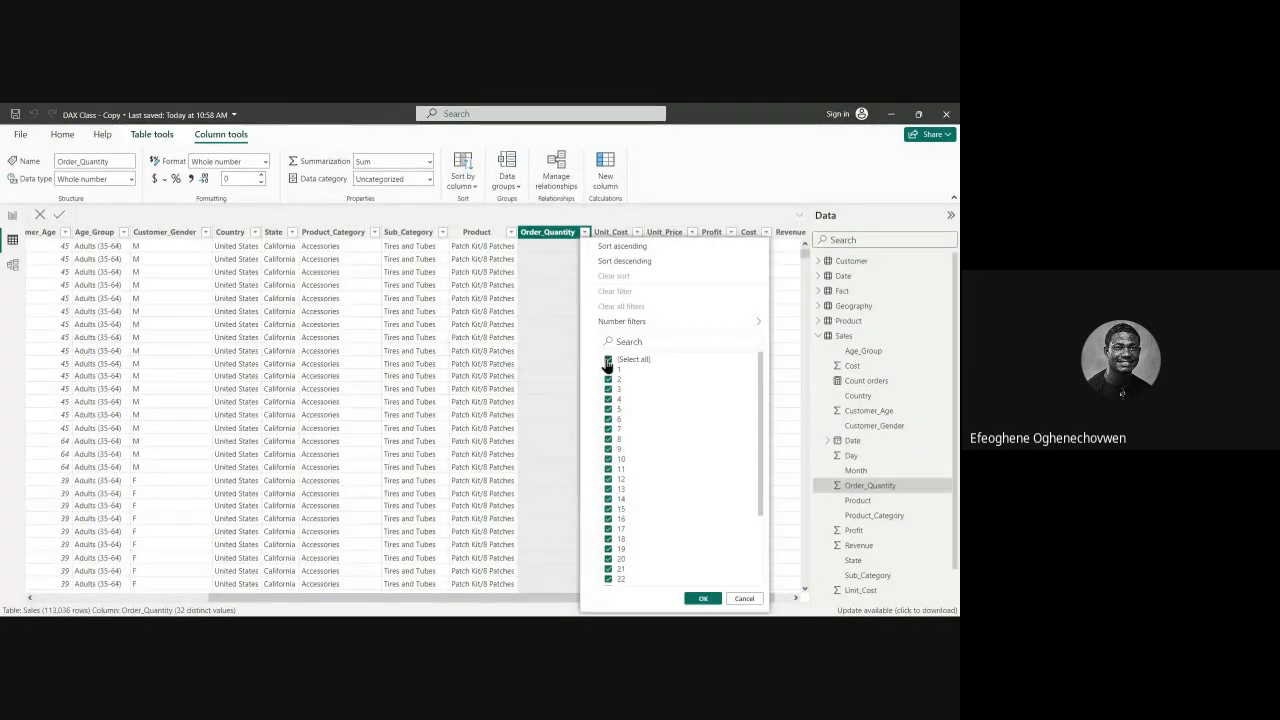
pyautogui.click(606, 360)
pyautogui.scroll(-3, 620, 520)
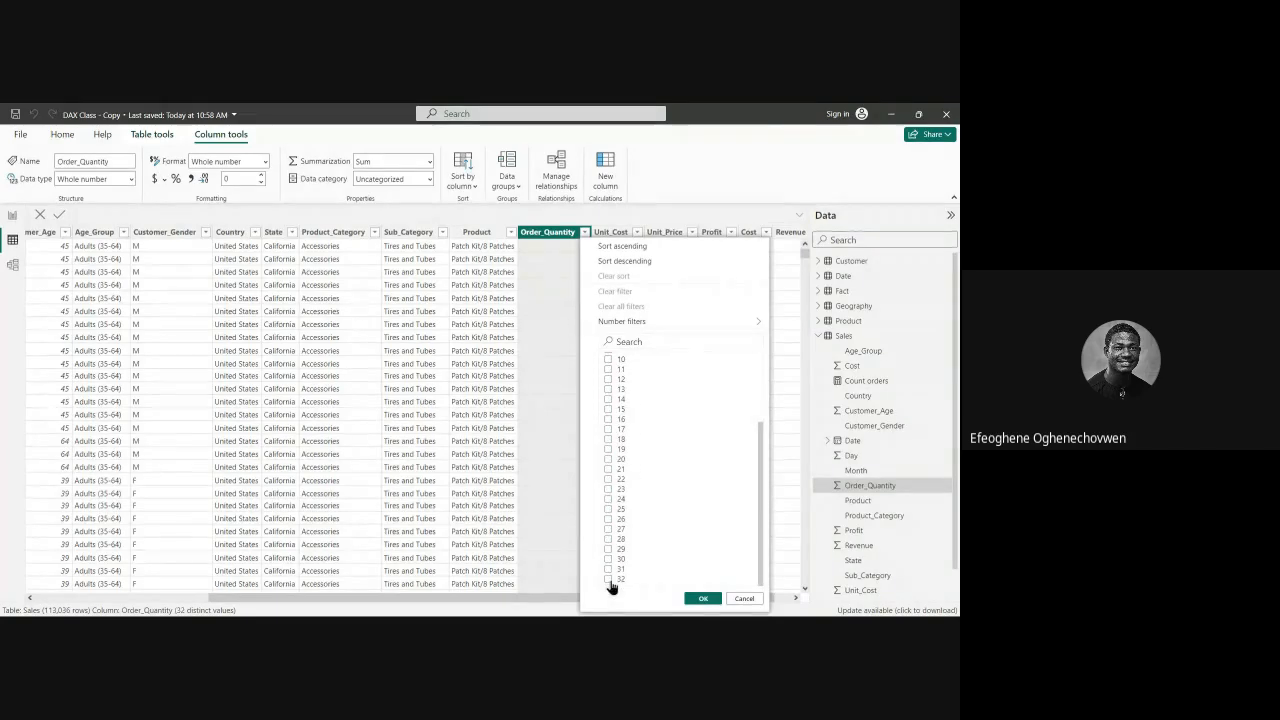
pyautogui.click(608, 579)
pyautogui.click(701, 599)
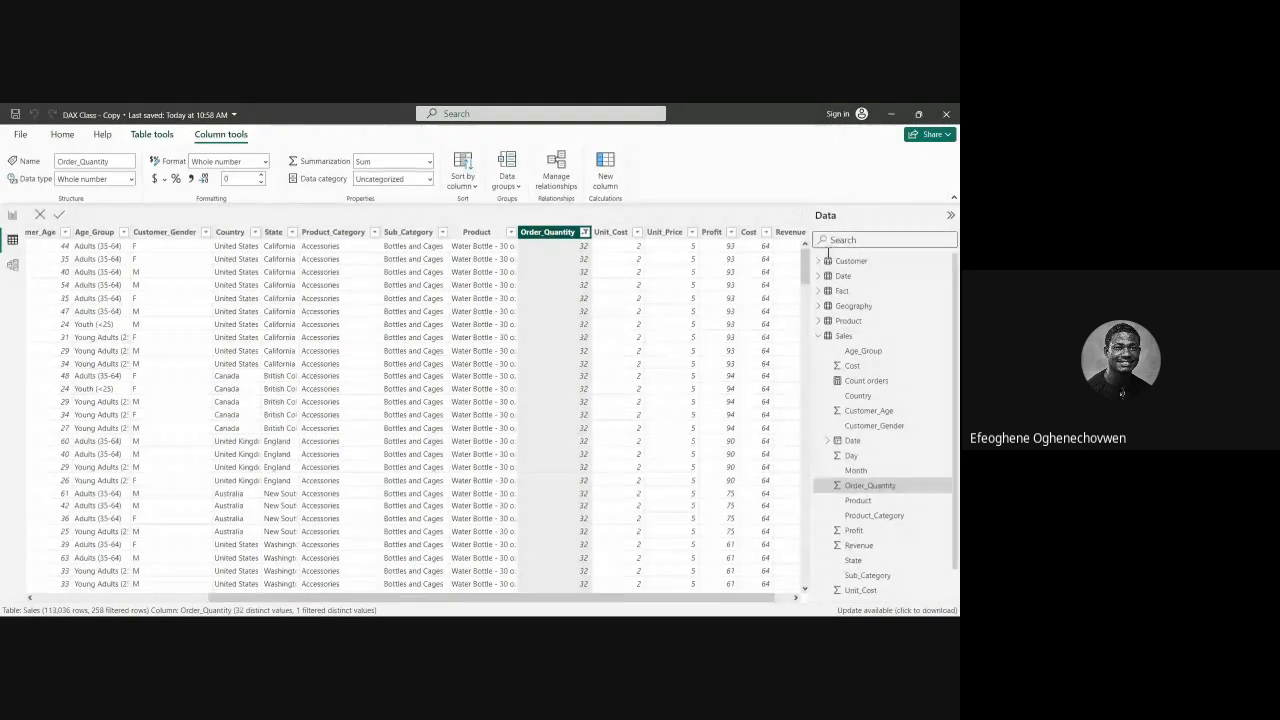
# Step: Review the filtered Sales rows and their row count, and return to the report page
pyautogui.moveTo(806, 268); pyautogui.dragTo(804, 326)
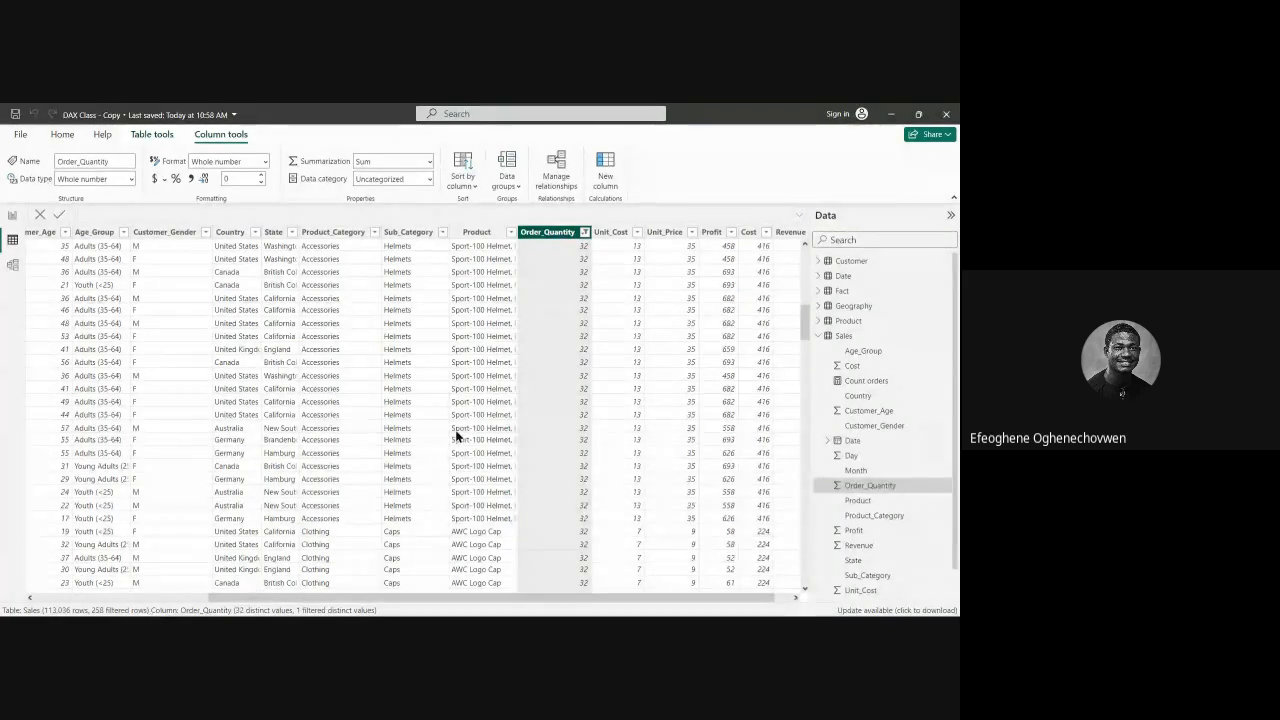
pyautogui.scroll(5, 406, 366)
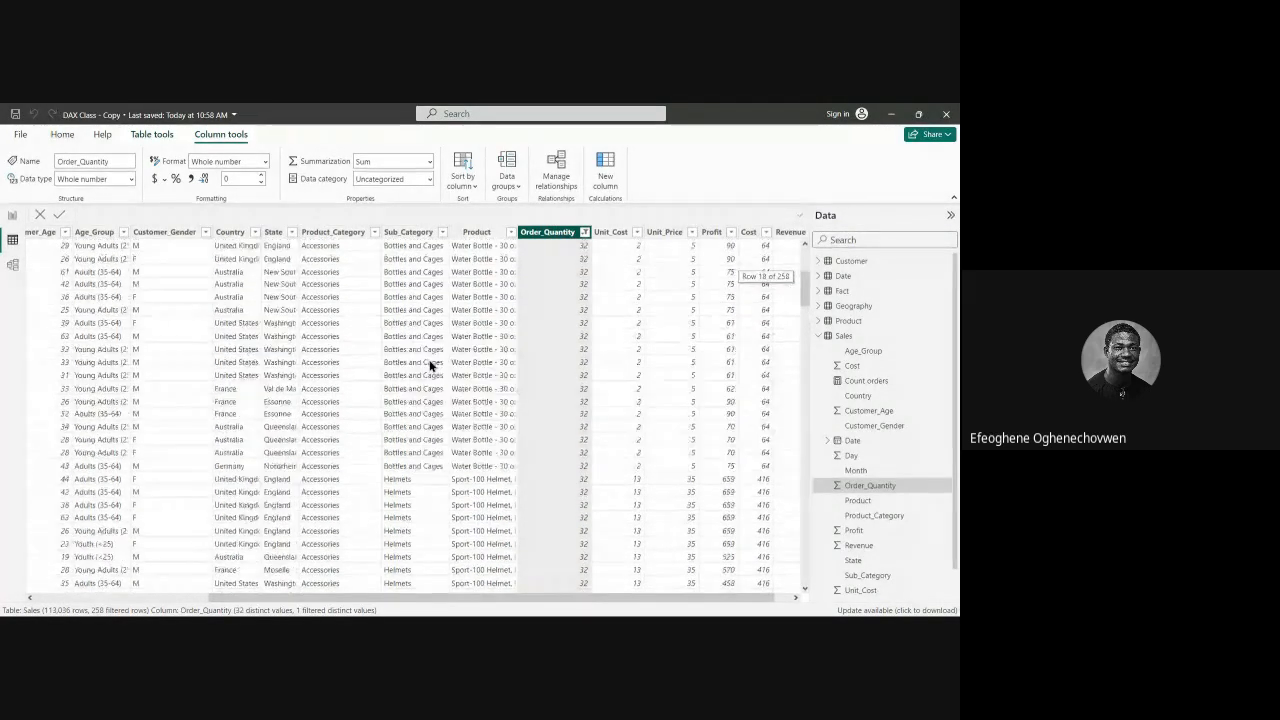
pyautogui.scroll(1, 432, 366)
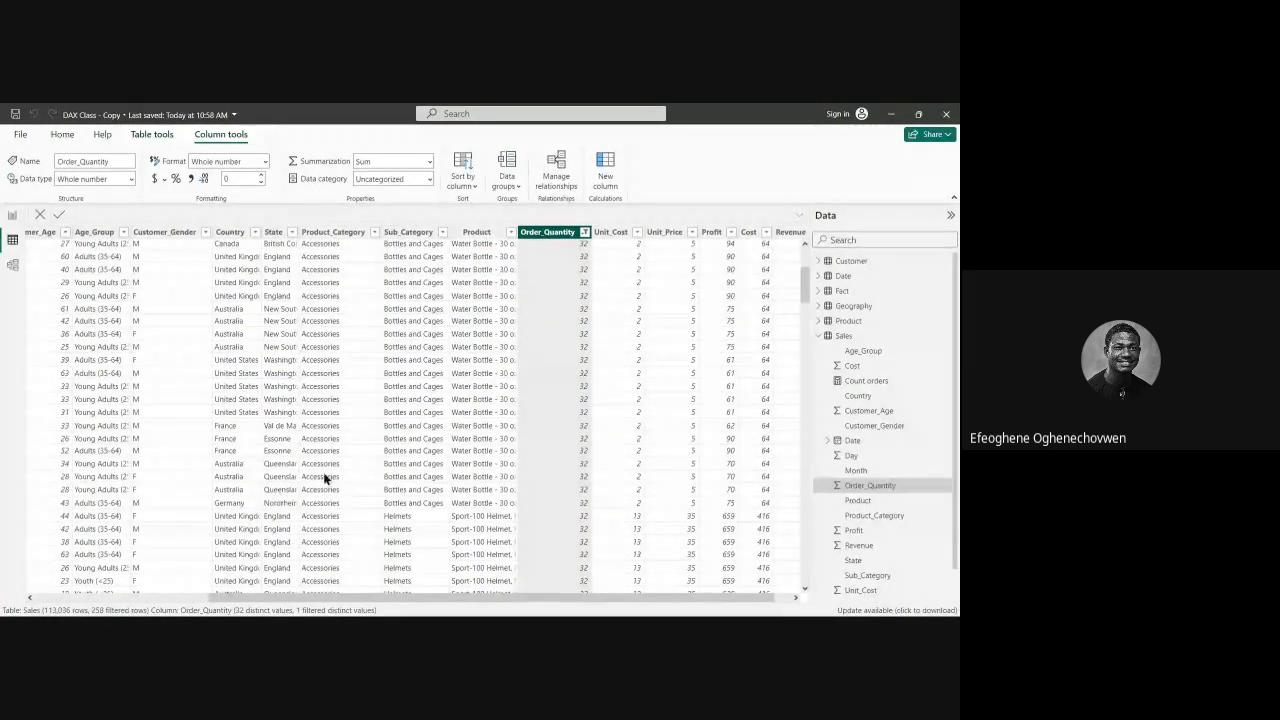
pyautogui.scroll(3, 418, 393)
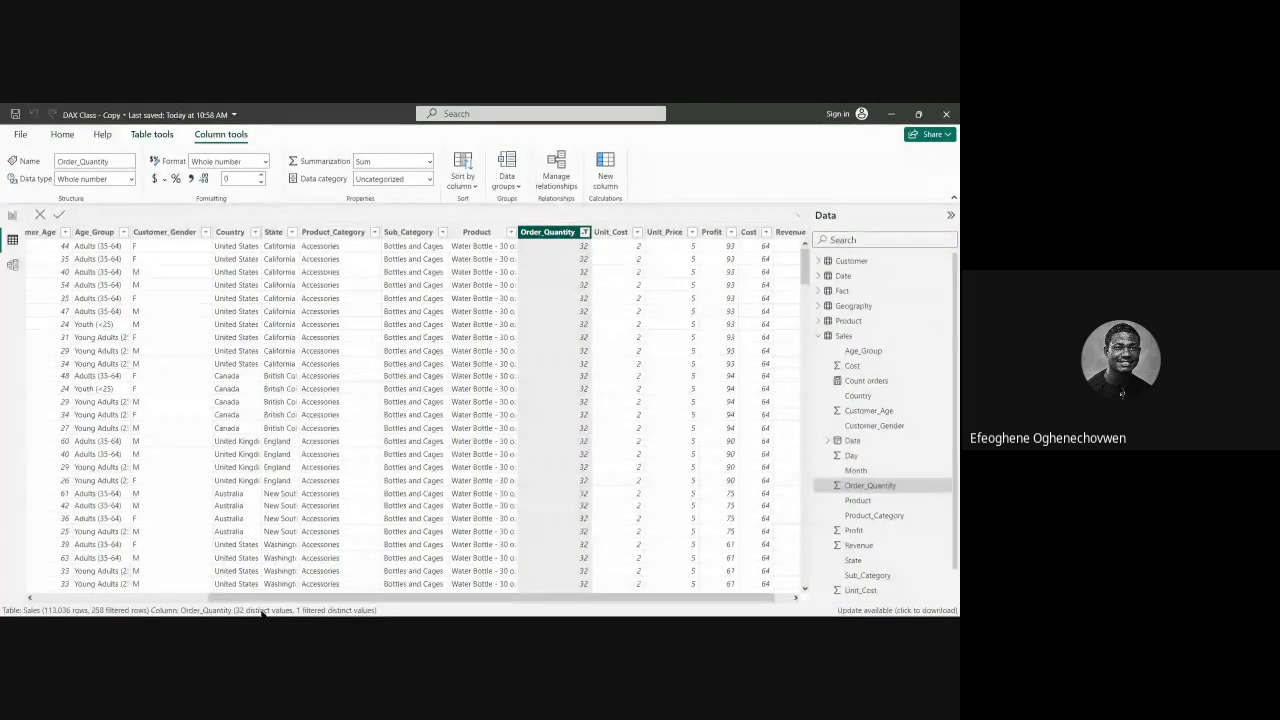
pyautogui.click(12, 214)
# Step: Move the Count orders card across the Aggregate page to directly below the Grnd Revenue card
pyautogui.moveTo(532, 434); pyautogui.dragTo(306, 432)
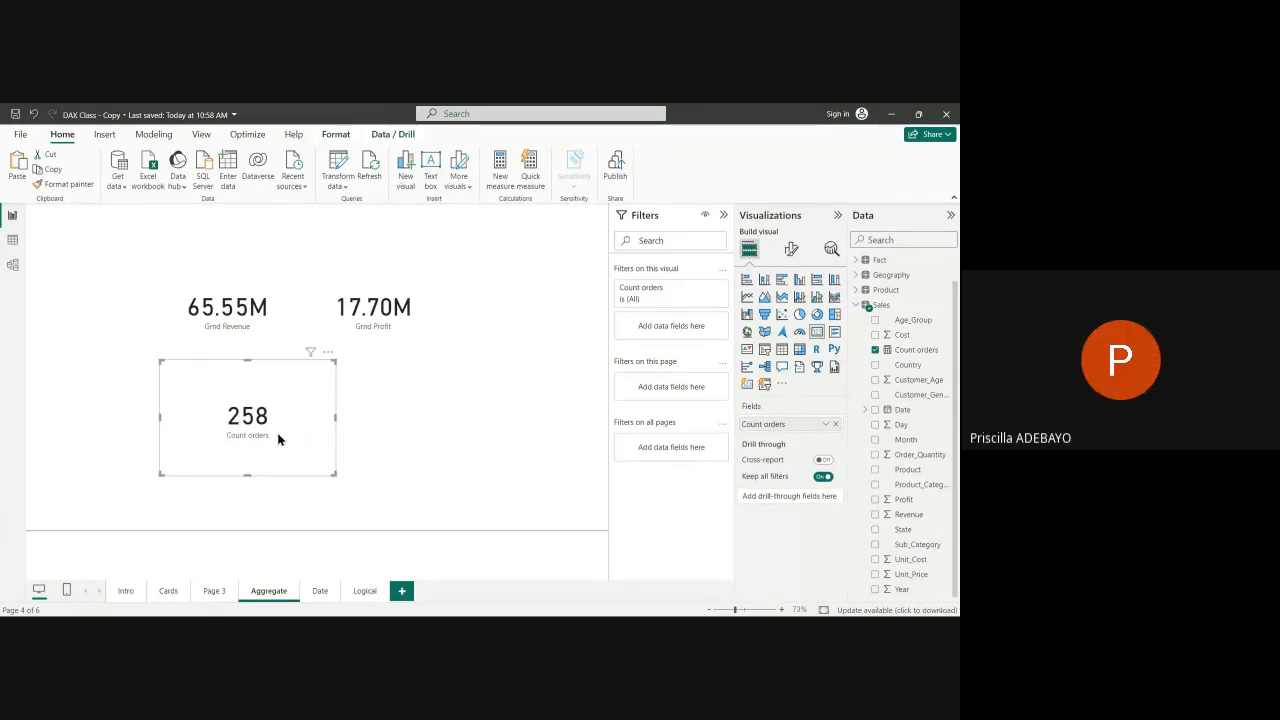
pyautogui.moveTo(280, 437)
pyautogui.mouseDown()
pyautogui.moveTo(181, 447)
pyautogui.moveTo(264, 438)
pyautogui.mouseUp()
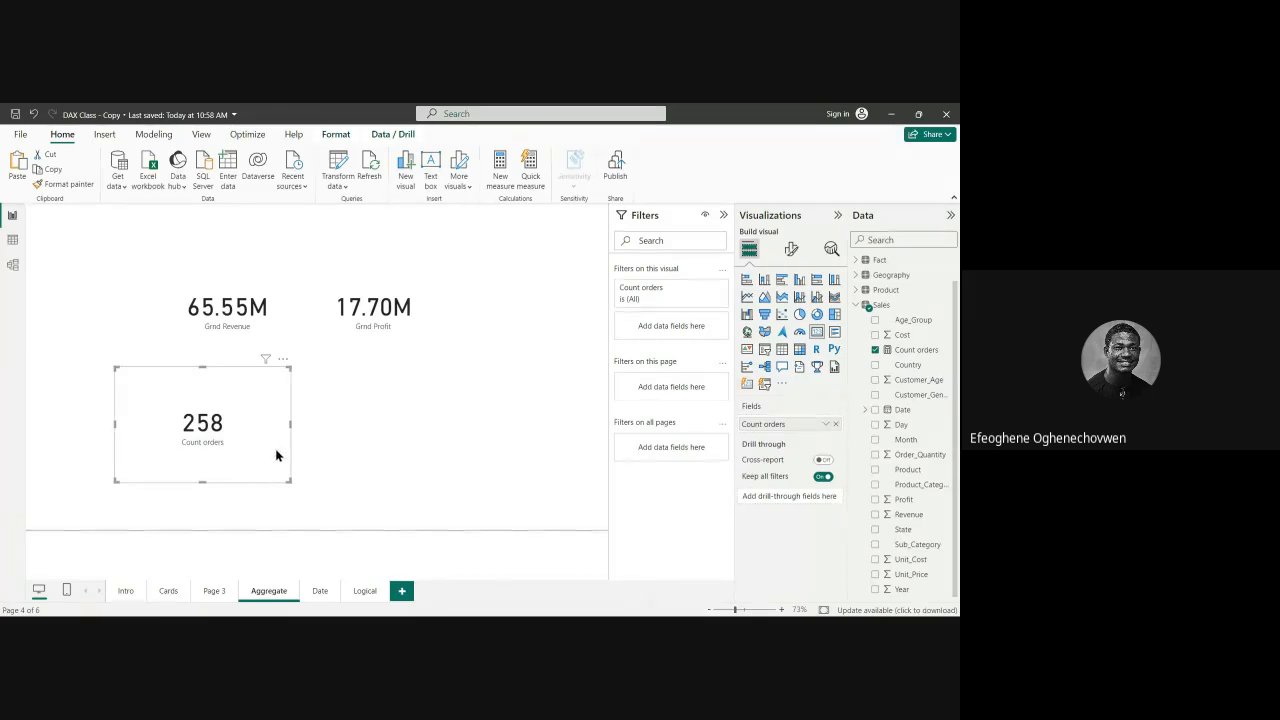
pyautogui.moveTo(277, 451); pyautogui.dragTo(302, 456)
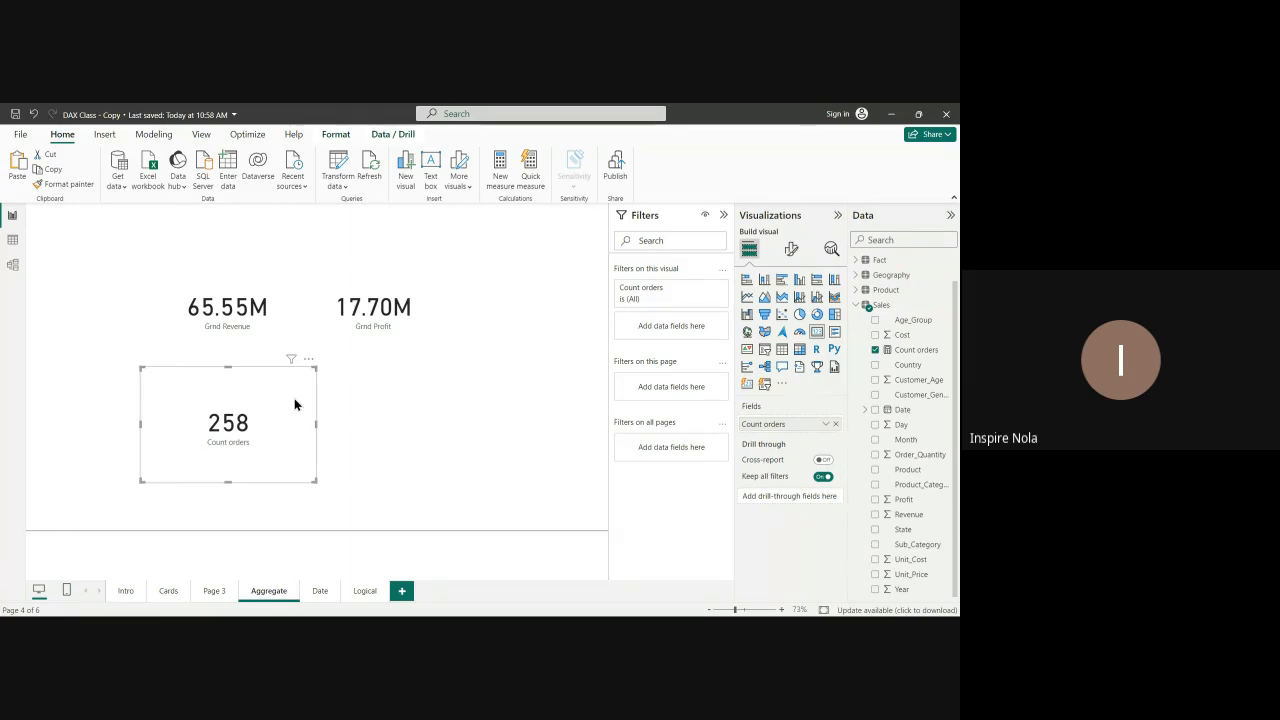
# Step: Shift the Grnd Revenue, Grnd Profit and Count orders cards toward the page's upper-left corner, keeping Count orders beneath Grnd Revenue
pyautogui.click(211, 335)
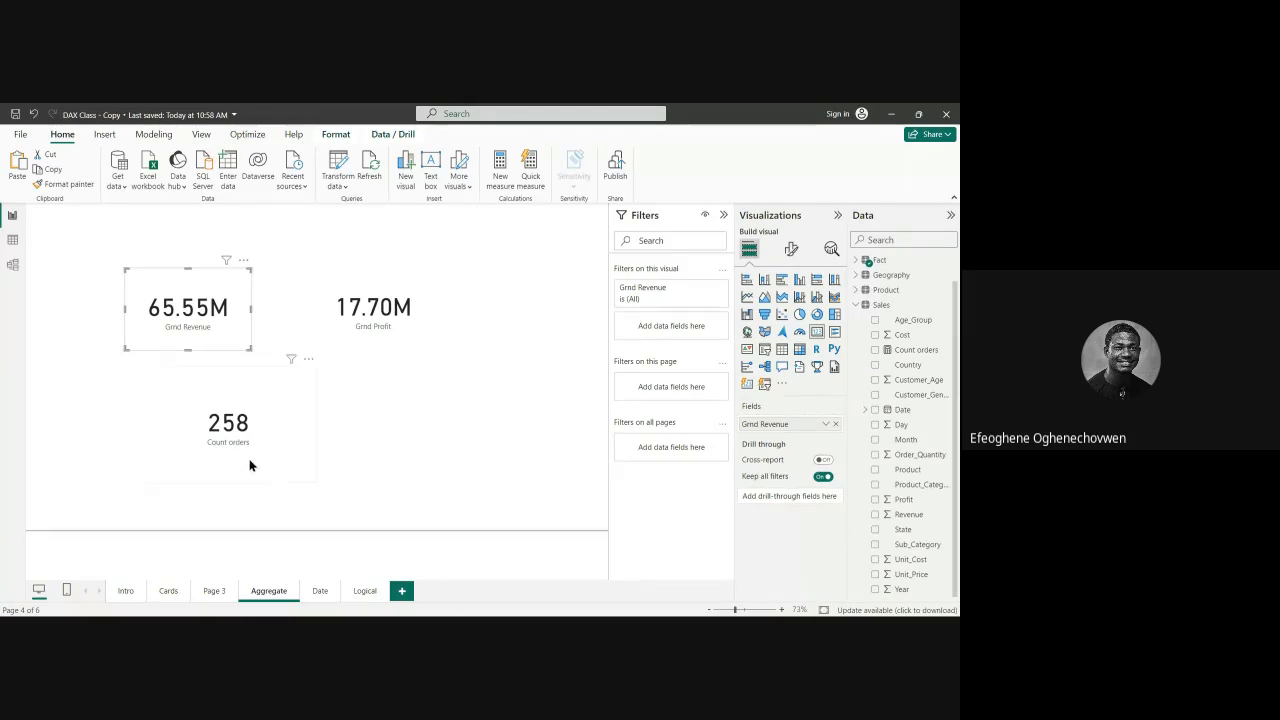
pyautogui.moveTo(254, 444); pyautogui.dragTo(186, 429)
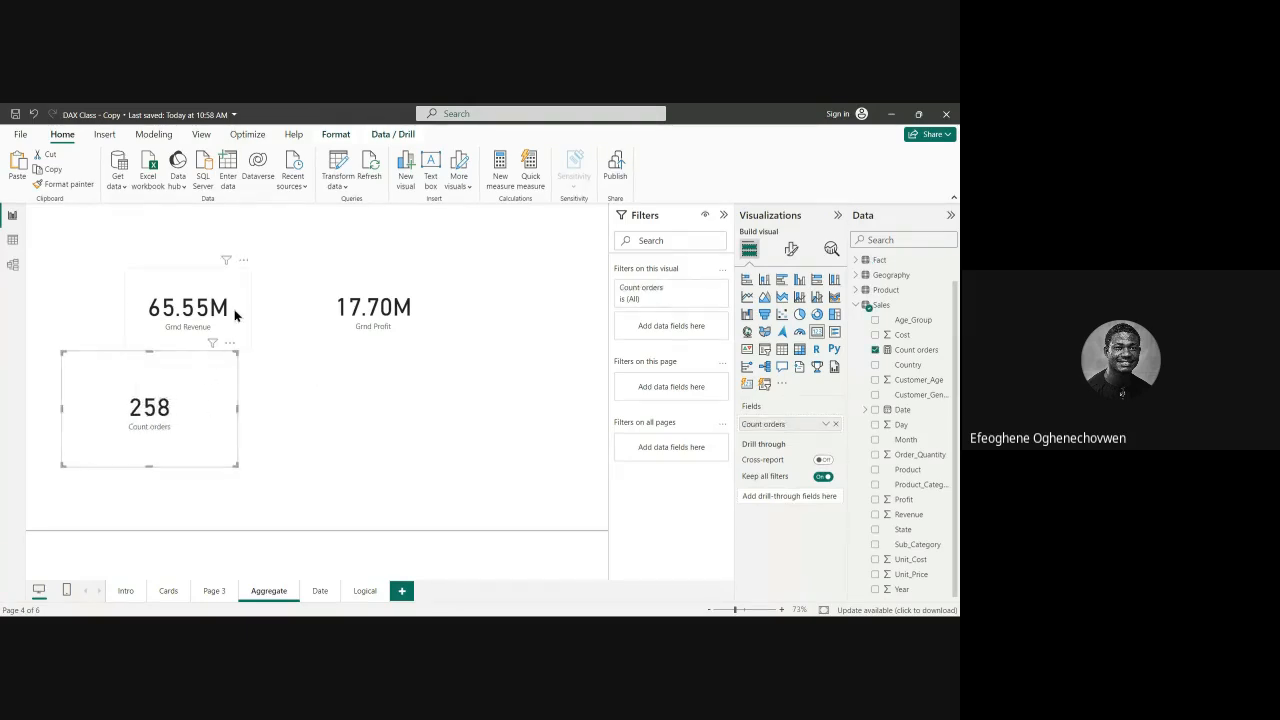
pyautogui.moveTo(241, 307); pyautogui.dragTo(200, 300)
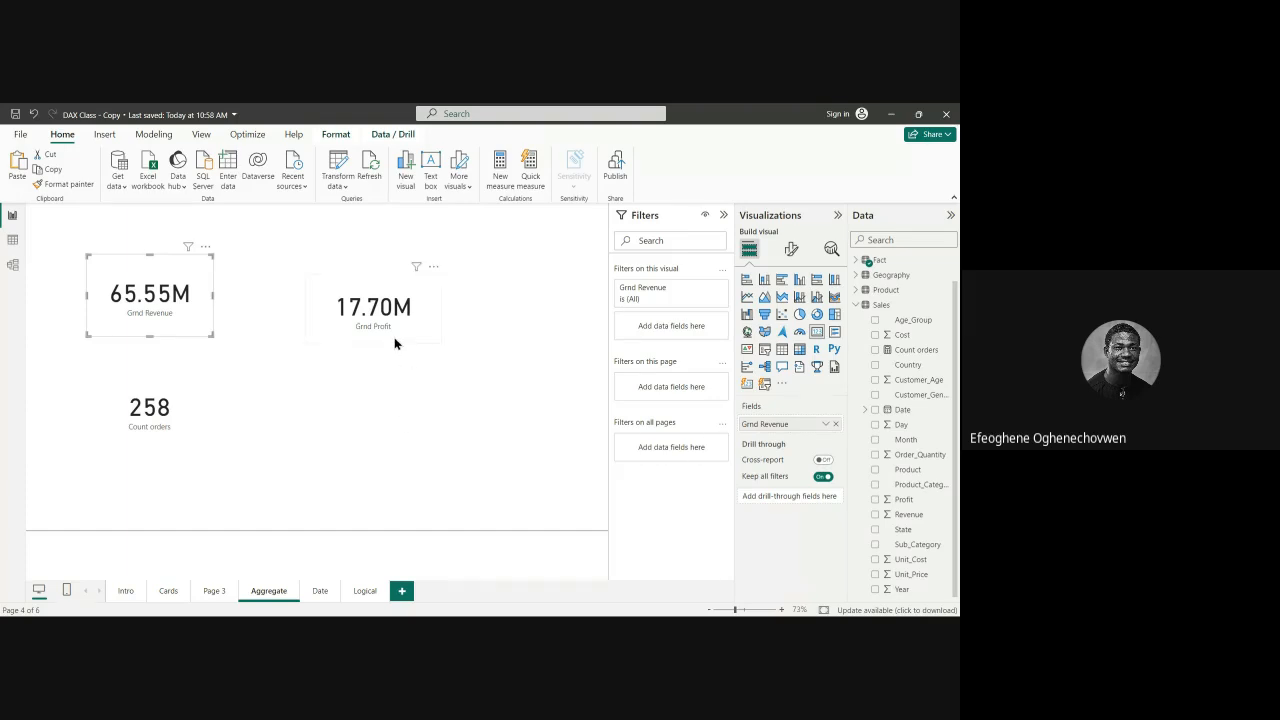
pyautogui.moveTo(390, 337); pyautogui.dragTo(337, 318)
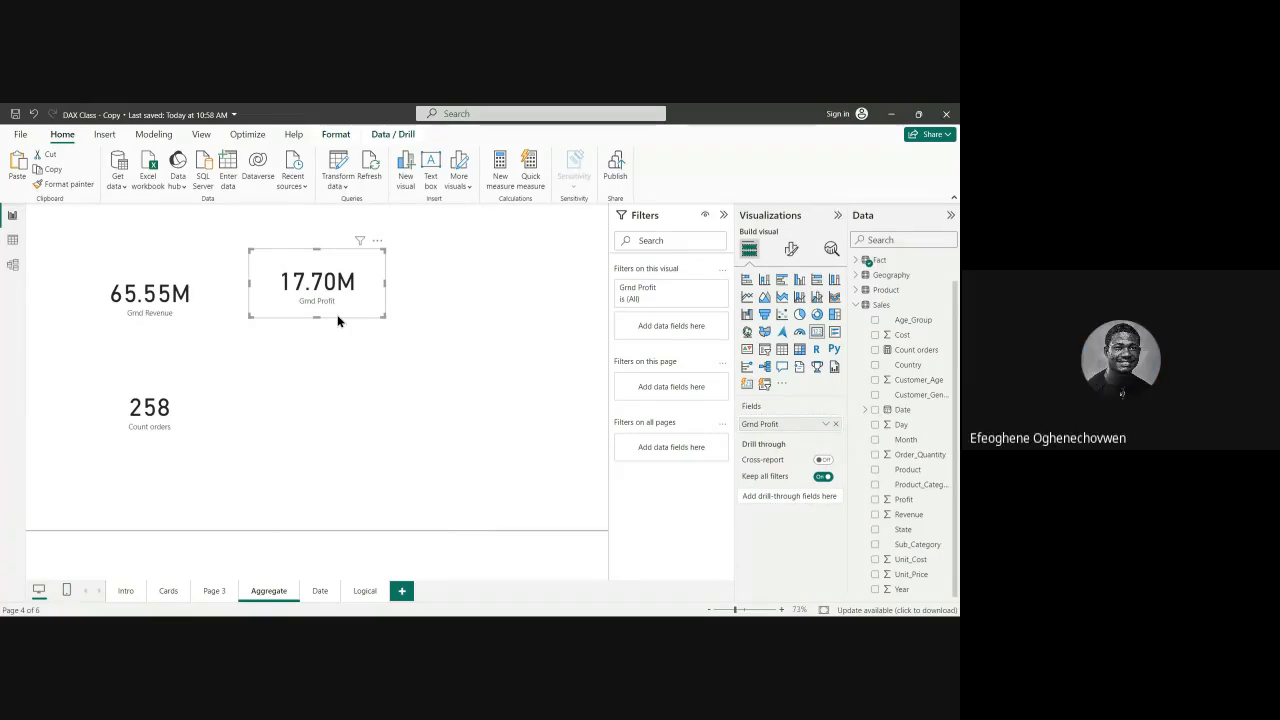
pyautogui.click(208, 393)
pyautogui.moveTo(208, 393); pyautogui.dragTo(190, 379)
pyautogui.moveTo(203, 316); pyautogui.dragTo(181, 304)
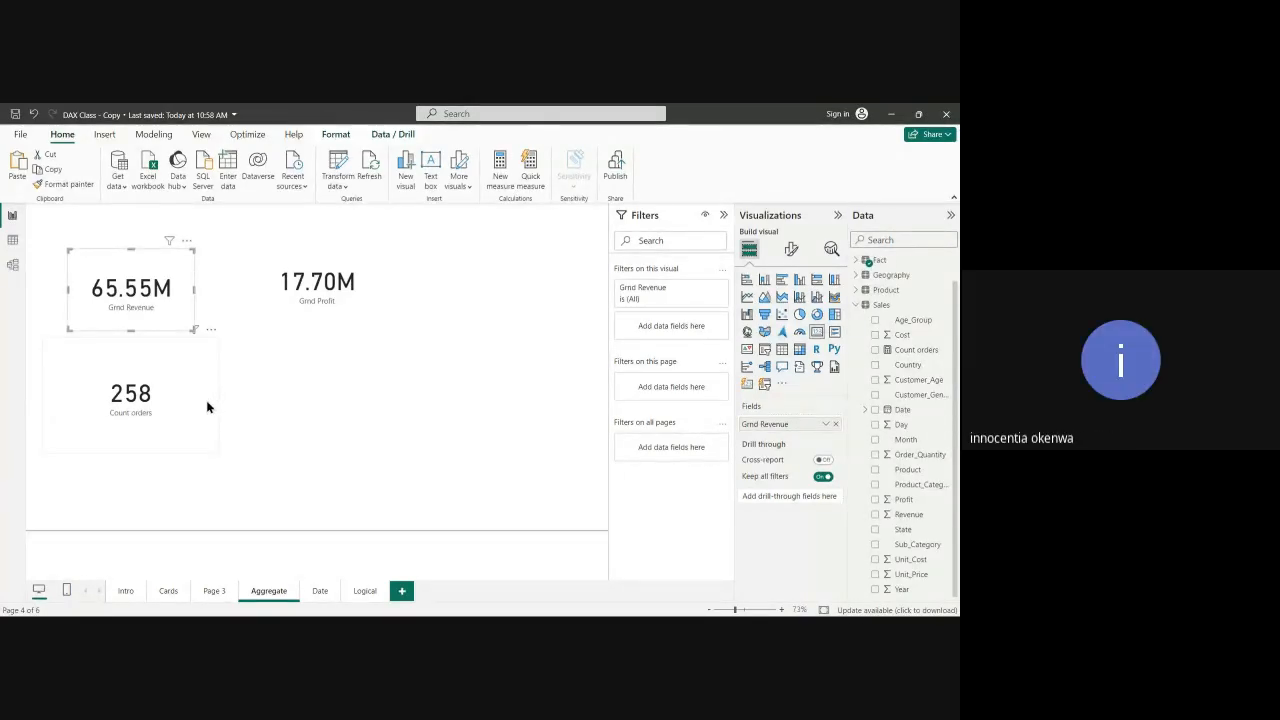
pyautogui.click(200, 425)
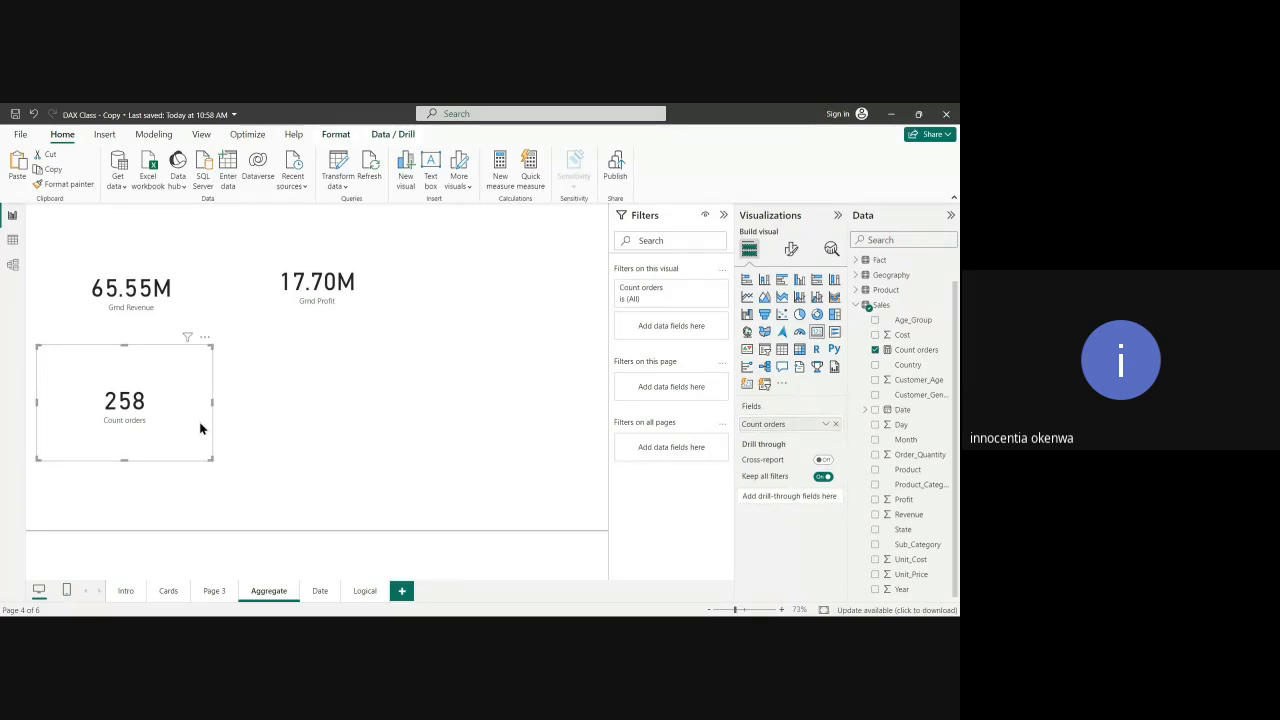
# Step: In the model diagram, reposition the unconnected Sales table beside the Customer table
pyautogui.click(12, 264)
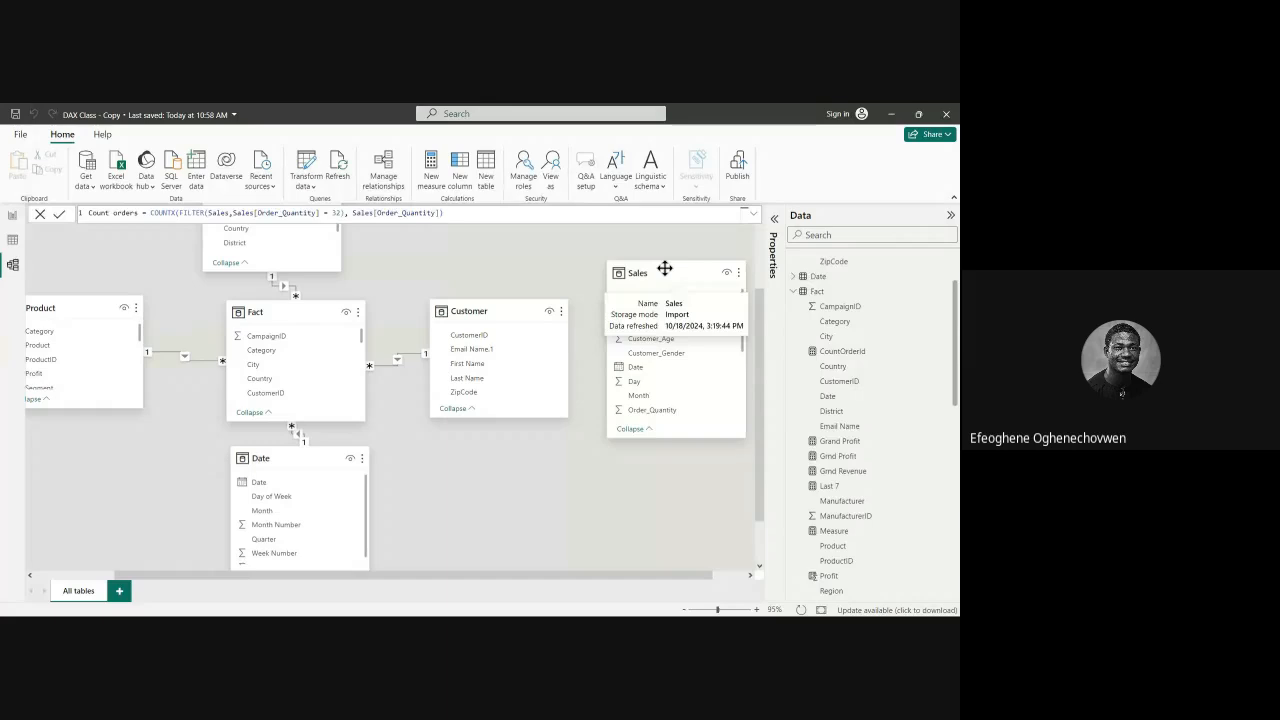
pyautogui.moveTo(664, 268)
pyautogui.mouseDown()
pyautogui.moveTo(655, 316)
pyautogui.moveTo(677, 257)
pyautogui.moveTo(666, 260)
pyautogui.moveTo(679, 263)
pyautogui.mouseUp()
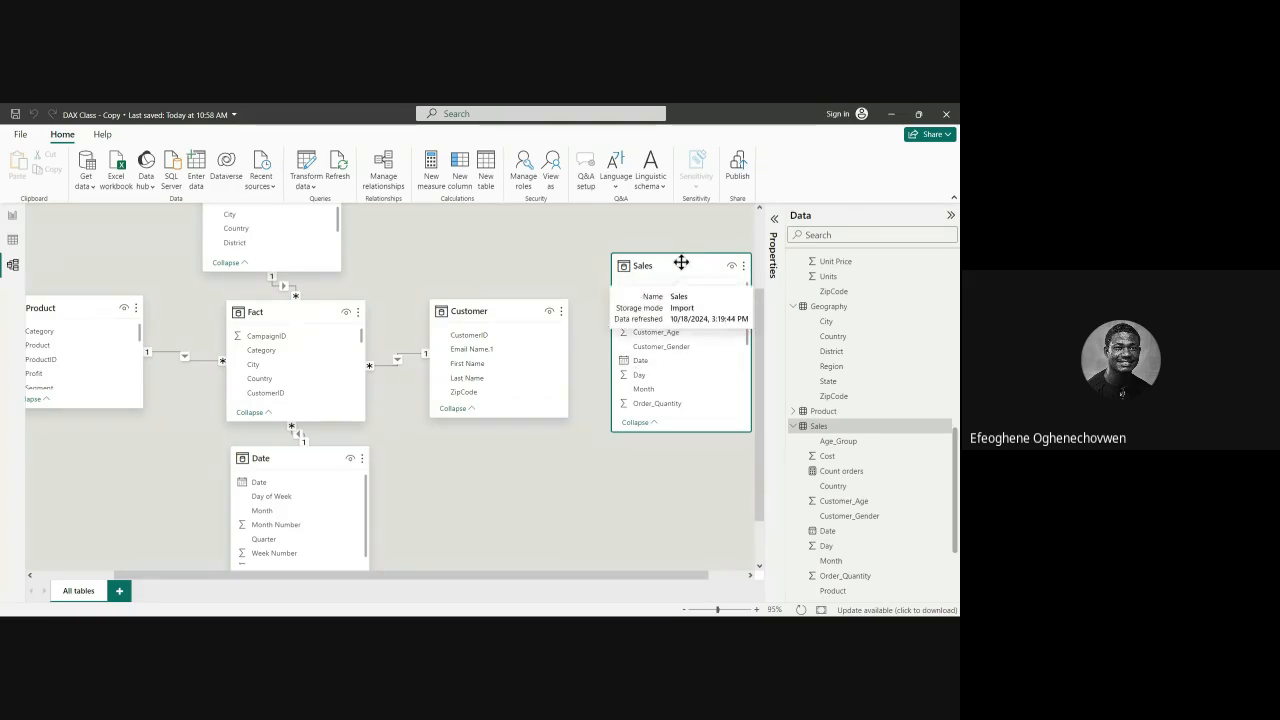
pyautogui.moveTo(681, 262); pyautogui.dragTo(681, 293)
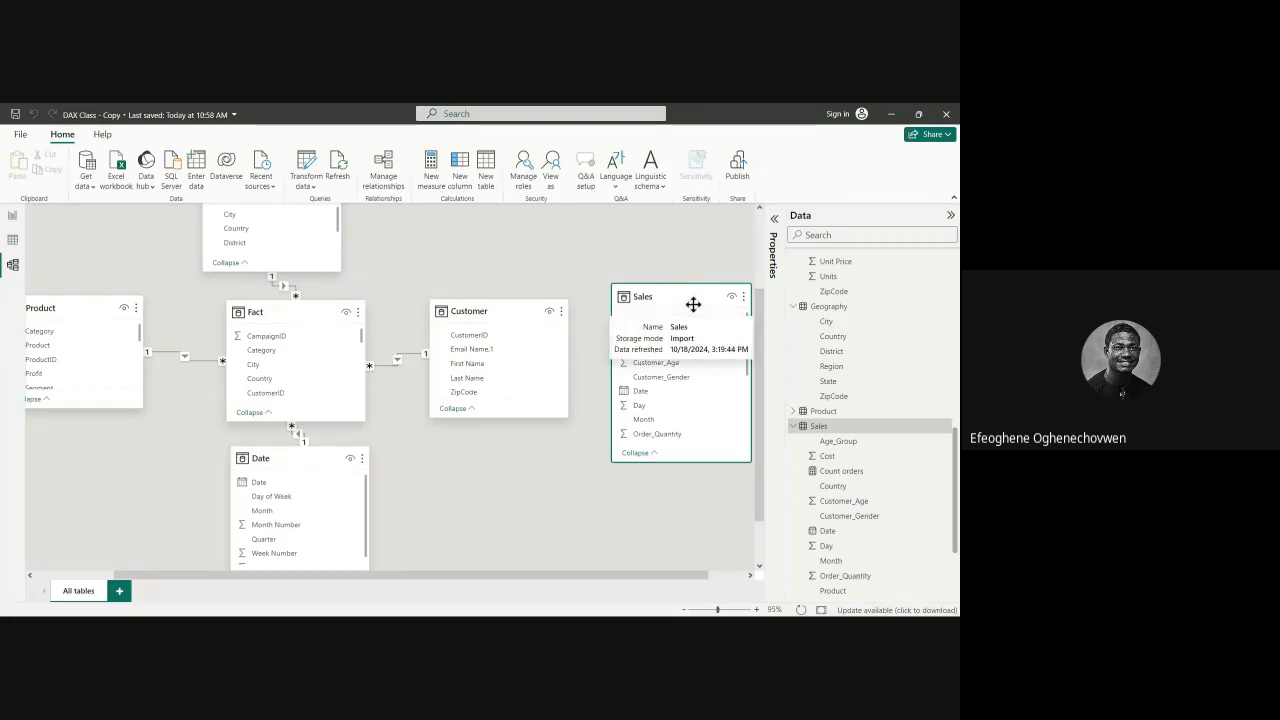
pyautogui.moveTo(689, 302); pyautogui.dragTo(697, 271)
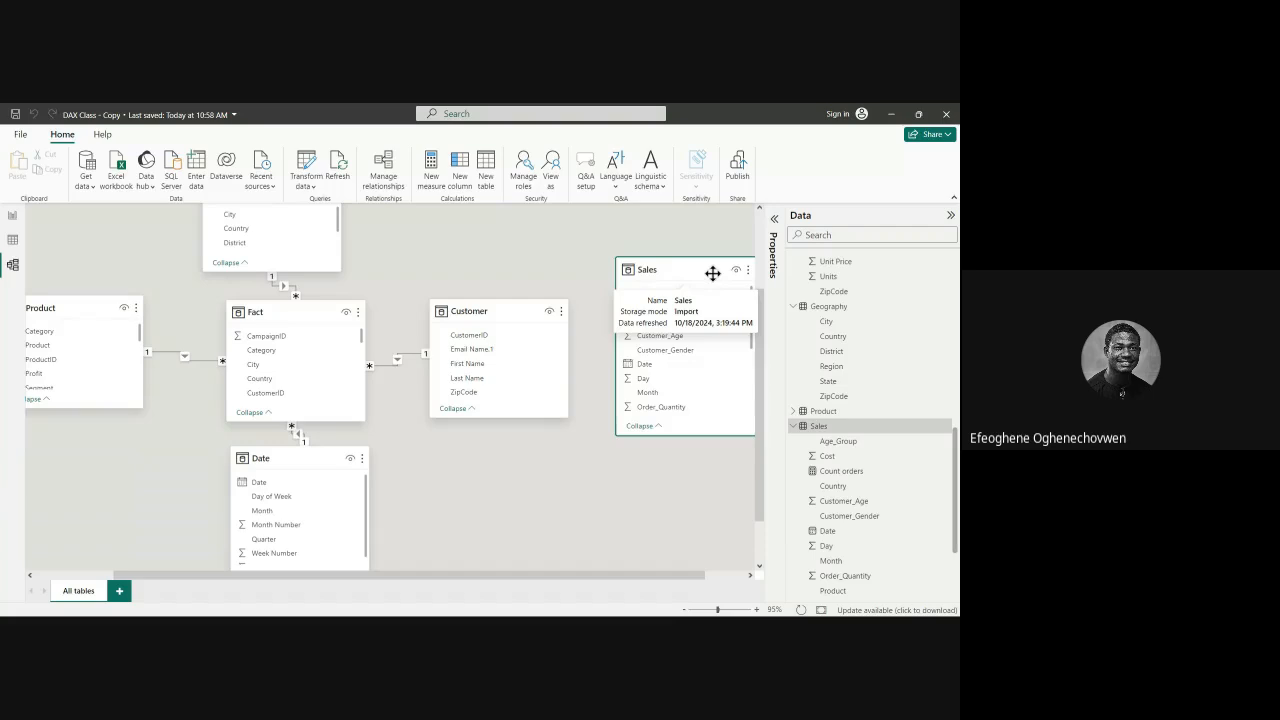
pyautogui.moveTo(713, 274); pyautogui.dragTo(709, 305)
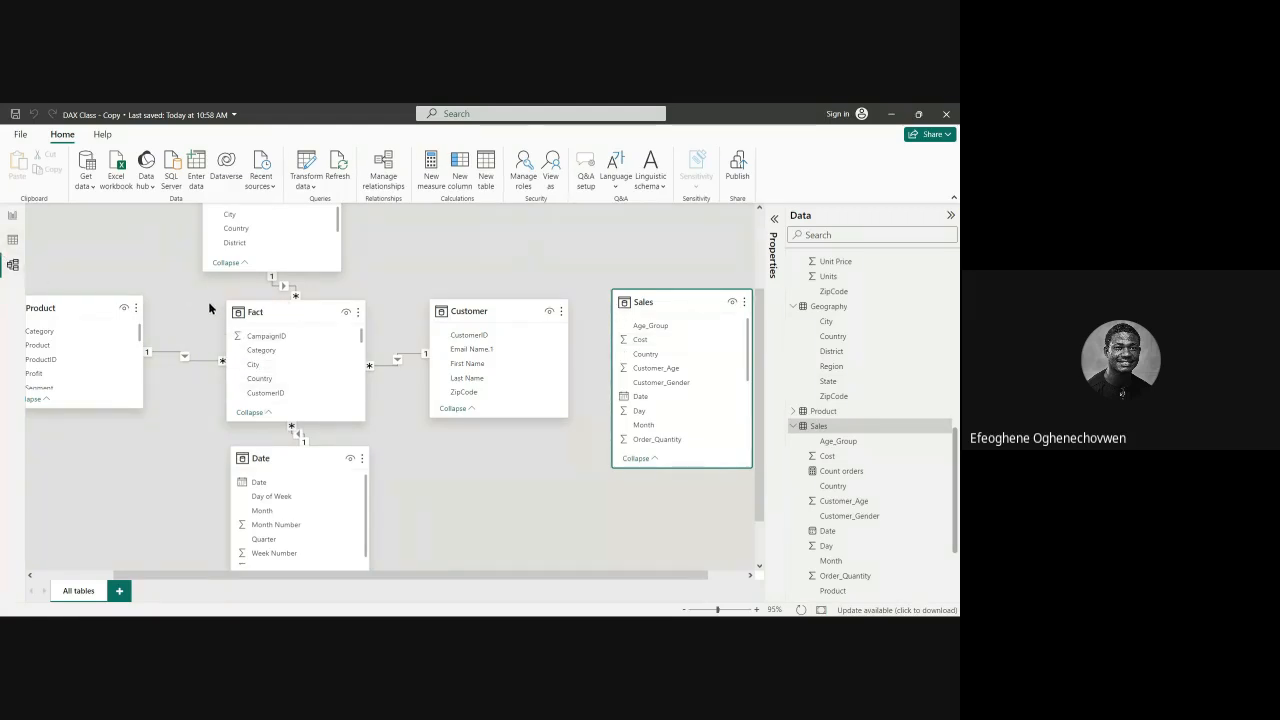
# Step: Examine the Fact table's columns in the table data and the distinct values in the Units column's filter list
pyautogui.click(12, 239)
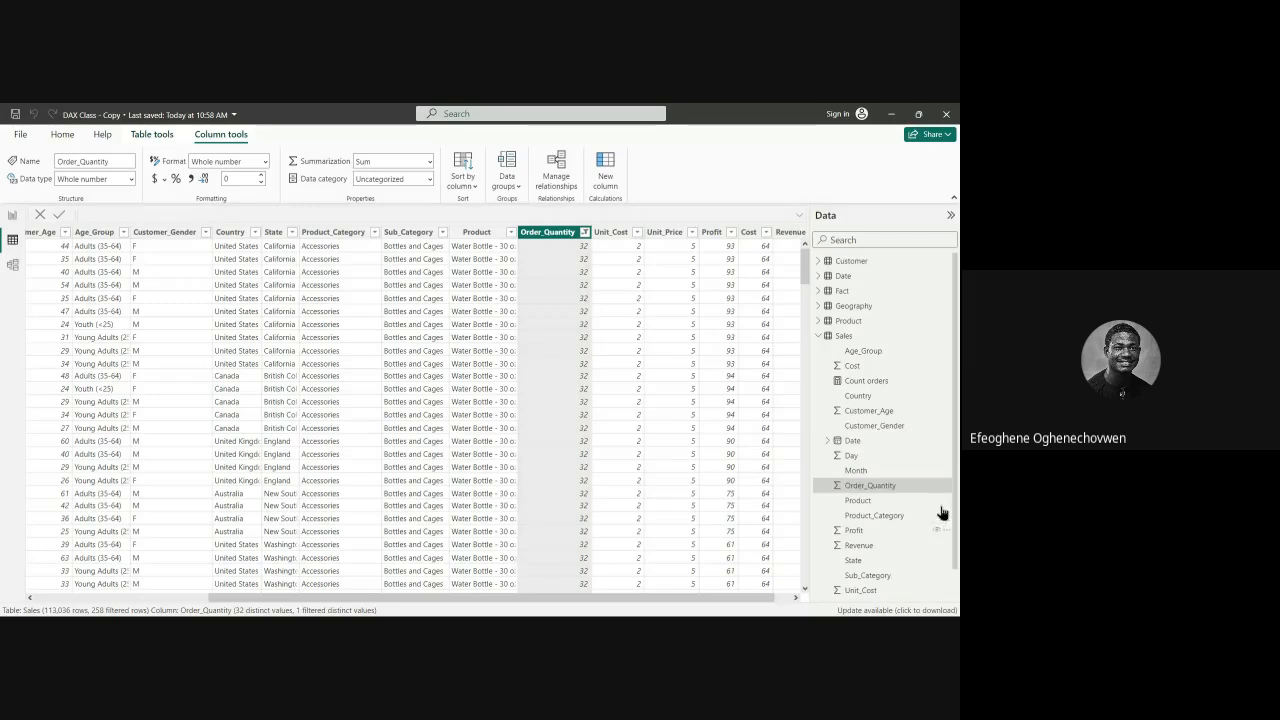
pyautogui.click(828, 295)
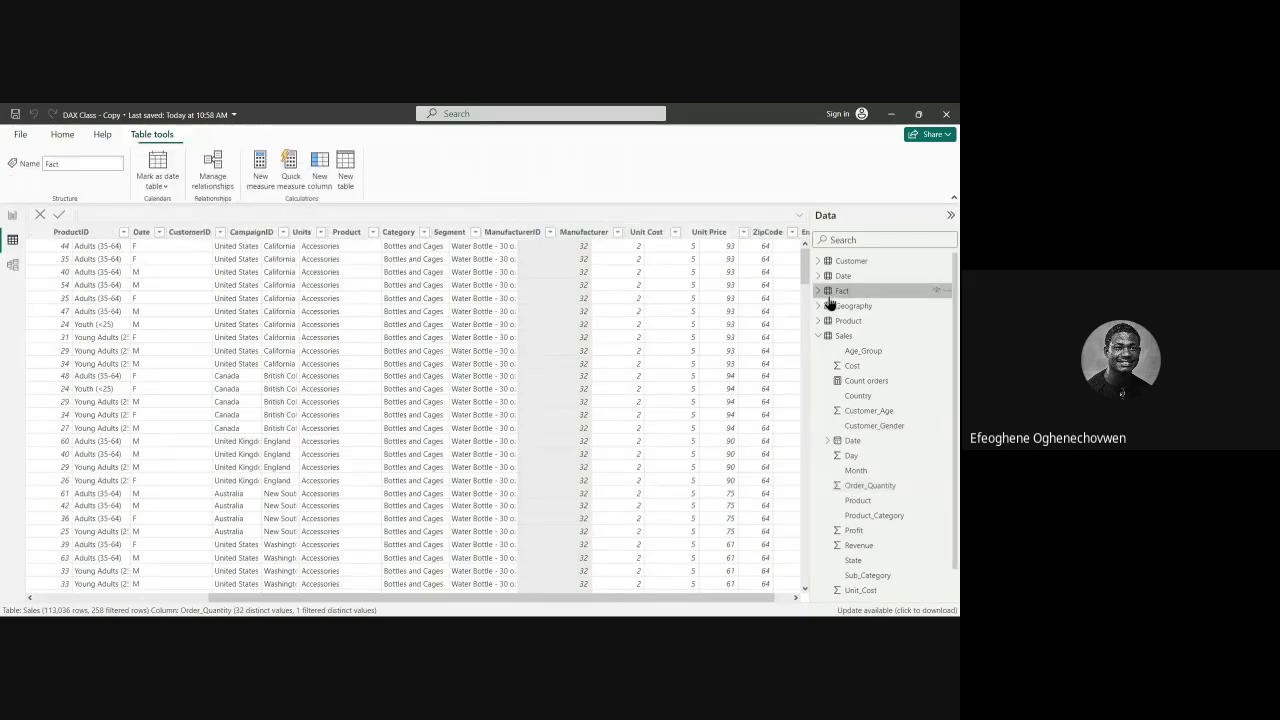
pyautogui.moveTo(429, 597); pyautogui.dragTo(581, 606)
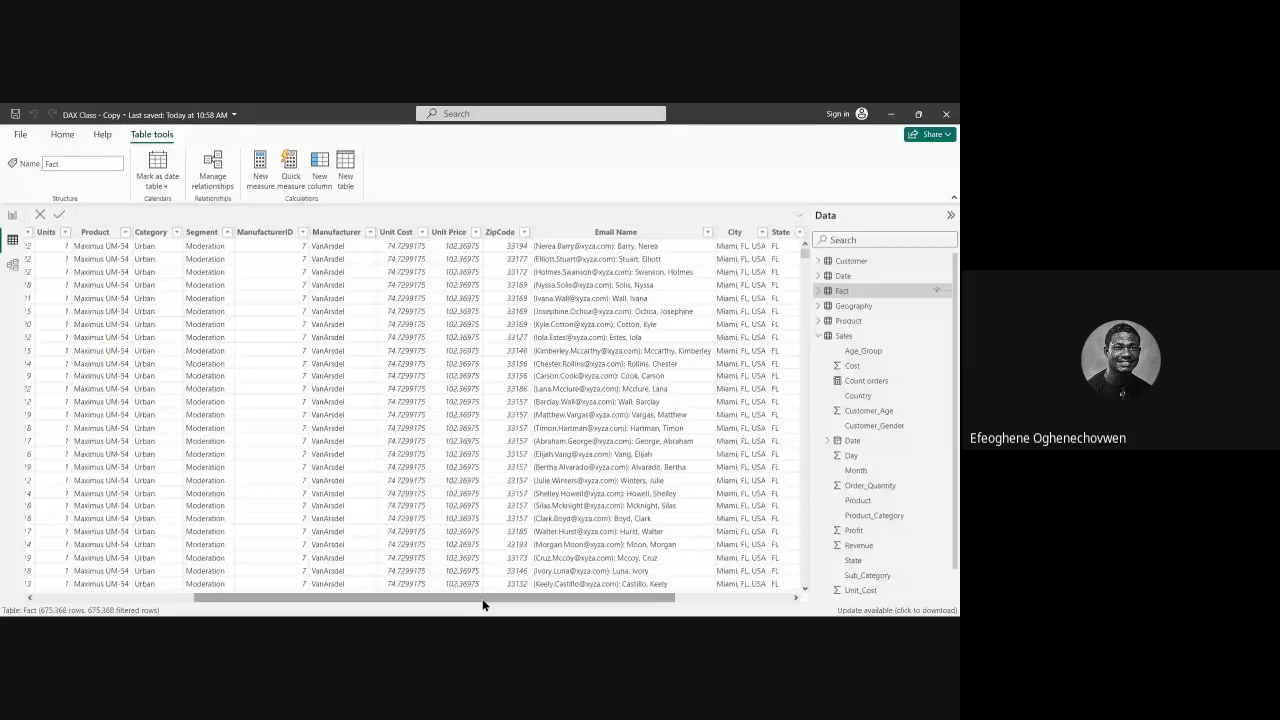
pyautogui.moveTo(479, 599); pyautogui.dragTo(597, 597)
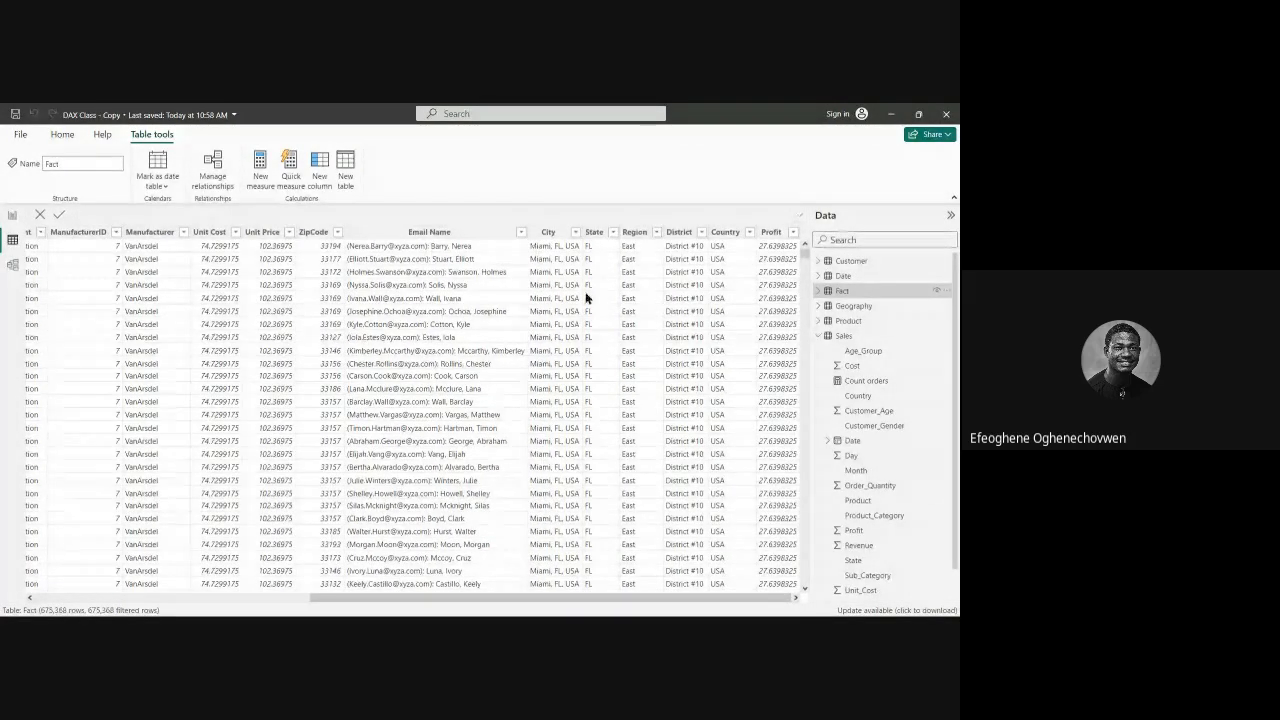
pyautogui.moveTo(477, 598); pyautogui.dragTo(310, 598)
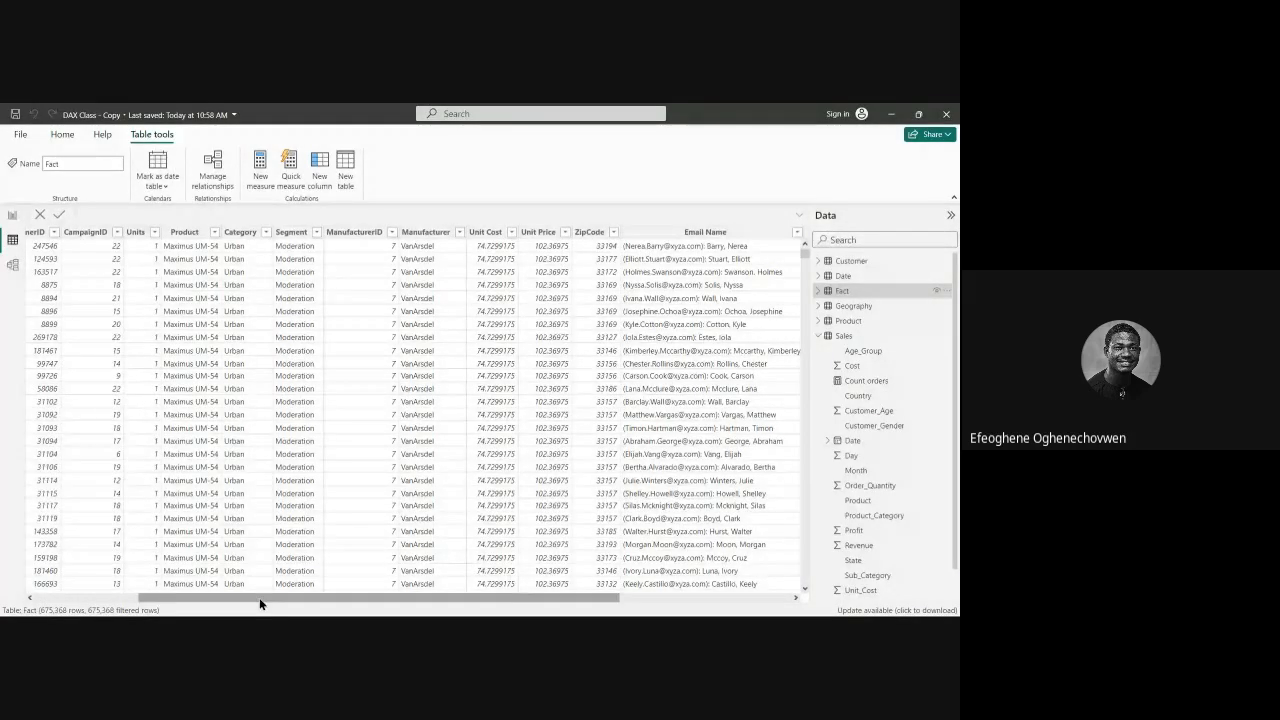
pyautogui.moveTo(260, 600); pyautogui.dragTo(133, 577)
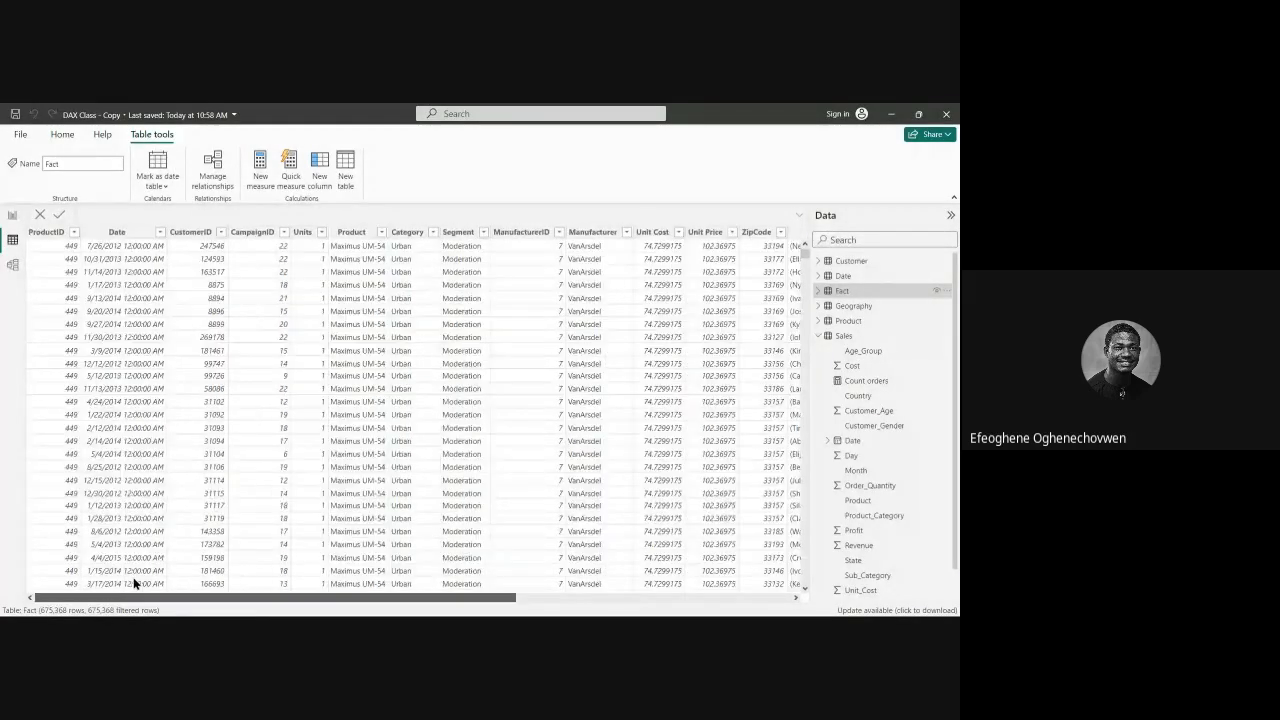
pyautogui.click(322, 233)
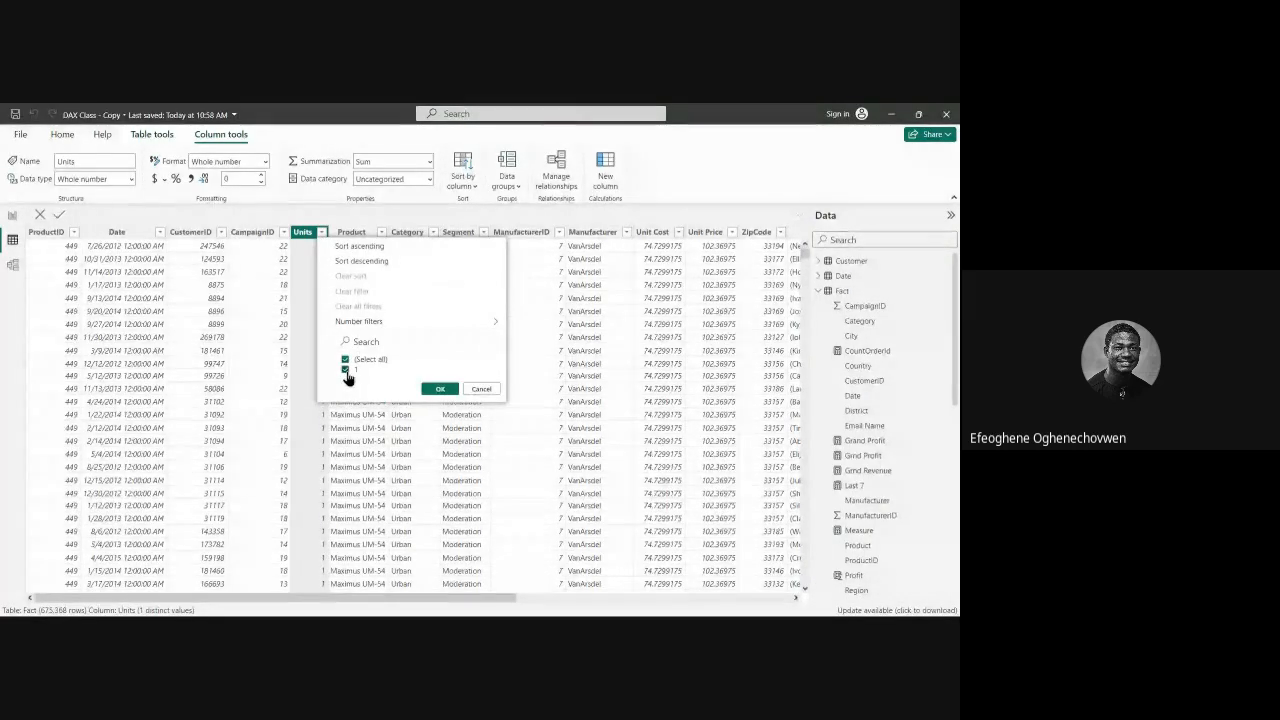
pyautogui.click(314, 511)
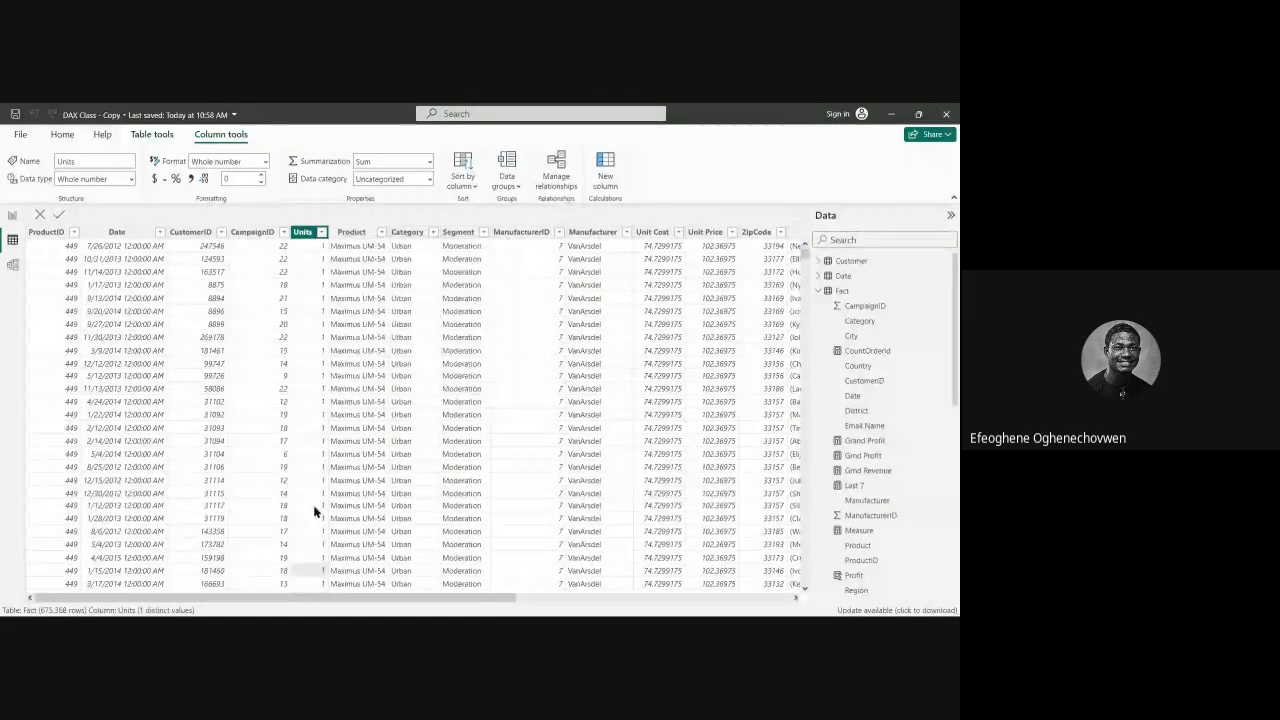
pyautogui.click(320, 233)
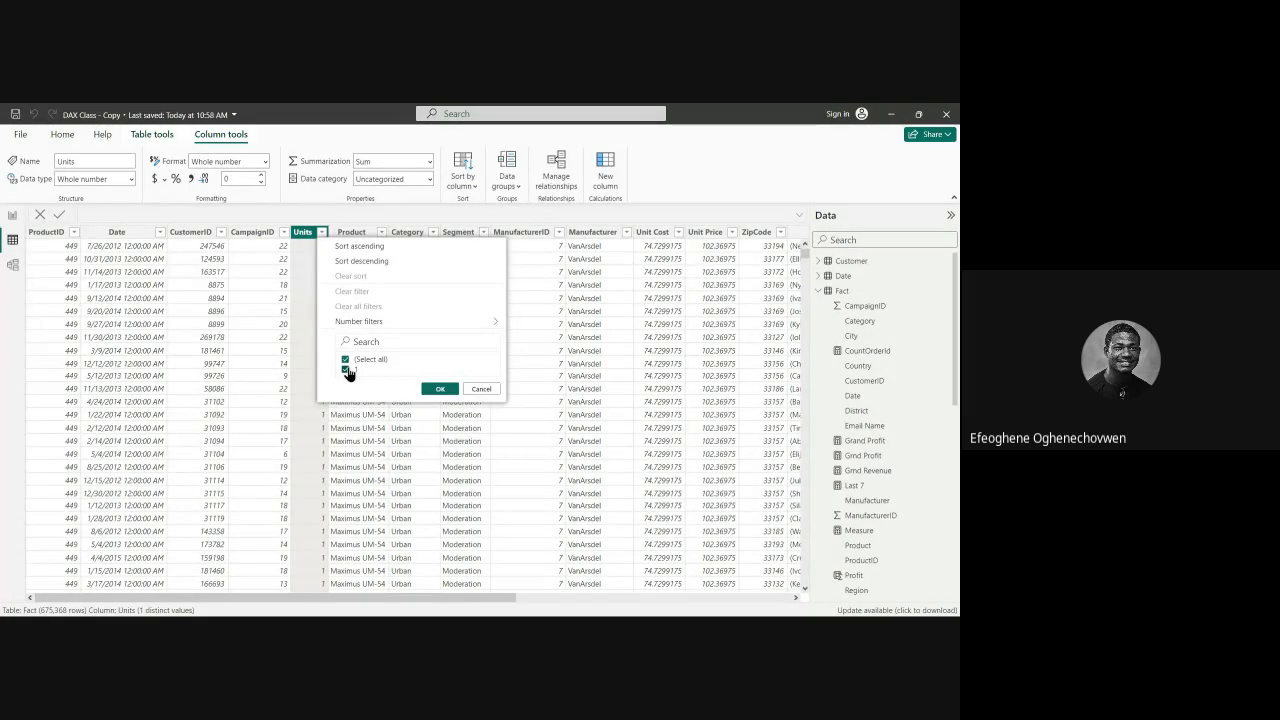
# Step: Close the Units filter list, collapse the Fact and Sales field lists, and display the Sales table's data
pyautogui.click(441, 389)
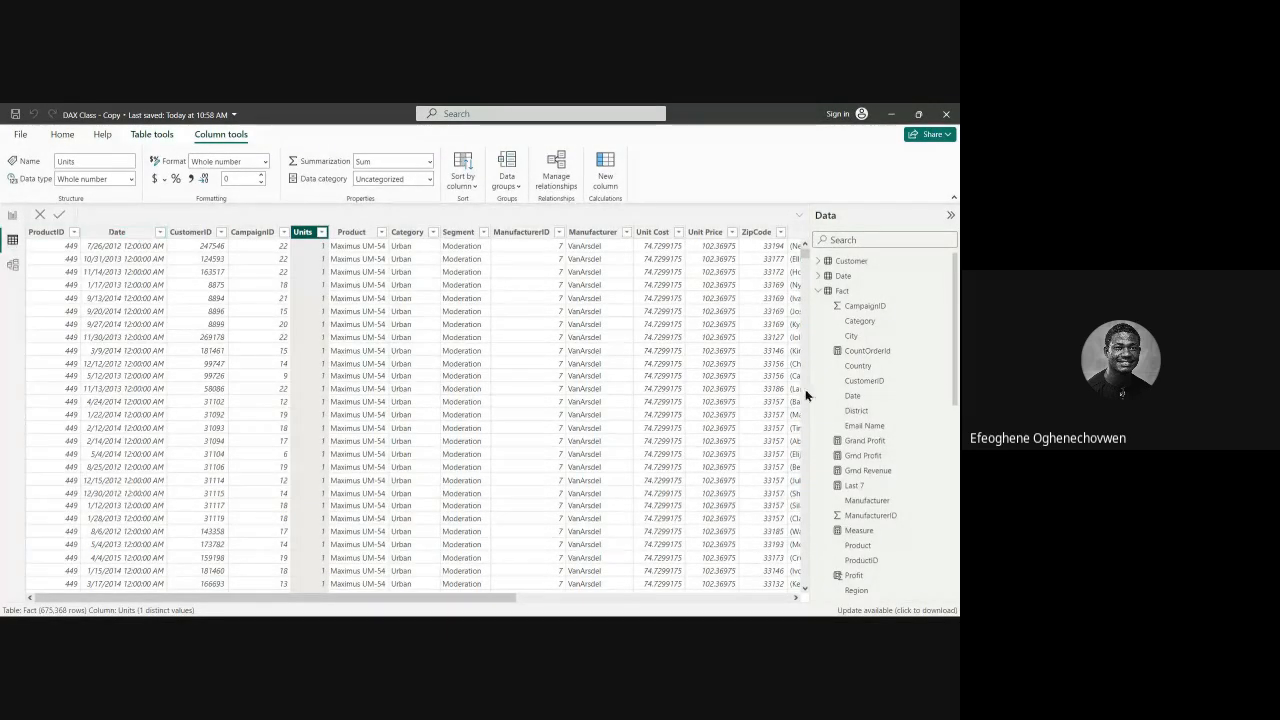
pyautogui.click(836, 290)
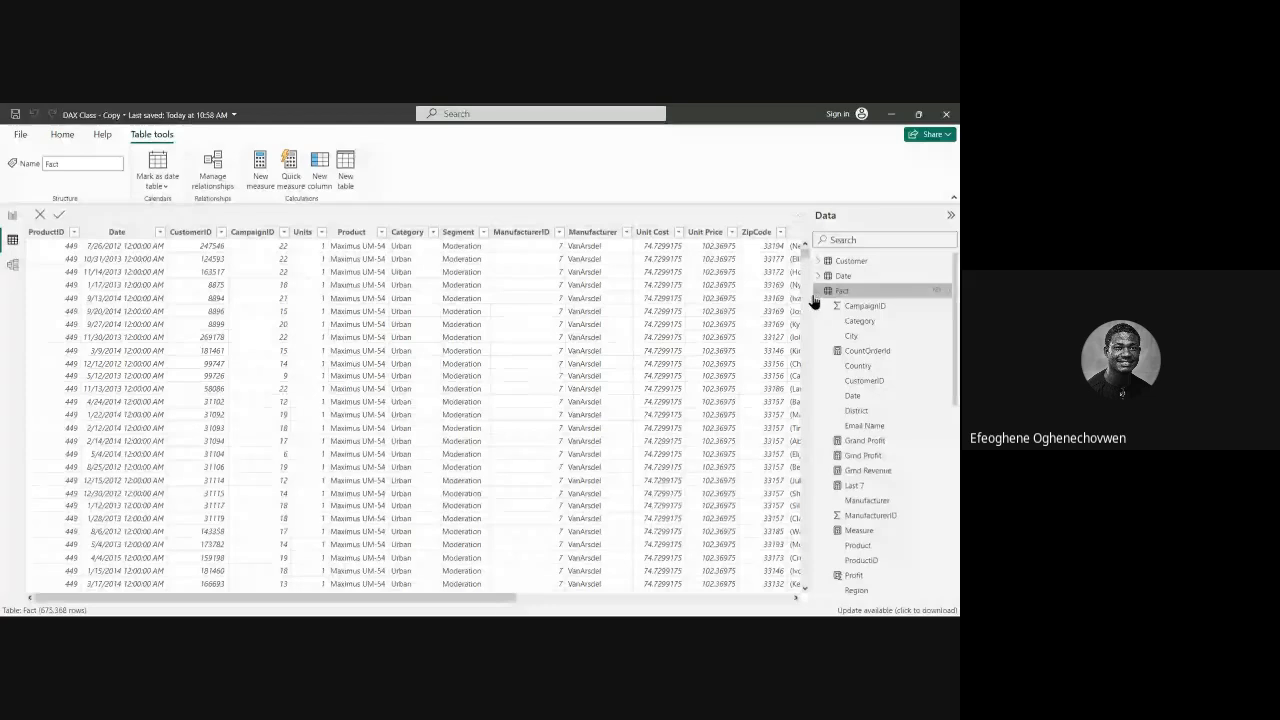
pyautogui.click(817, 292)
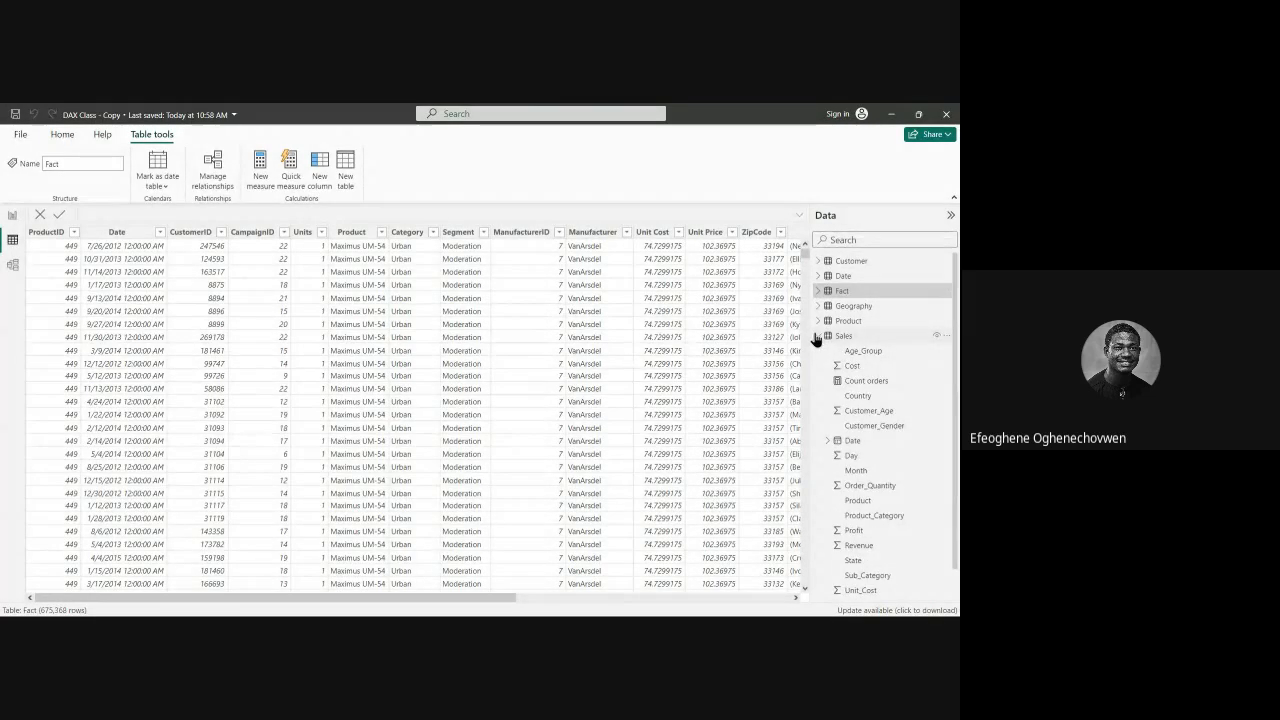
pyautogui.click(817, 337)
pyautogui.click(843, 336)
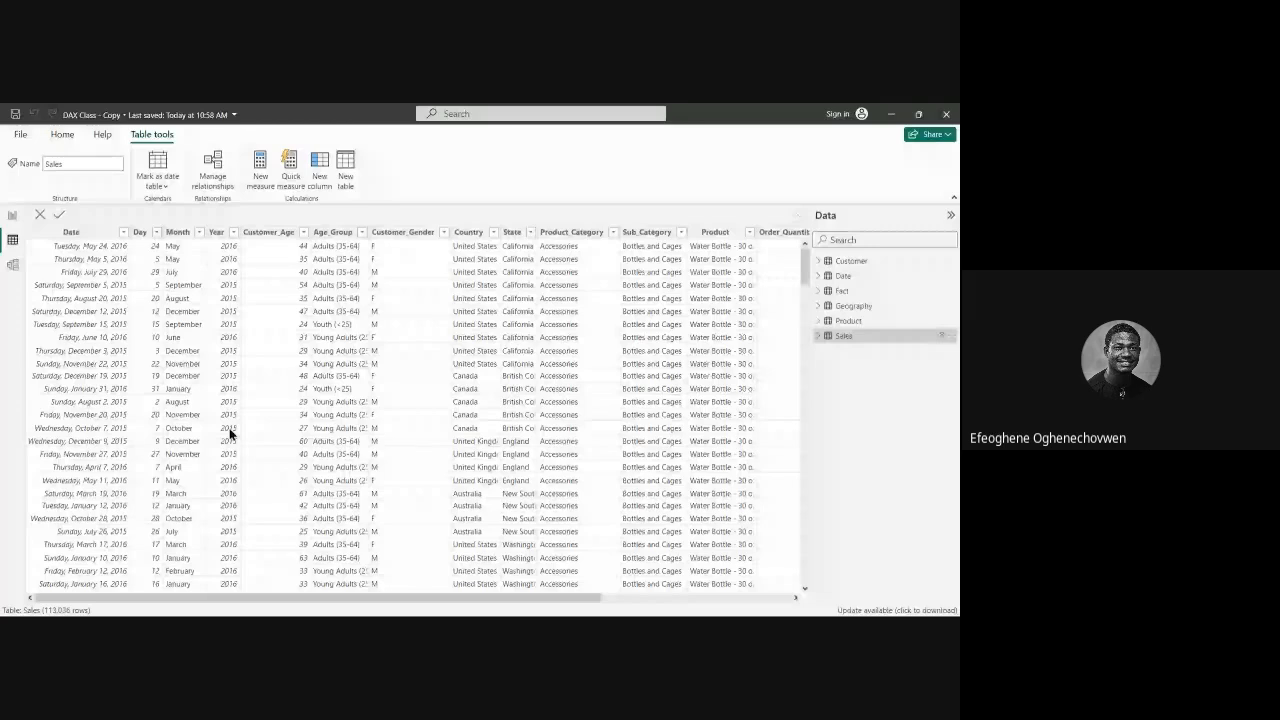
# Step: Reset the Sales table's Order_Quantity filter to include all values, and return to the table's first columns
pyautogui.click(384, 586)
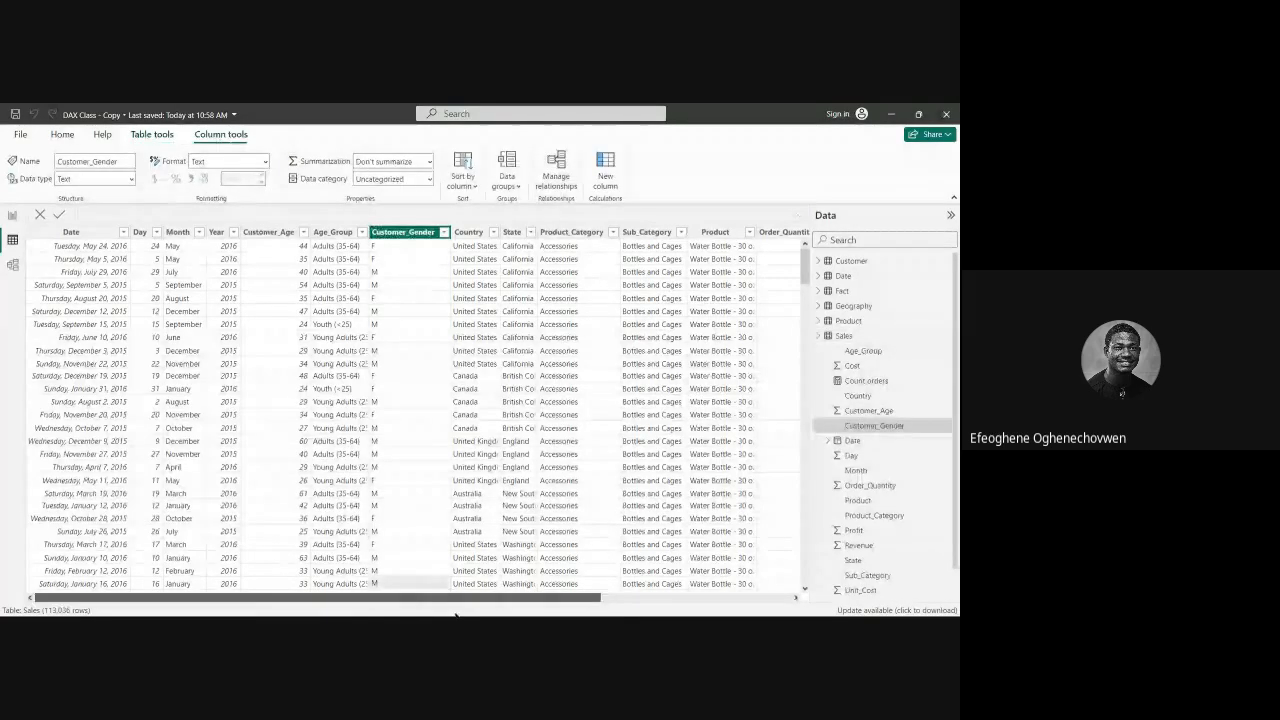
pyautogui.moveTo(386, 598); pyautogui.dragTo(472, 604)
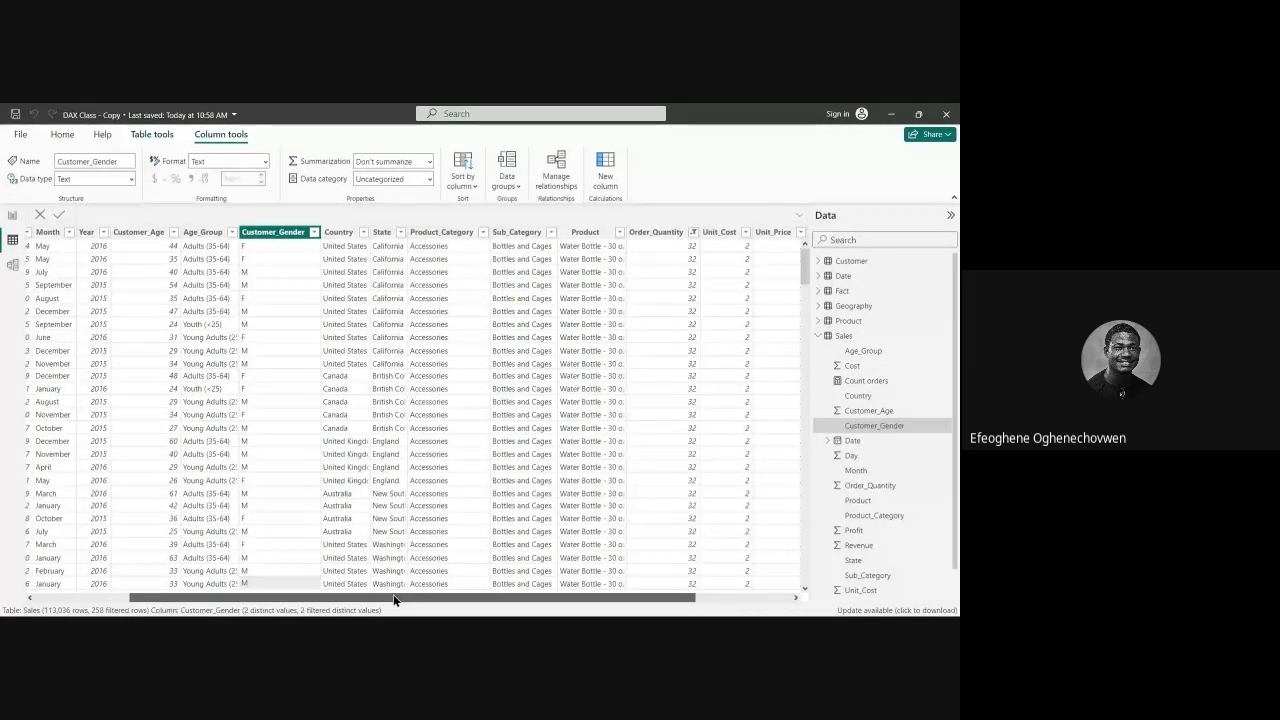
pyautogui.moveTo(395, 598); pyautogui.dragTo(449, 598)
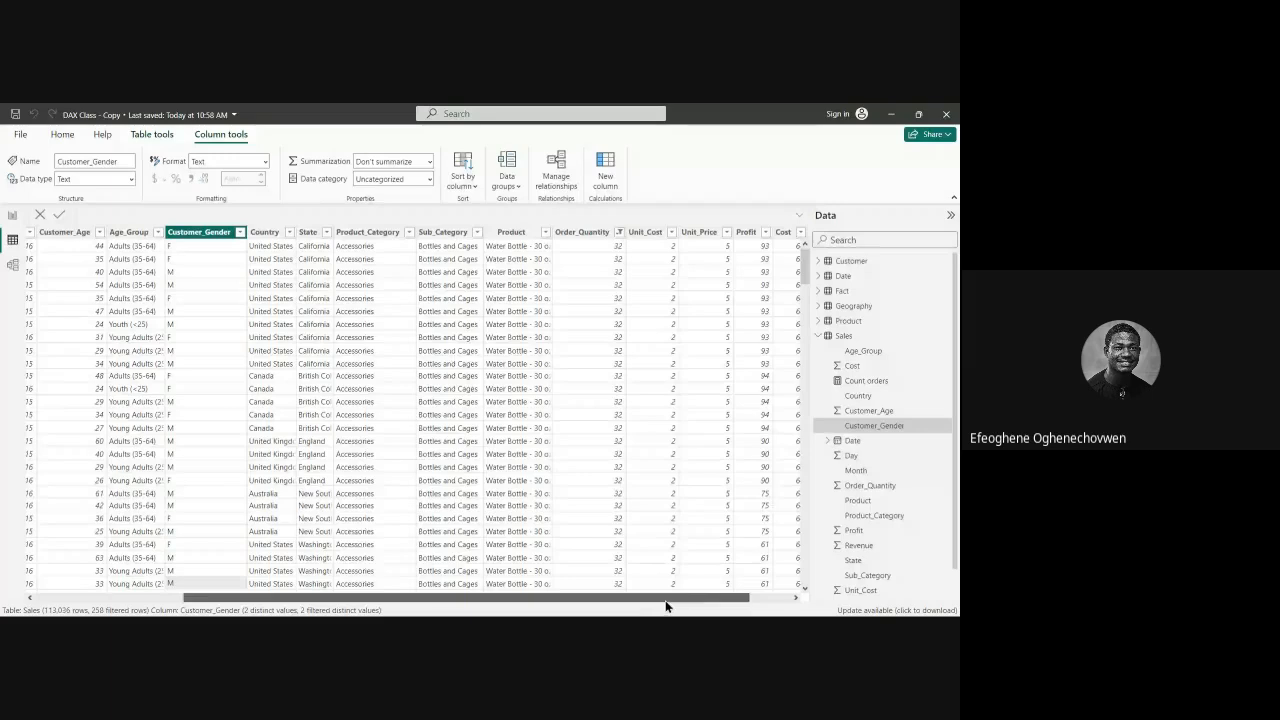
pyautogui.moveTo(665, 600); pyautogui.dragTo(697, 602)
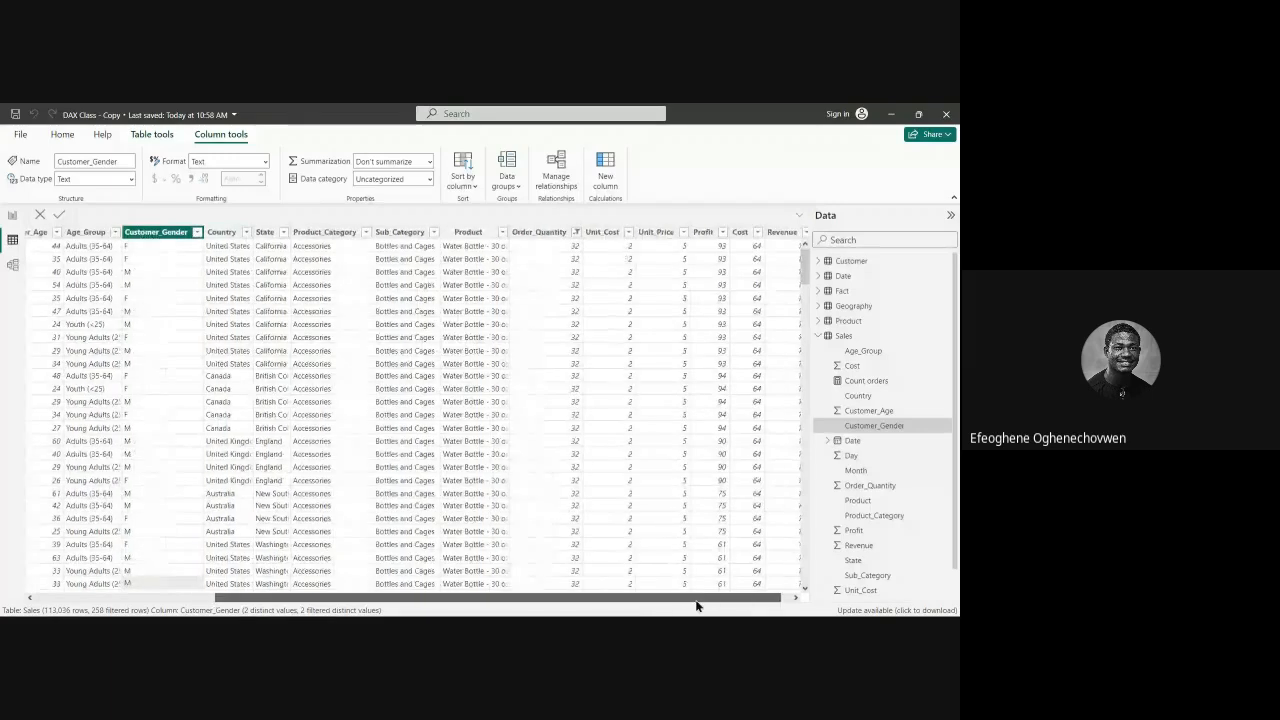
pyautogui.click(576, 232)
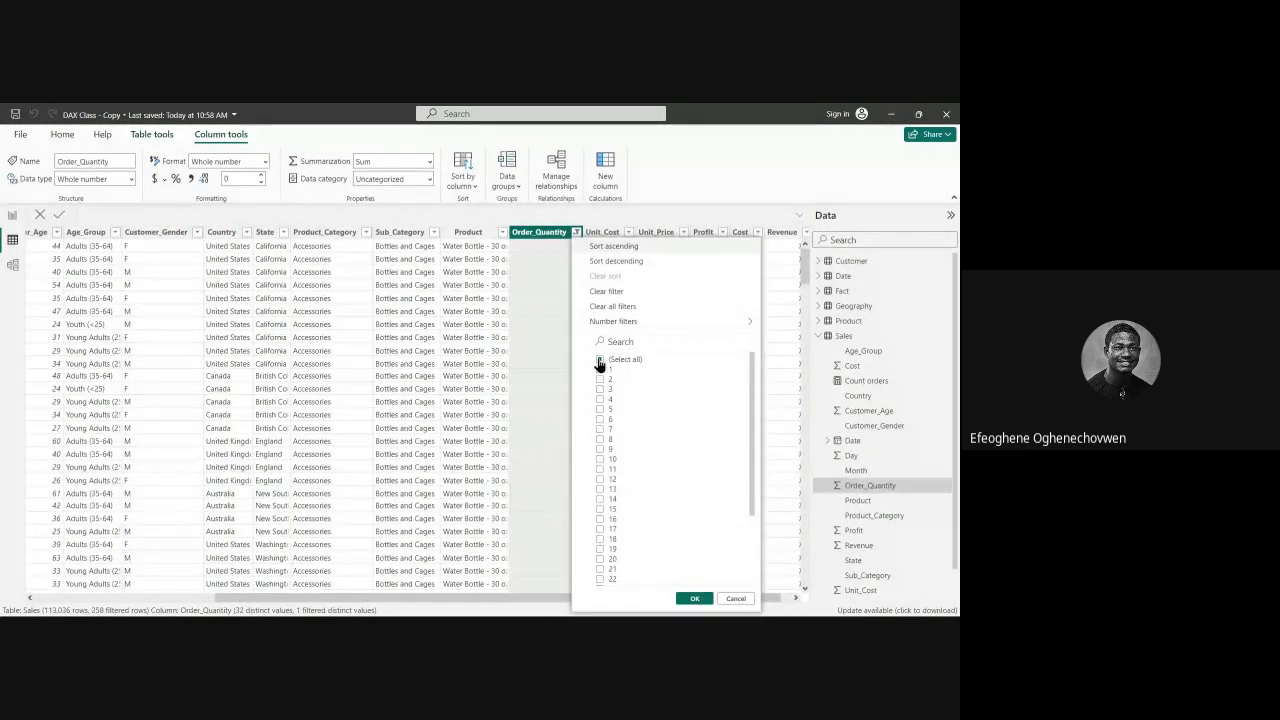
pyautogui.click(600, 359)
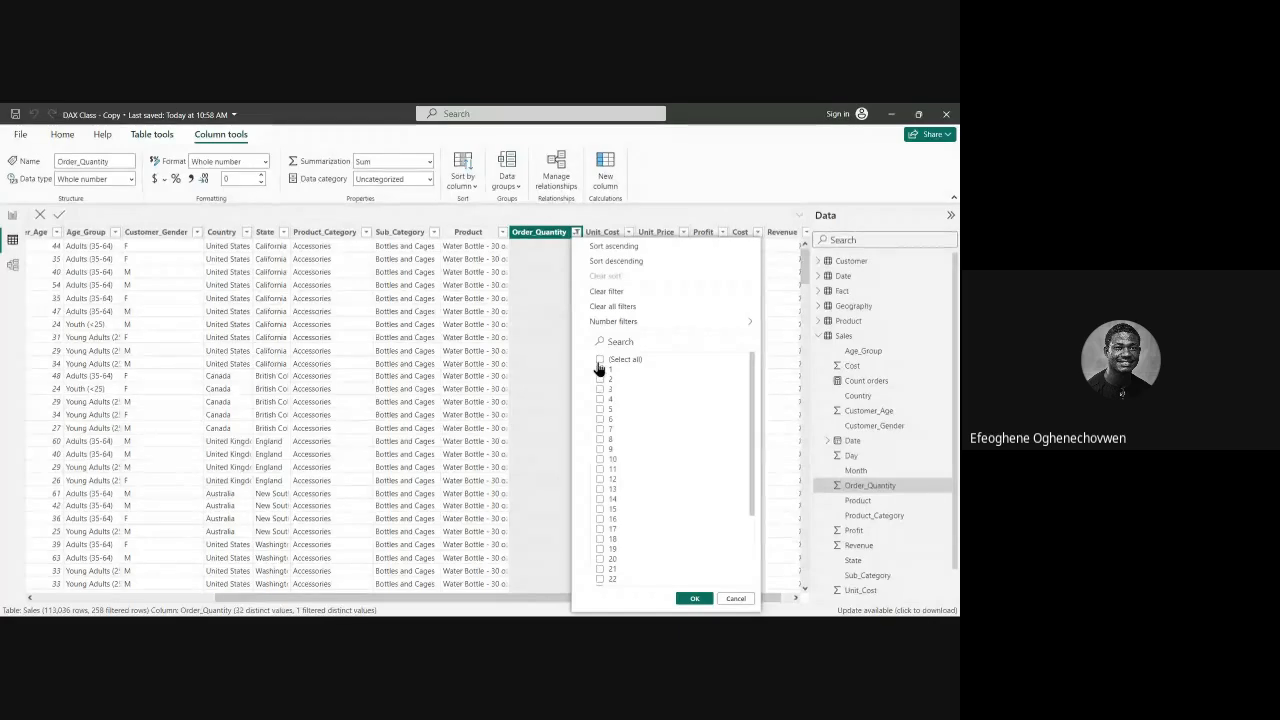
pyautogui.click(600, 359)
pyautogui.scroll(-3, 621, 546)
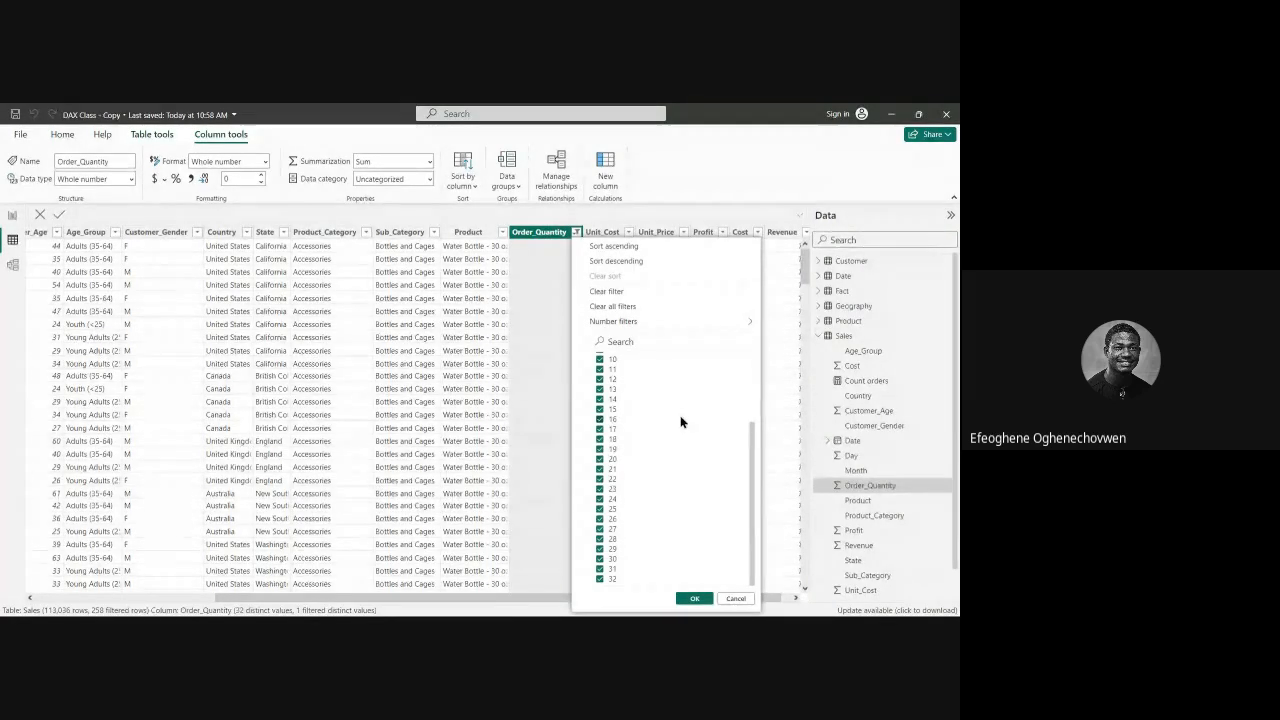
pyautogui.click(691, 598)
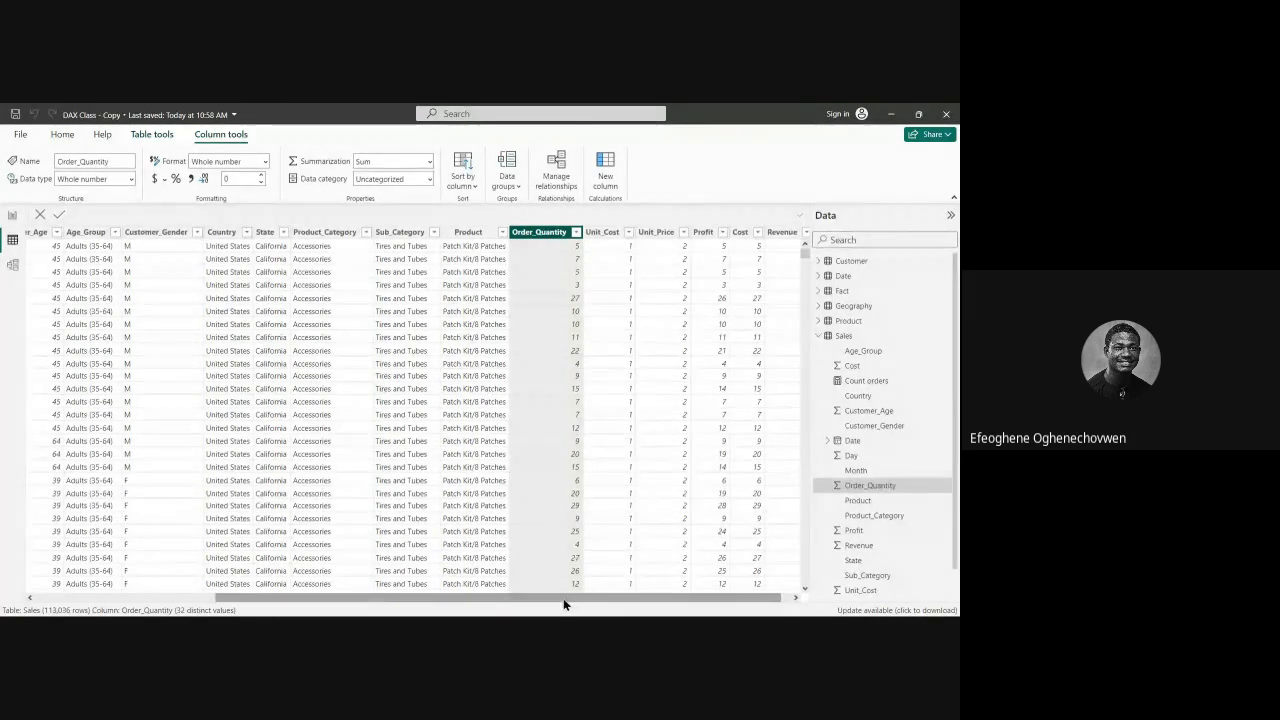
pyautogui.moveTo(563, 605); pyautogui.dragTo(323, 603)
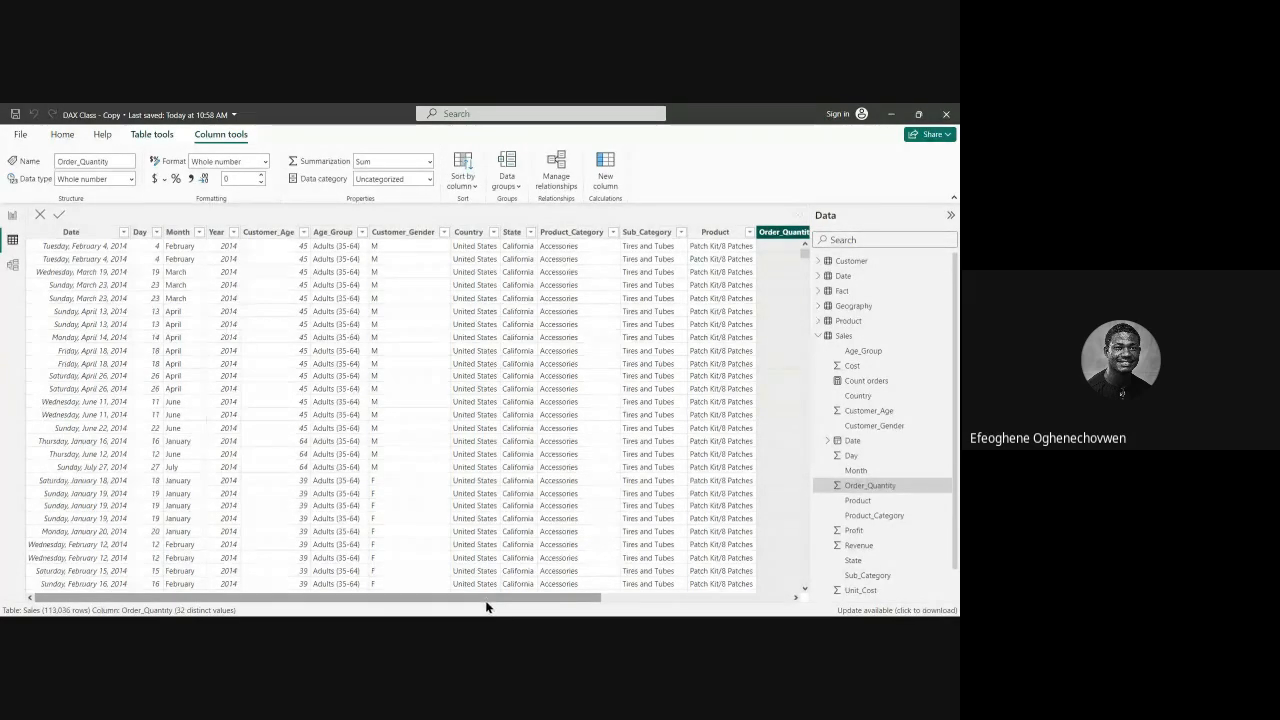
pyautogui.moveTo(483, 604)
pyautogui.mouseDown()
pyautogui.moveTo(654, 603)
pyautogui.moveTo(486, 608)
pyautogui.mouseUp()
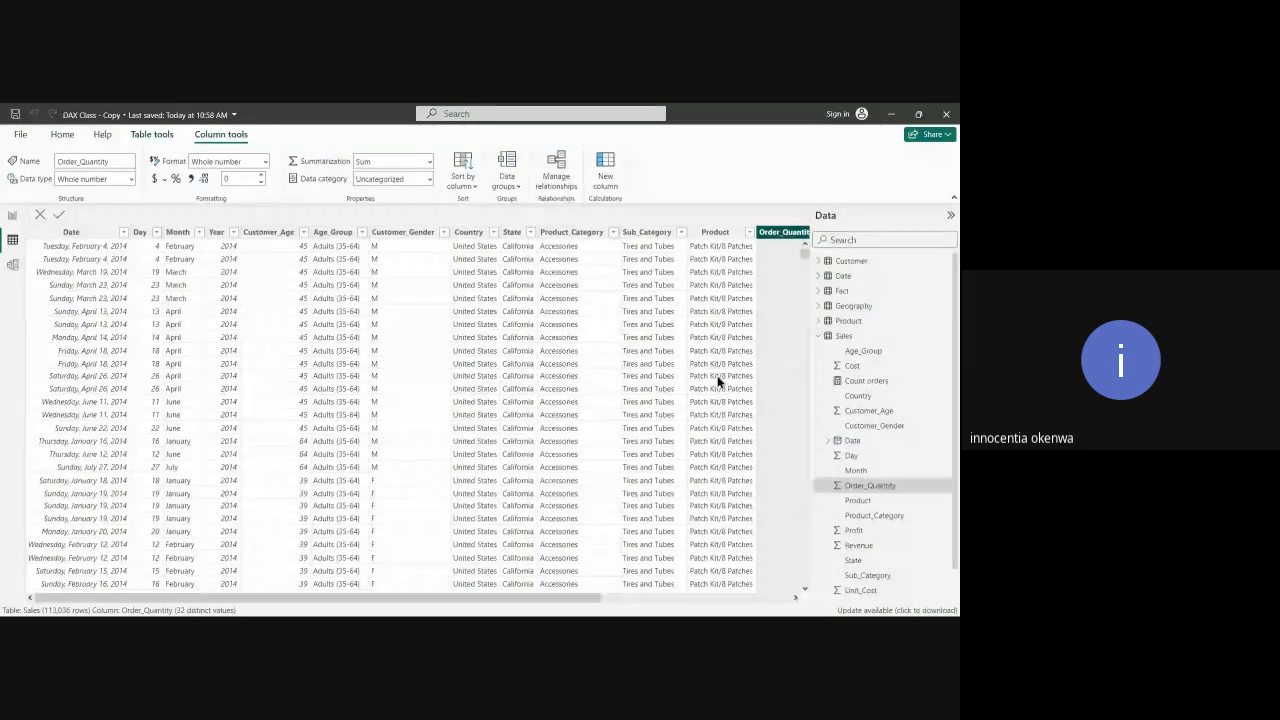
pyautogui.moveTo(509, 600)
pyautogui.mouseDown()
pyautogui.moveTo(570, 600)
pyautogui.moveTo(505, 600)
pyautogui.mouseUp()
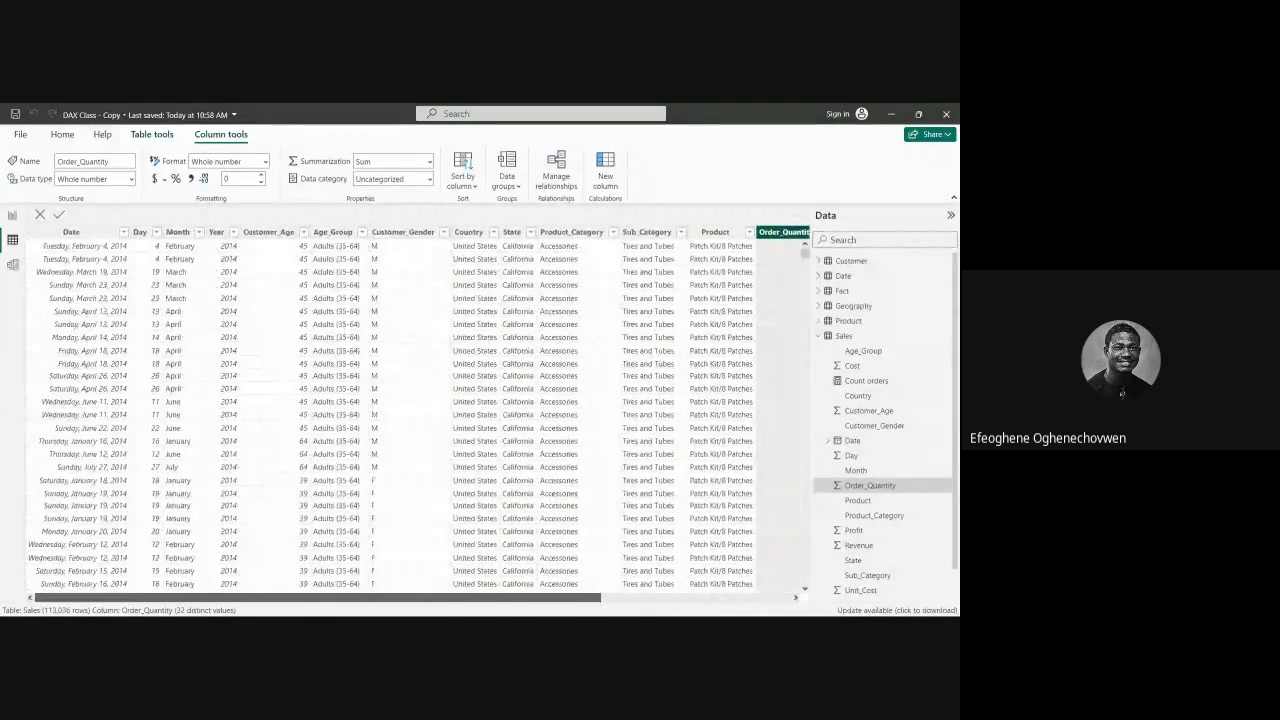
# Step: In the model diagram, move the Sales table to just below the Customer table
pyautogui.click(12, 265)
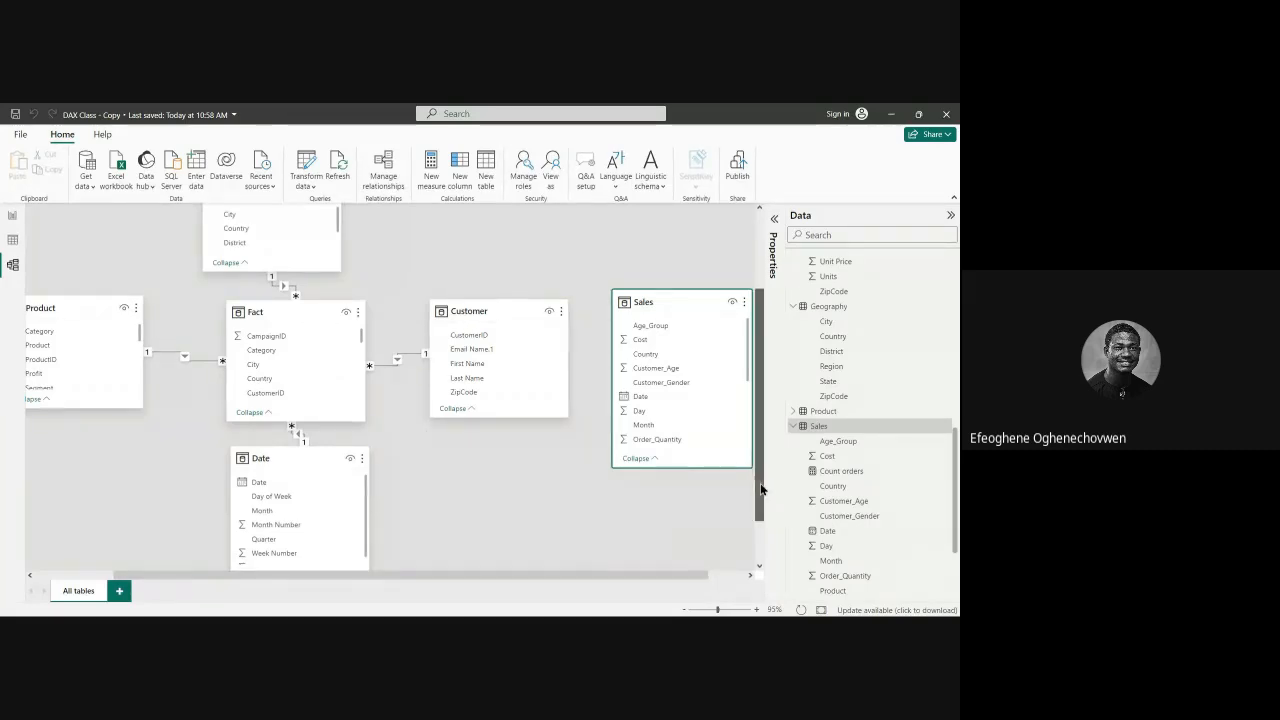
pyautogui.scroll(-1, 651, 528)
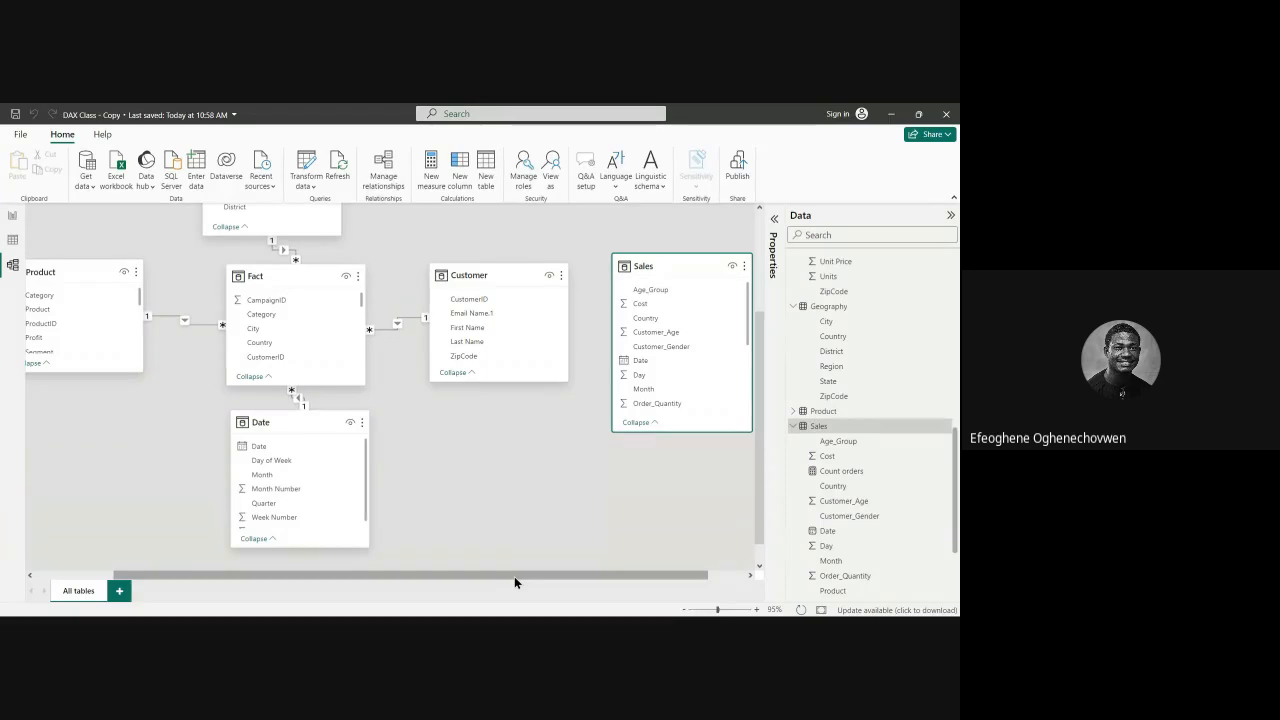
pyautogui.moveTo(514, 576); pyautogui.dragTo(371, 585)
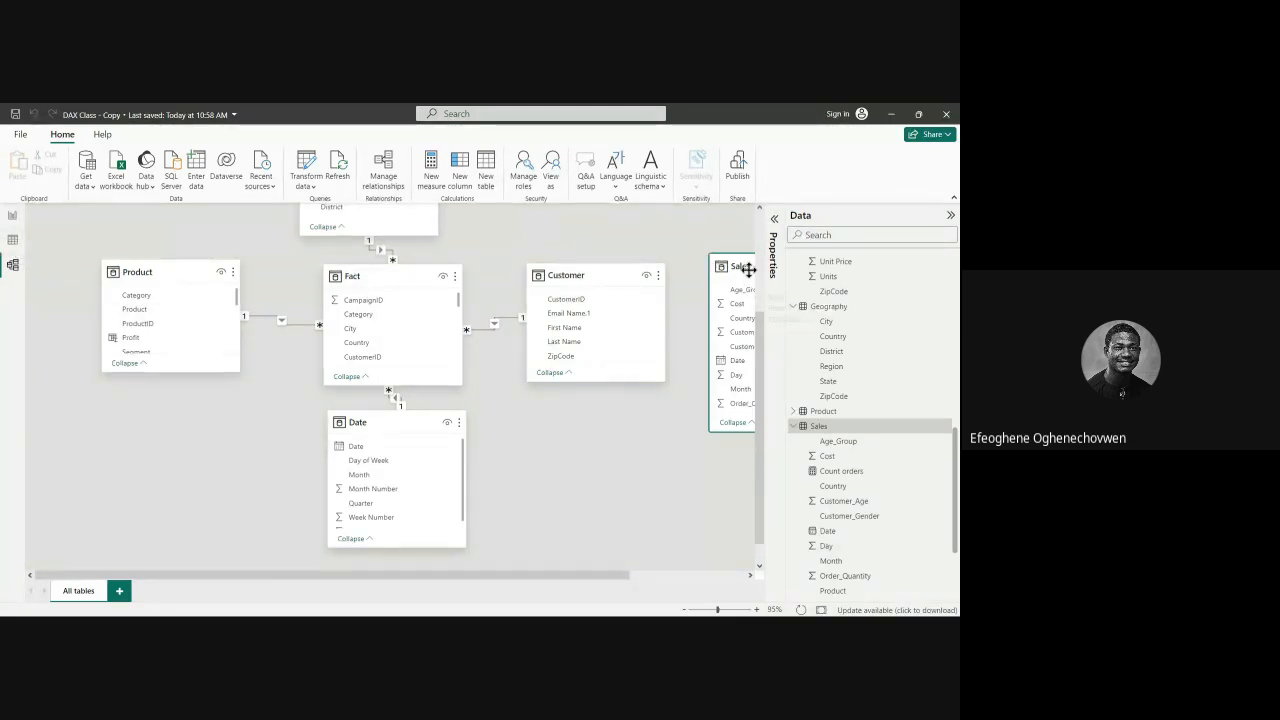
pyautogui.moveTo(737, 264); pyautogui.dragTo(634, 413)
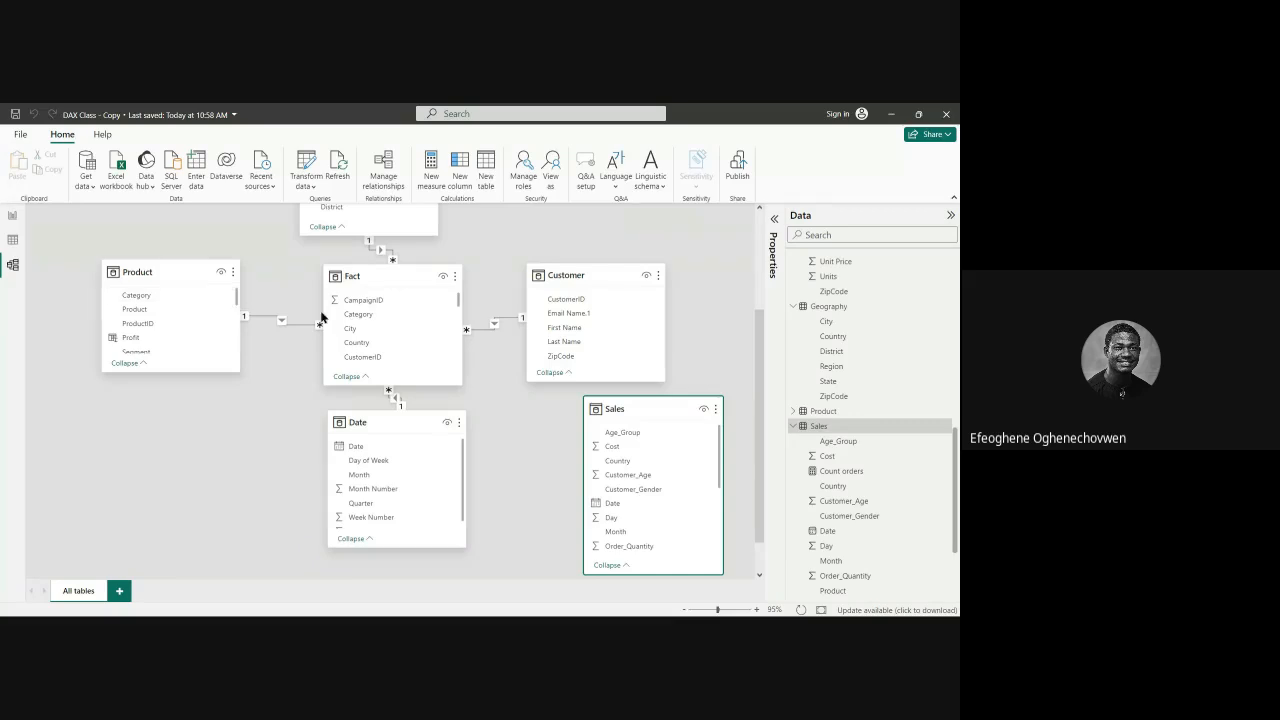
# Step: Examine the relationships between the Fact table and its surrounding tables, selecting the one linking Product to Fact
pyautogui.moveTo(390, 280)
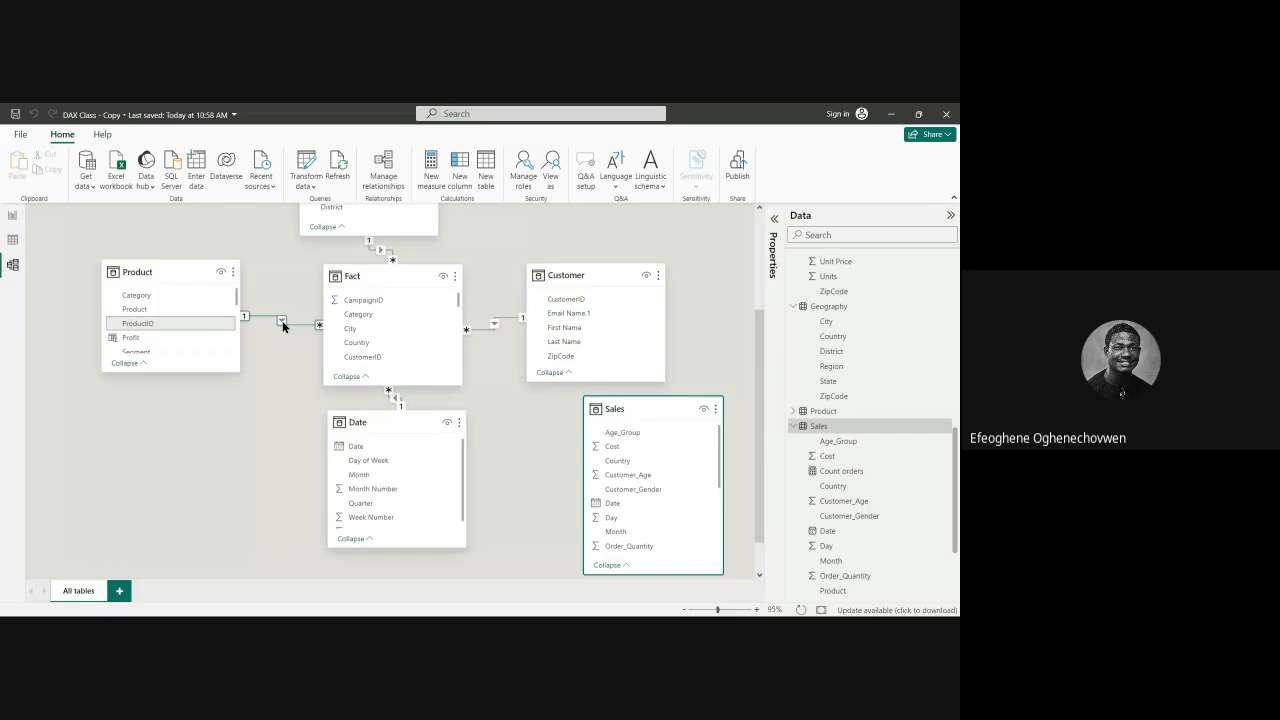
pyautogui.scroll(4, 340, 320)
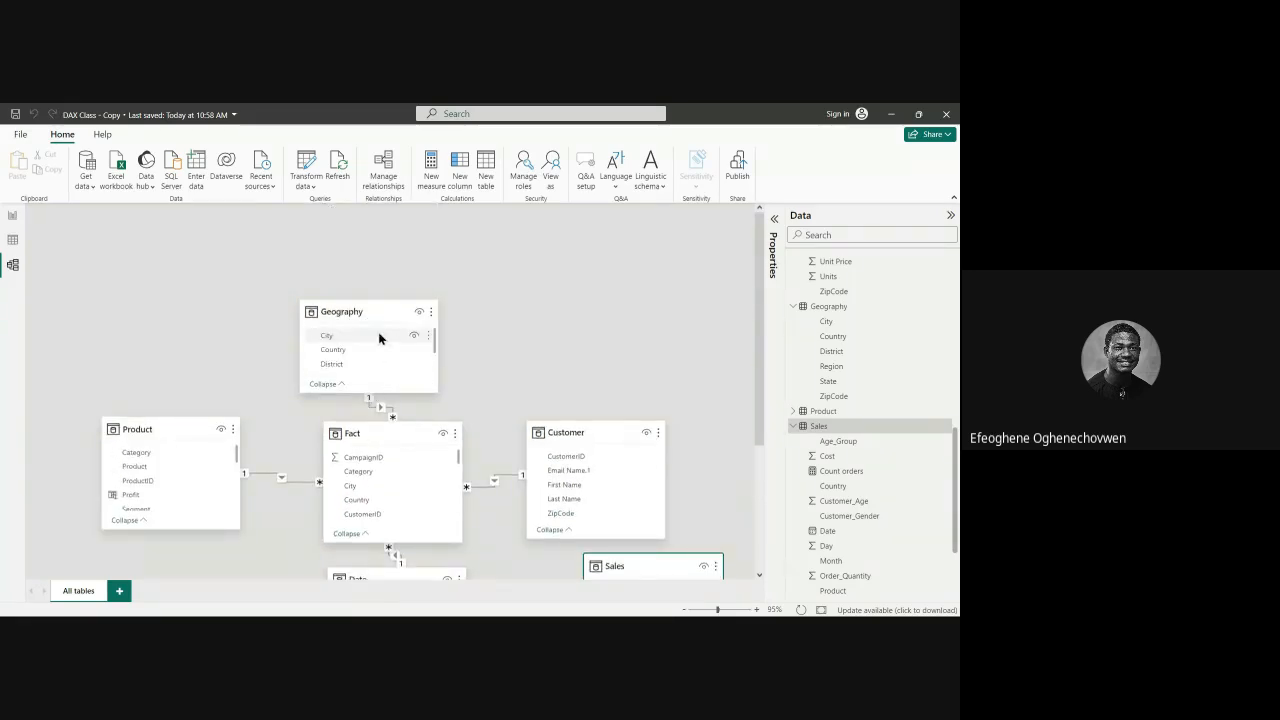
pyautogui.scroll(-3, 423, 420)
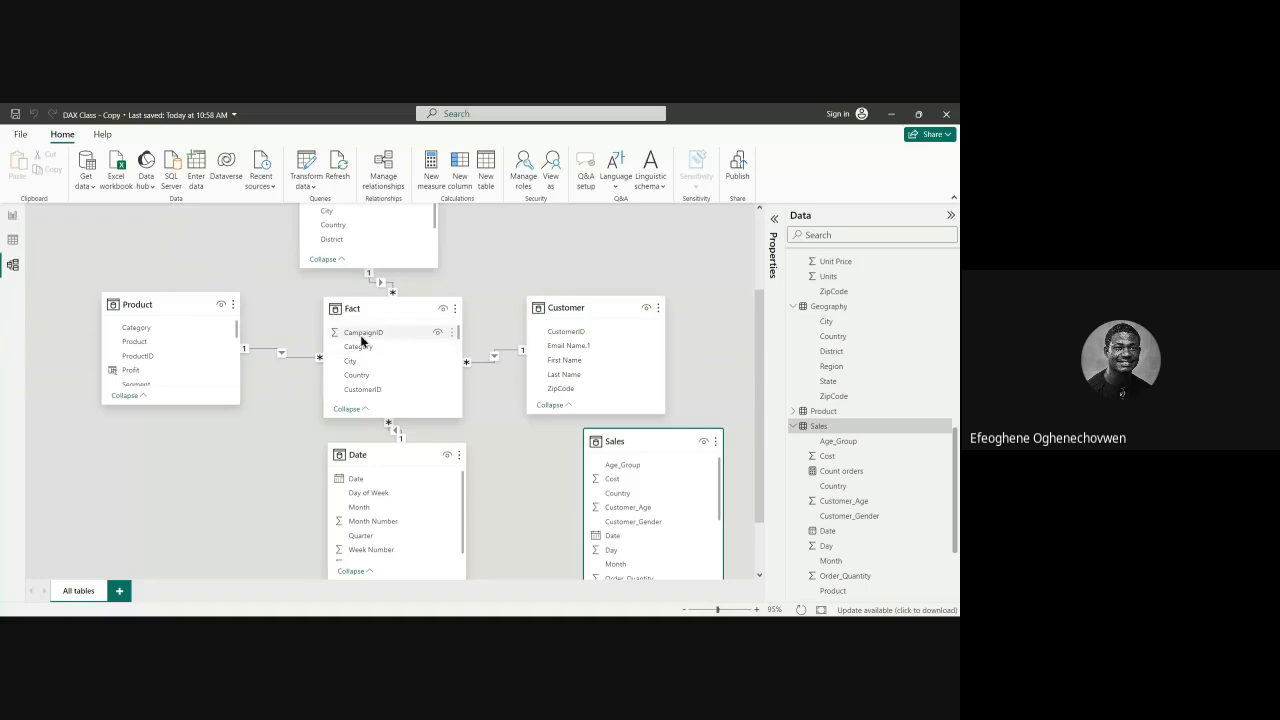
pyautogui.rightClick(282, 355)
pyautogui.click(291, 377)
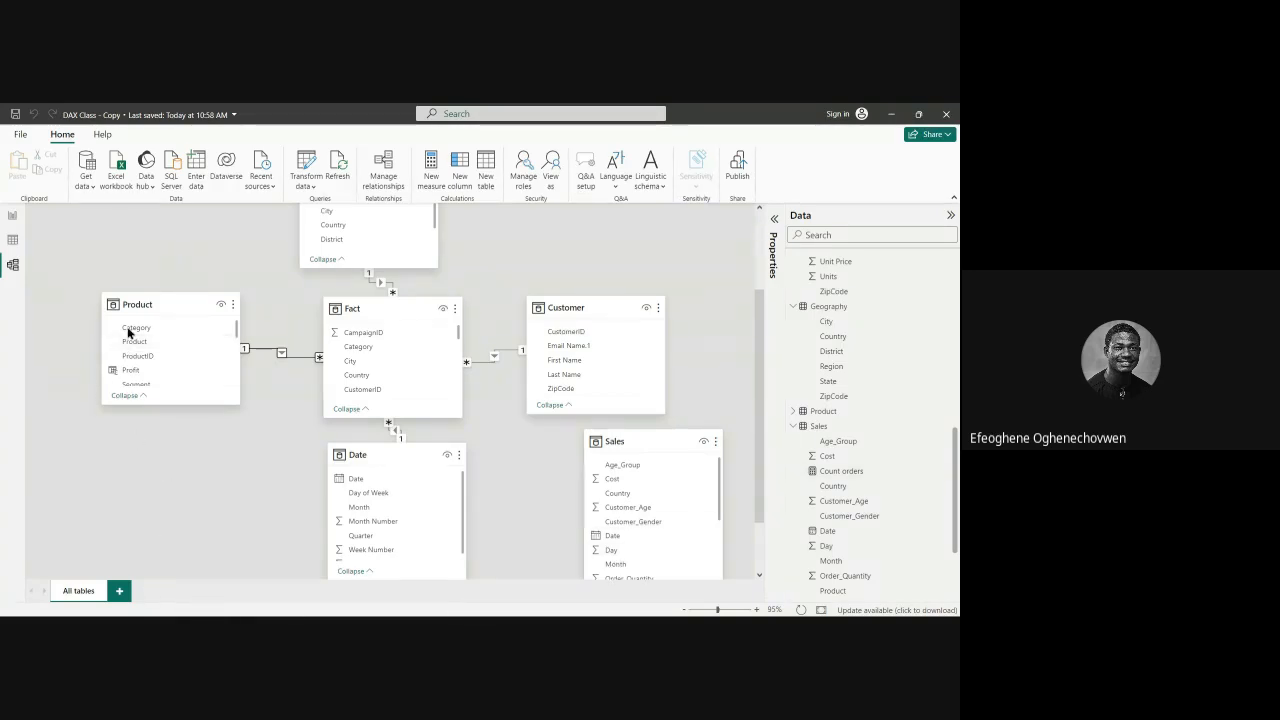
# Step: Return to the Aggregate report page, collapse the Sales table's field list and select the Sales table
pyautogui.click(12, 240)
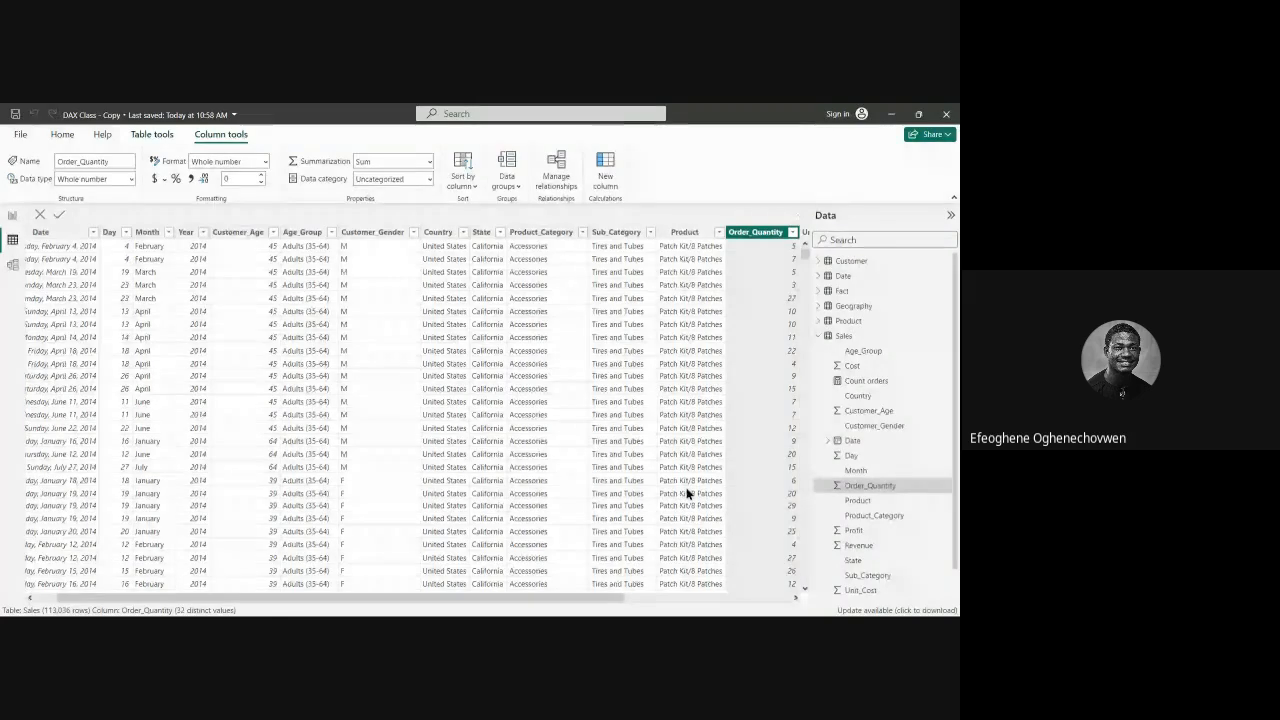
pyautogui.click(12, 218)
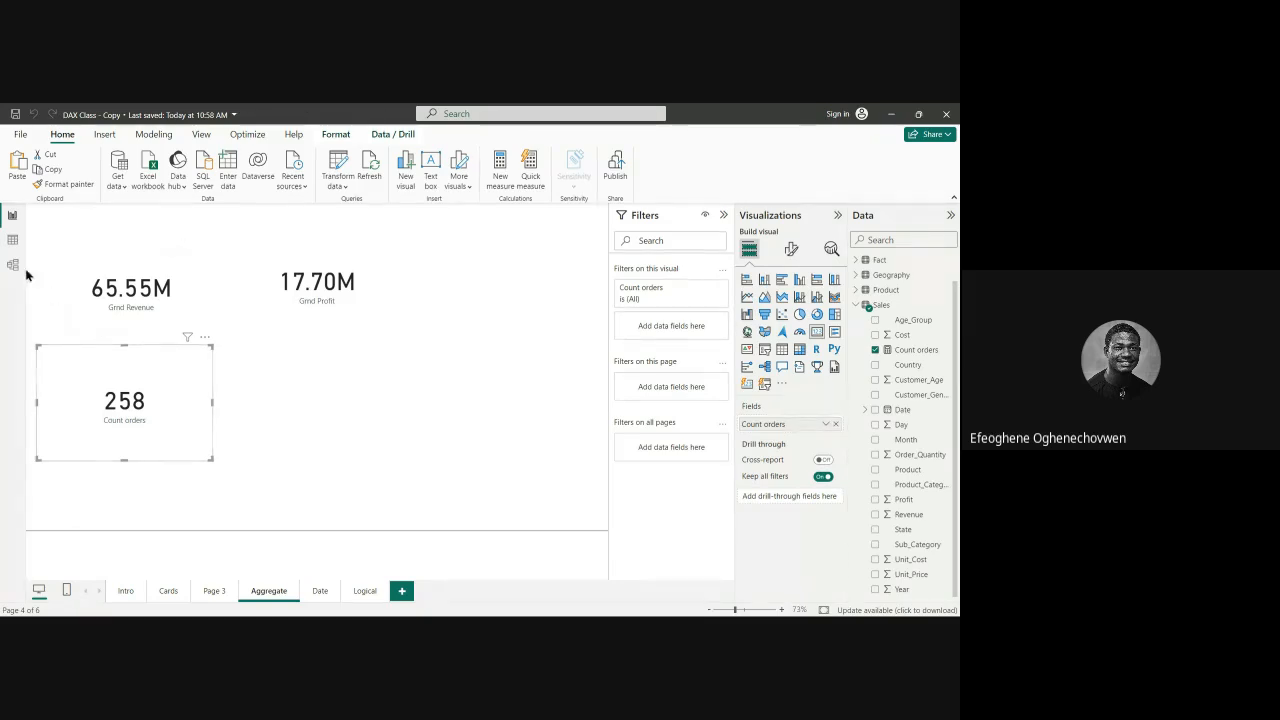
pyautogui.click(857, 305)
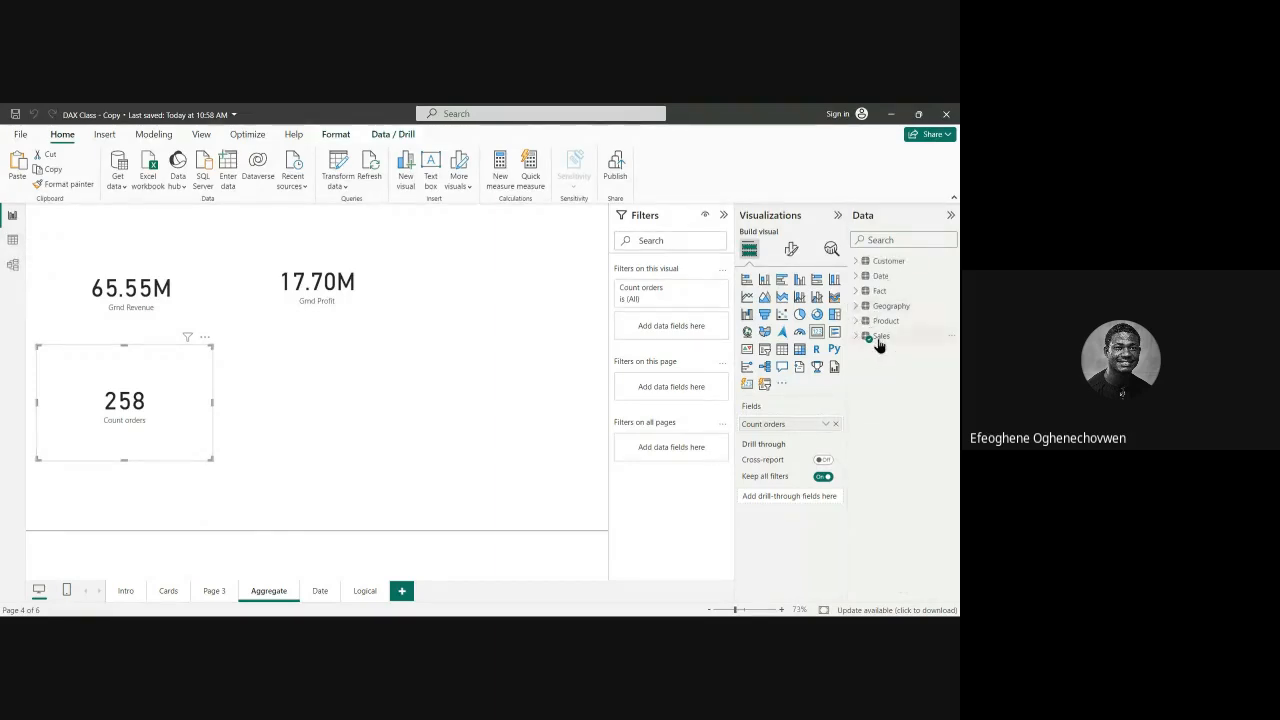
pyautogui.click(878, 338)
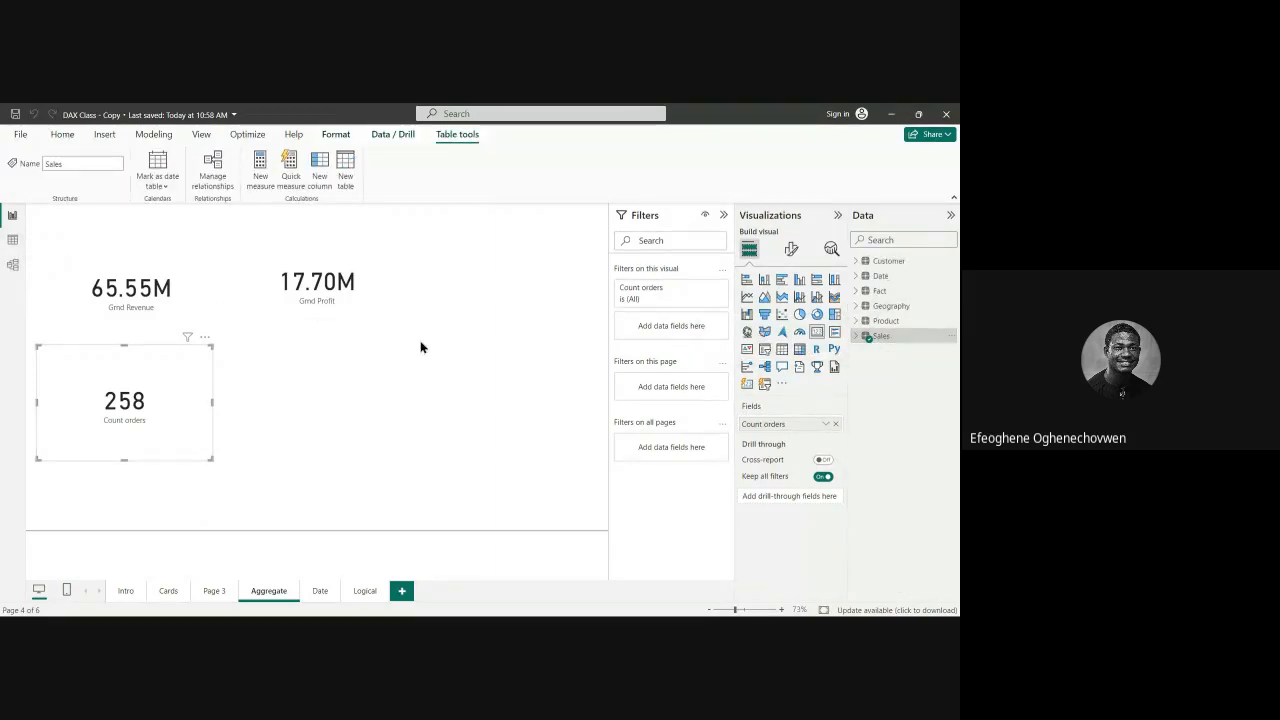
# Step: Examine the distinct products in the Sales table's Product column filter list, leaving all of them included
pyautogui.click(19, 244)
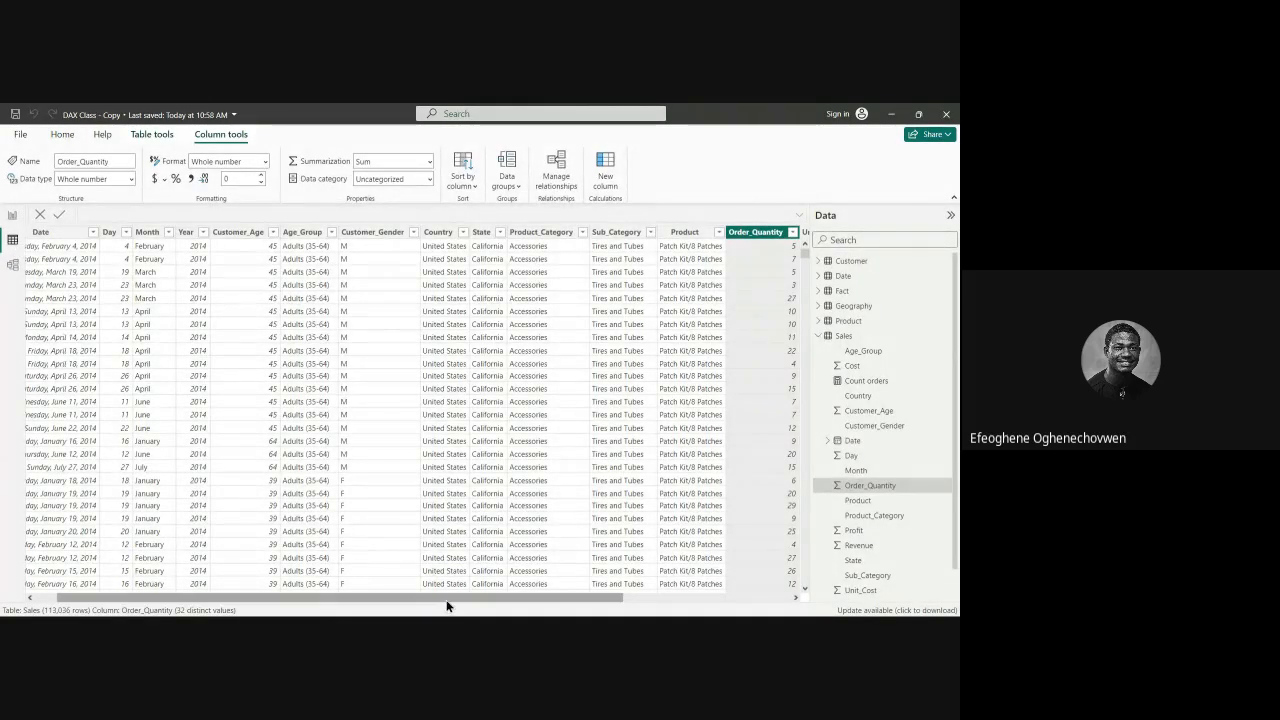
pyautogui.moveTo(447, 600); pyautogui.dragTo(614, 600)
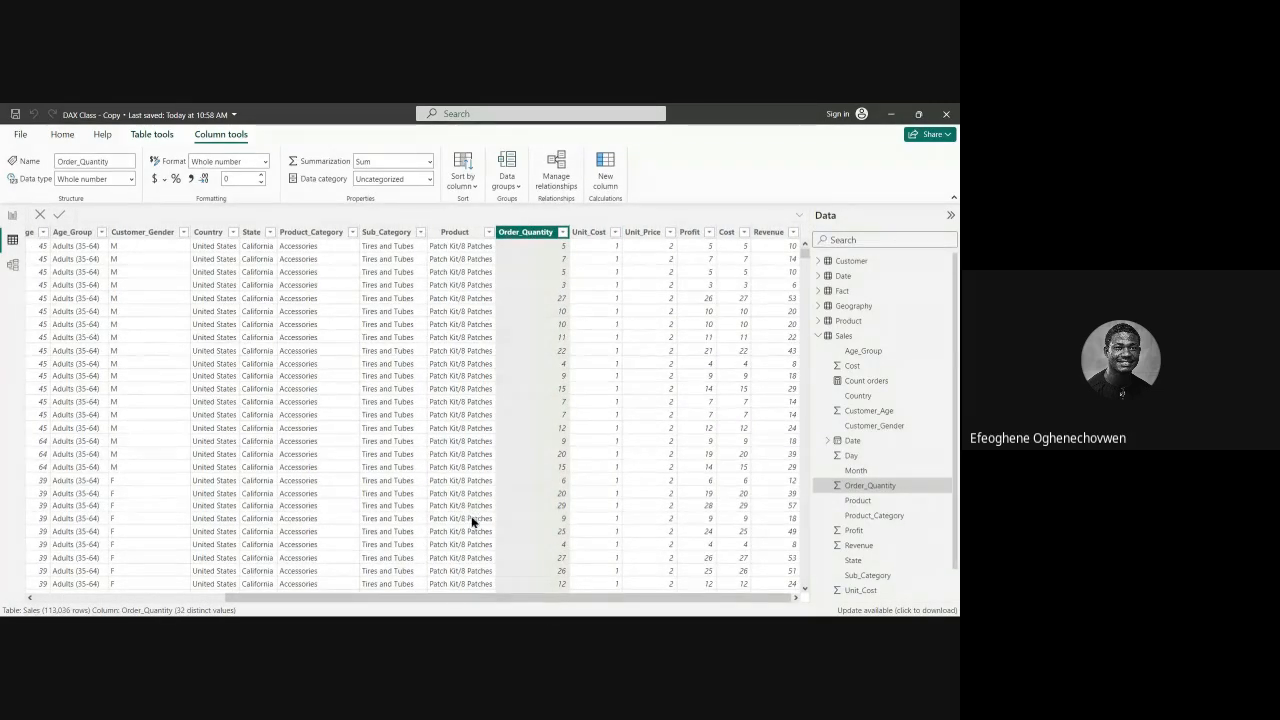
pyautogui.click(489, 233)
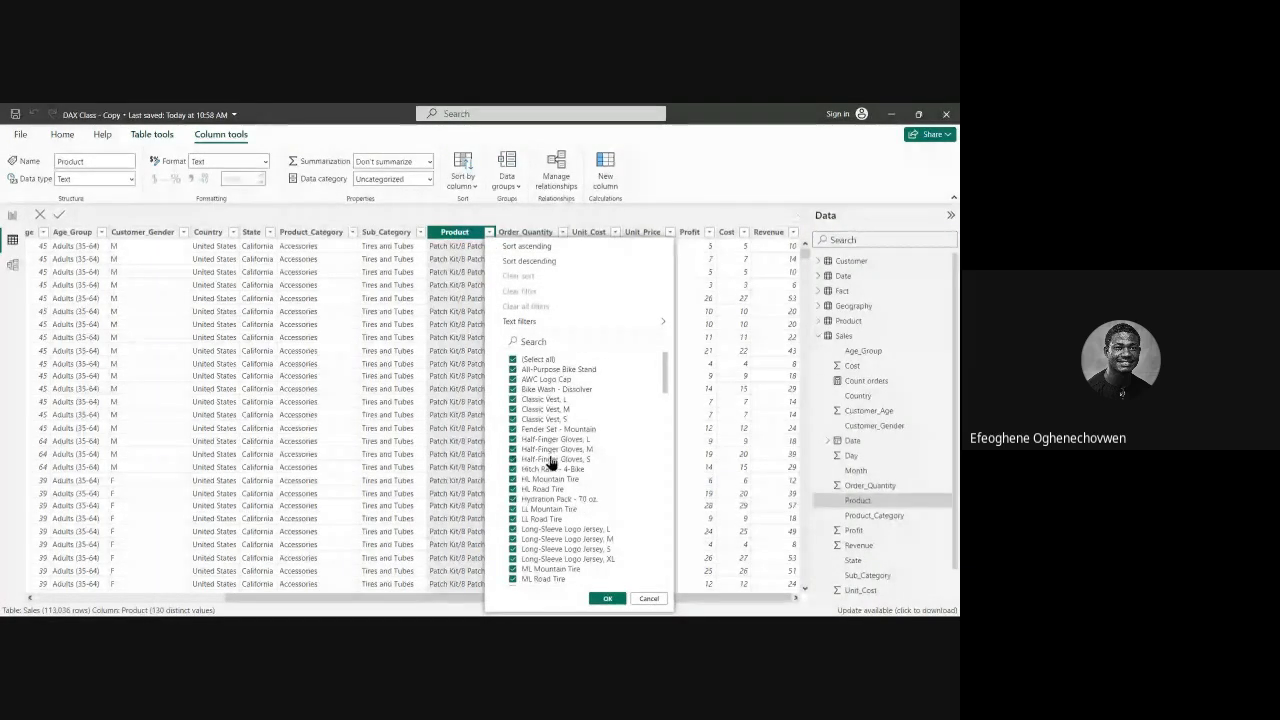
pyautogui.scroll(-5, 549, 462)
pyautogui.scroll(5, 555, 452)
pyautogui.click(608, 601)
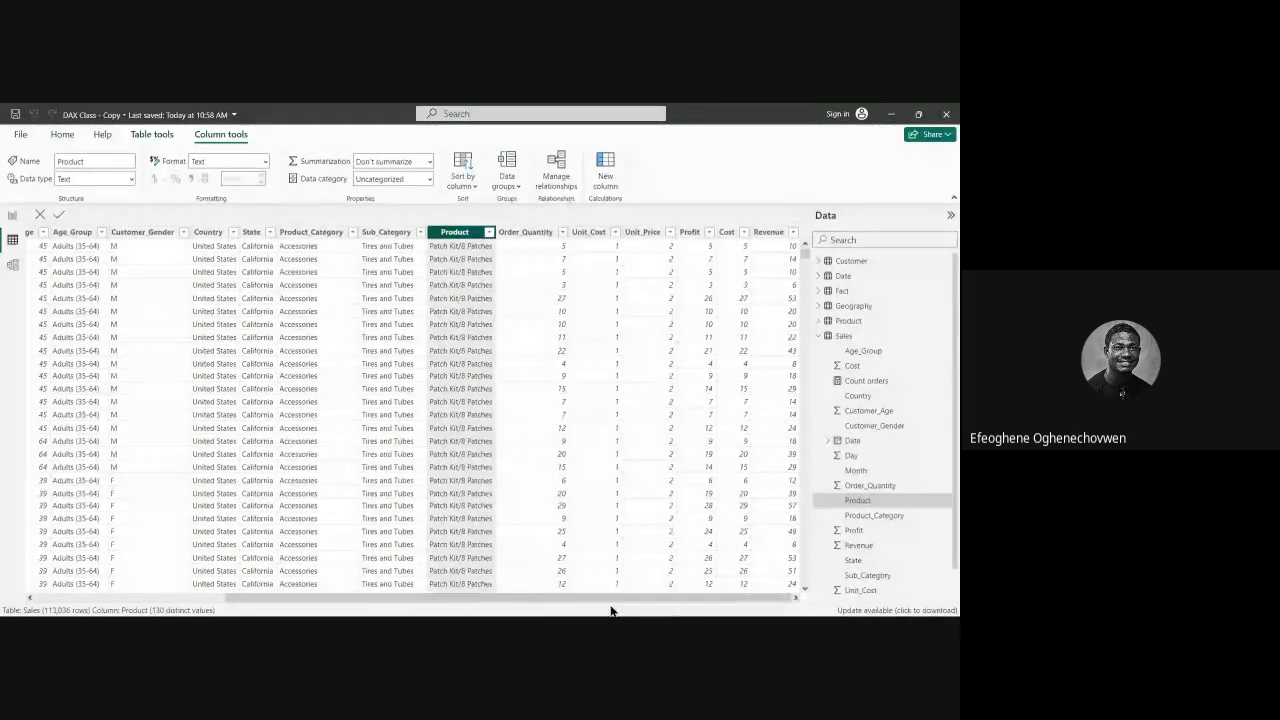
# Step: Examine the distinct values in the Sales table's Product_Category and Product column filter lists, keeping every value included
pyautogui.click(353, 232)
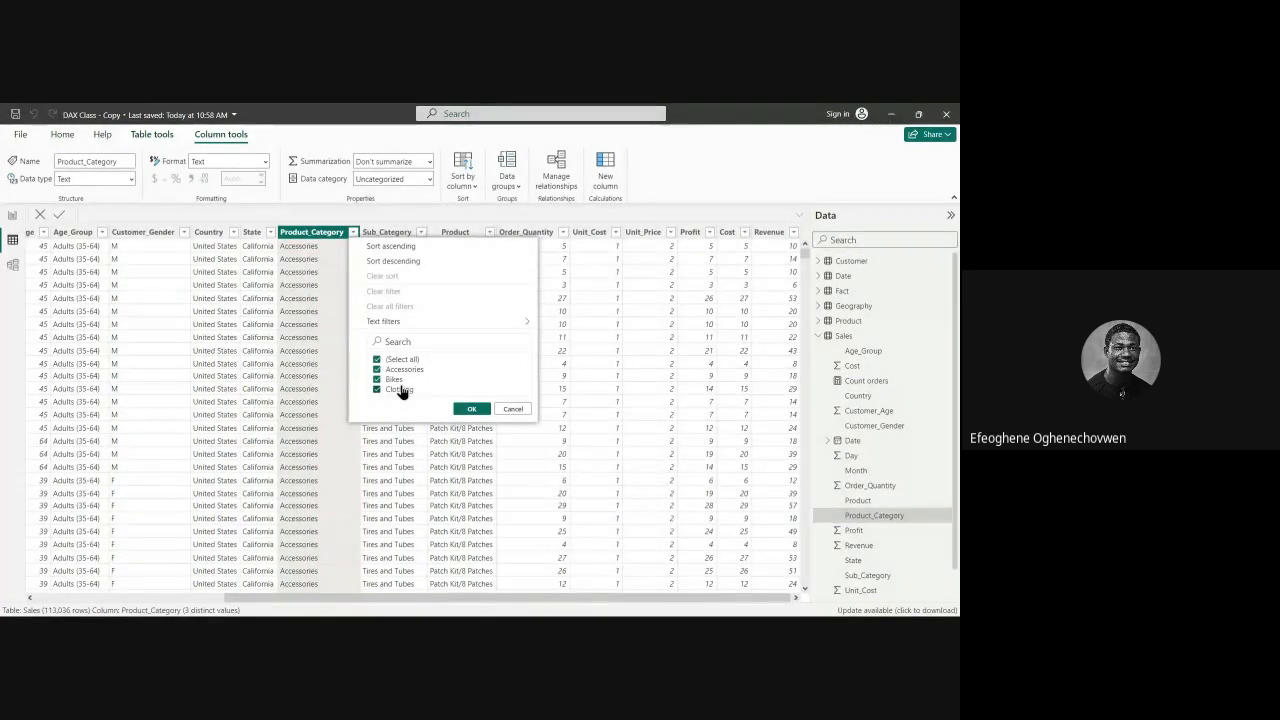
pyautogui.click(471, 410)
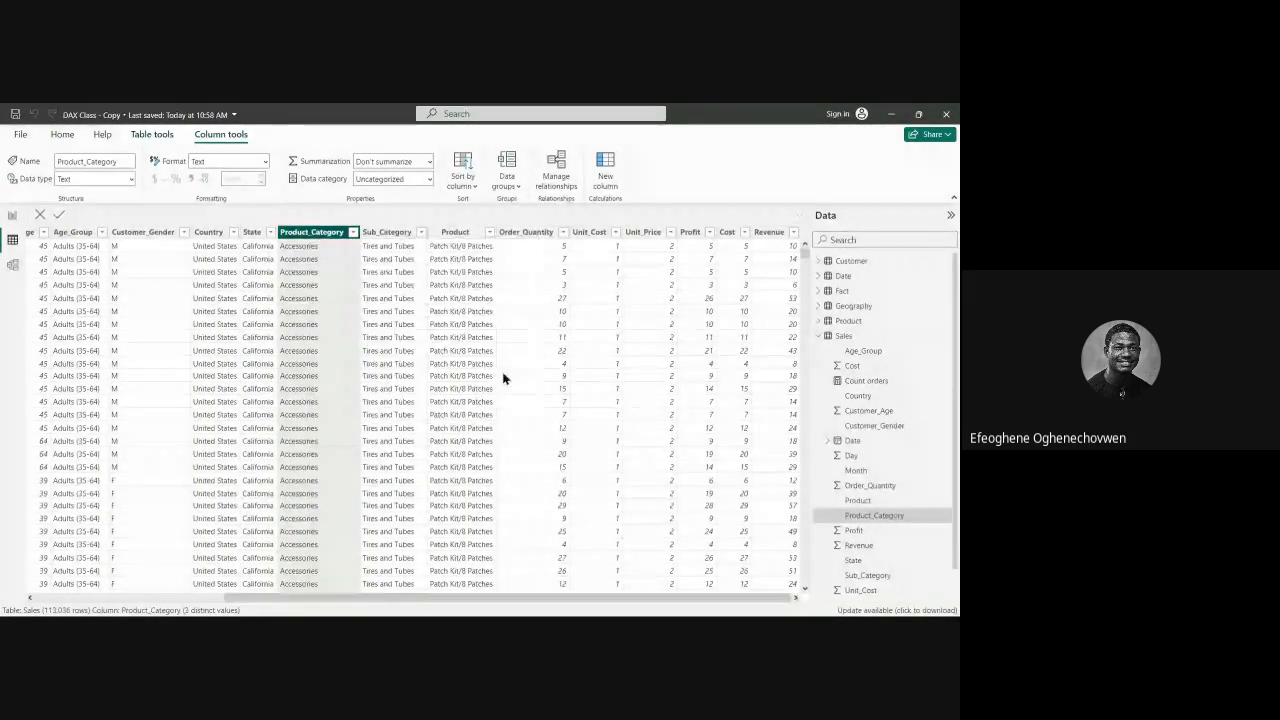
pyautogui.click(488, 233)
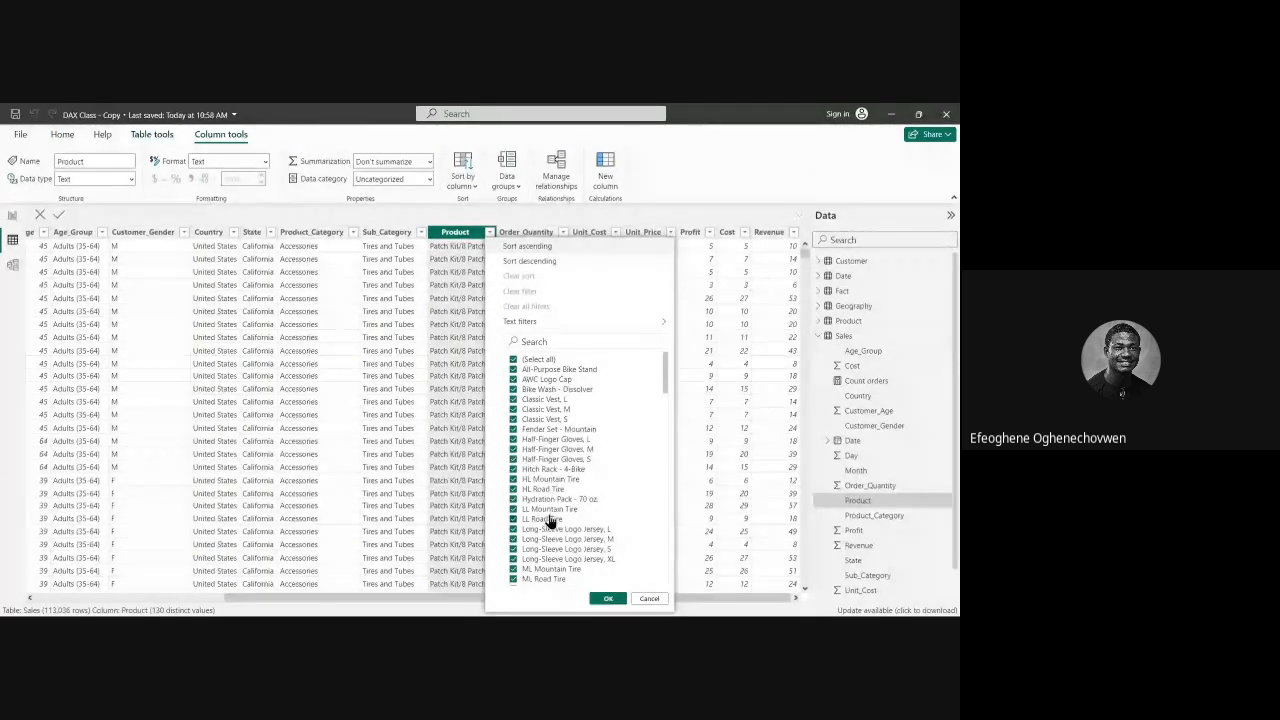
pyautogui.scroll(-2, 548, 521)
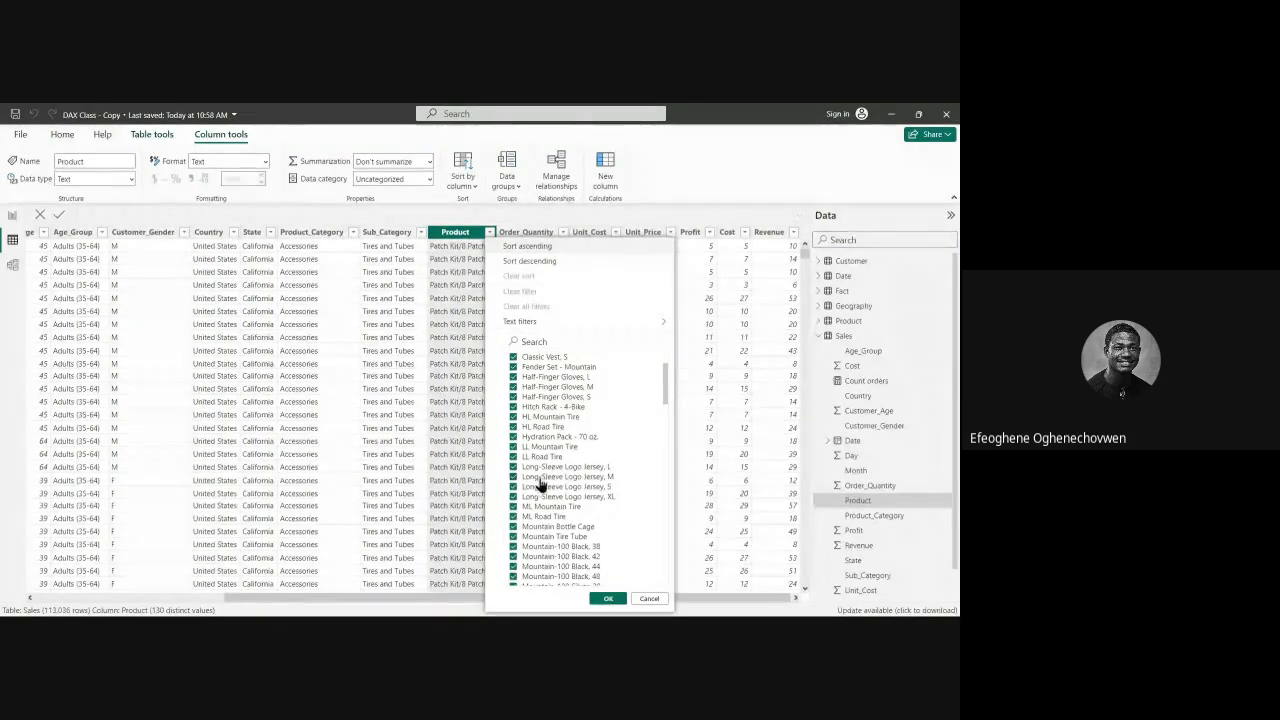
pyautogui.scroll(-3, 542, 485)
pyautogui.scroll(3, 546, 472)
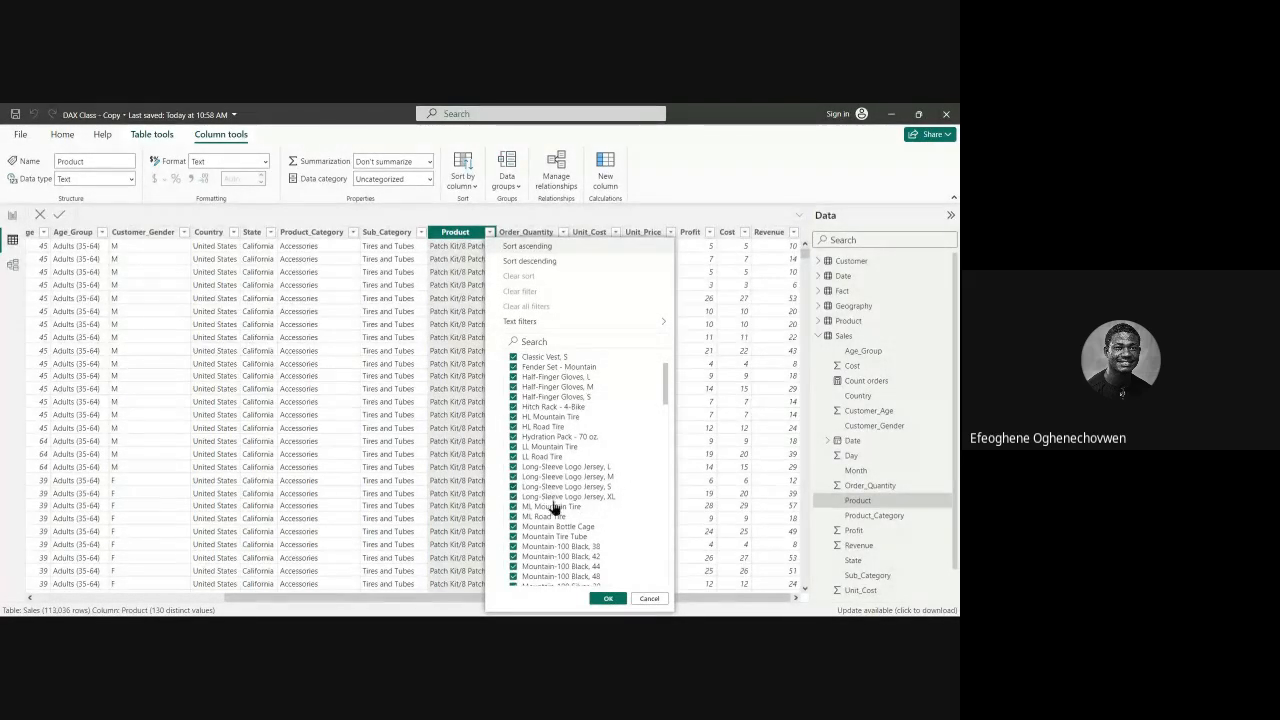
pyautogui.scroll(-10, 560, 530)
pyautogui.scroll(-15, 560, 530)
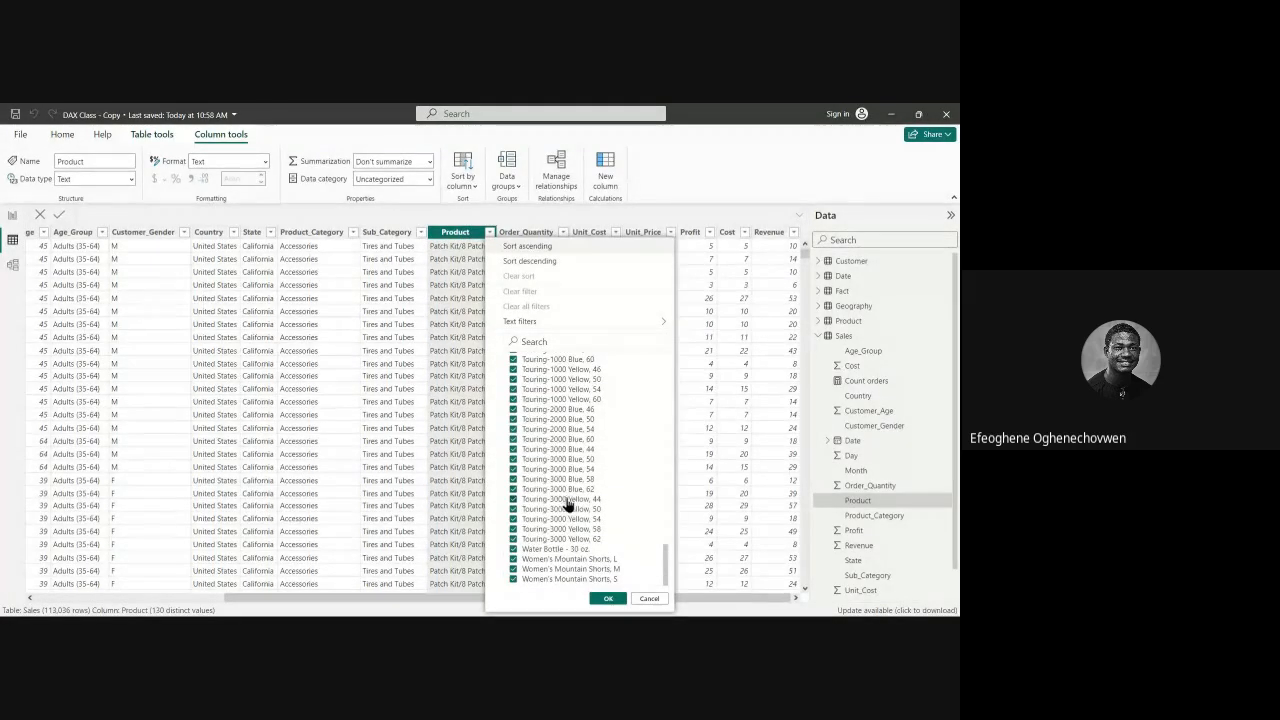
pyautogui.scroll(4, 567, 505)
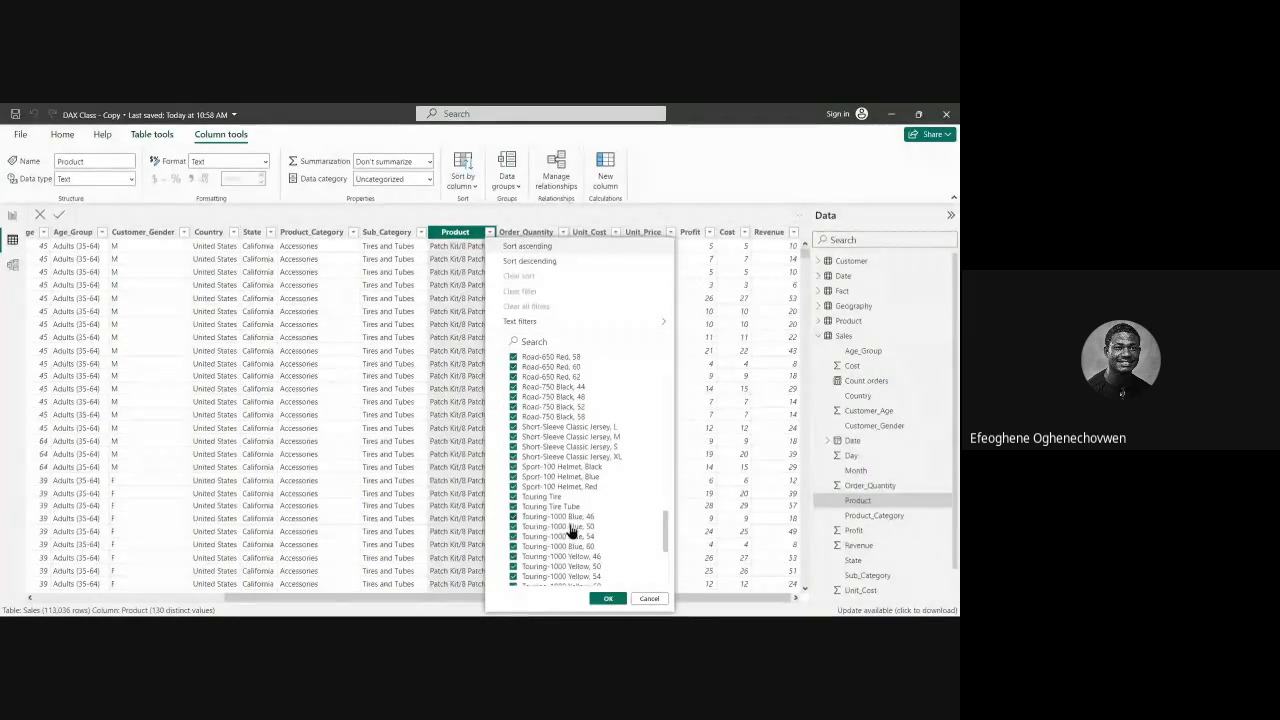
pyautogui.click(606, 599)
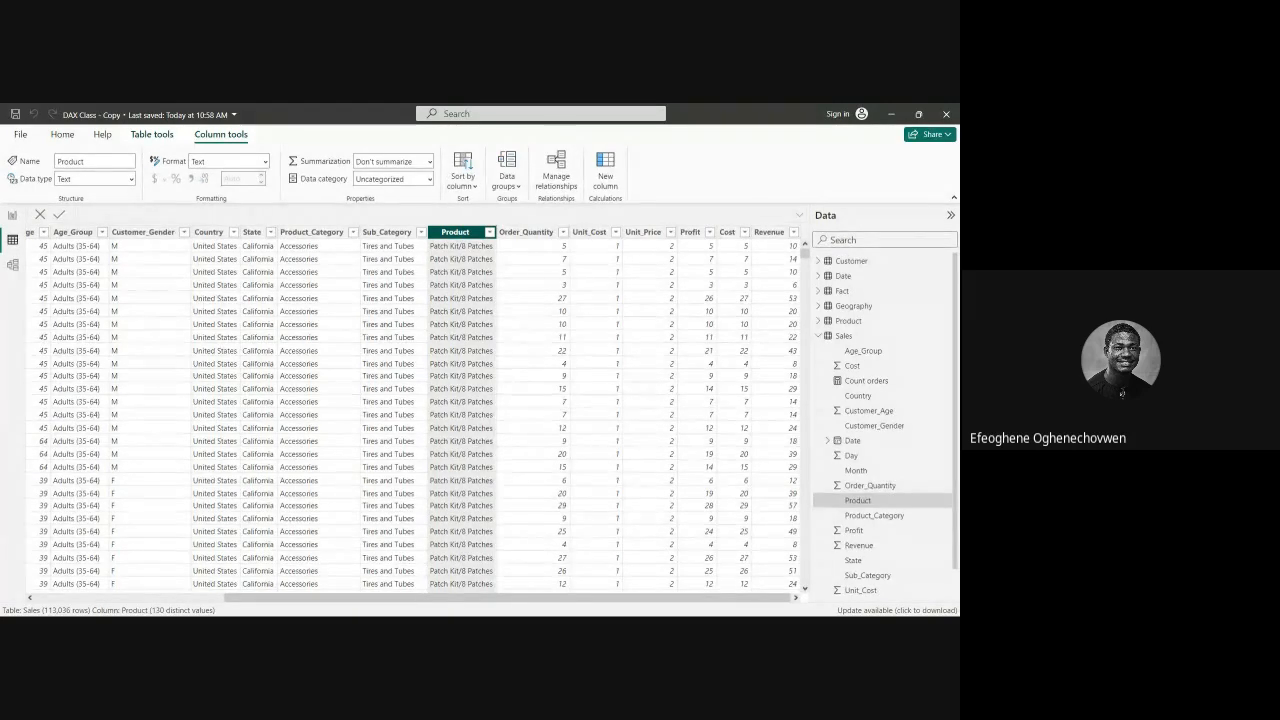
# Step: Create a new measure in the Sales table and name it Large Sales
pyautogui.click(821, 338)
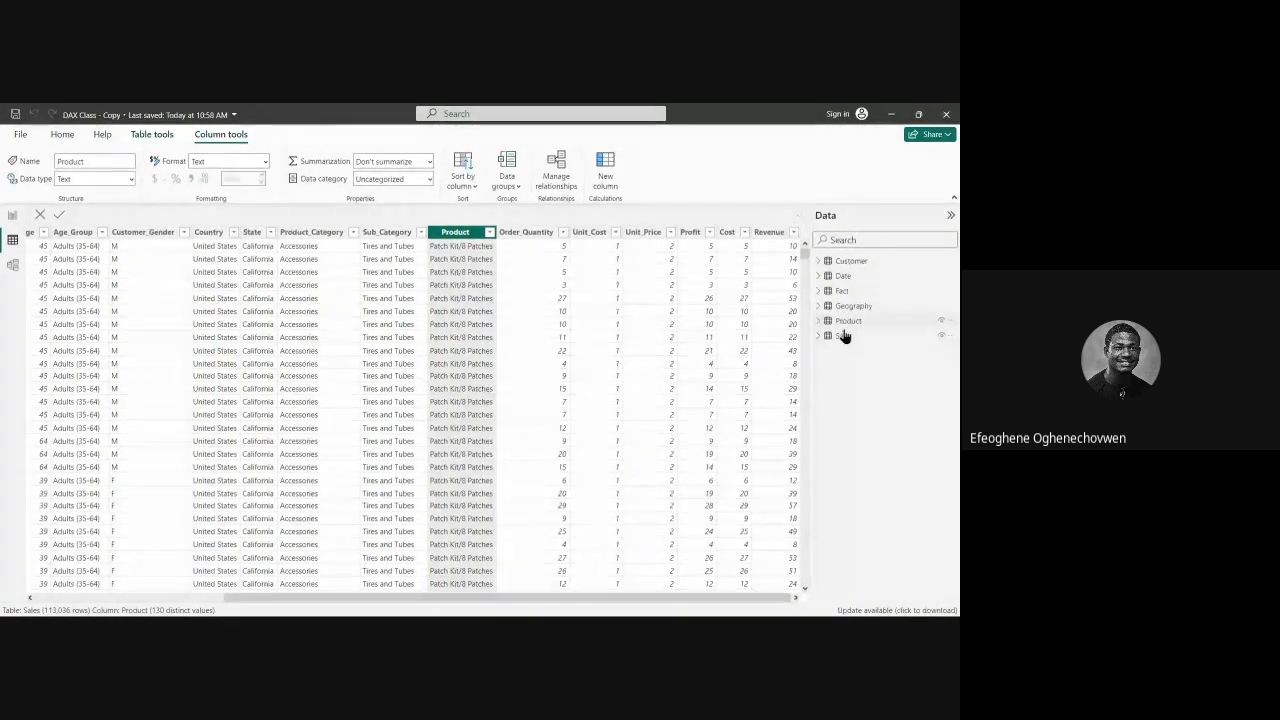
pyautogui.rightClick(843, 336)
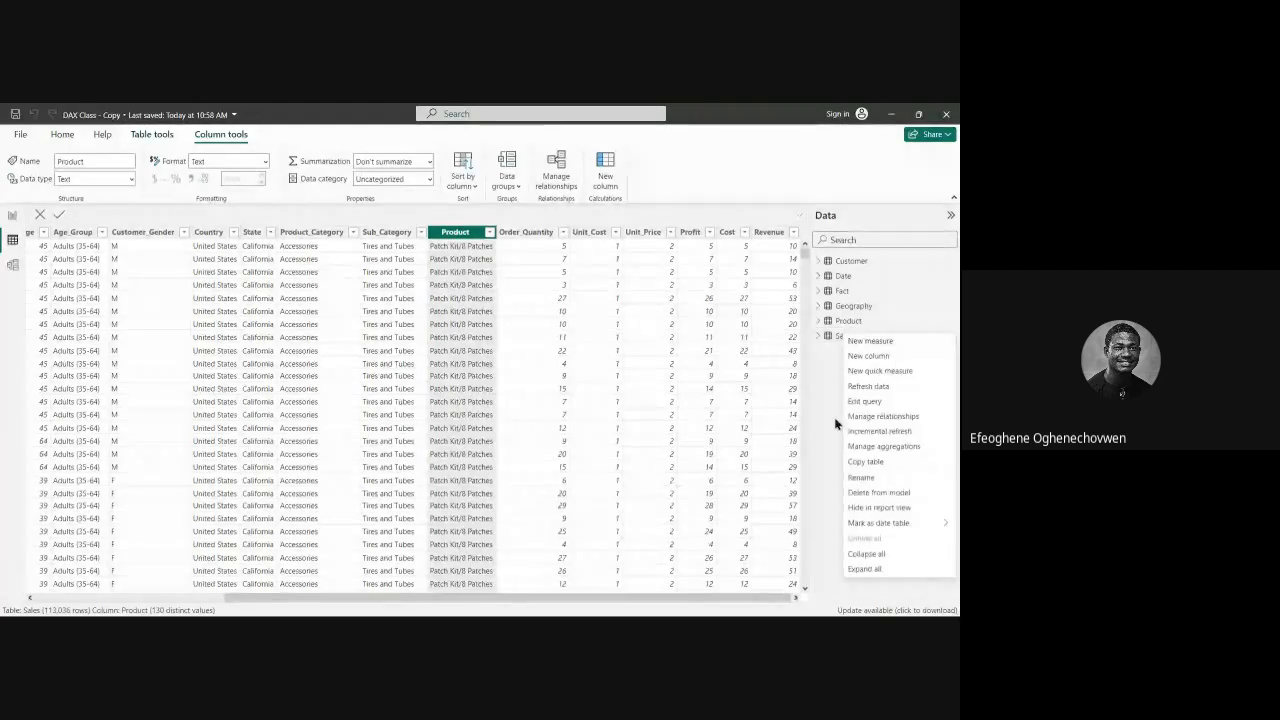
pyautogui.click(874, 344)
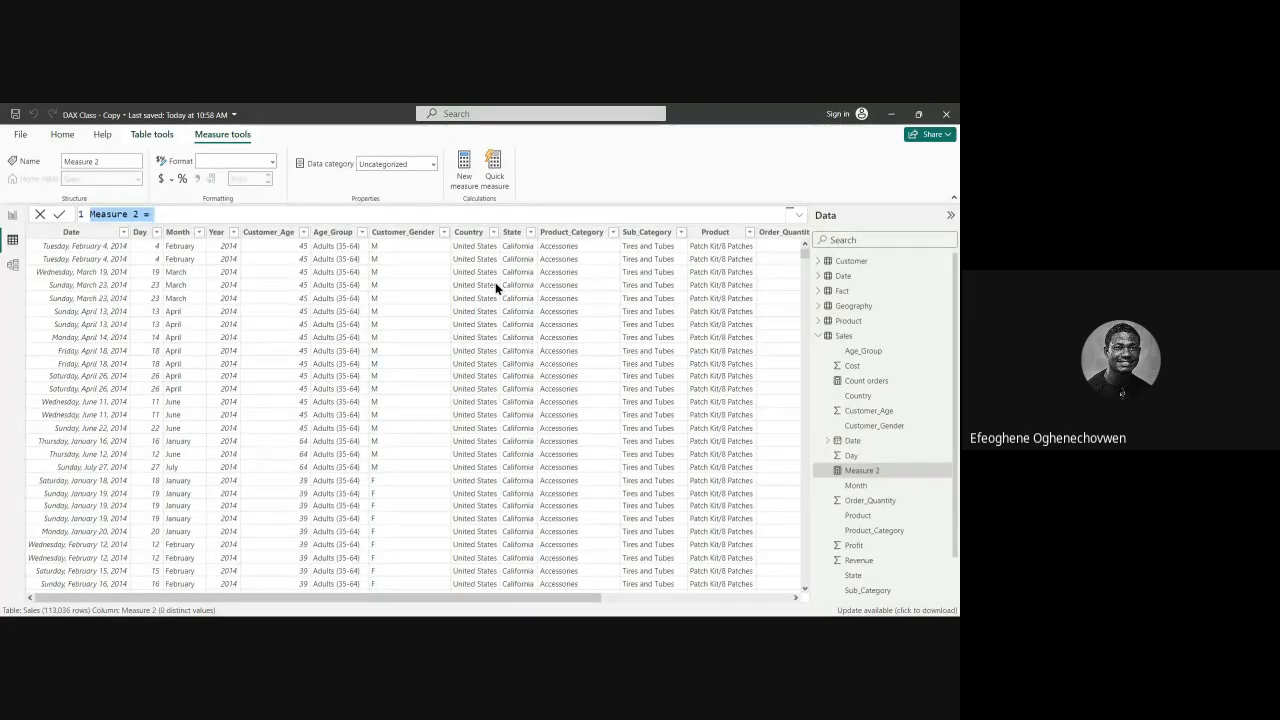
pyautogui.press('BackSpace')
pyautogui.write('Large')
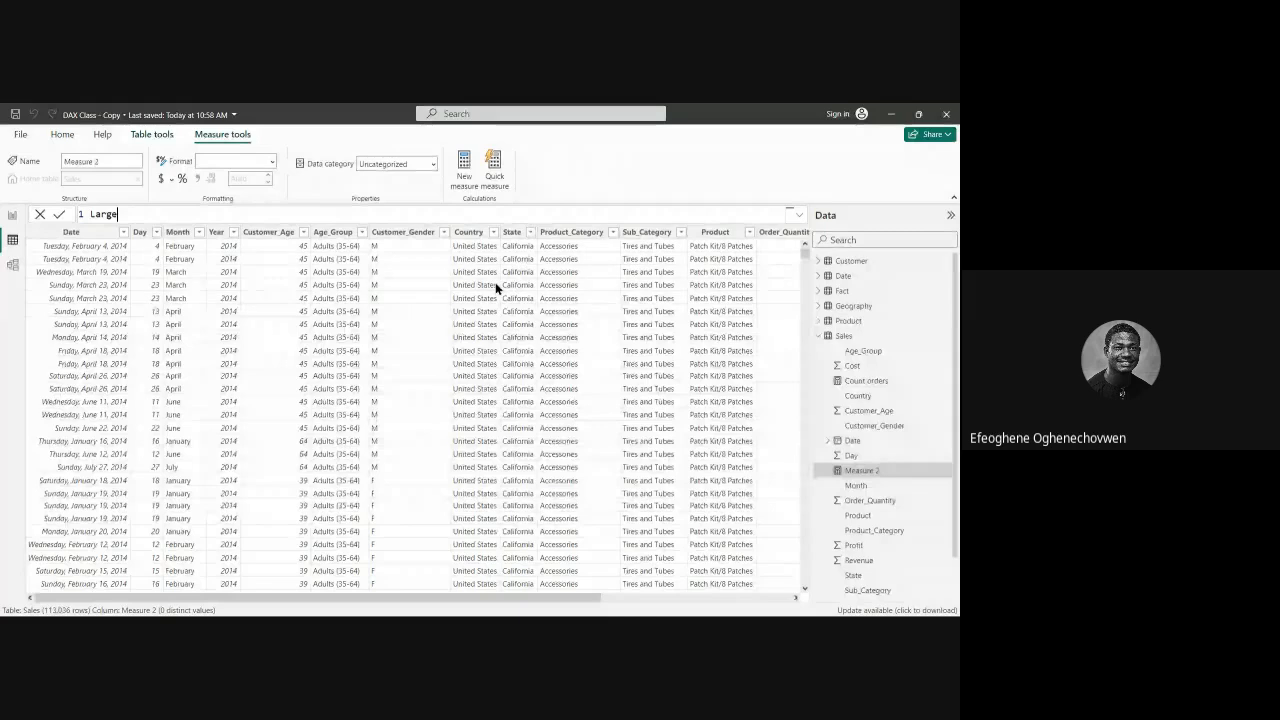
pyautogui.write('Sa')
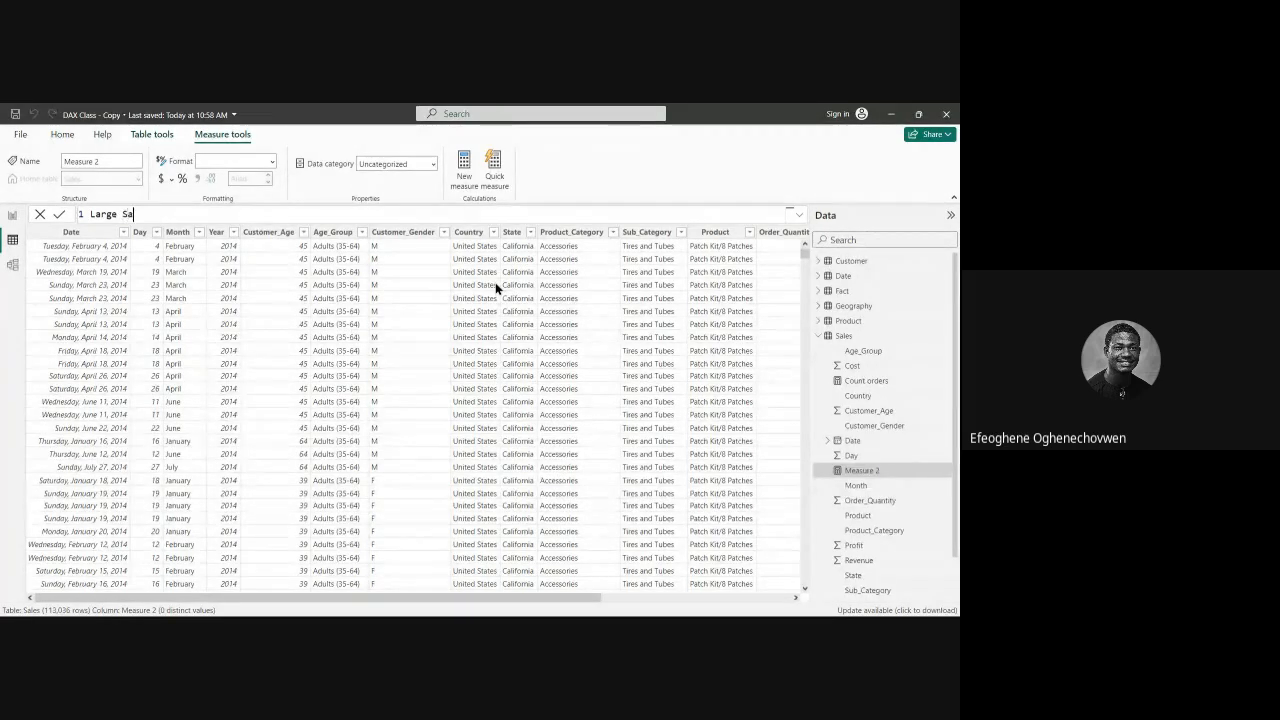
pyautogui.write('les = ')
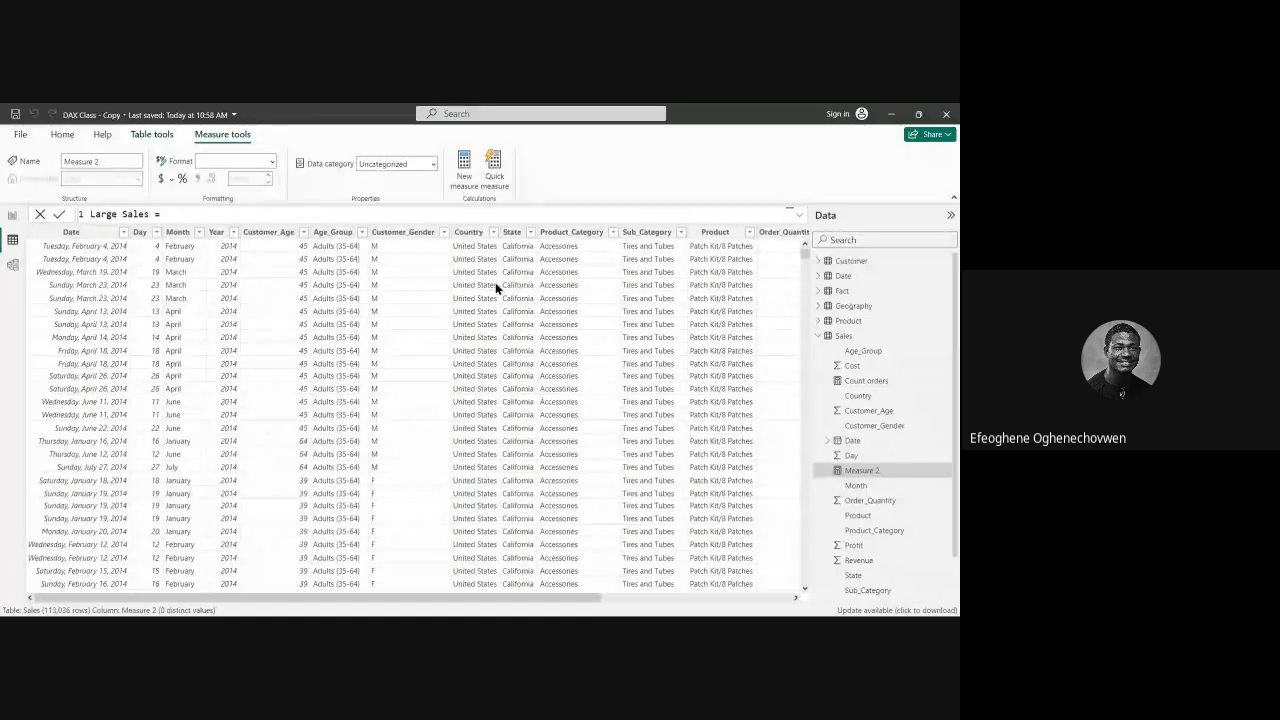
# Step: Start the Large Sales formula with COUNTX over a FILTER of the Sales table
pyautogui.write('coun')
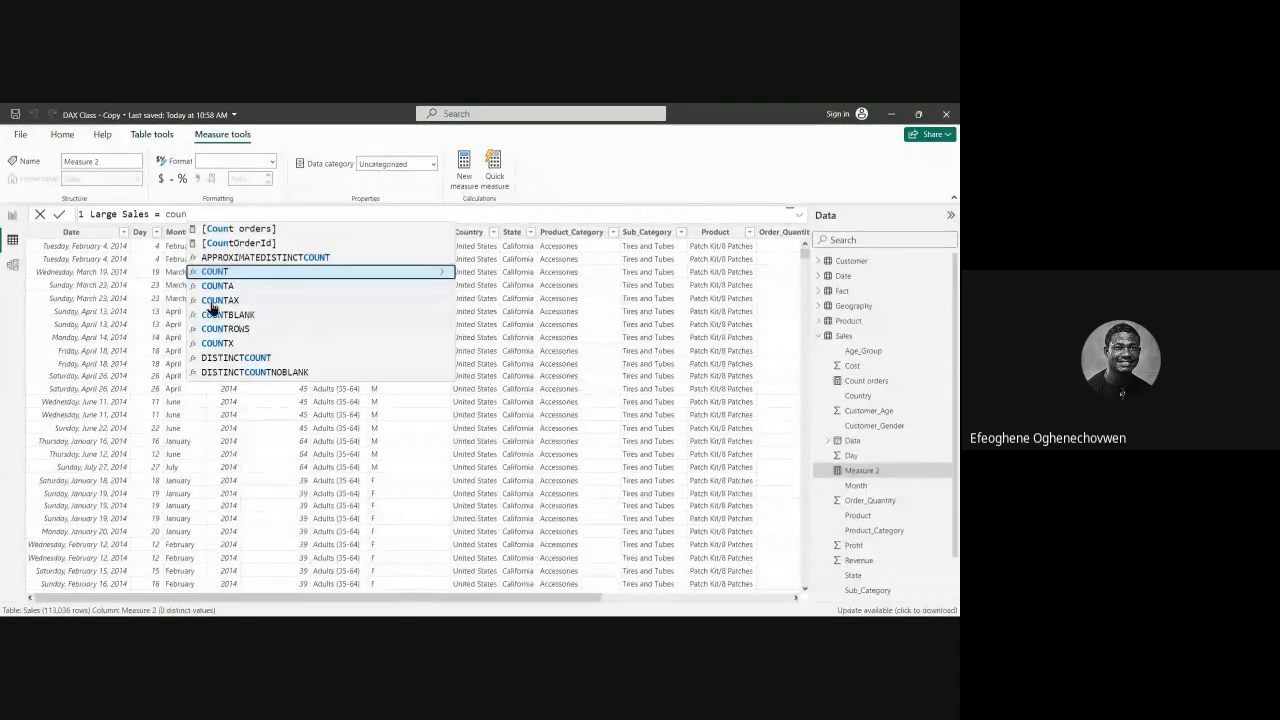
pyautogui.click(217, 343)
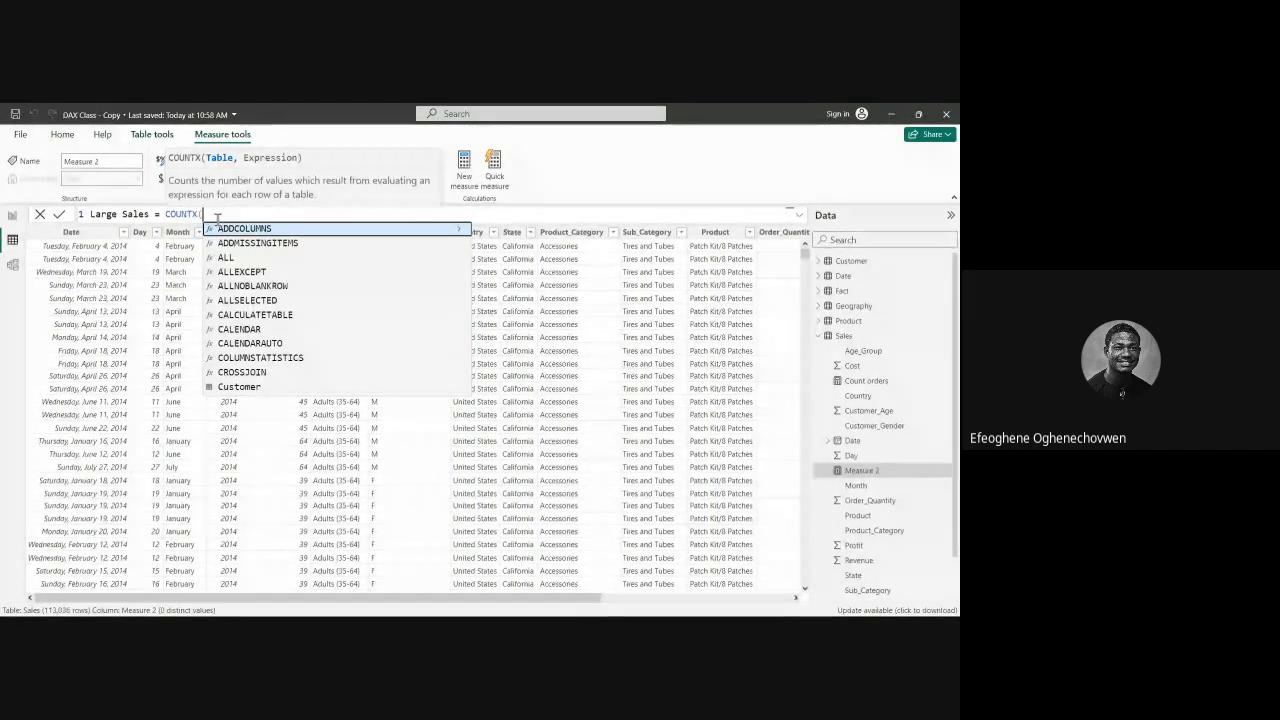
pyautogui.write('Filter')
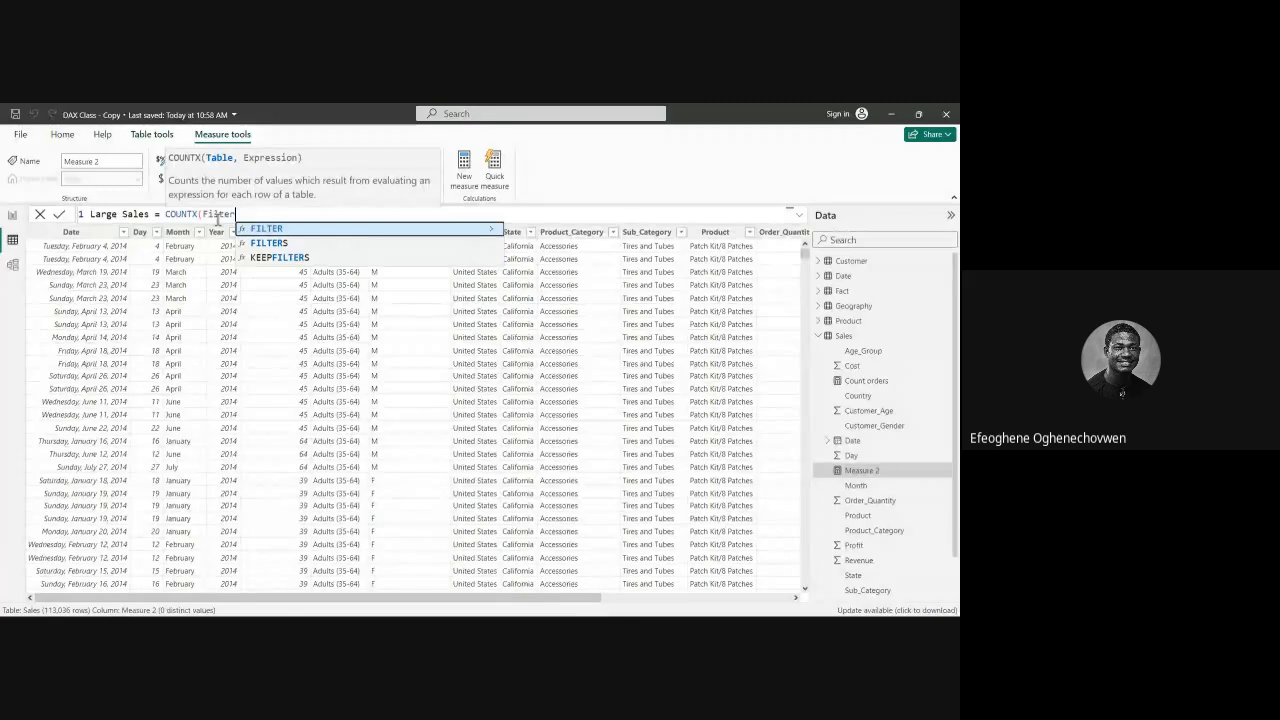
pyautogui.press('Tab')
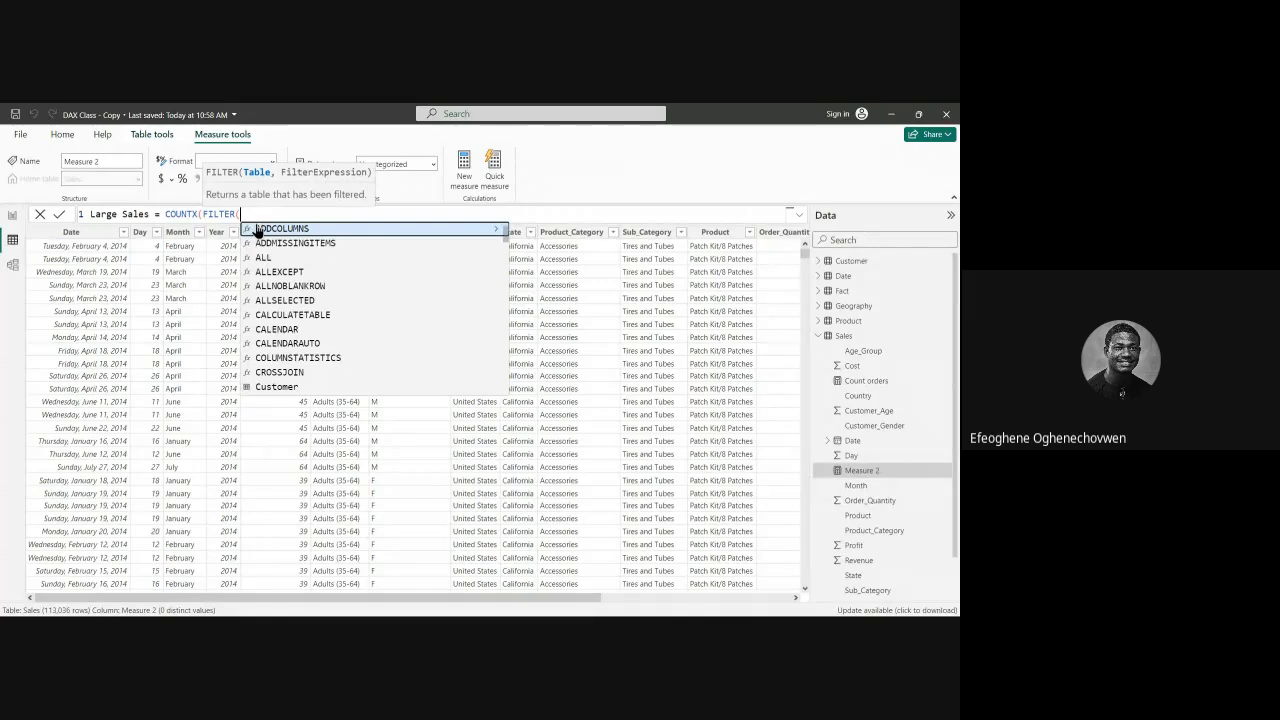
pyautogui.write('sale')
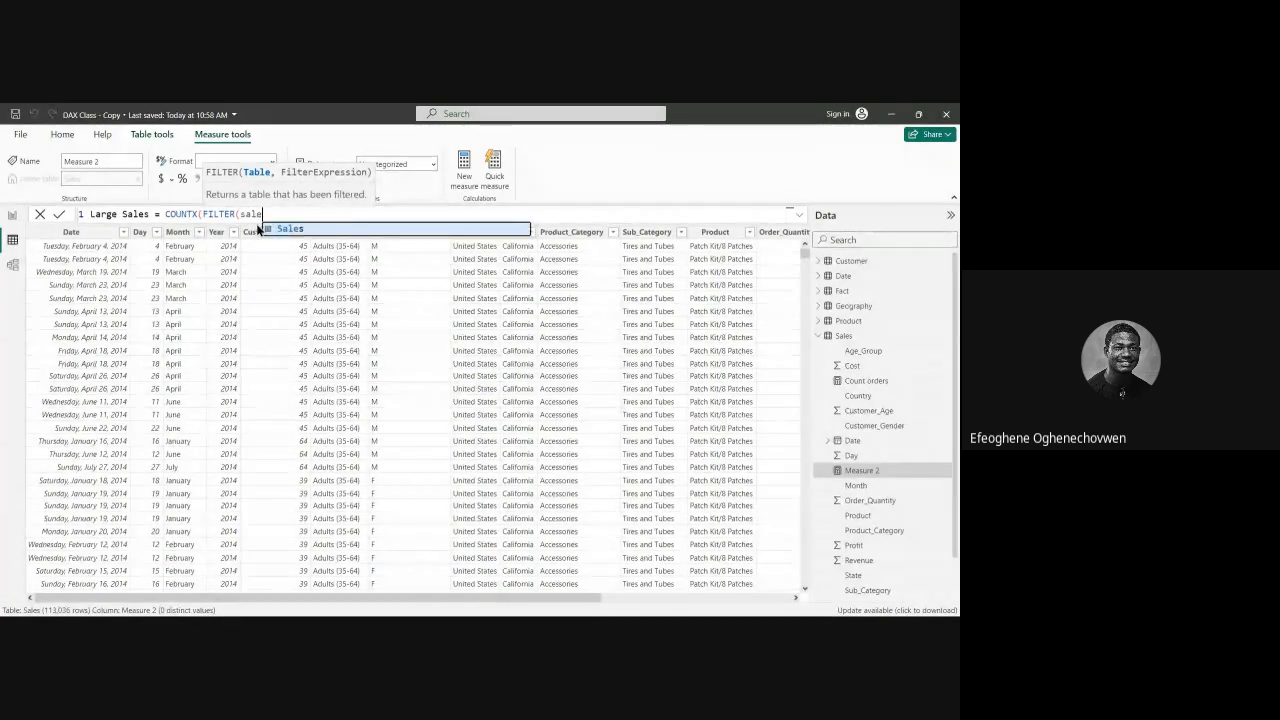
pyautogui.press('Tab')
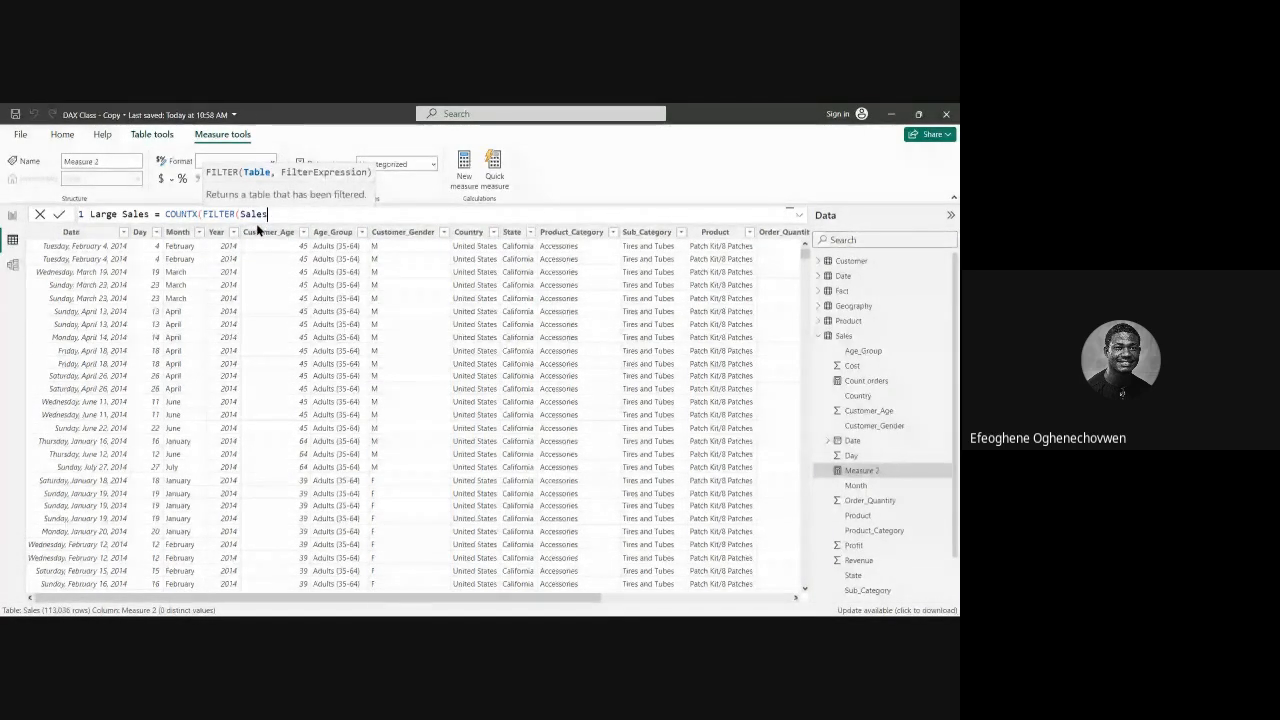
pyautogui.write(',')
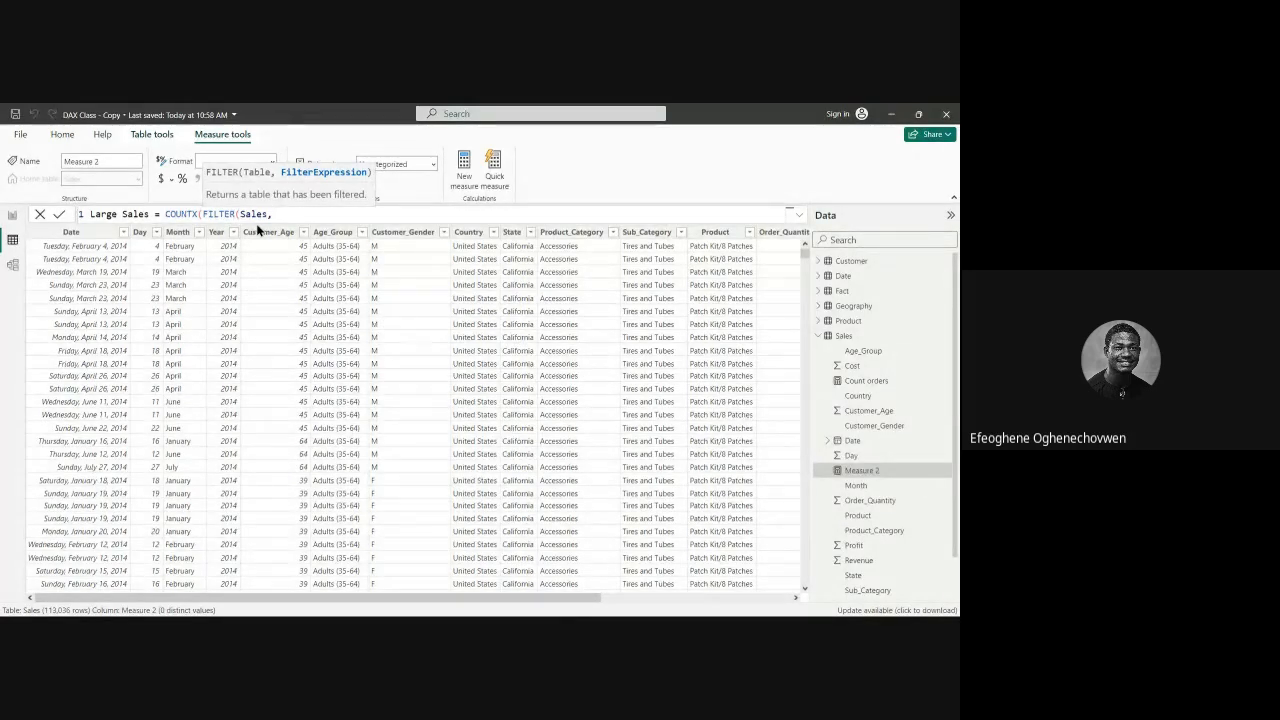
# Step: Add the filter condition Sales[Order_Quantity] = 27 to the Large Sales formula
pyautogui.write('sa')
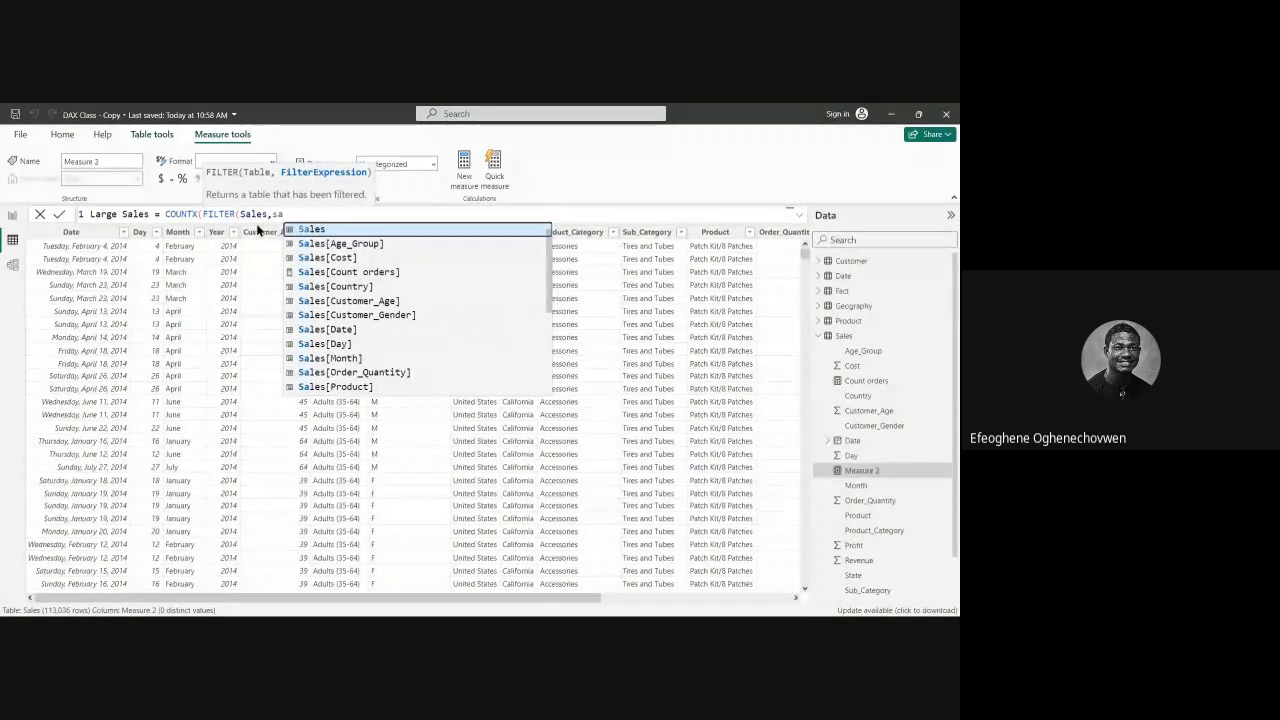
pyautogui.write('le')
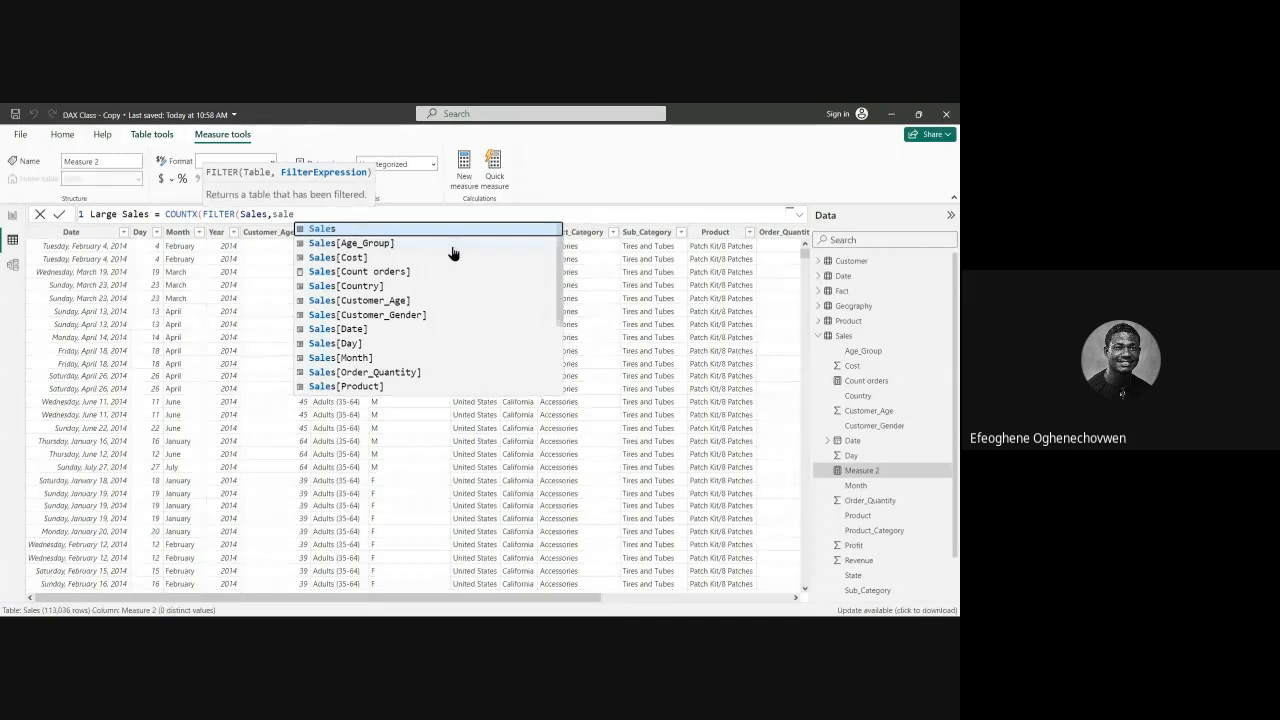
pyautogui.click(391, 374)
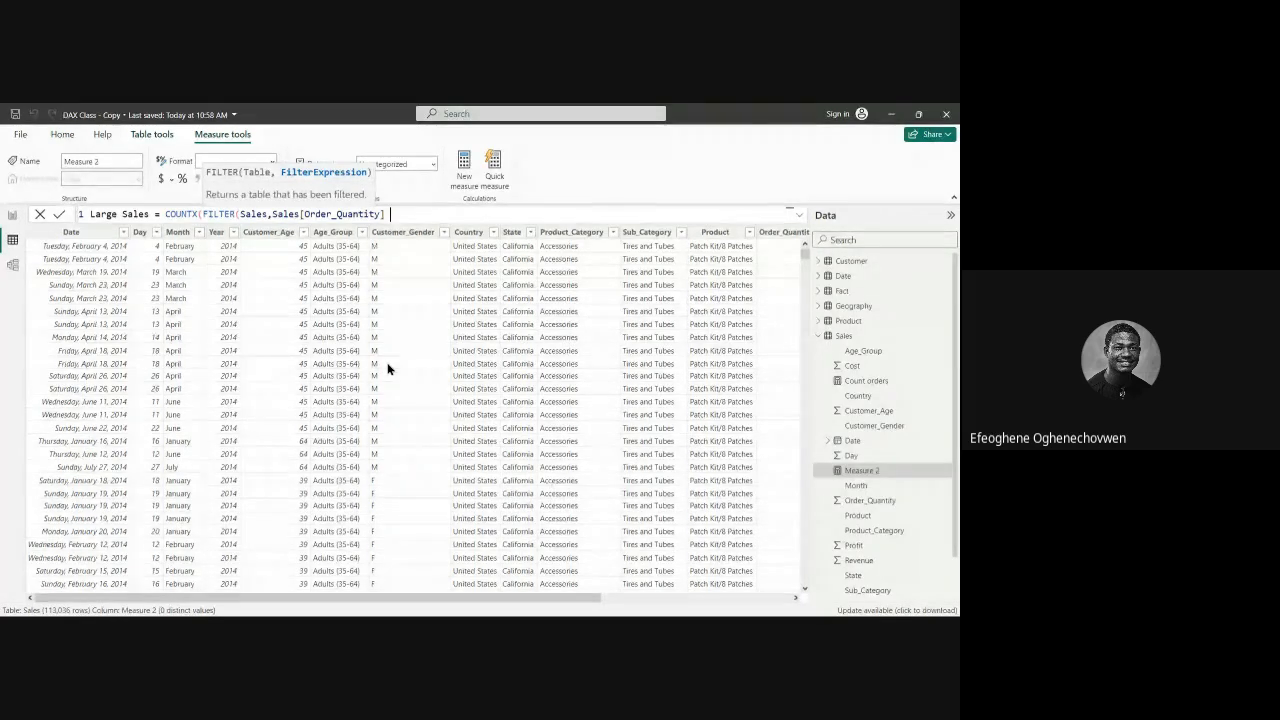
pyautogui.write('2')
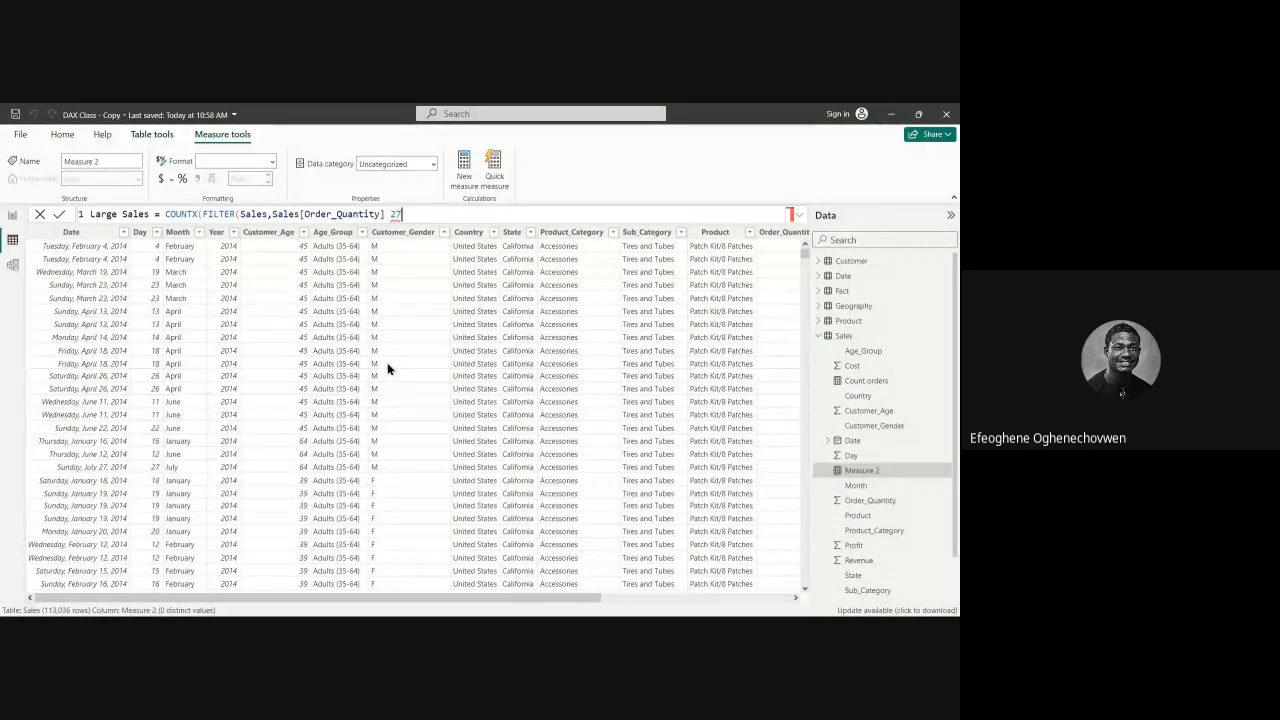
pyautogui.write('7')
pyautogui.press('BackSpace')
pyautogui.press('BackSpace')
pyautogui.write('=')
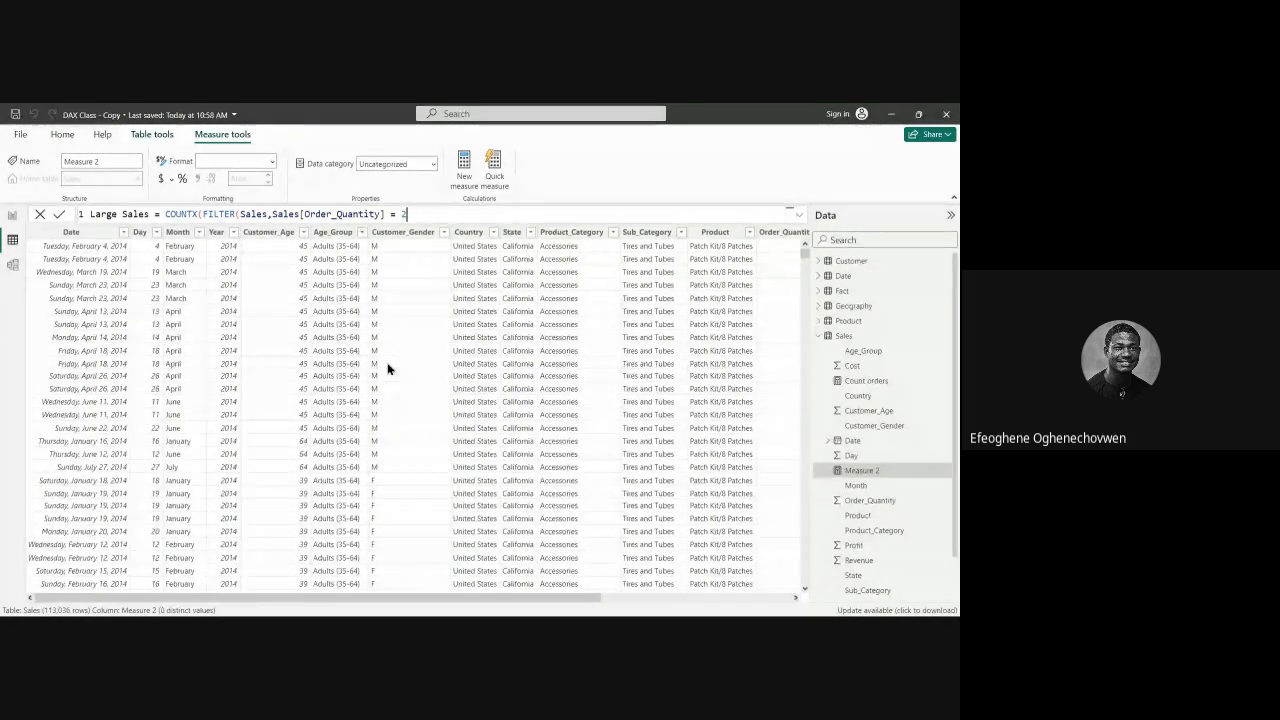
pyautogui.write(' 27')
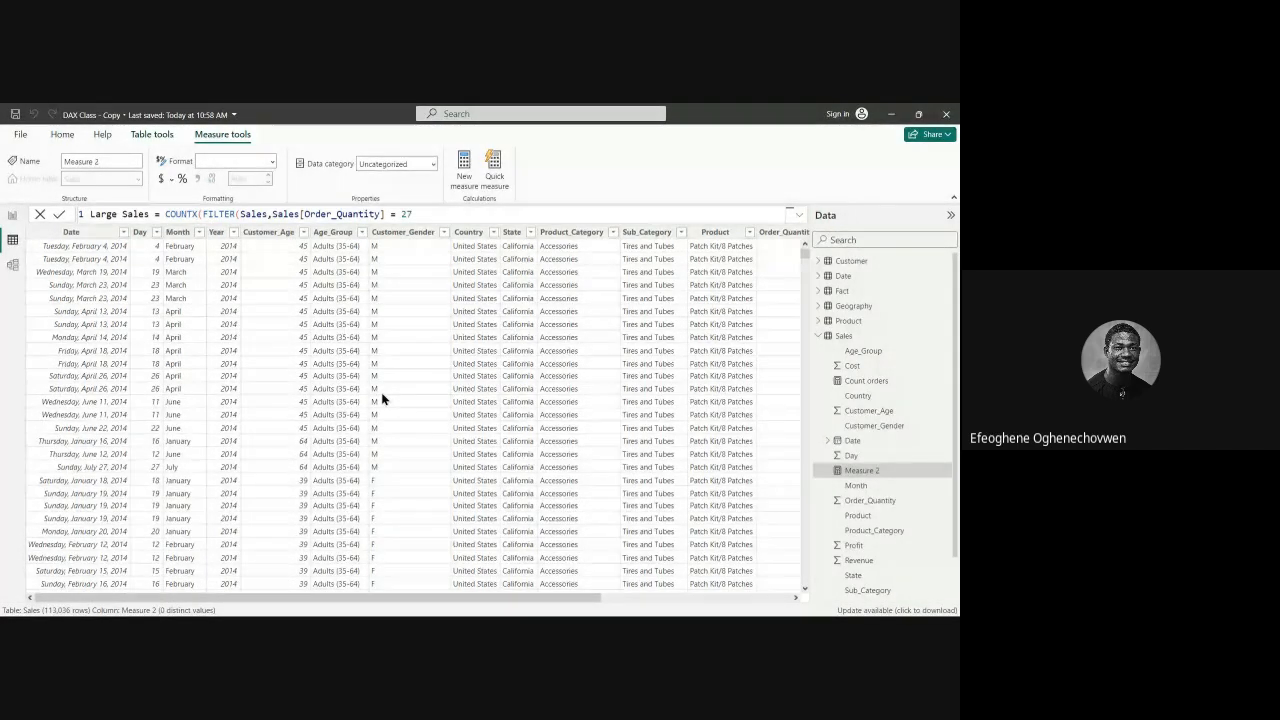
pyautogui.press('Return')
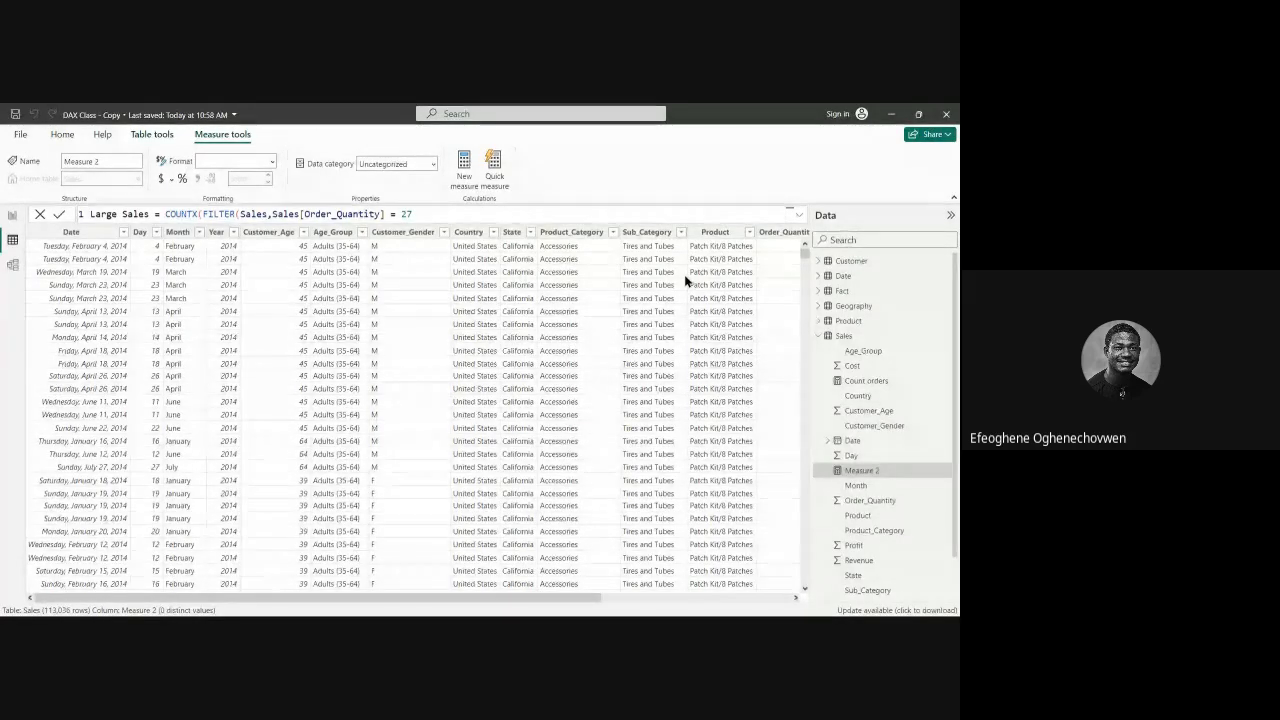
# Step: Extend the filter condition with && and look for the Sales column for a second criterion
pyautogui.write('&')
pyautogui.press('BackSpace')
pyautogui.write('&&')
pyautogui.write('sal')
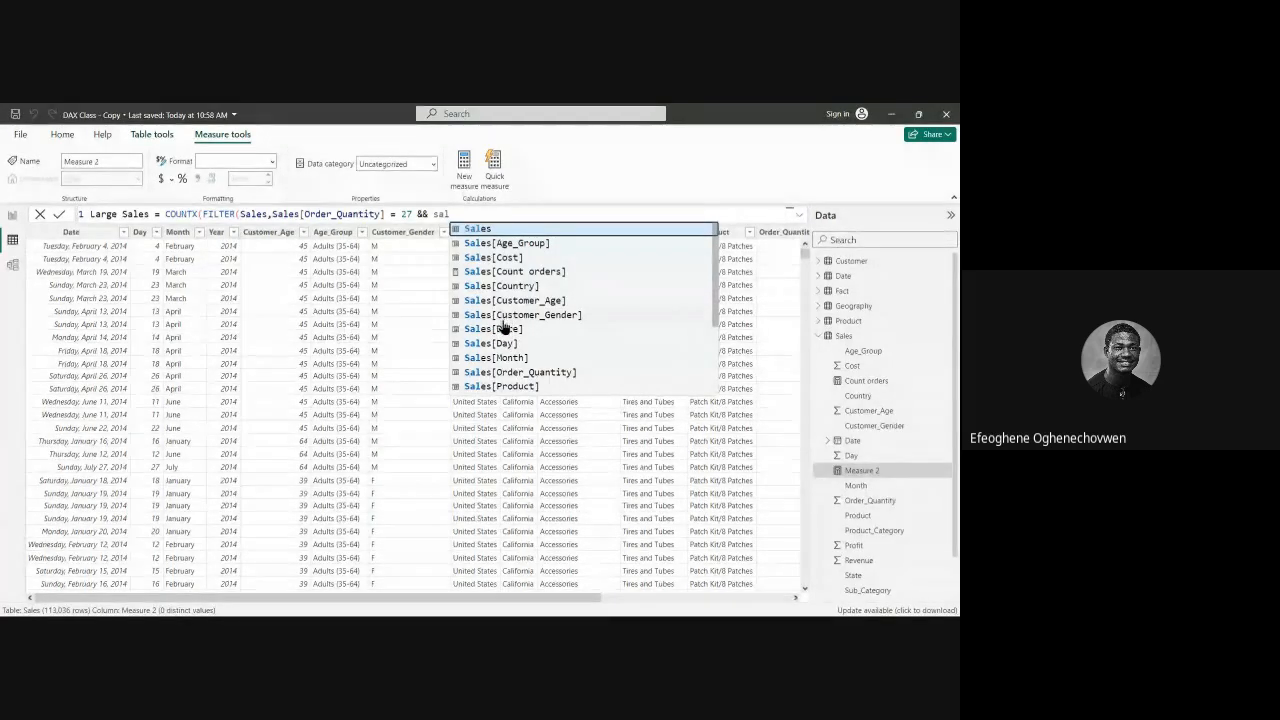
pyautogui.scroll(-3, 505, 333)
pyautogui.scroll(3, 548, 323)
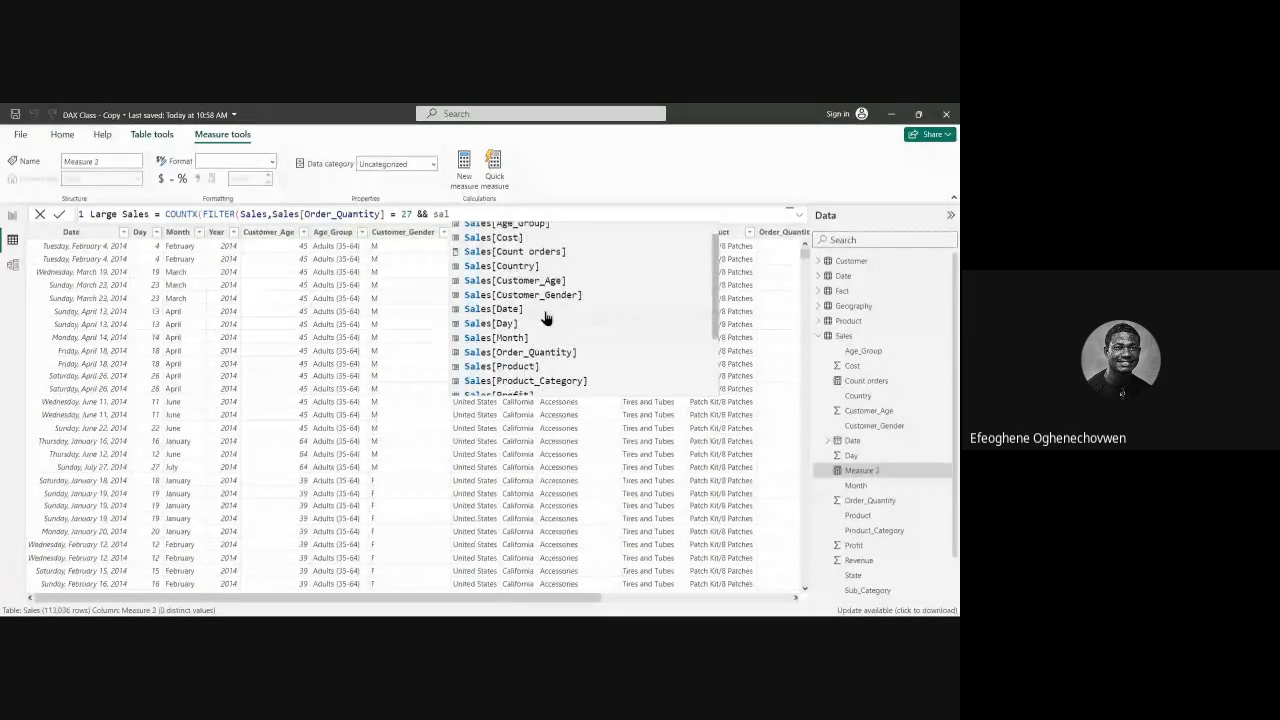
# Step: Continue the FILTER condition of the Large Sales formula with the Sales[Product] column and an equals operator
pyautogui.scroll(-2, 537, 370)
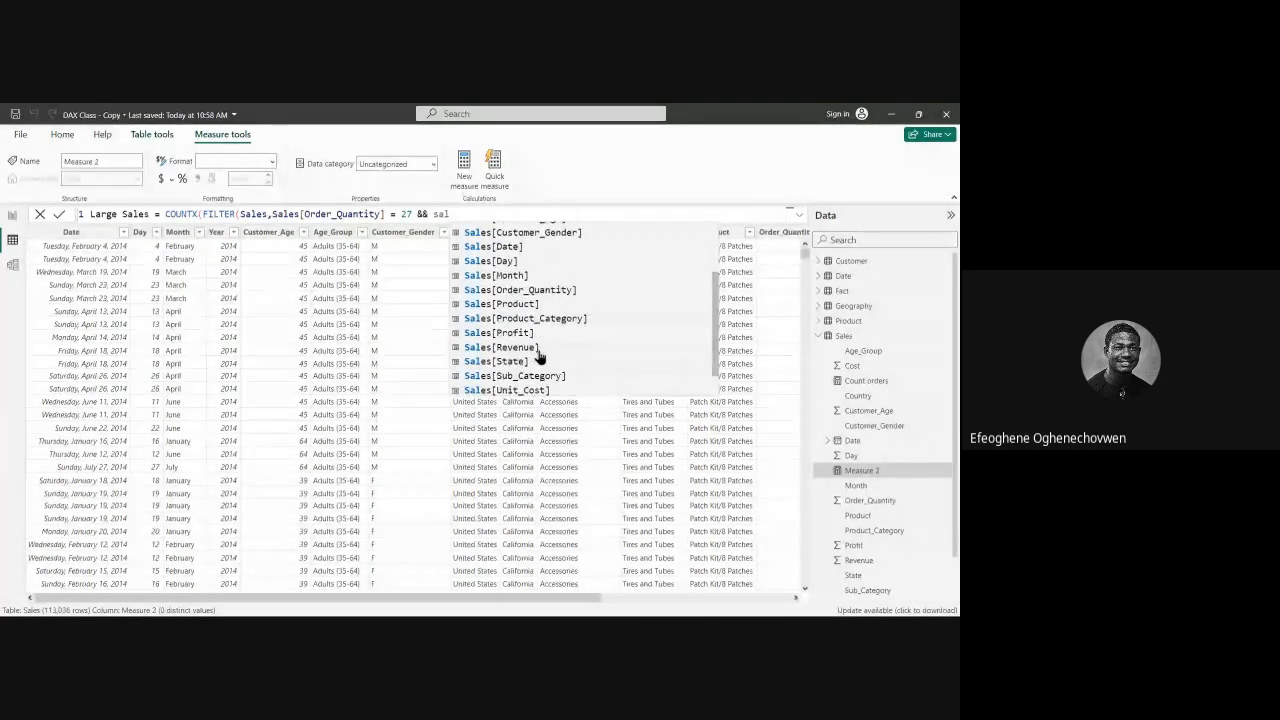
pyautogui.click(518, 305)
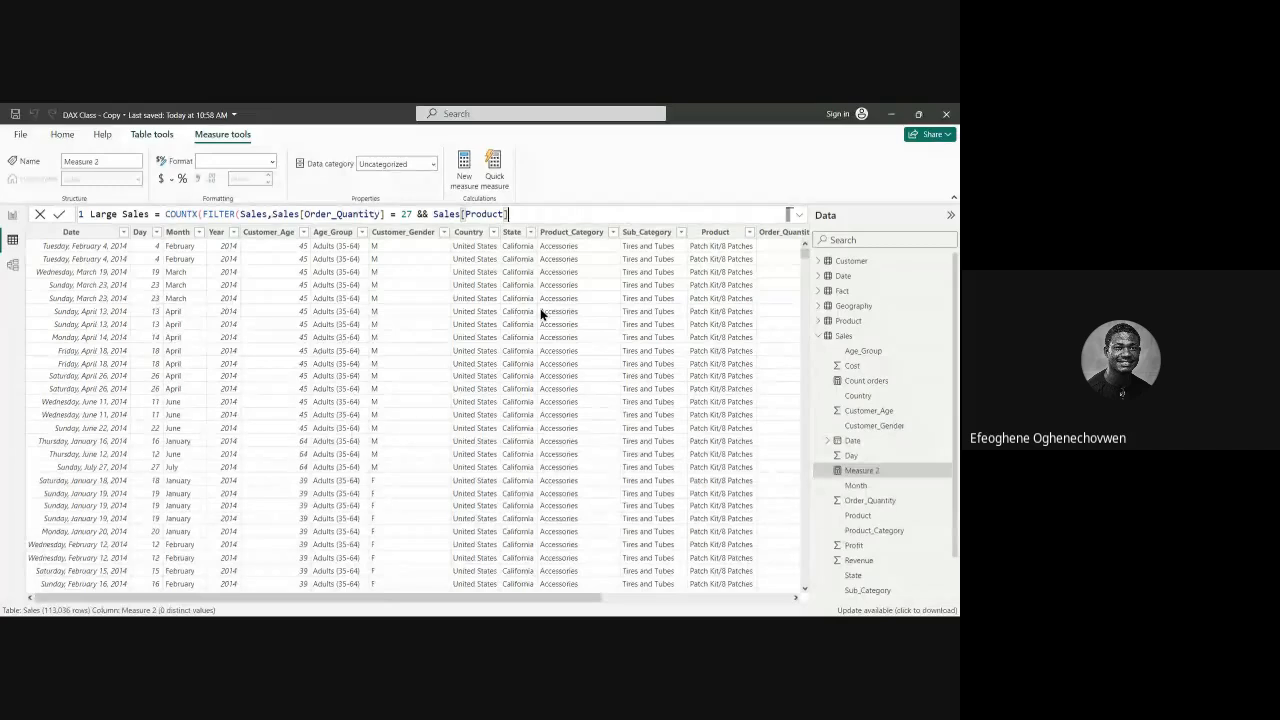
pyautogui.write('+')
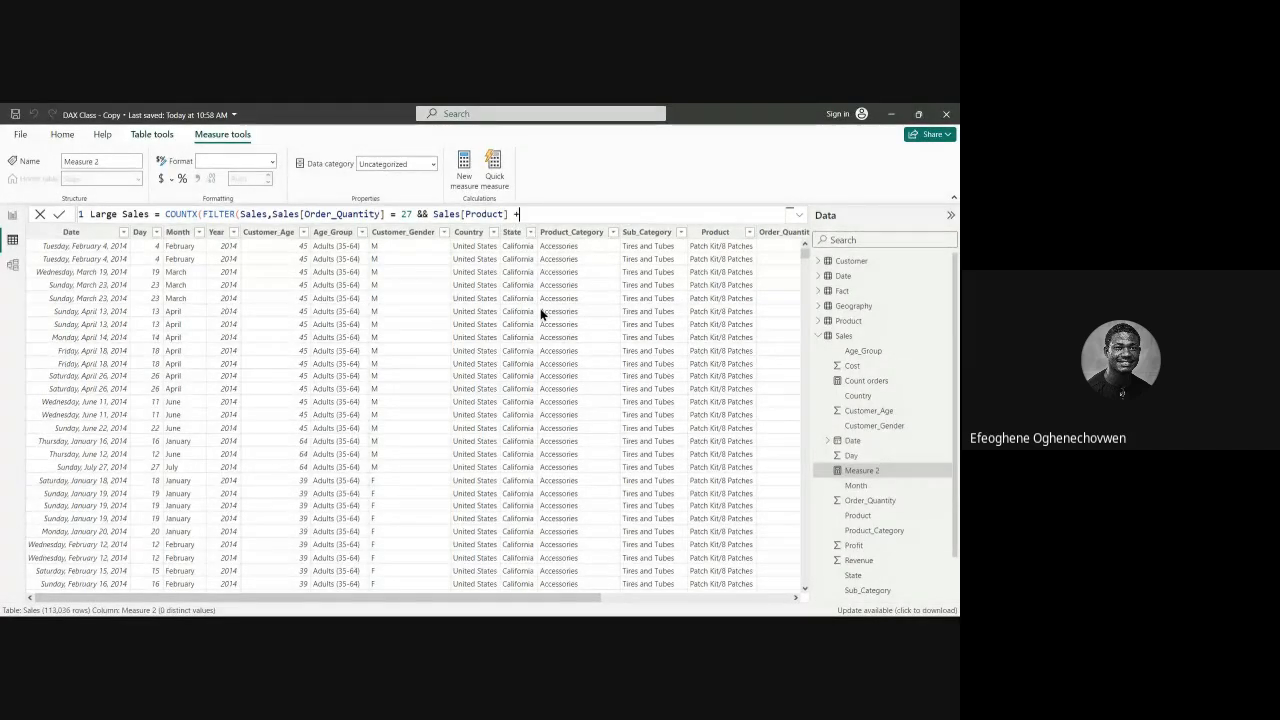
pyautogui.press('BackSpace')
pyautogui.write('=')
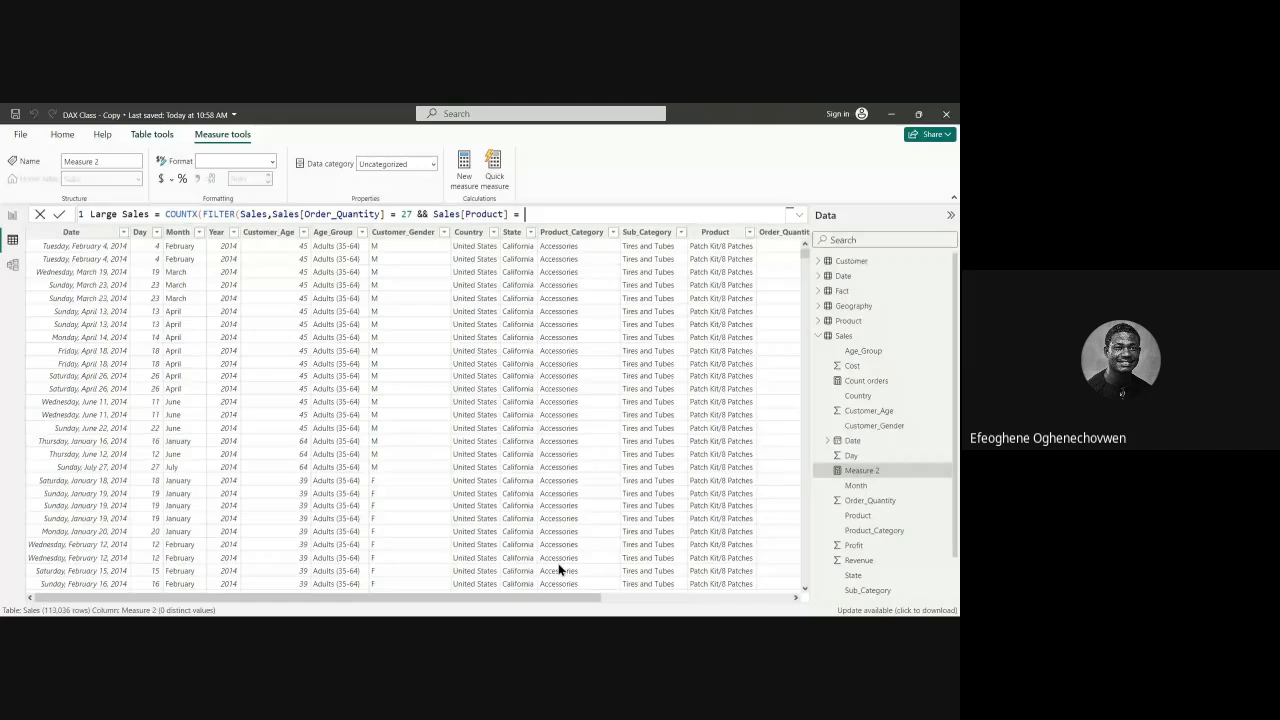
# Step: Enter "AWC logo cap" as the product to match and close the FILTER function
pyautogui.write('w')
pyautogui.press('BackSpace')
pyautogui.write('"')
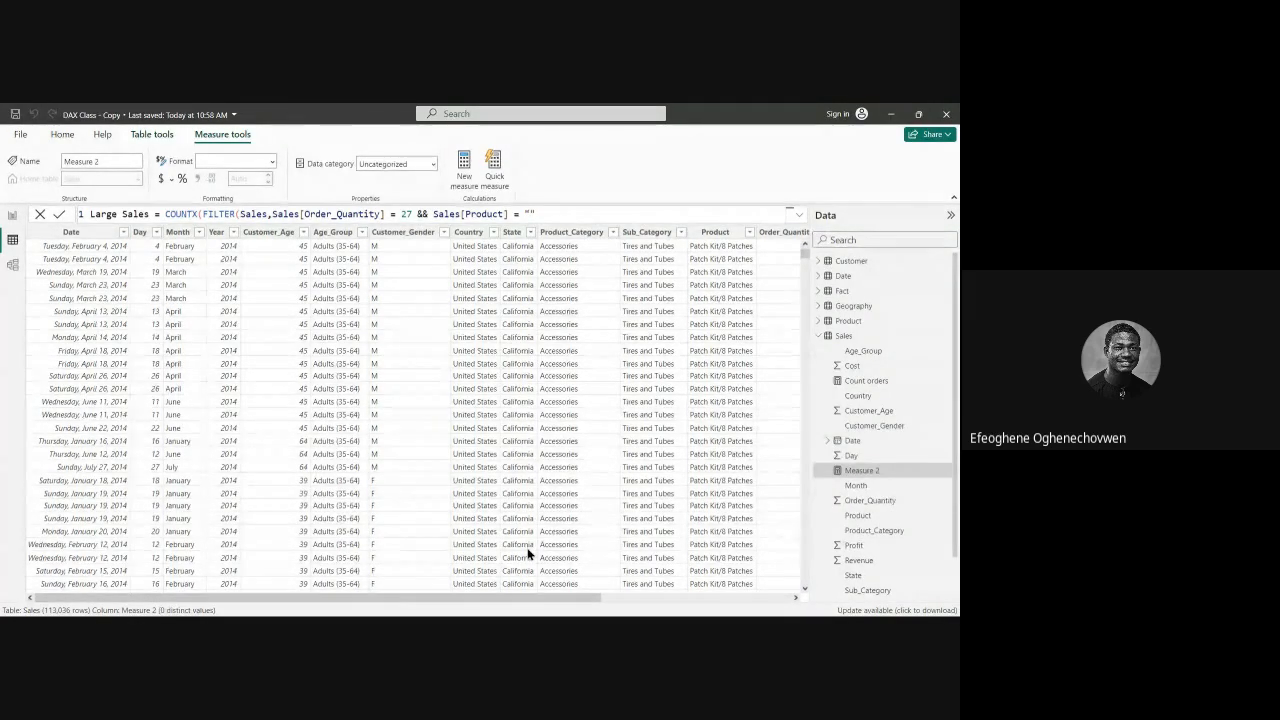
pyautogui.write('AWC log')
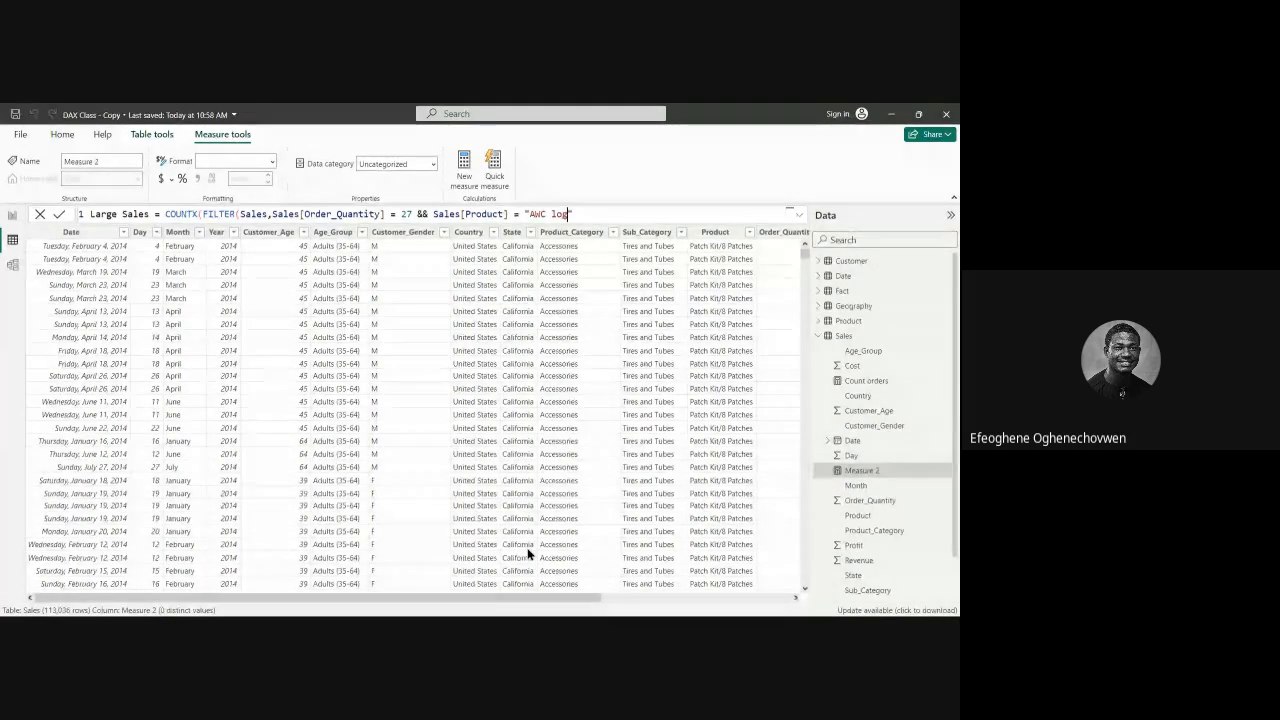
pyautogui.write('p')
pyautogui.press('BackSpace')
pyautogui.write('o ')
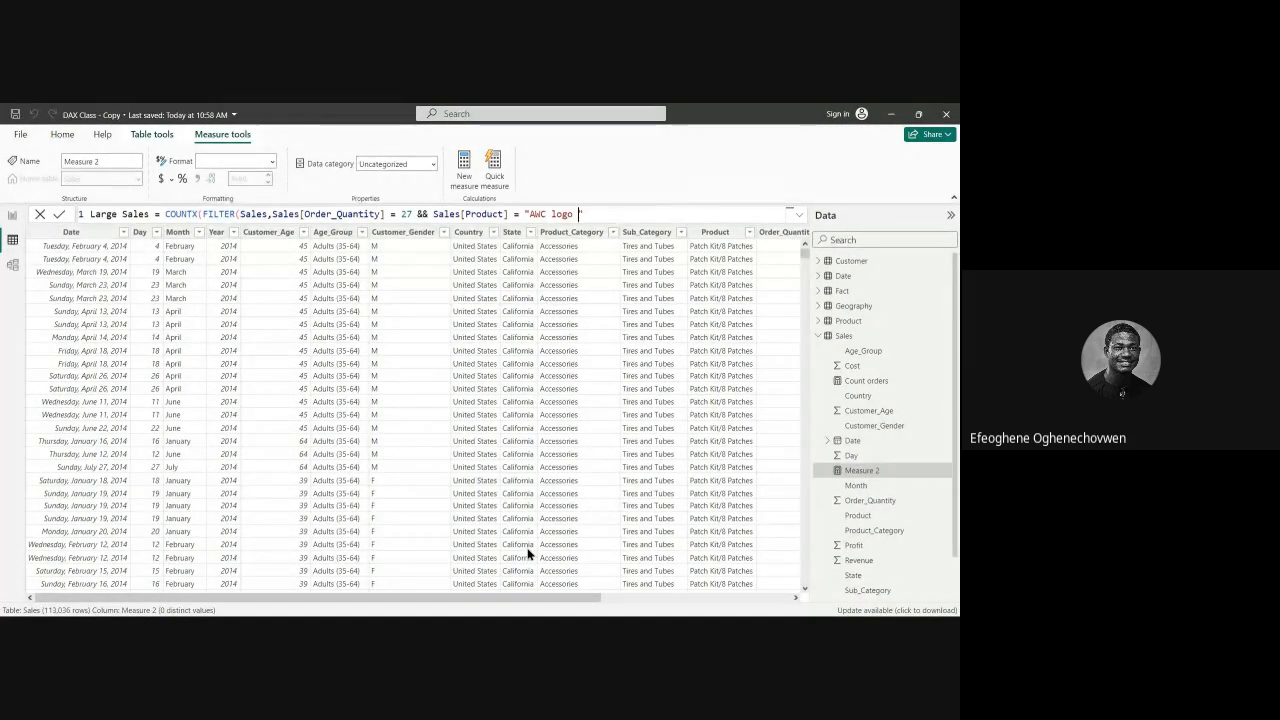
pyautogui.write('cap')
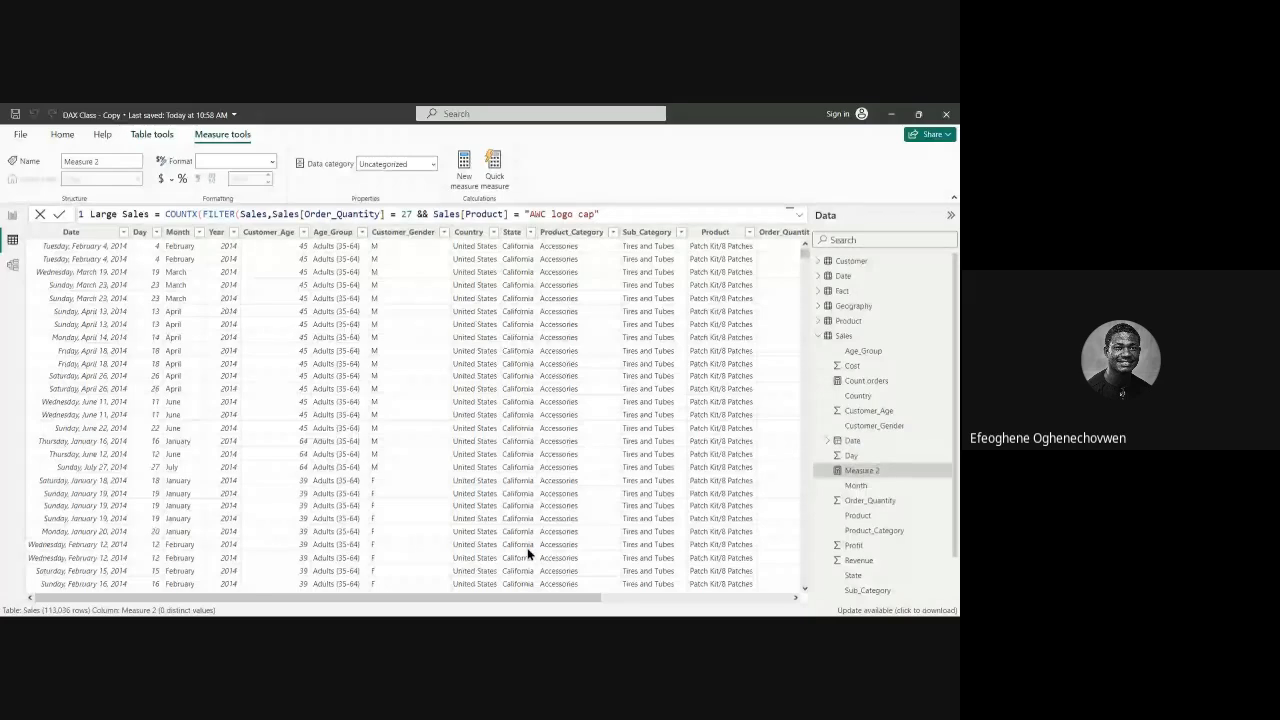
pyautogui.write('"')
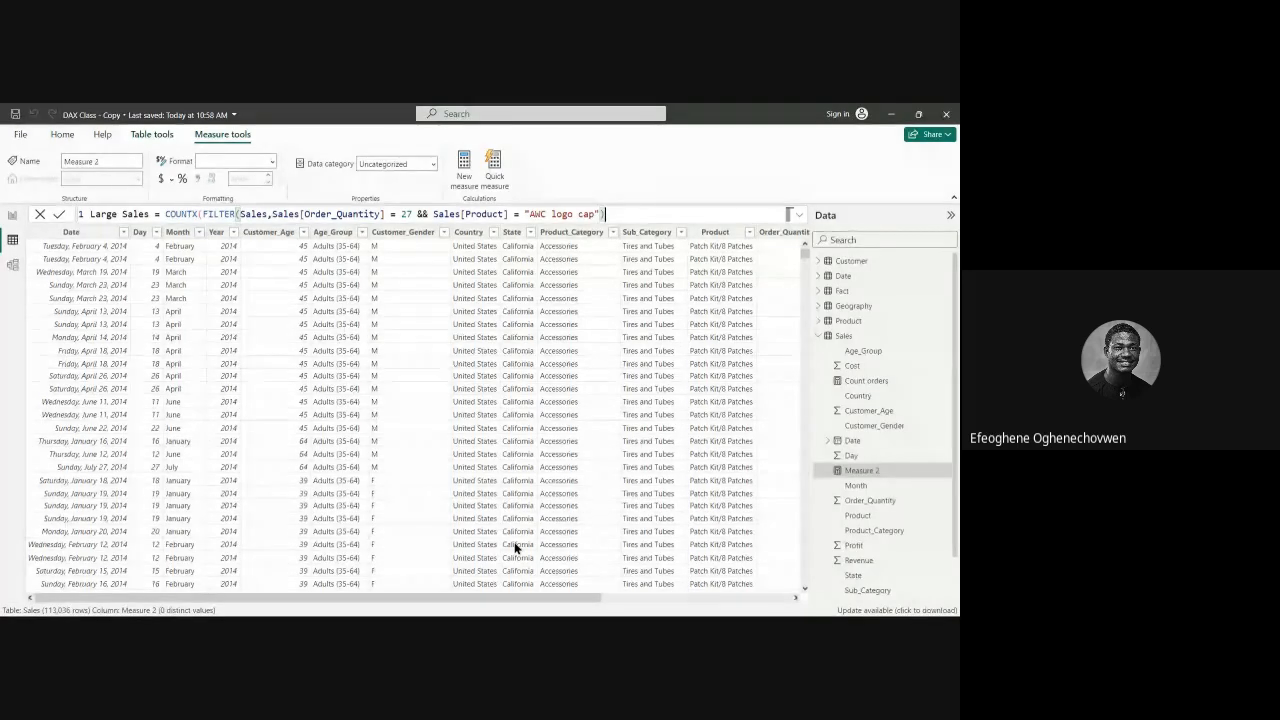
# Step: Use Sales[Order_Quantity] as the COUNTX expression, close the function and commit the Large Sales measure
pyautogui.write("'")
pyautogui.press('BackSpace')
pyautogui.write(',')
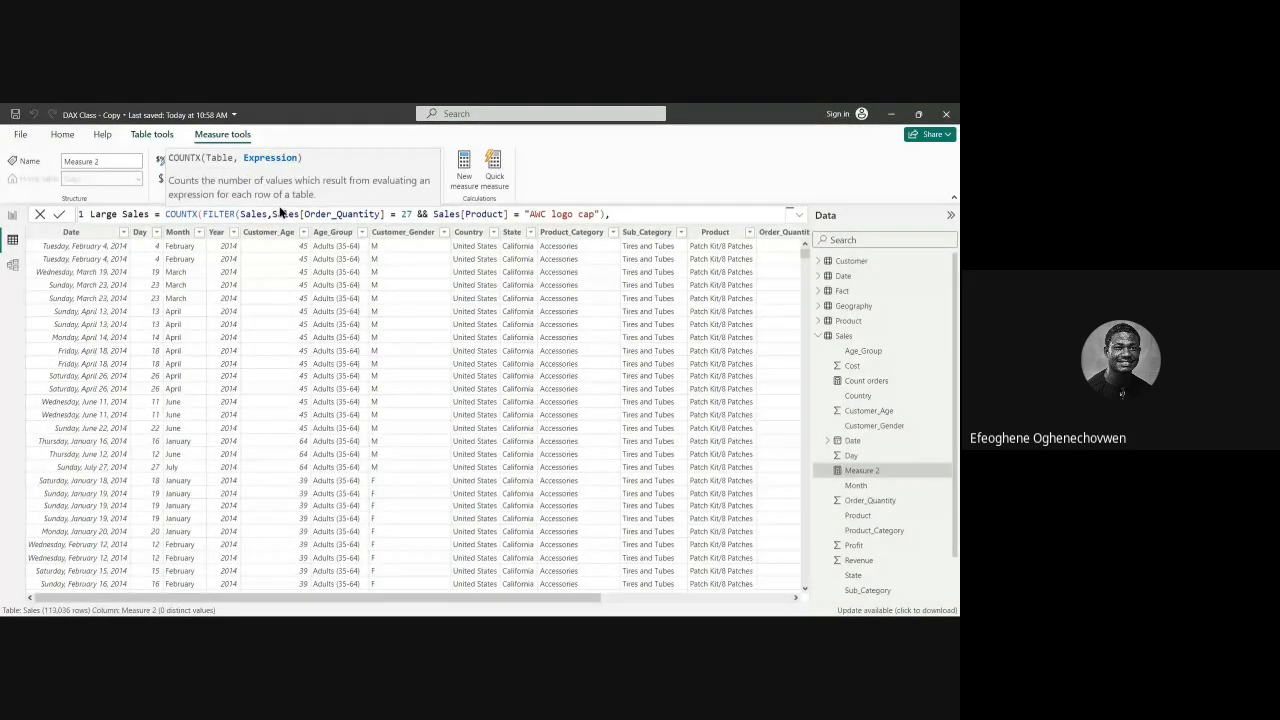
pyautogui.write('sale')
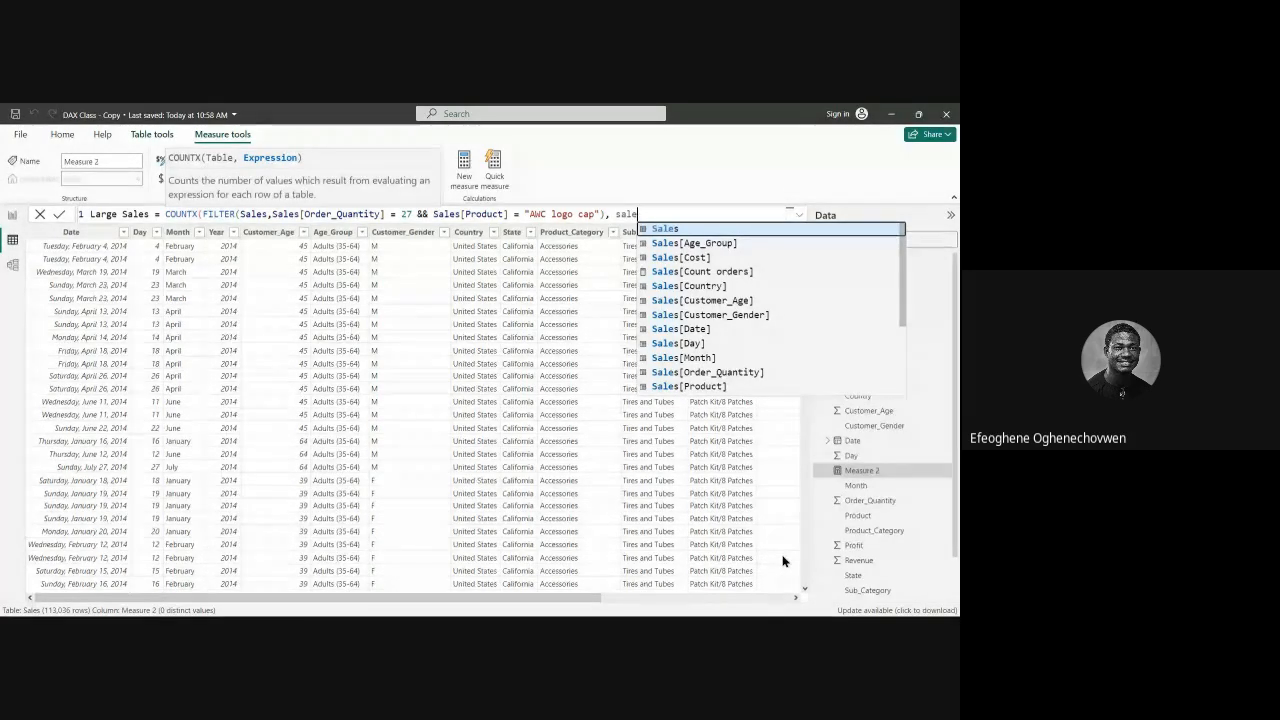
pyautogui.scroll(-3, 750, 350)
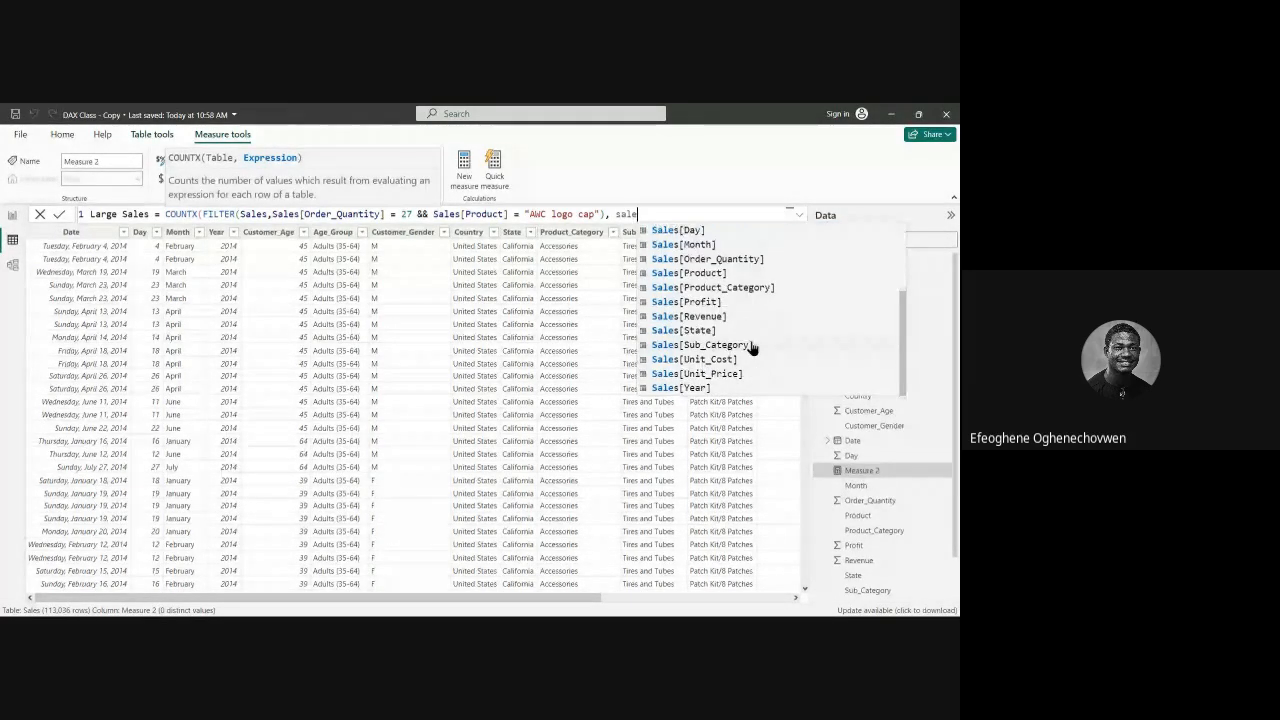
pyautogui.scroll(1, 720, 322)
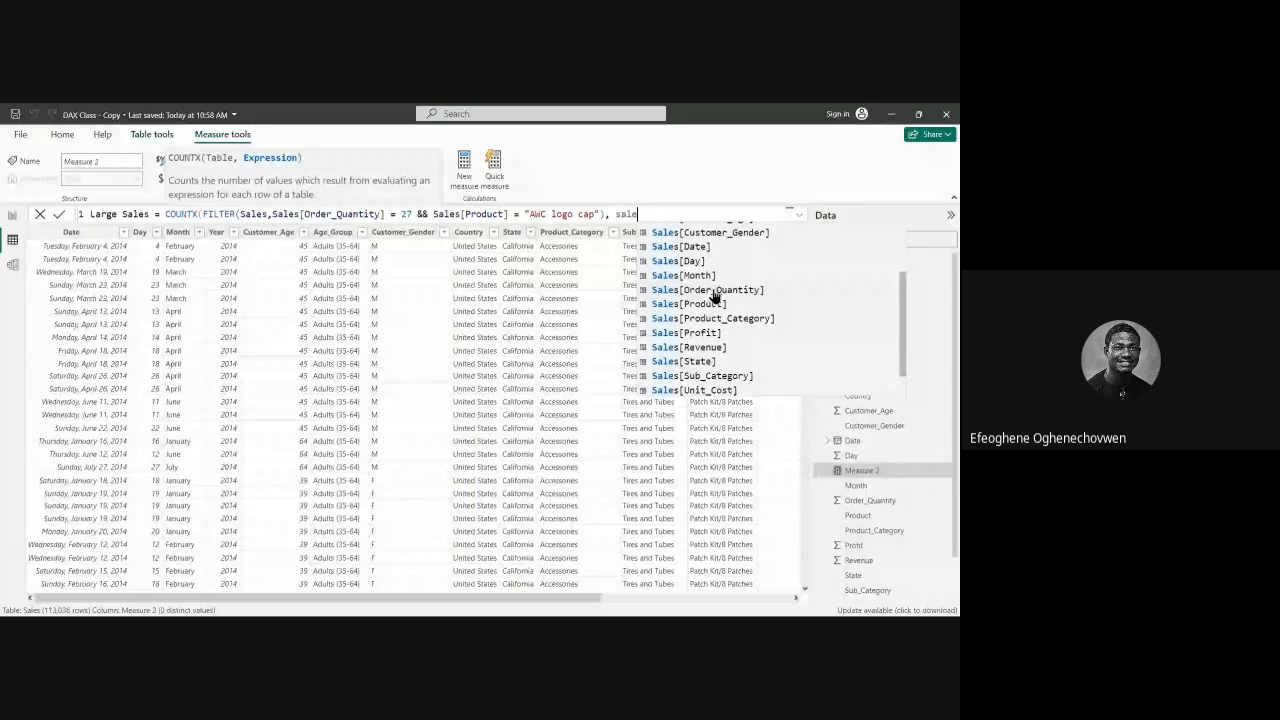
pyautogui.click(712, 297)
pyautogui.write(')')
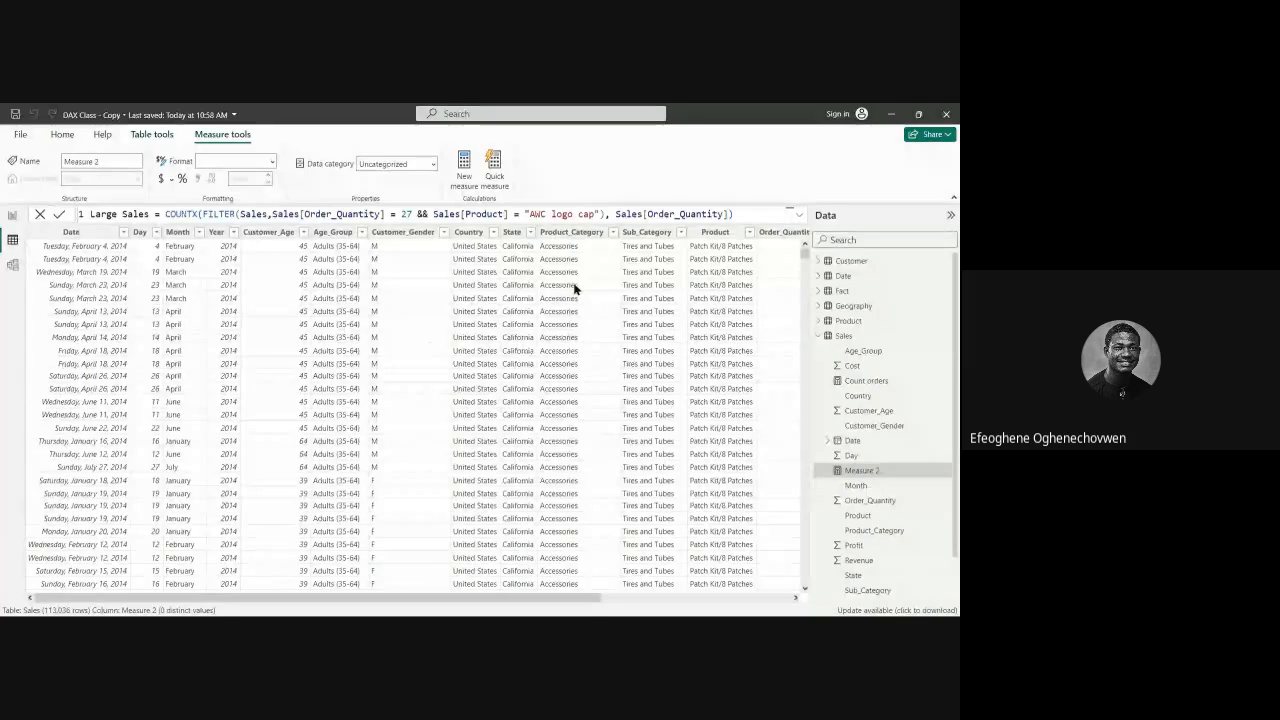
pyautogui.press('Return')
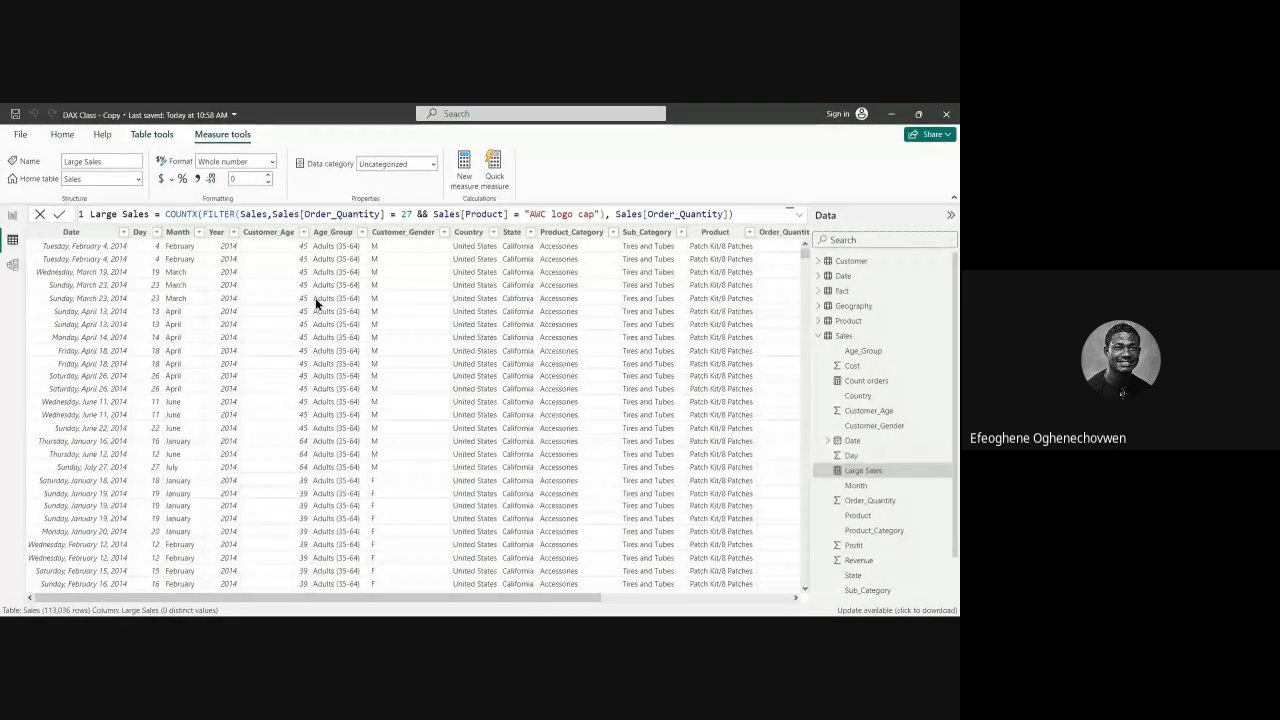
# Step: On the Aggregate report page, place an empty card beside the Count orders card and shift the Grnd Profit card slightly down
pyautogui.click(13, 217)
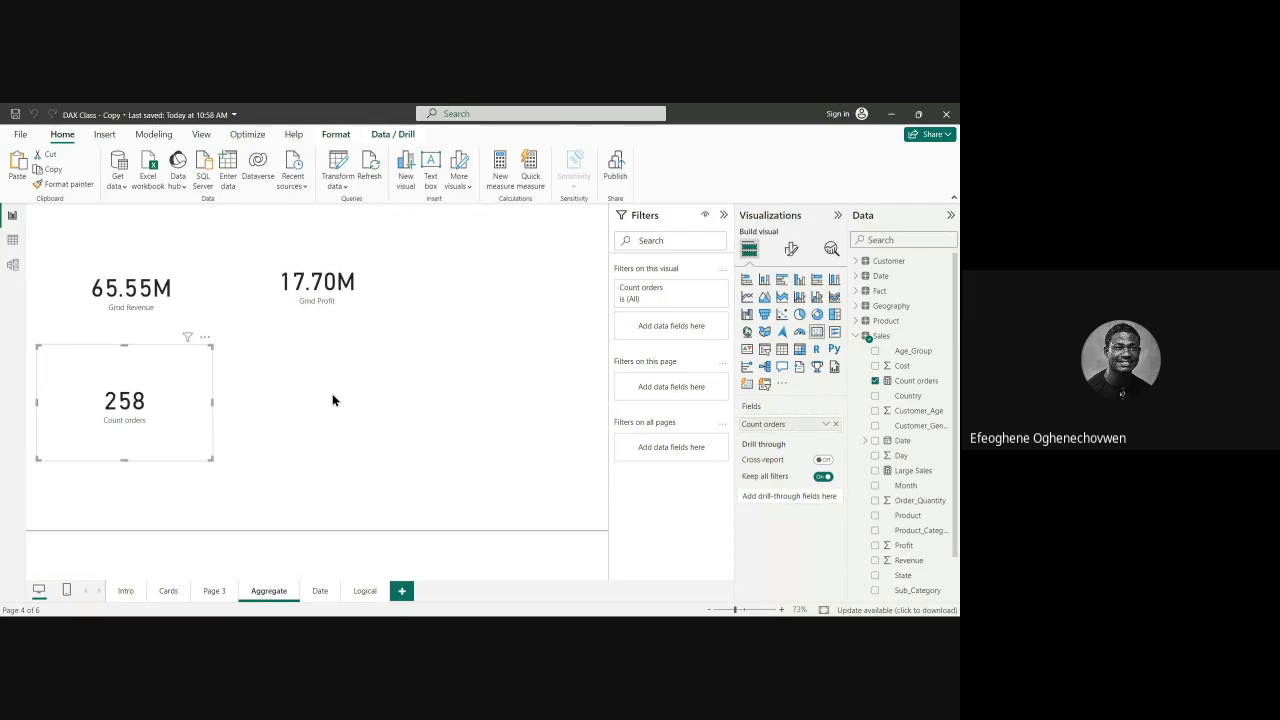
pyautogui.click(267, 427)
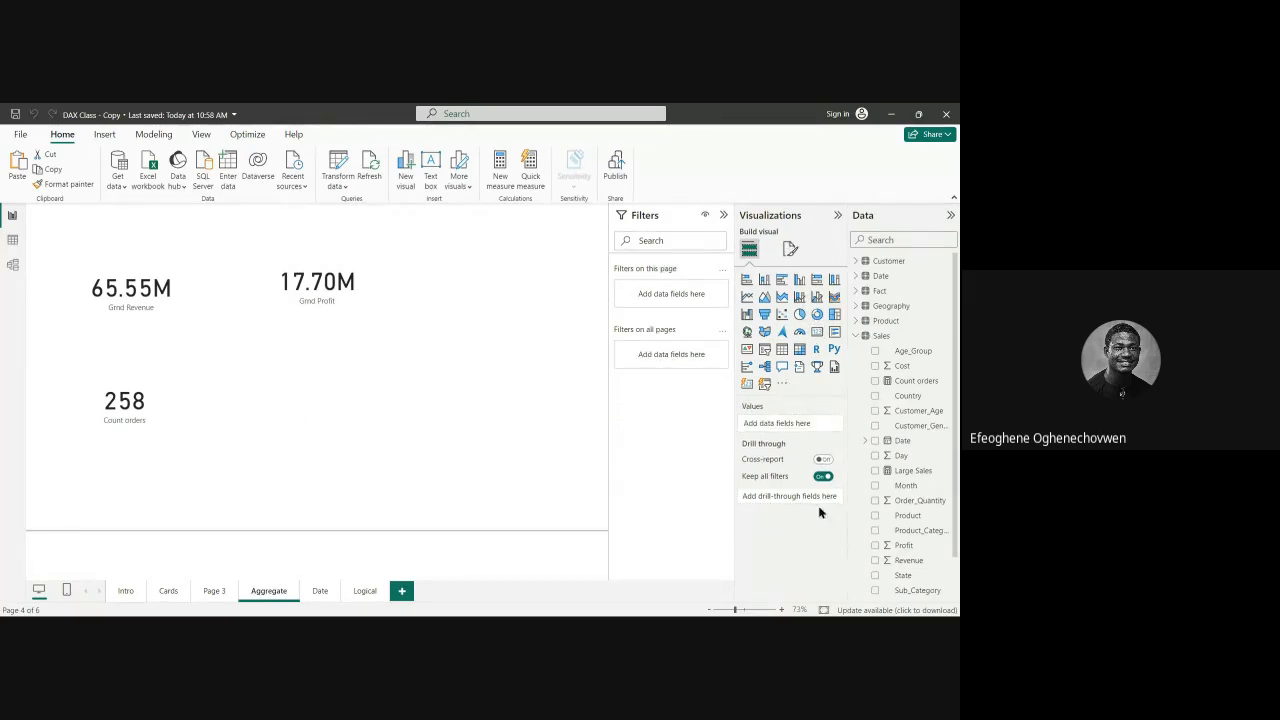
pyautogui.click(817, 340)
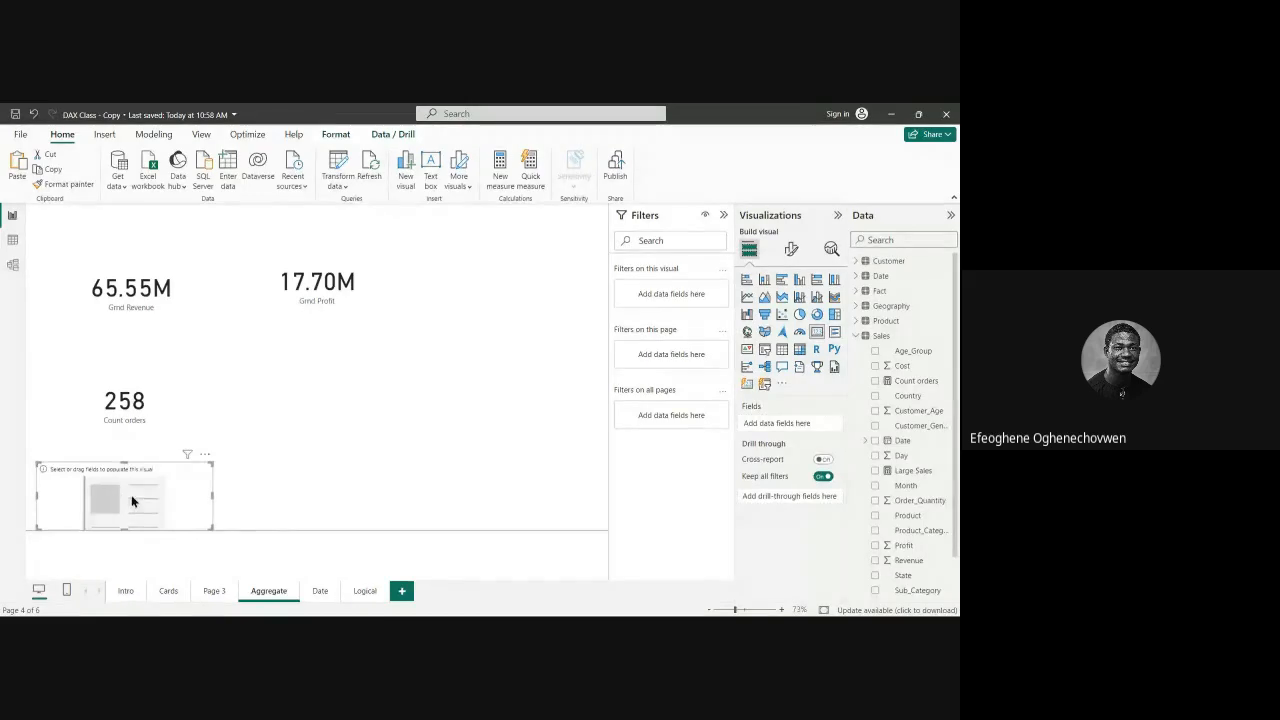
pyautogui.moveTo(134, 497); pyautogui.dragTo(320, 424)
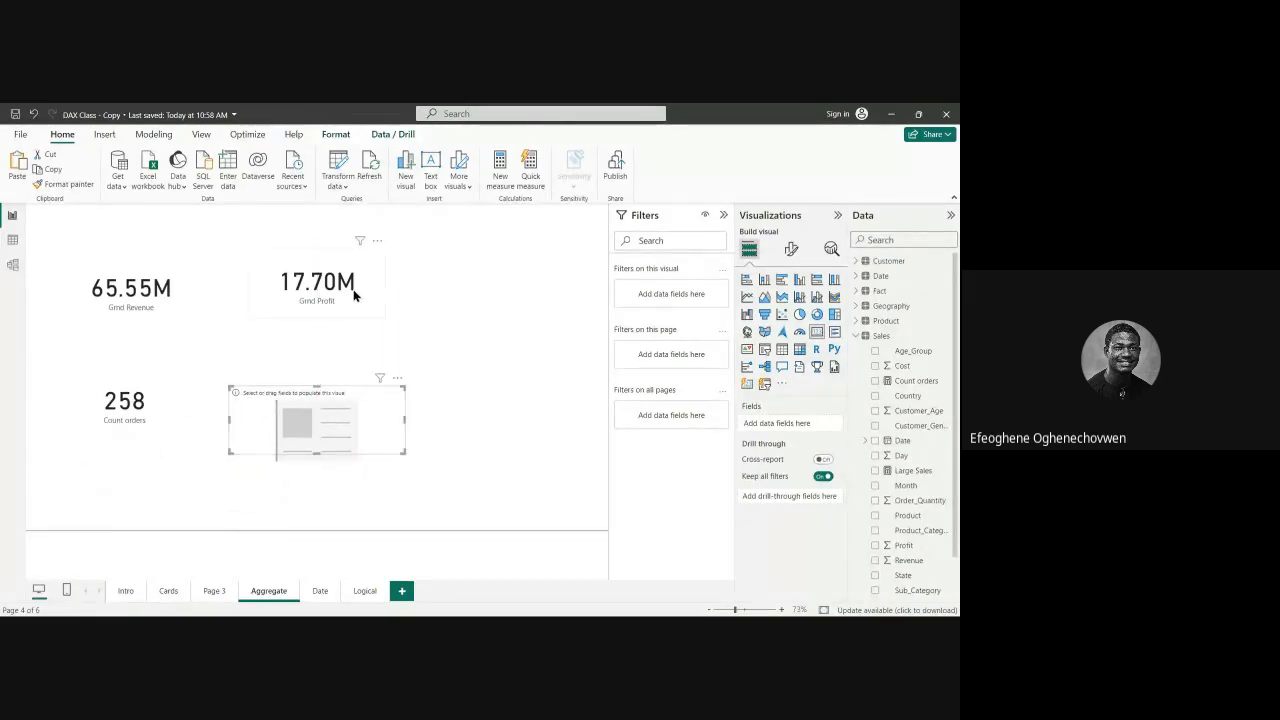
pyautogui.moveTo(353, 291); pyautogui.dragTo(353, 305)
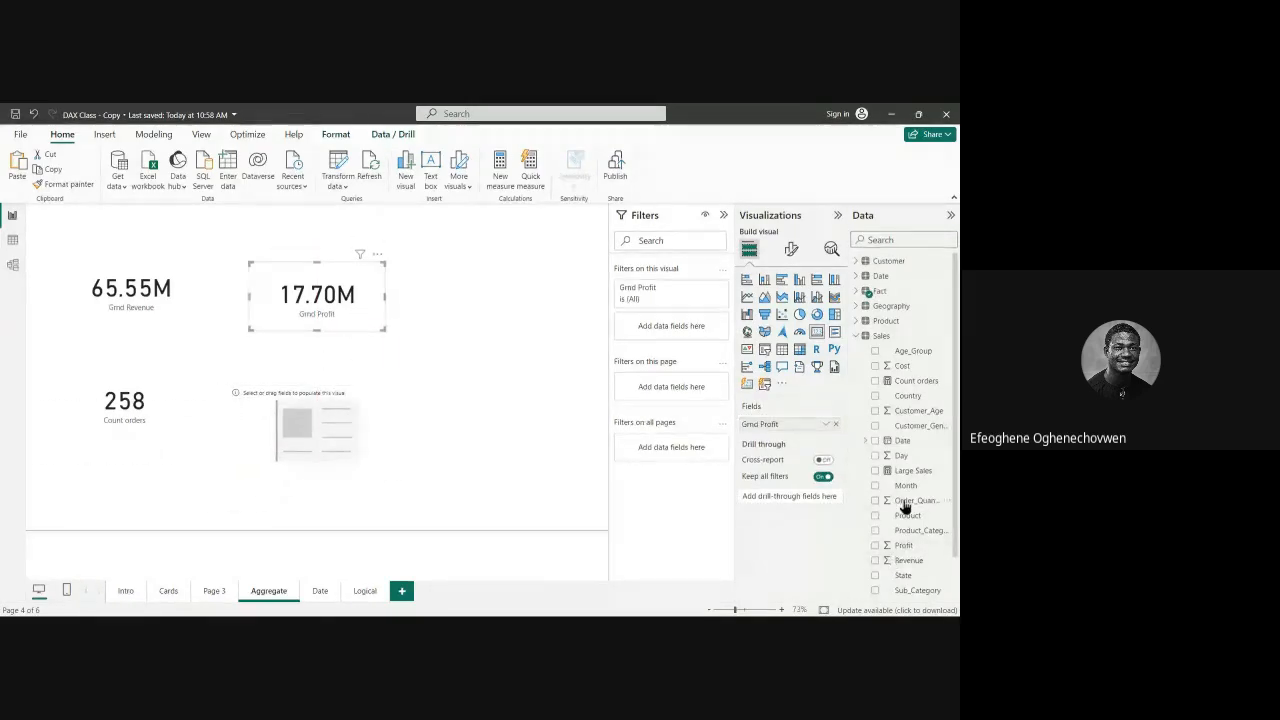
# Step: Show the Large Sales measure in the empty card, widen the card slightly and move it up a little
pyautogui.moveTo(912, 470); pyautogui.dragTo(321, 430)
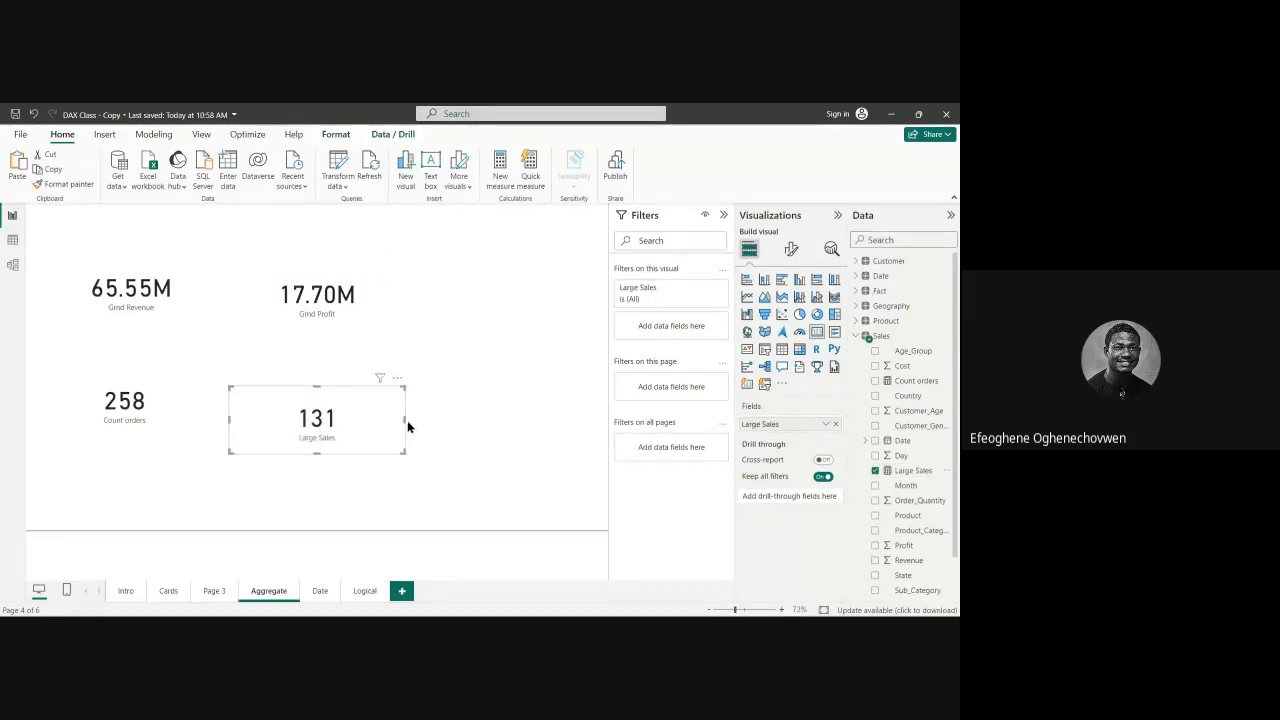
pyautogui.moveTo(404, 419); pyautogui.dragTo(425, 419)
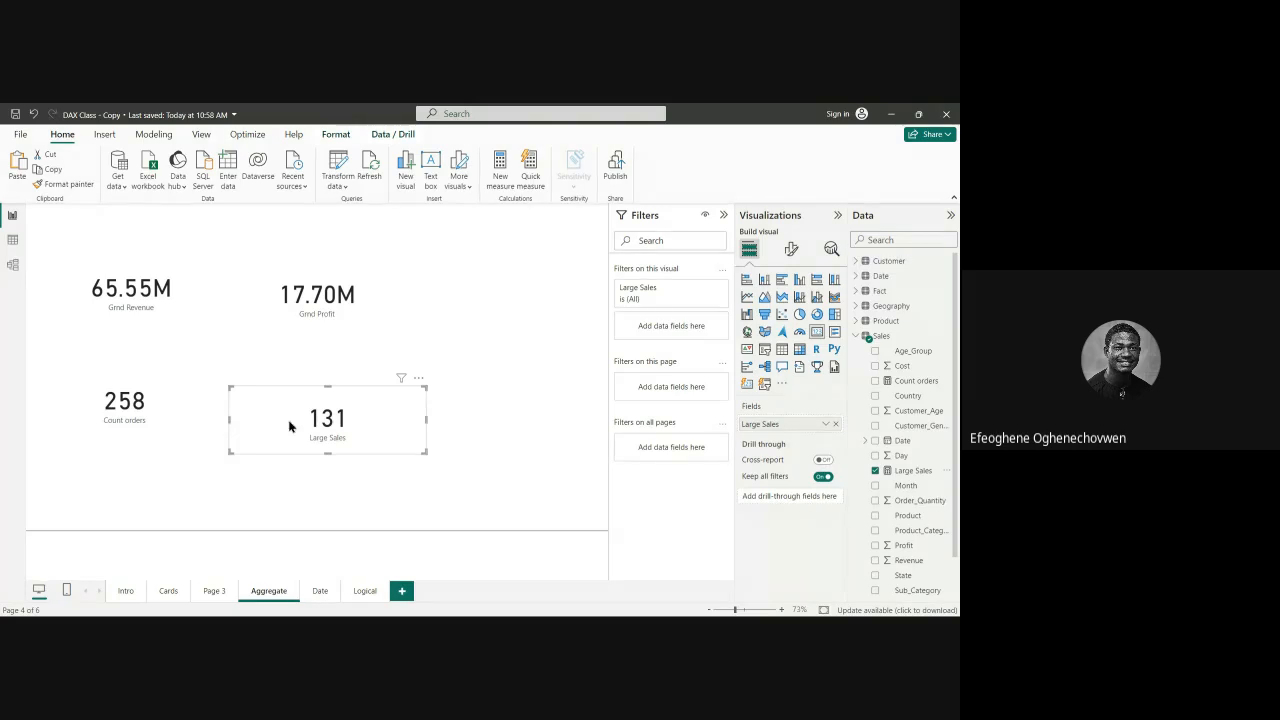
pyautogui.moveTo(417, 434); pyautogui.dragTo(414, 423)
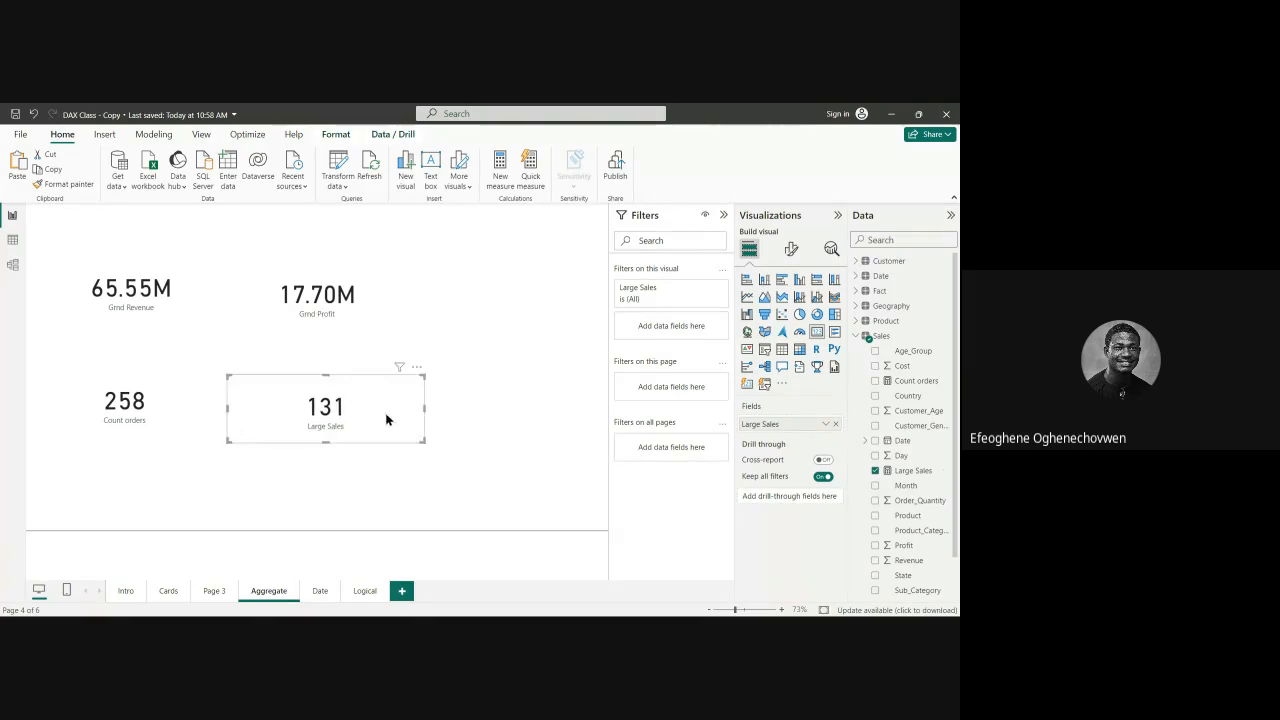
# Step: Compare the Large Sales card with its measure formula and examine the Product and Order_Quantity columns of the Sales table
pyautogui.click(13, 241)
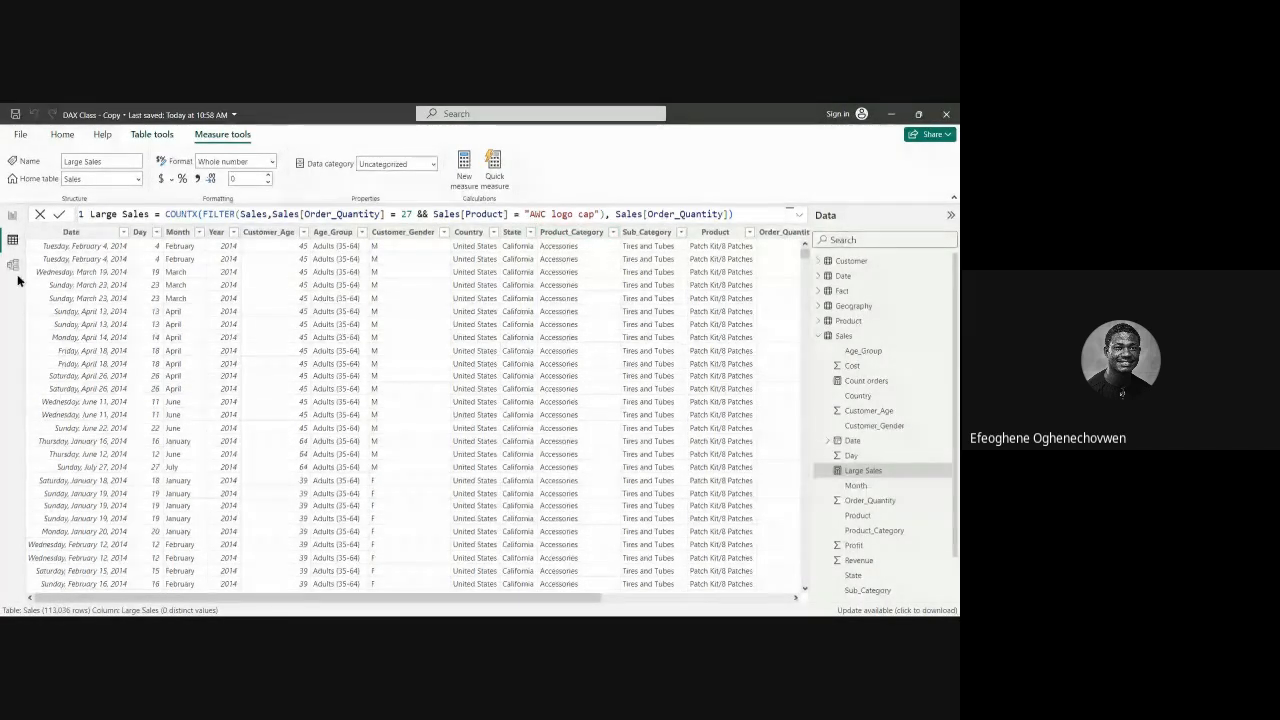
pyautogui.click(12, 215)
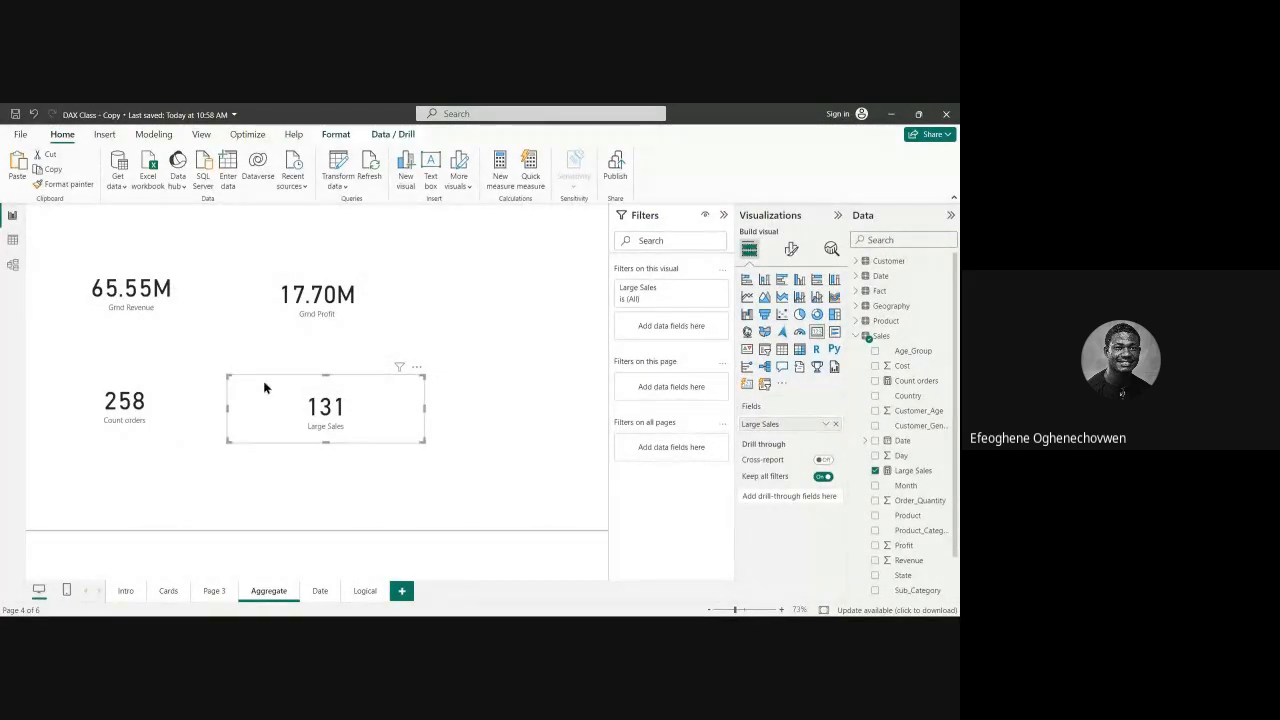
pyautogui.click(13, 250)
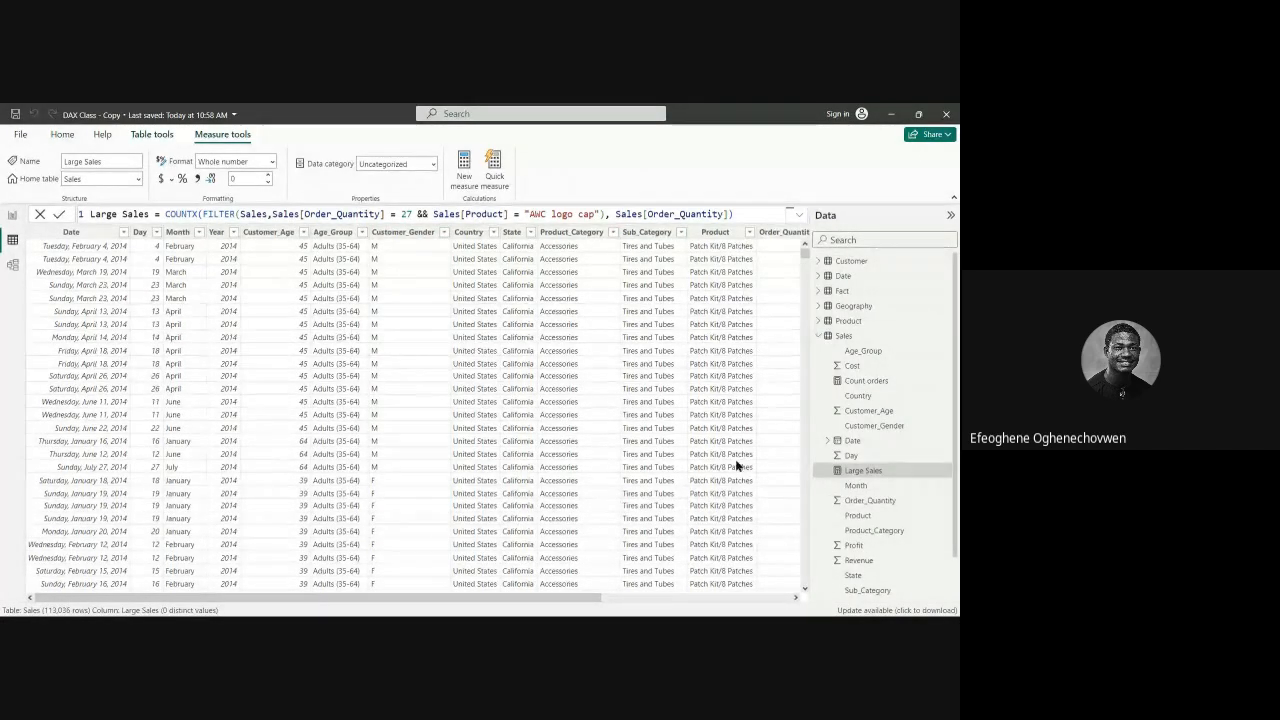
pyautogui.hscroll(2, 550, 600)
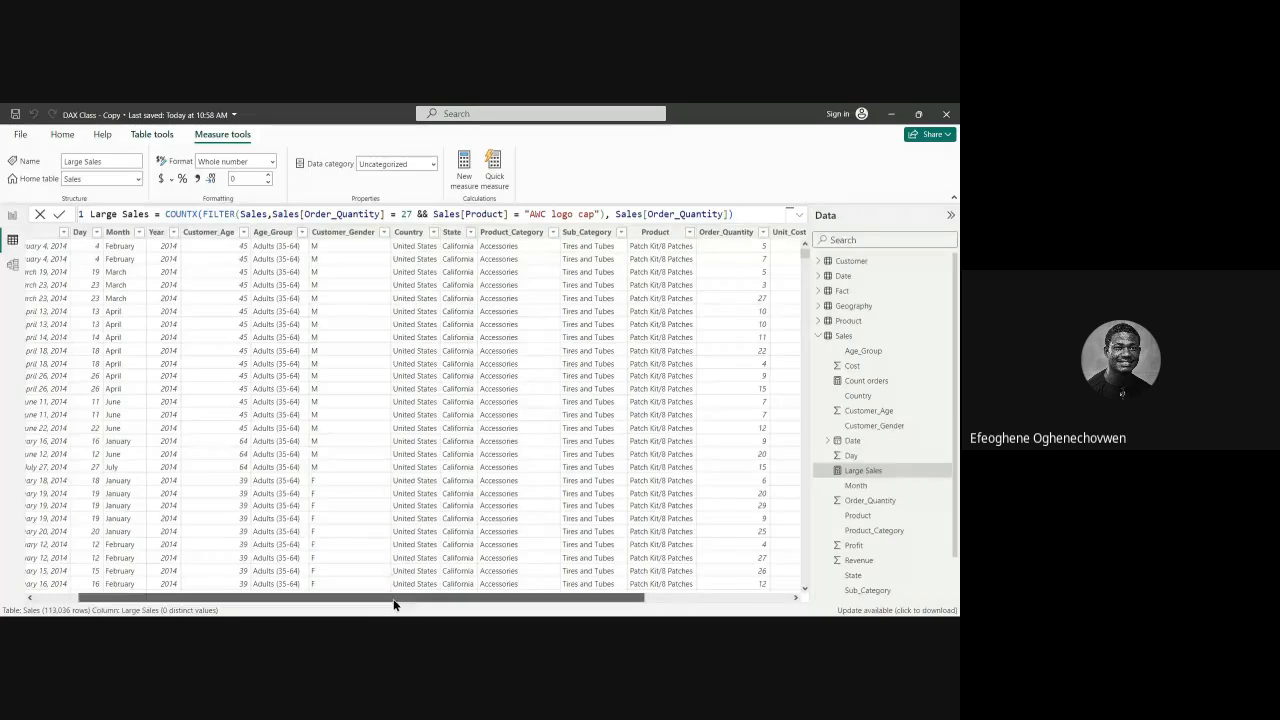
pyautogui.moveTo(394, 600); pyautogui.dragTo(444, 606)
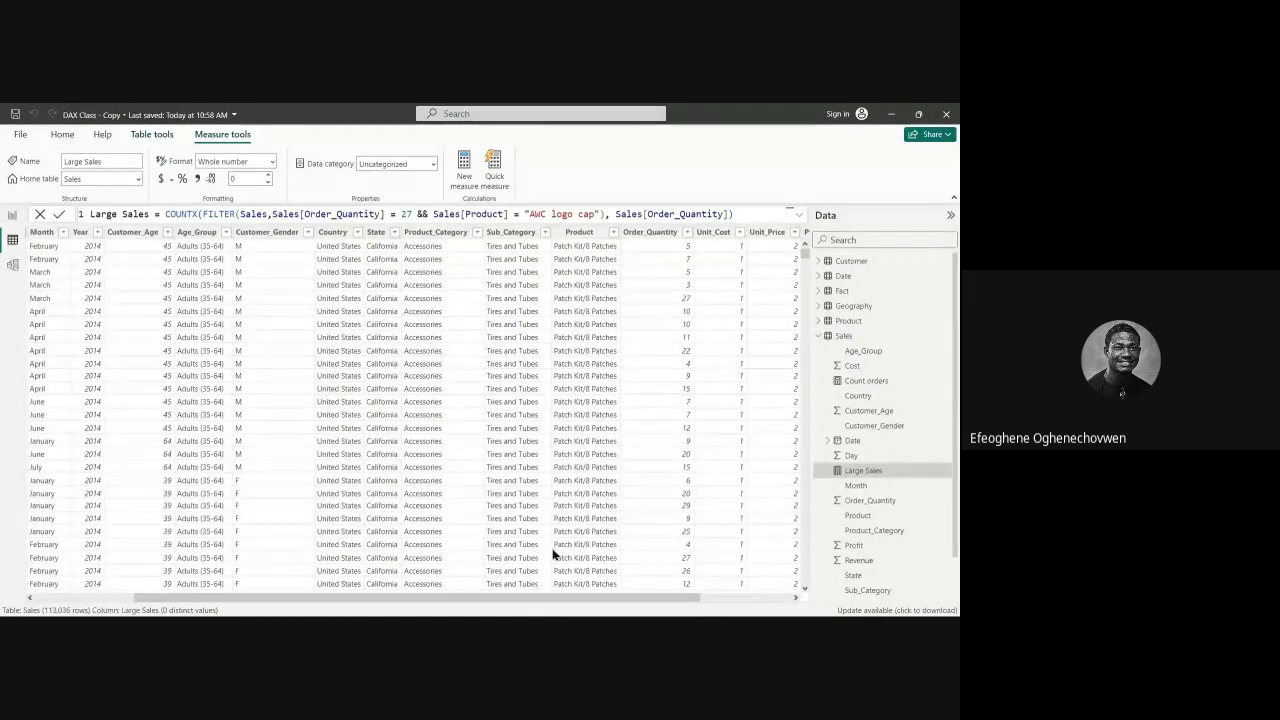
pyautogui.moveTo(523, 600); pyautogui.dragTo(554, 603)
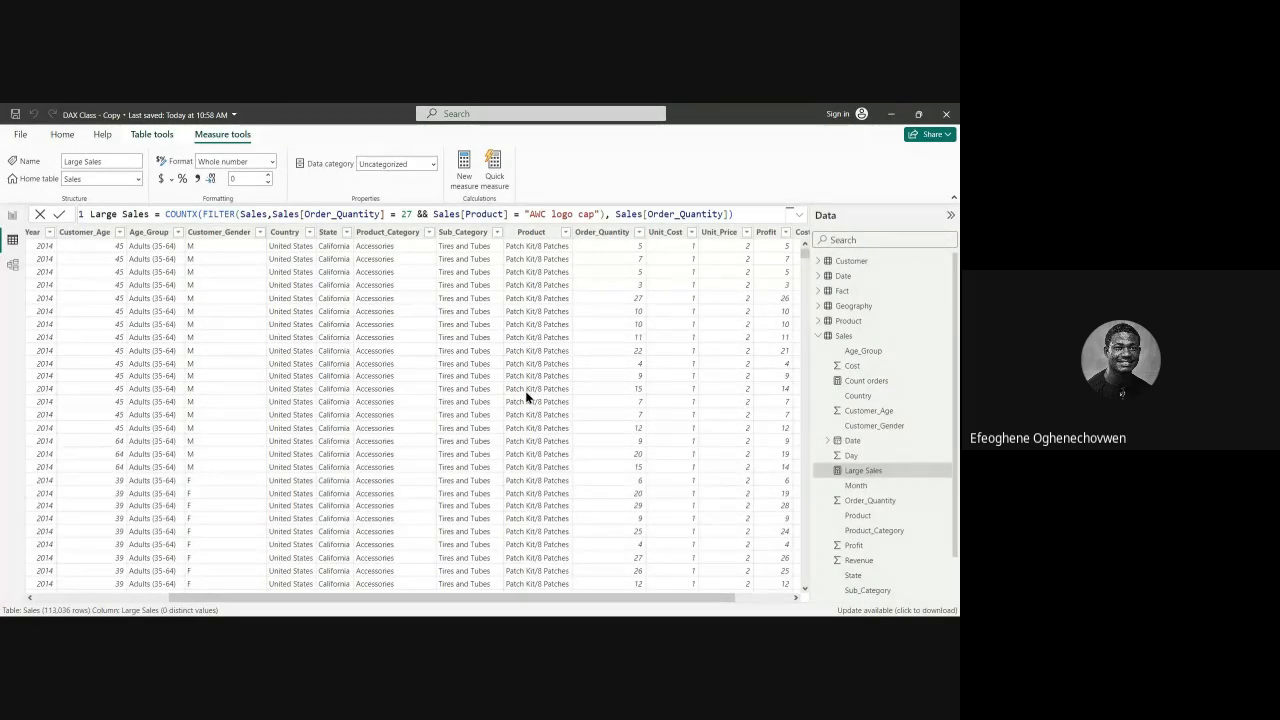
# Step: Inspect the Sales table's columns and the Product_Category filter values without changing them, checking the report cards again
pyautogui.click(845, 340)
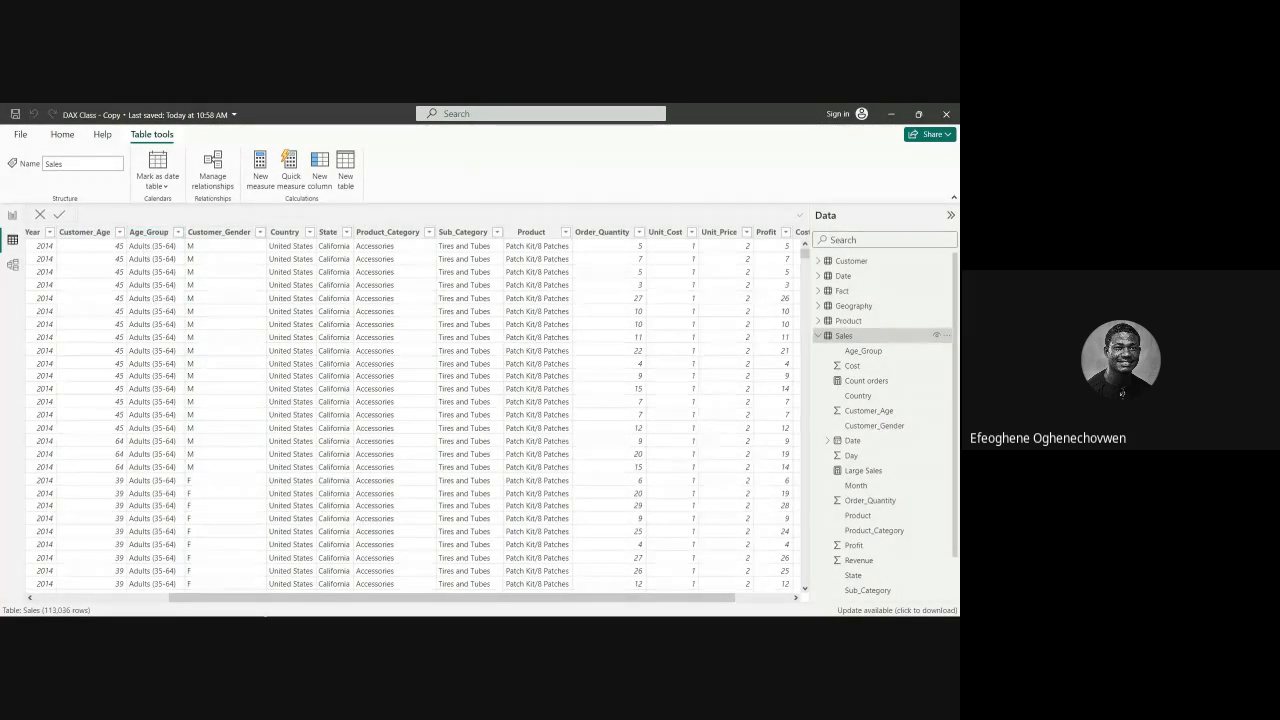
pyautogui.moveTo(267, 605); pyautogui.dragTo(154, 604)
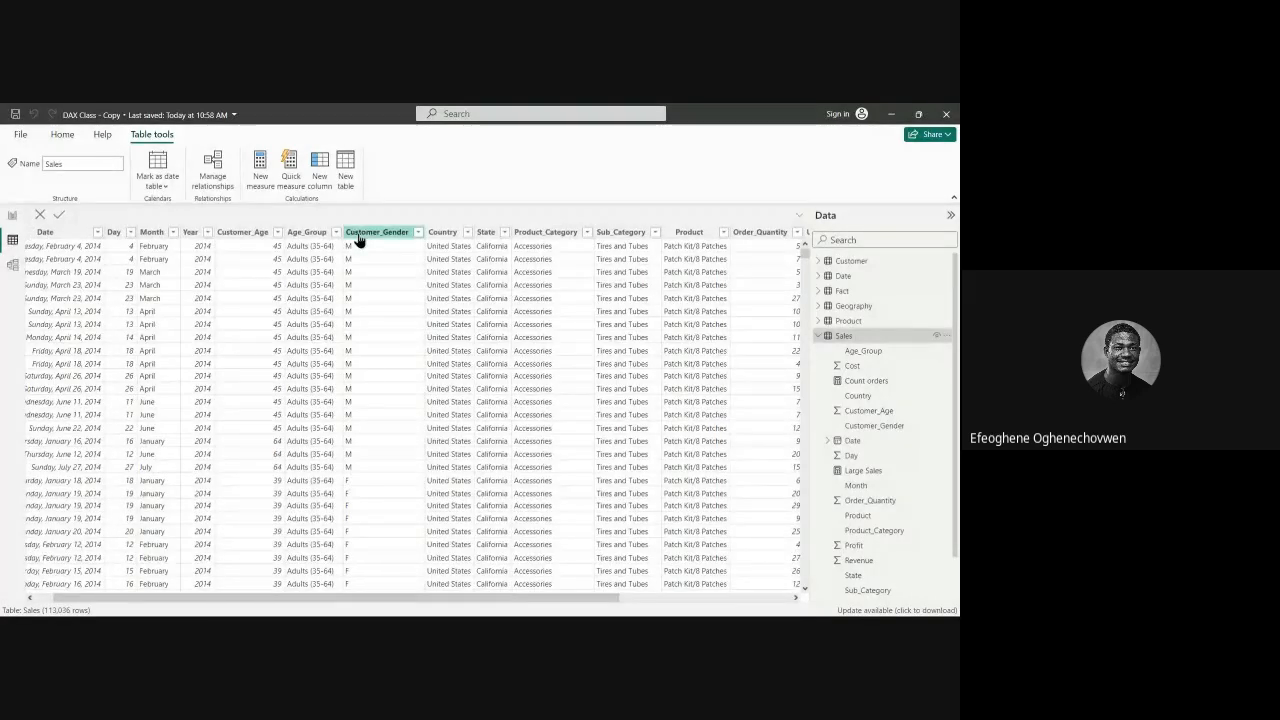
pyautogui.click(586, 233)
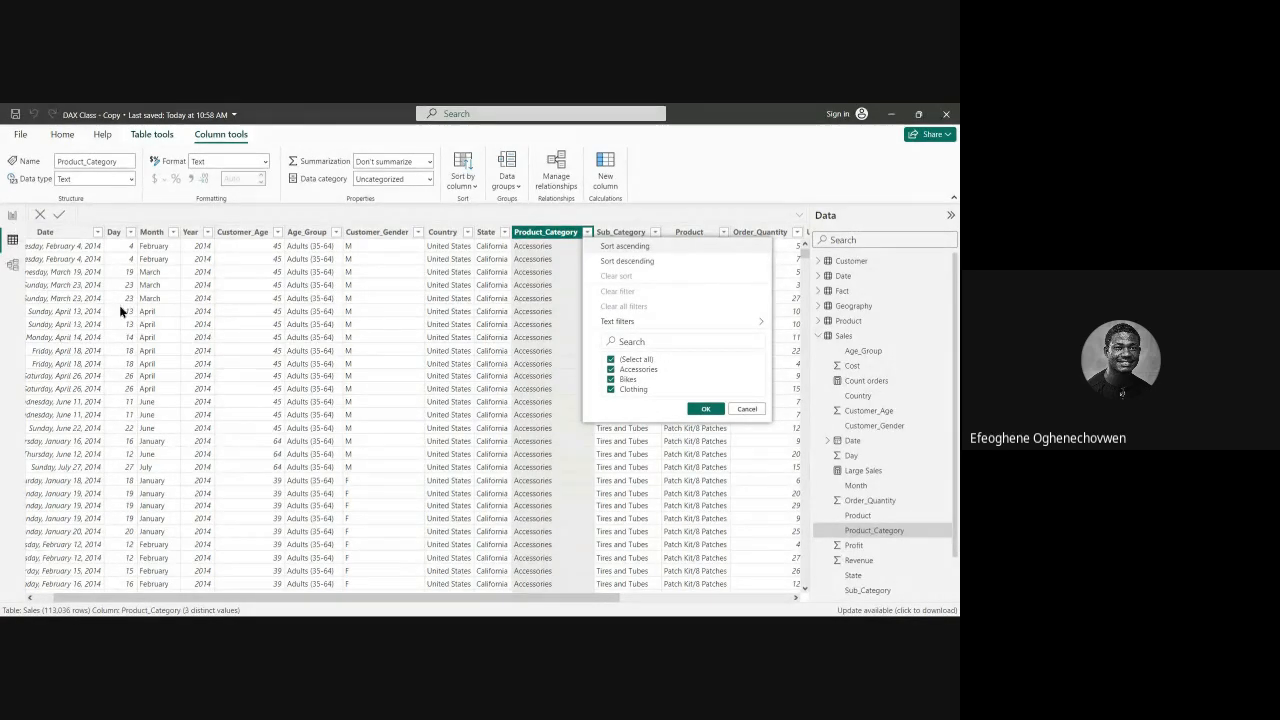
pyautogui.click(705, 409)
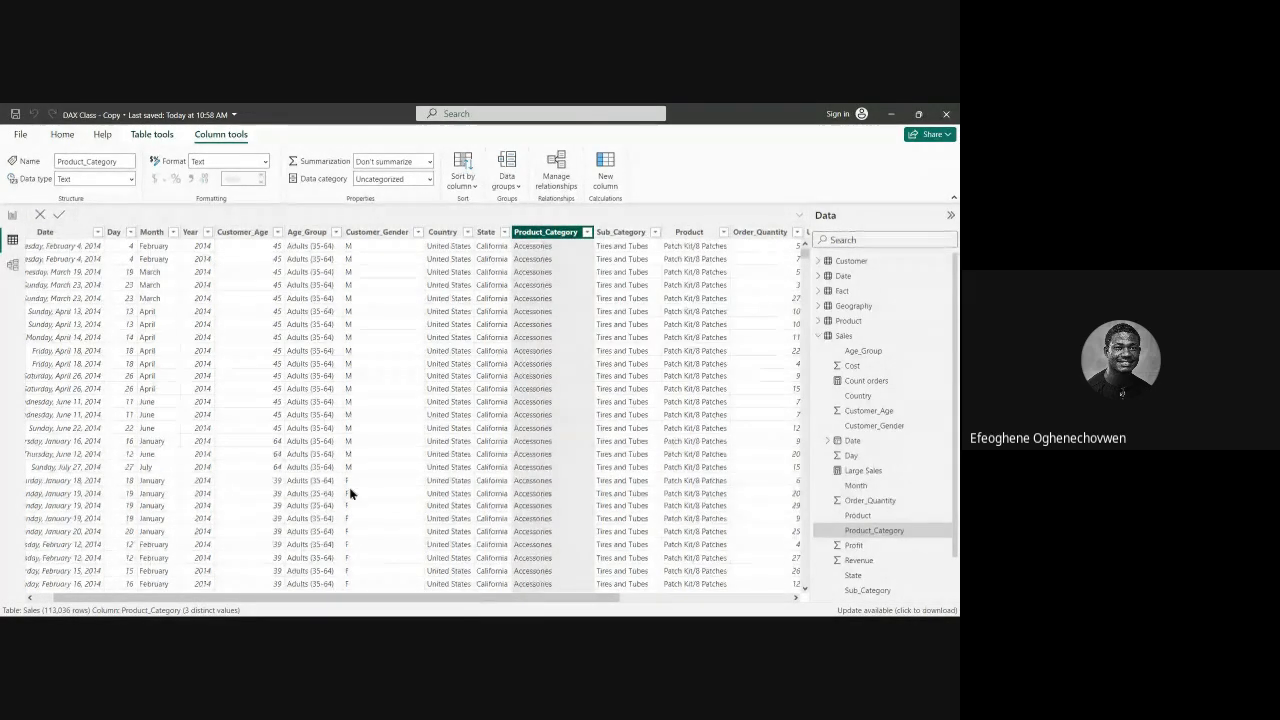
pyautogui.click(12, 218)
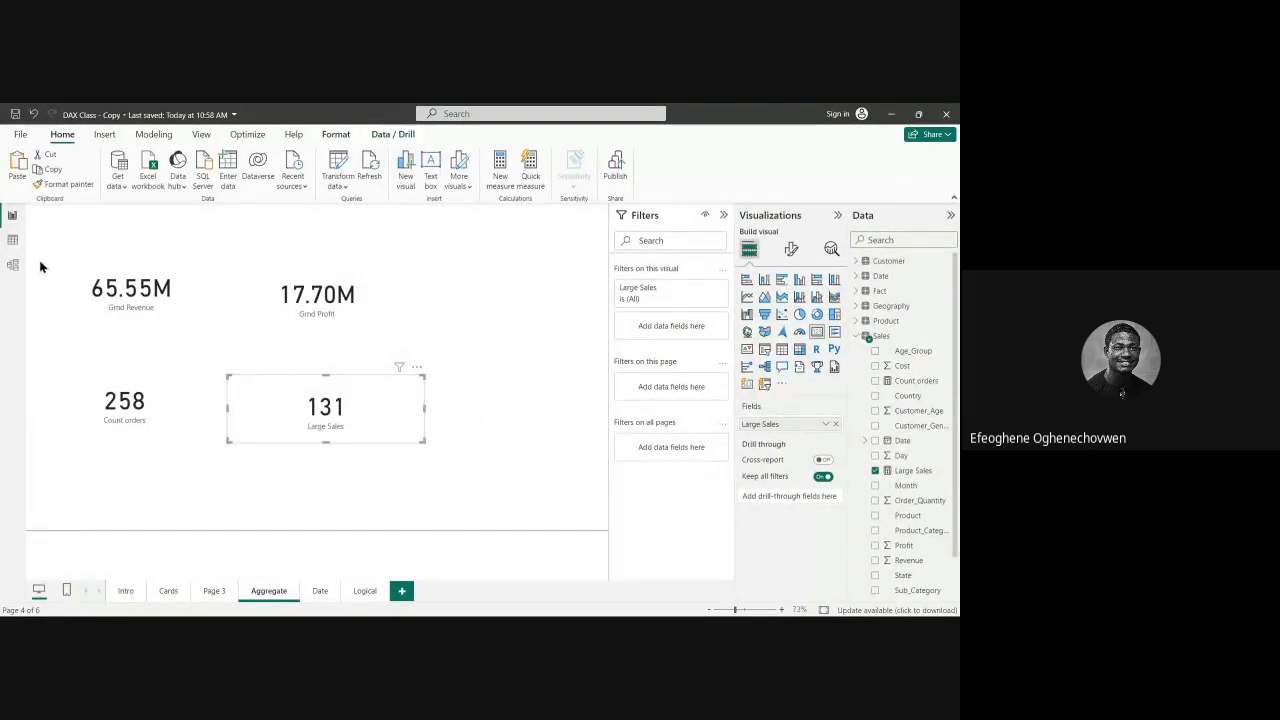
pyautogui.click(12, 240)
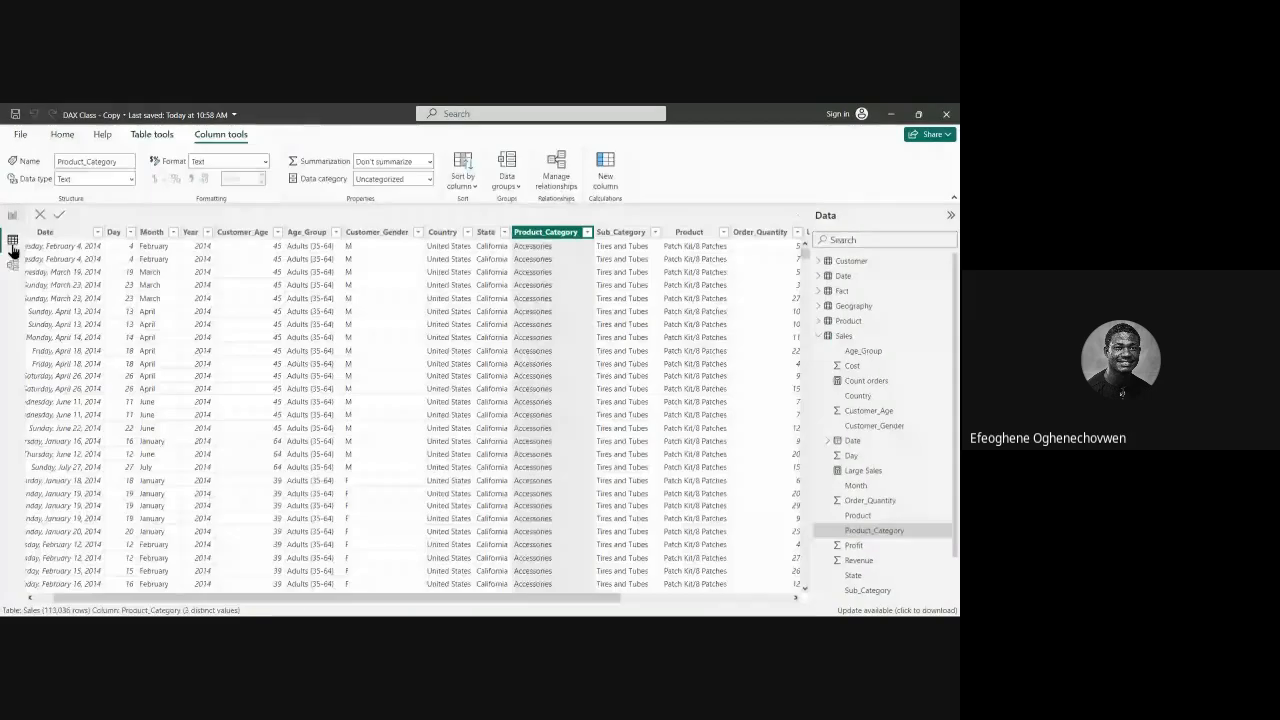
# Step: In the Large Sales measure's FILTER condition, replace the Order_Quantity column with Sales[Customer_Age]
pyautogui.click(845, 336)
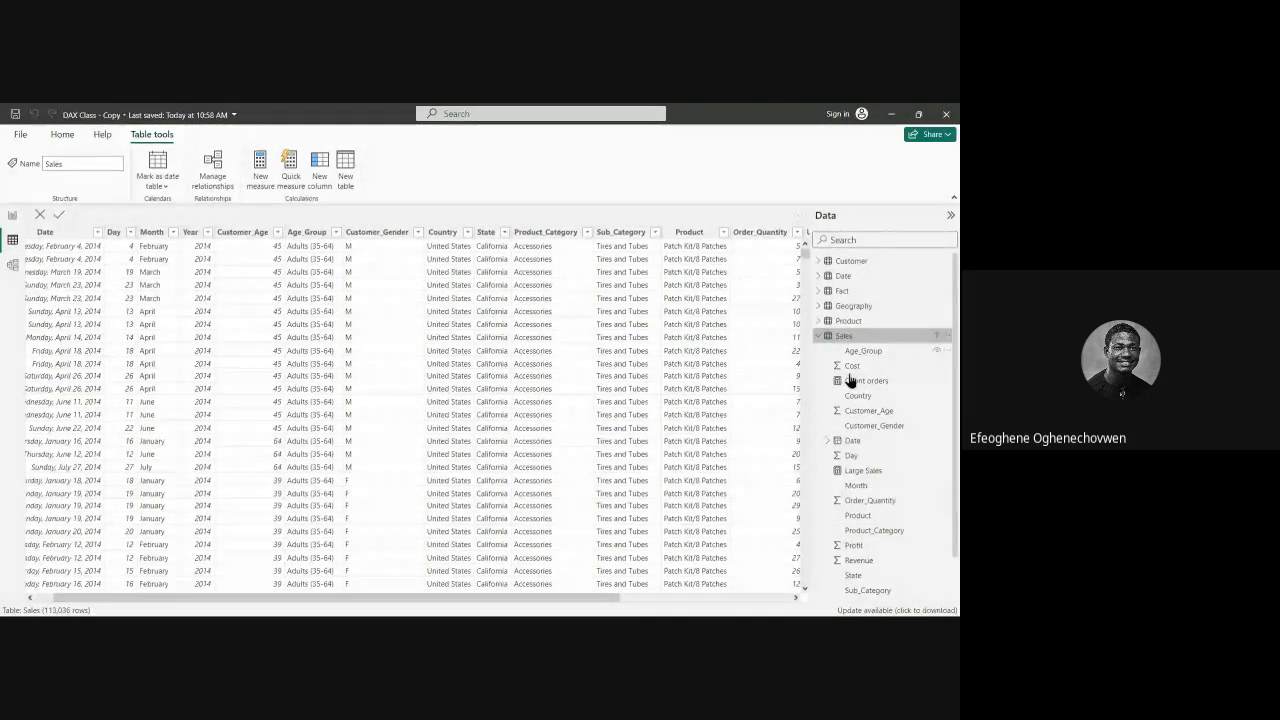
pyautogui.doubleClick(863, 471)
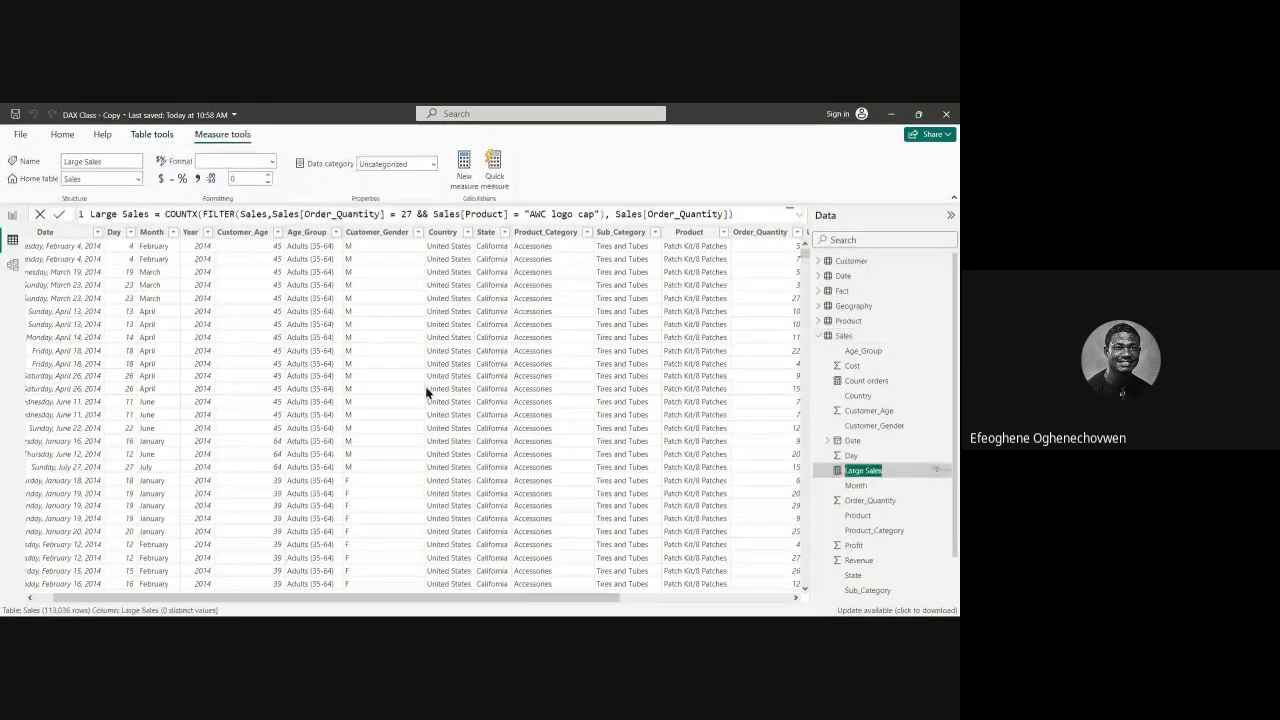
pyautogui.click(380, 214)
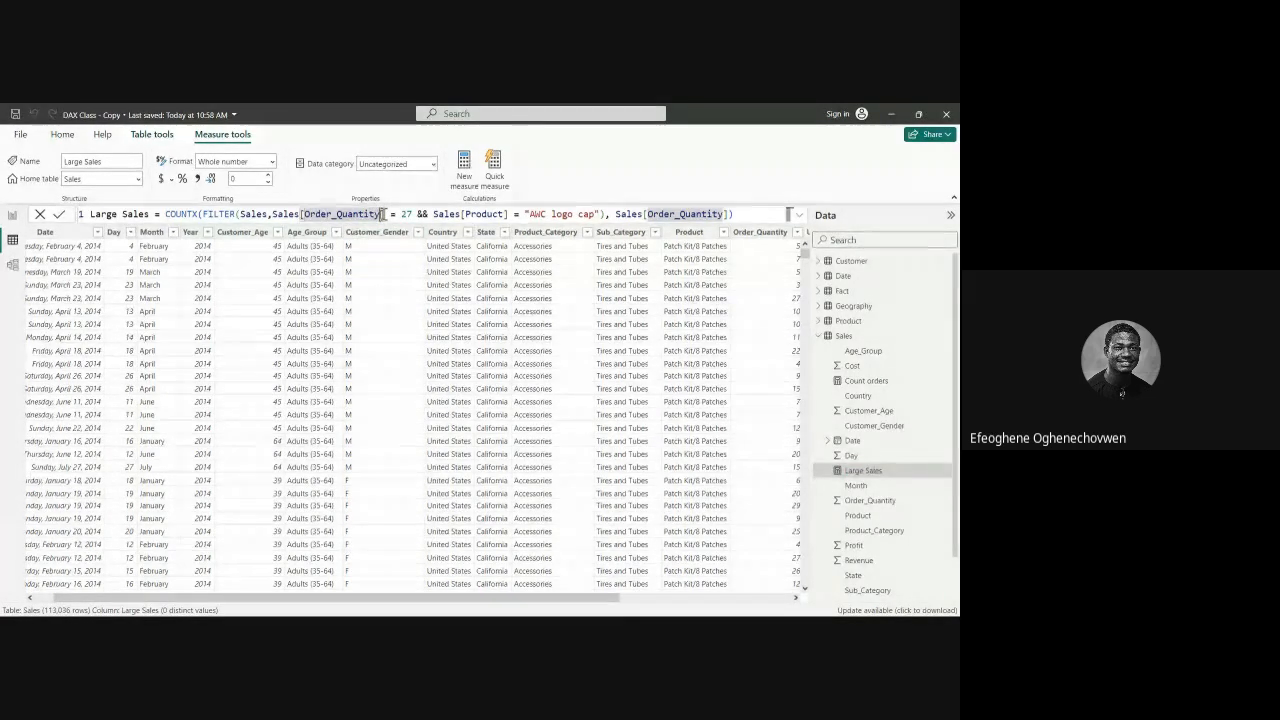
pyautogui.press('BackSpace')
pyautogui.press('BackSpace')
pyautogui.press('BackSpace')
pyautogui.press('BackSpace')
pyautogui.press('BackSpace')
pyautogui.press('BackSpace')
pyautogui.press('BackSpace')
pyautogui.press('BackSpace')
pyautogui.press('BackSpace')
pyautogui.press('BackSpace')
pyautogui.press('BackSpace')
pyautogui.press('BackSpace')
pyautogui.press('BackSpace')
pyautogui.press('BackSpace')
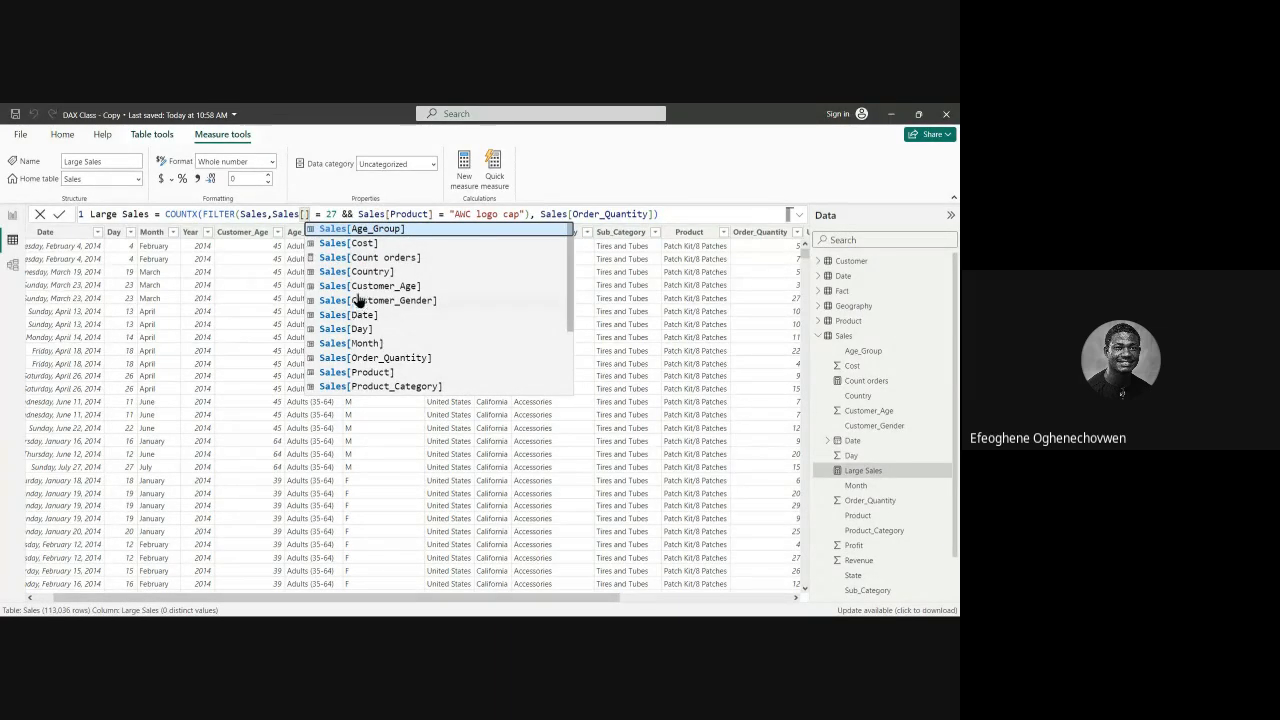
pyautogui.scroll(-3, 367, 351)
pyautogui.scroll(3, 367, 351)
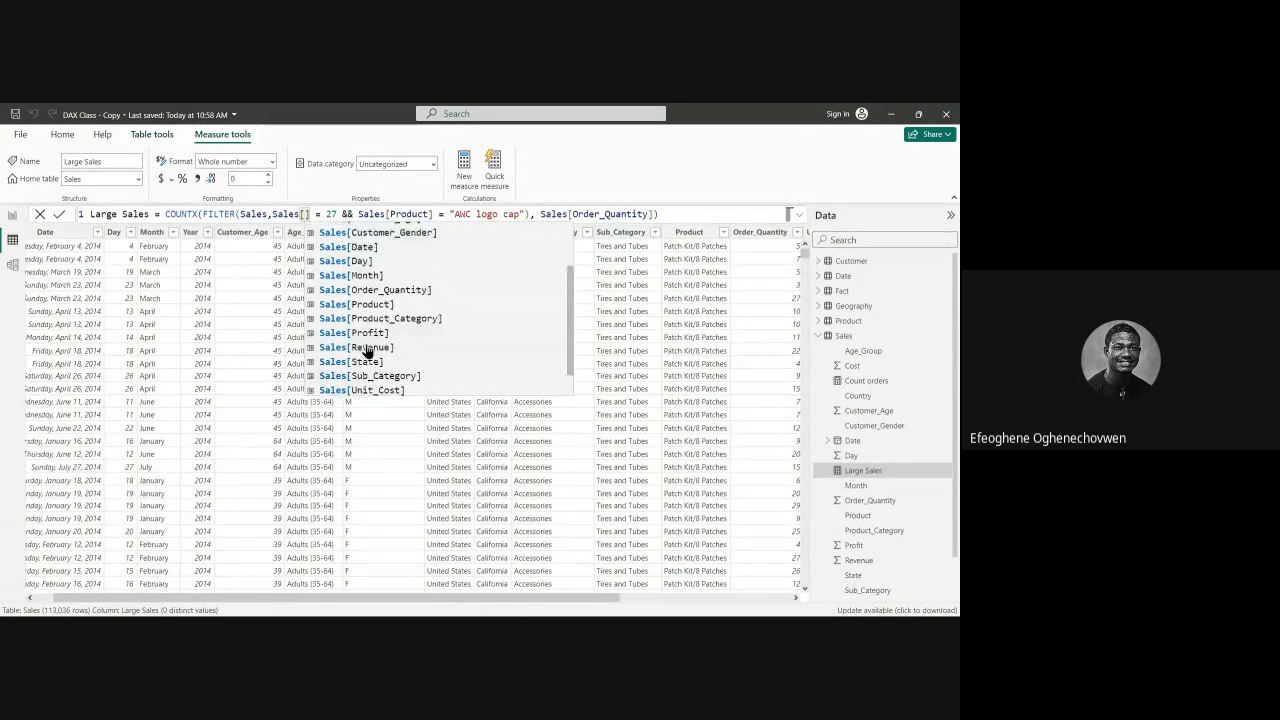
pyautogui.click(372, 287)
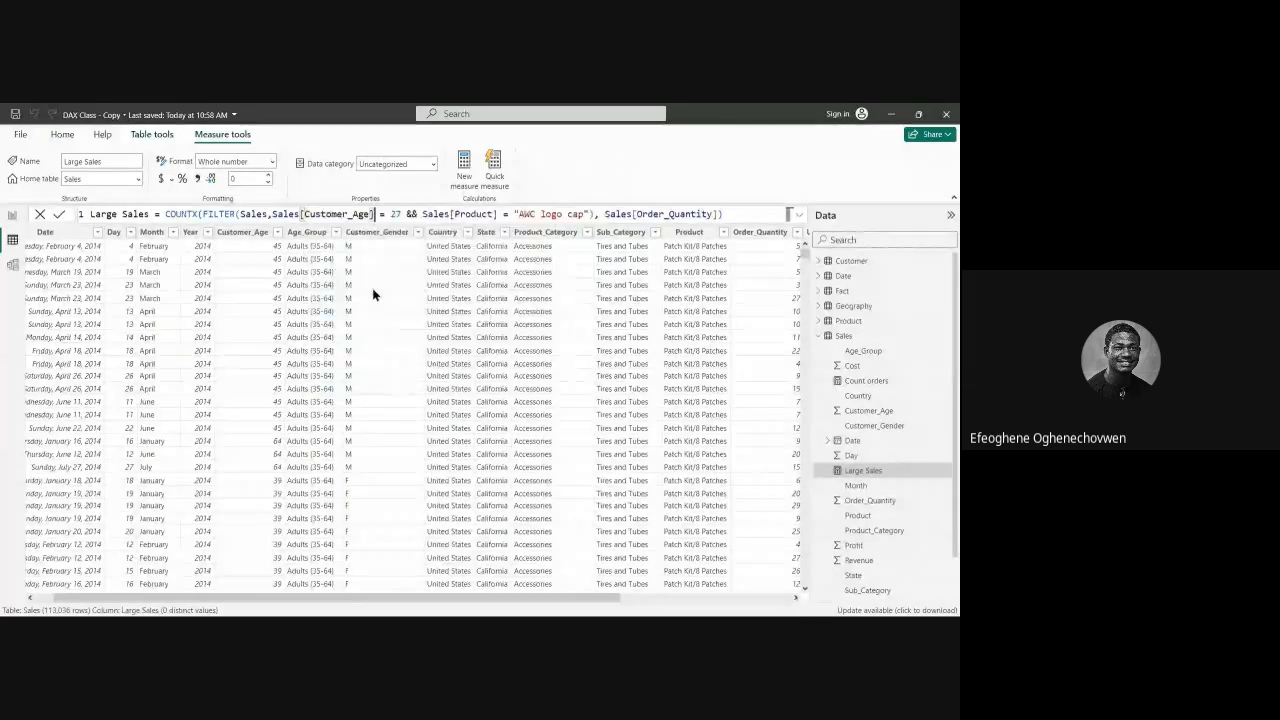
# Step: Set the Customer_Age condition in the Large Sales formula to 20, and shift its card slightly up and toward Count orders on the report page
pyautogui.doubleClick(397, 215)
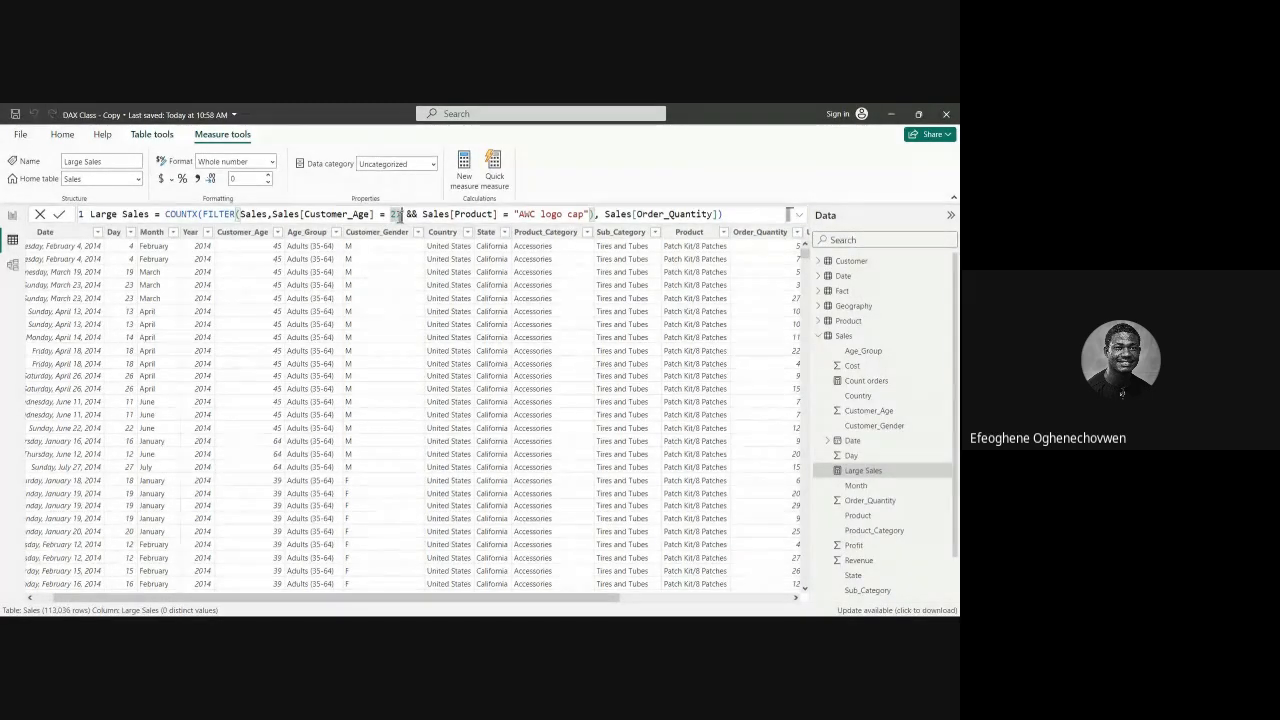
pyautogui.press('BackSpace')
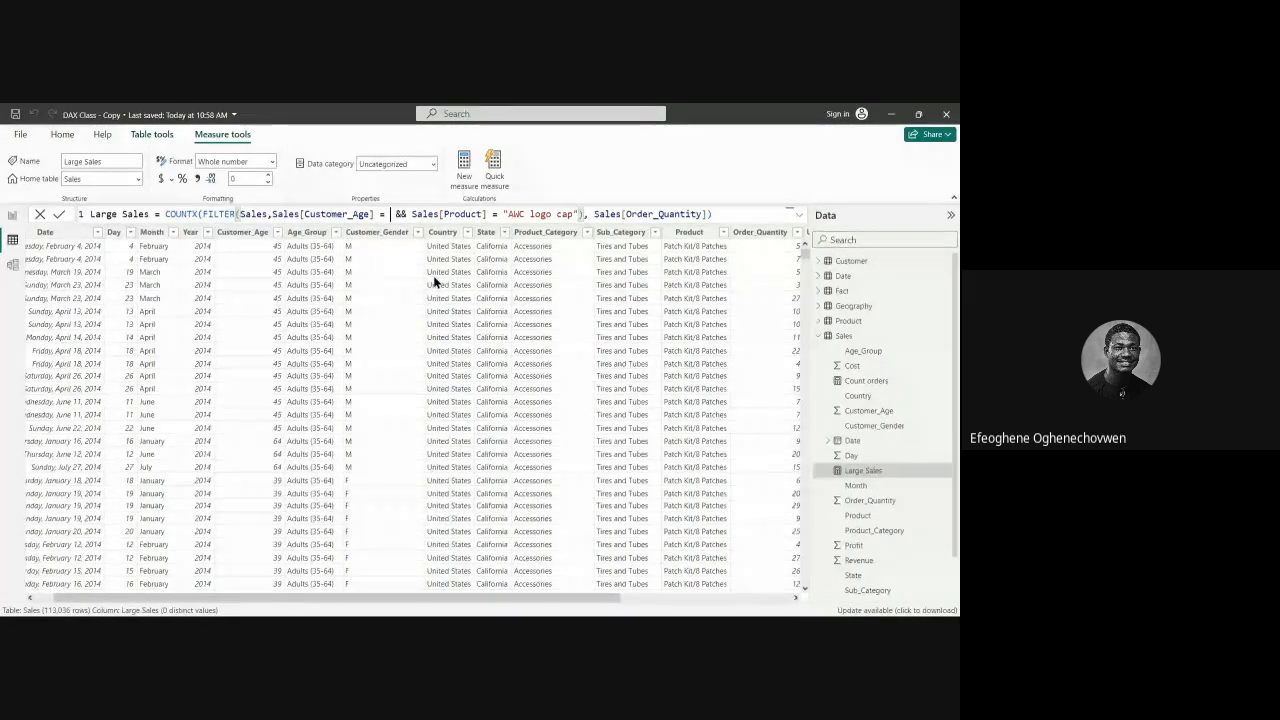
pyautogui.write('20')
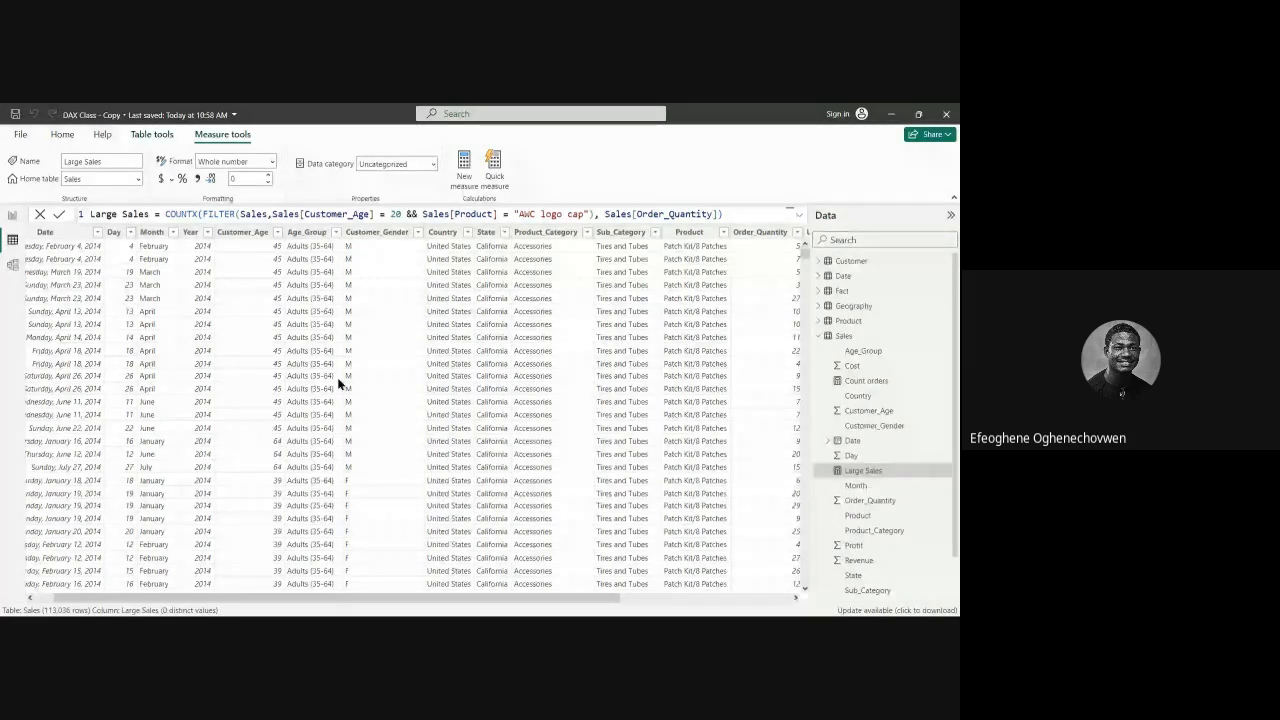
pyautogui.click(11, 222)
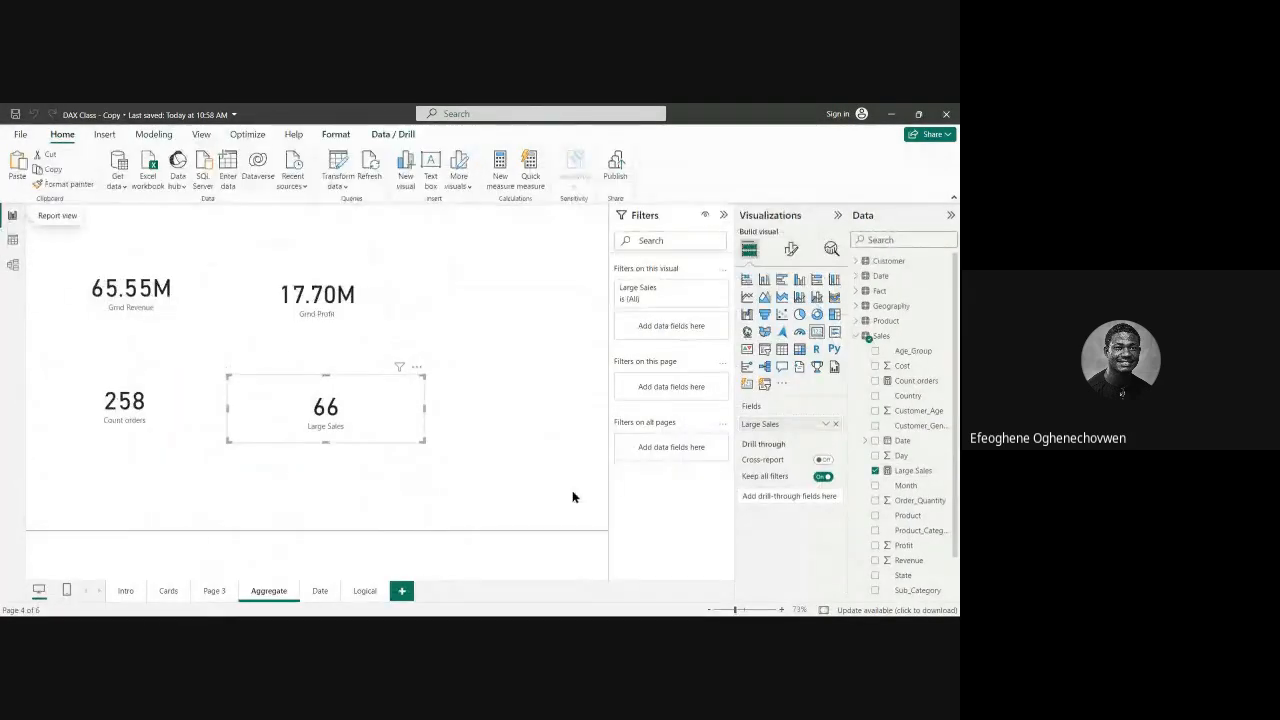
pyautogui.moveTo(375, 419)
pyautogui.mouseDown()
pyautogui.moveTo(363, 404)
pyautogui.moveTo(354, 424)
pyautogui.mouseUp()
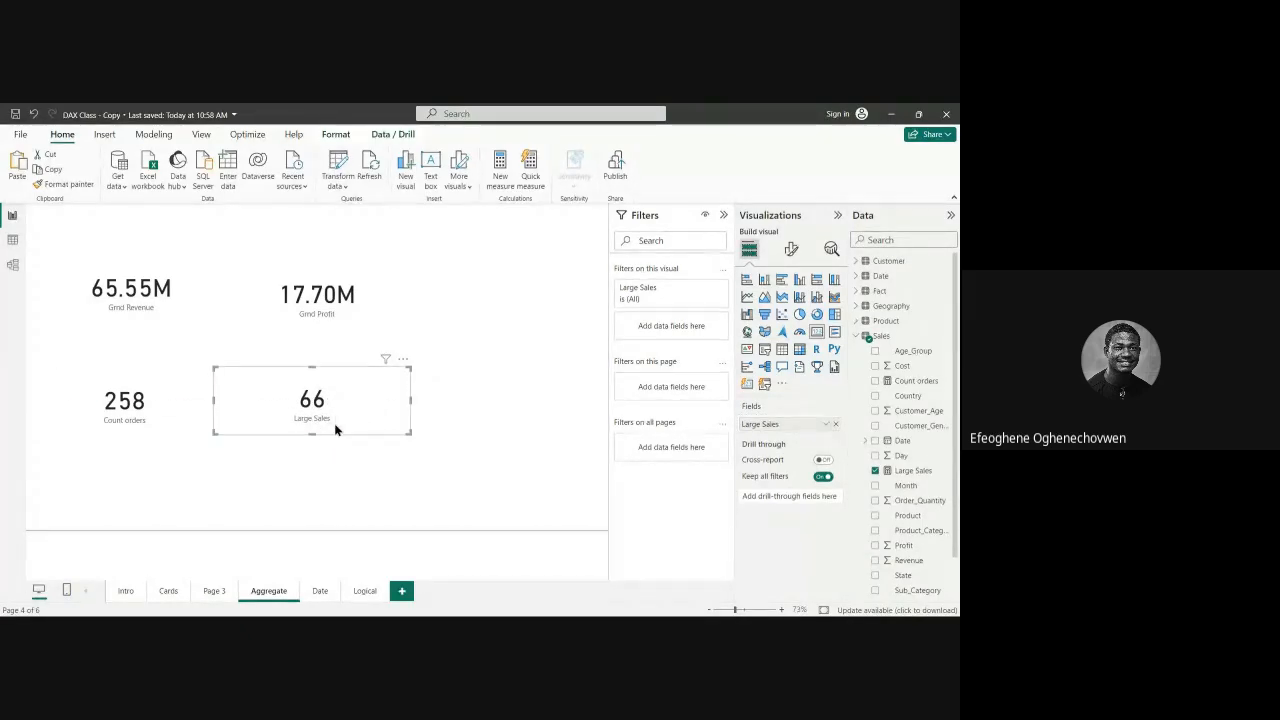
# Step: Reopen the table data and examine the "AWC logo cap" product condition in the Large Sales formula
pyautogui.click(13, 241)
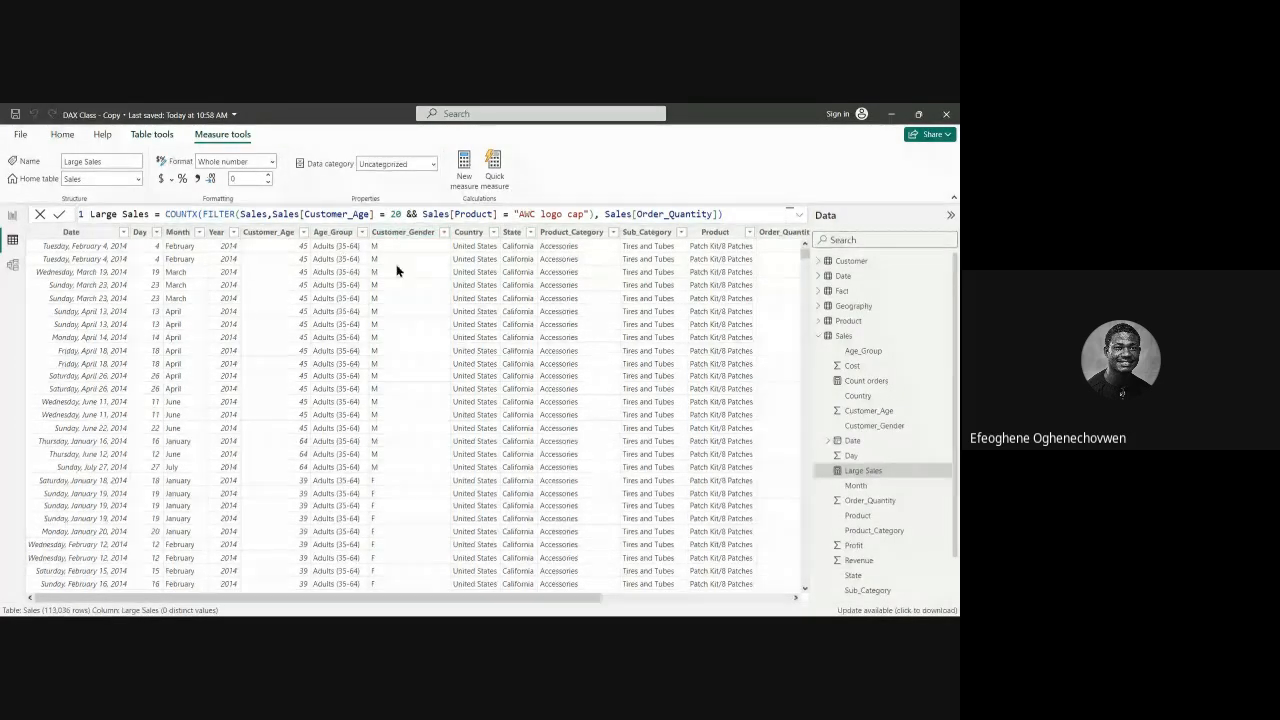
pyautogui.click(510, 214)
pyautogui.moveTo(514, 214); pyautogui.dragTo(604, 230)
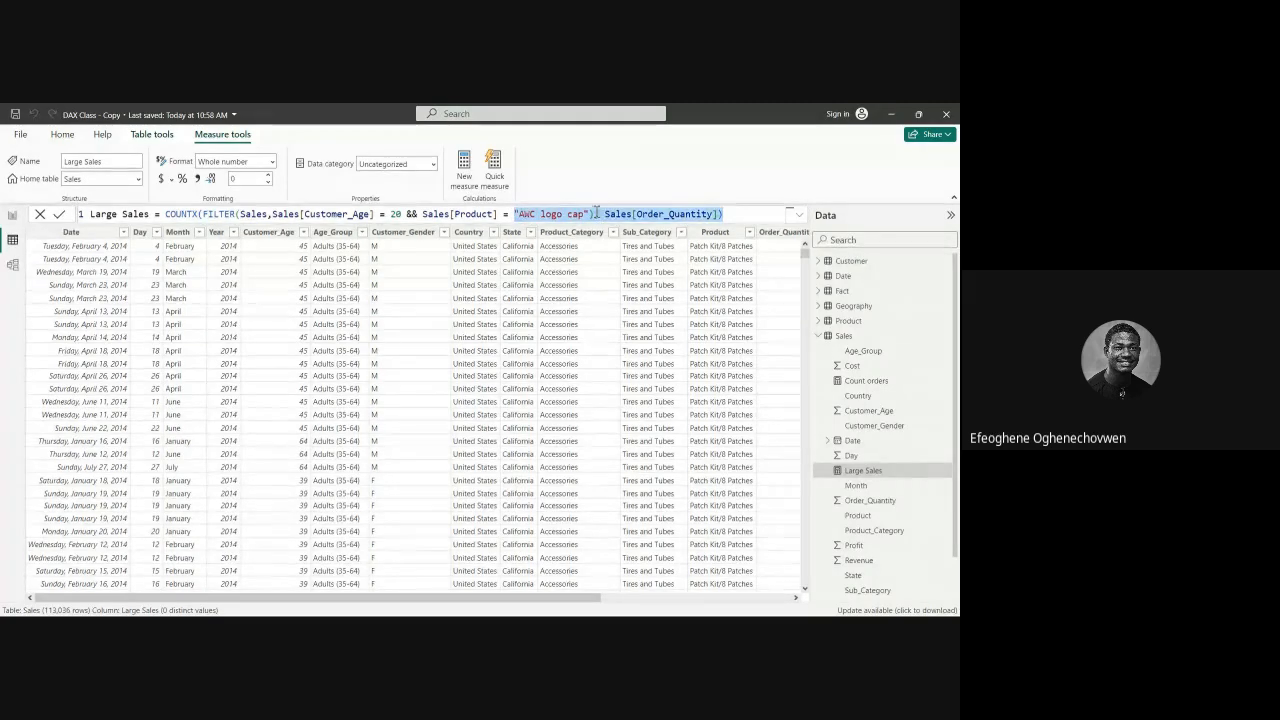
pyautogui.click(597, 214)
pyautogui.moveTo(512, 214); pyautogui.dragTo(592, 216)
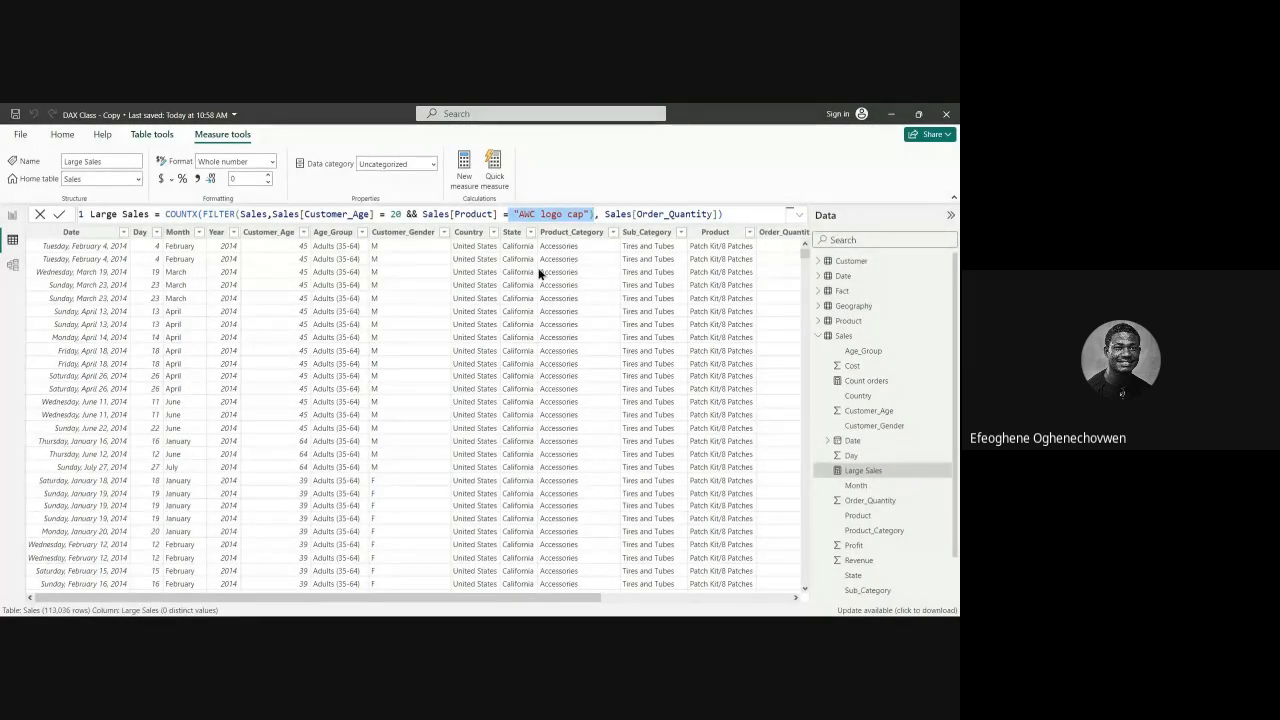
# Step: On the Aggregate report page, reduce the Count orders card's height slightly and move the Large Sales card a little away from it
pyautogui.click(12, 214)
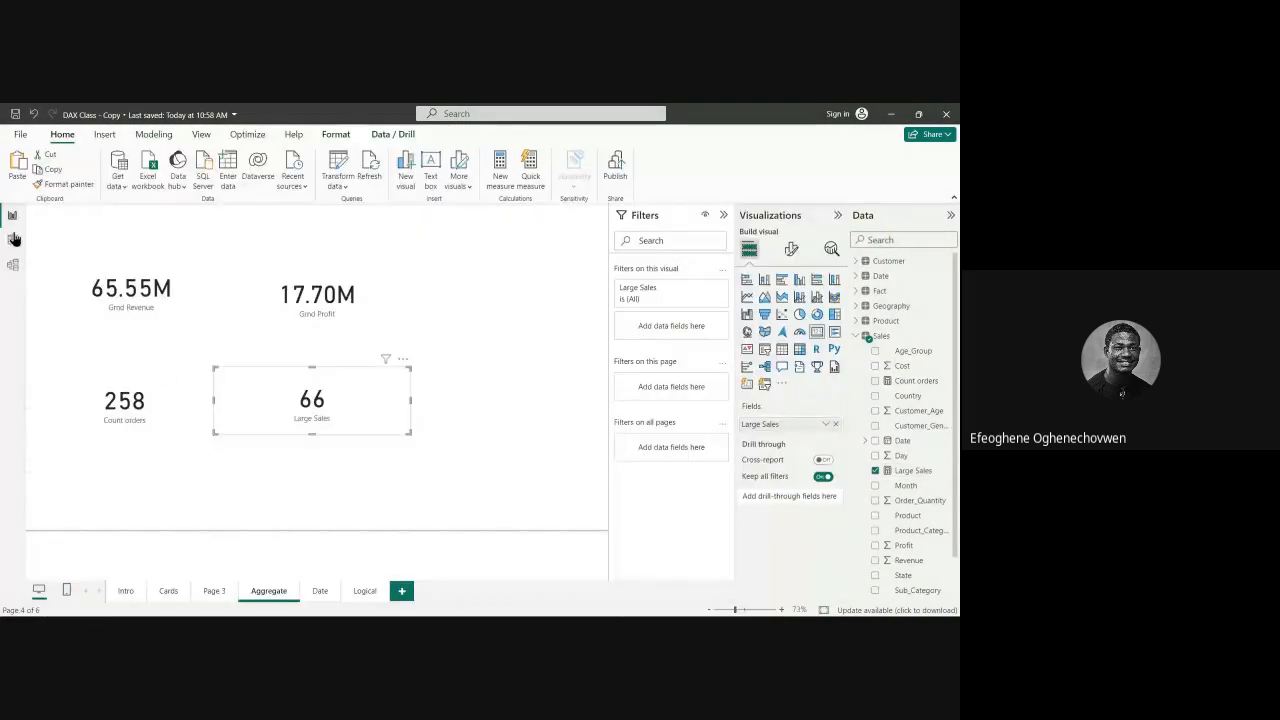
pyautogui.click(179, 392)
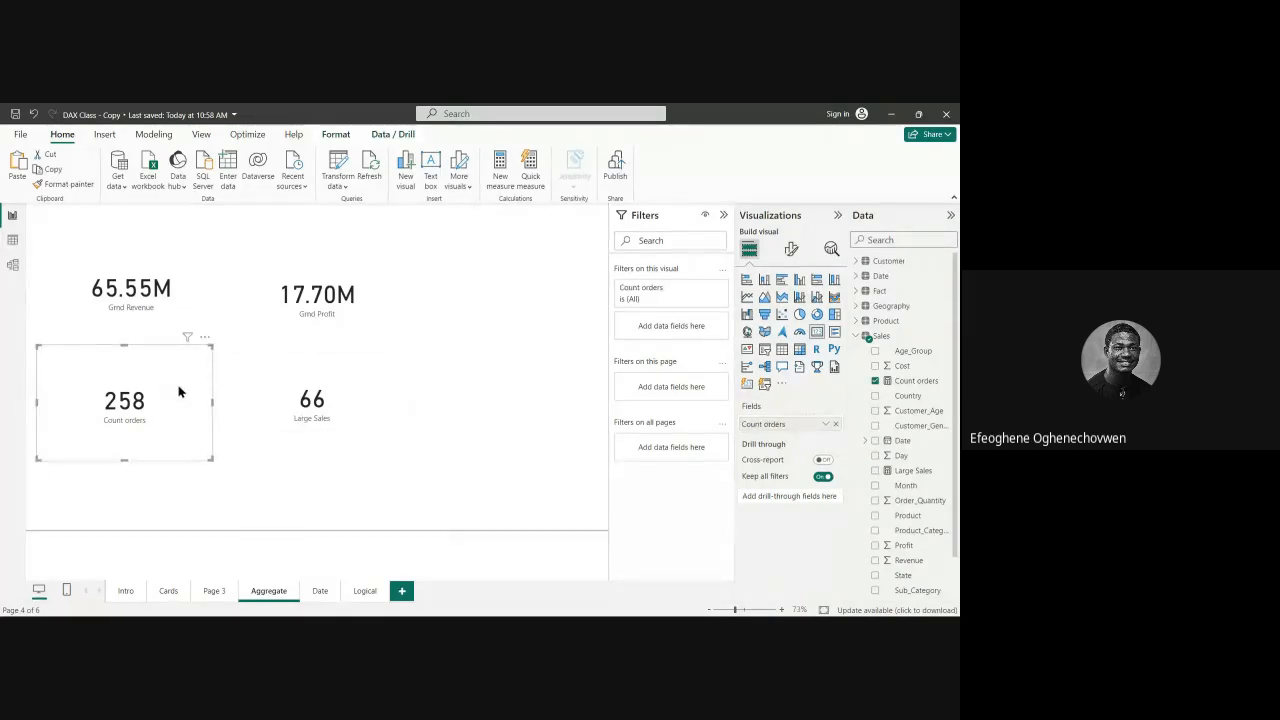
pyautogui.moveTo(124, 460); pyautogui.dragTo(124, 446)
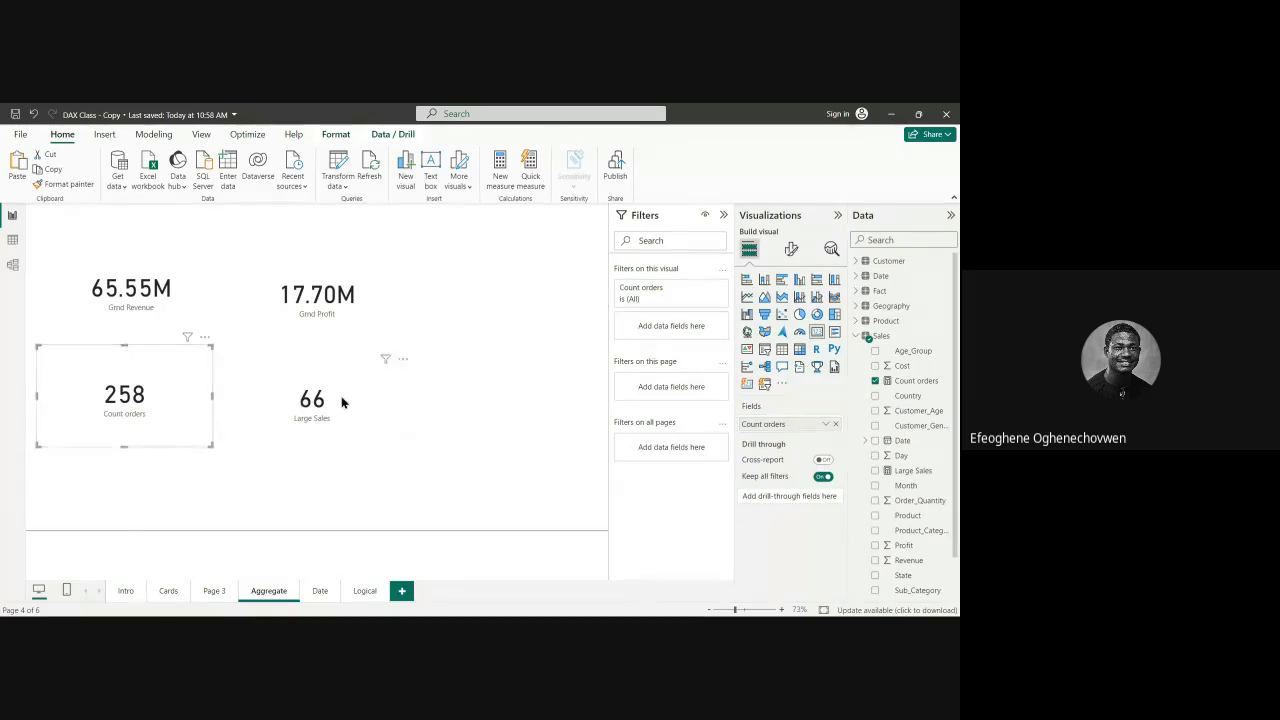
pyautogui.moveTo(342, 396); pyautogui.dragTo(369, 396)
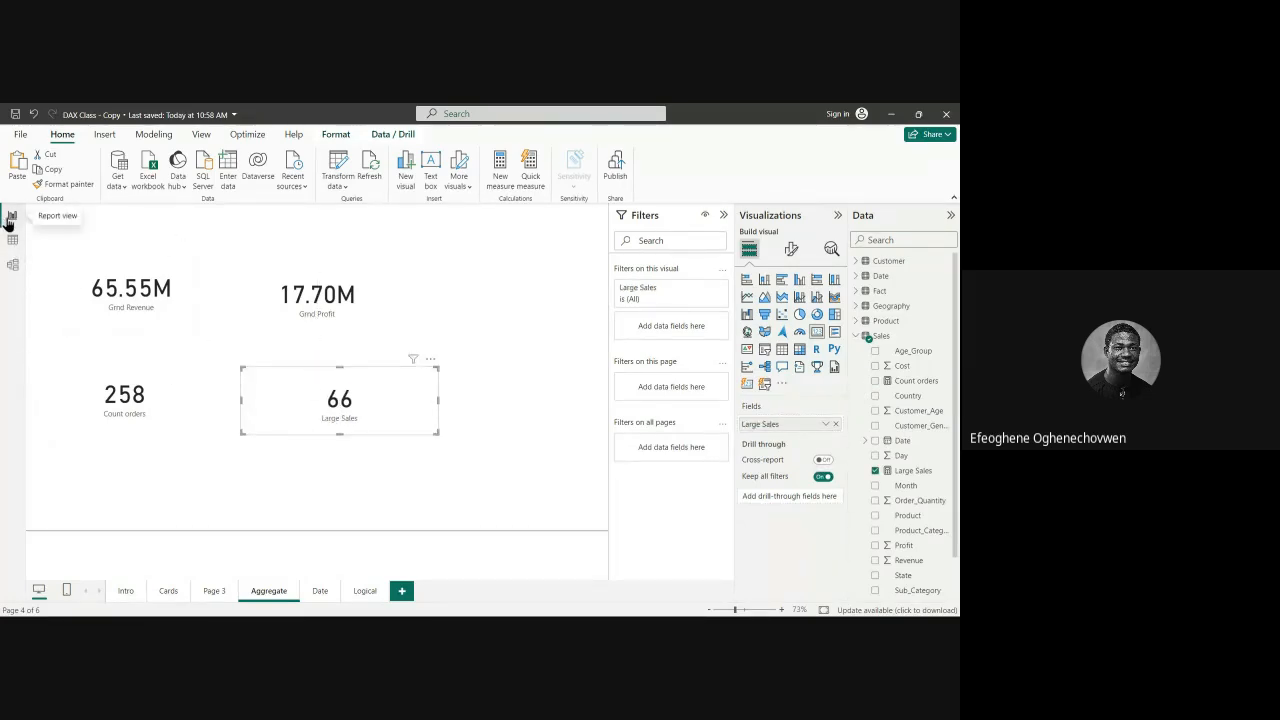
# Step: Examine the full list of Customer_Age filter values in the Sales table without changing the selection
pyautogui.click(11, 243)
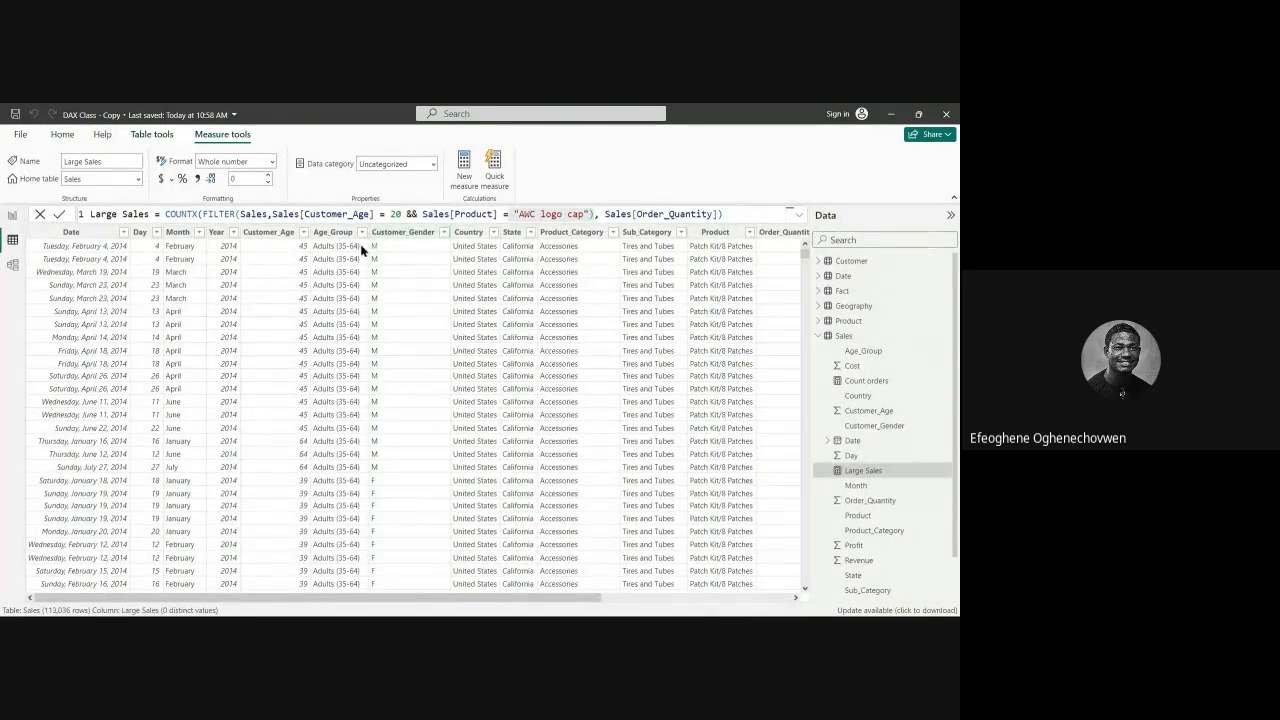
pyautogui.click(819, 336)
pyautogui.click(845, 336)
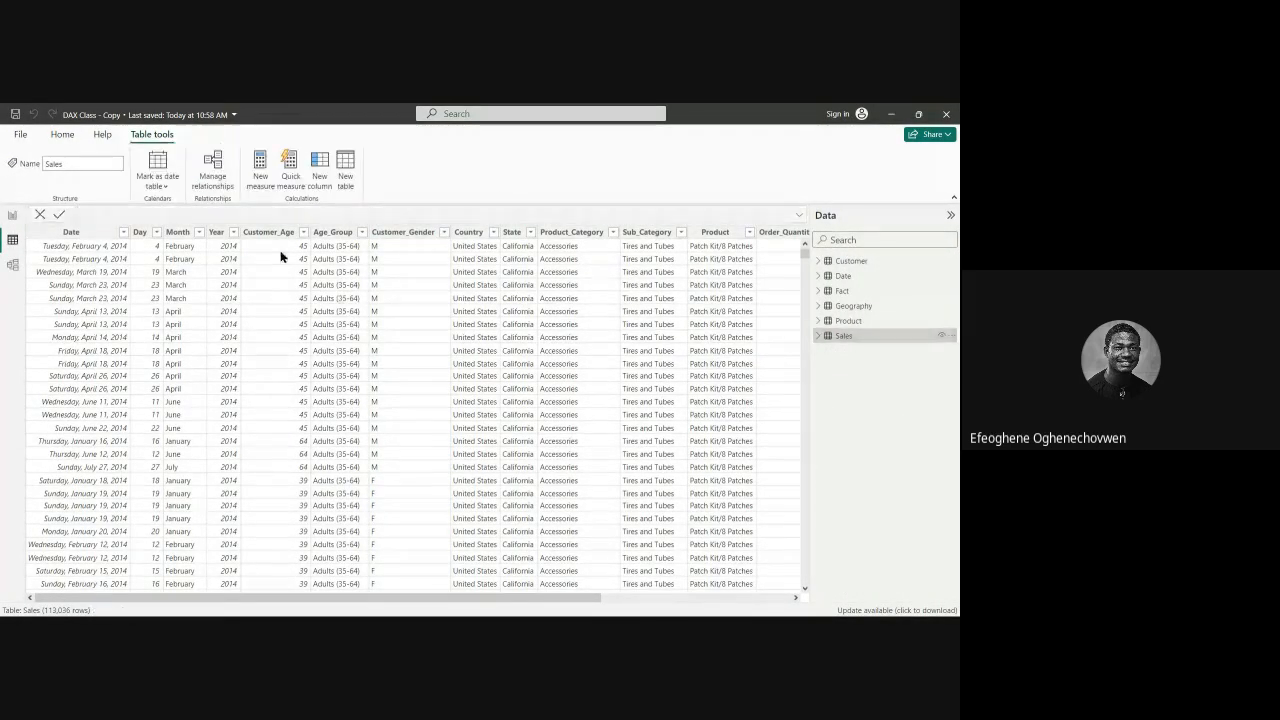
pyautogui.click(304, 233)
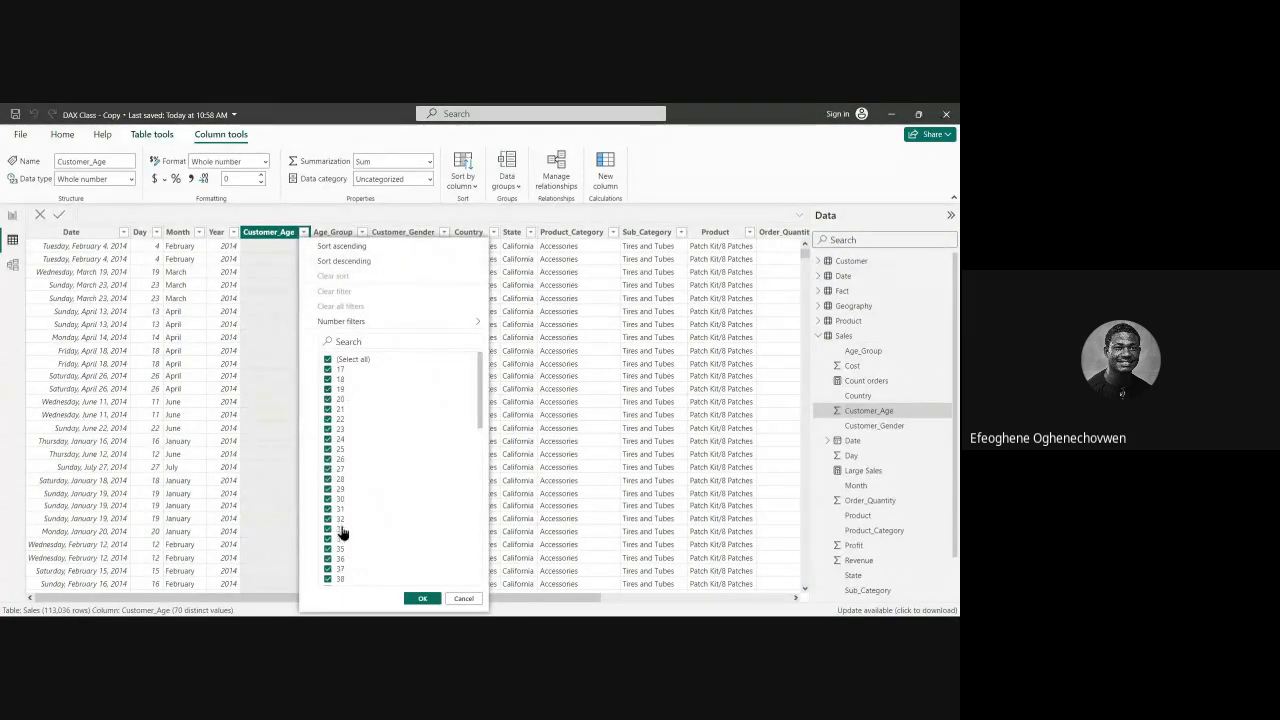
pyautogui.scroll(-10, 341, 533)
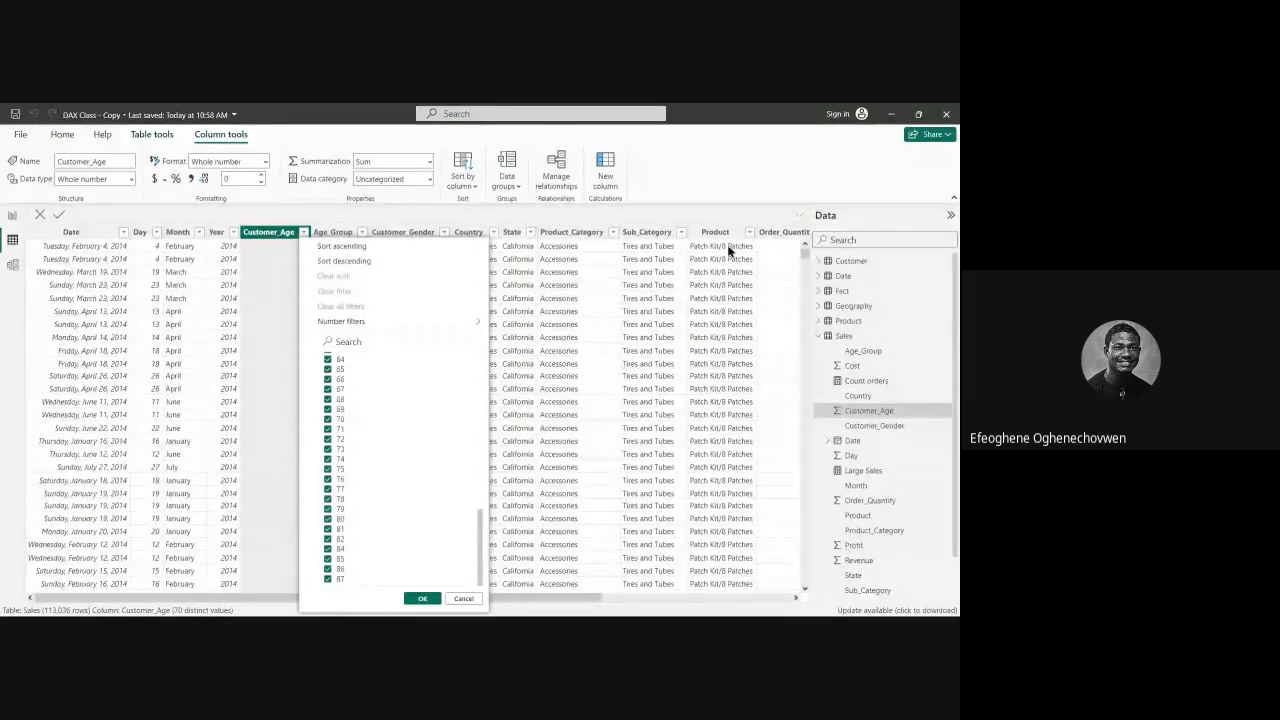
pyautogui.click(421, 598)
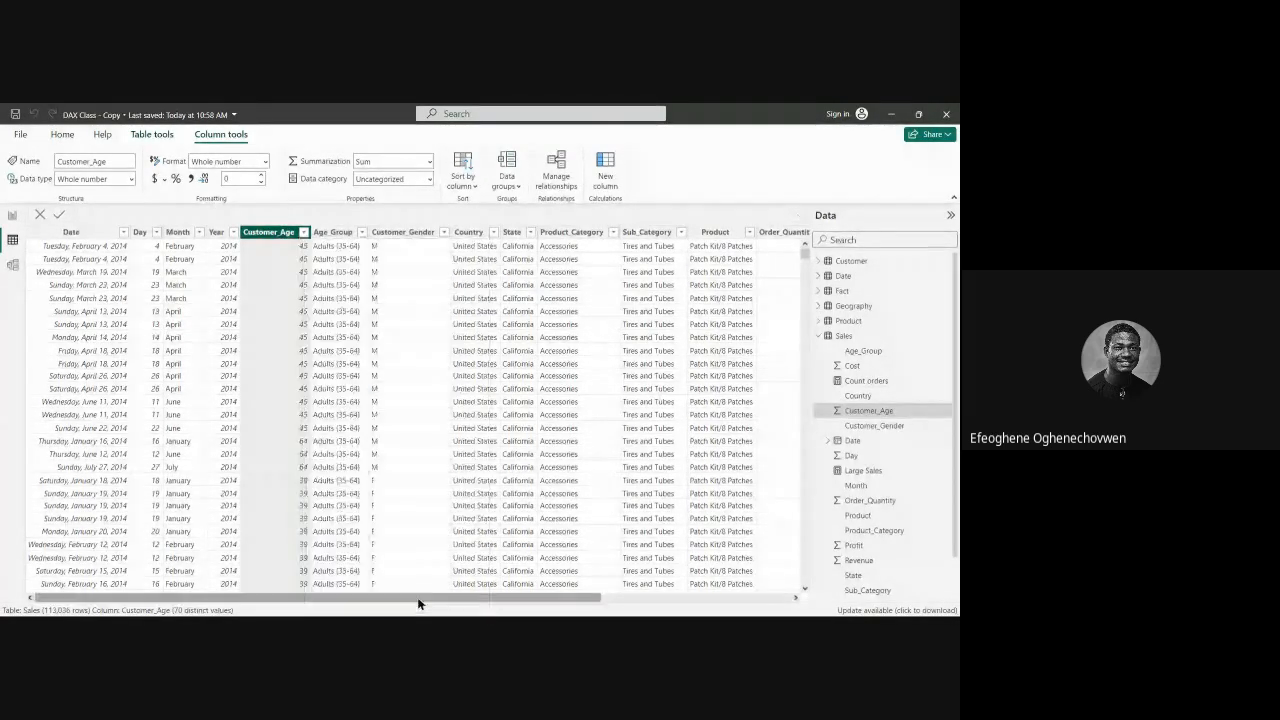
# Step: Change the Customer_Age condition in the Large Sales measure formula to 65
pyautogui.rightClick(842, 337)
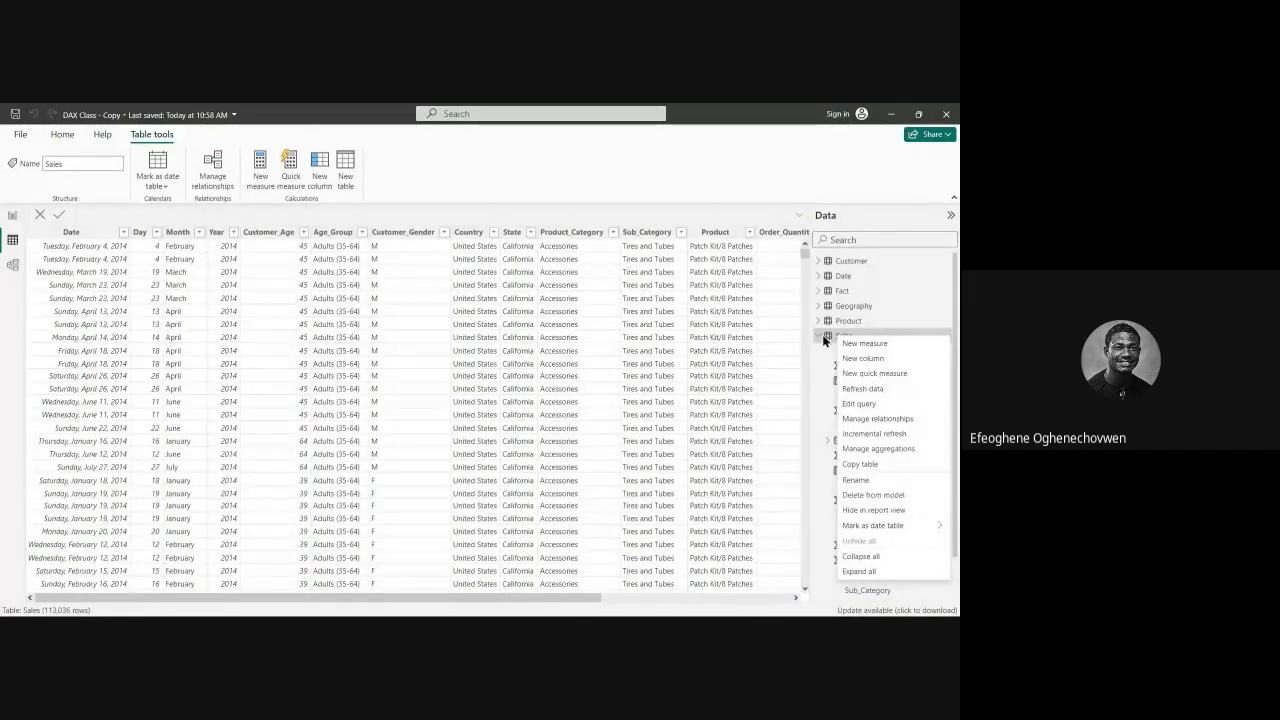
pyautogui.click(822, 337)
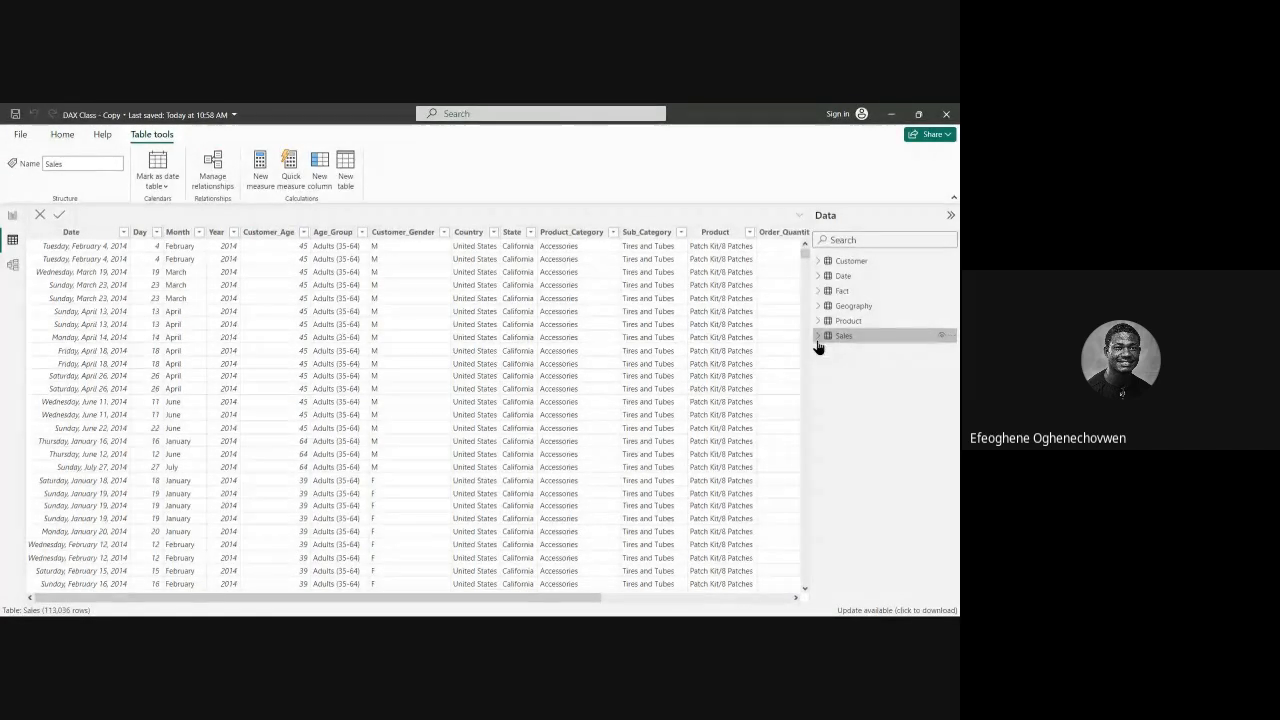
pyautogui.click(818, 339)
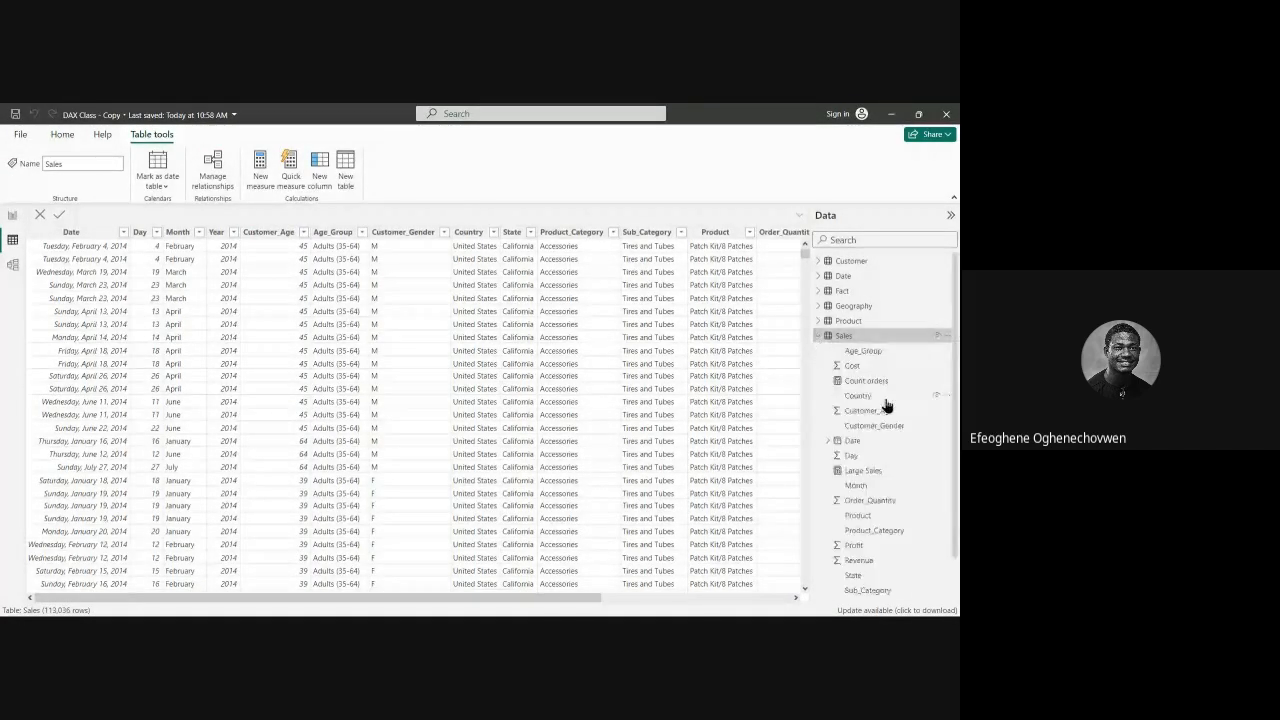
pyautogui.click(863, 471)
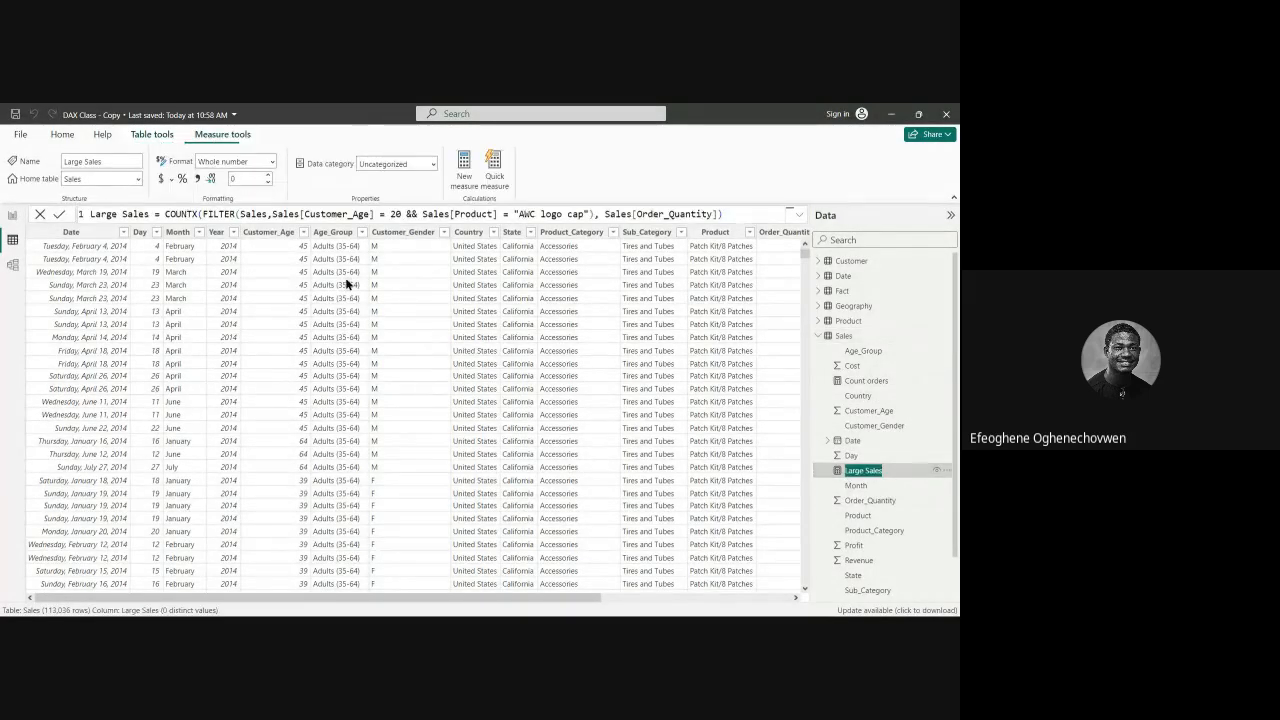
pyautogui.click(396, 216)
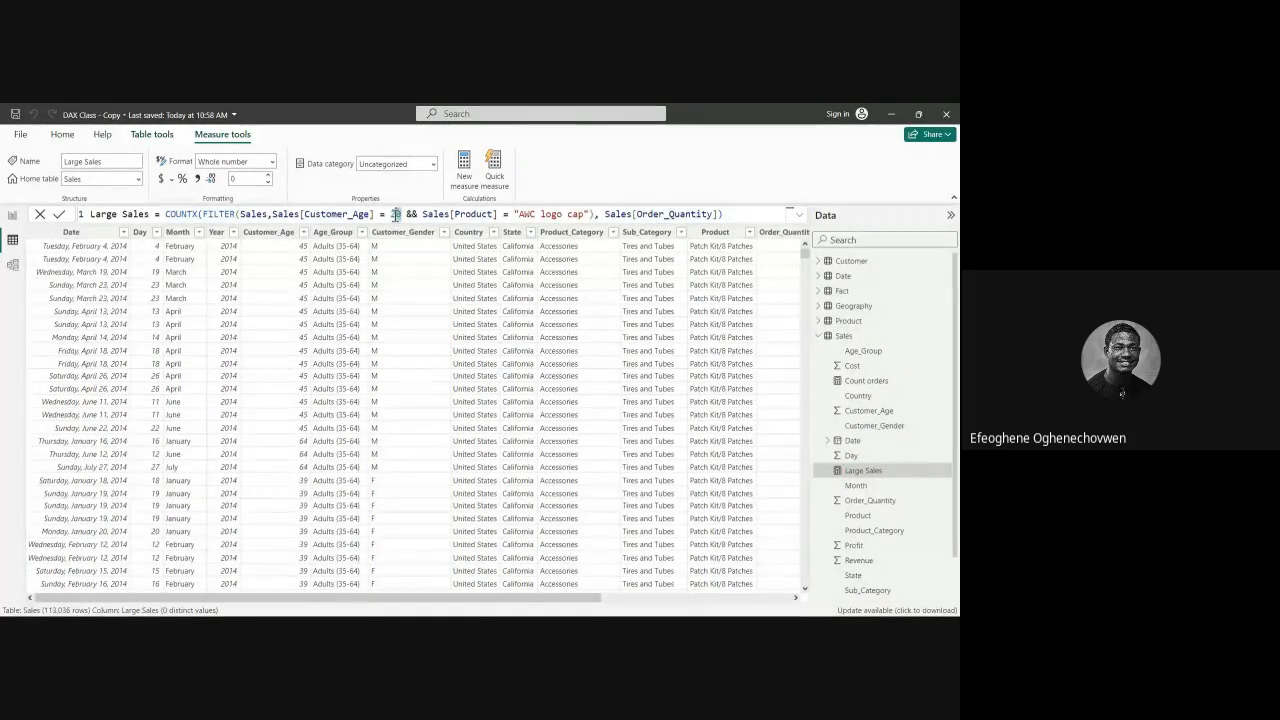
pyautogui.doubleClick(395, 215)
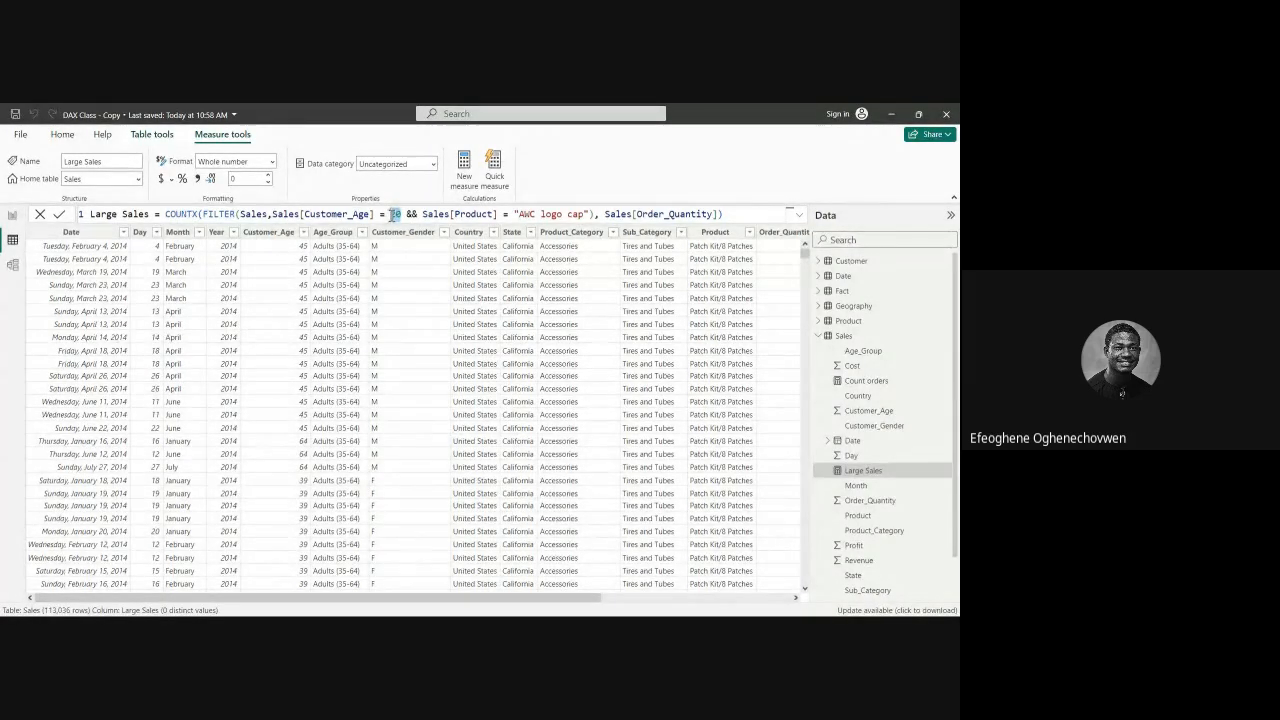
pyautogui.write('65')
pyautogui.click(855, 338)
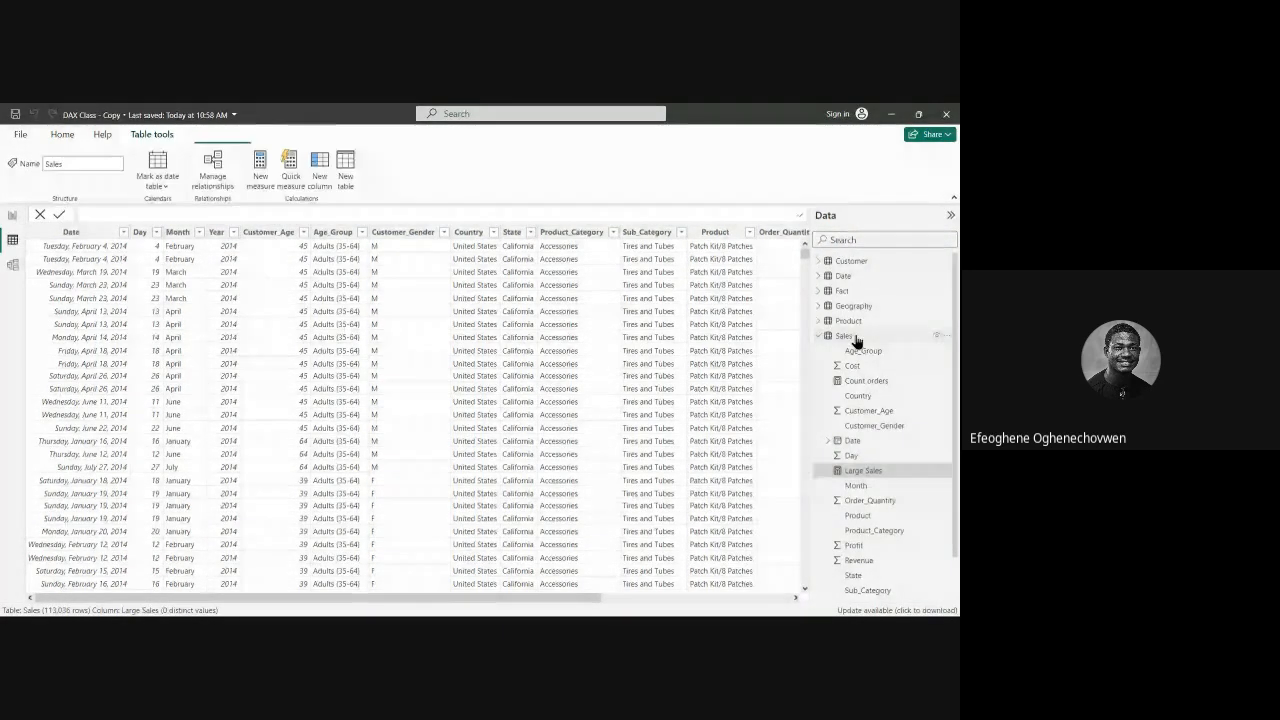
# Step: Check the Customer_Age filter list of the Sales table for the age used in the measure, keeping all values selected
pyautogui.click(297, 236)
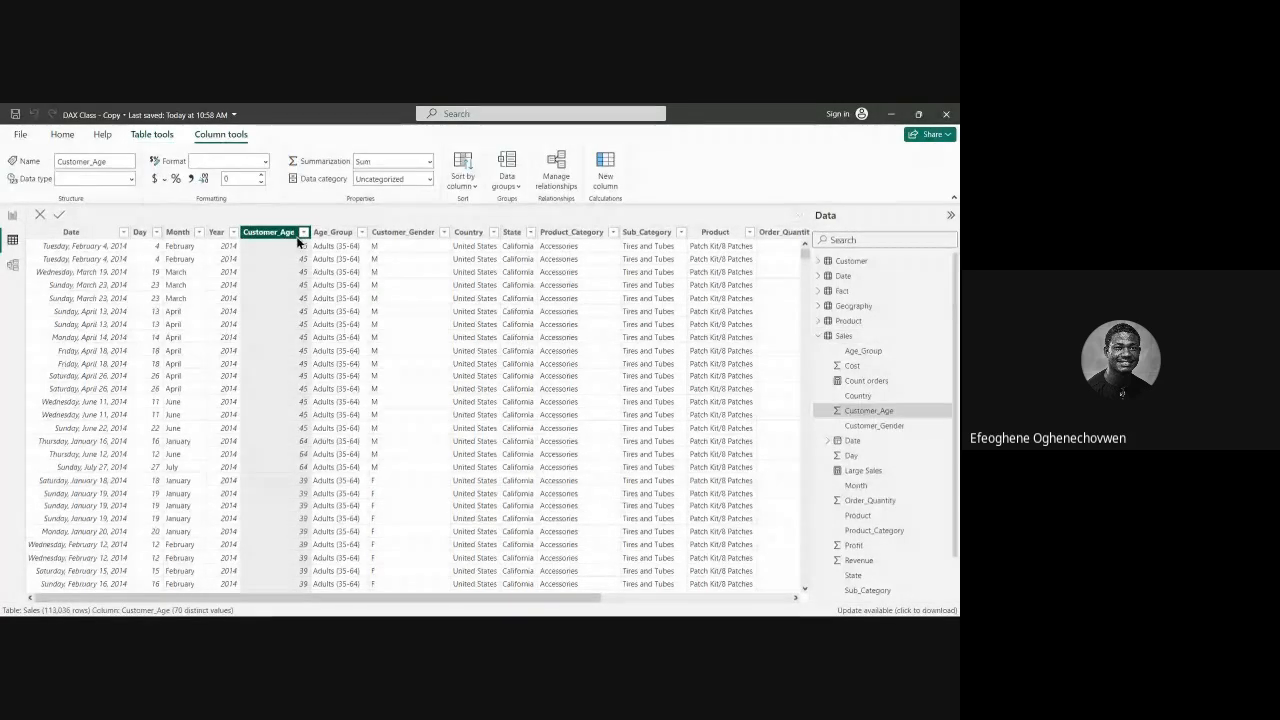
pyautogui.click(303, 232)
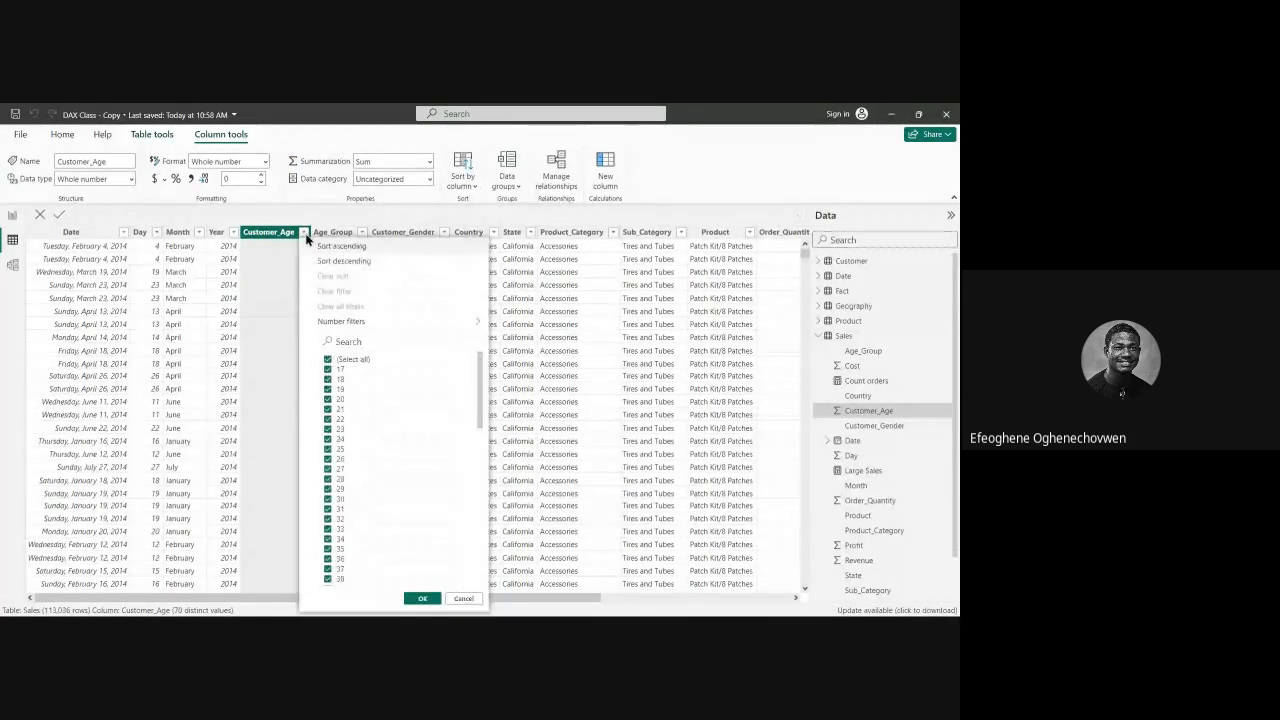
pyautogui.scroll(-10, 348, 440)
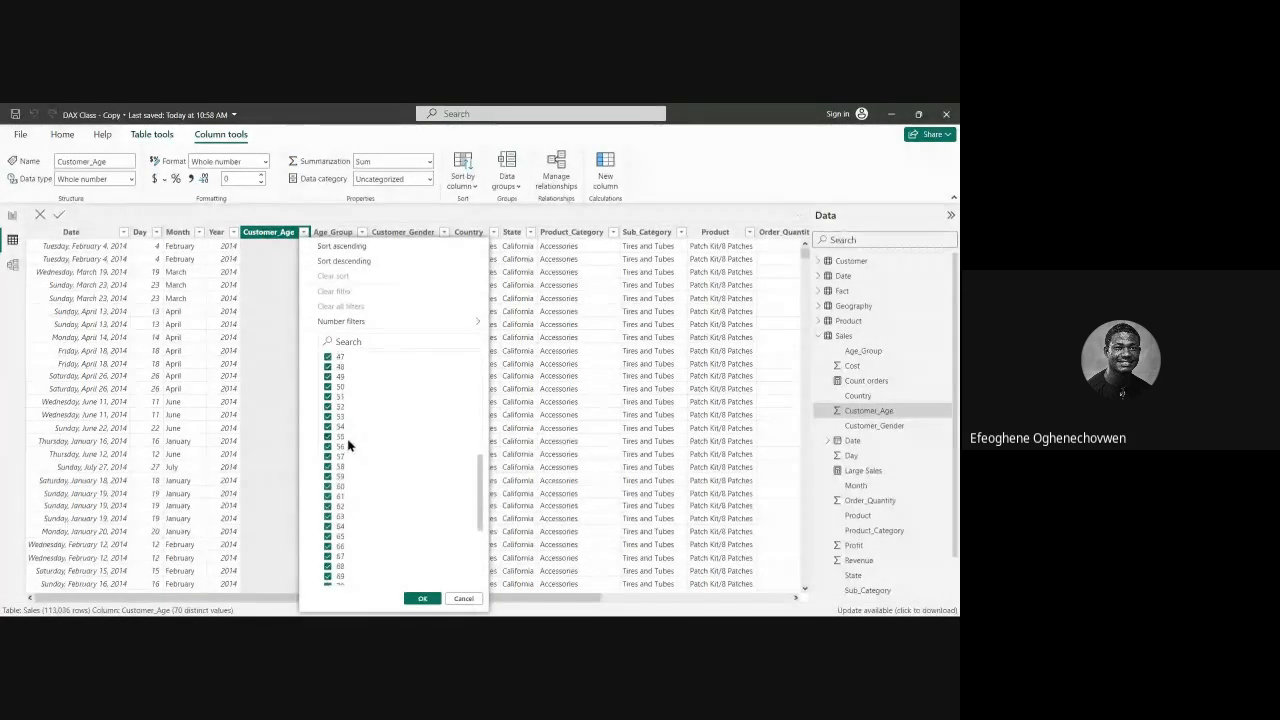
pyautogui.click(416, 601)
# Step: Return to the Aggregate report page and move the Large Sales card slightly closer to the Count orders card
pyautogui.click(12, 214)
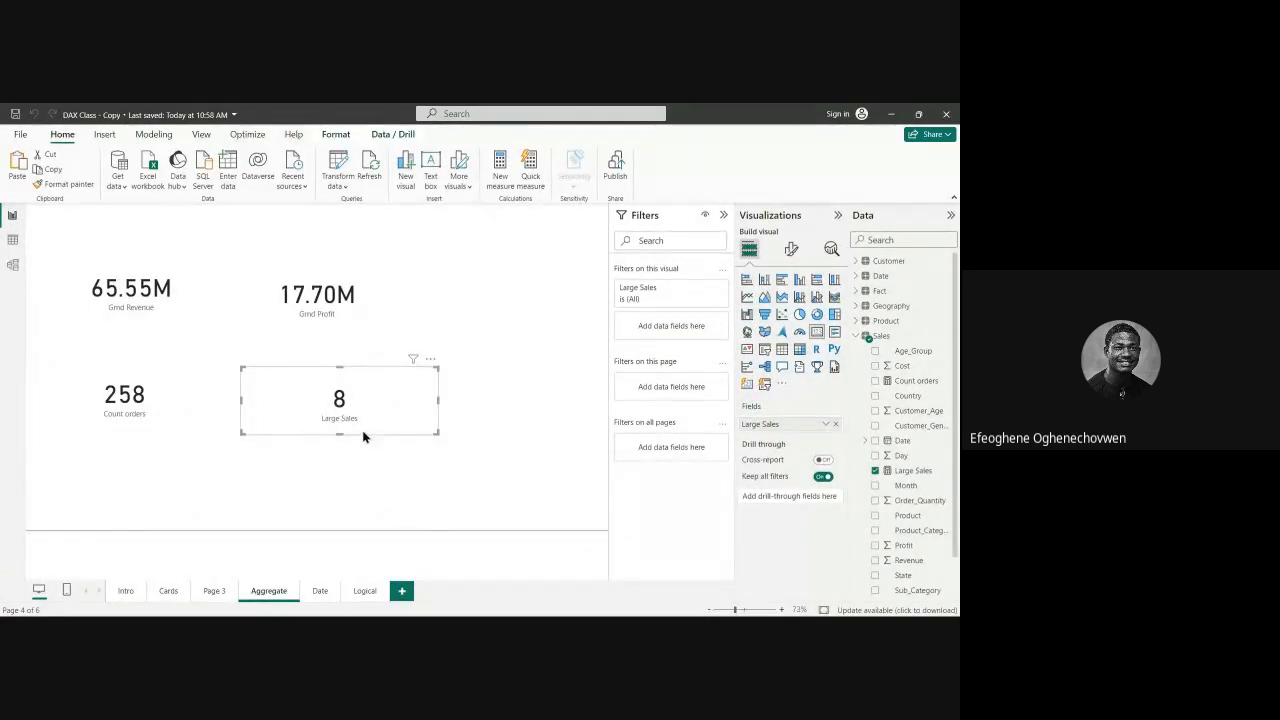
pyautogui.moveTo(379, 418); pyautogui.dragTo(367, 418)
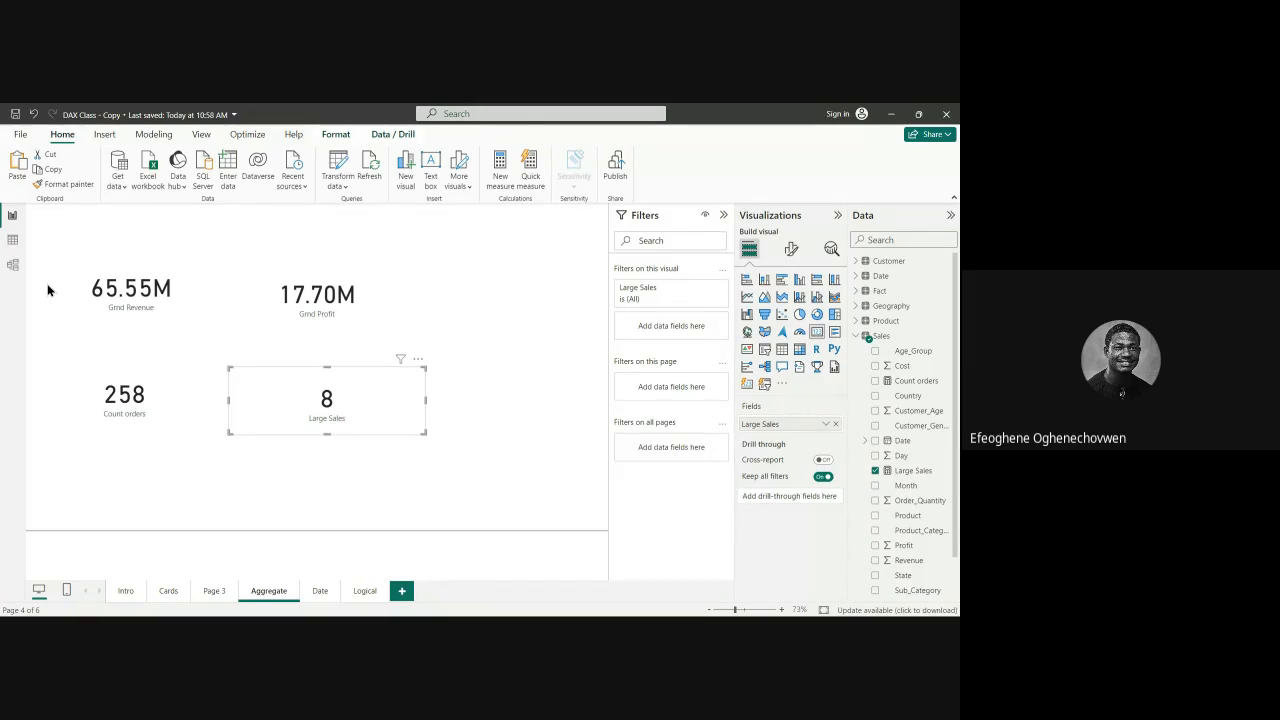
# Step: On the Aggregate report page, nudge the Large Sales card slightly up and left, and shift the Grnd Profit card slightly right
pyautogui.click(12, 240)
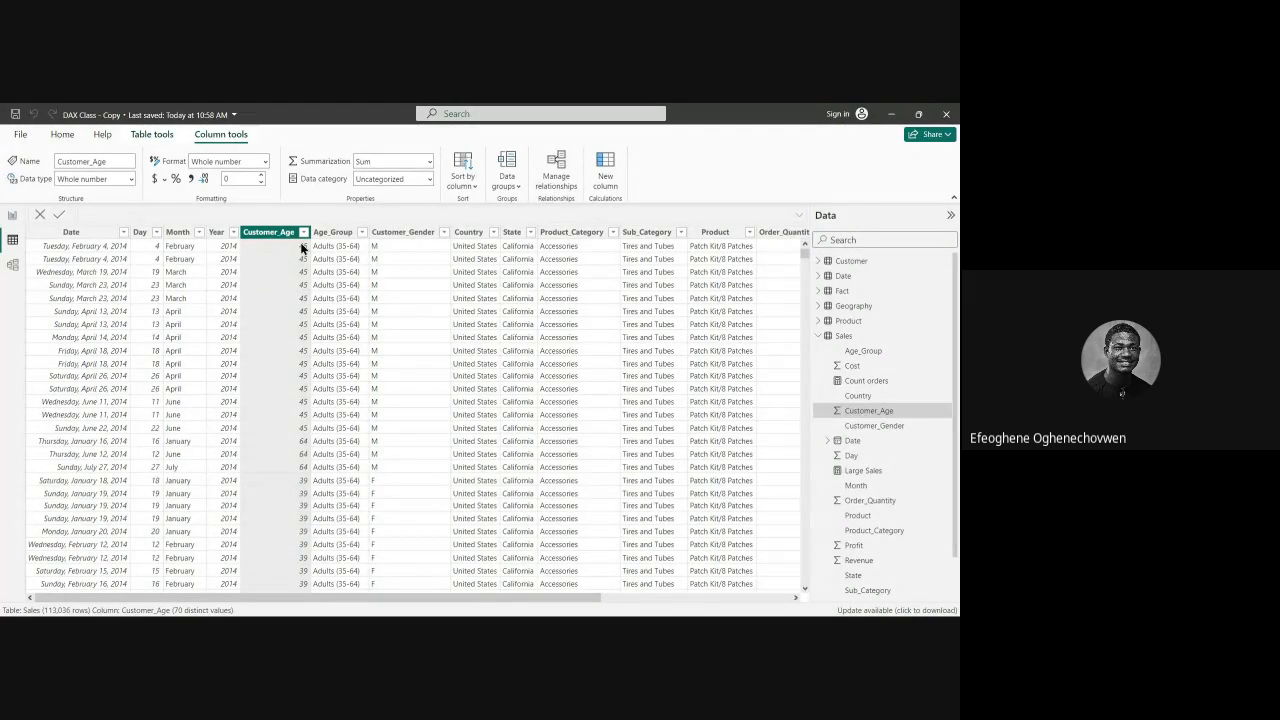
pyautogui.click(13, 215)
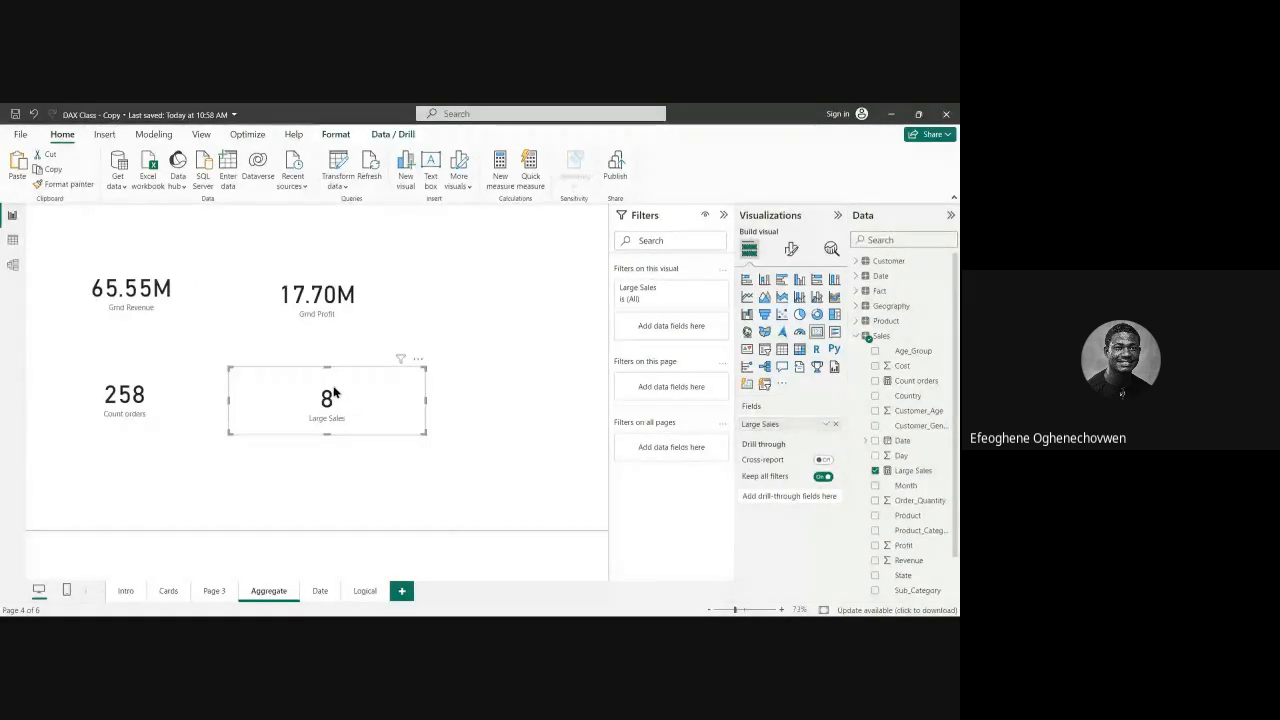
pyautogui.moveTo(329, 391); pyautogui.dragTo(363, 396)
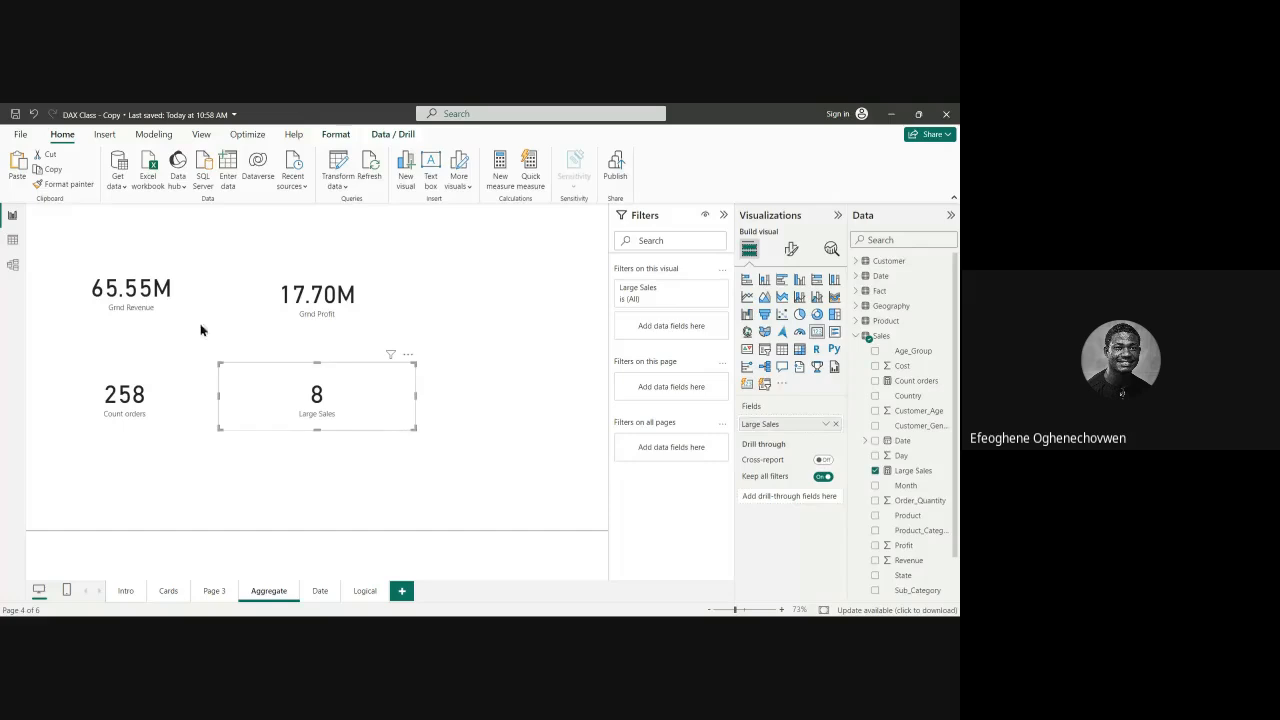
pyautogui.moveTo(278, 393); pyautogui.dragTo(285, 385)
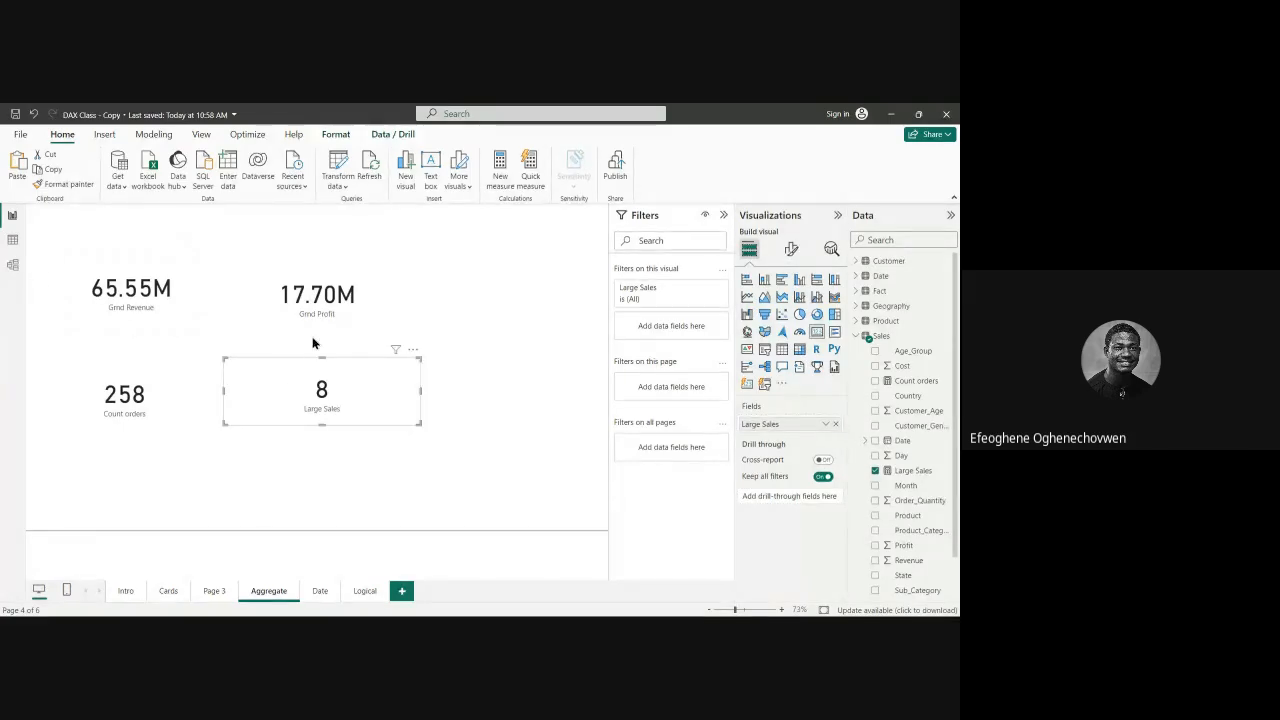
pyautogui.moveTo(333, 307); pyautogui.dragTo(351, 307)
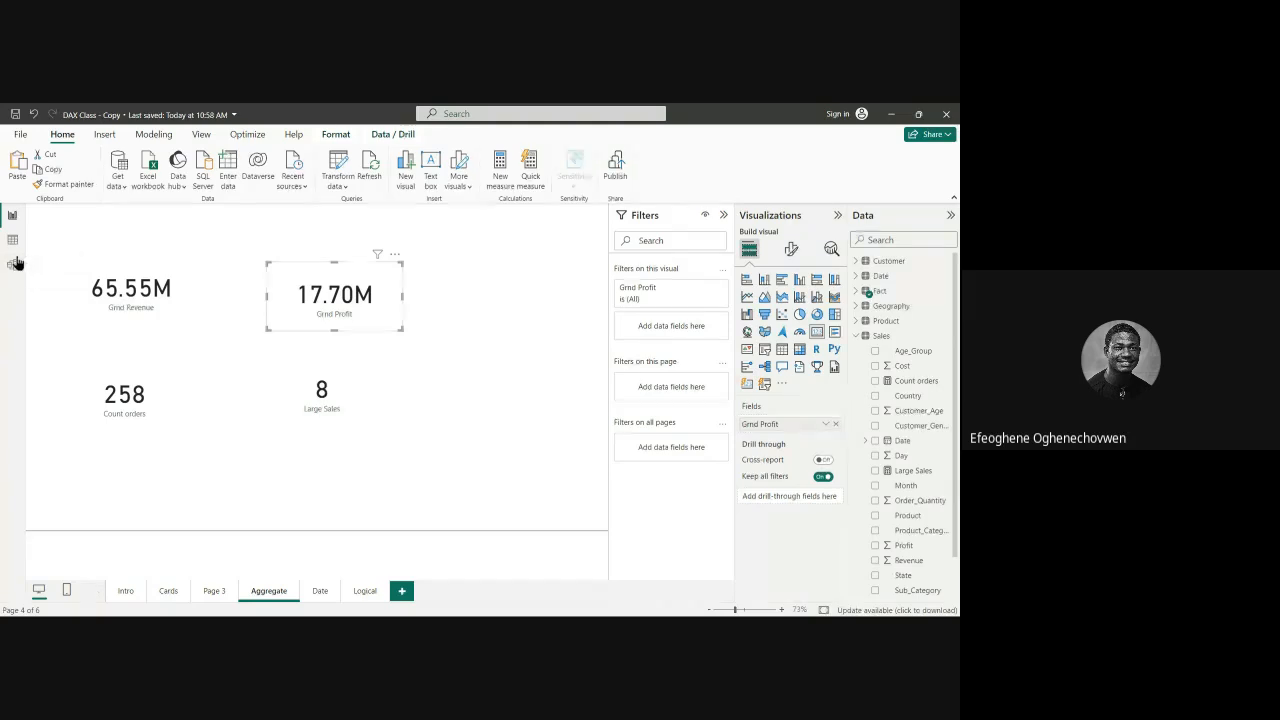
pyautogui.click(13, 266)
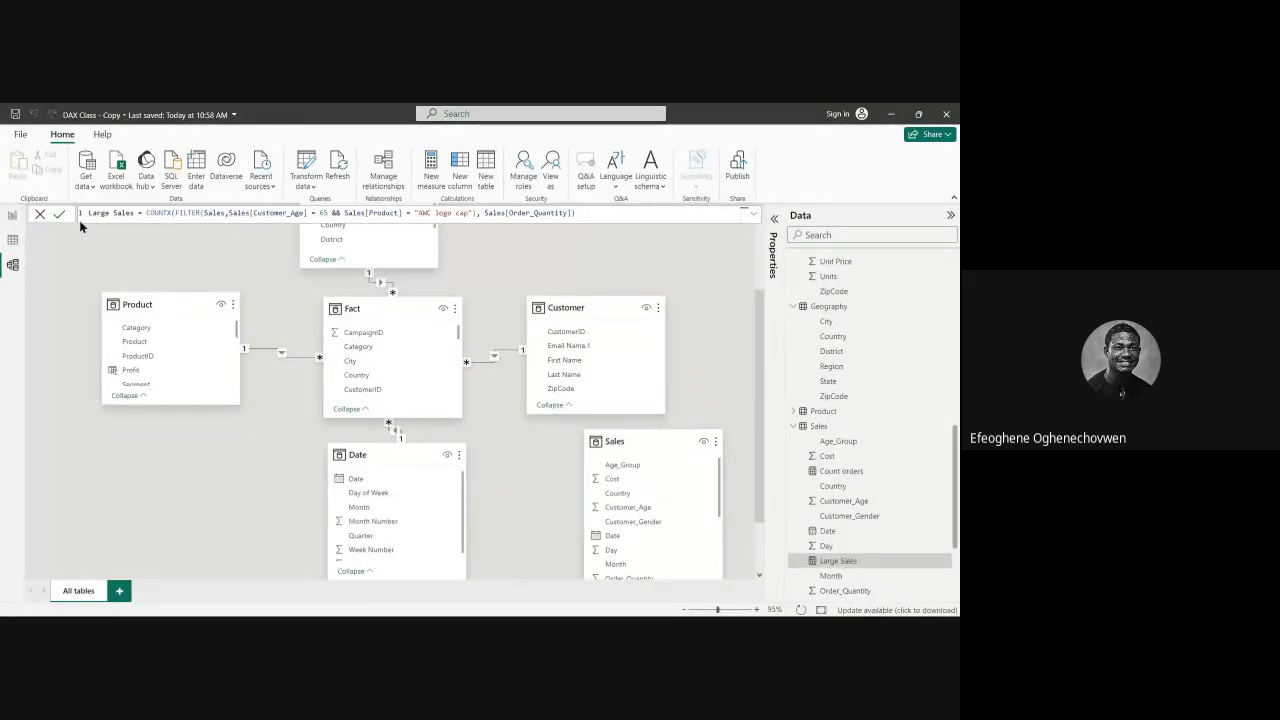
pyautogui.click(12, 239)
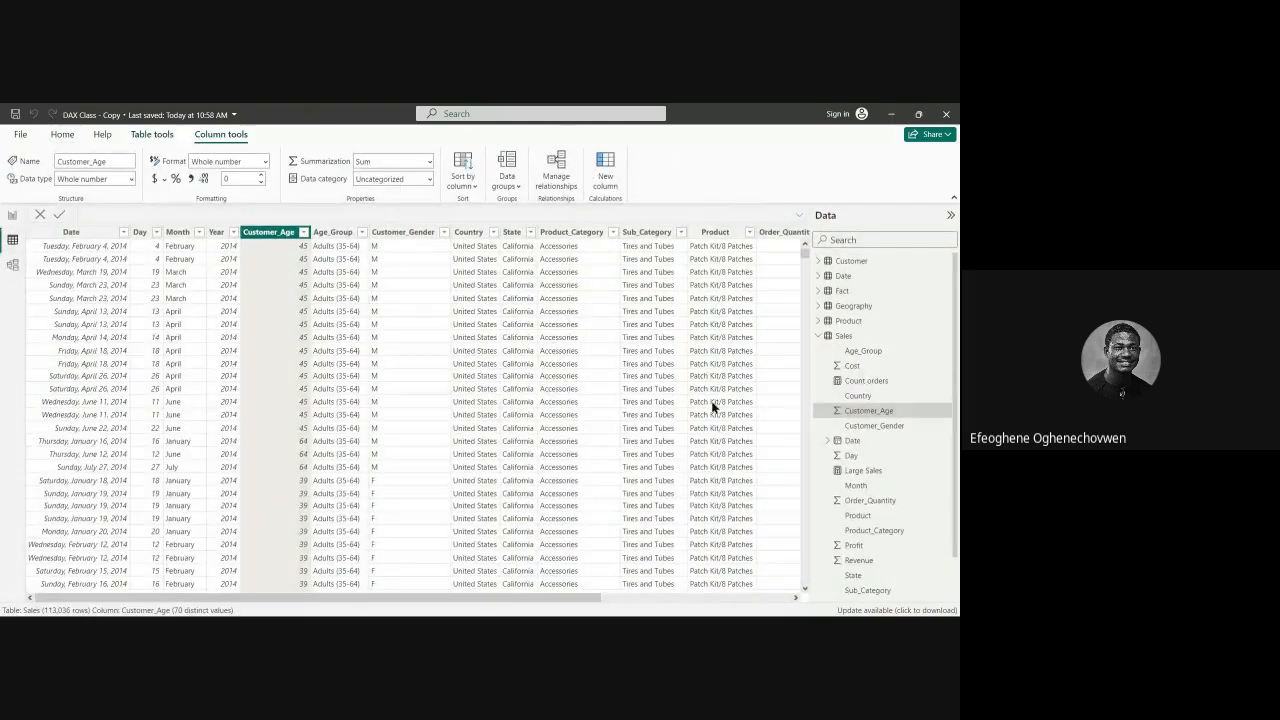
pyautogui.click(818, 337)
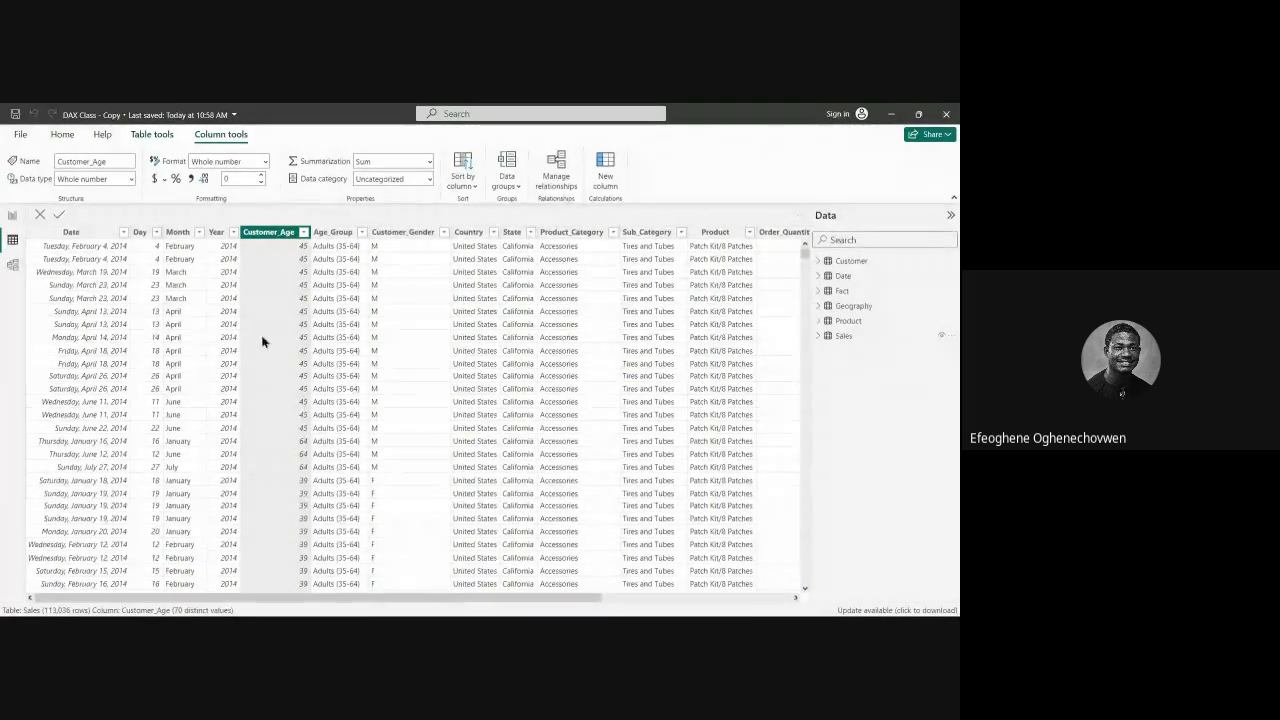
pyautogui.click(14, 266)
pyautogui.click(12, 241)
pyautogui.click(12, 217)
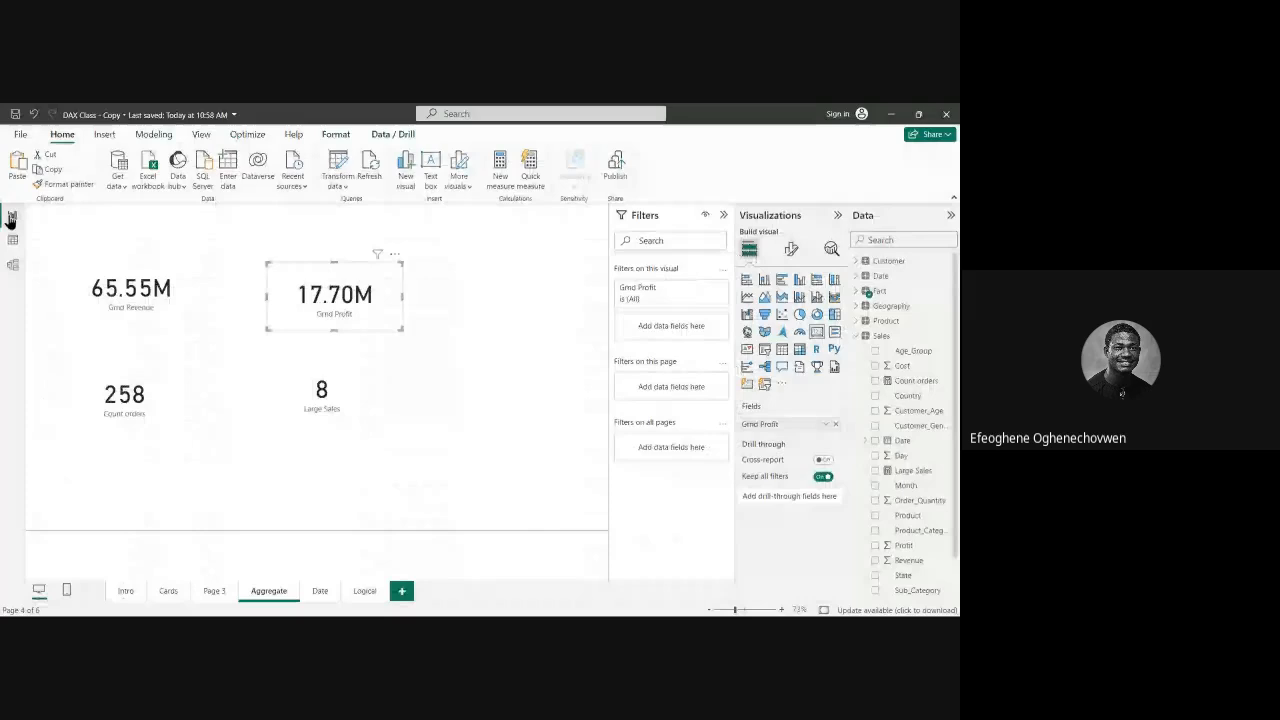
pyautogui.click(12, 264)
# Step: Display the Large Sales measure formula over the Sales table data to review its columns, keeping the measure's name
pyautogui.click(12, 240)
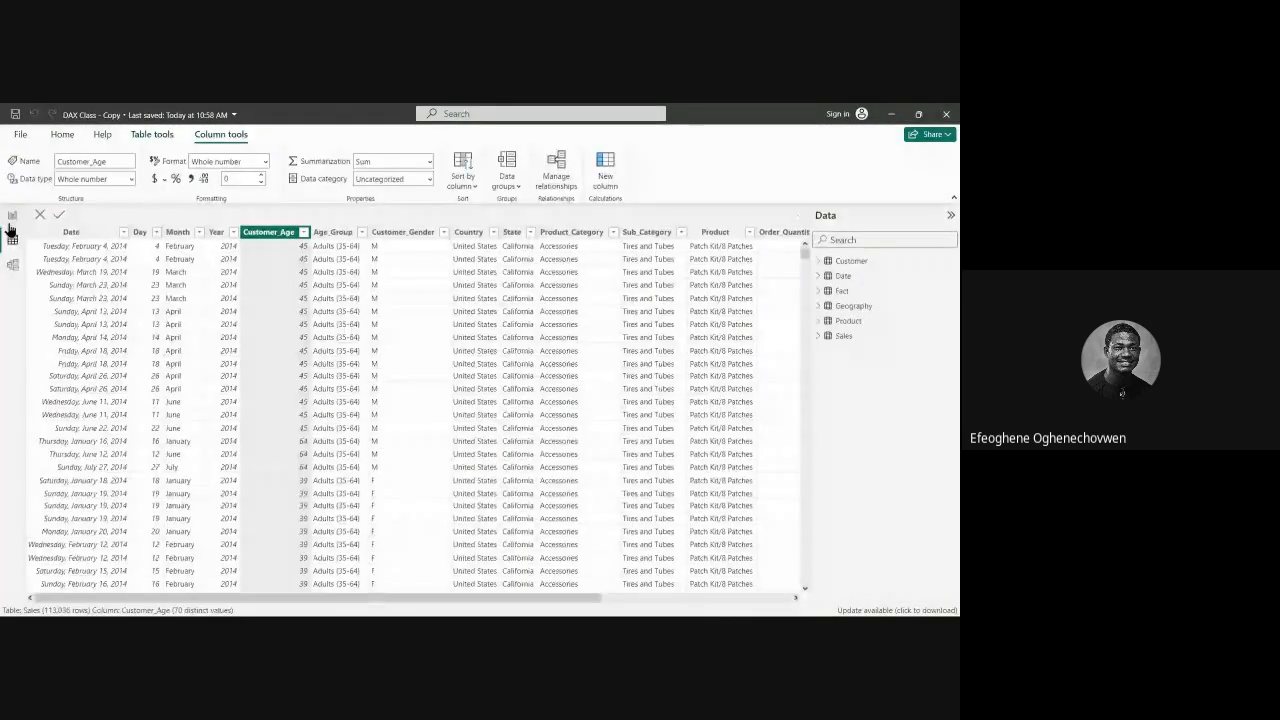
pyautogui.click(844, 337)
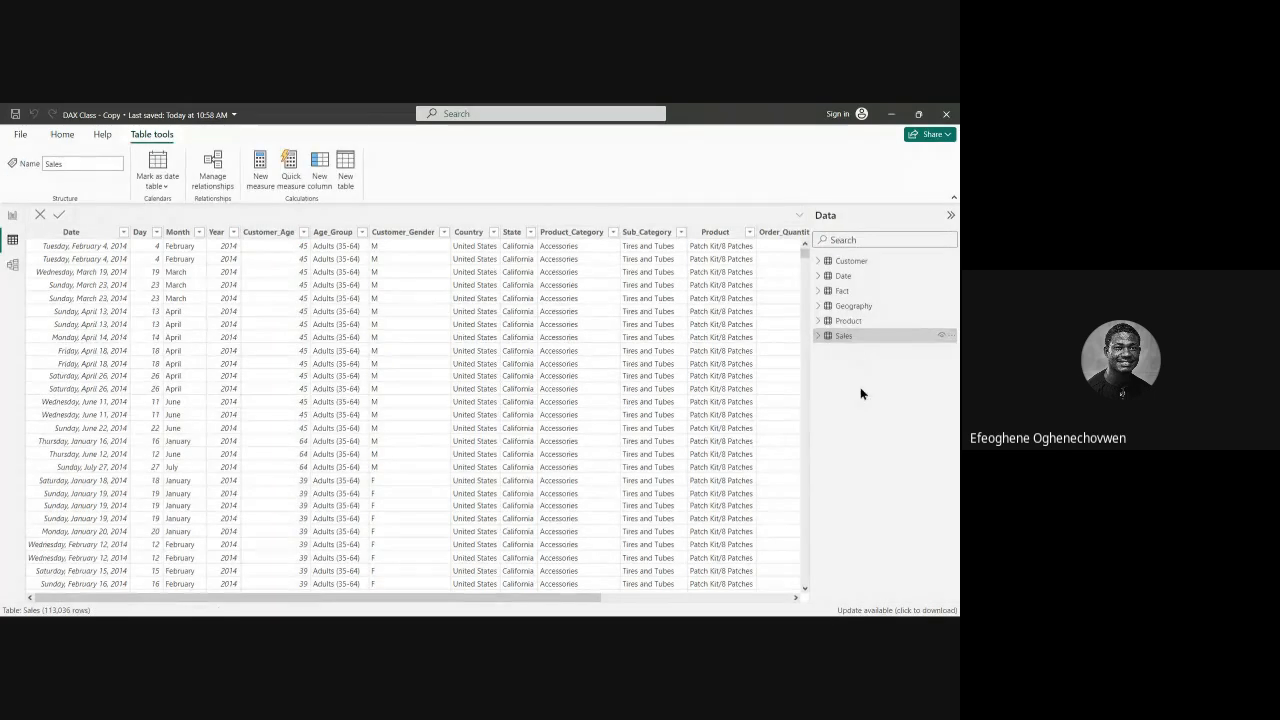
pyautogui.click(818, 338)
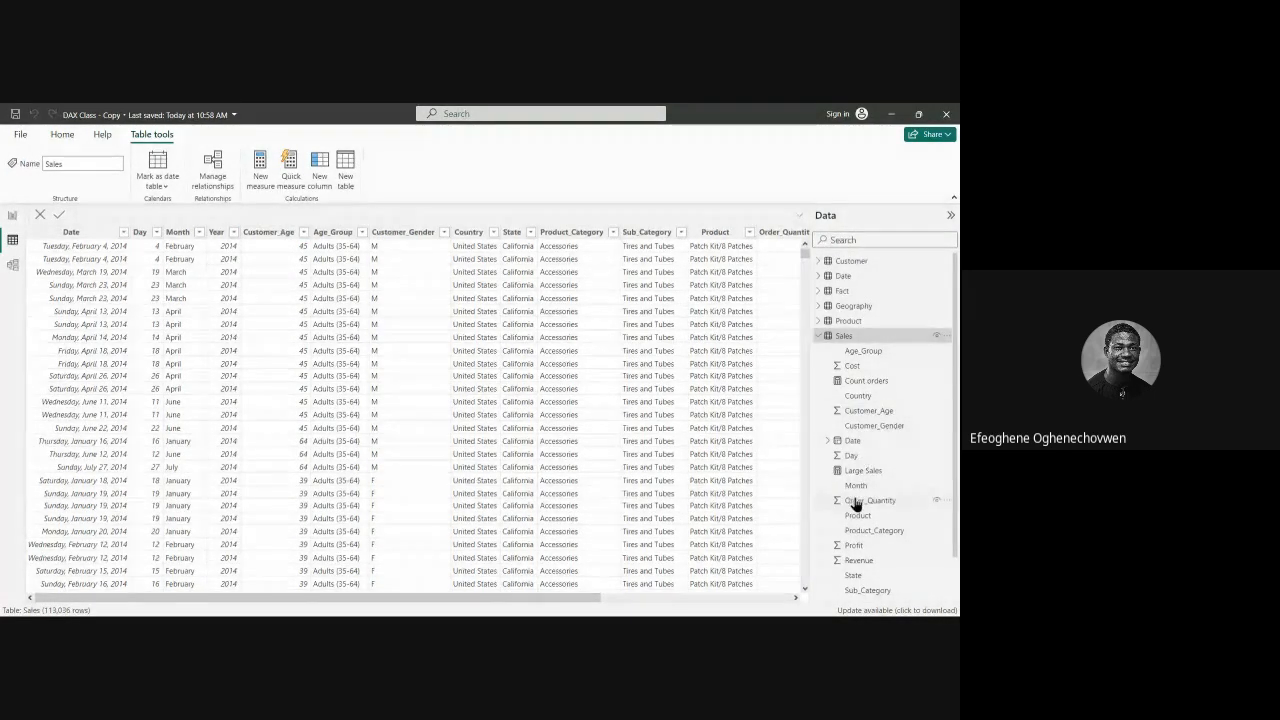
pyautogui.doubleClick(862, 469)
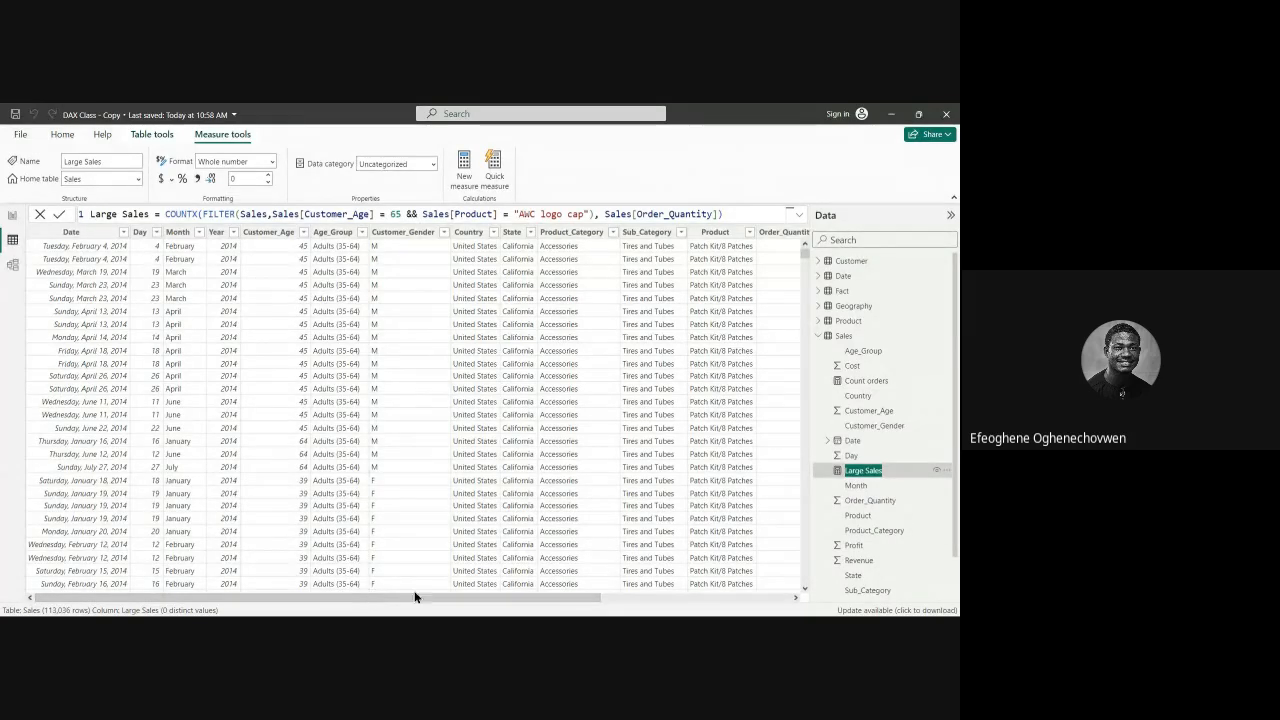
pyautogui.click(906, 471)
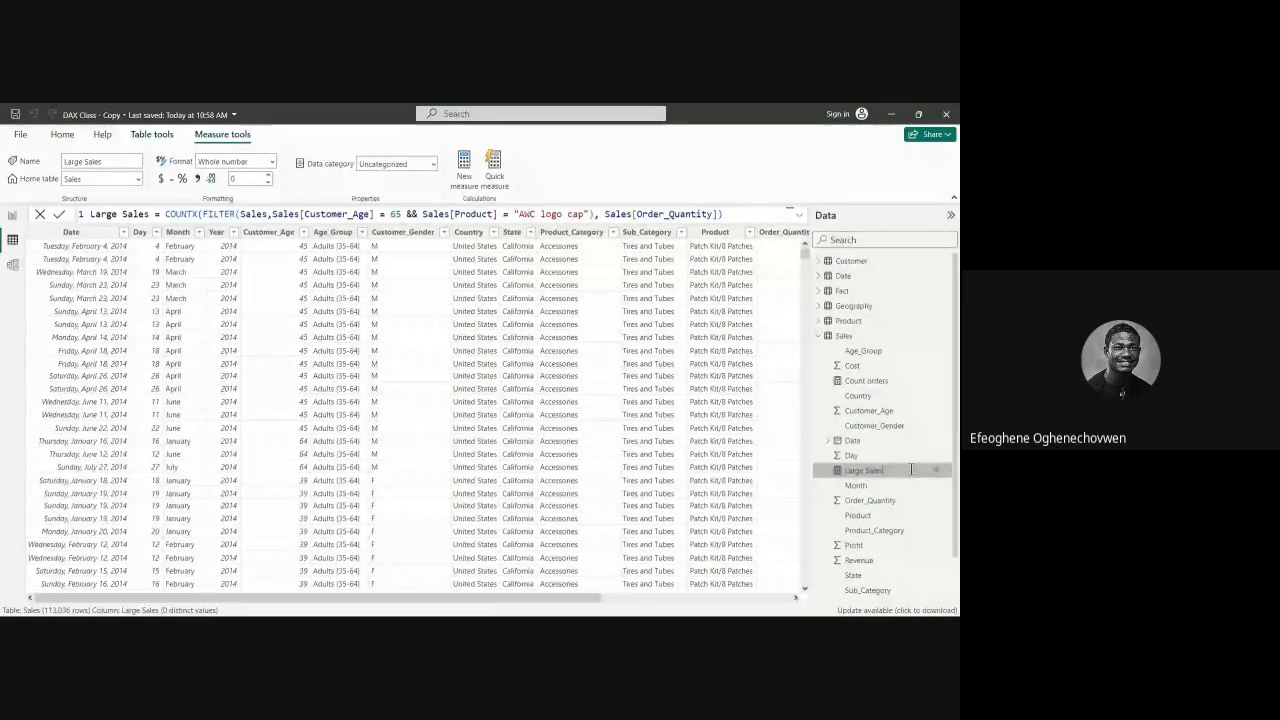
pyautogui.press('Return')
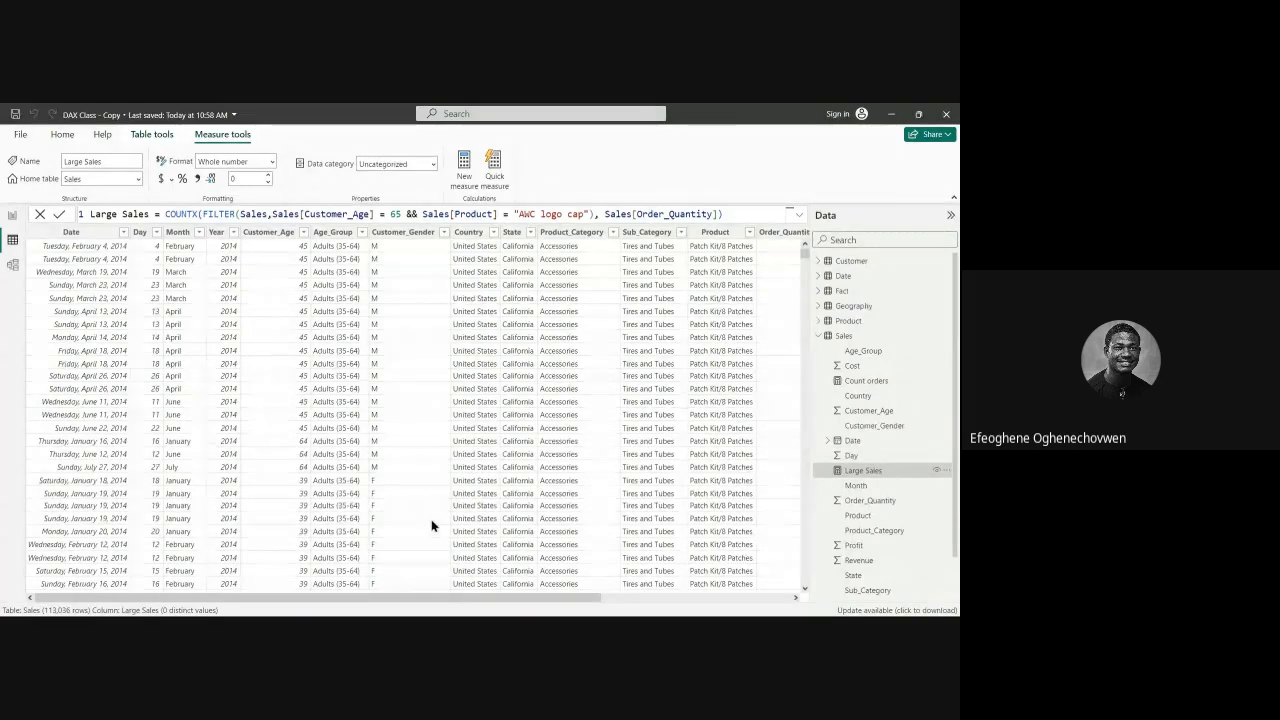
pyautogui.moveTo(407, 597); pyautogui.dragTo(443, 611)
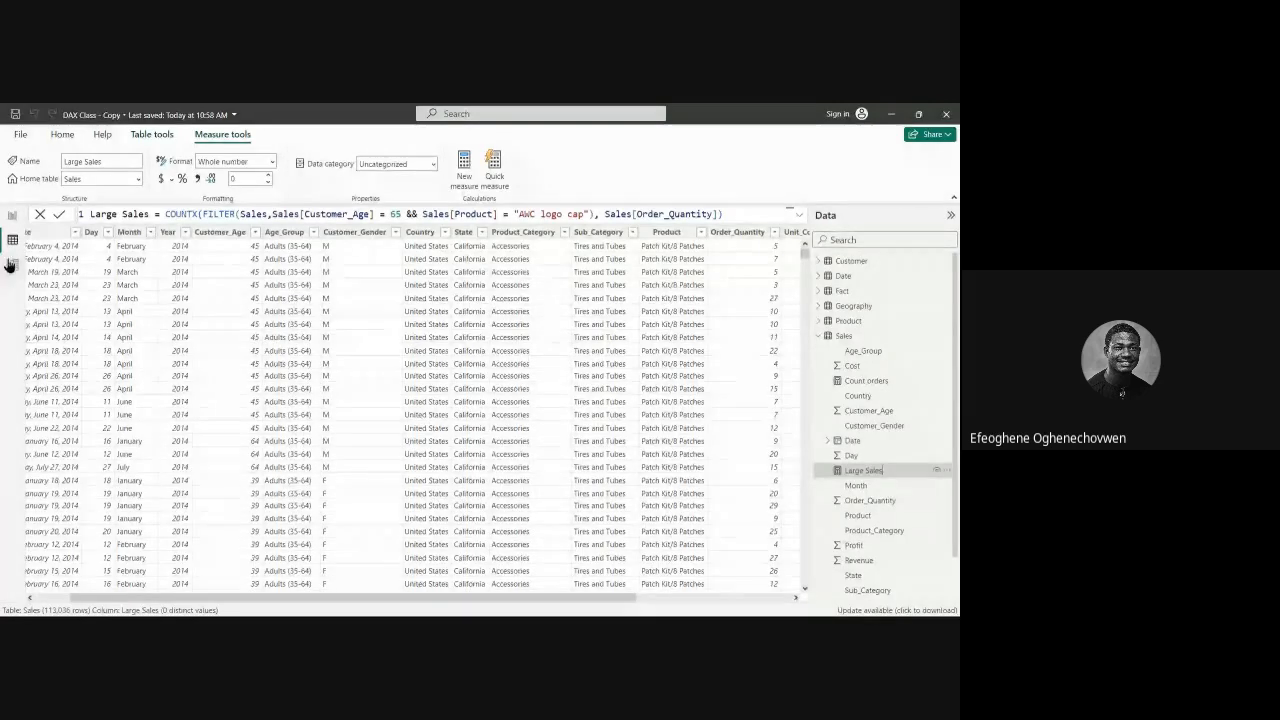
# Step: Add a new measure to the Sales table and clear its default formula text
pyautogui.click(846, 338)
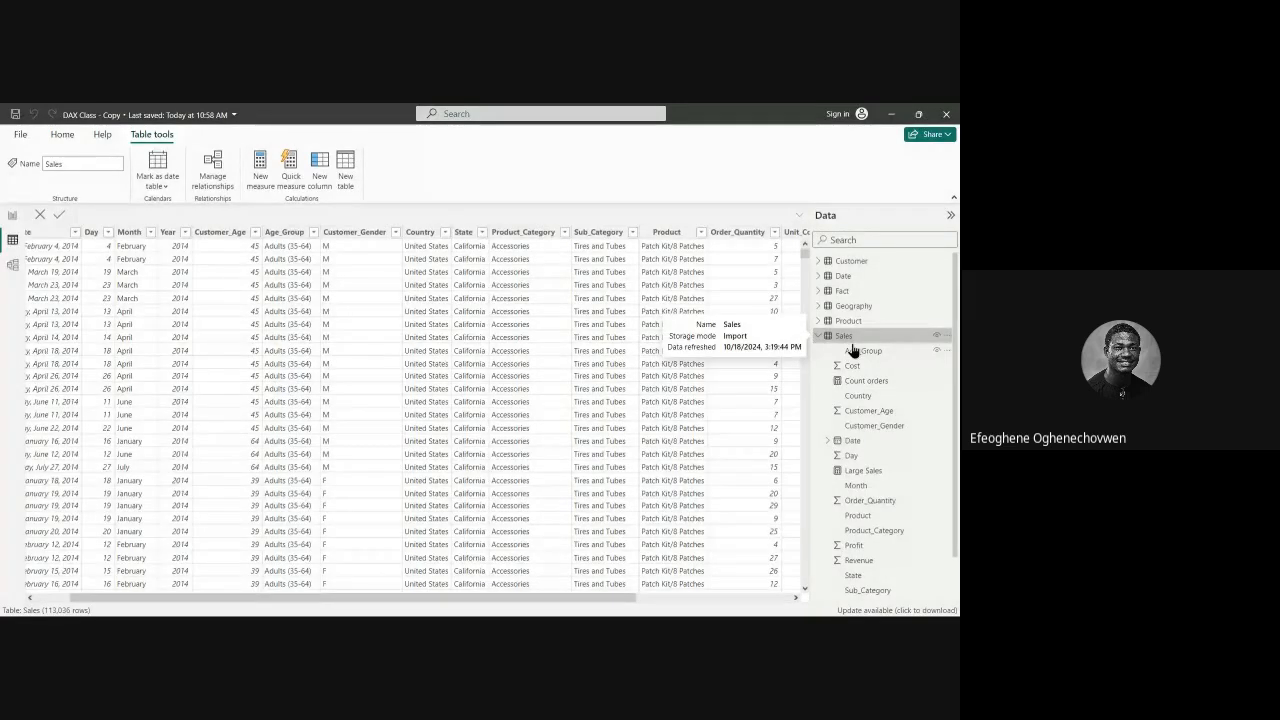
pyautogui.rightClick(853, 340)
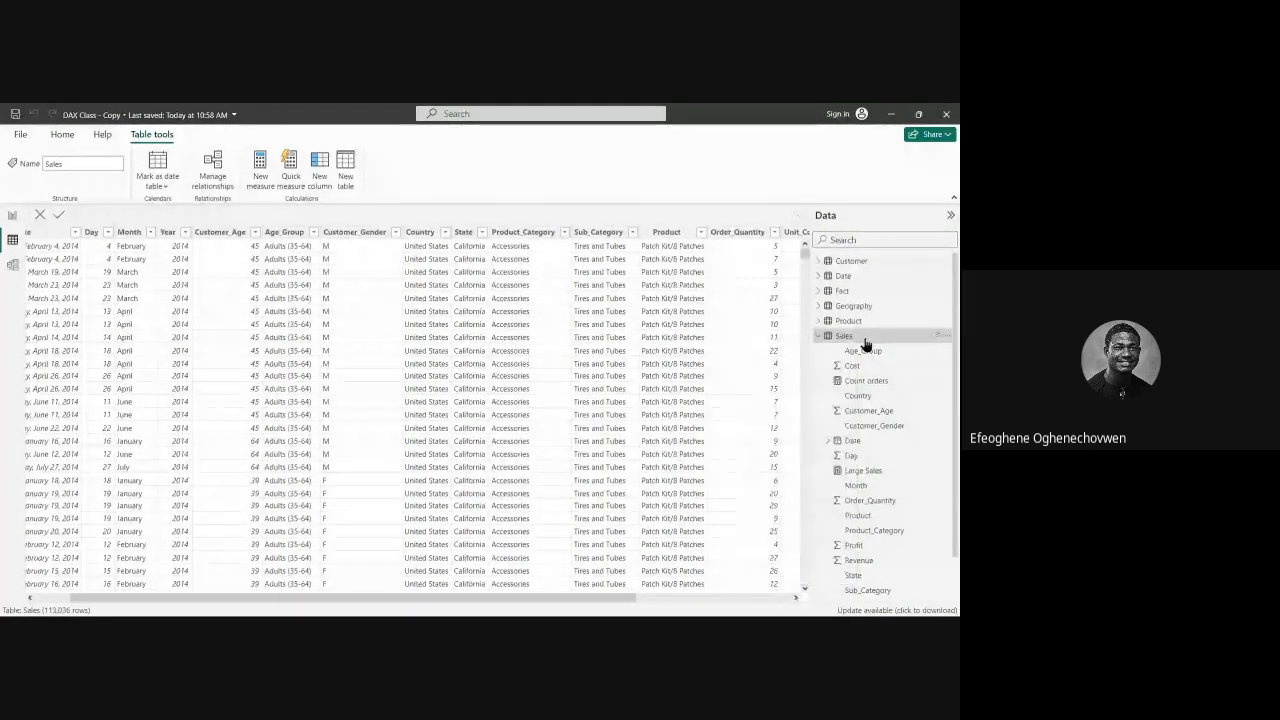
pyautogui.click(864, 340)
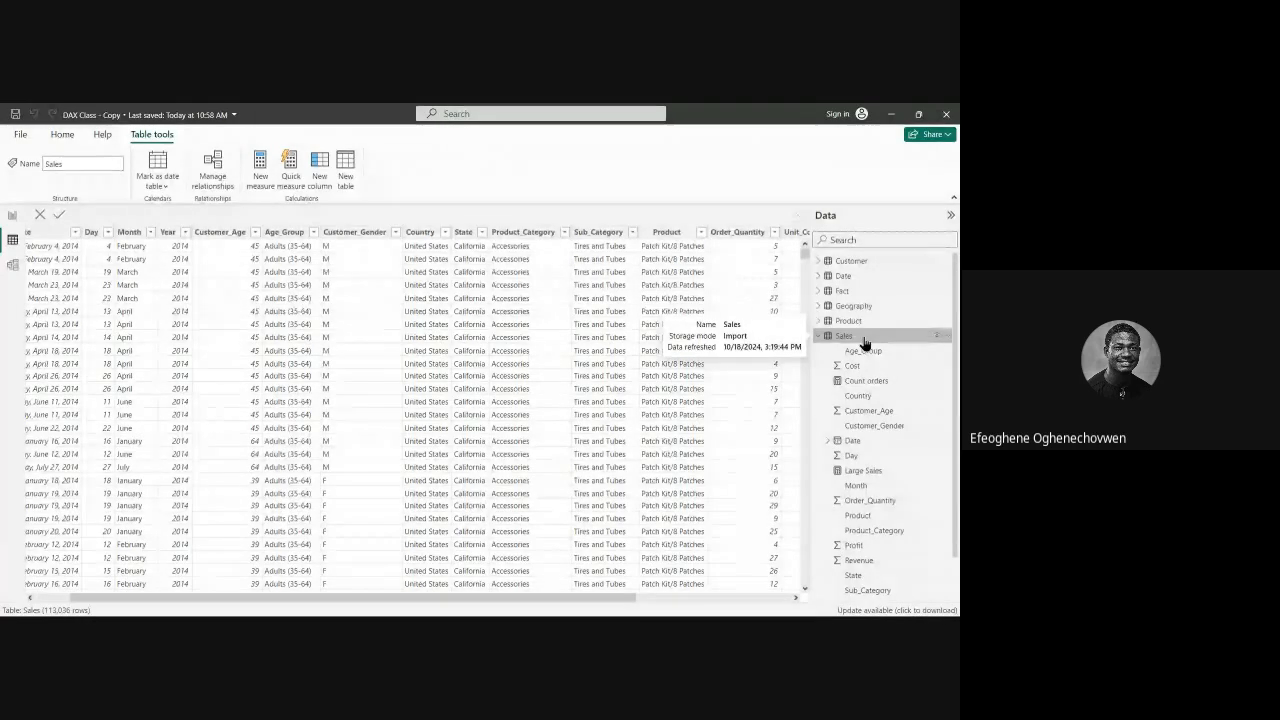
pyautogui.rightClick(845, 337)
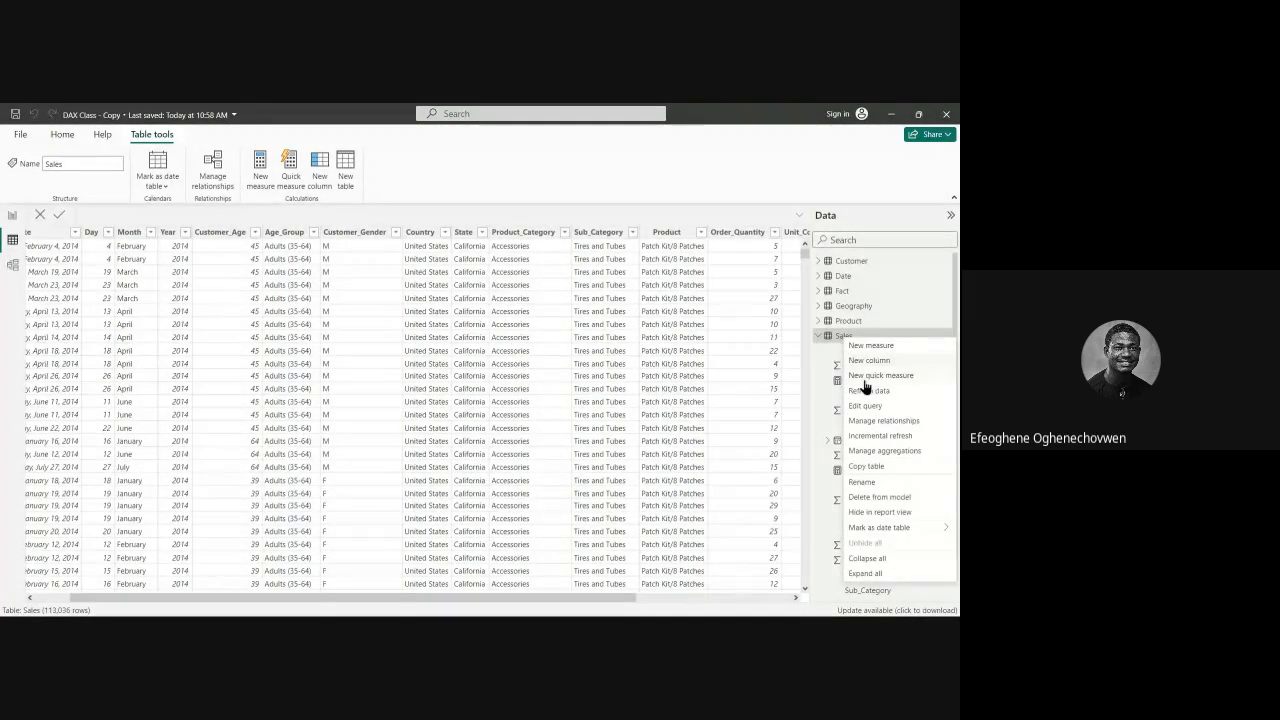
pyautogui.click(869, 360)
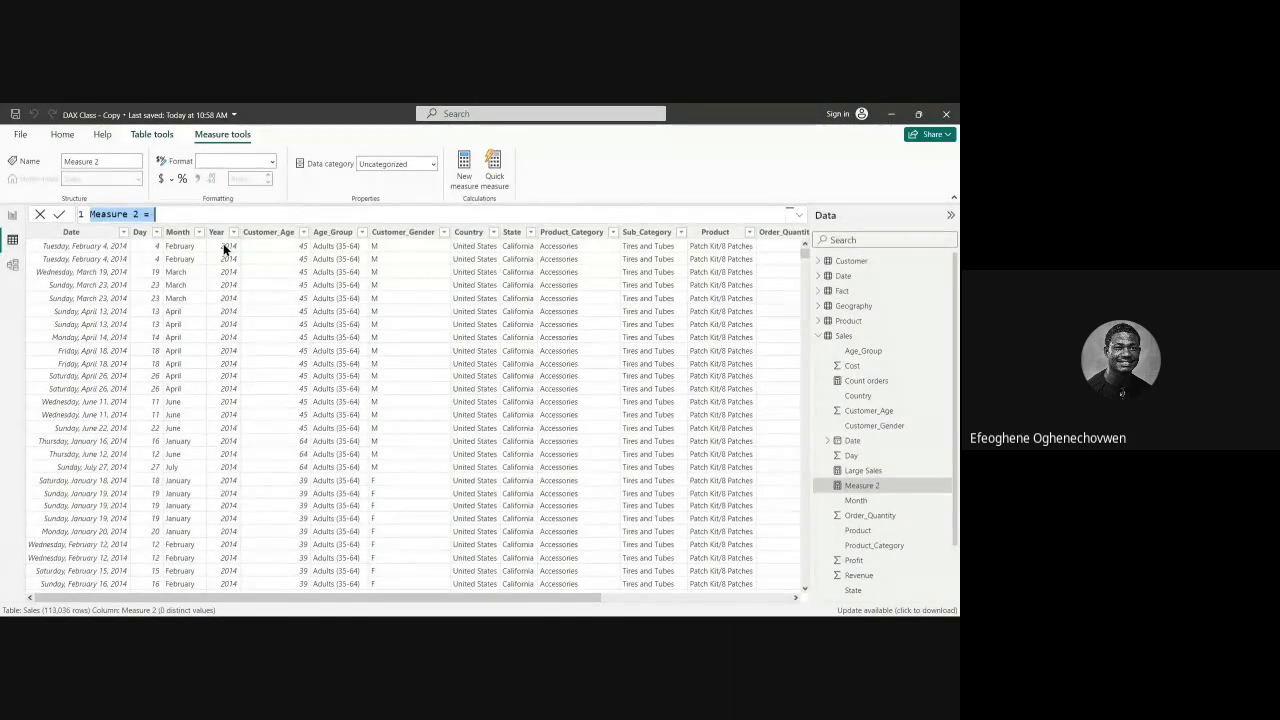
pyautogui.press('BackSpace')
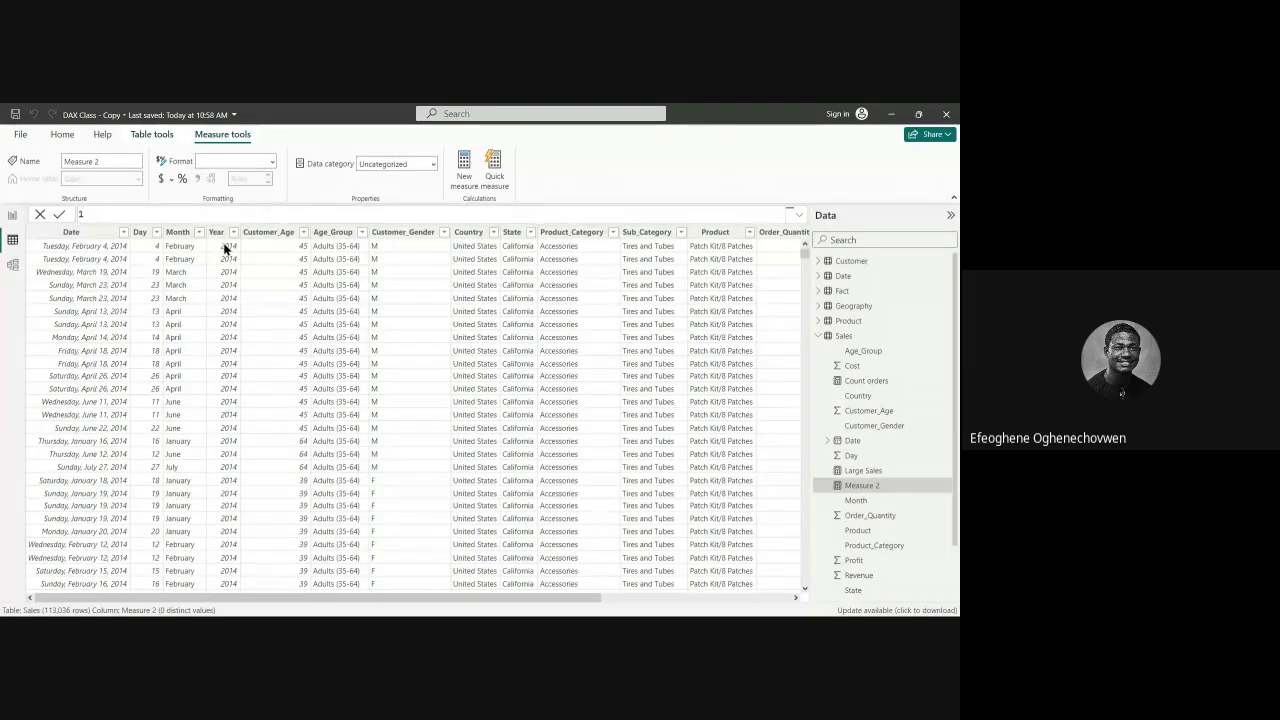
# Step: Name the new measure AverageX and start its formula with the AVERAGEX function using Sales as the table argument
pyautogui.write('verageX = AV')
pyautogui.click(197, 257)
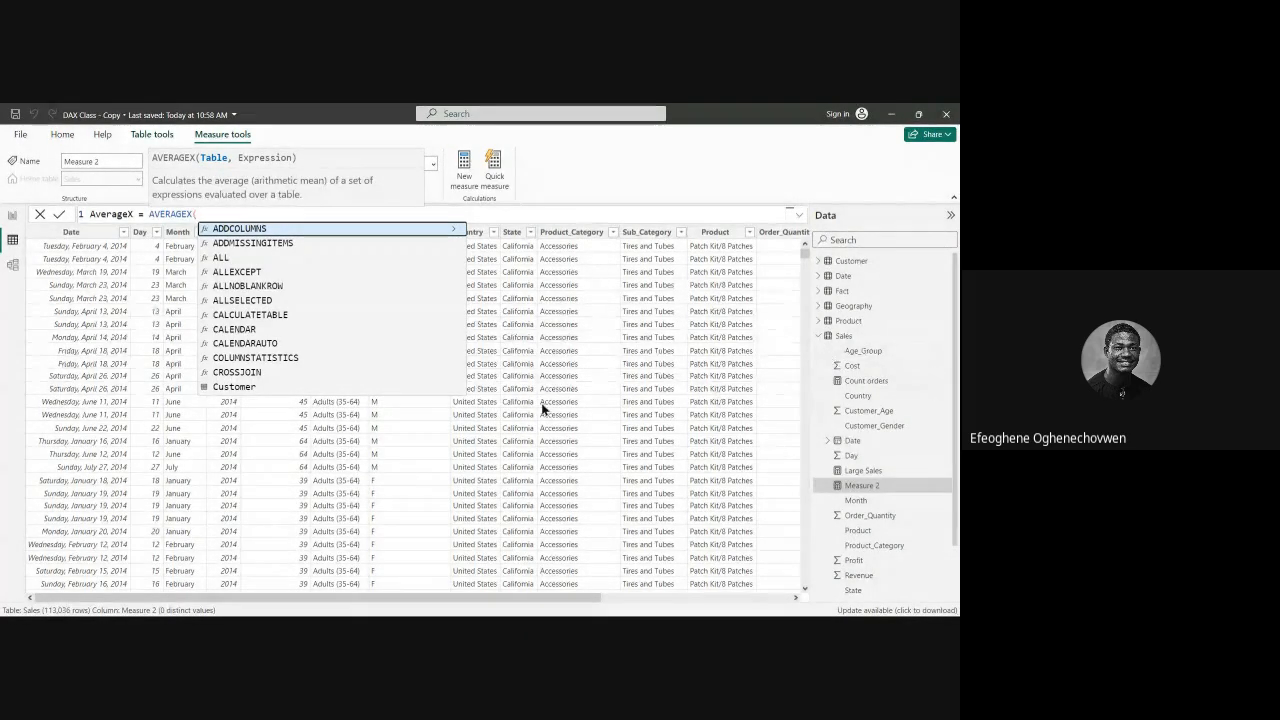
pyautogui.write('SA')
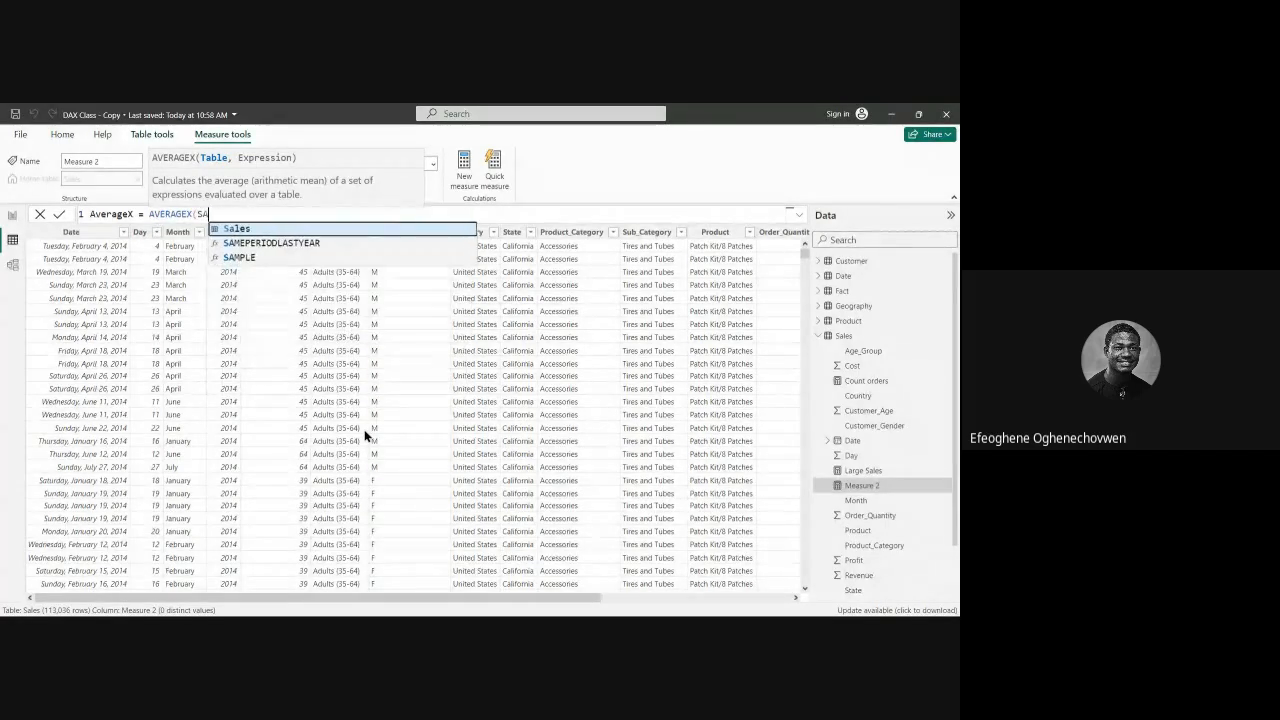
pyautogui.write('les')
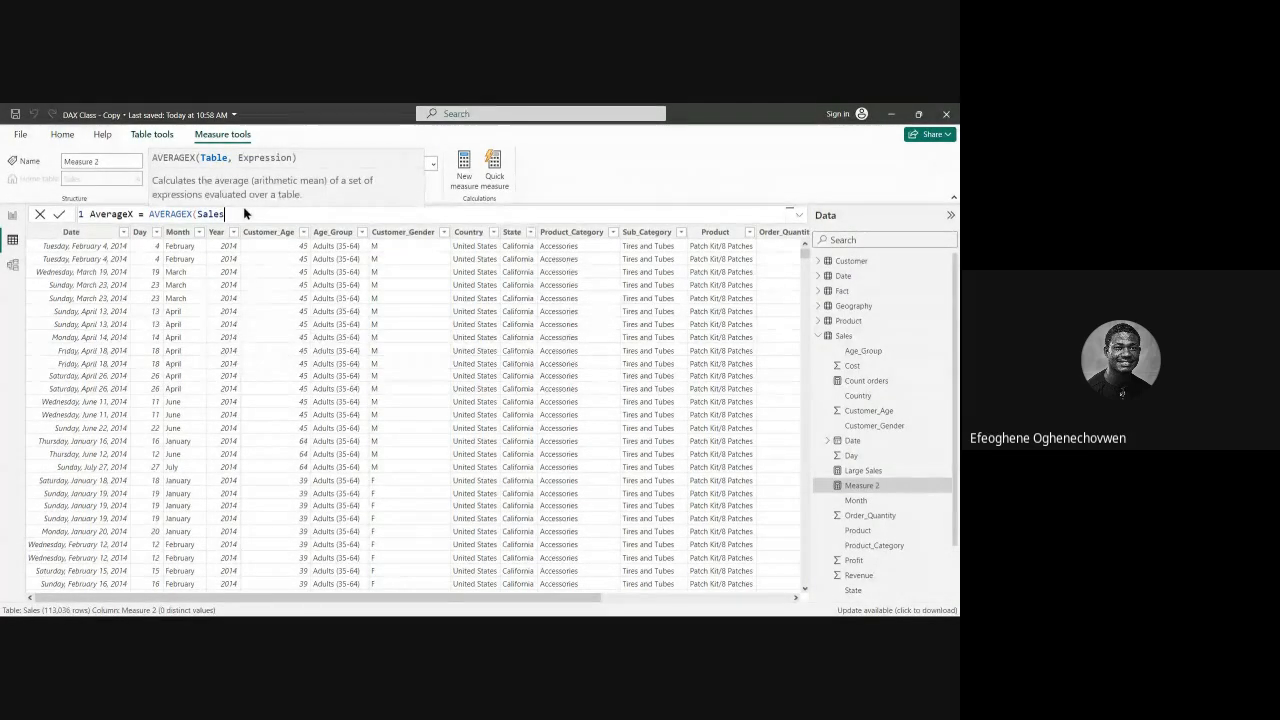
# Step: Complete the AverageX formula with the expression Sales[Order_Quantity]*Sales[Unit_Price], close the parenthesis and commit the measure
pyautogui.write(',SALES')
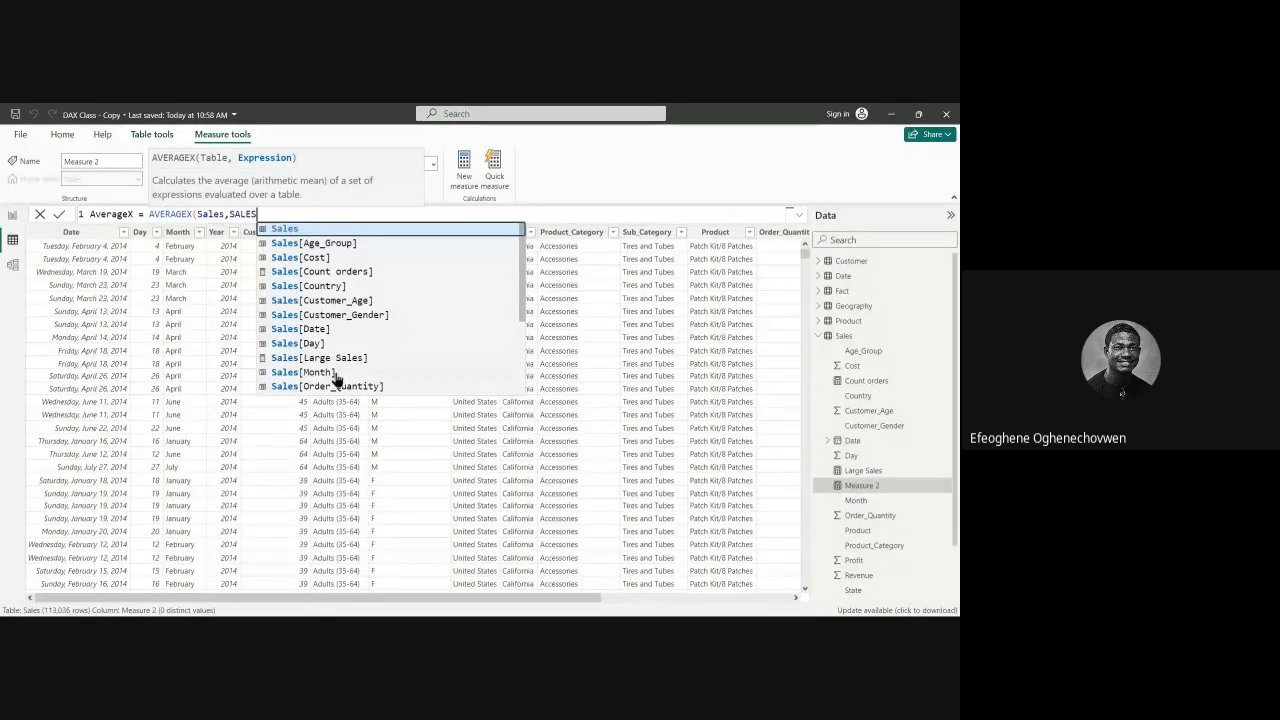
pyautogui.scroll(-2, 337, 345)
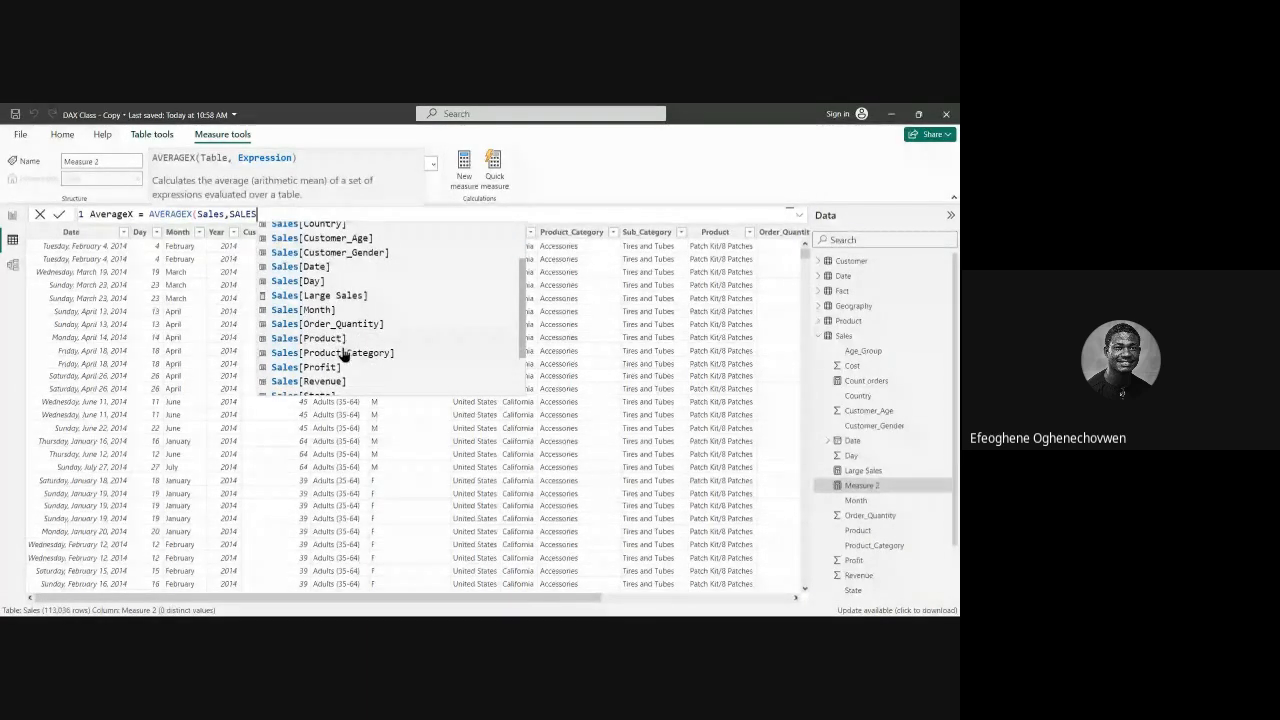
pyautogui.click(350, 326)
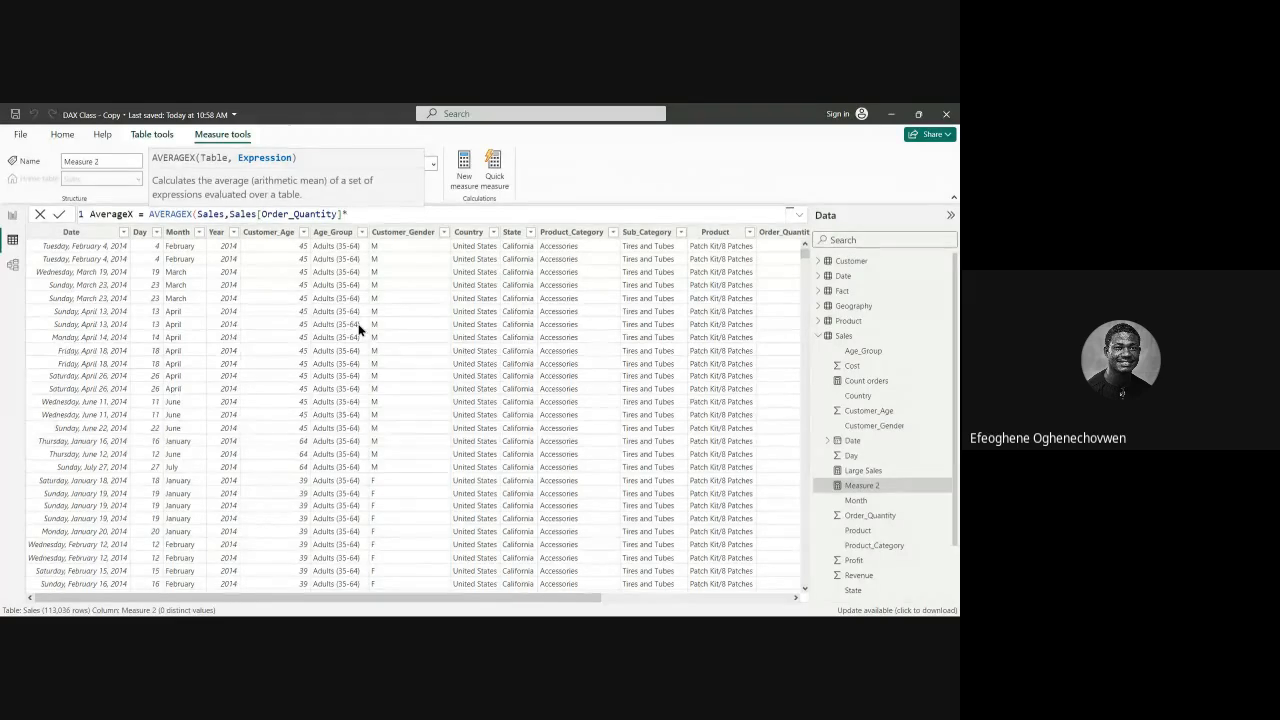
pyautogui.write('*')
pyautogui.write('SAL')
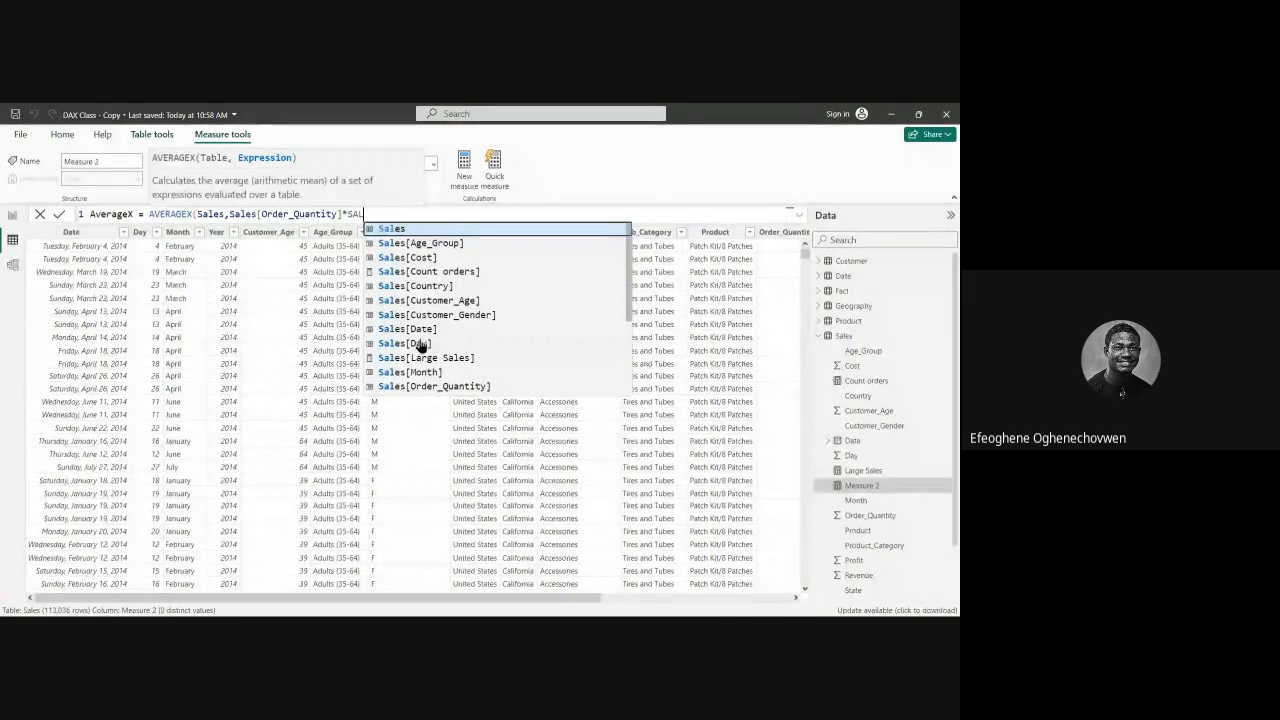
pyautogui.scroll(-1, 430, 355)
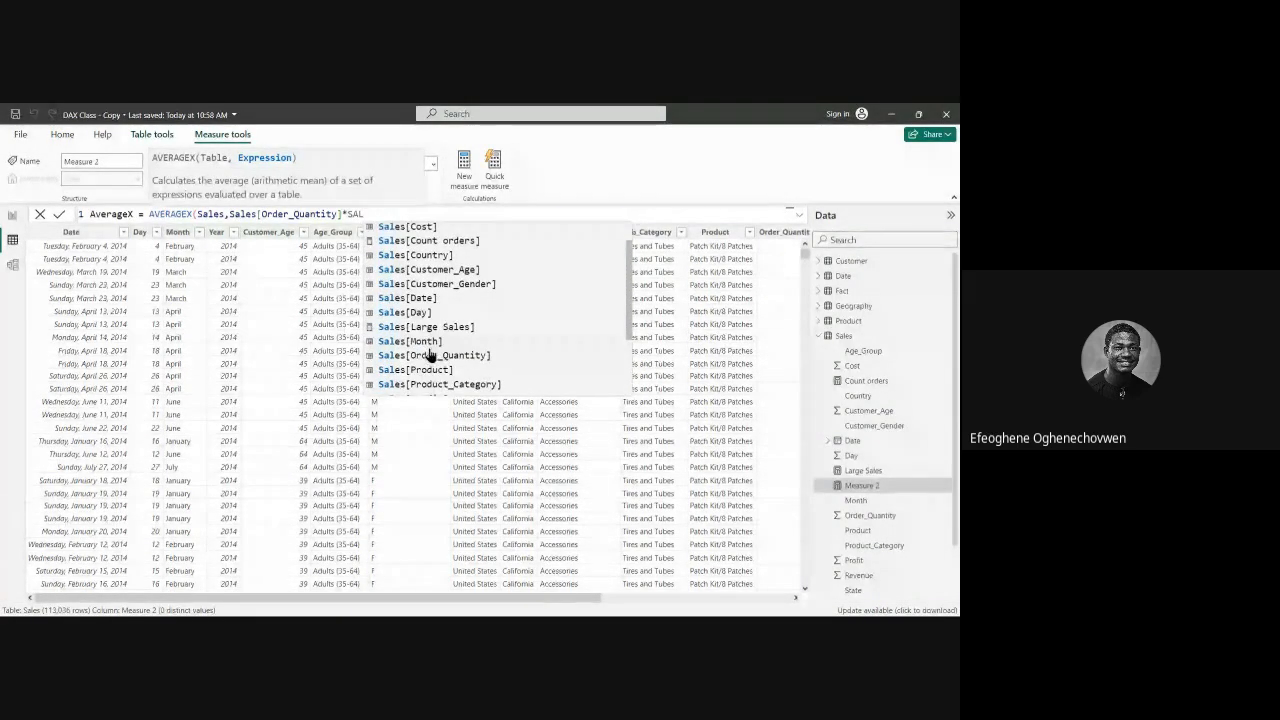
pyautogui.scroll(-3, 436, 372)
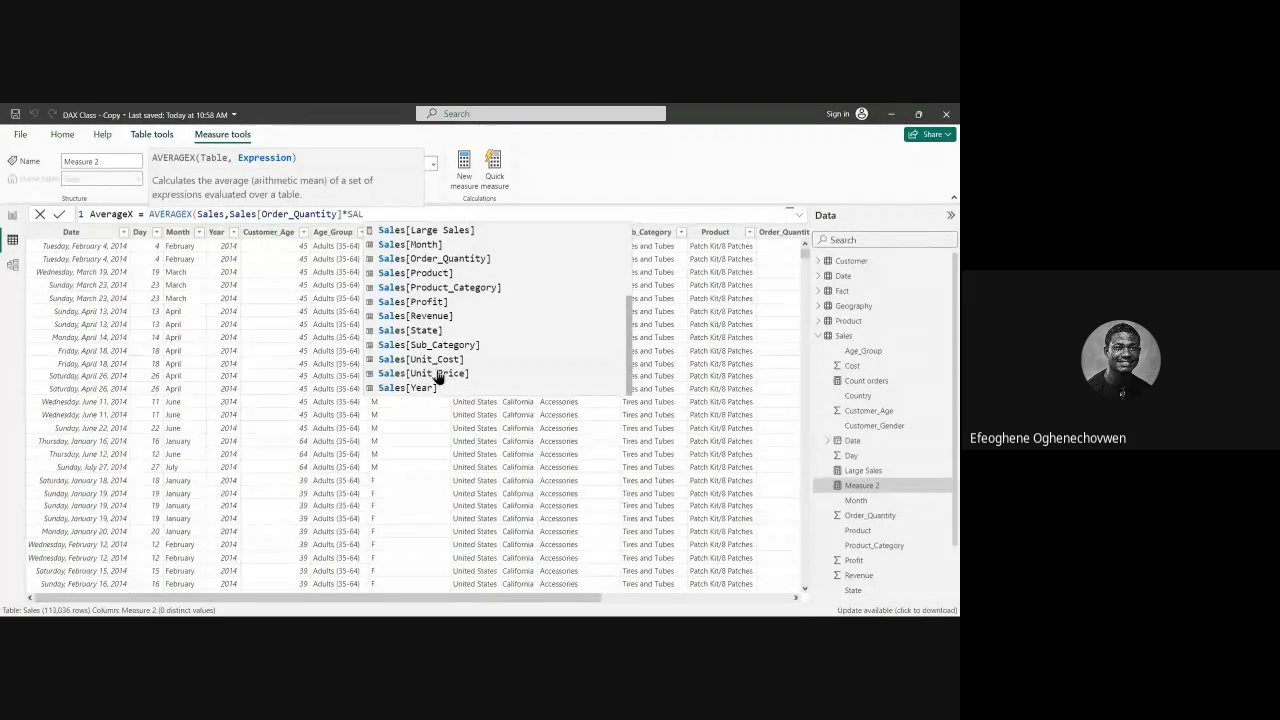
pyautogui.click(444, 371)
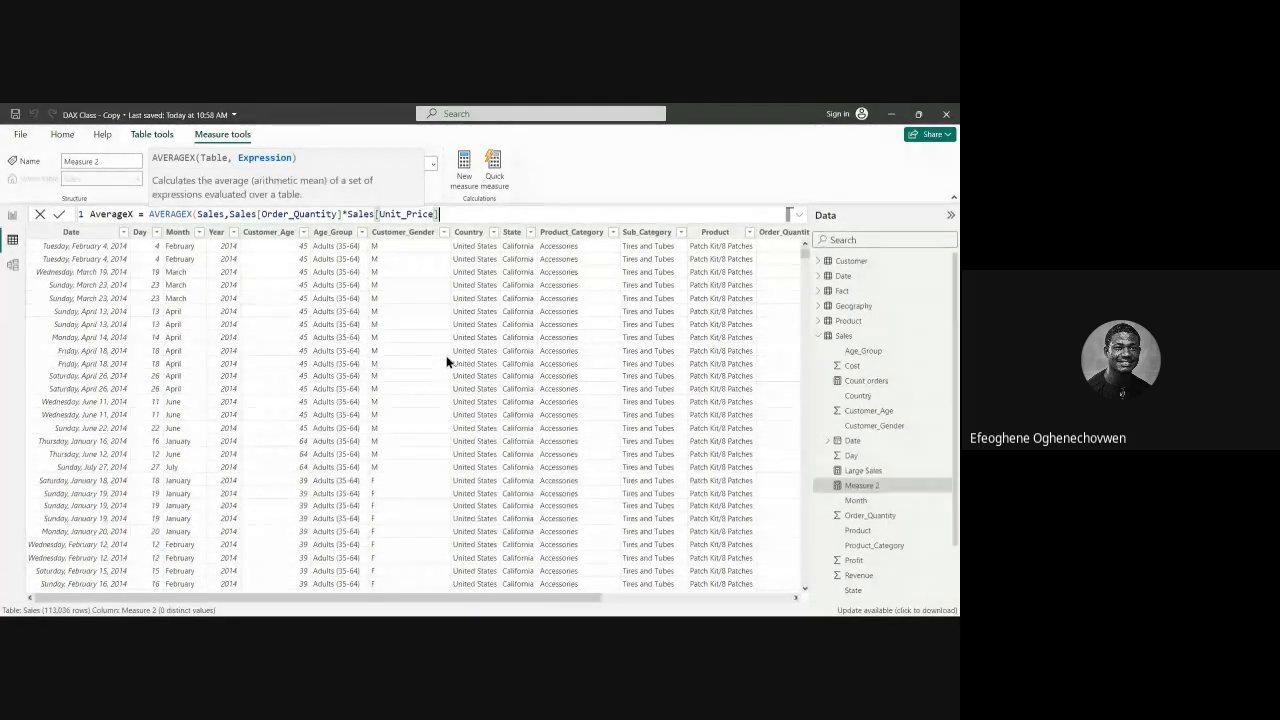
pyautogui.write('))')
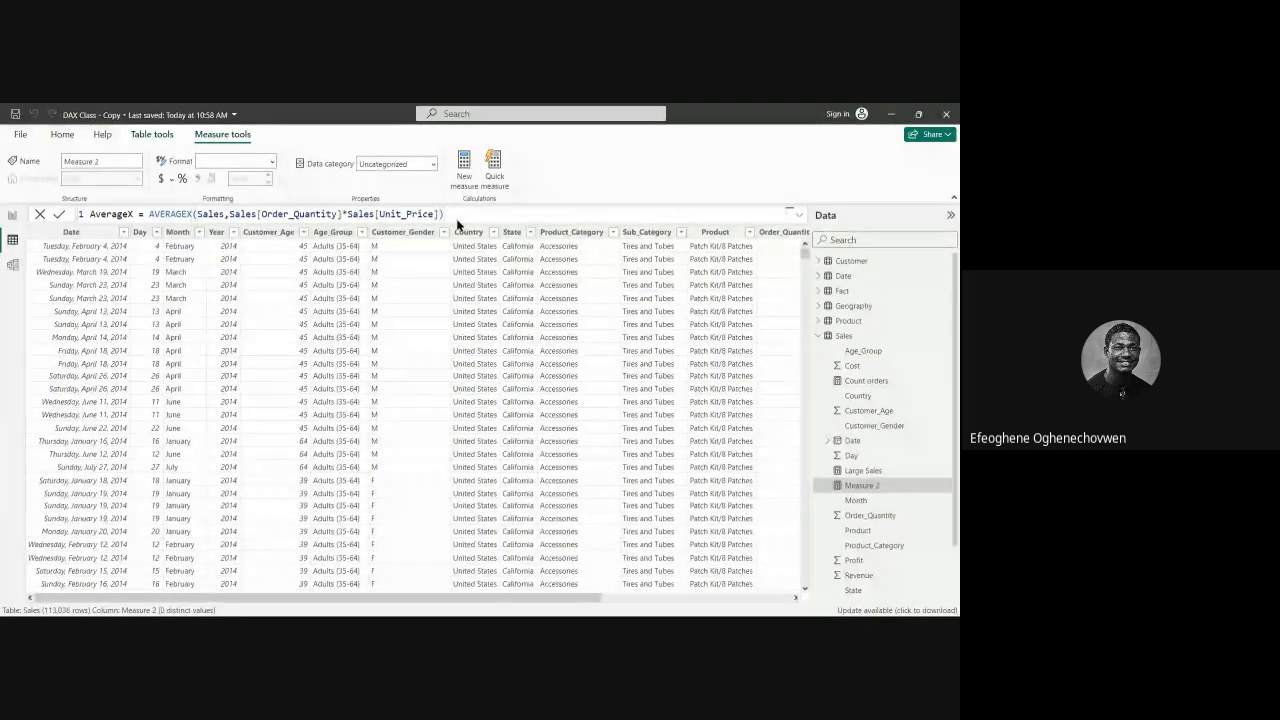
pyautogui.press('Return')
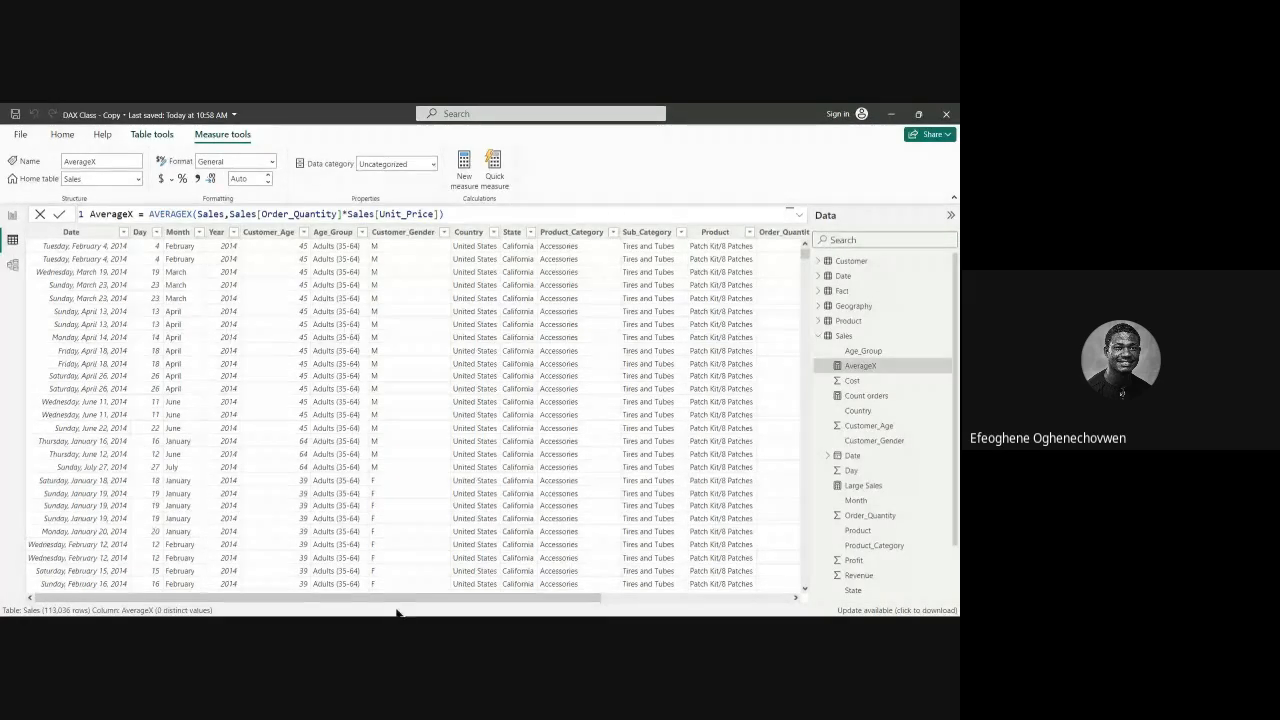
pyautogui.moveTo(398, 599); pyautogui.dragTo(594, 599)
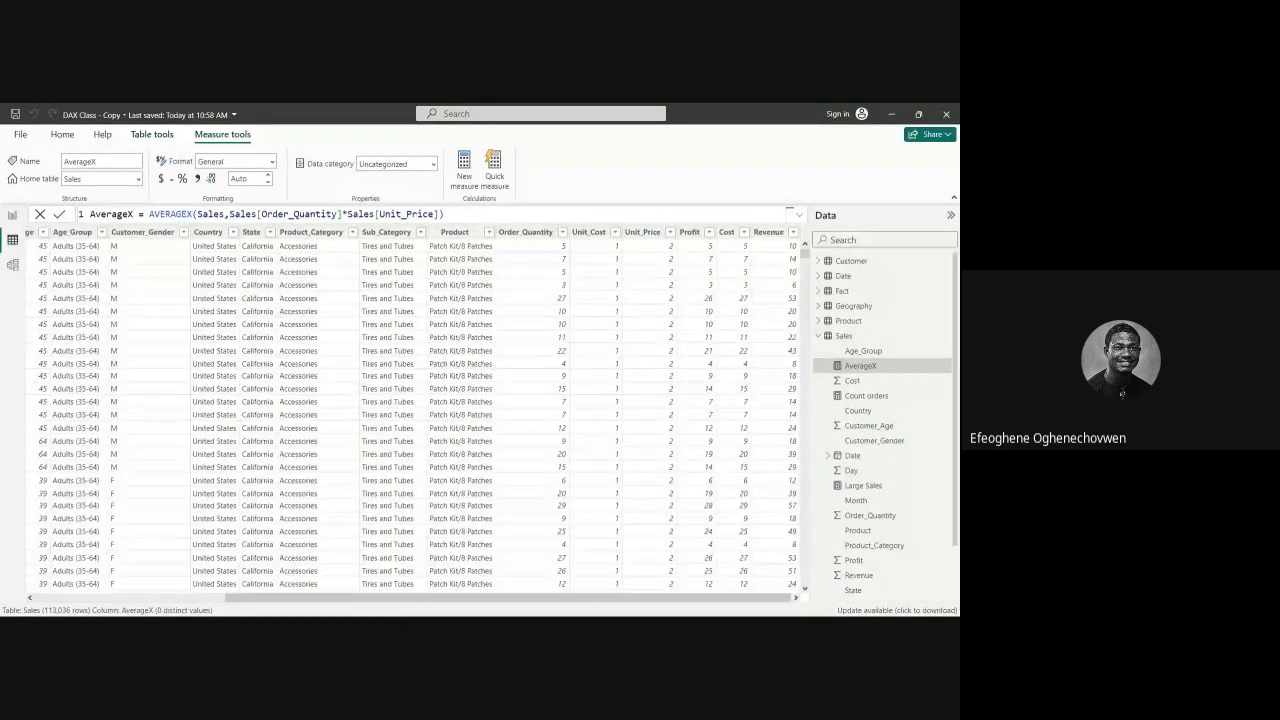
# Step: Compare the Order_Quantity and Unit_Price values row by row in the Sales table
pyautogui.click(540, 246)
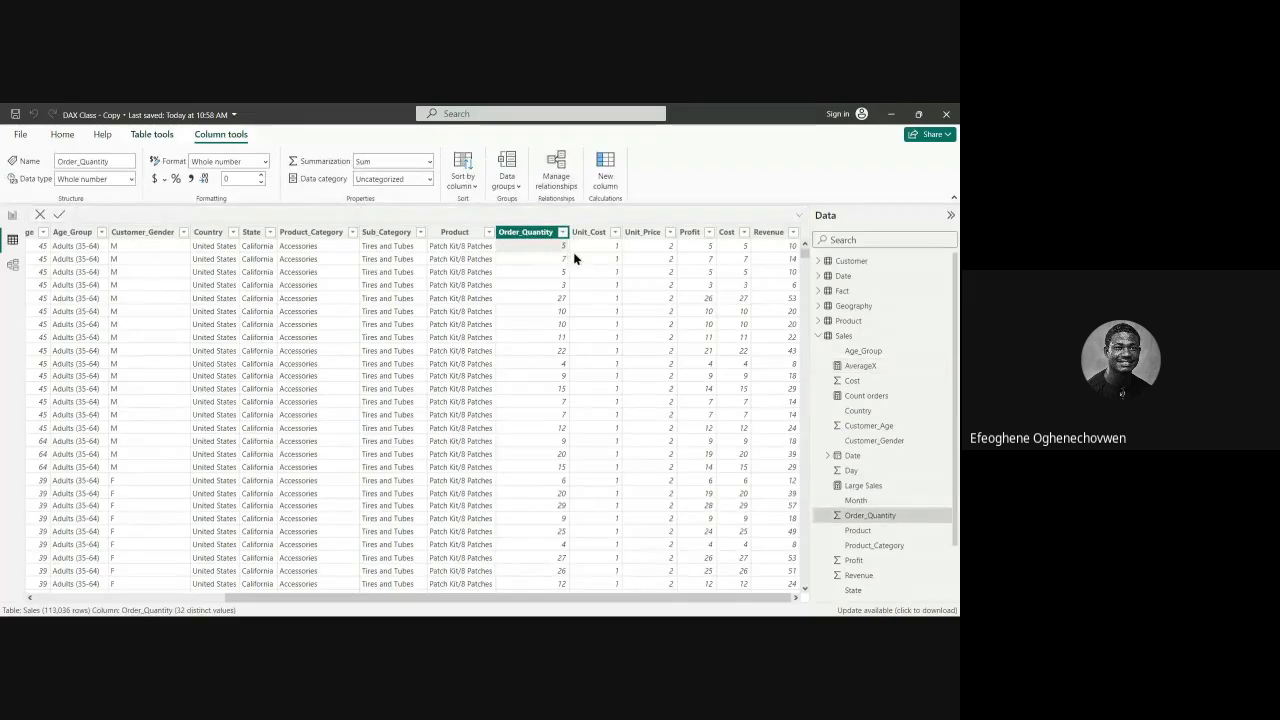
pyautogui.click(650, 253)
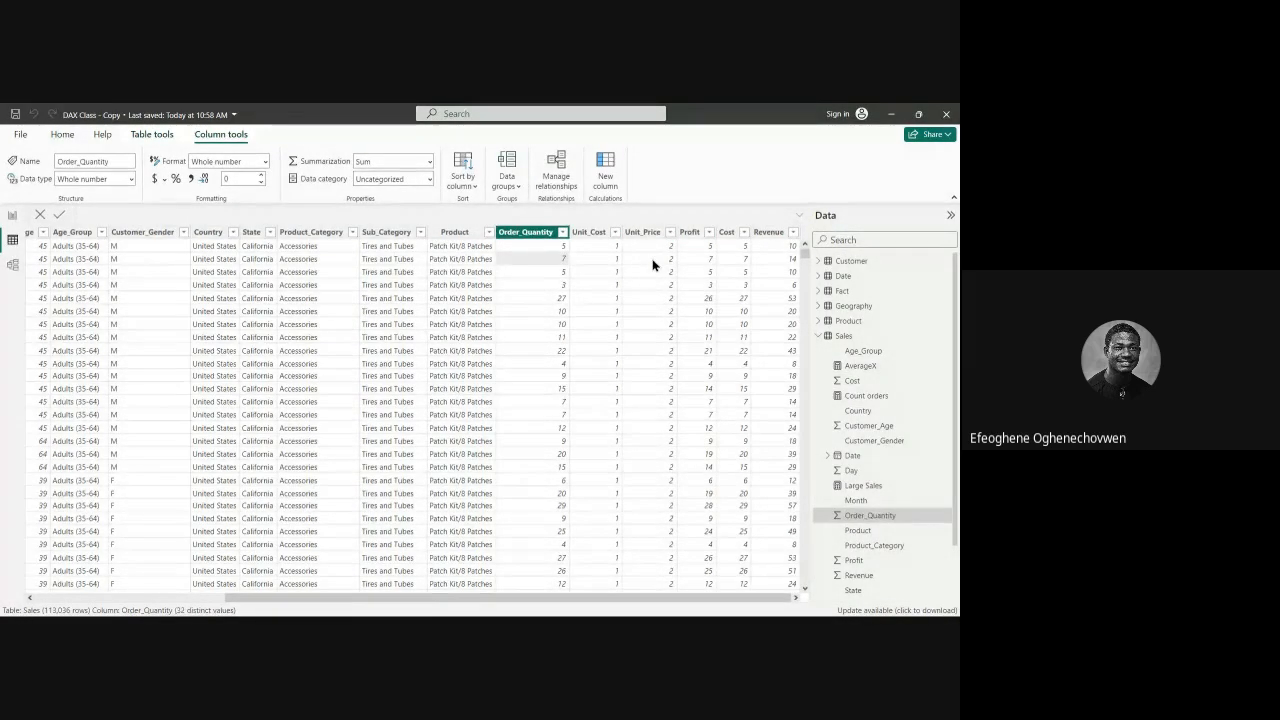
pyautogui.click(651, 261)
pyautogui.click(545, 298)
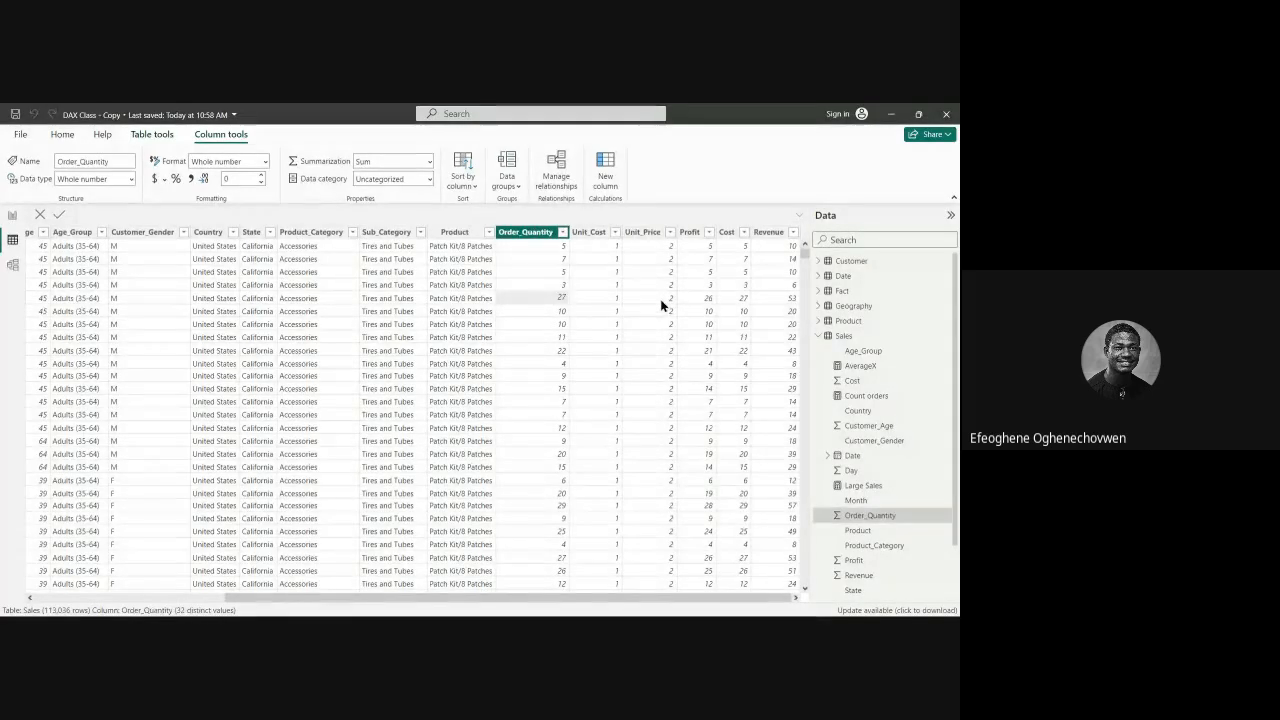
pyautogui.click(664, 302)
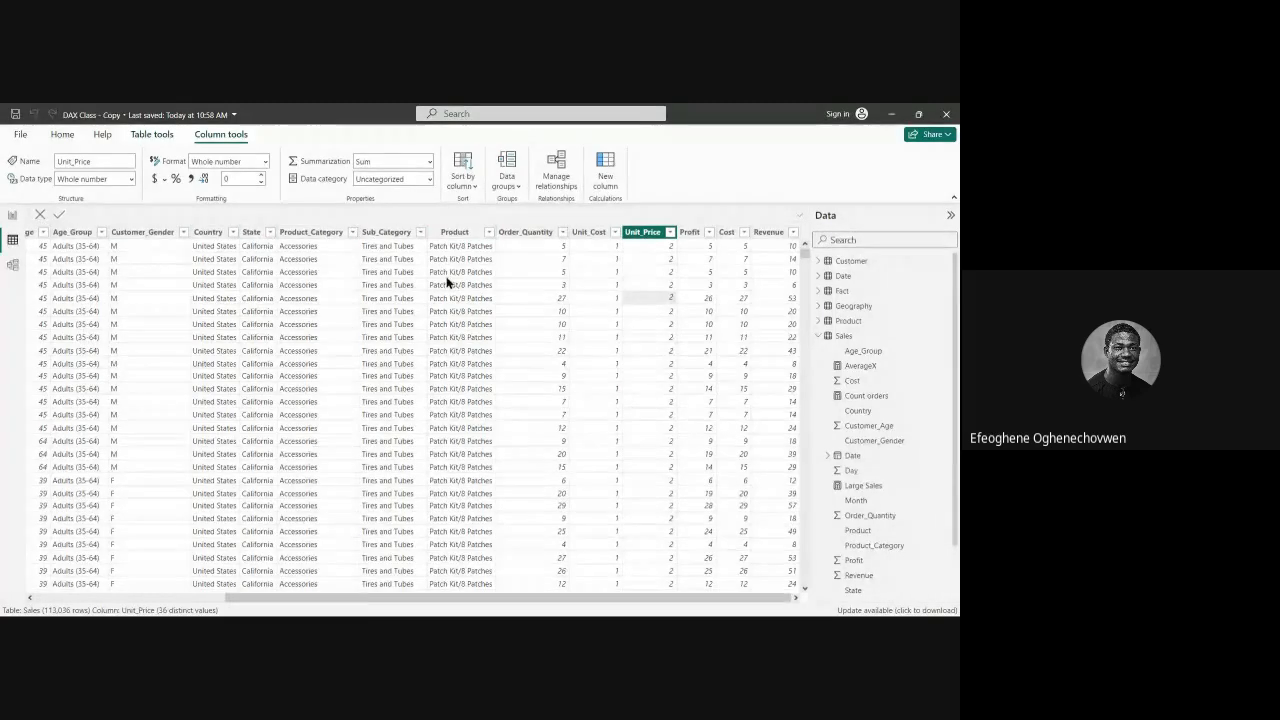
# Step: Add a card showing the AverageX measure to the Aggregate report page and place it beside the Large Sales card
pyautogui.click(12, 215)
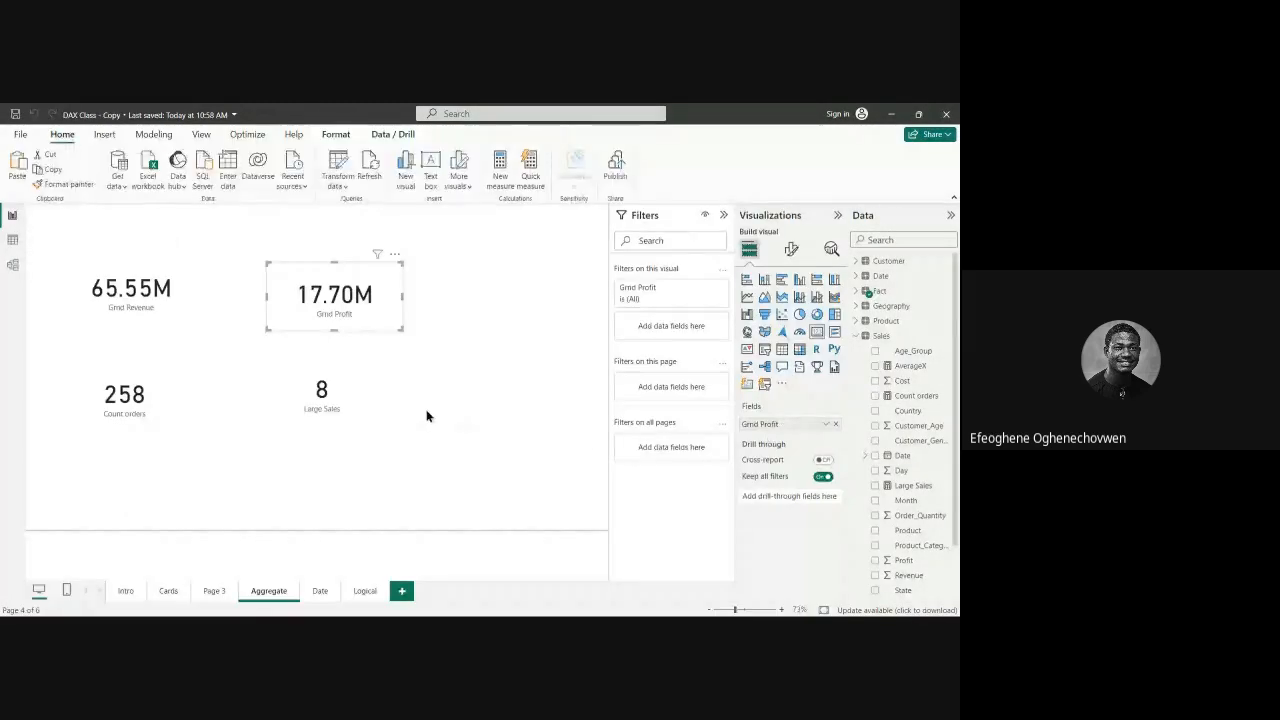
pyautogui.click(330, 397)
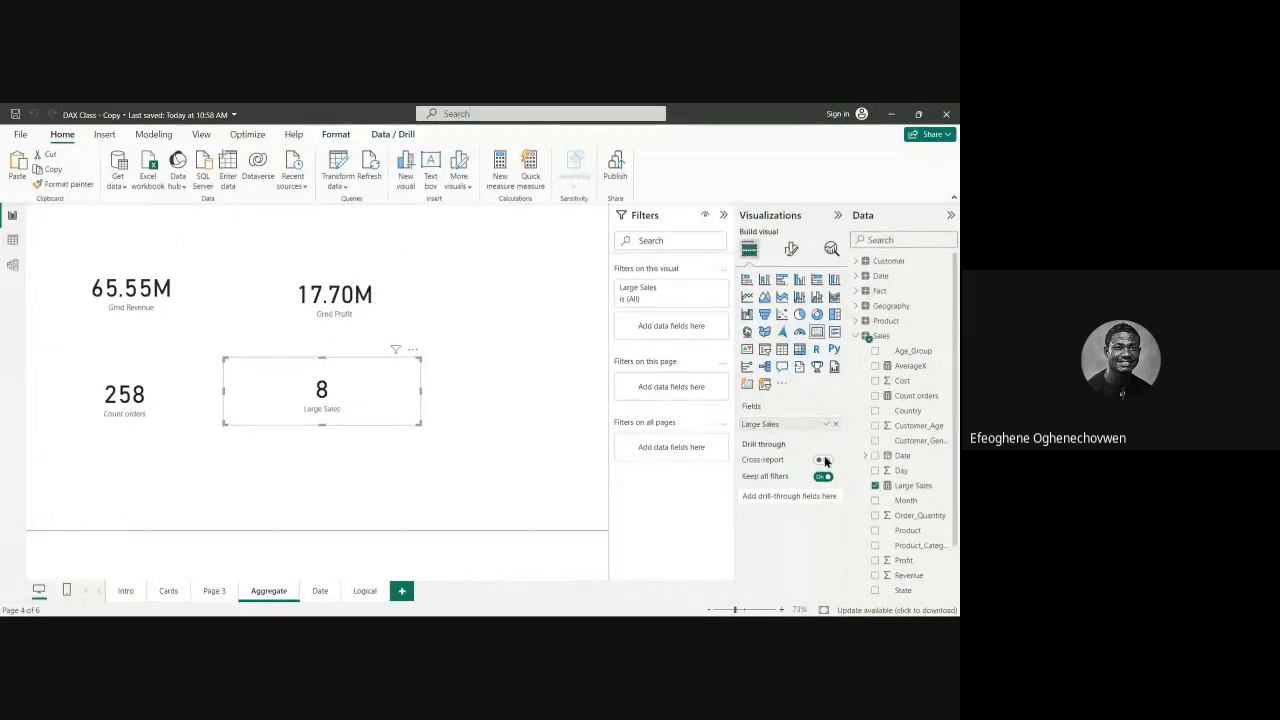
pyautogui.click(489, 401)
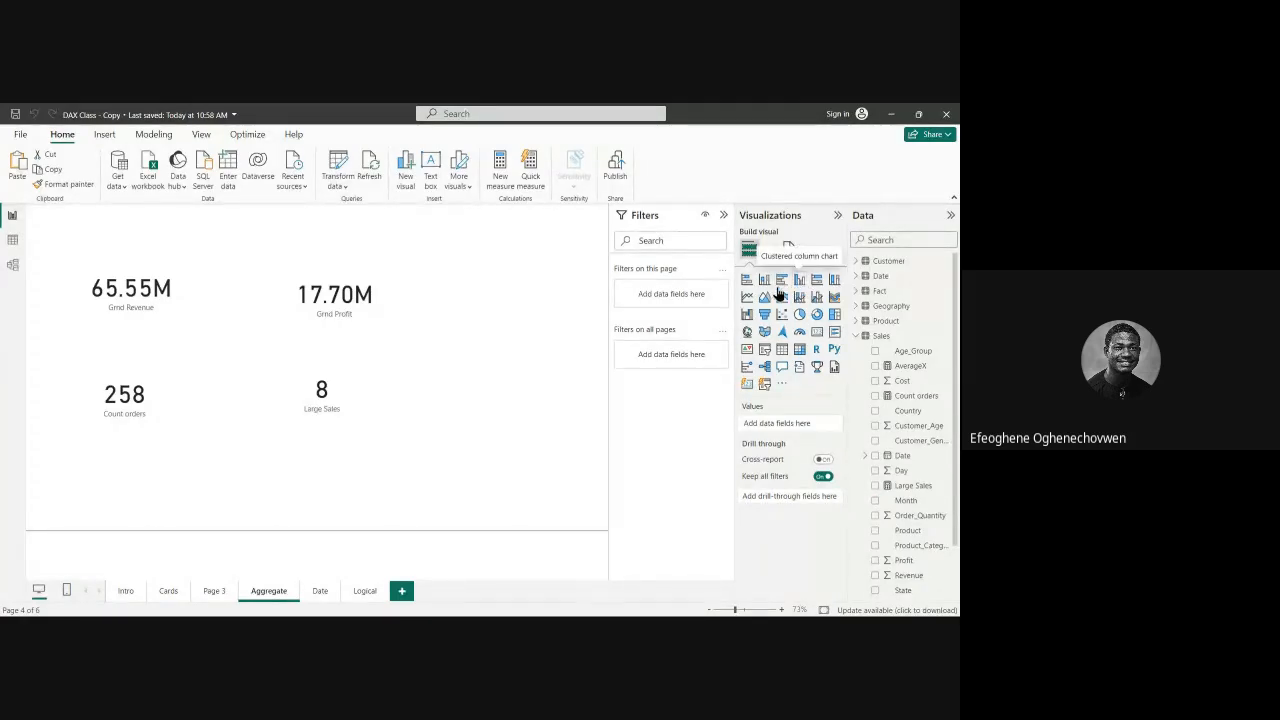
pyautogui.click(816, 334)
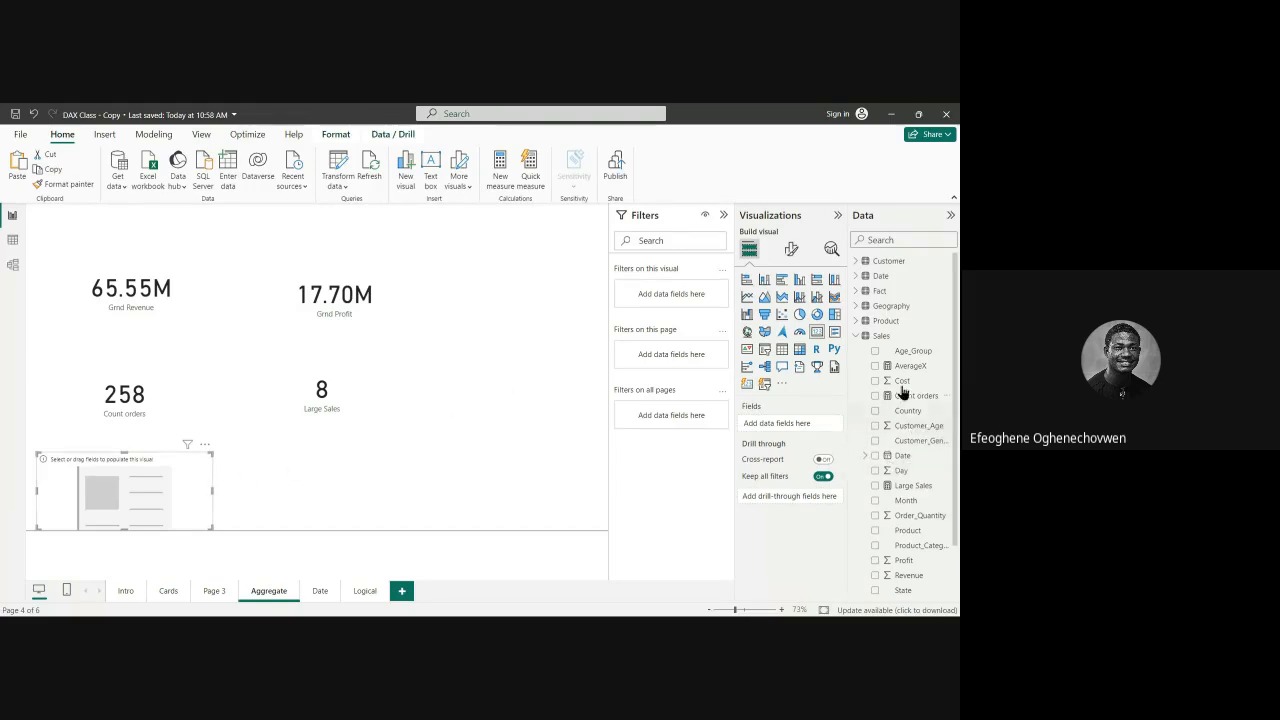
pyautogui.moveTo(895, 366); pyautogui.dragTo(566, 404)
pyautogui.click(450, 404)
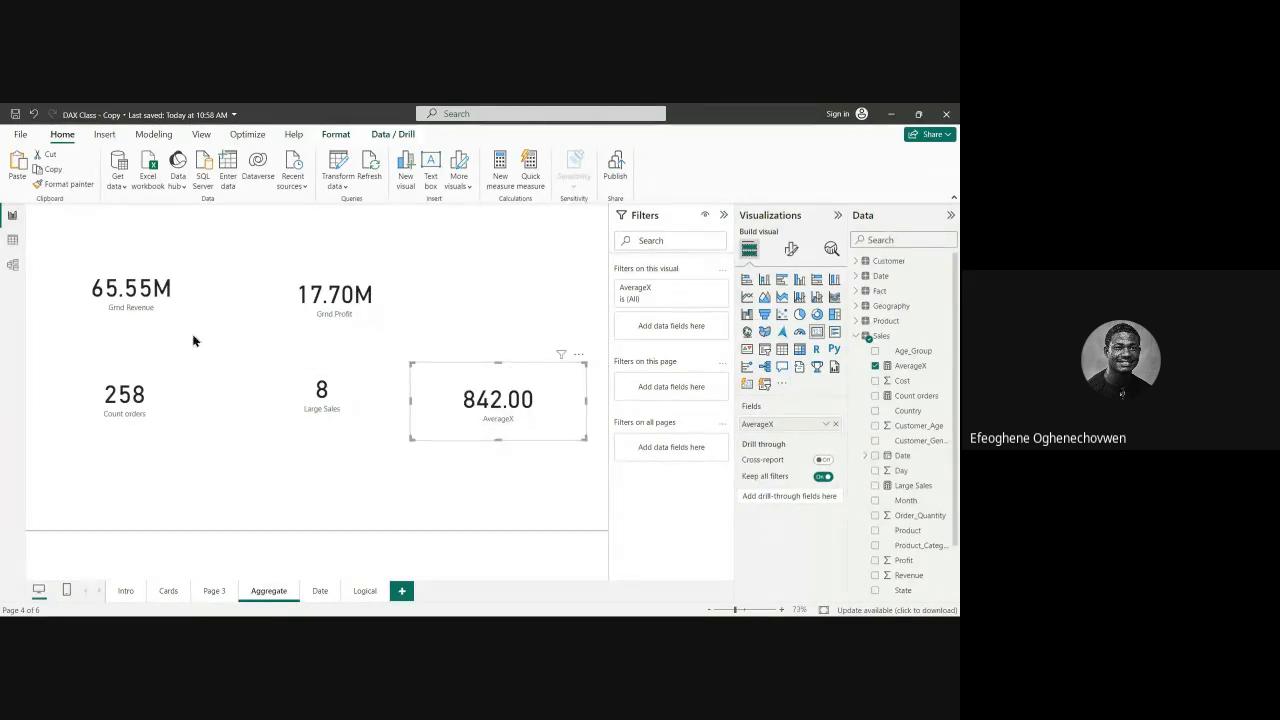
# Step: Narrow the Large Sales card from both sides and line it up beneath Grnd Profit and level with the AverageX card
pyautogui.moveTo(334, 385); pyautogui.dragTo(329, 400)
pyautogui.click(321, 300)
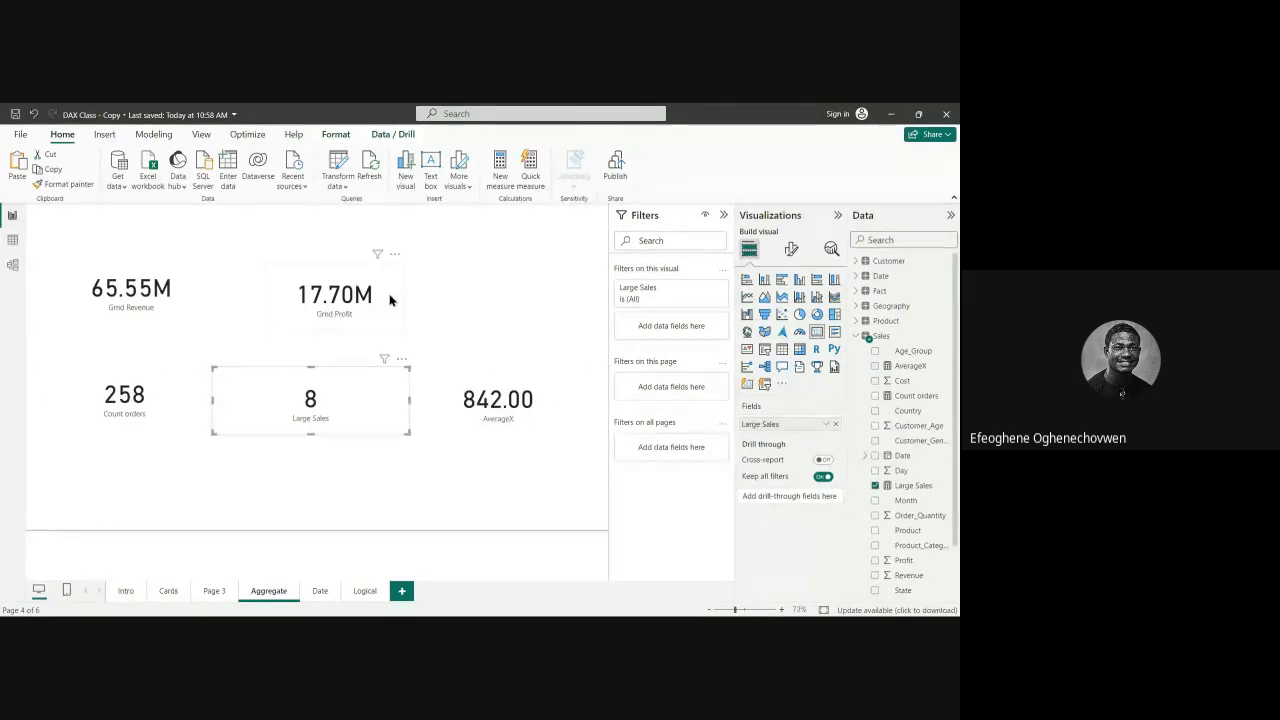
pyautogui.moveTo(390, 300); pyautogui.dragTo(363, 297)
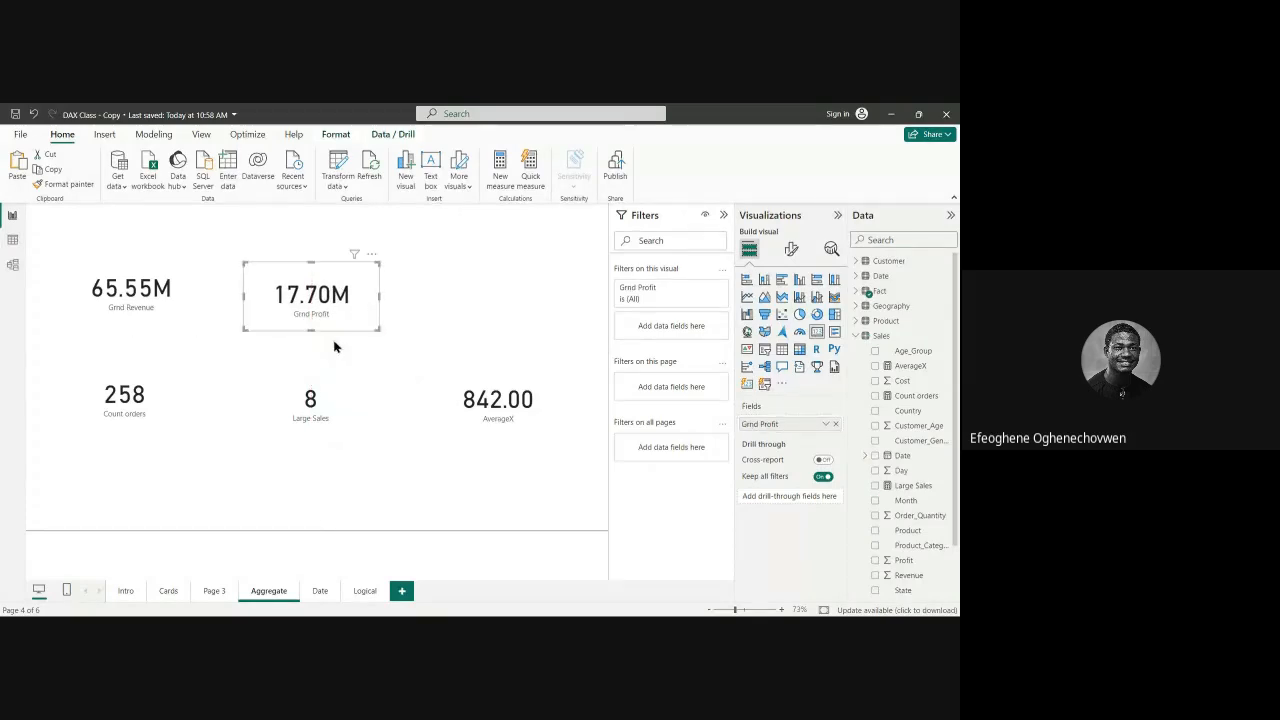
pyautogui.click(272, 391)
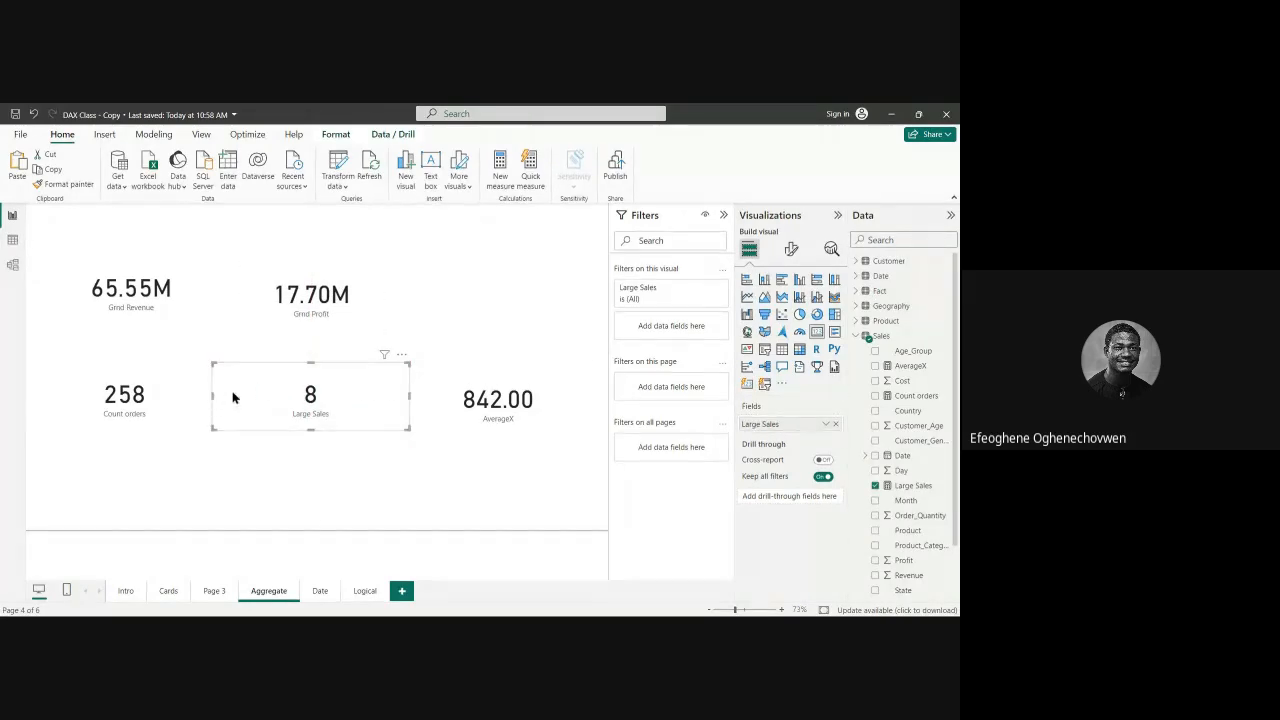
pyautogui.moveTo(213, 398); pyautogui.dragTo(249, 397)
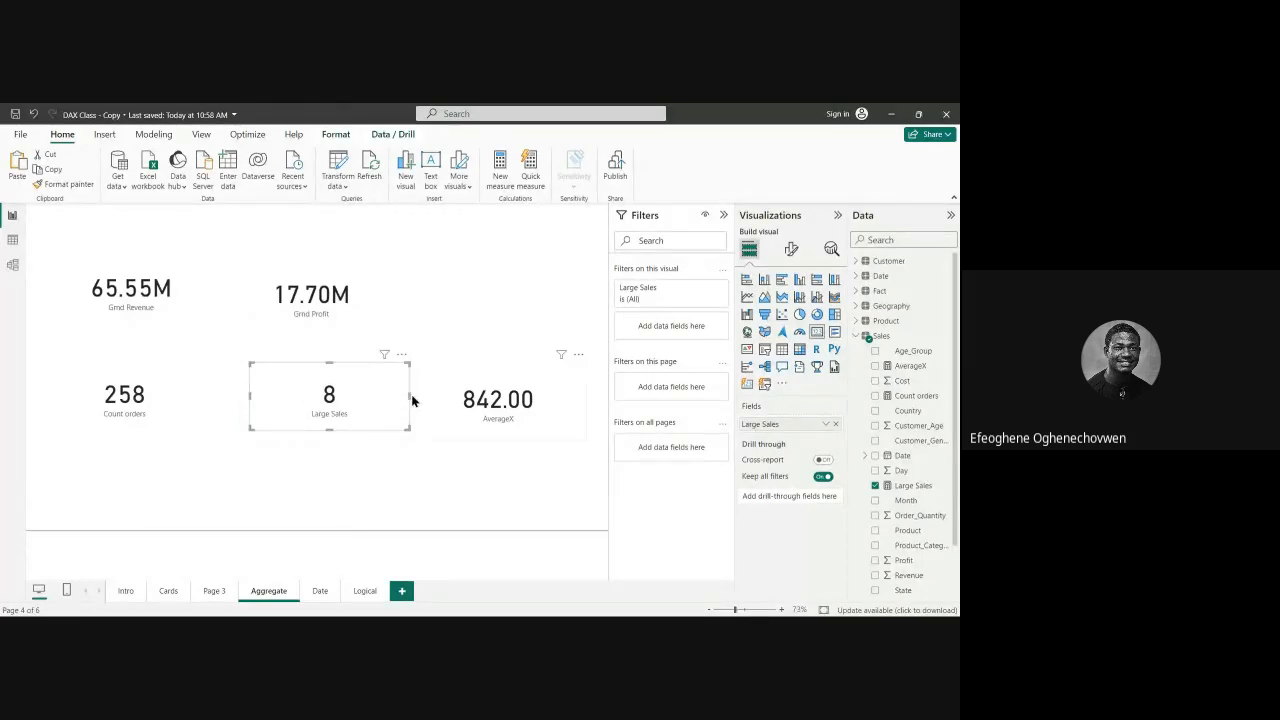
pyautogui.moveTo(408, 394); pyautogui.dragTo(395, 394)
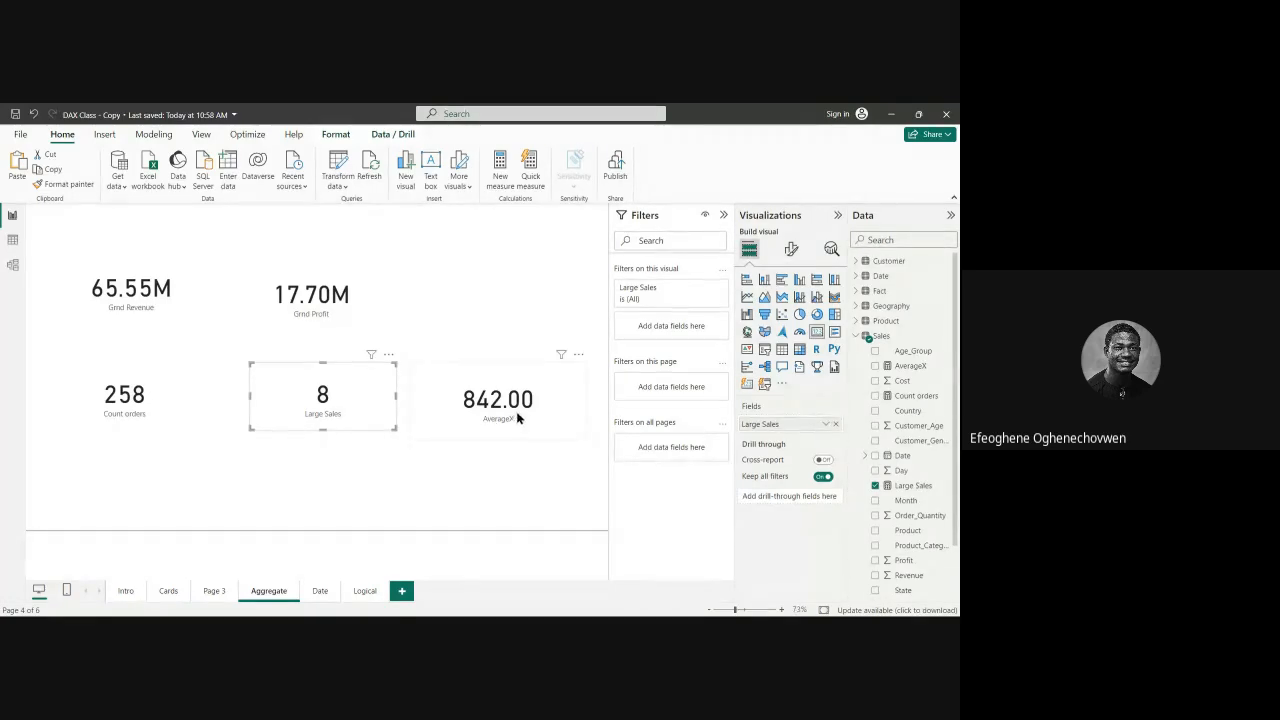
pyautogui.moveTo(524, 418); pyautogui.dragTo(544, 410)
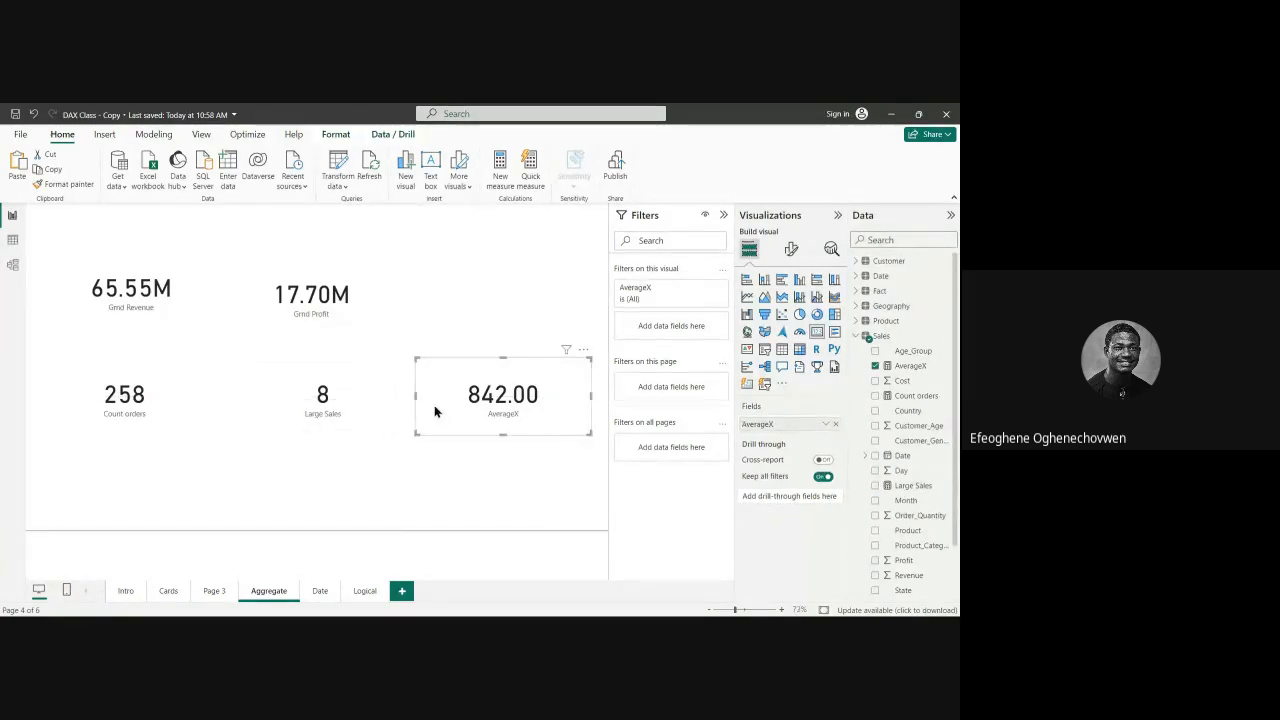
pyautogui.moveTo(434, 414); pyautogui.dragTo(383, 408)
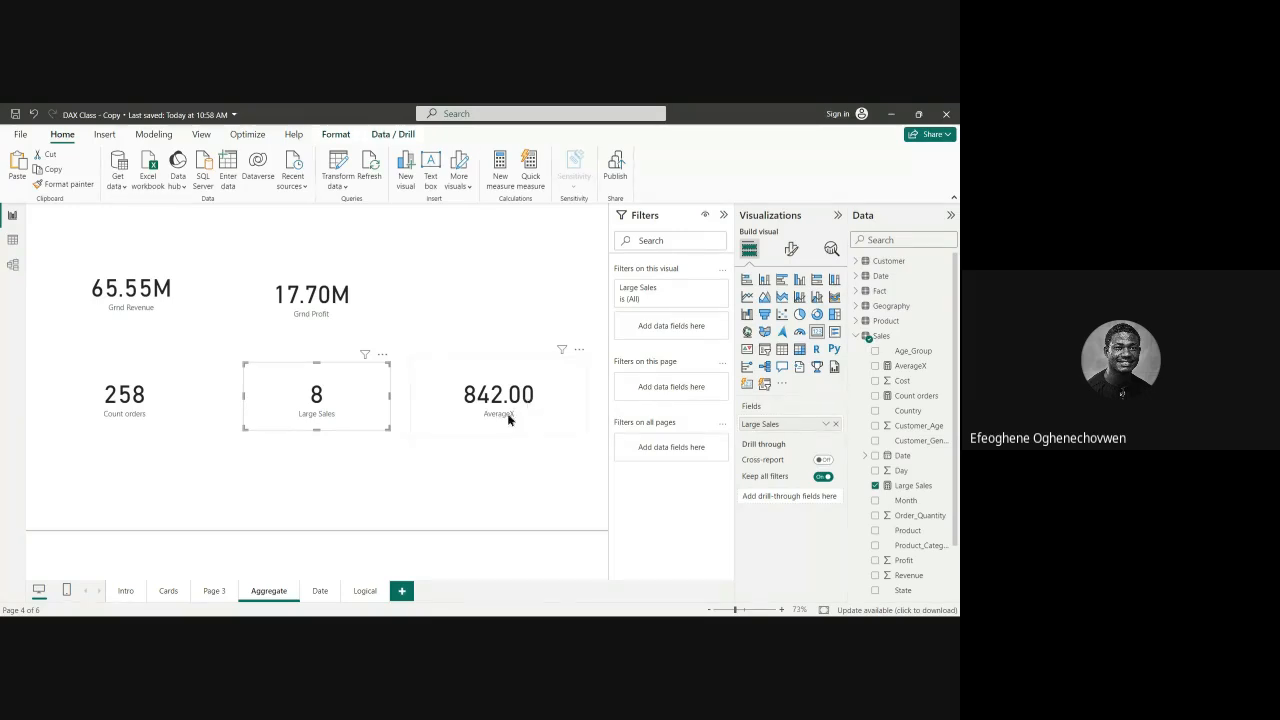
# Step: Move the Grnd Revenue card level with Grnd Profit, and narrow the lowered Count orders card to about the Grnd Revenue card's width
pyautogui.click(135, 313)
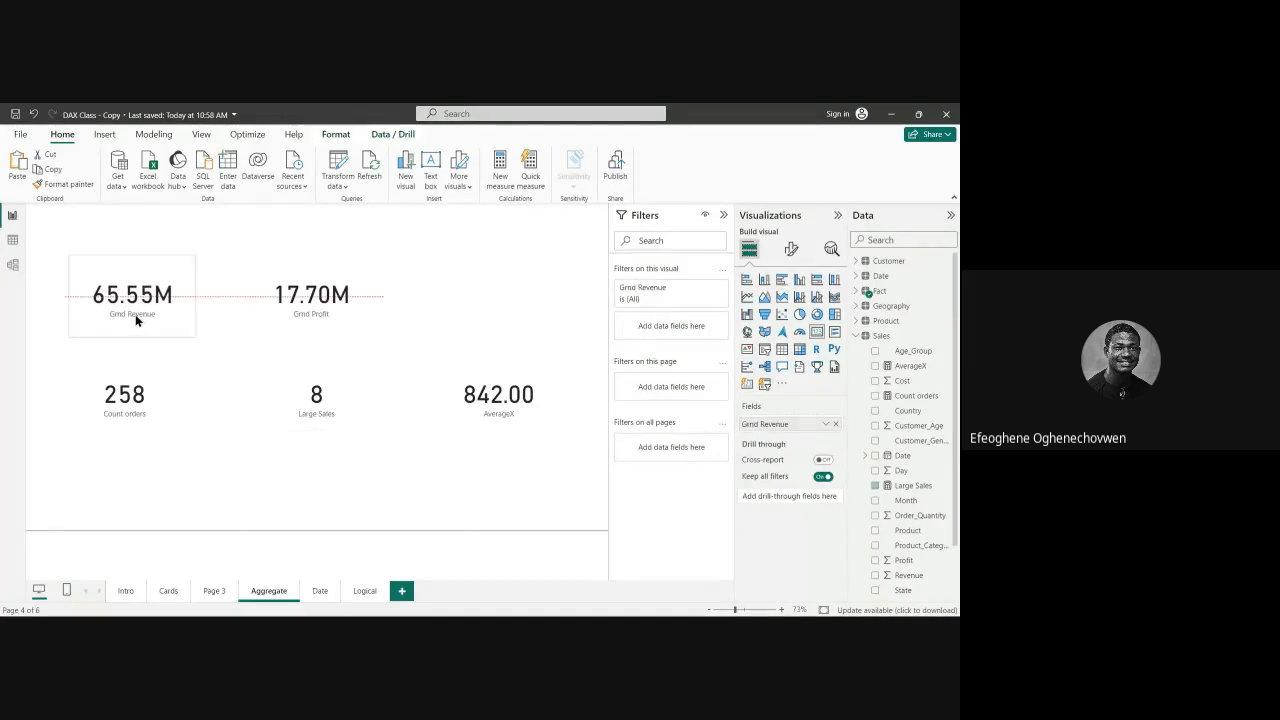
pyautogui.click(157, 385)
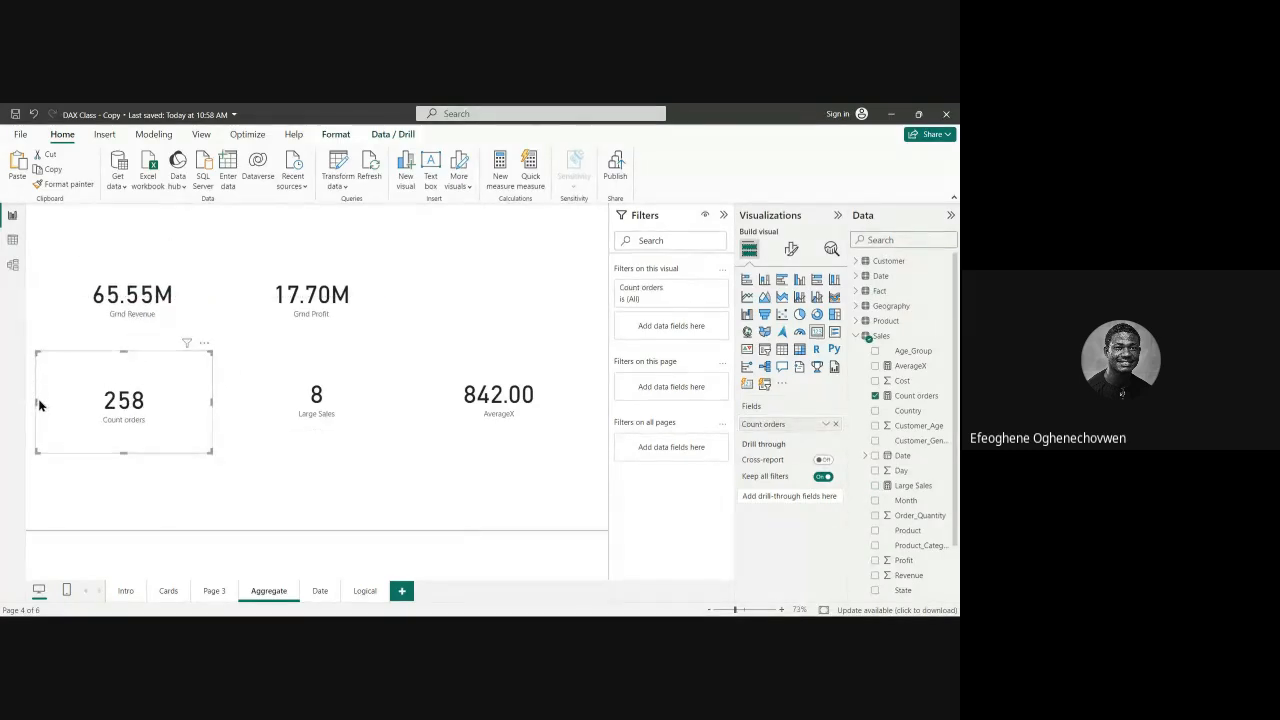
pyautogui.moveTo(37, 403); pyautogui.dragTo(77, 401)
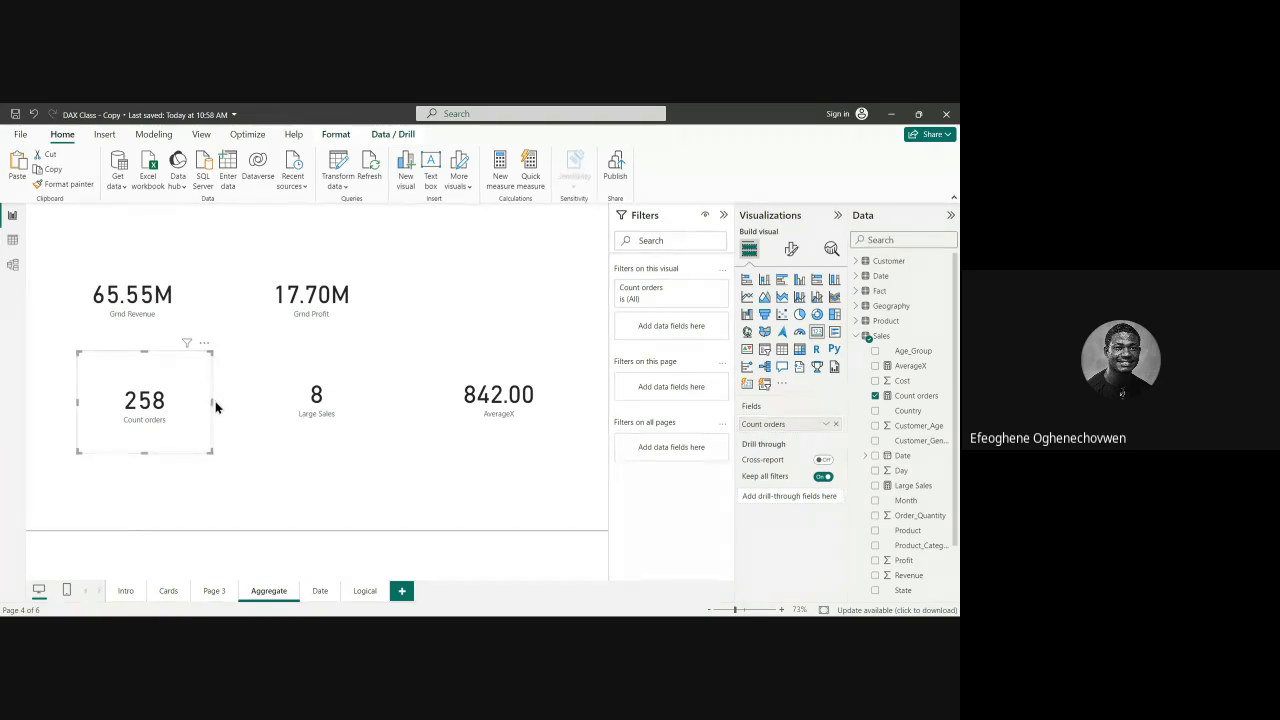
pyautogui.moveTo(211, 405); pyautogui.dragTo(196, 405)
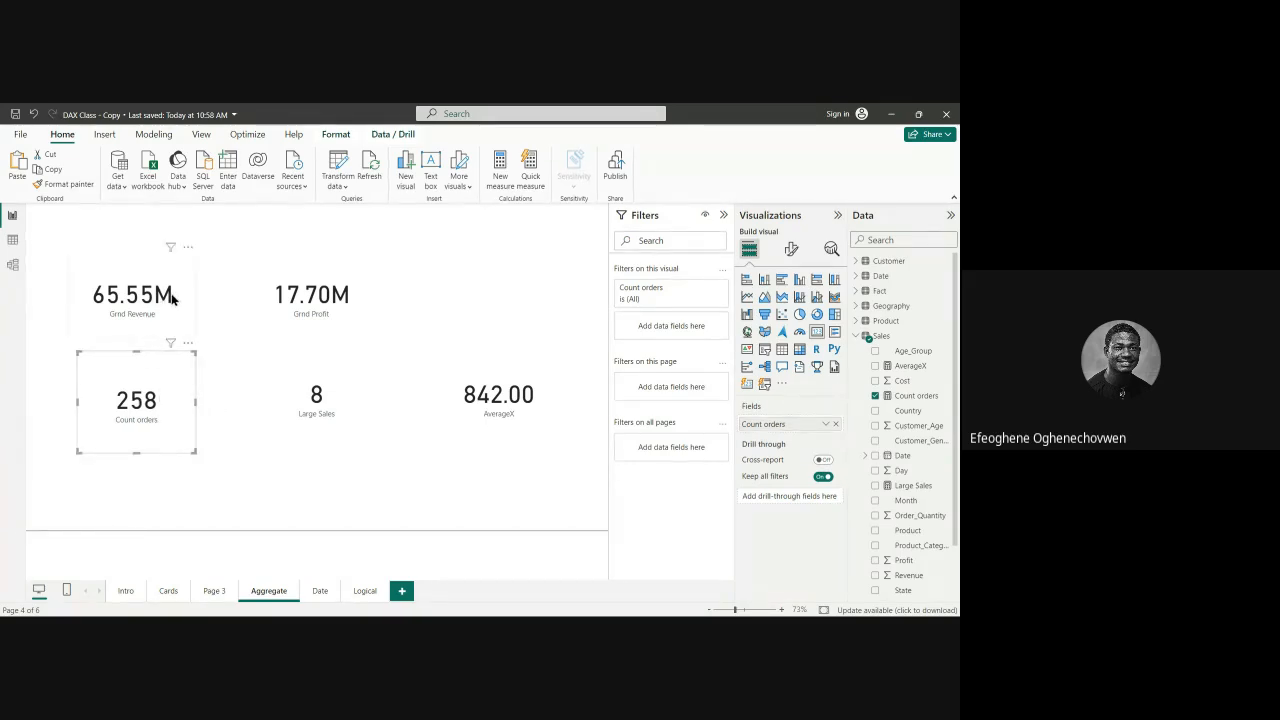
# Step: Nudge the Large Sales, Grnd Profit and AverageX cards to tidy the spacing and alignment of the two card rows
pyautogui.click(354, 390)
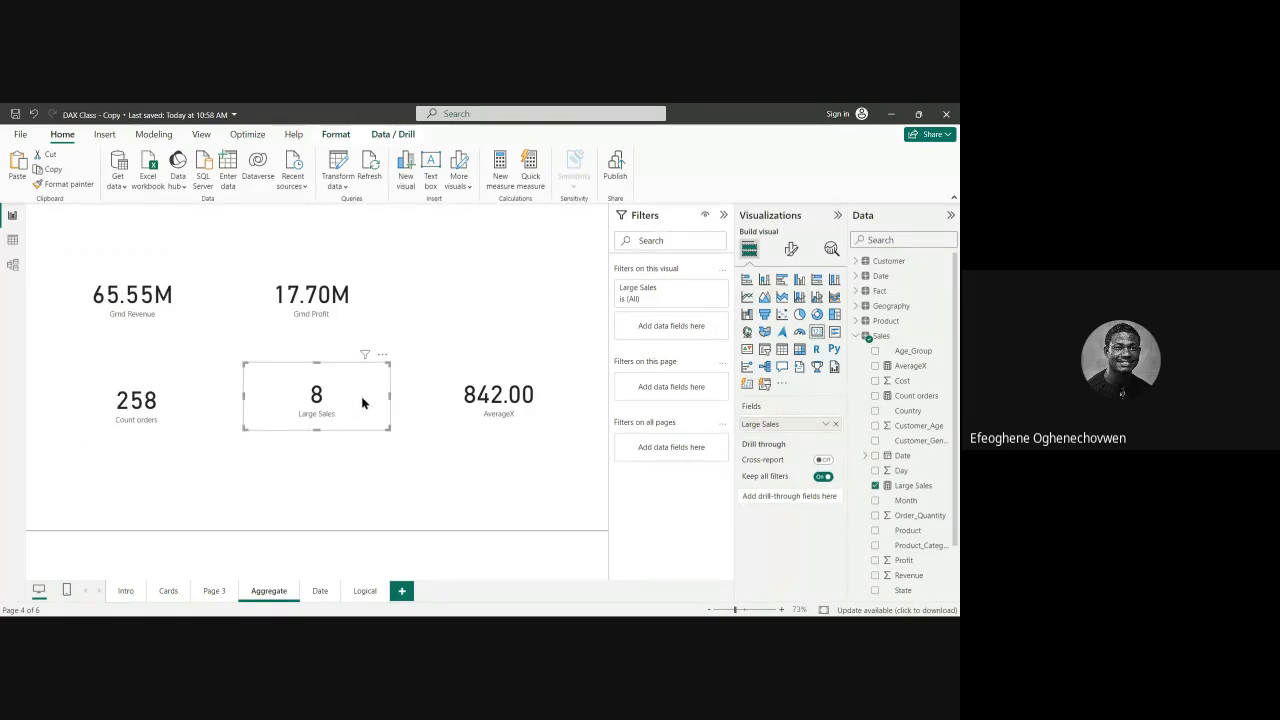
pyautogui.moveTo(363, 397); pyautogui.dragTo(338, 397)
pyautogui.click(349, 313)
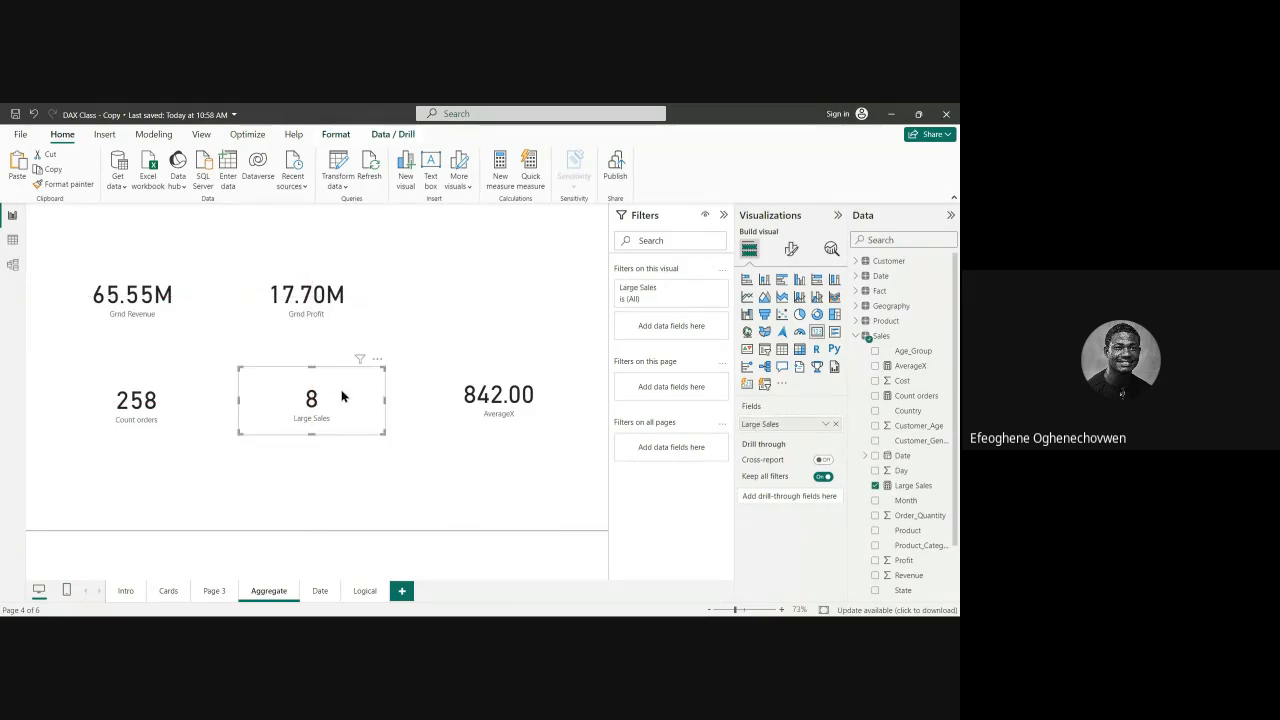
pyautogui.click(549, 415)
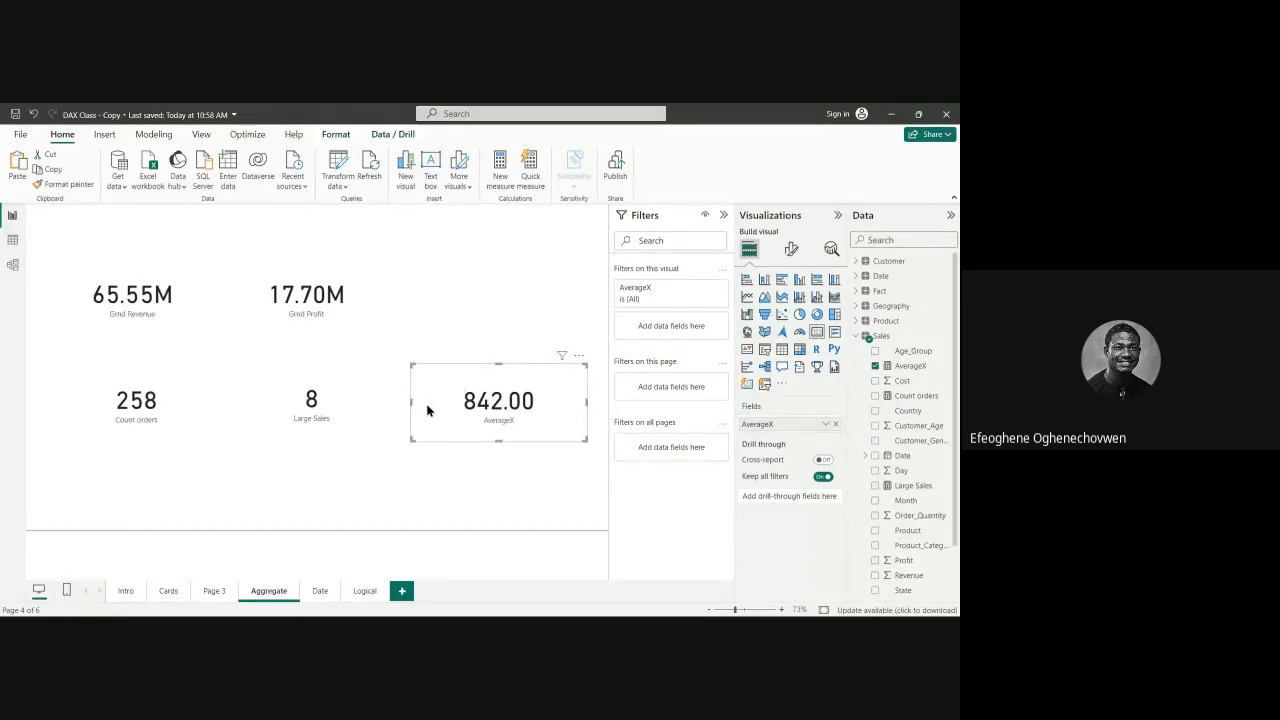
pyautogui.click(352, 322)
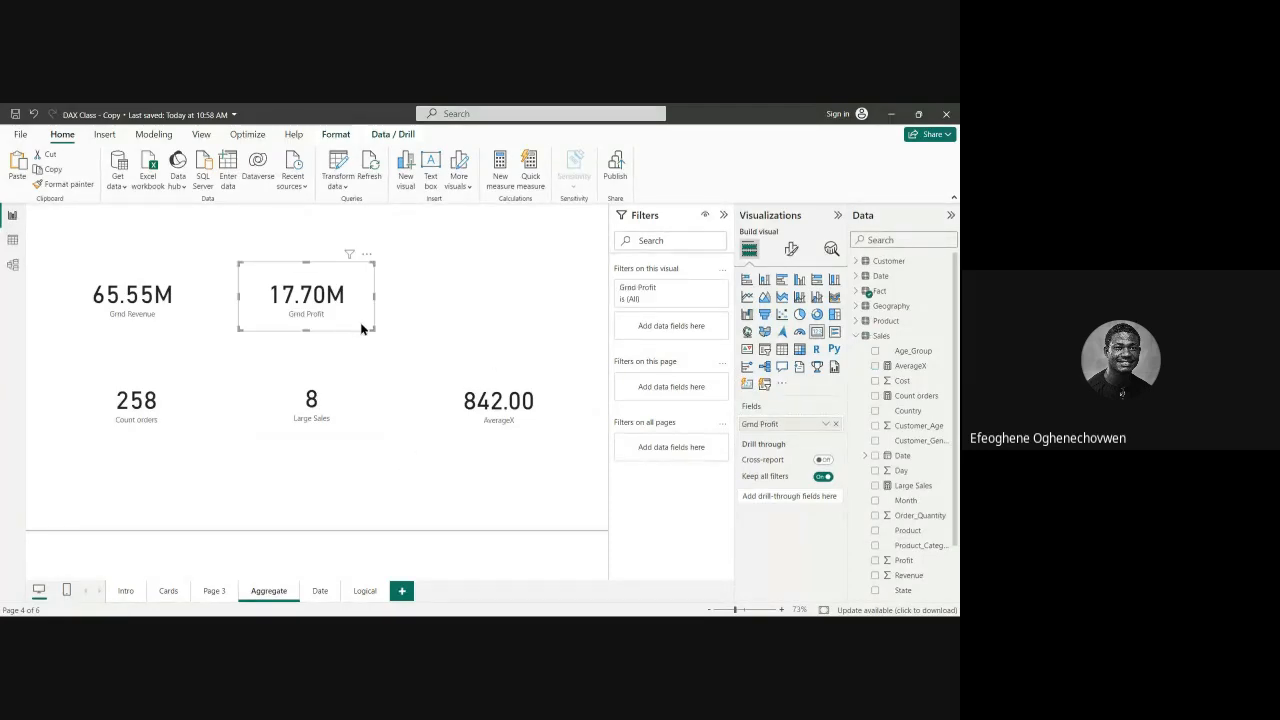
pyautogui.moveTo(358, 322); pyautogui.dragTo(358, 328)
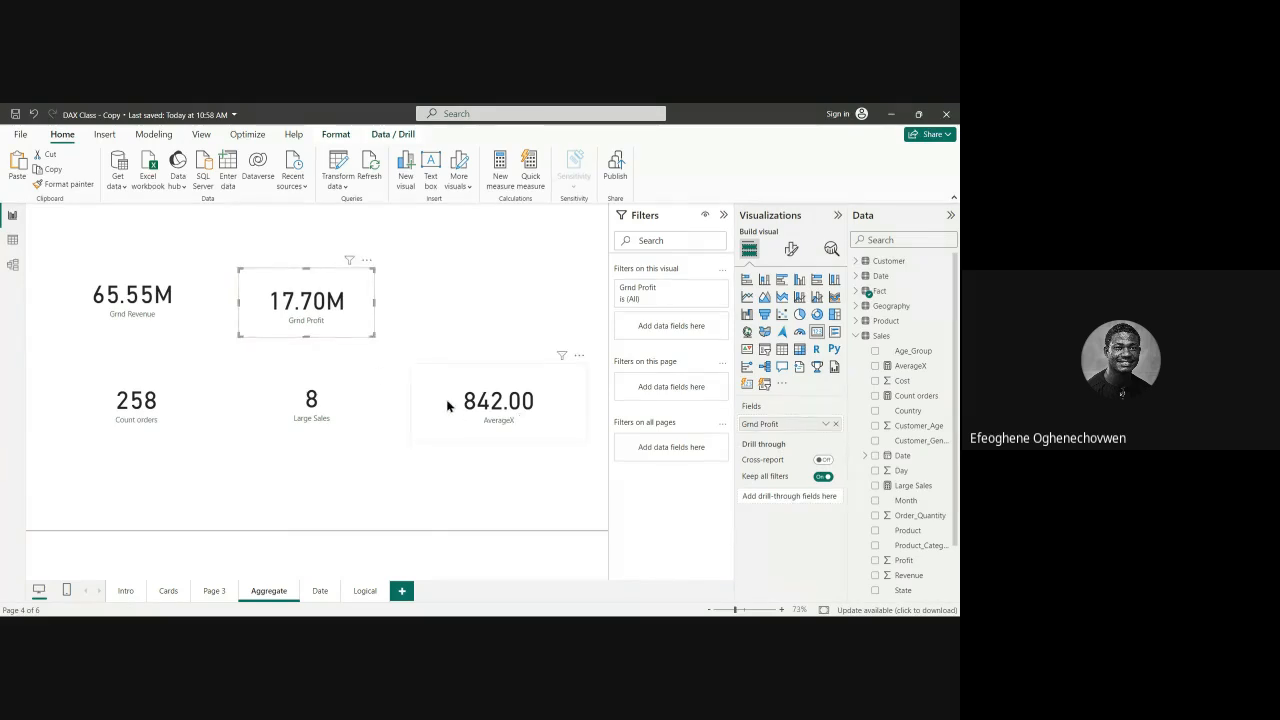
pyautogui.moveTo(447, 405); pyautogui.dragTo(437, 412)
pyautogui.moveTo(343, 400); pyautogui.dragTo(341, 392)
pyautogui.click(315, 357)
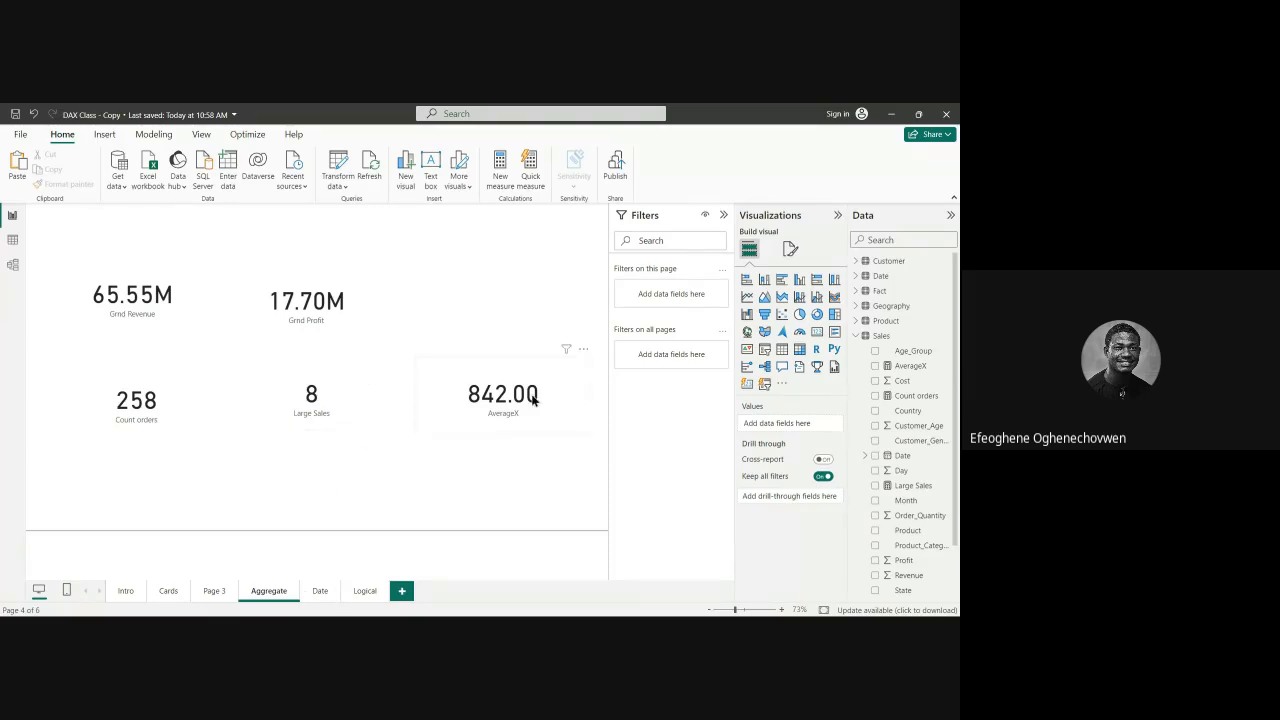
pyautogui.moveTo(566, 406); pyautogui.dragTo(544, 413)
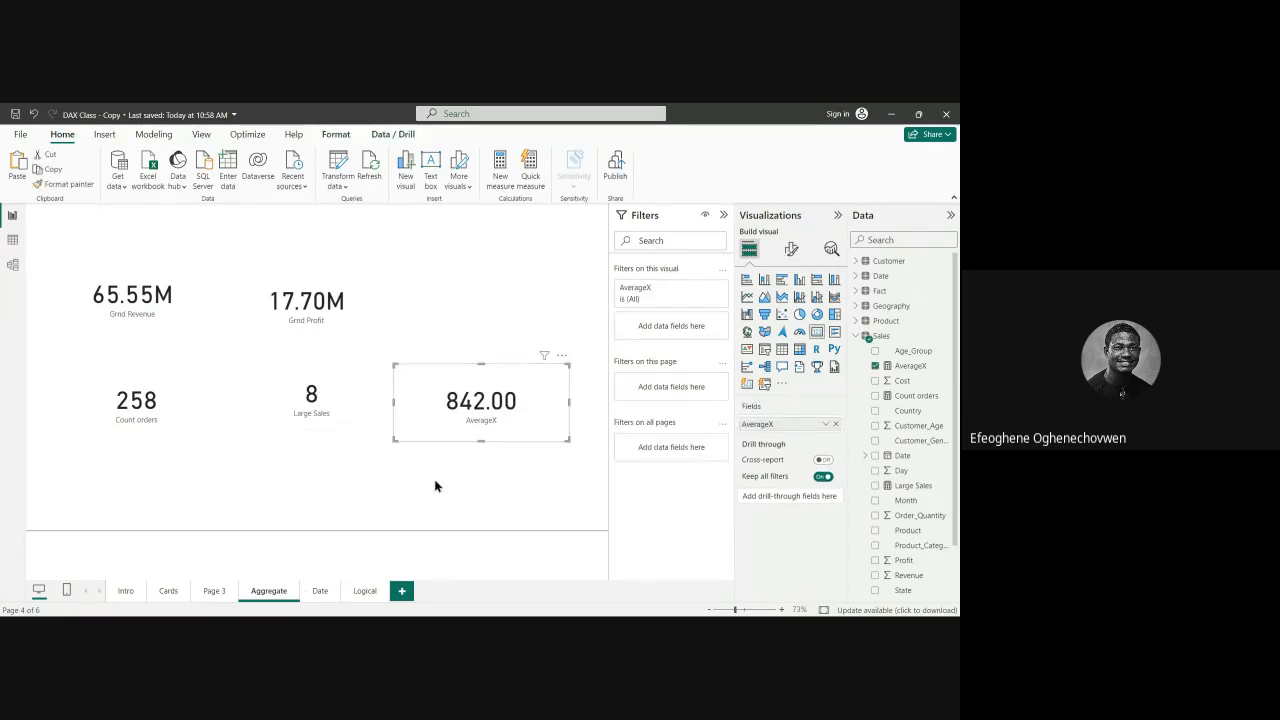
# Step: Go to the empty Date page, review the Sales table data and the model relationships, and return to the report
pyautogui.click(319, 591)
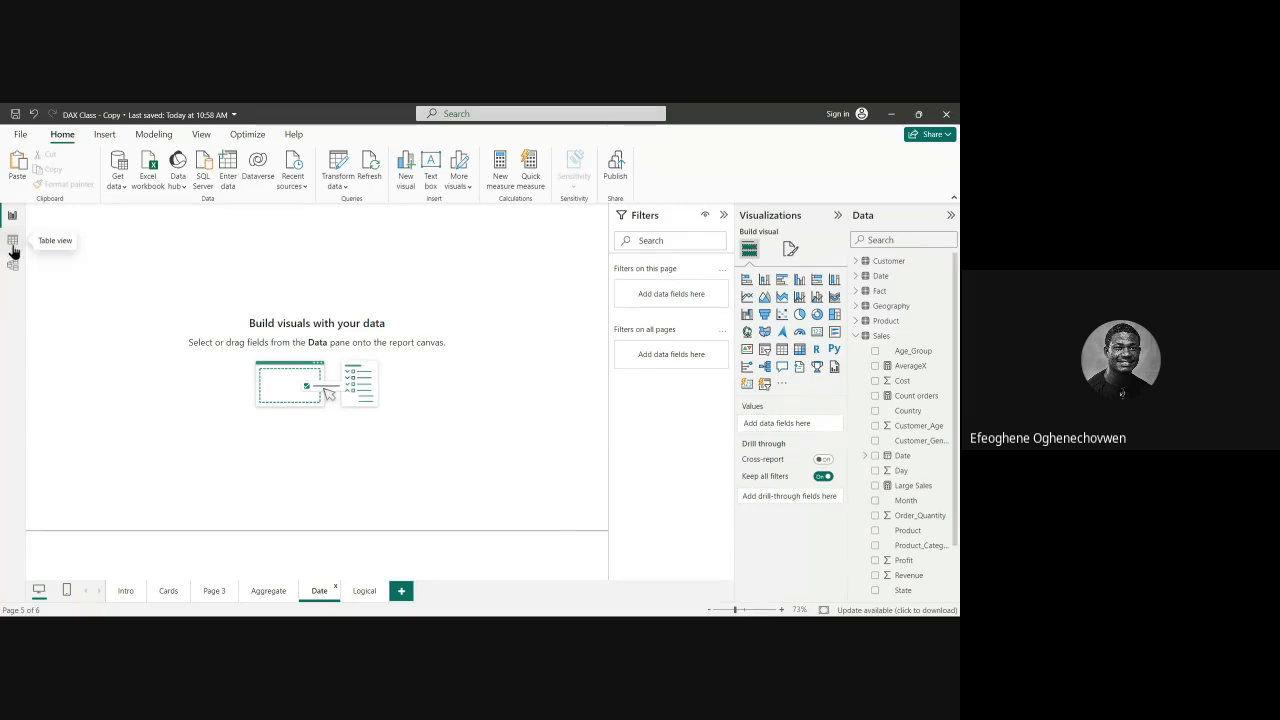
pyautogui.click(13, 240)
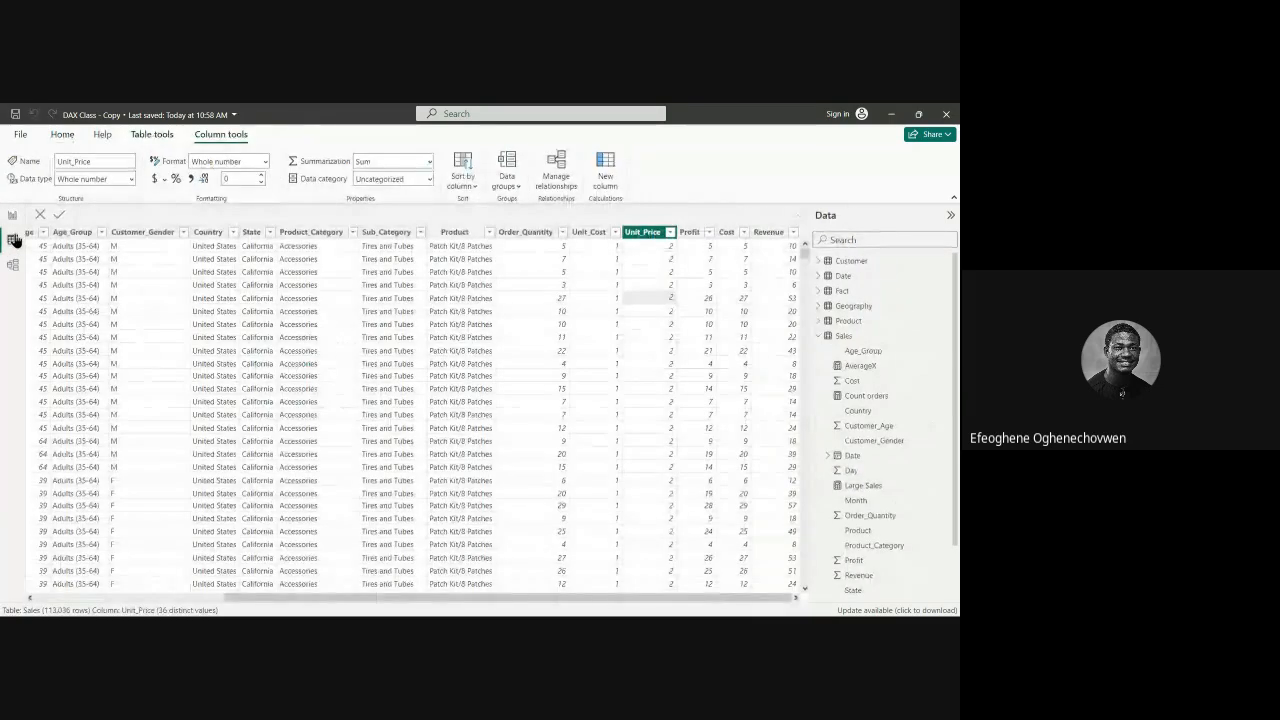
pyautogui.click(14, 265)
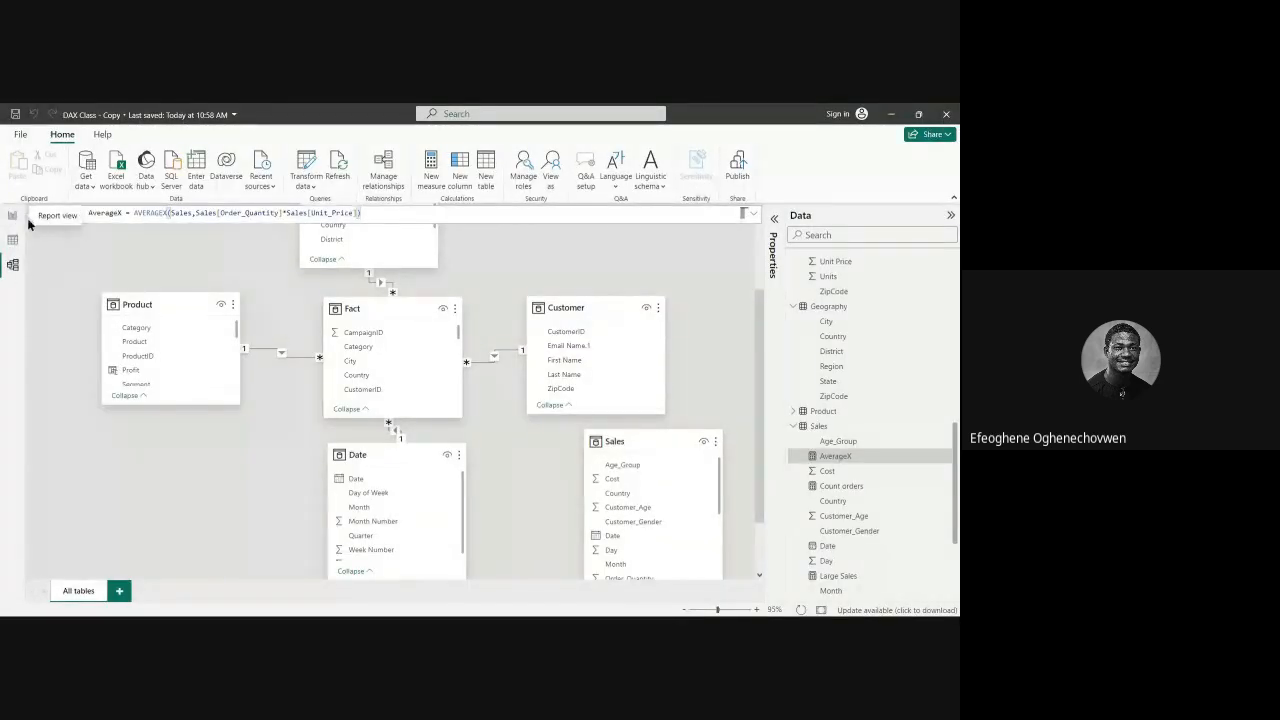
pyautogui.click(13, 219)
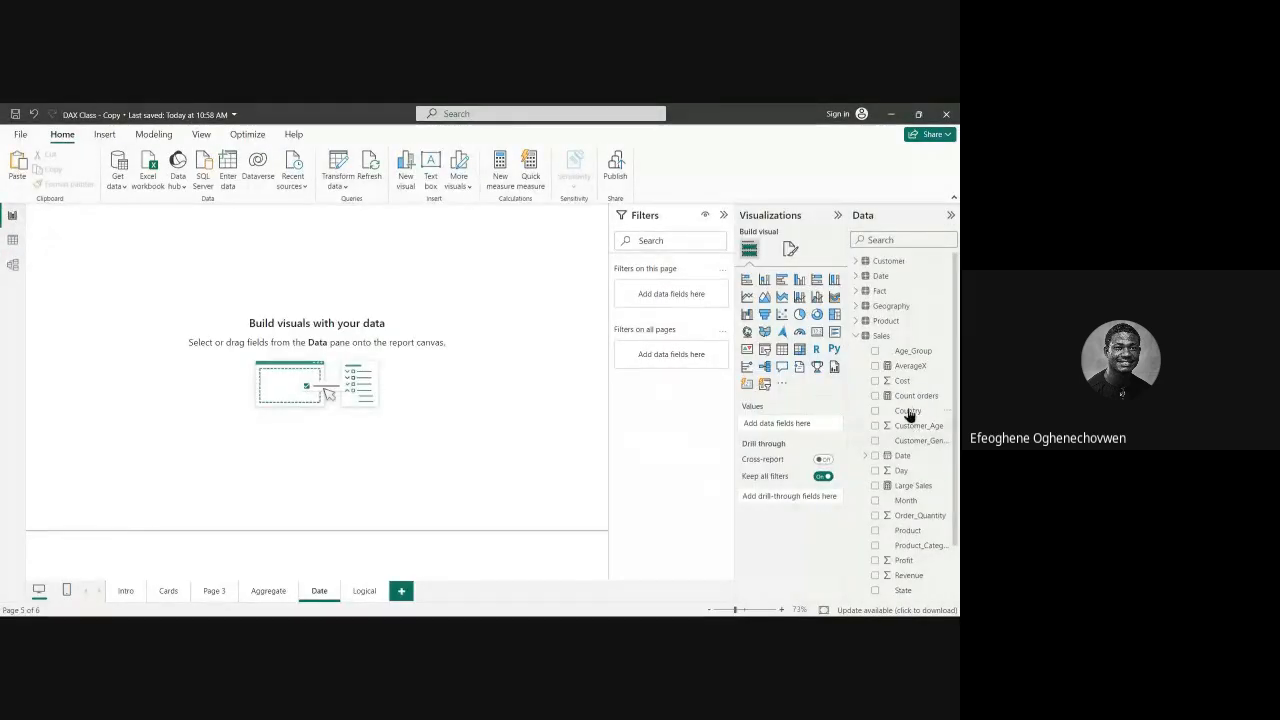
# Step: Select the Sales table, expand its field list and pick out the Large Sales measure
pyautogui.click(859, 342)
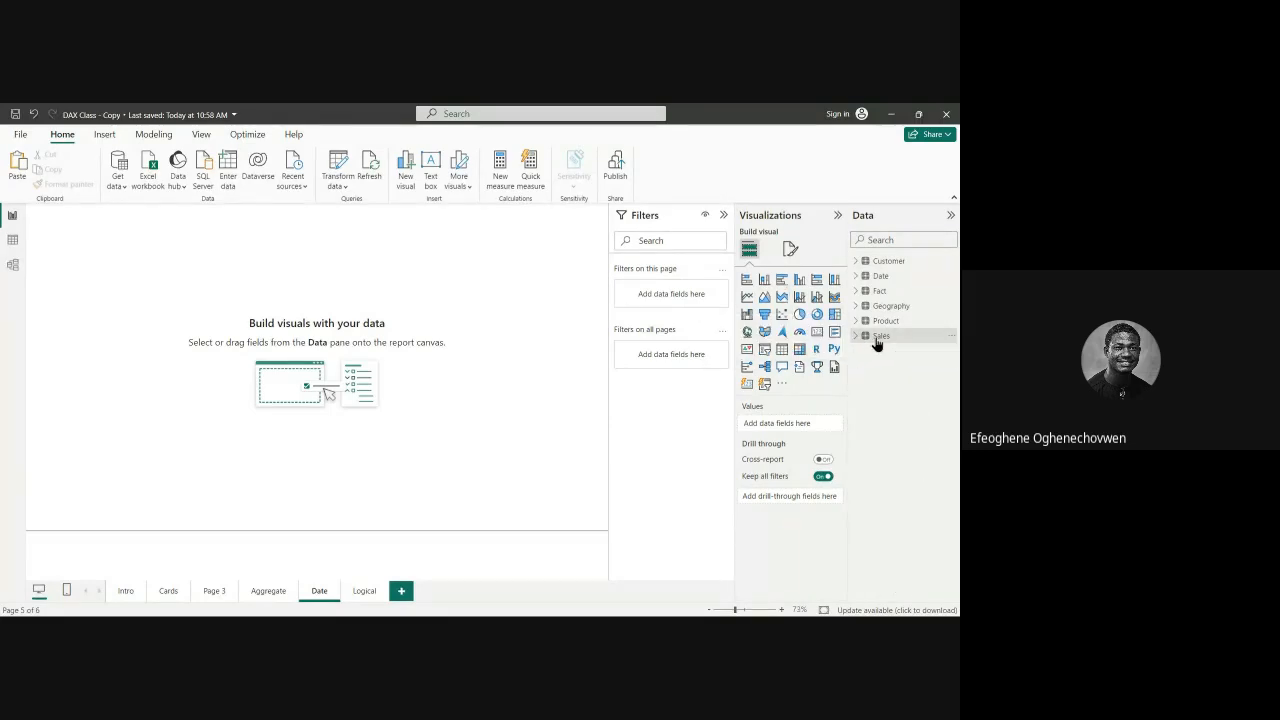
pyautogui.click(876, 342)
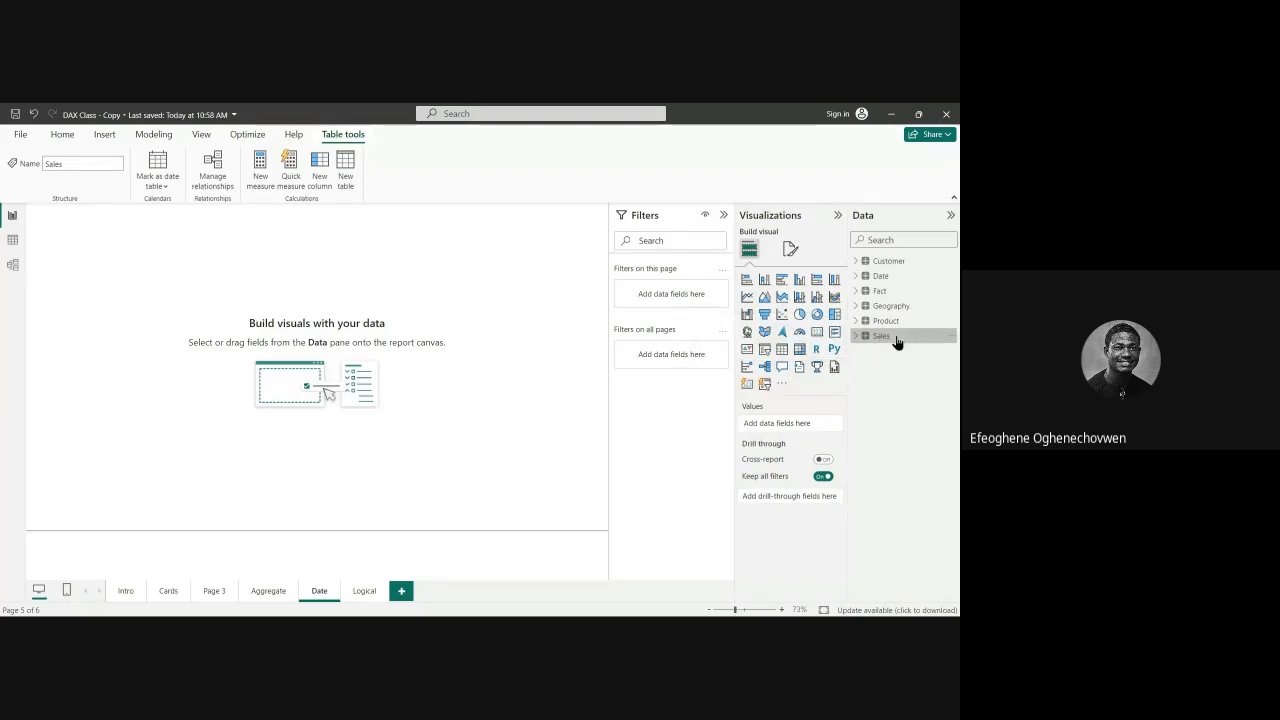
pyautogui.rightClick(895, 337)
pyautogui.doubleClick(919, 340)
pyautogui.click(856, 340)
pyautogui.click(856, 340)
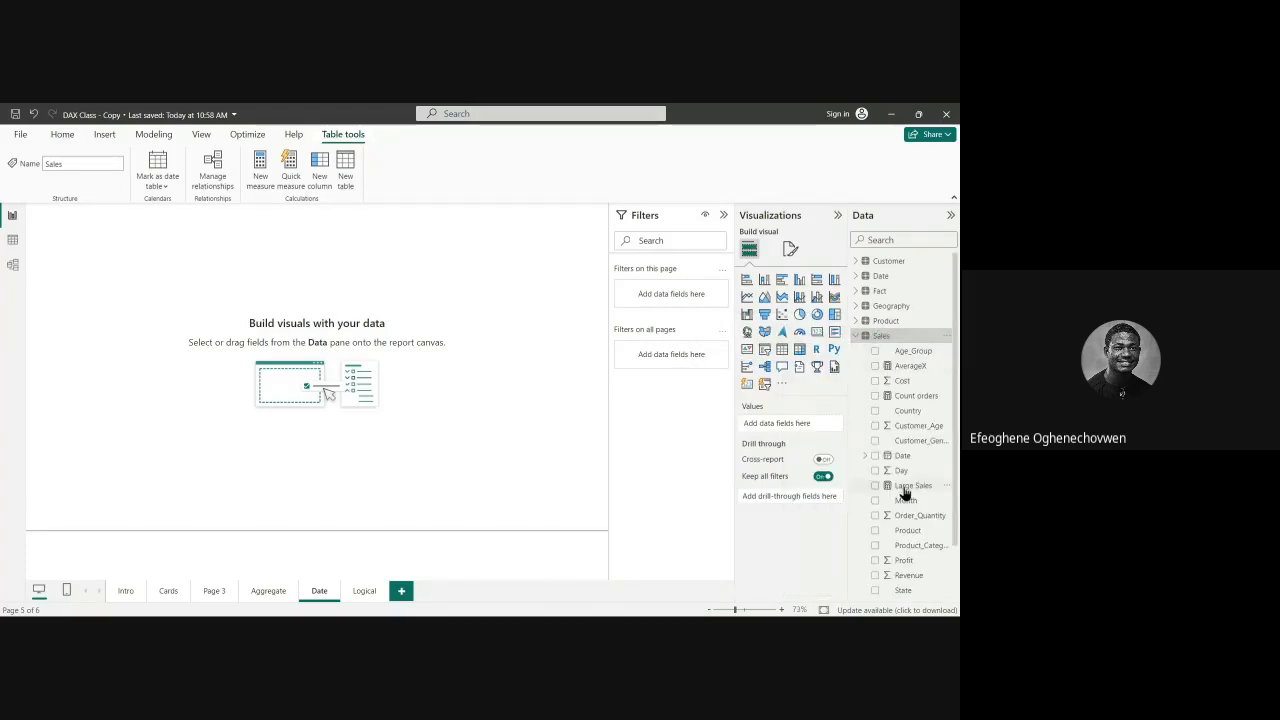
pyautogui.scroll(-1, 906, 492)
pyautogui.click(912, 427)
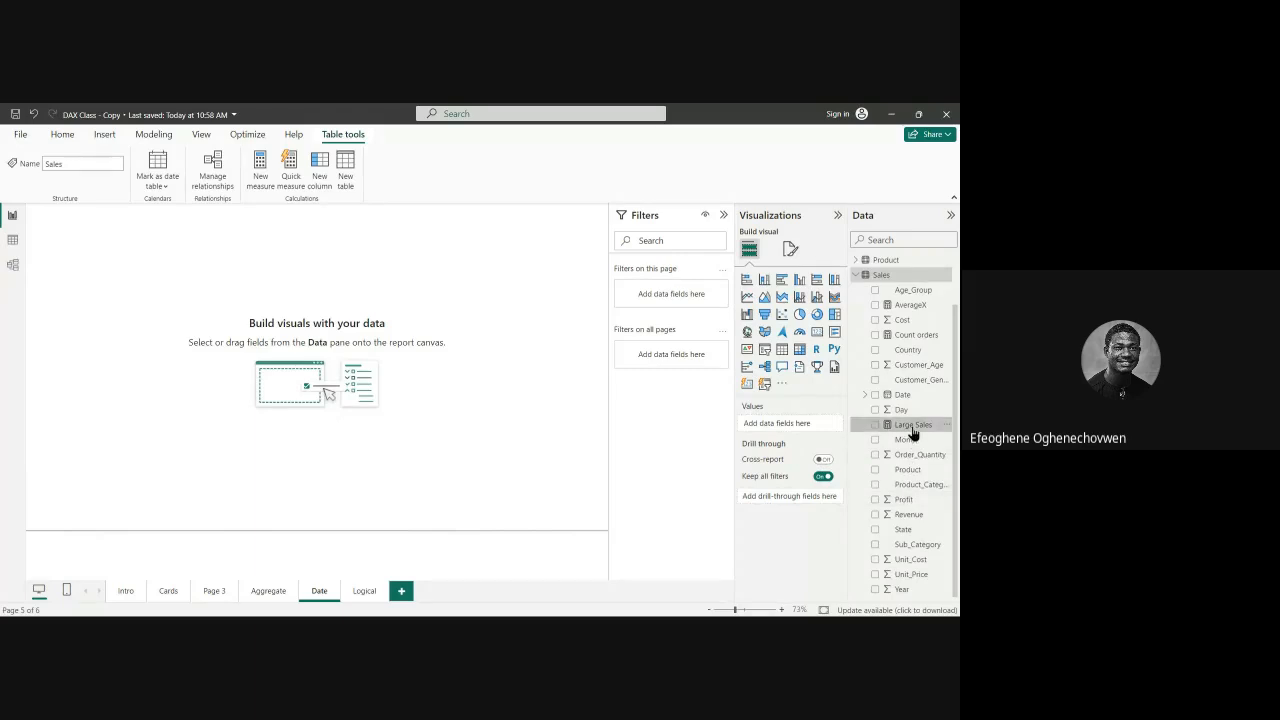
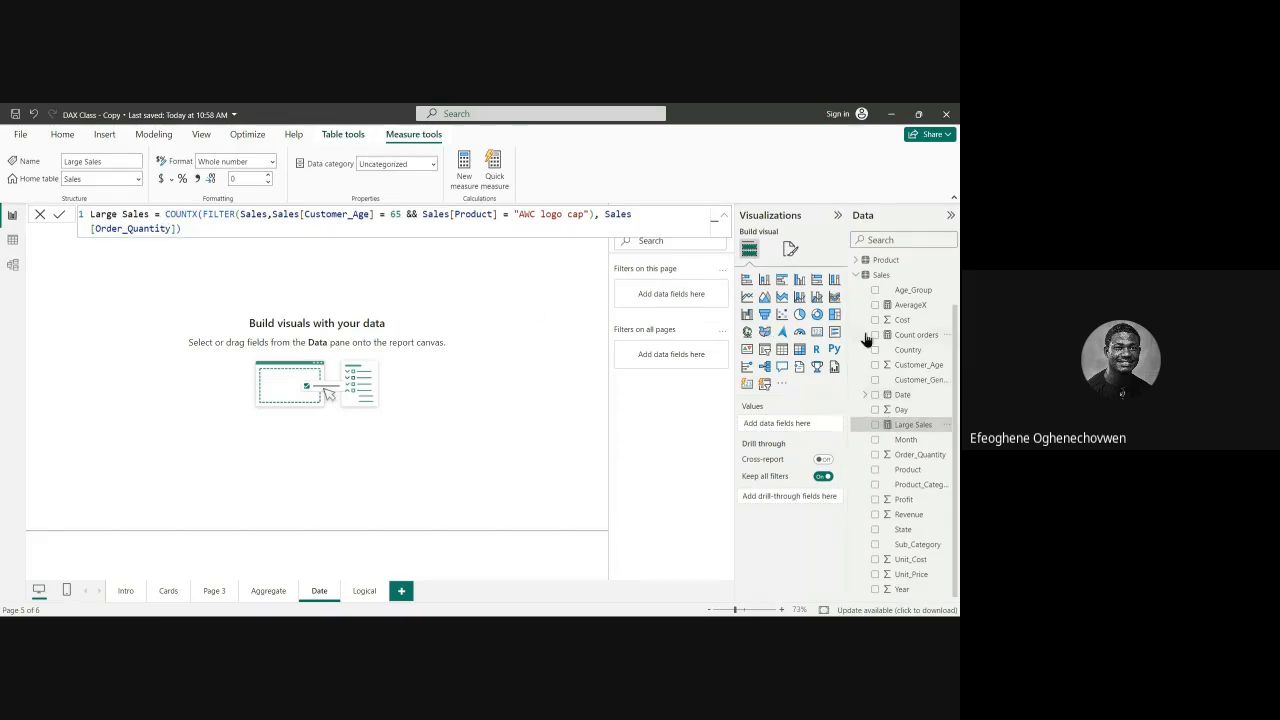
# Step: Collapse the Sales field list, open the Sales table data and examine the date columns, especially Month
pyautogui.click(858, 276)
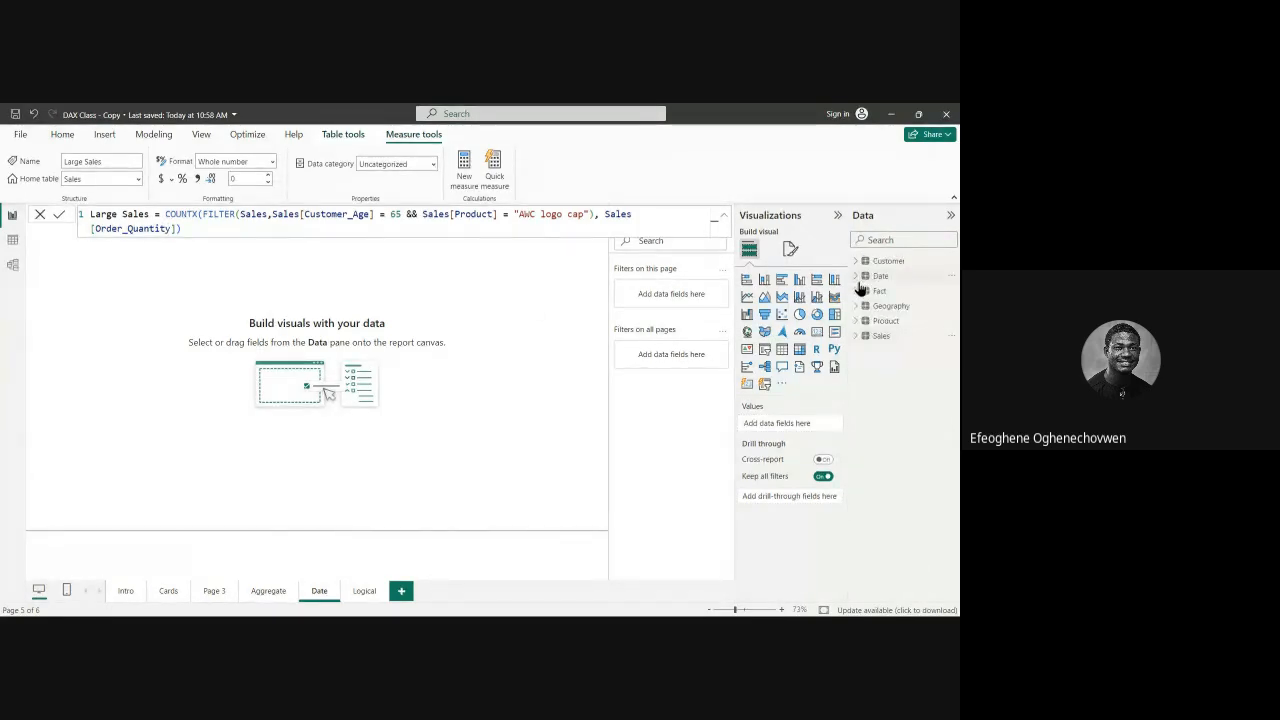
pyautogui.click(866, 336)
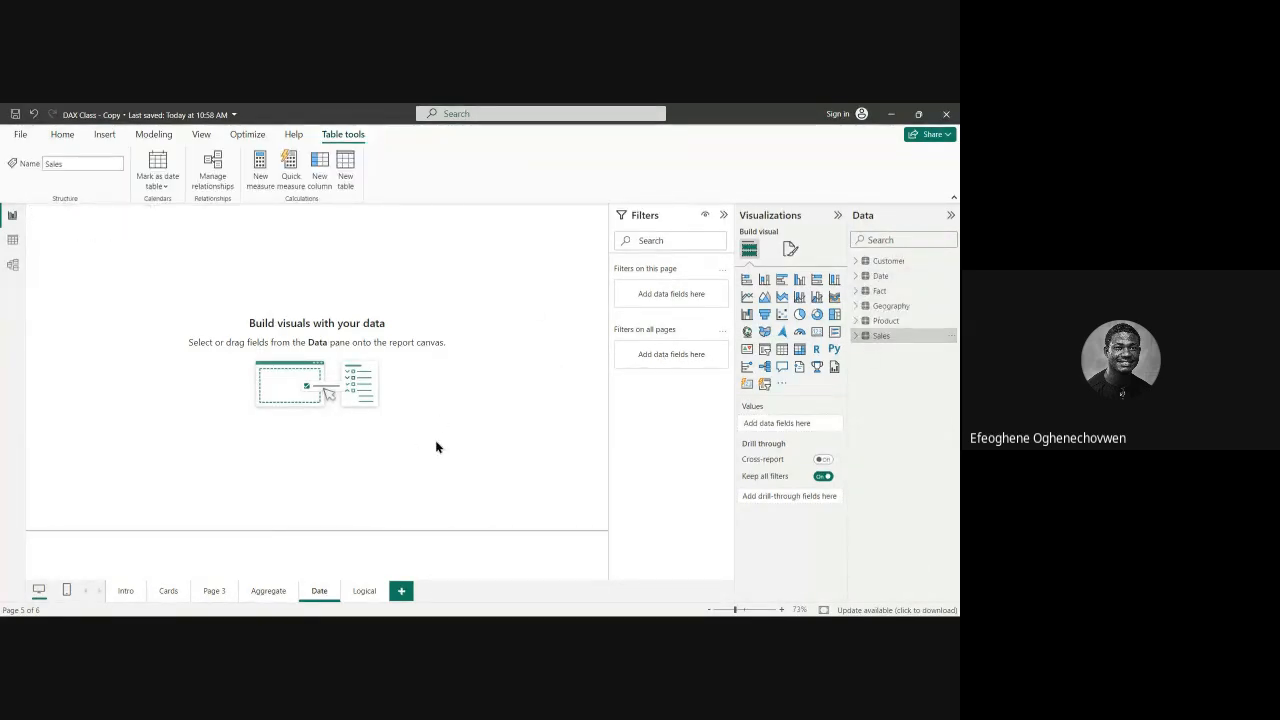
pyautogui.click(12, 240)
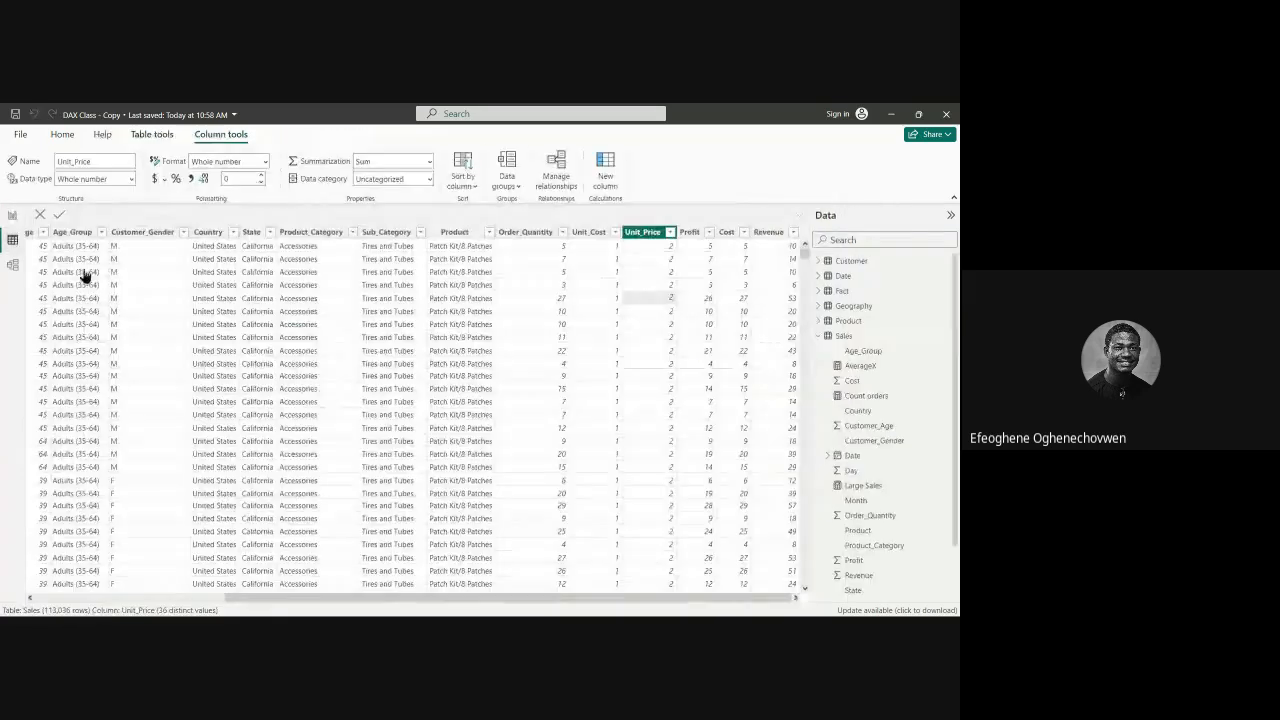
pyautogui.moveTo(383, 596); pyautogui.dragTo(178, 578)
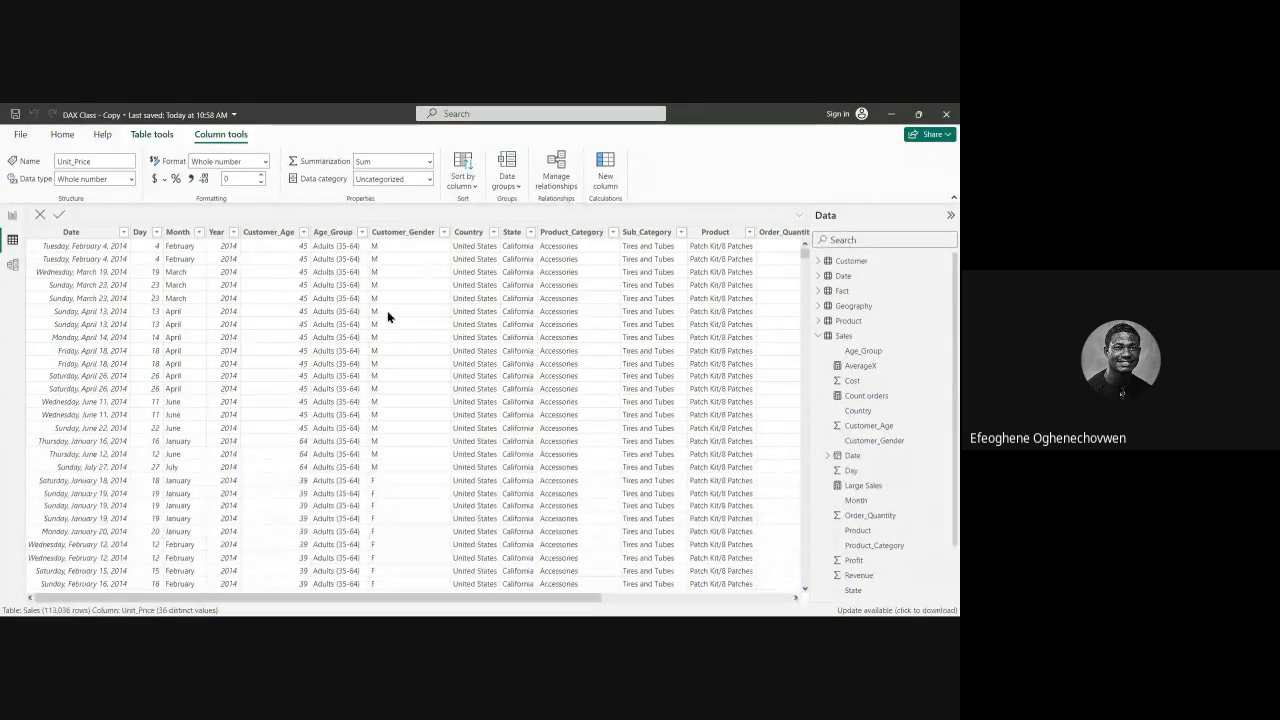
pyautogui.click(180, 311)
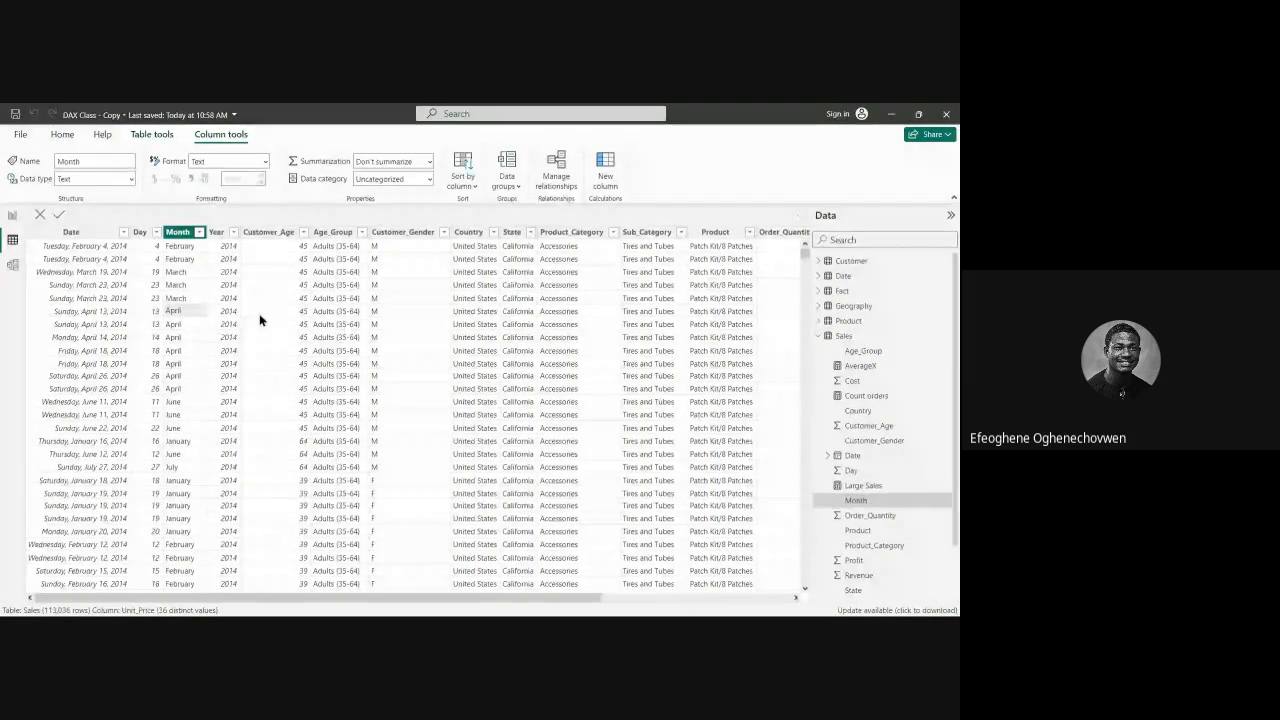
pyautogui.click(209, 352)
pyautogui.click(190, 399)
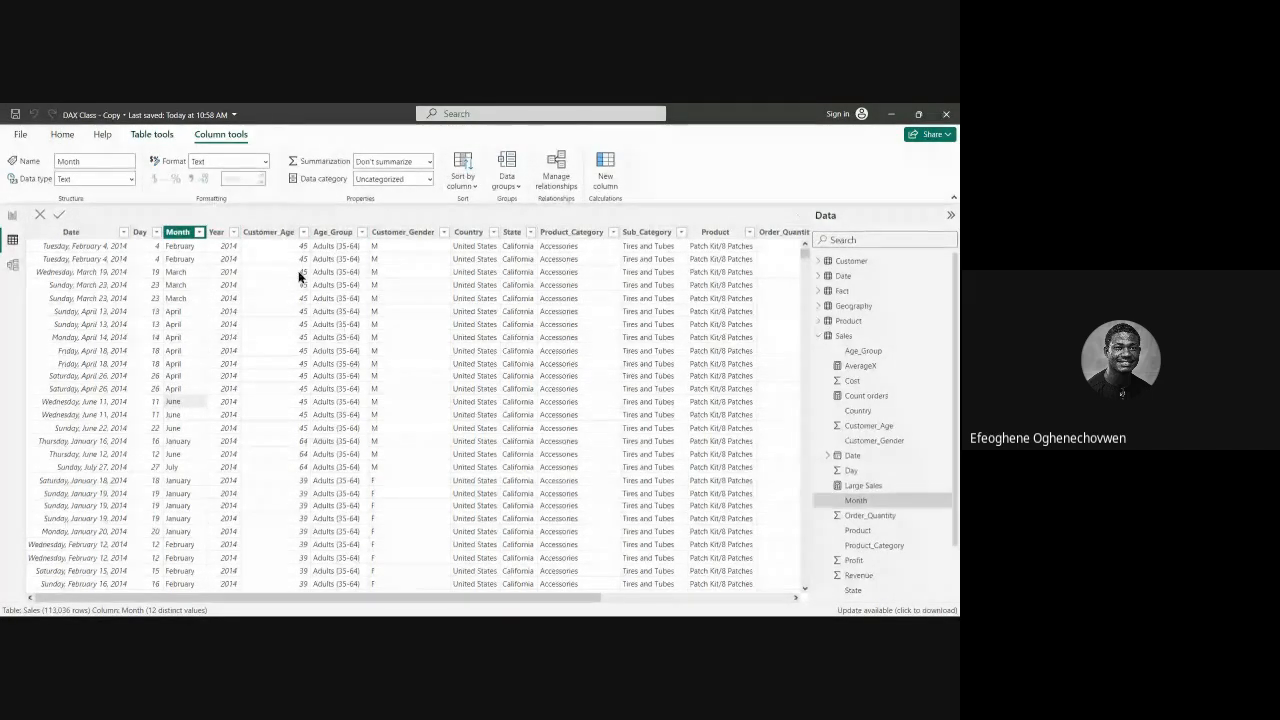
pyautogui.scroll(-3, 278, 406)
pyautogui.scroll(3, 332, 323)
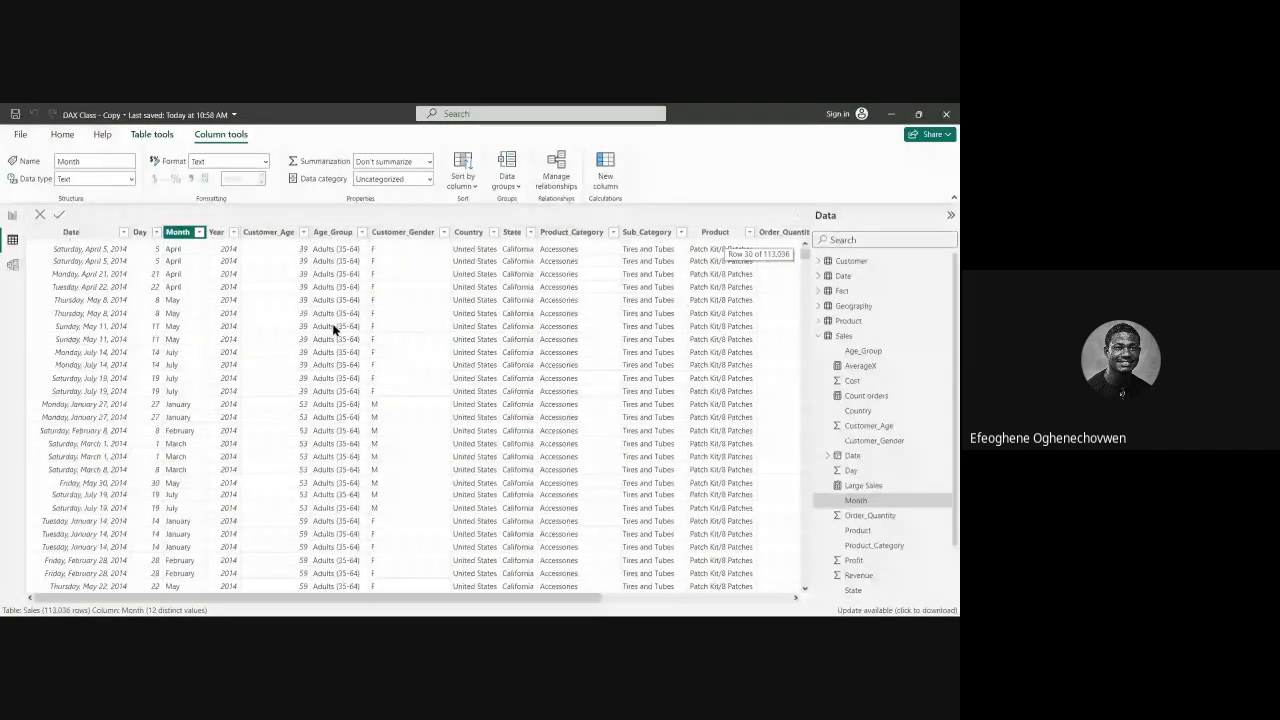
pyautogui.scroll(1, 307, 307)
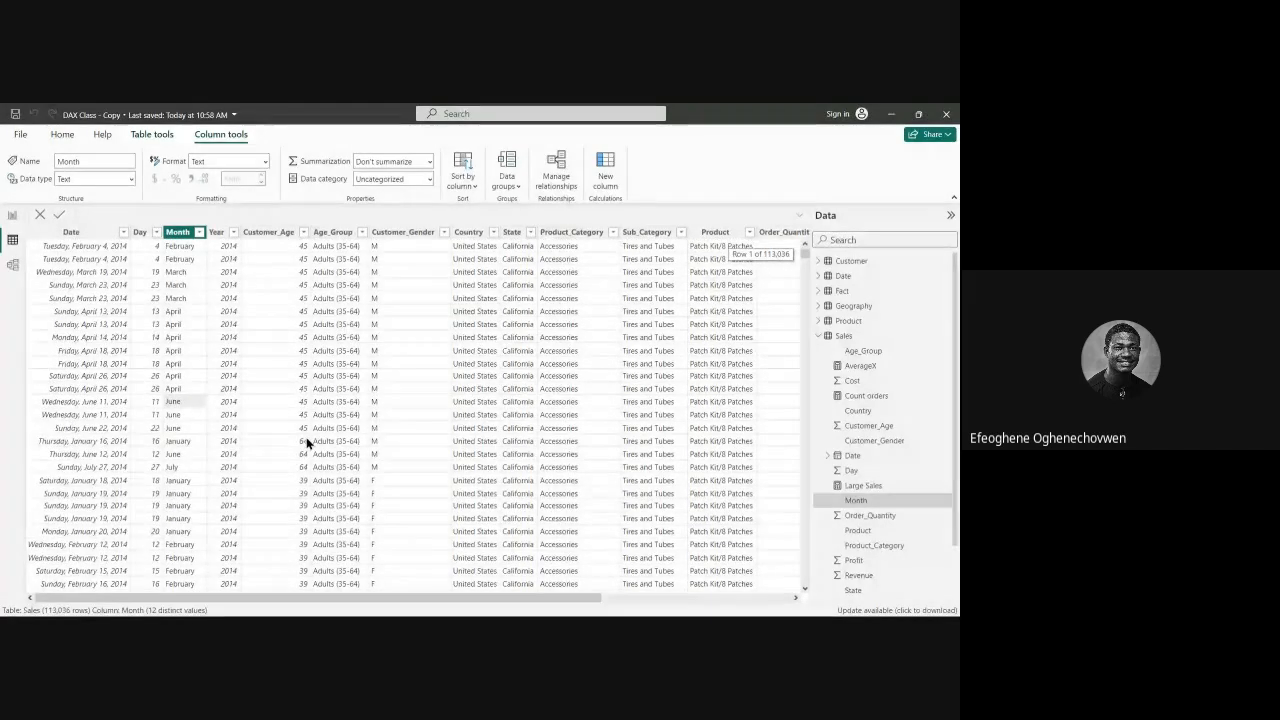
# Step: Select the Customer_Age column and examine its values further down the Sales rows
pyautogui.click(310, 447)
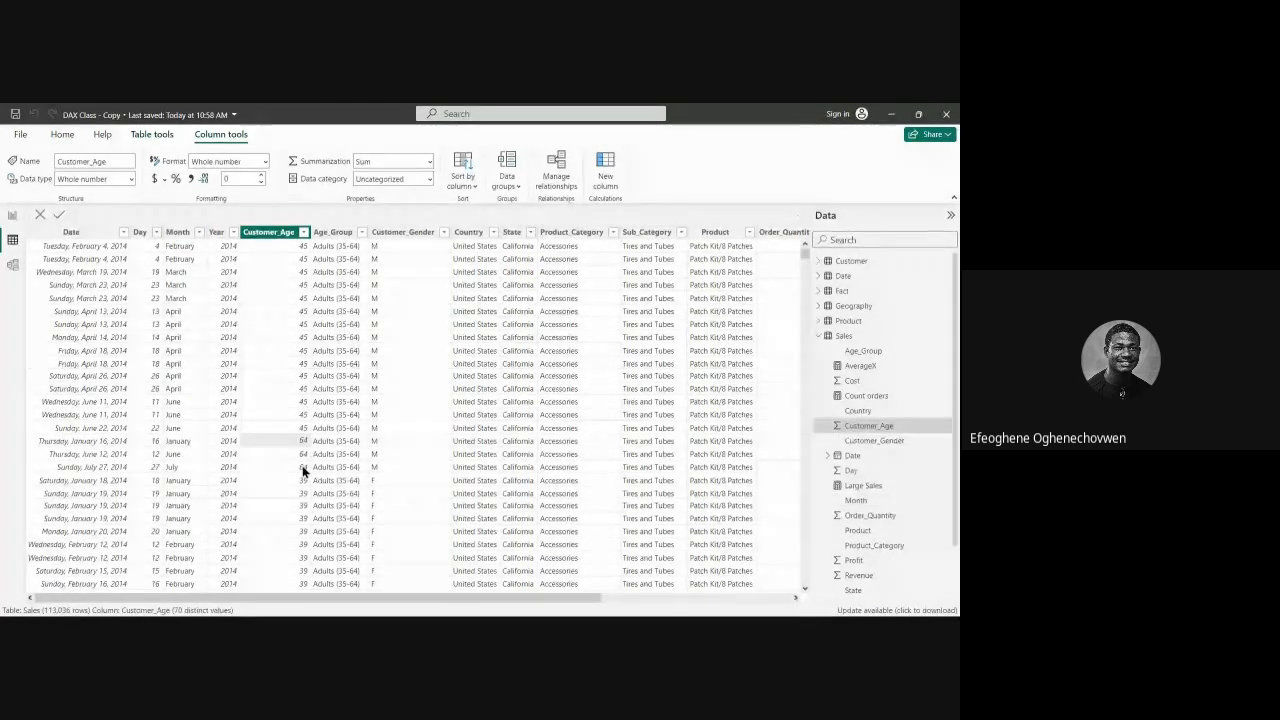
pyautogui.scroll(1, 301, 458)
pyautogui.scroll(-12, 301, 460)
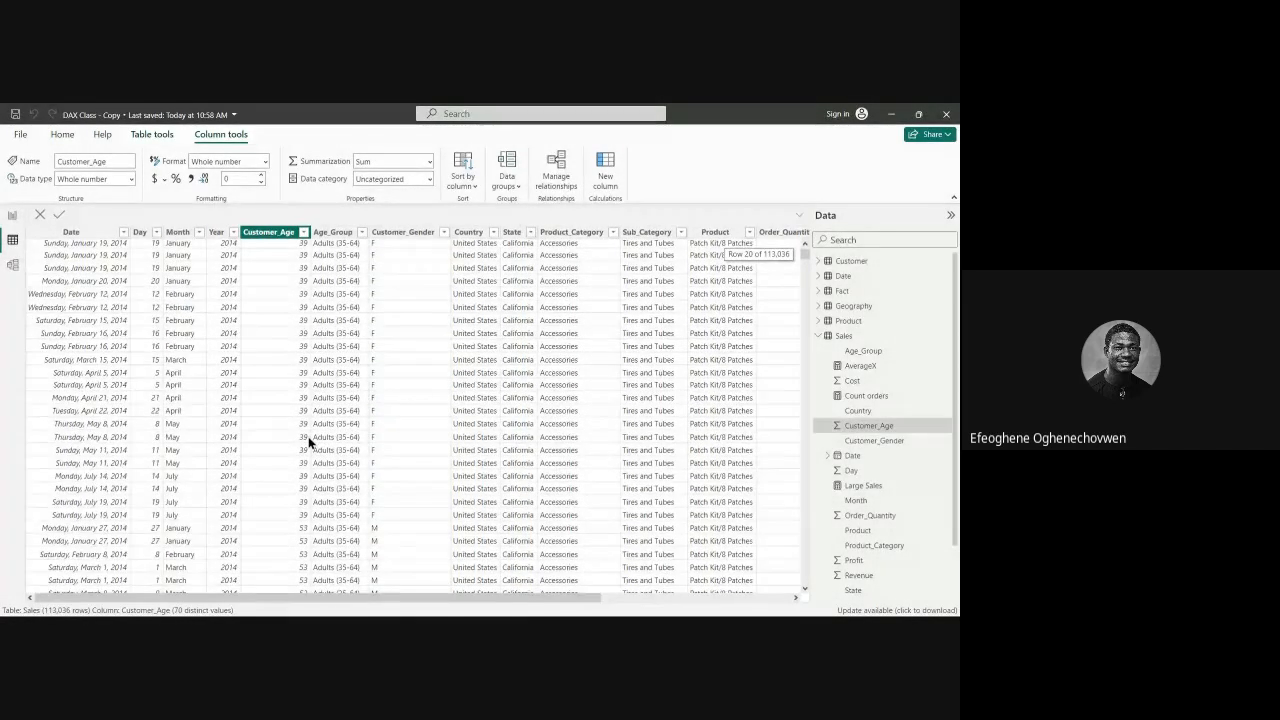
pyautogui.scroll(-20, 305, 502)
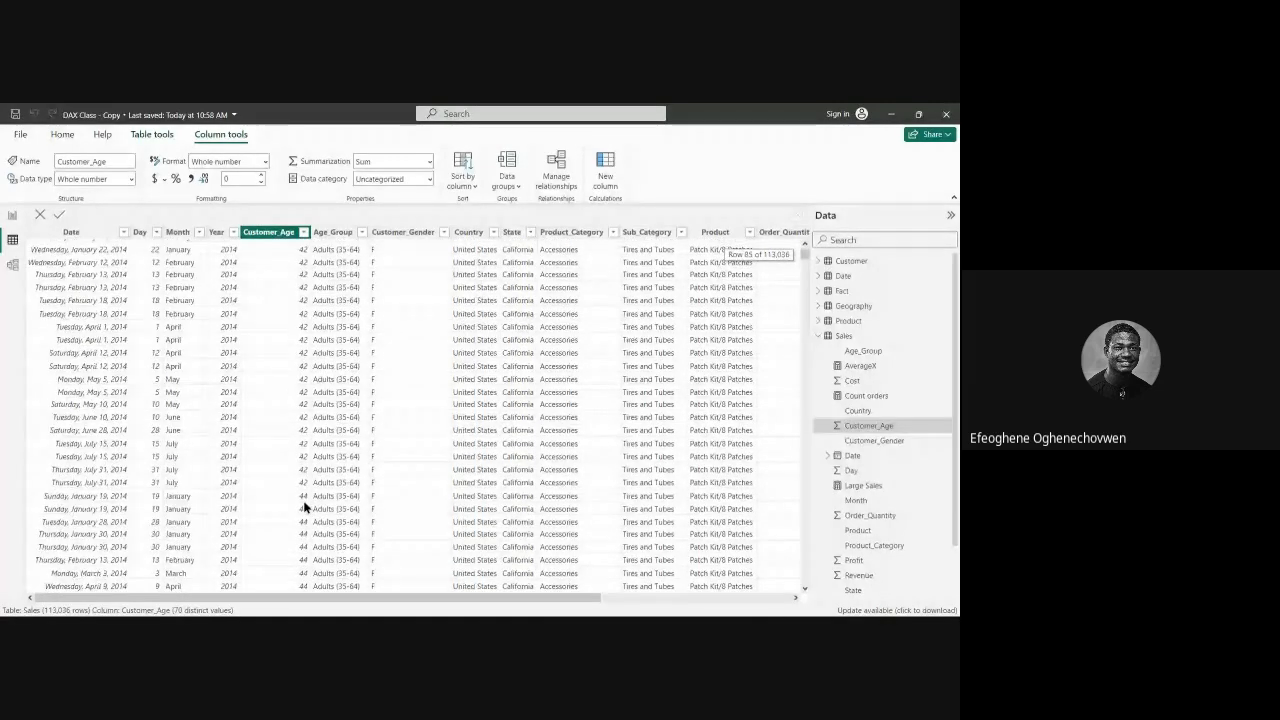
pyautogui.scroll(6, 300, 517)
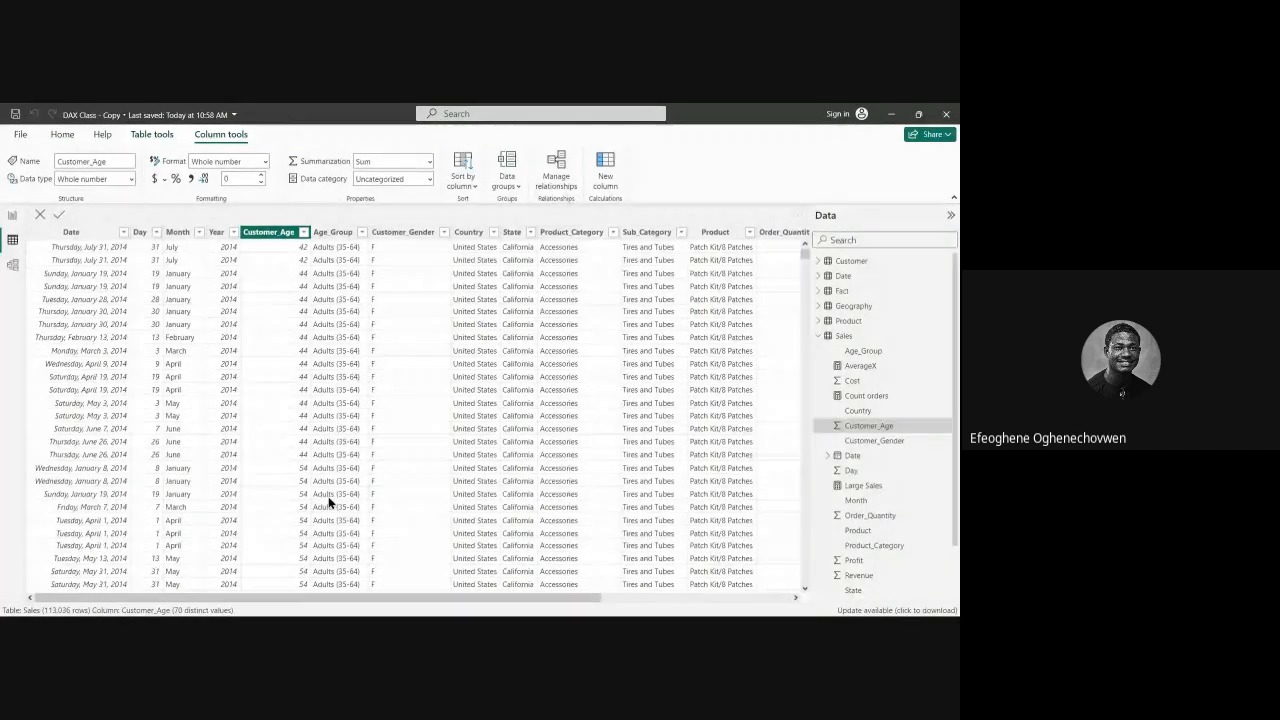
pyautogui.scroll(6, 680, 370)
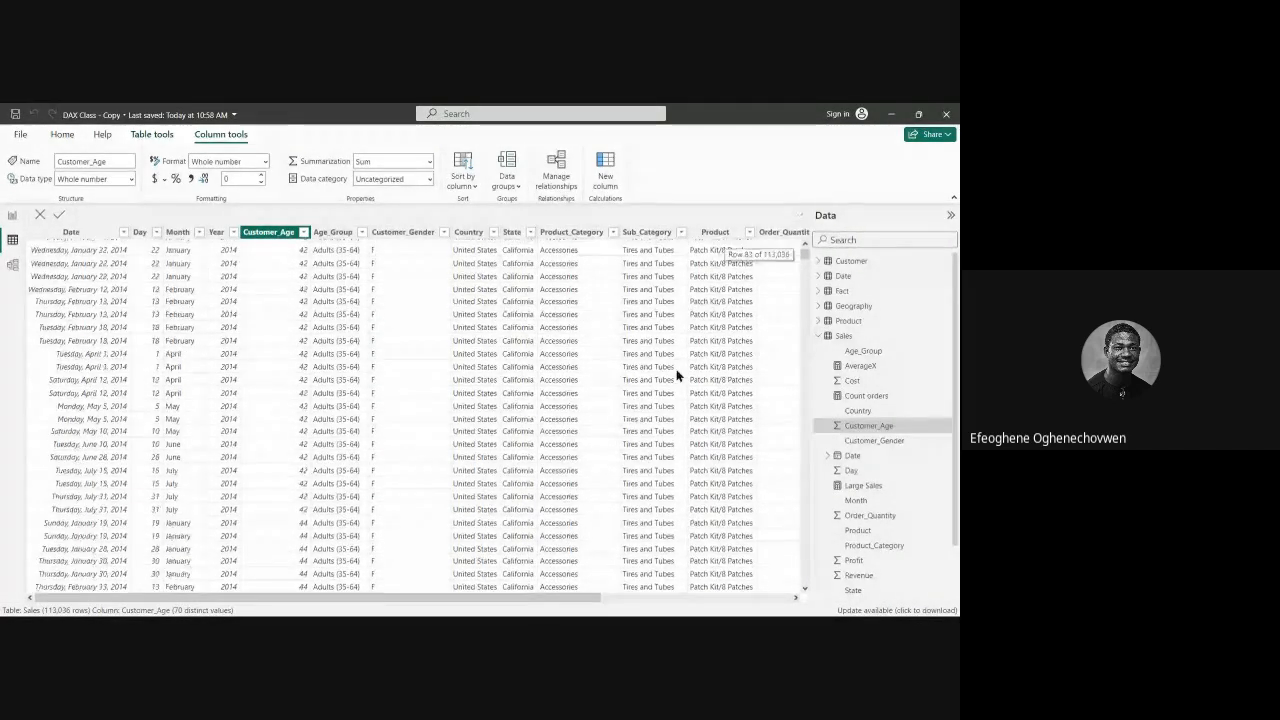
# Step: Filter the Product column of the Sales table to show only AWC Logo Cap
pyautogui.click(748, 233)
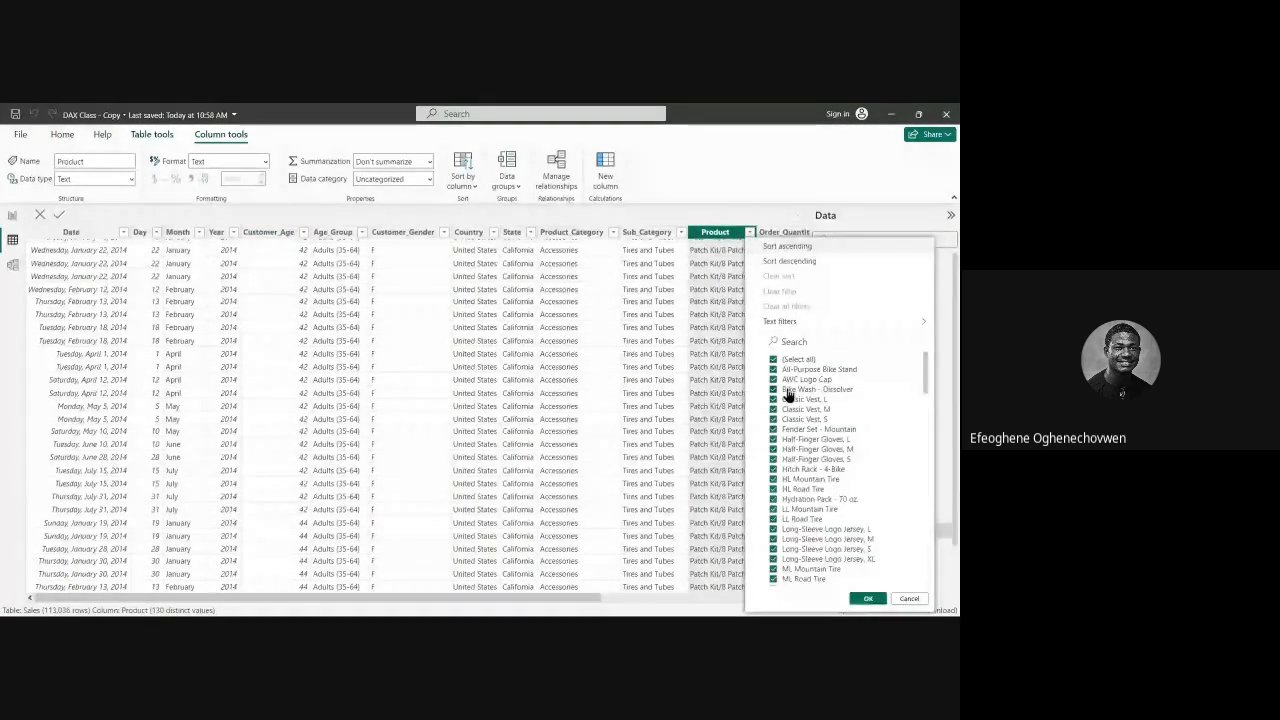
pyautogui.click(773, 359)
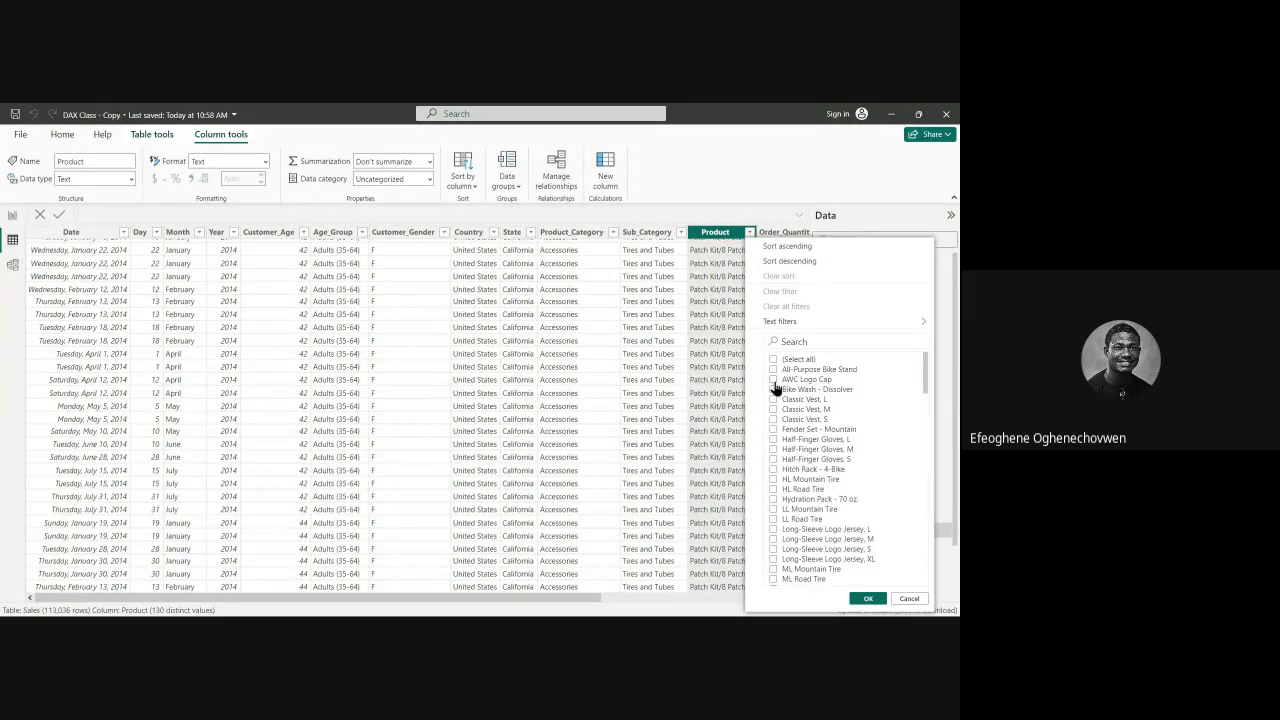
pyautogui.click(773, 379)
pyautogui.click(867, 598)
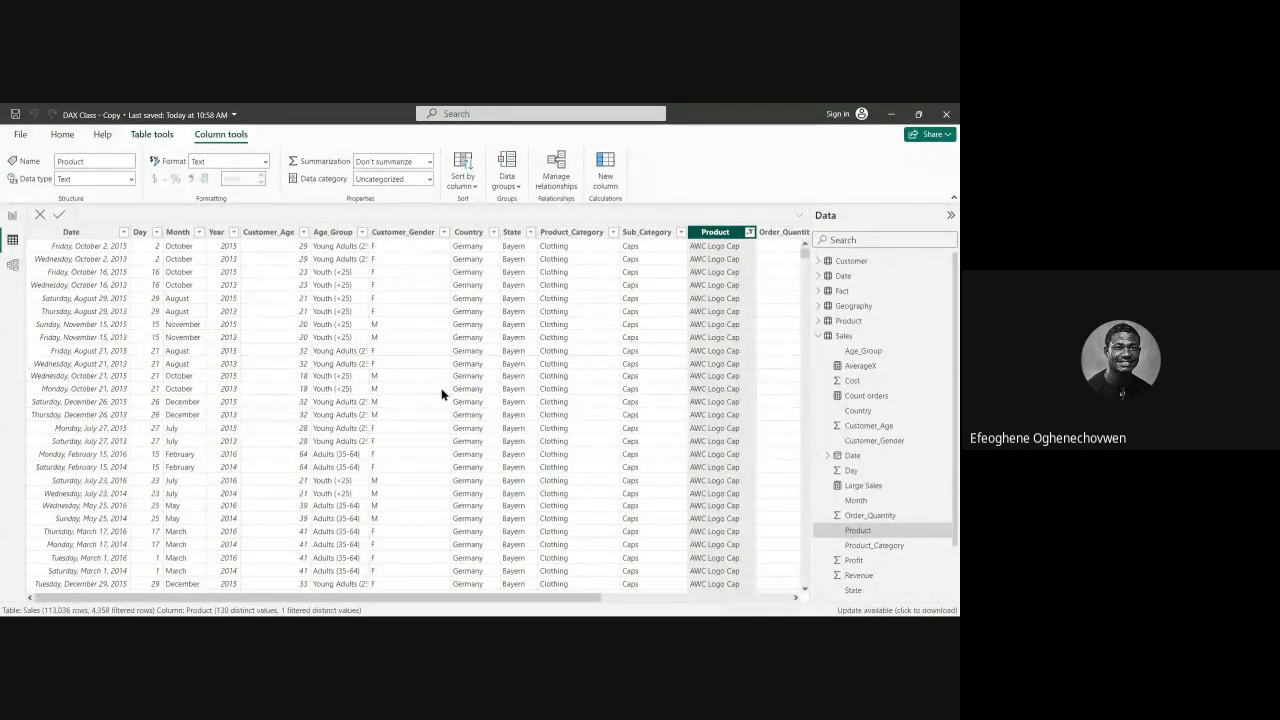
# Step: Filter the Customer_Age column to show only age 65 within the AWC Logo Cap rows
pyautogui.click(280, 232)
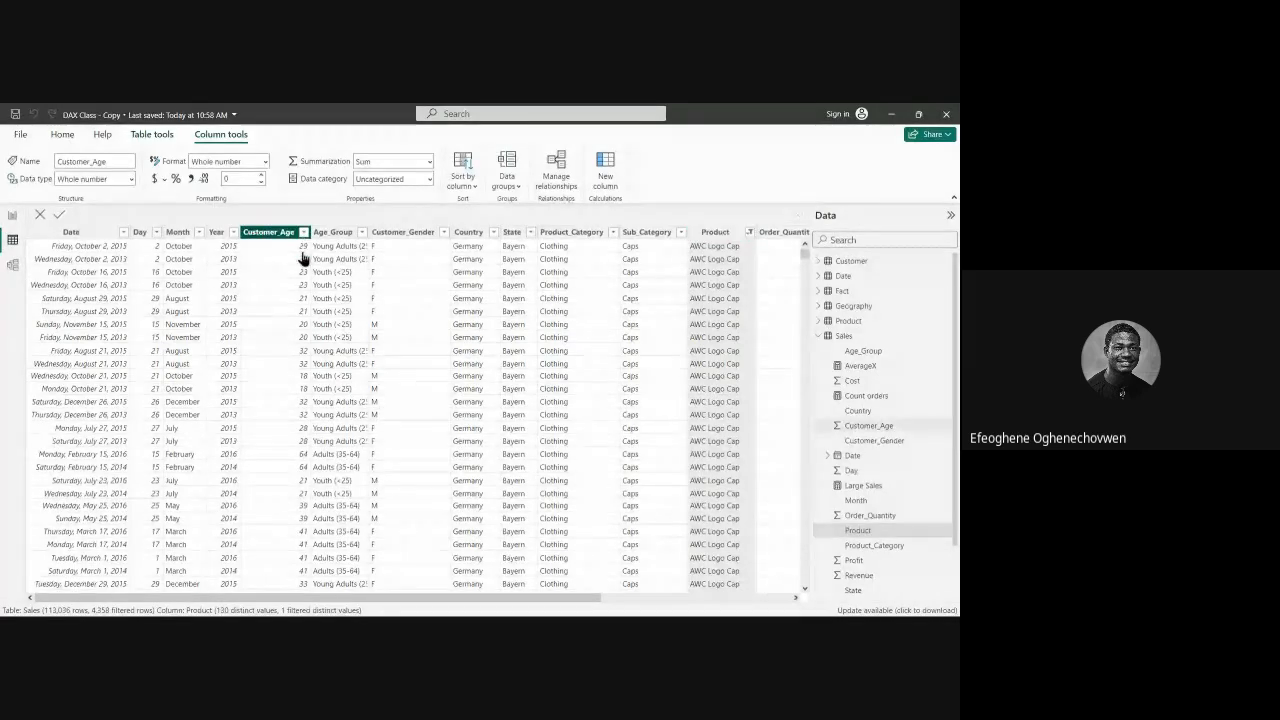
pyautogui.click(303, 232)
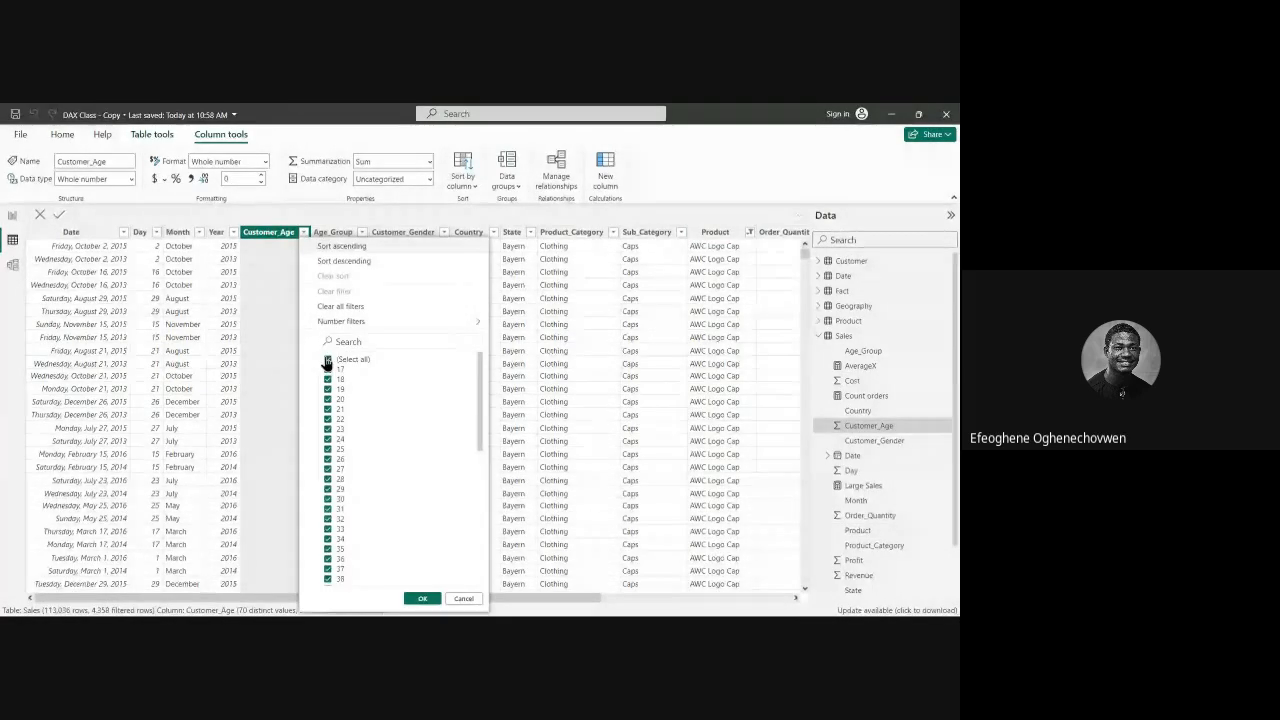
pyautogui.click(327, 359)
pyautogui.scroll(-8, 331, 545)
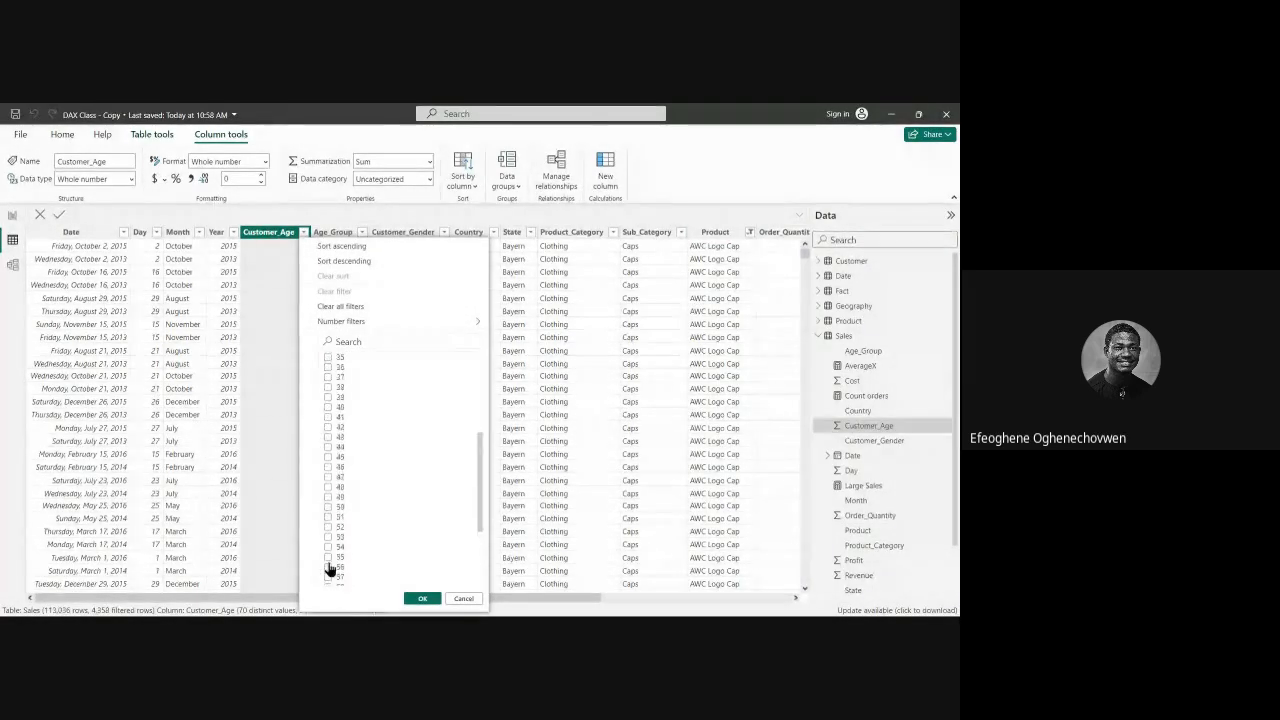
pyautogui.scroll(-3, 331, 570)
pyautogui.click(328, 529)
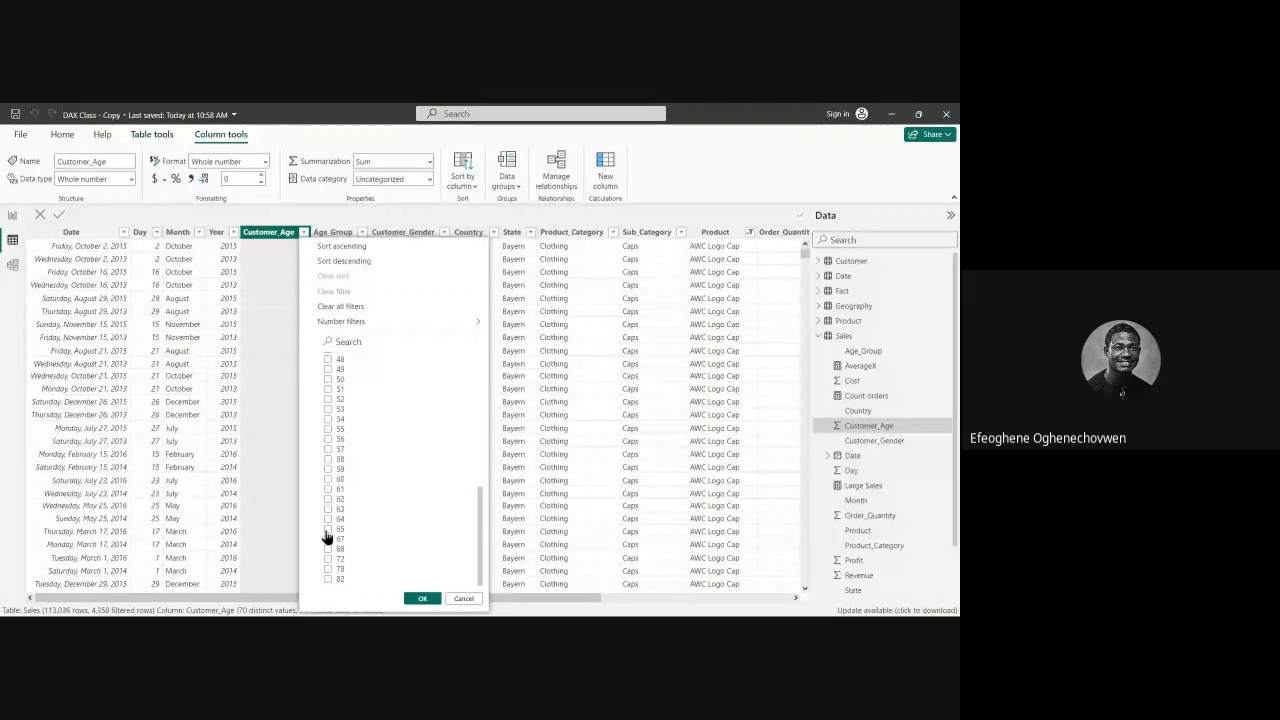
pyautogui.click(421, 598)
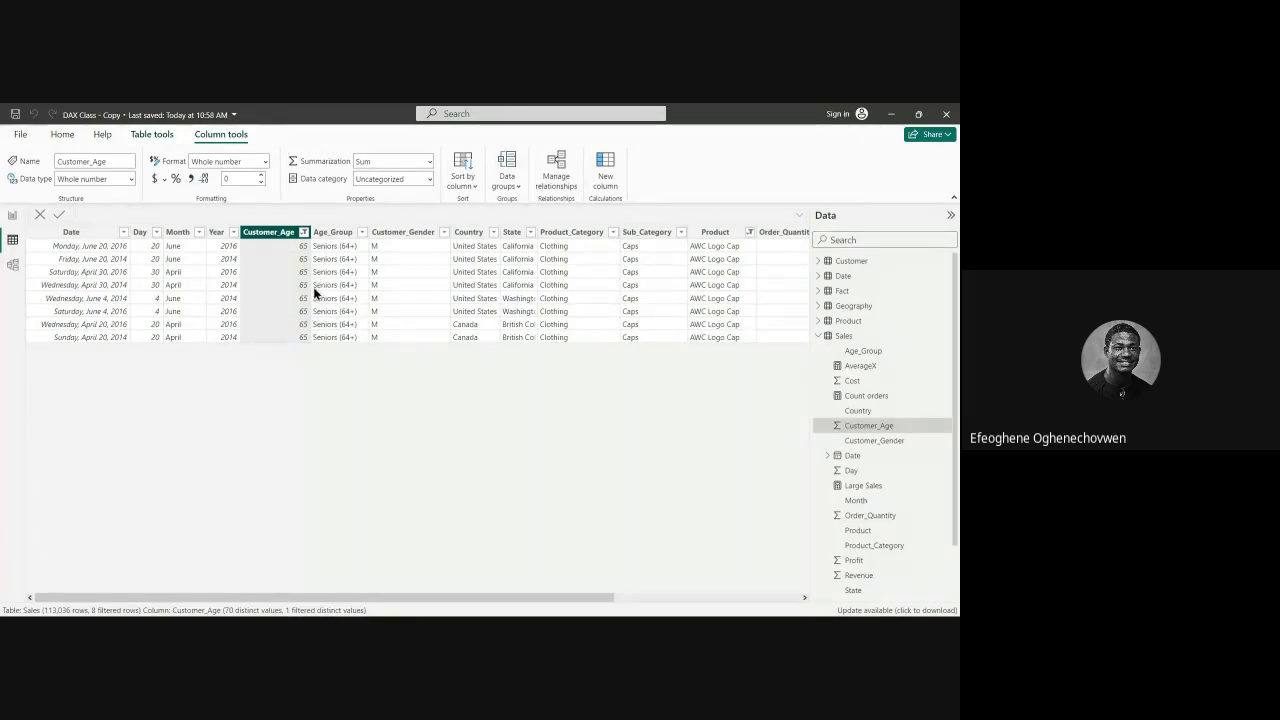
# Step: Reselect all ages in the Customer_Age filter, keeping the Product filter on AWC Logo Cap
pyautogui.click(304, 232)
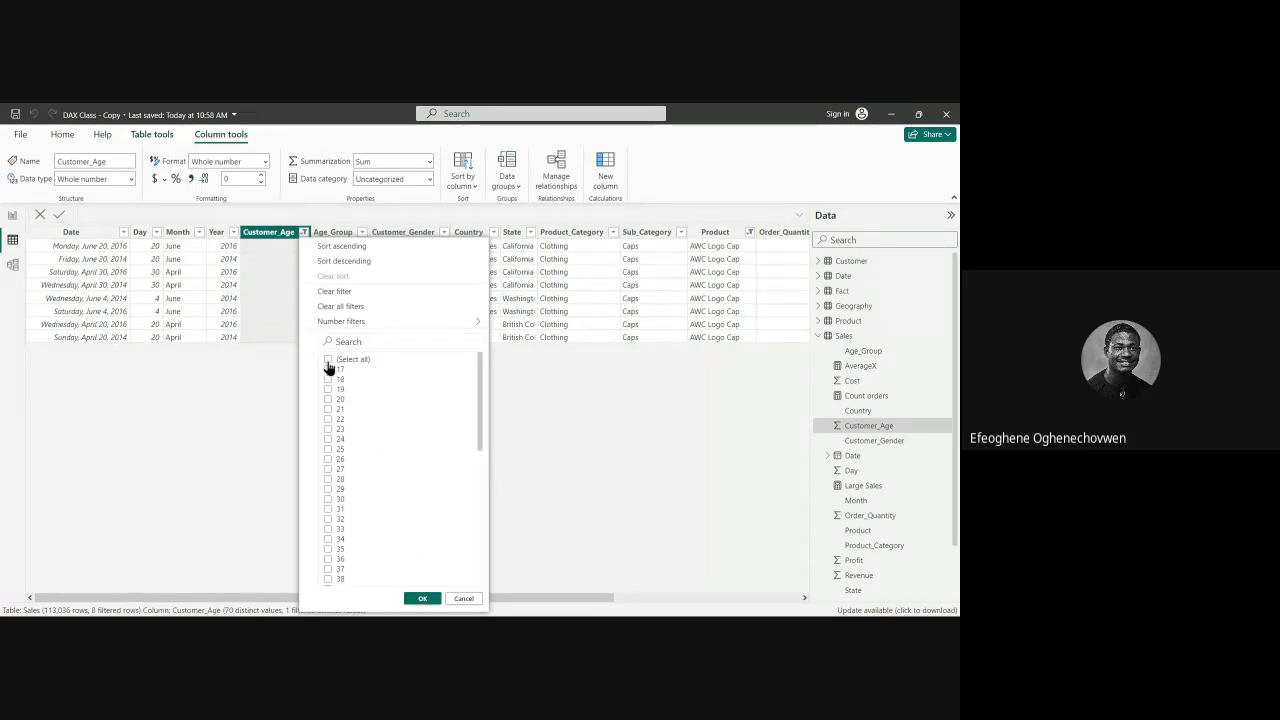
pyautogui.click(328, 362)
pyautogui.click(422, 599)
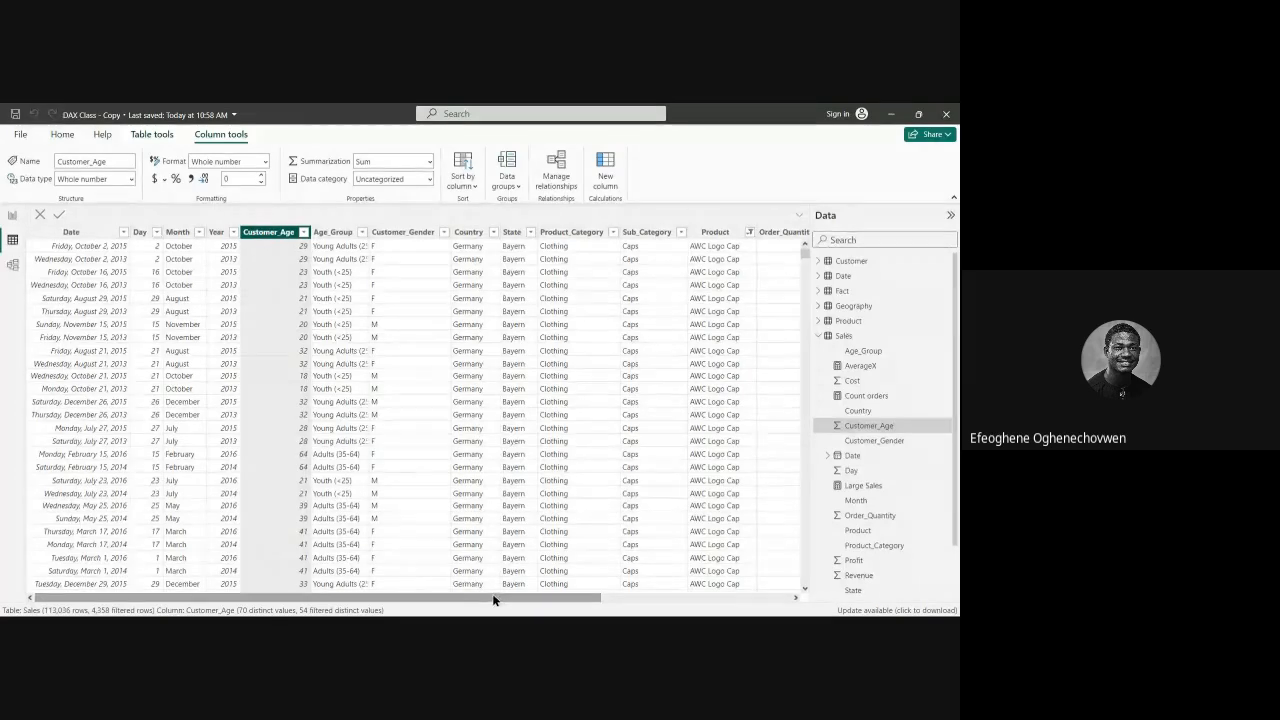
# Step: Return to the report and select the Large Sales card on the Aggregate page to check its value
pyautogui.click(12, 214)
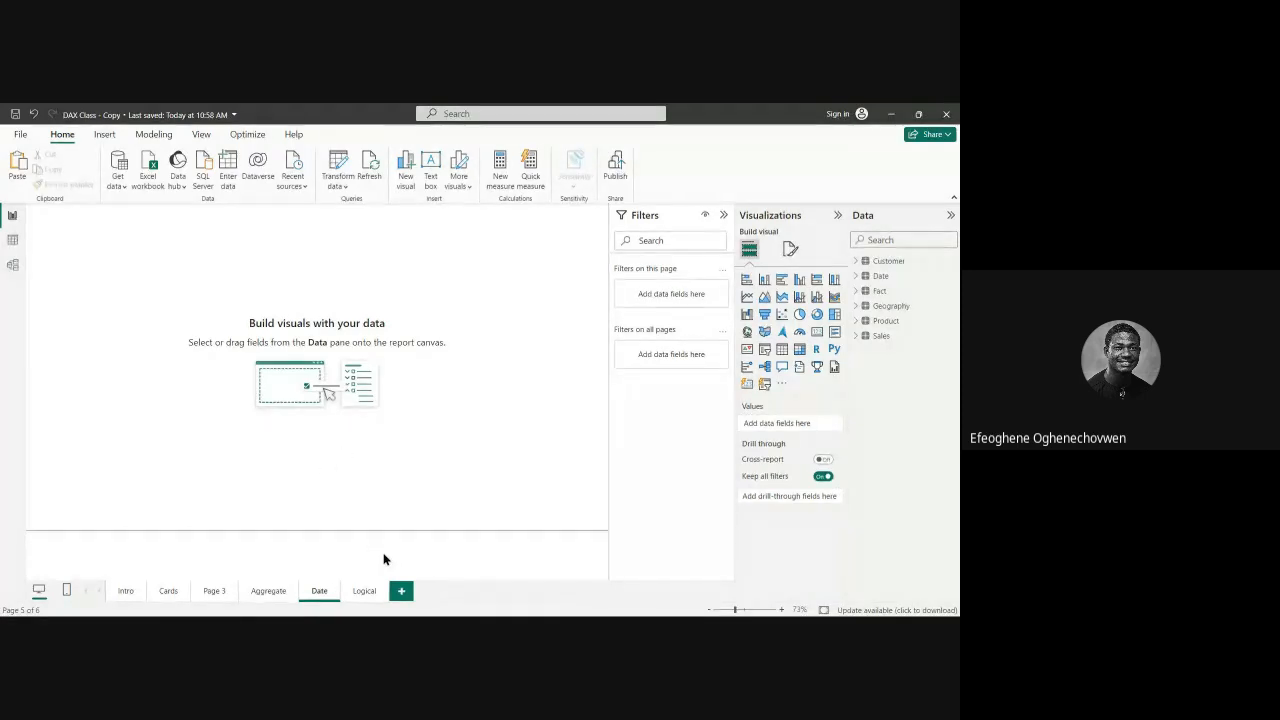
pyautogui.click(281, 590)
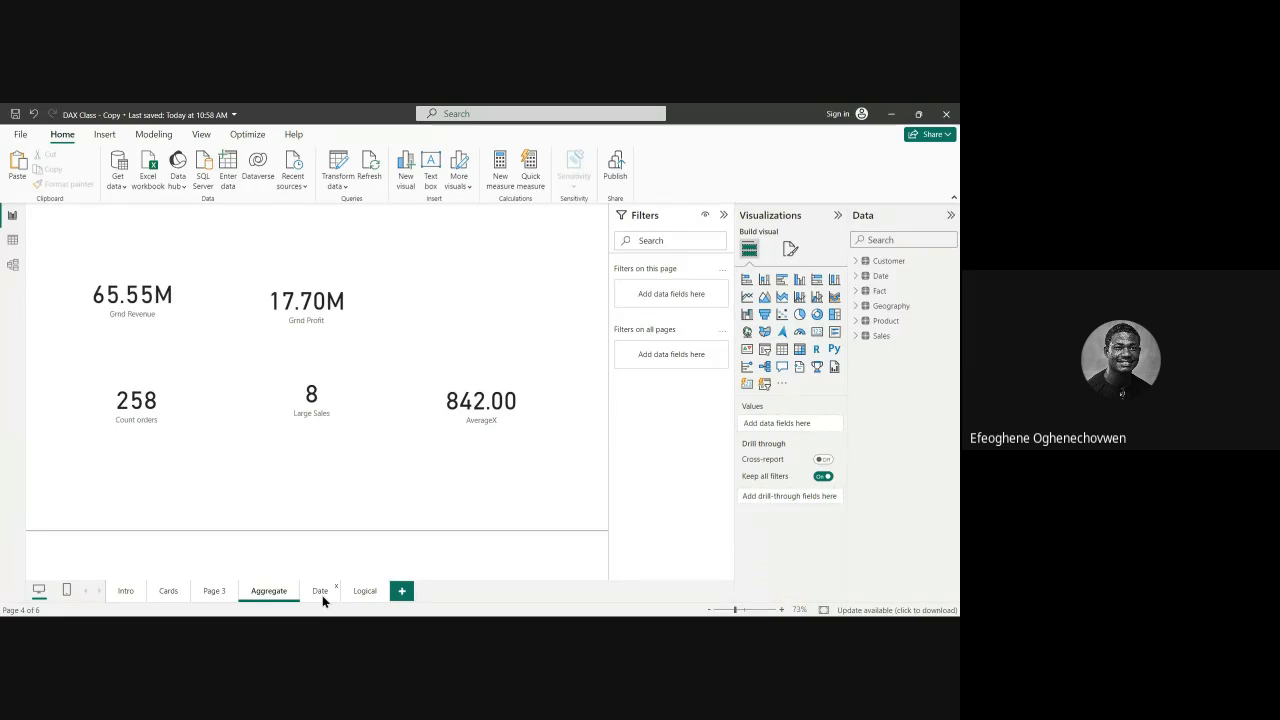
pyautogui.click(322, 595)
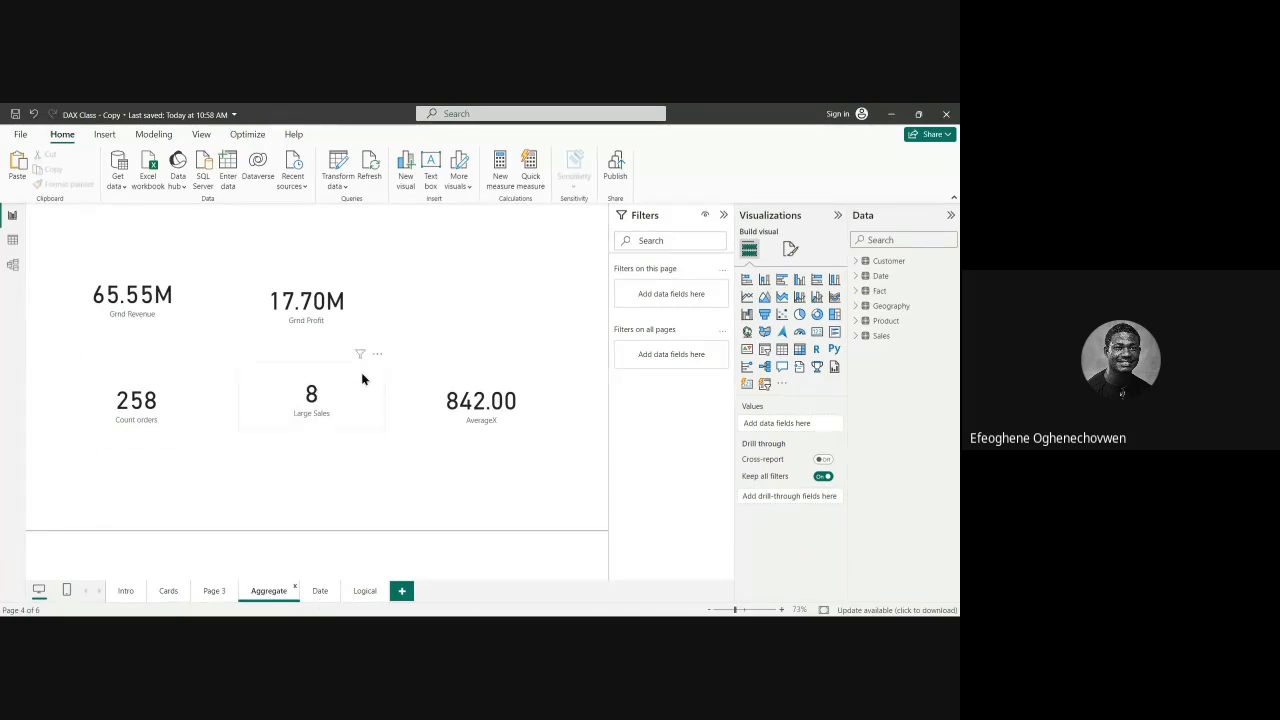
pyautogui.click(336, 410)
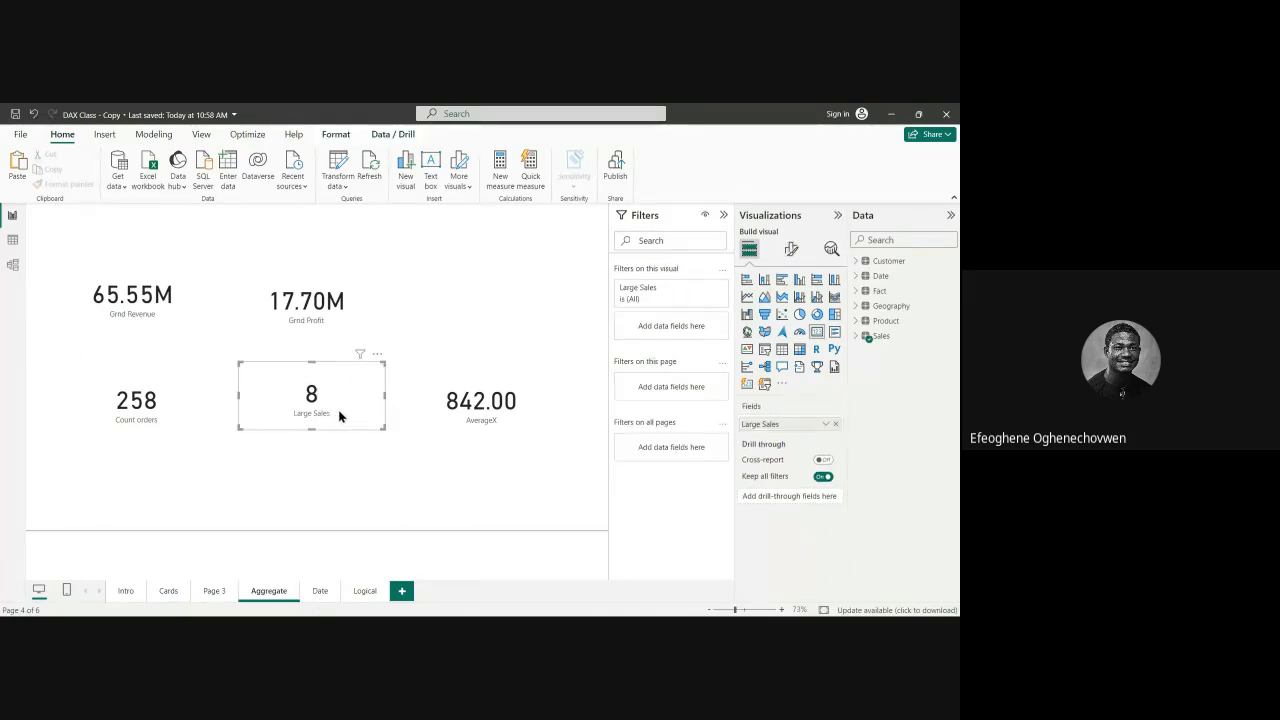
# Step: Filter Customer_Age to 65 only in the Sales table data, and return to the Aggregate report page
pyautogui.click(12, 238)
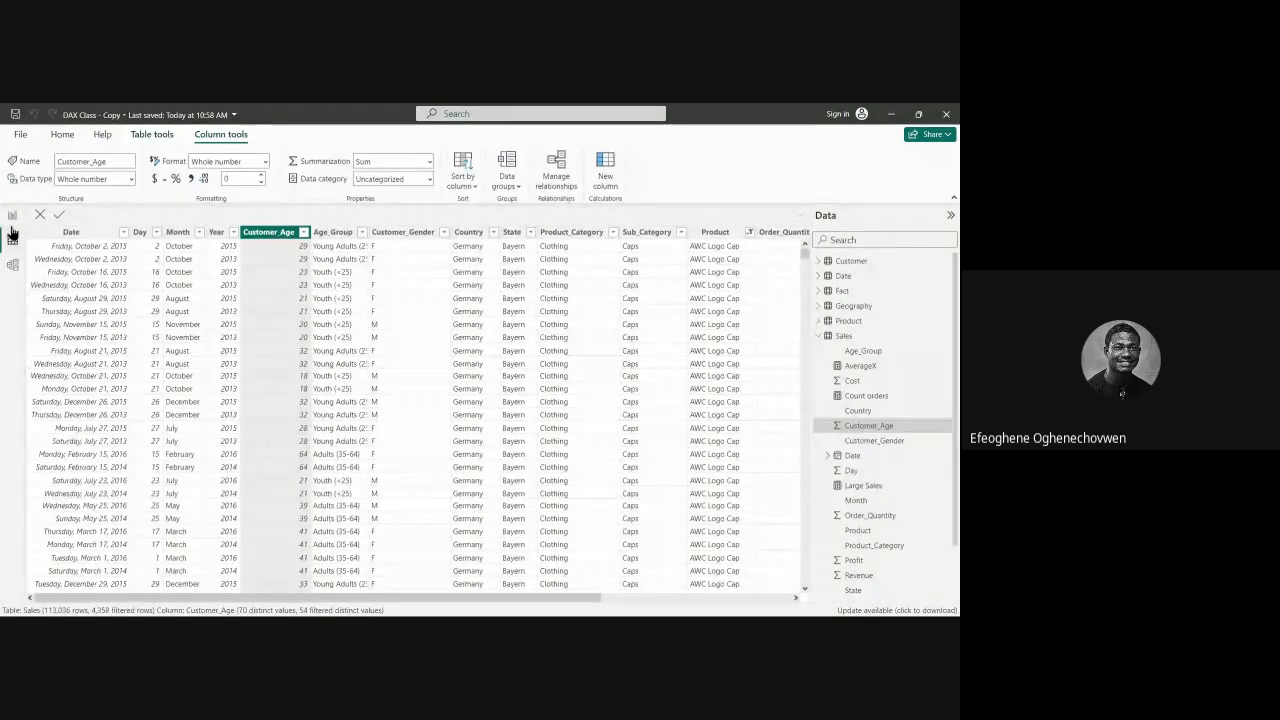
pyautogui.click(303, 232)
pyautogui.scroll(-10, 330, 560)
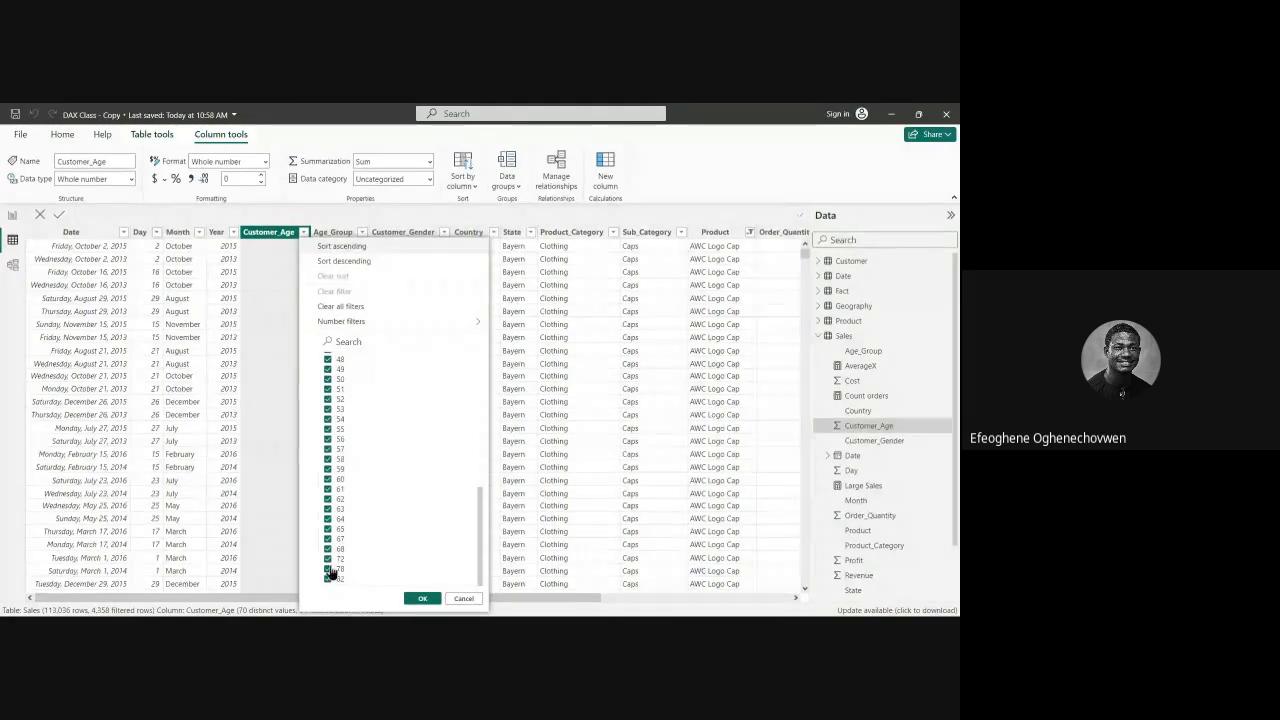
pyautogui.click(327, 528)
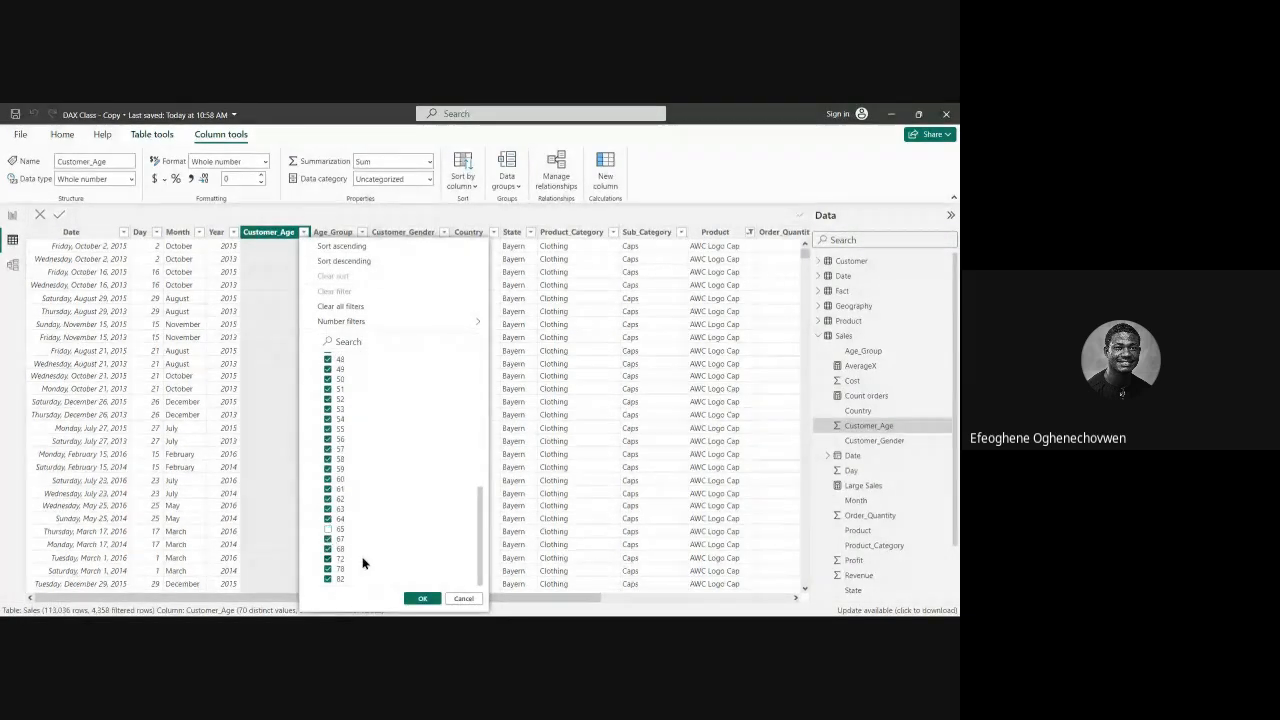
pyautogui.scroll(10, 336, 380)
pyautogui.click(331, 360)
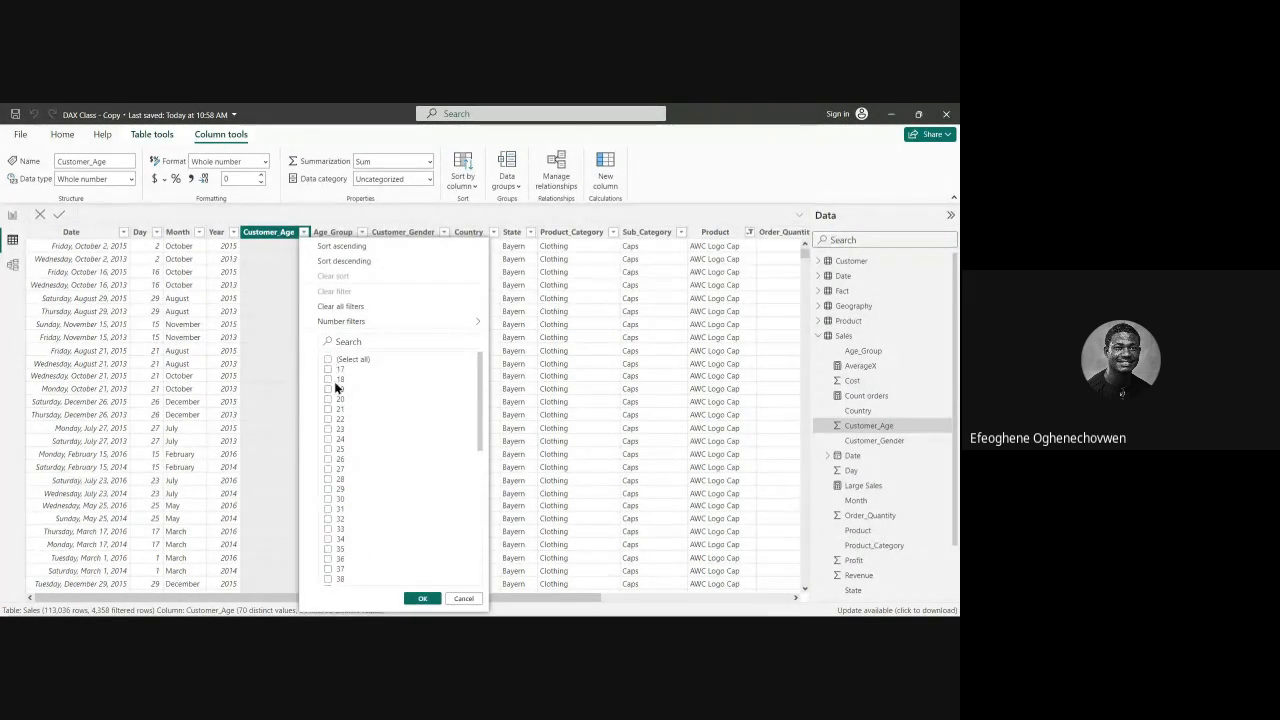
pyautogui.scroll(-10, 340, 540)
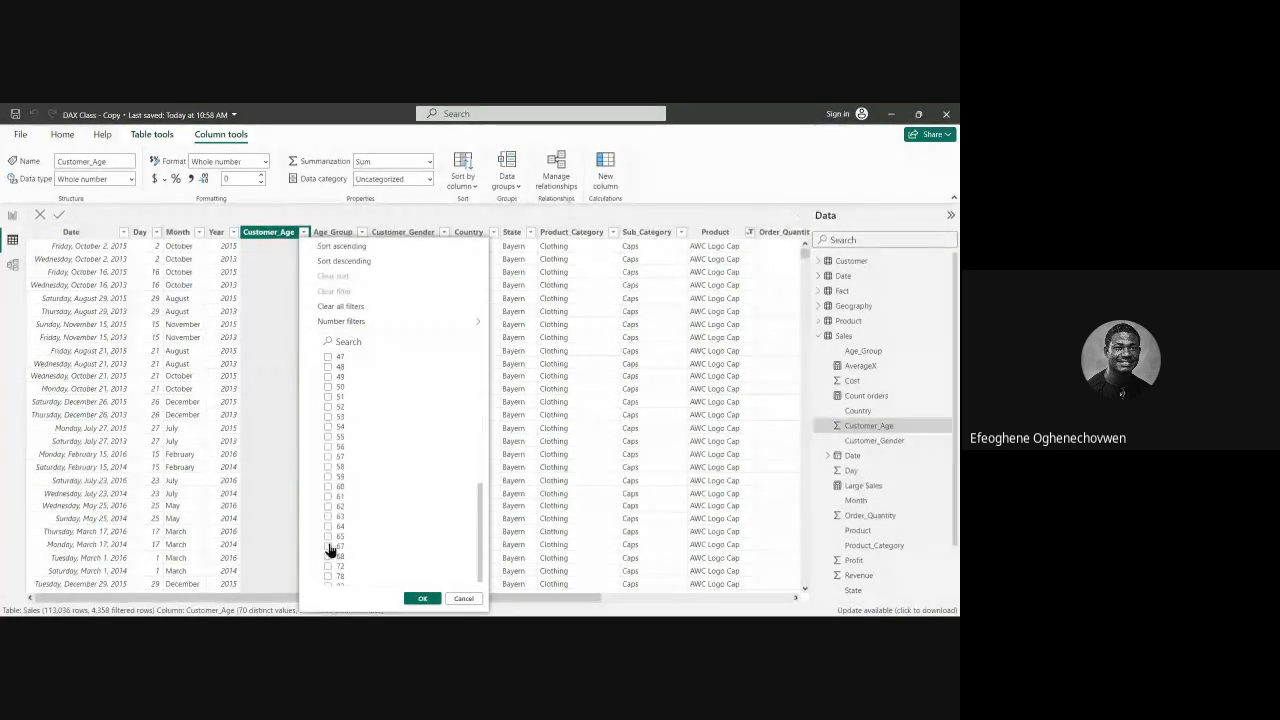
pyautogui.click(328, 538)
pyautogui.click(422, 598)
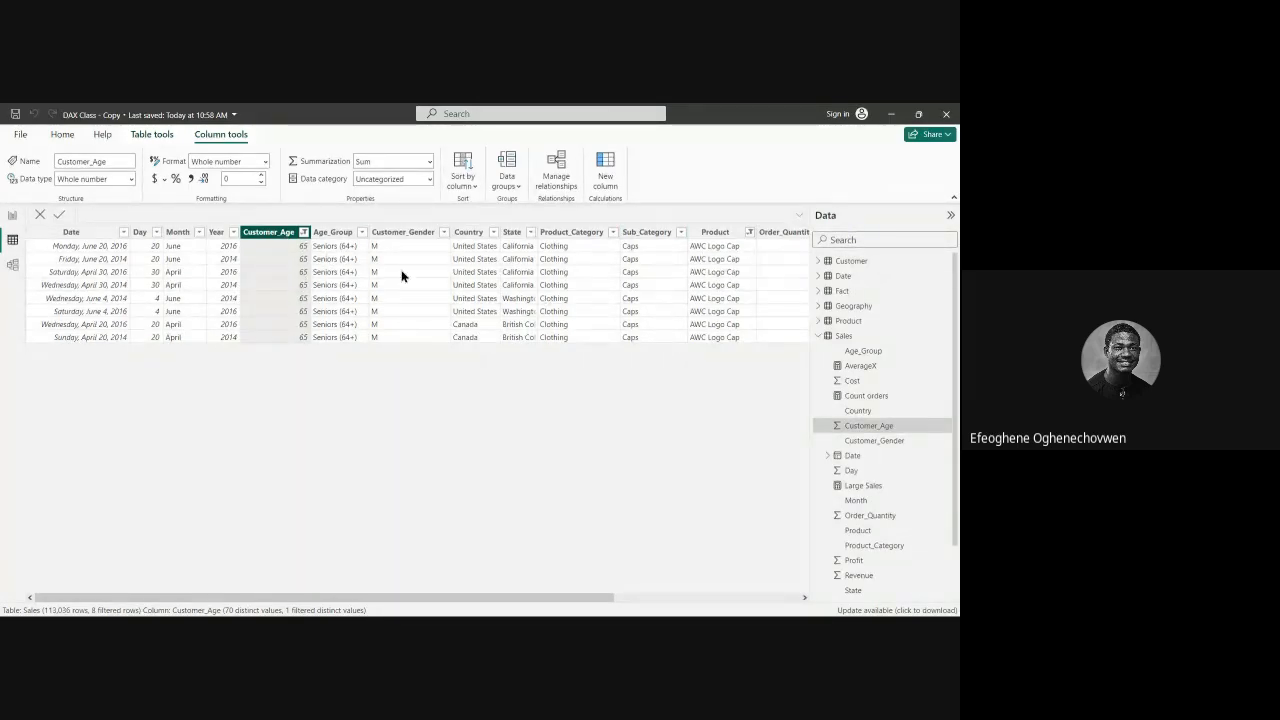
pyautogui.click(13, 215)
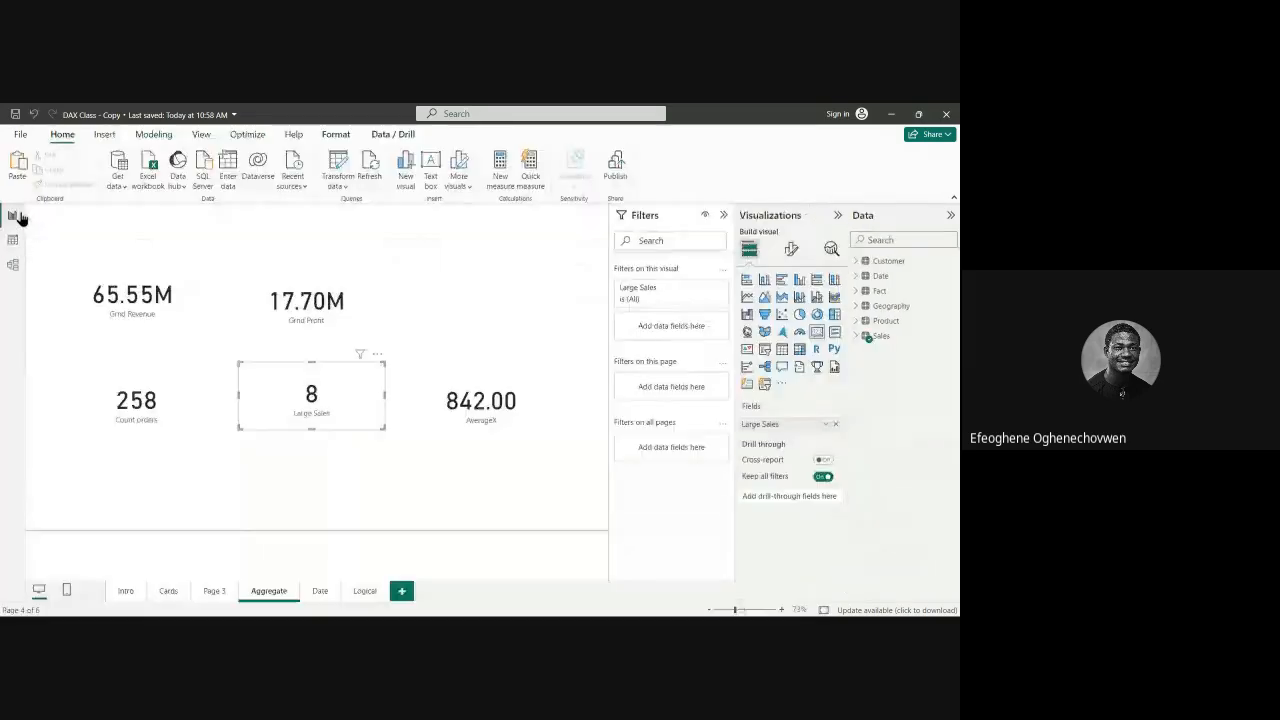
# Step: Nudge the Large Sales card slightly on the Aggregate page, and reselect all ages in the Sales table's Customer_Age filter
pyautogui.moveTo(336, 408); pyautogui.dragTo(330, 415)
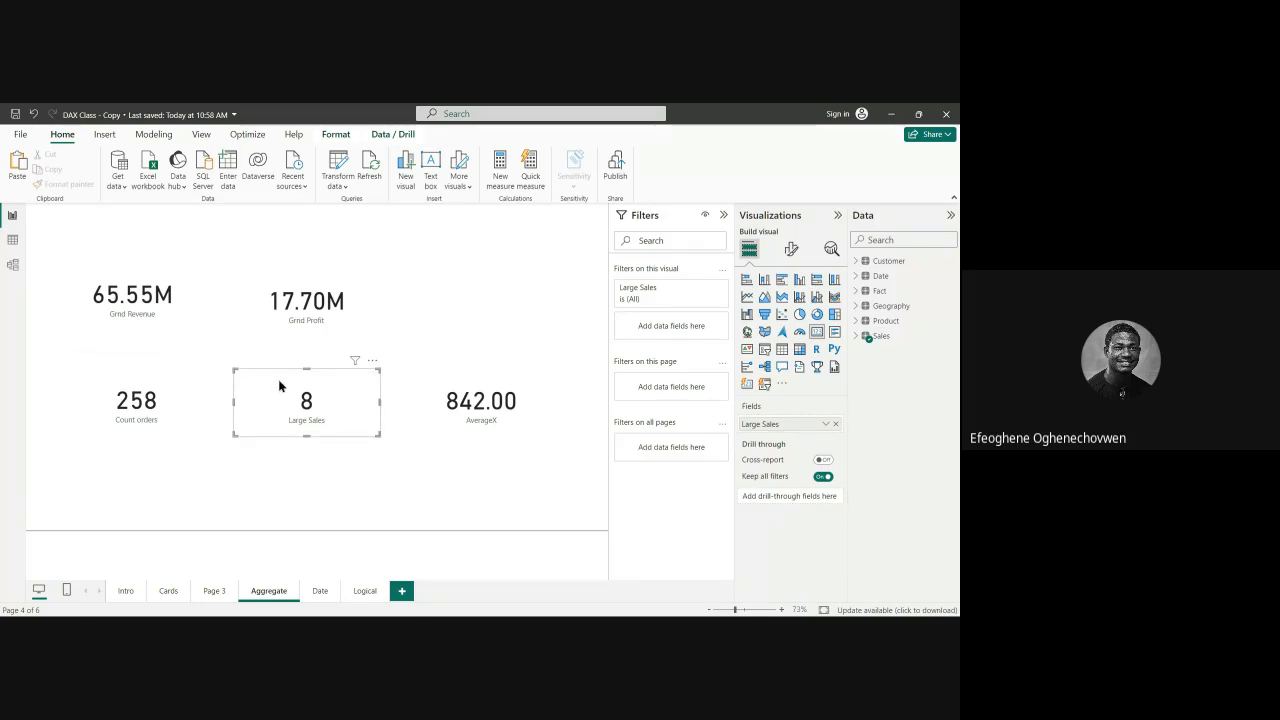
pyautogui.click(13, 247)
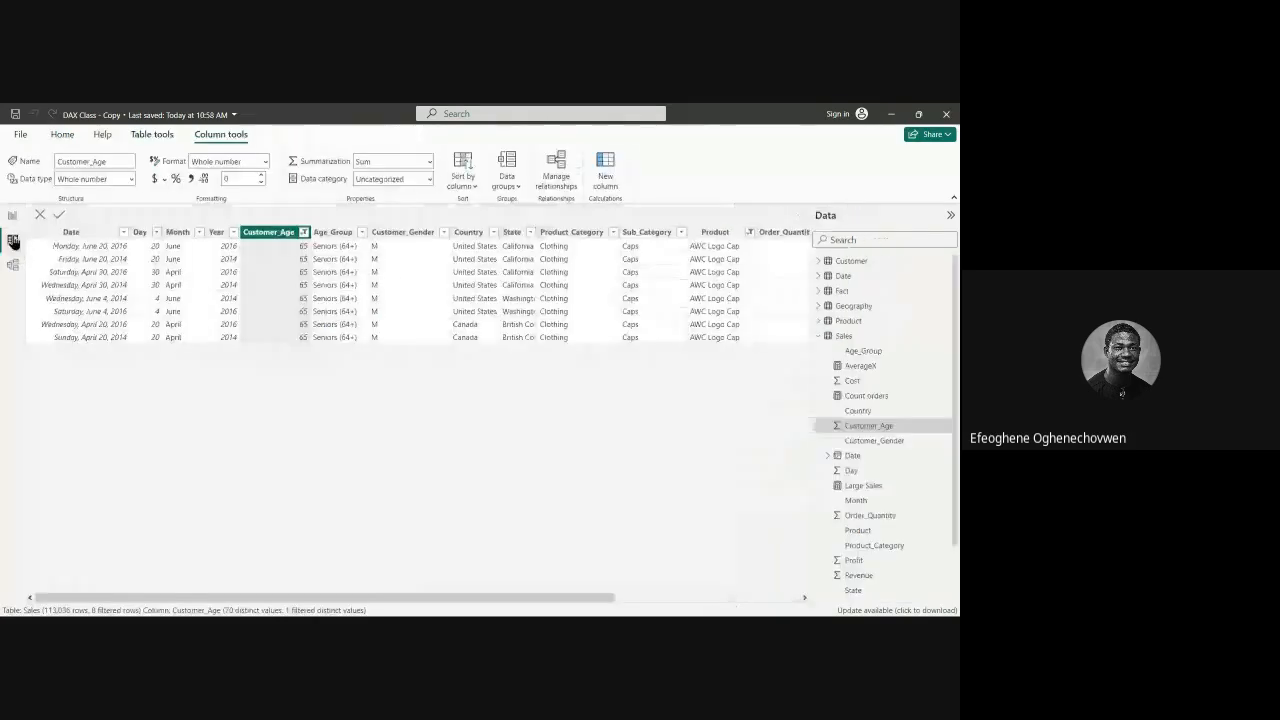
pyautogui.click(304, 232)
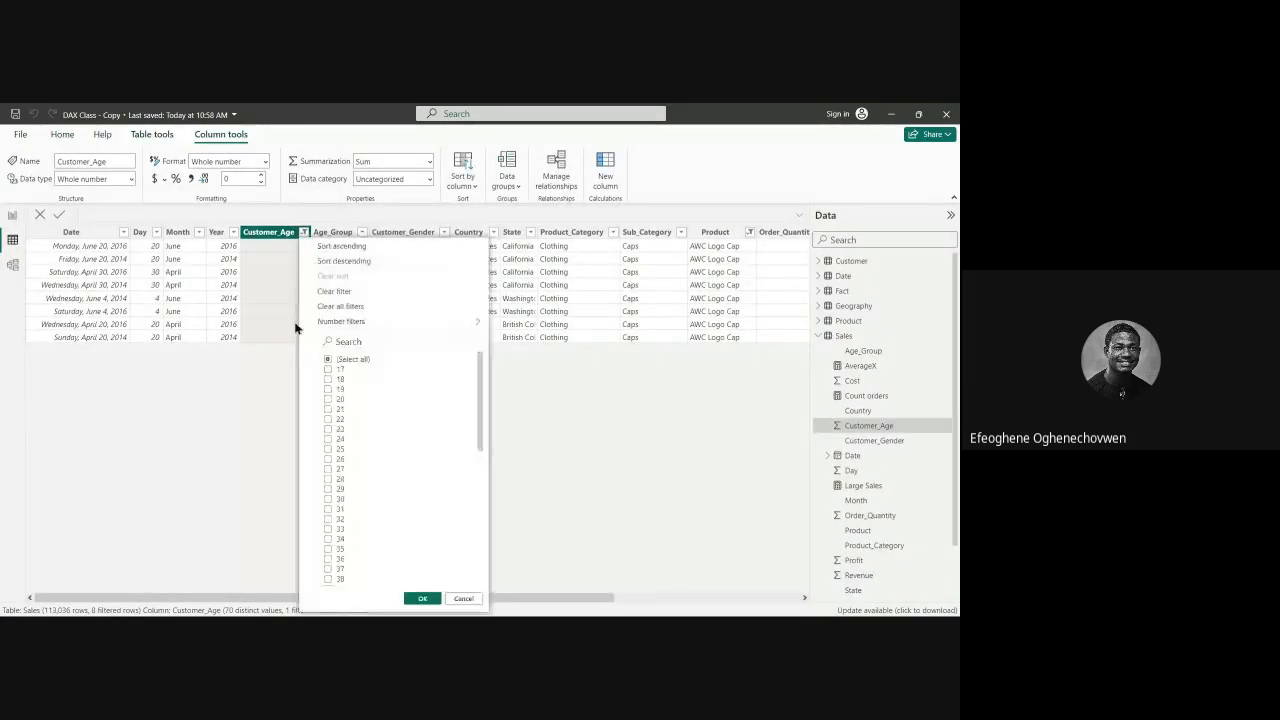
pyautogui.click(329, 360)
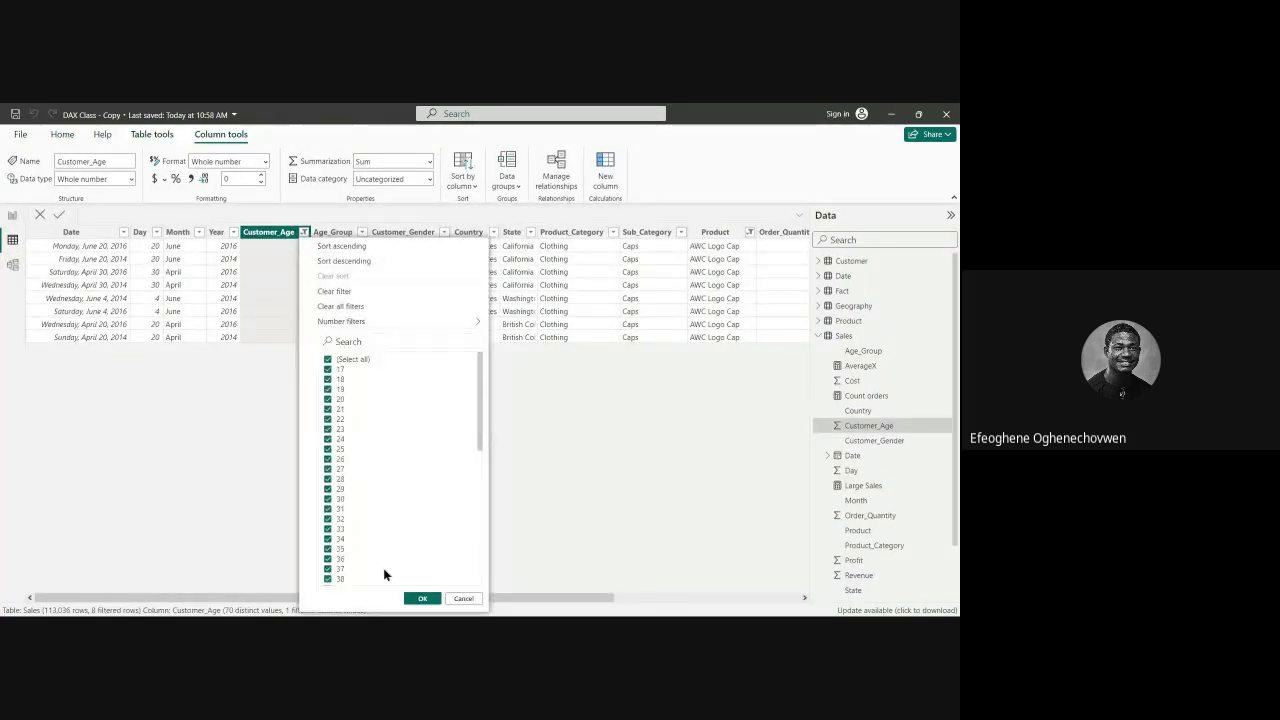
pyautogui.click(420, 598)
# Step: Remove the AWC Logo Cap filter from the Product column of the Sales table
pyautogui.click(715, 232)
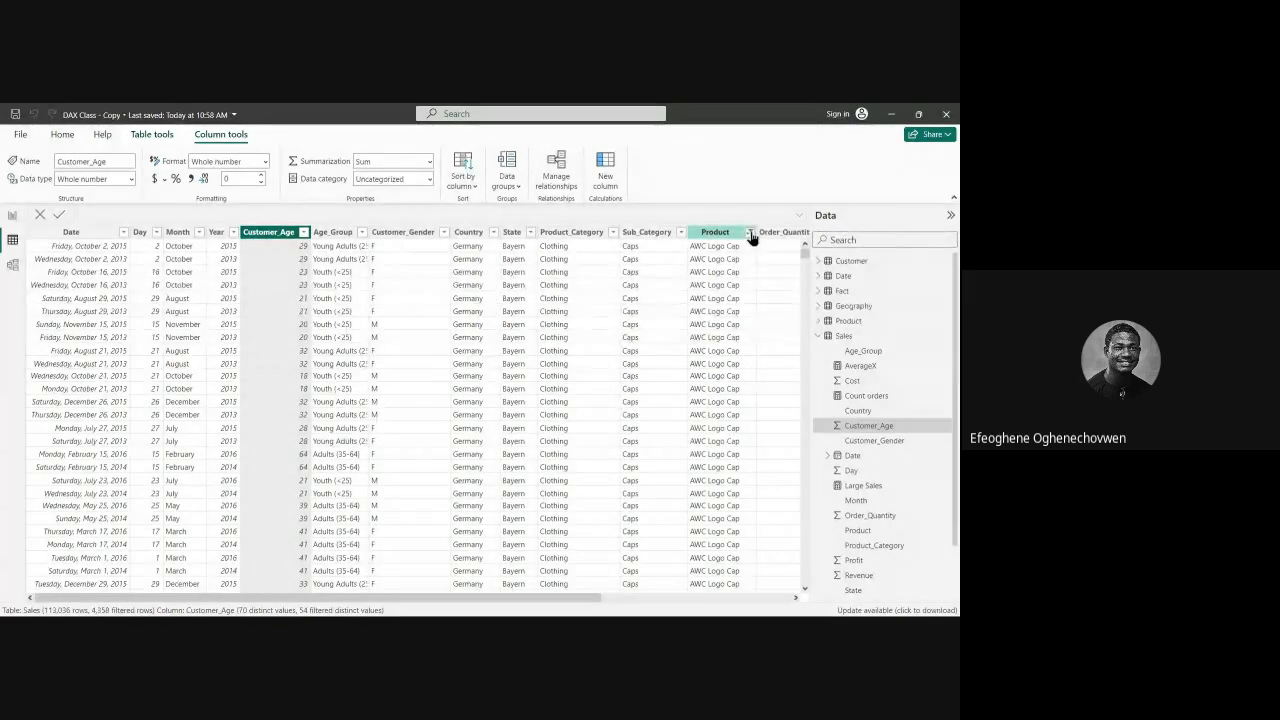
pyautogui.click(749, 232)
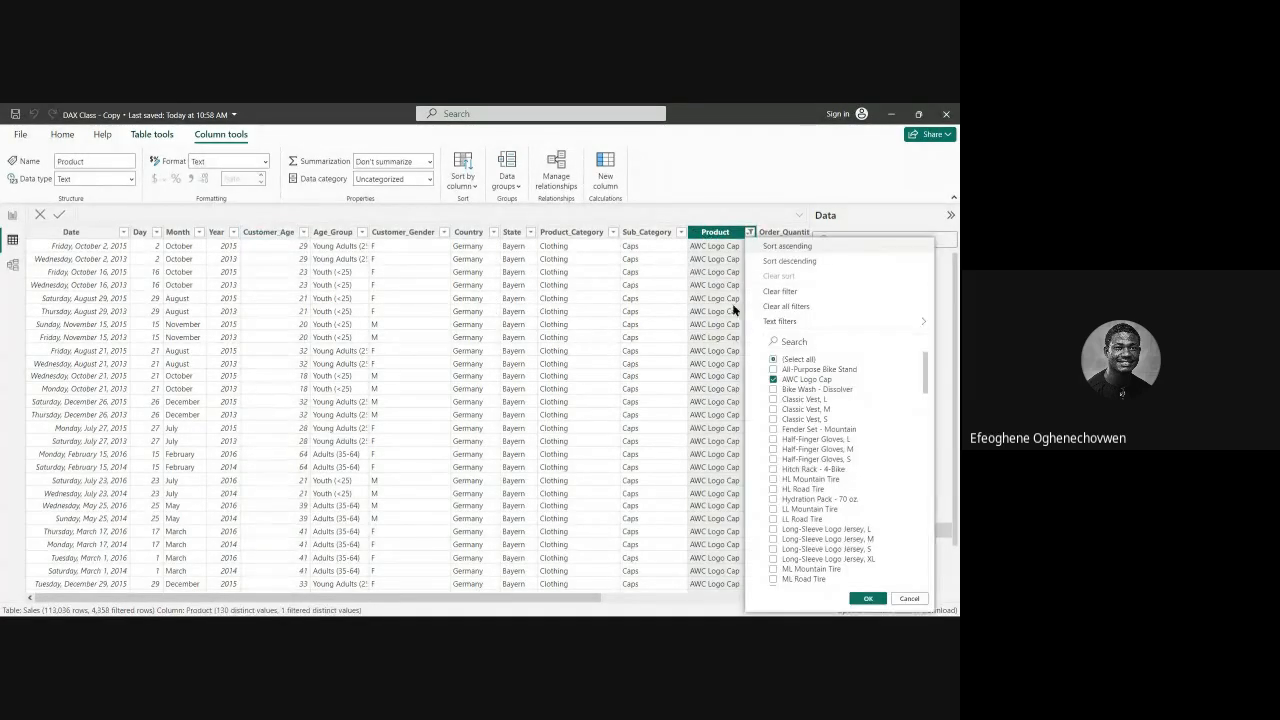
pyautogui.click(773, 360)
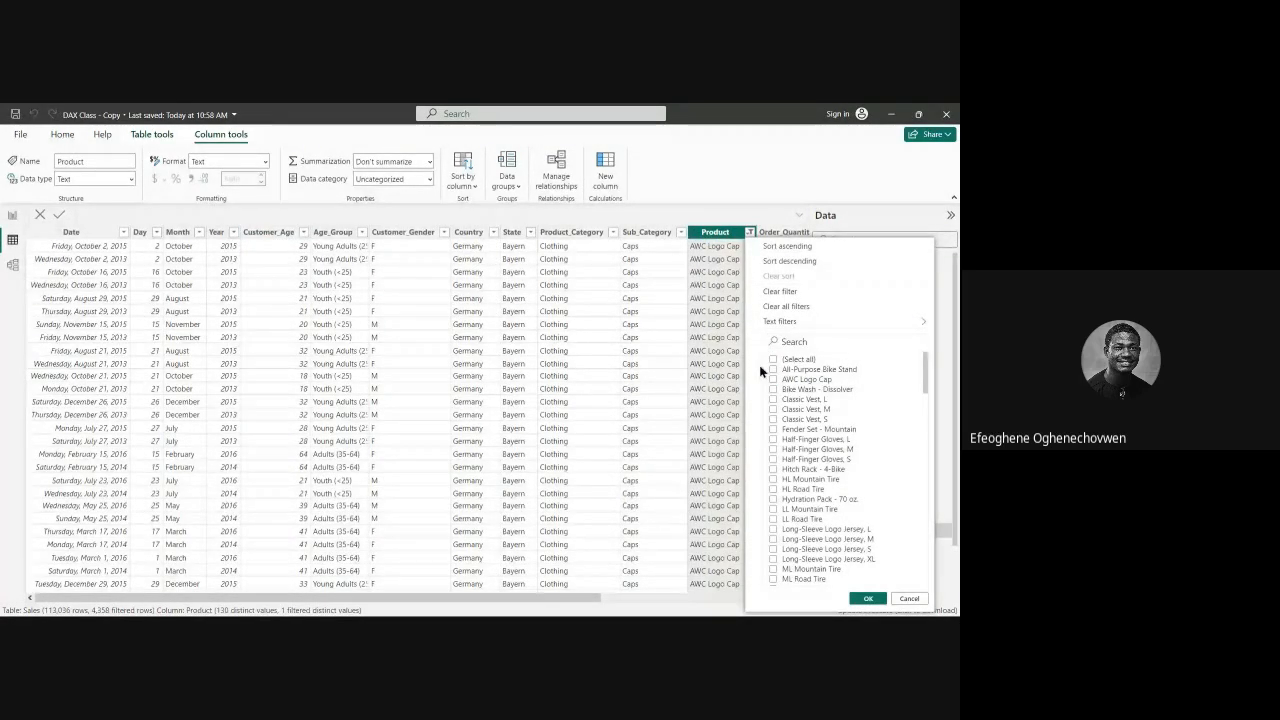
pyautogui.click(868, 598)
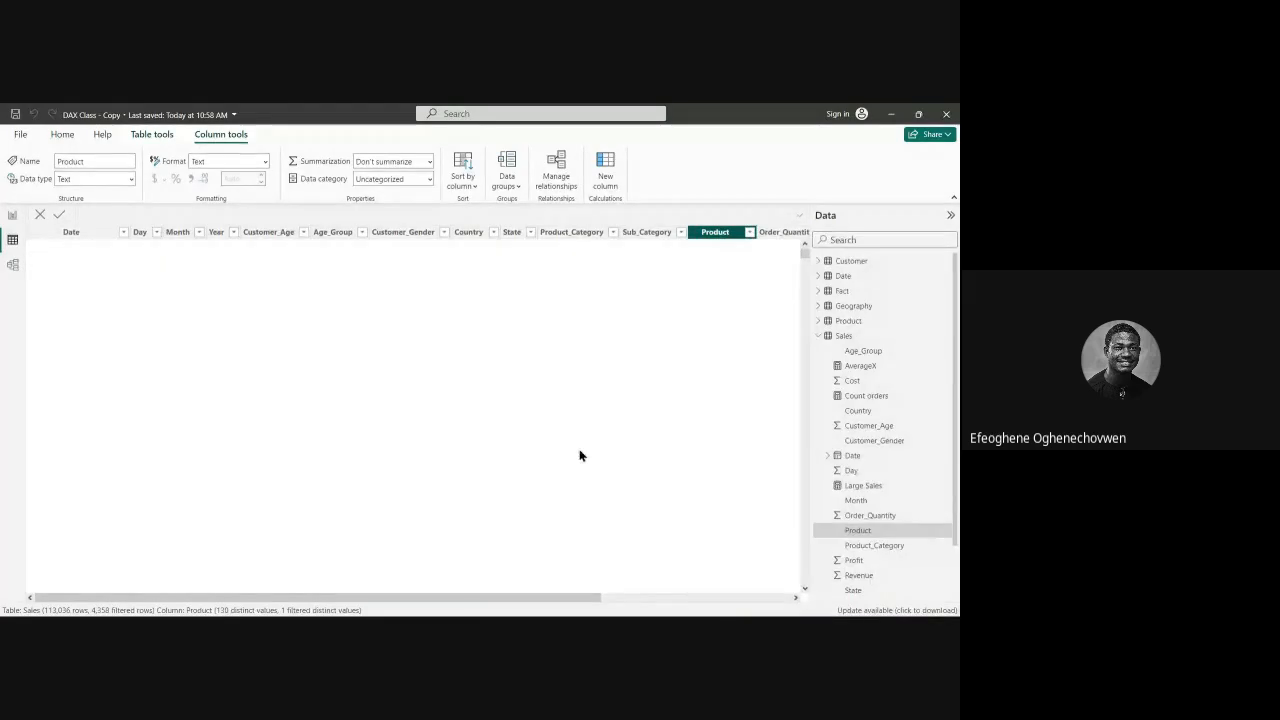
# Step: Display the AverageX measure's formula and inspect the Sales table's columns from Order_Quantity to Revenue
pyautogui.click(859, 367)
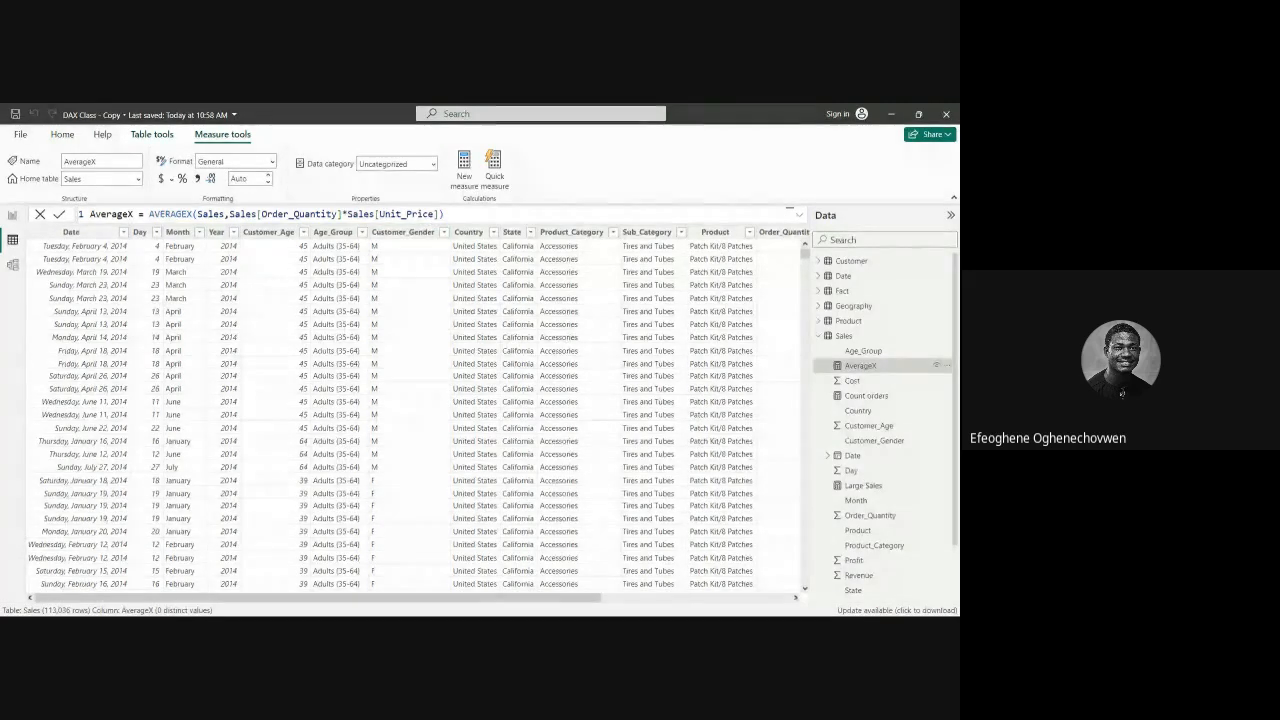
pyautogui.moveTo(320, 600); pyautogui.dragTo(531, 609)
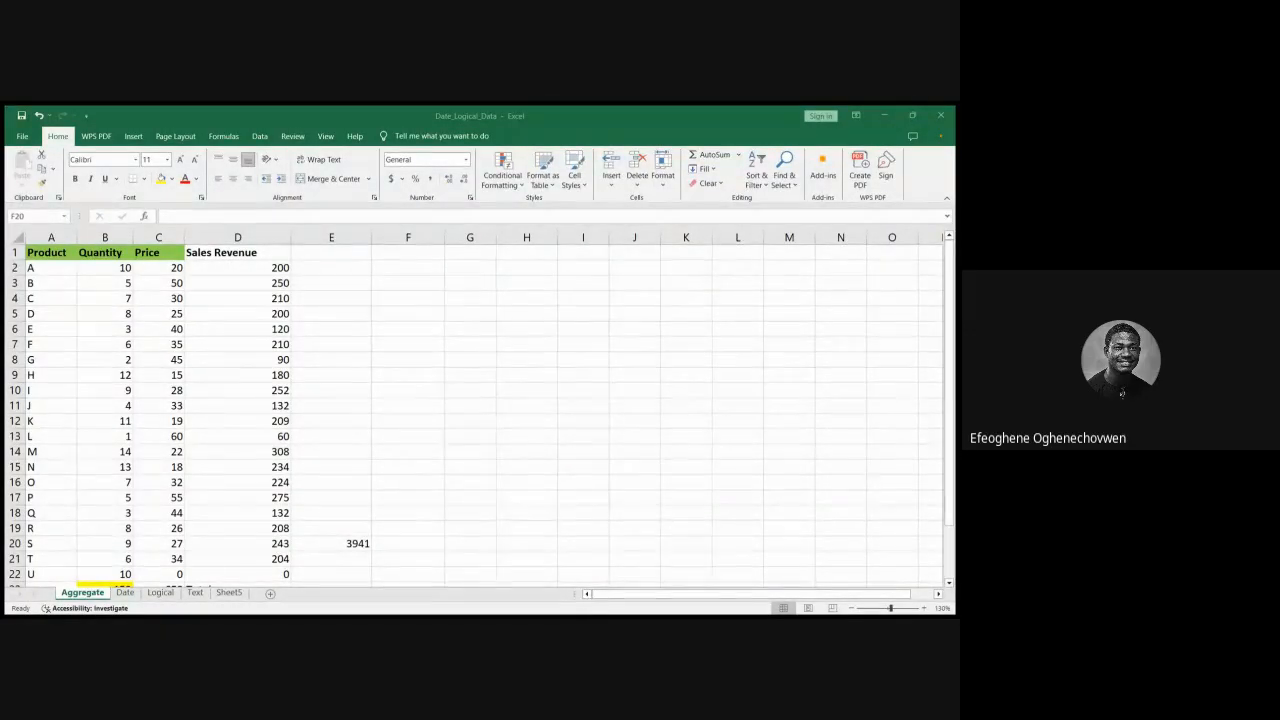
# Step: Look through the Logical and Date sheets of the Date_Logical_Data workbook in Excel, ending on its Aggregate sheet
pyautogui.click(419, 600)
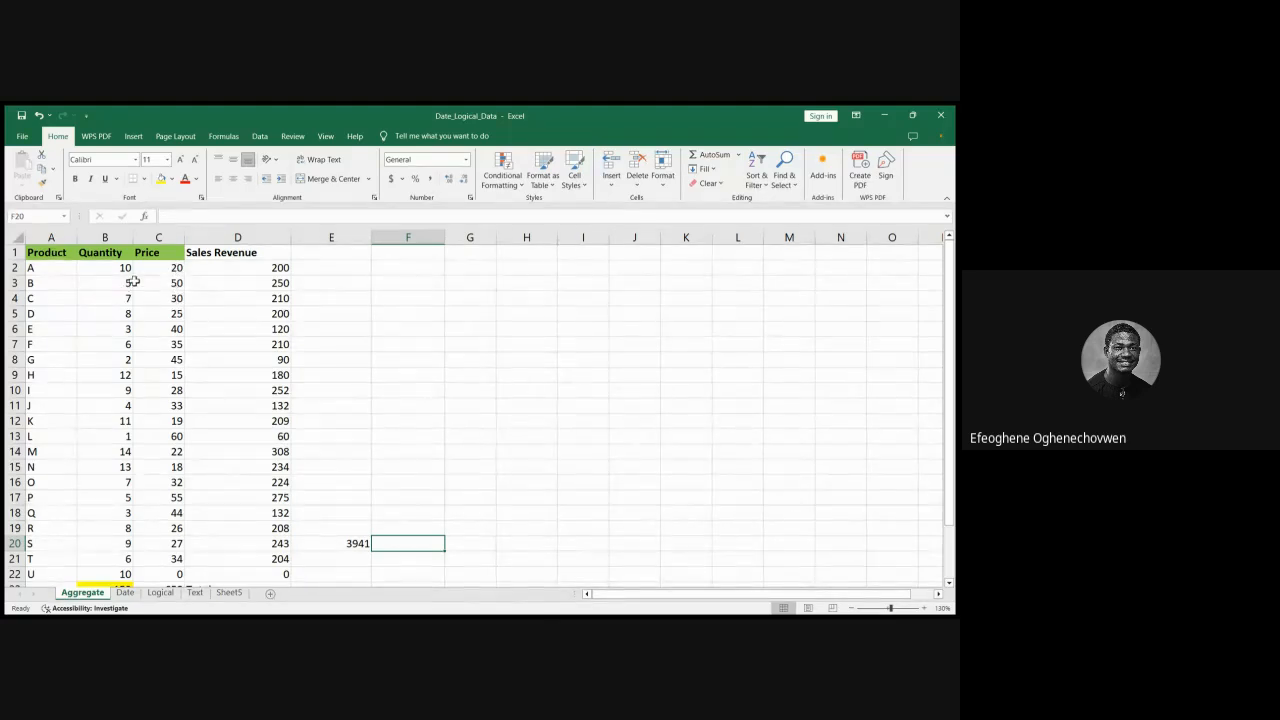
pyautogui.click(41, 268)
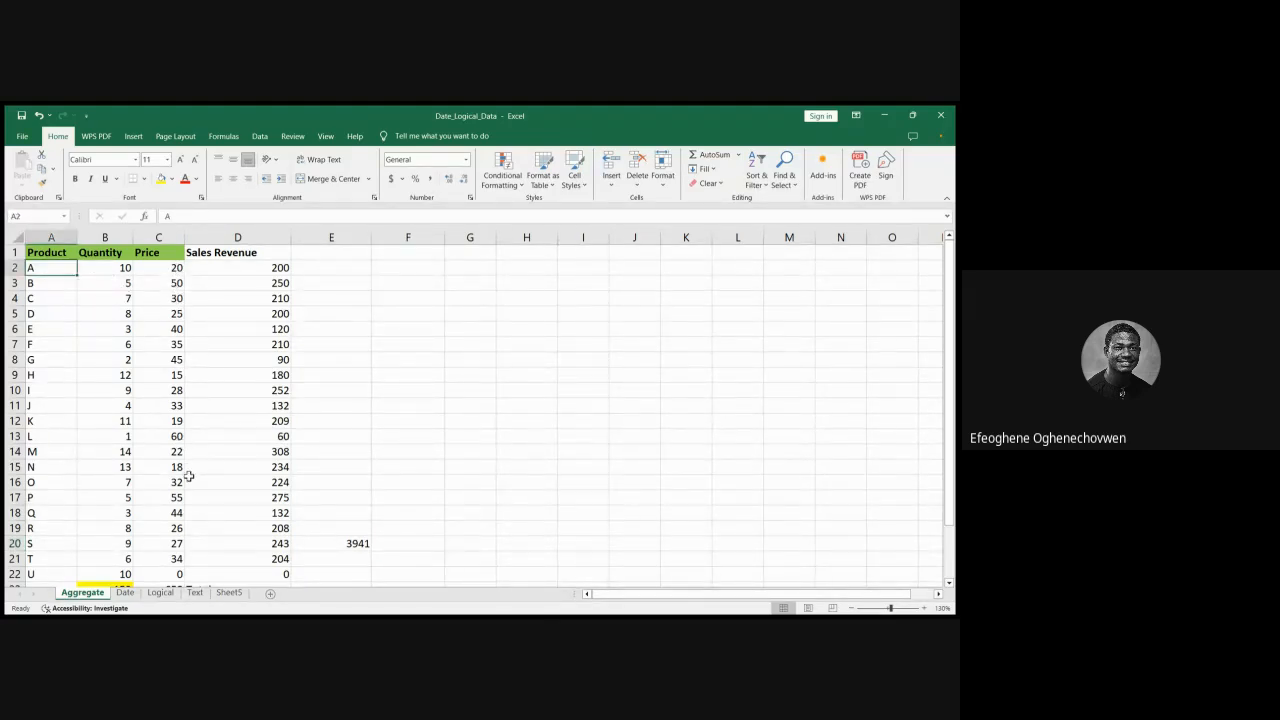
pyautogui.doubleClick(63, 271)
pyautogui.click(44, 286)
pyautogui.doubleClick(43, 269)
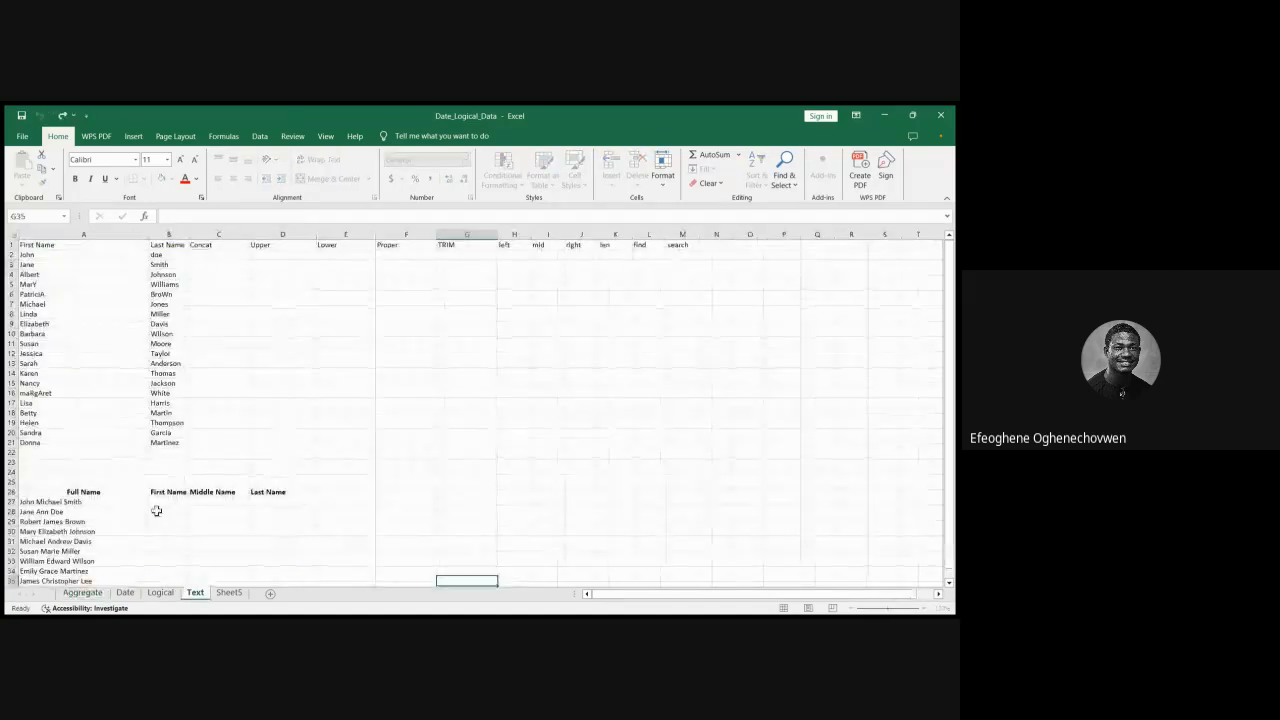
pyautogui.click(155, 594)
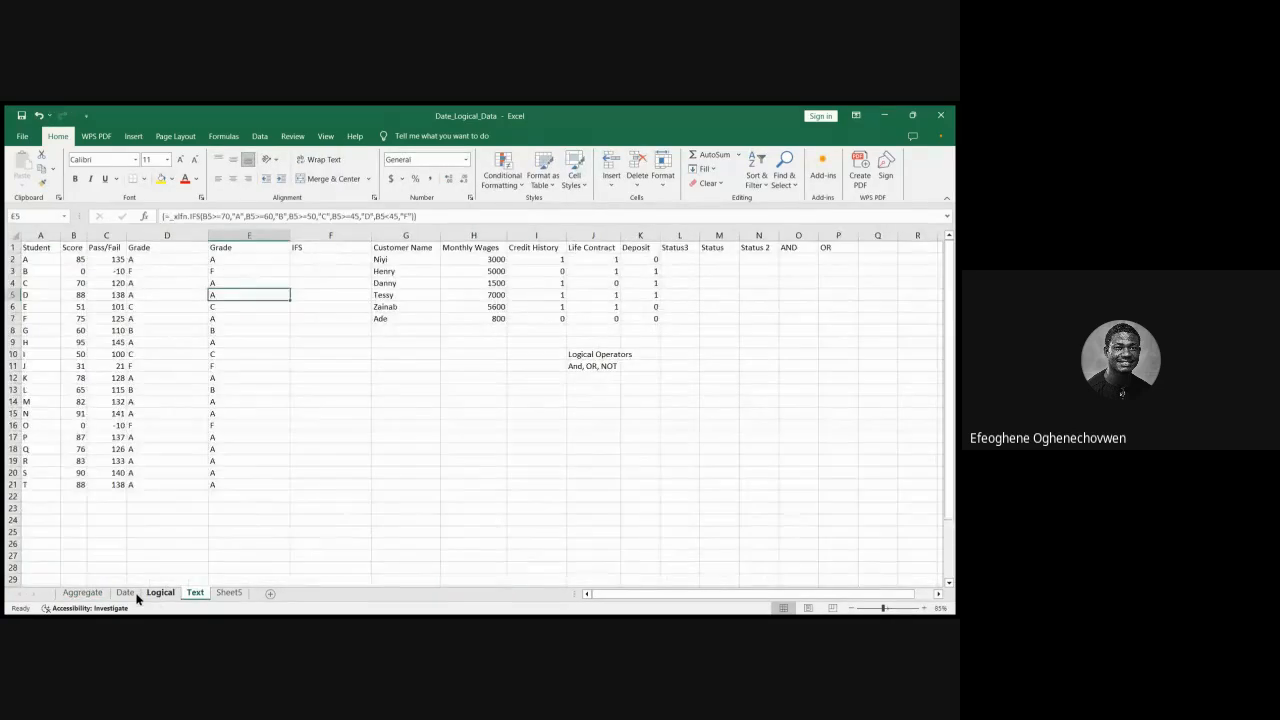
pyautogui.click(122, 594)
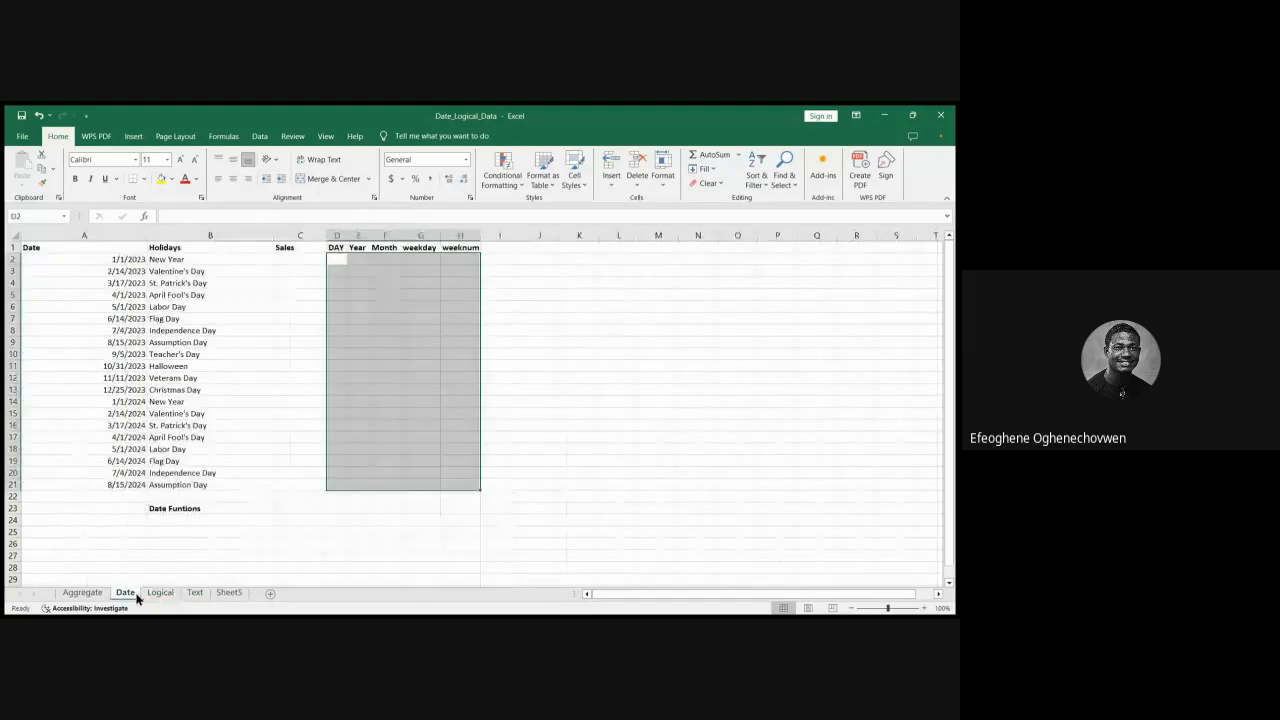
pyautogui.click(84, 594)
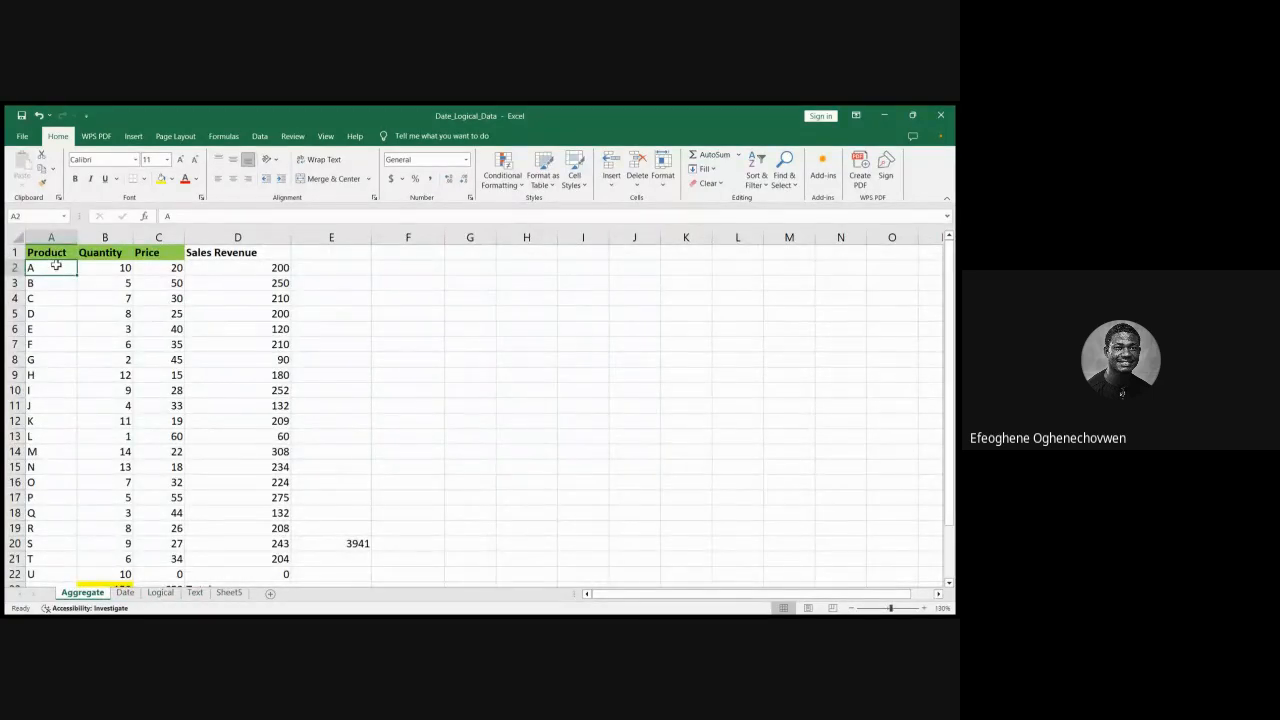
# Step: Examine the Aggregate sheet's Quantity and Price data, the Sales Revenue formulas, the sum in E20 and the summary rows below
pyautogui.moveTo(56, 265); pyautogui.dragTo(170, 558)
pyautogui.click(125, 270)
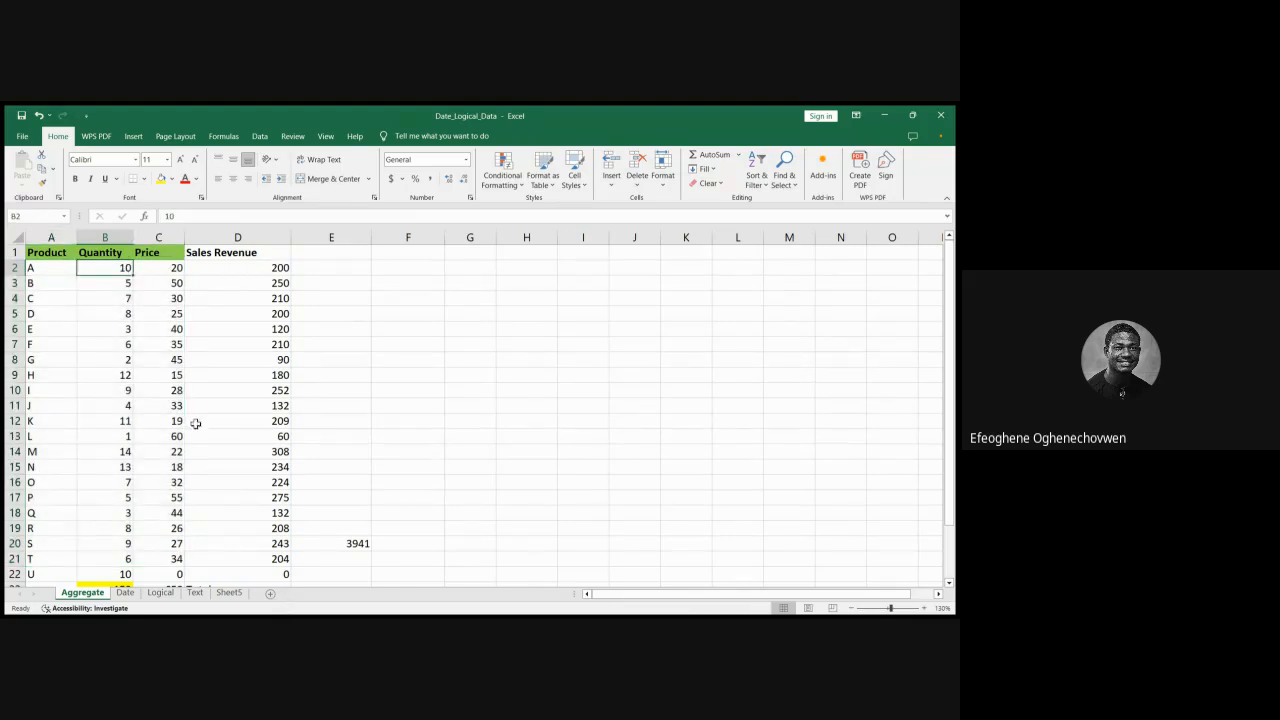
pyautogui.click(255, 269)
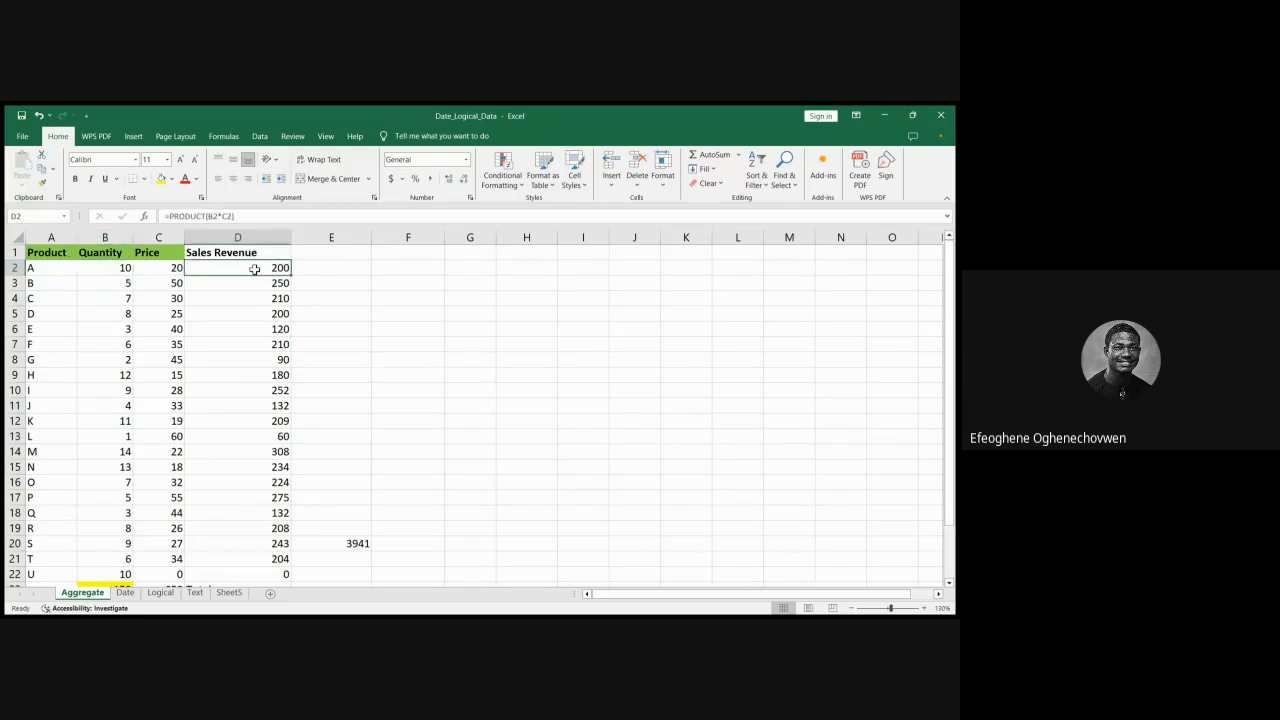
pyautogui.moveTo(255, 268)
pyautogui.mouseDown()
pyautogui.moveTo(263, 543)
pyautogui.moveTo(276, 572)
pyautogui.mouseUp()
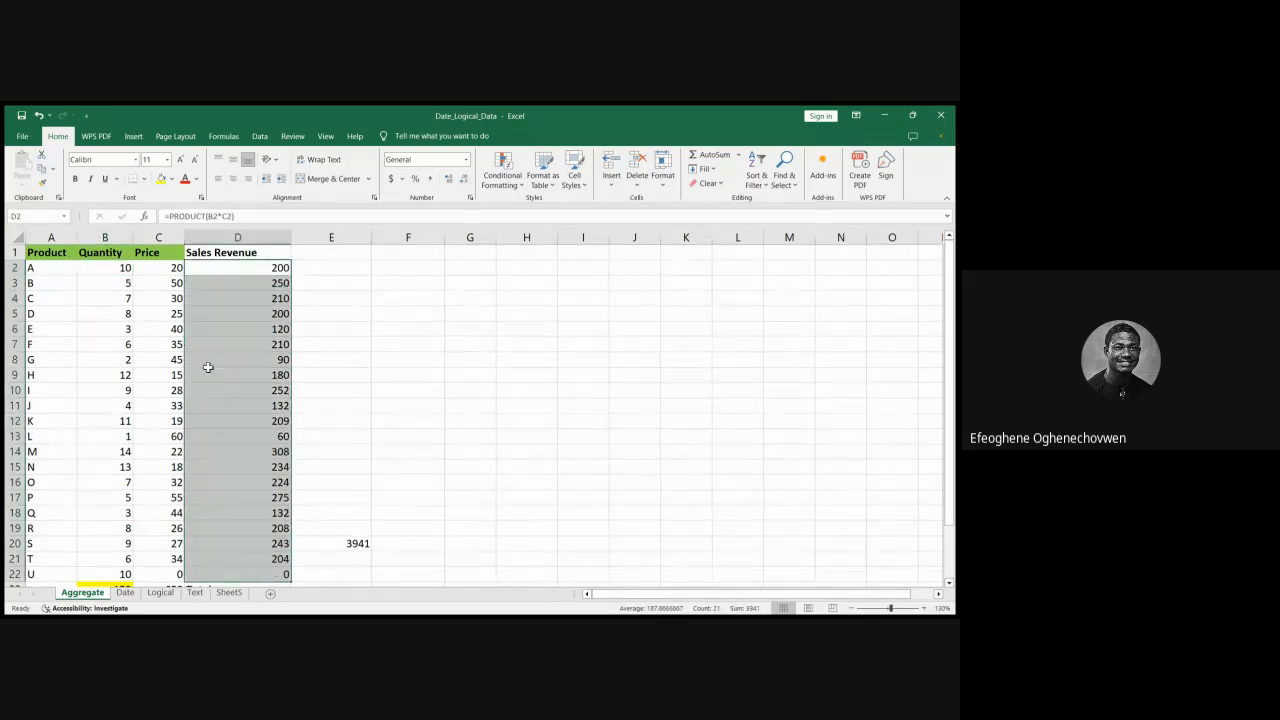
pyautogui.click(355, 547)
pyautogui.scroll(-3, 140, 382)
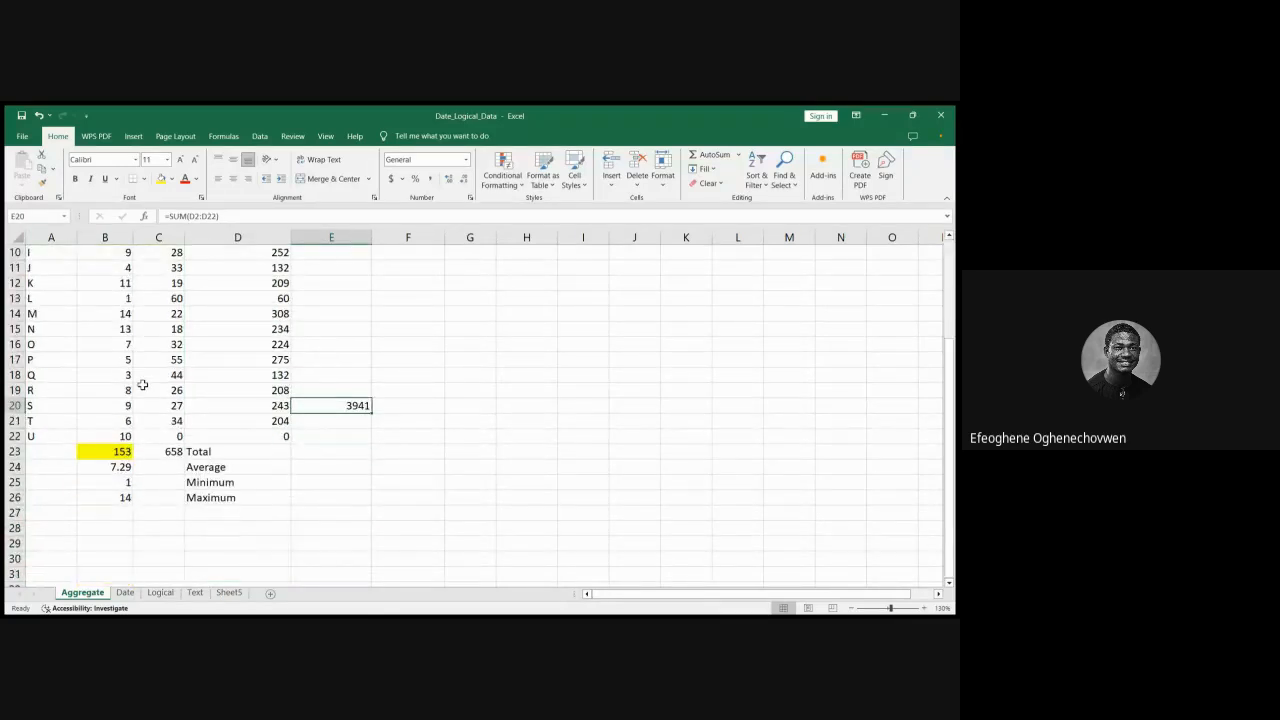
pyautogui.scroll(3, 140, 382)
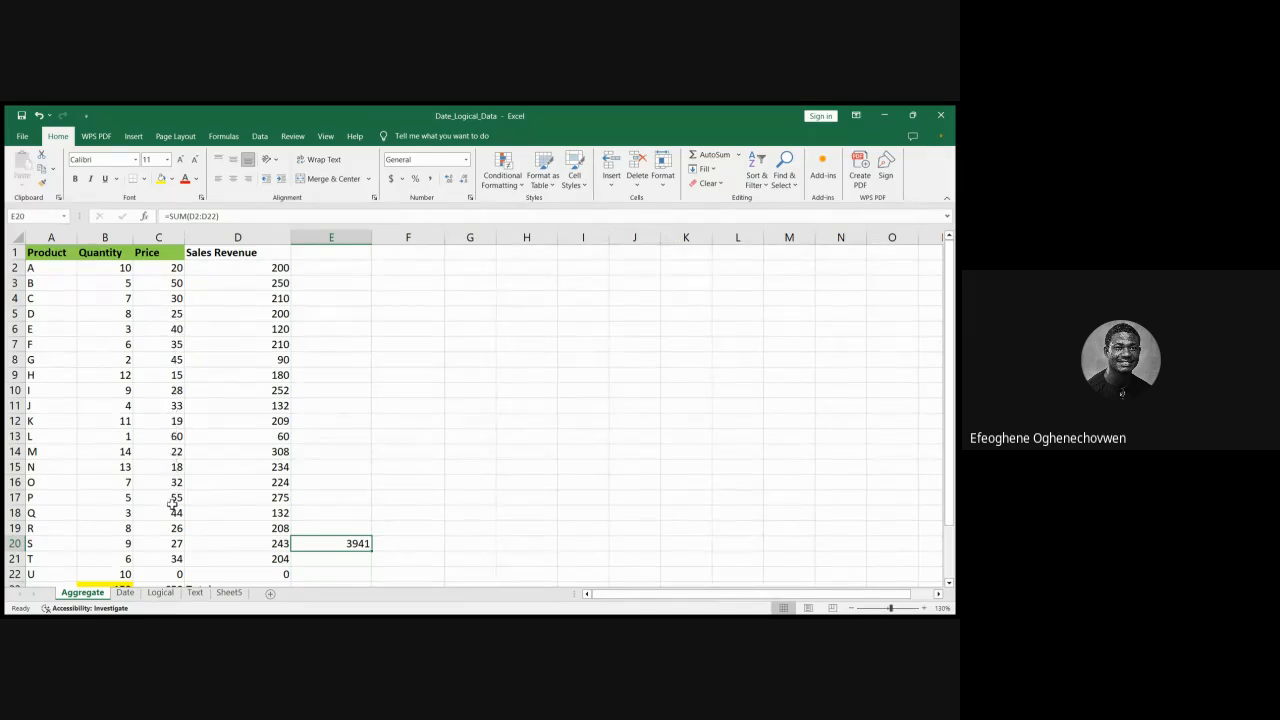
pyautogui.scroll(-1, 173, 552)
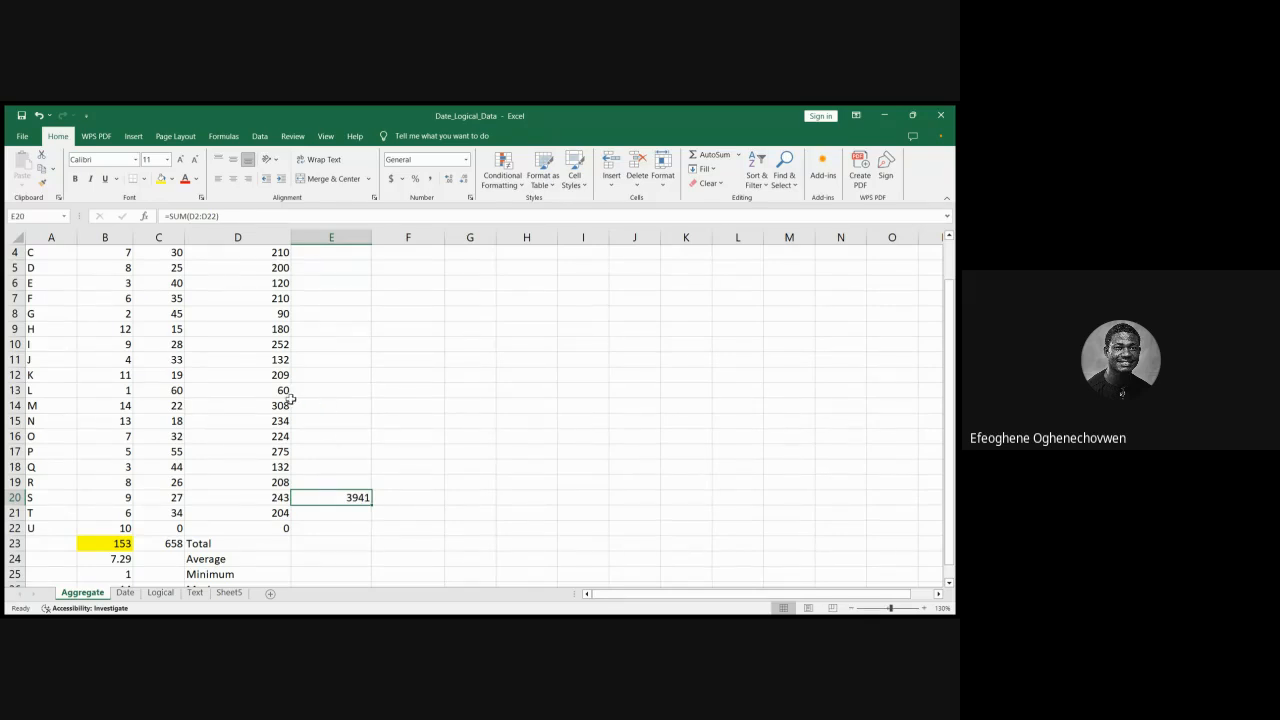
pyautogui.scroll(1, 258, 405)
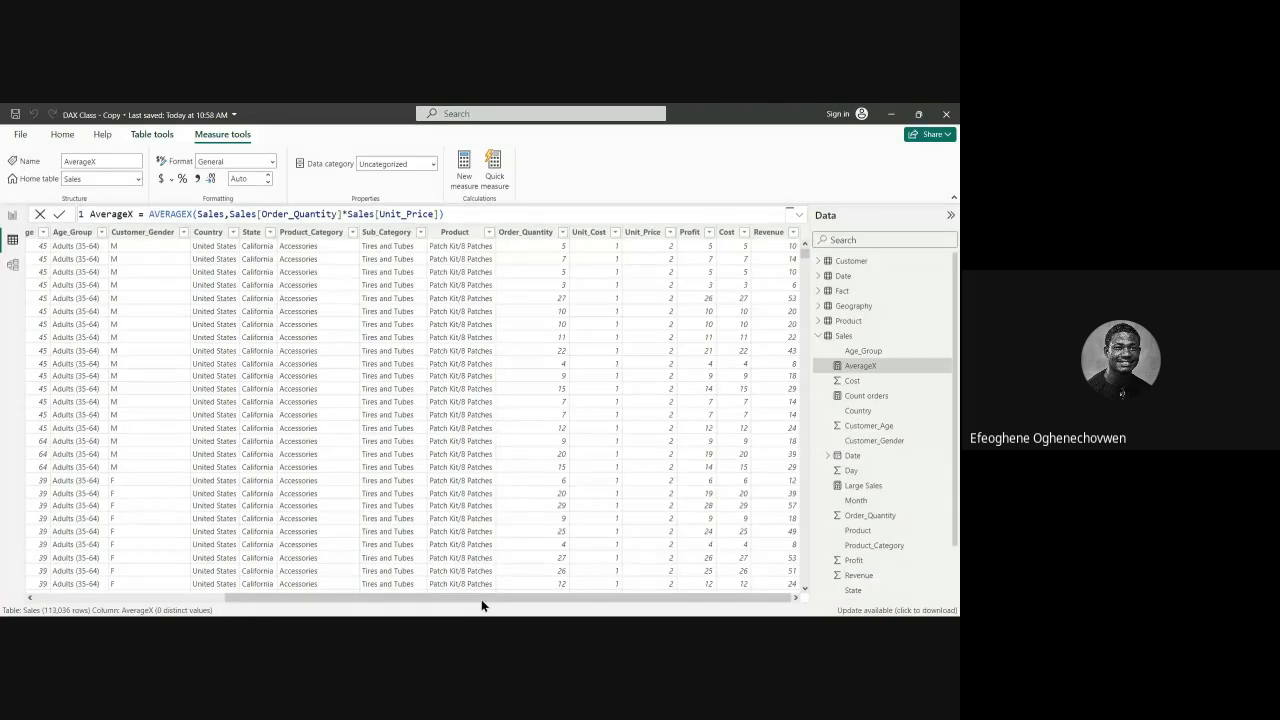
# Step: Return to the Date page of the Power BI report and create a calculated table defined as Calendar = CALENDARAUTO()
pyautogui.click(13, 217)
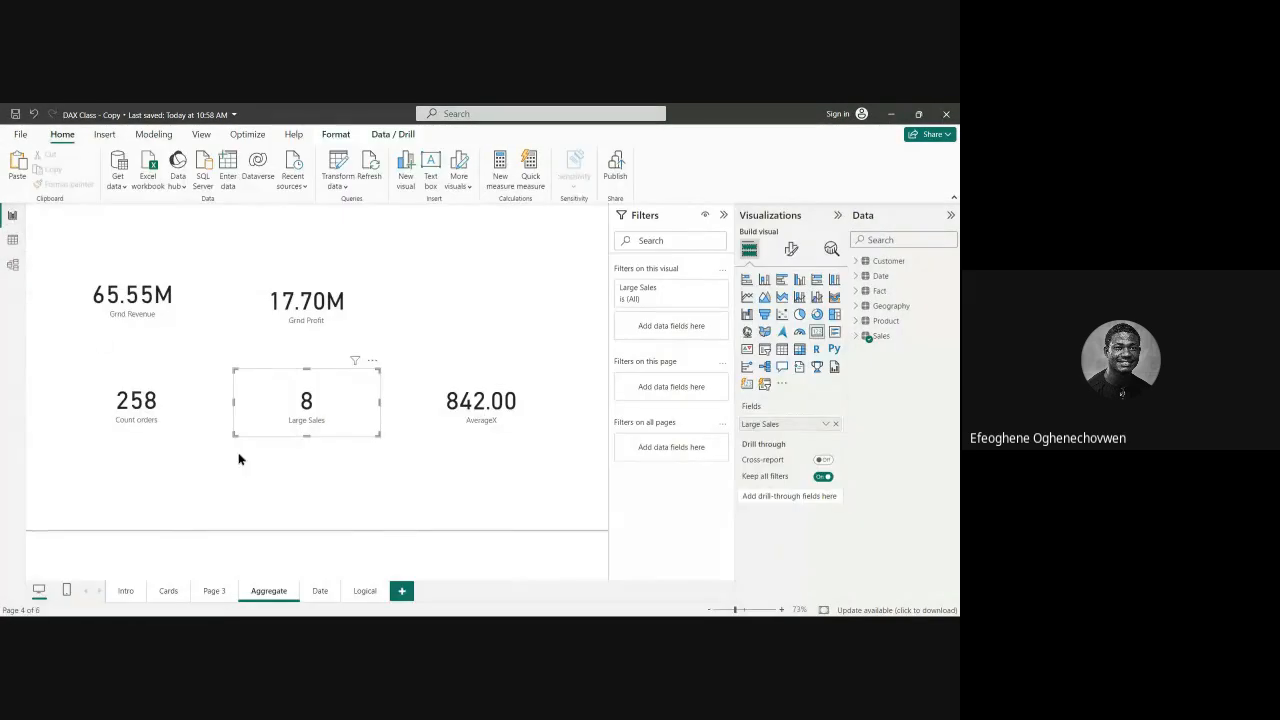
pyautogui.click(320, 591)
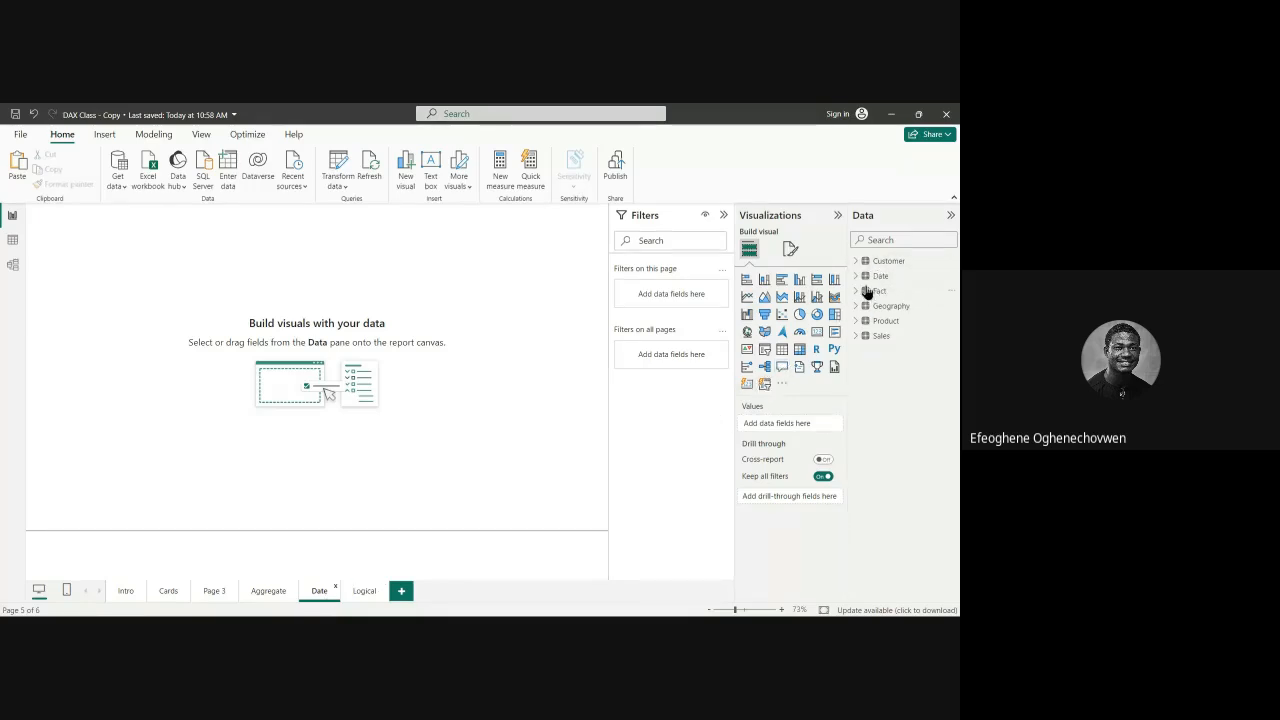
pyautogui.click(155, 135)
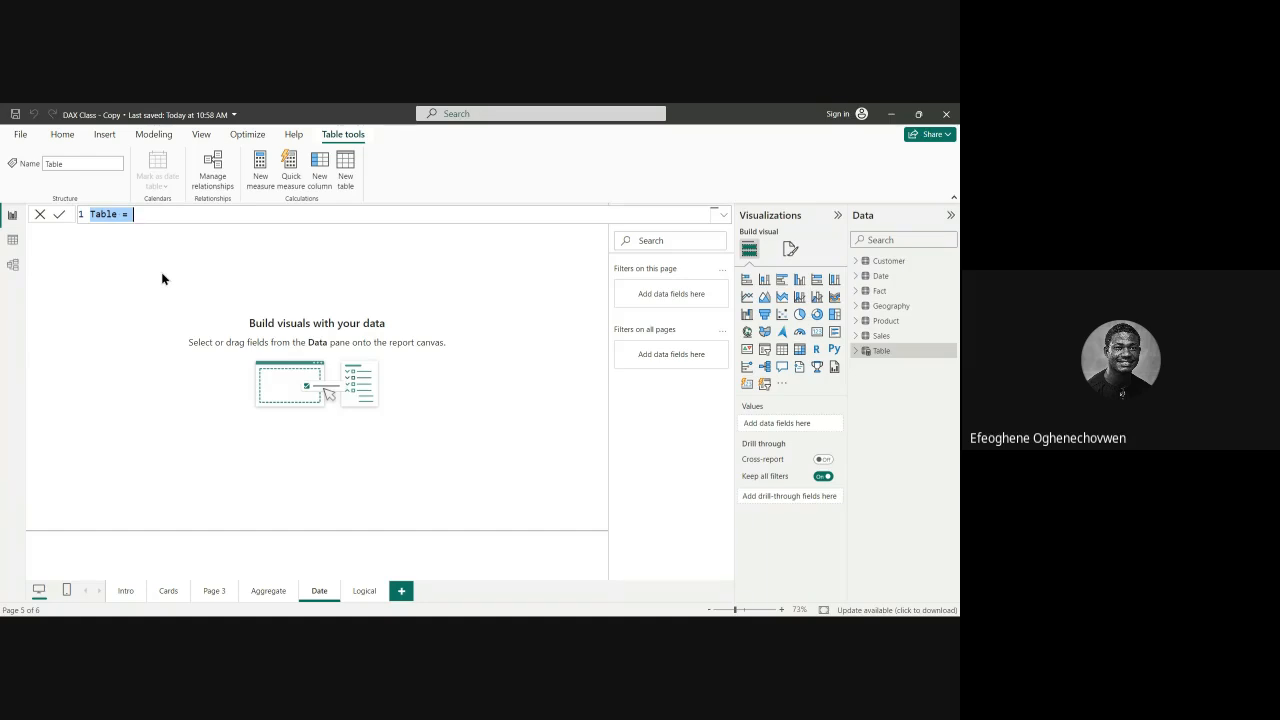
pyautogui.press('BackSpace')
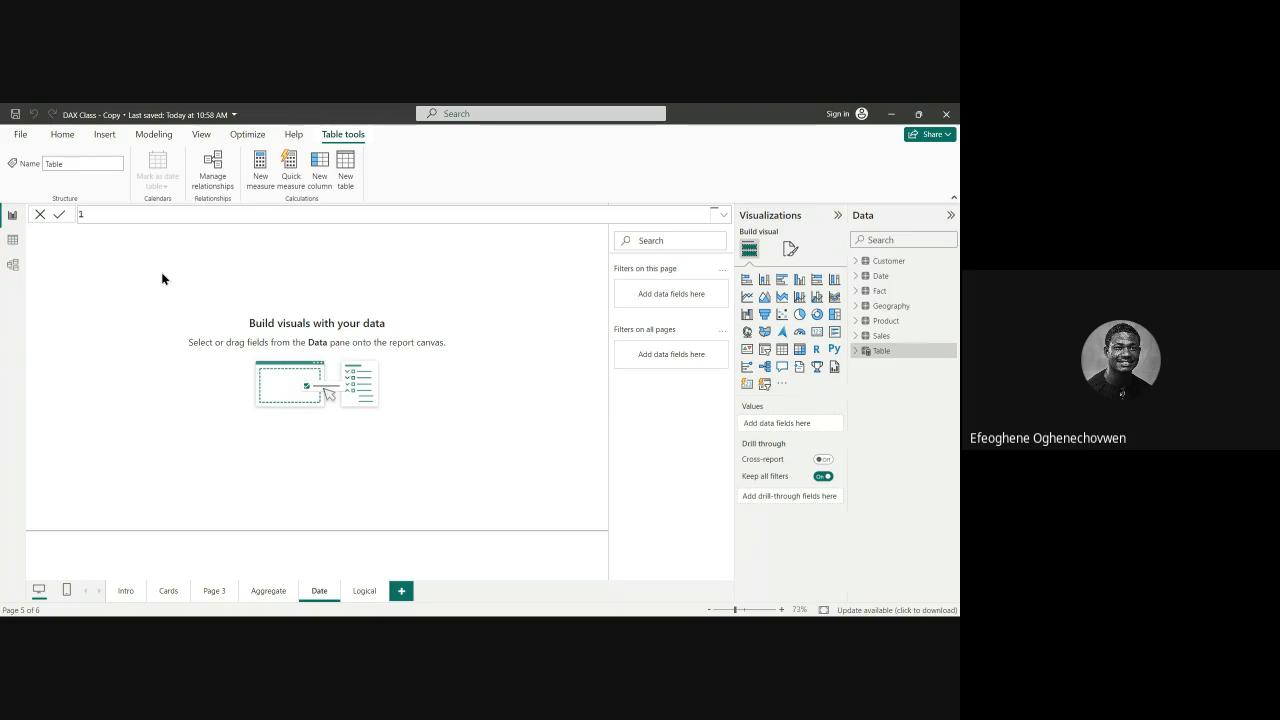
pyautogui.write('Calendar =')
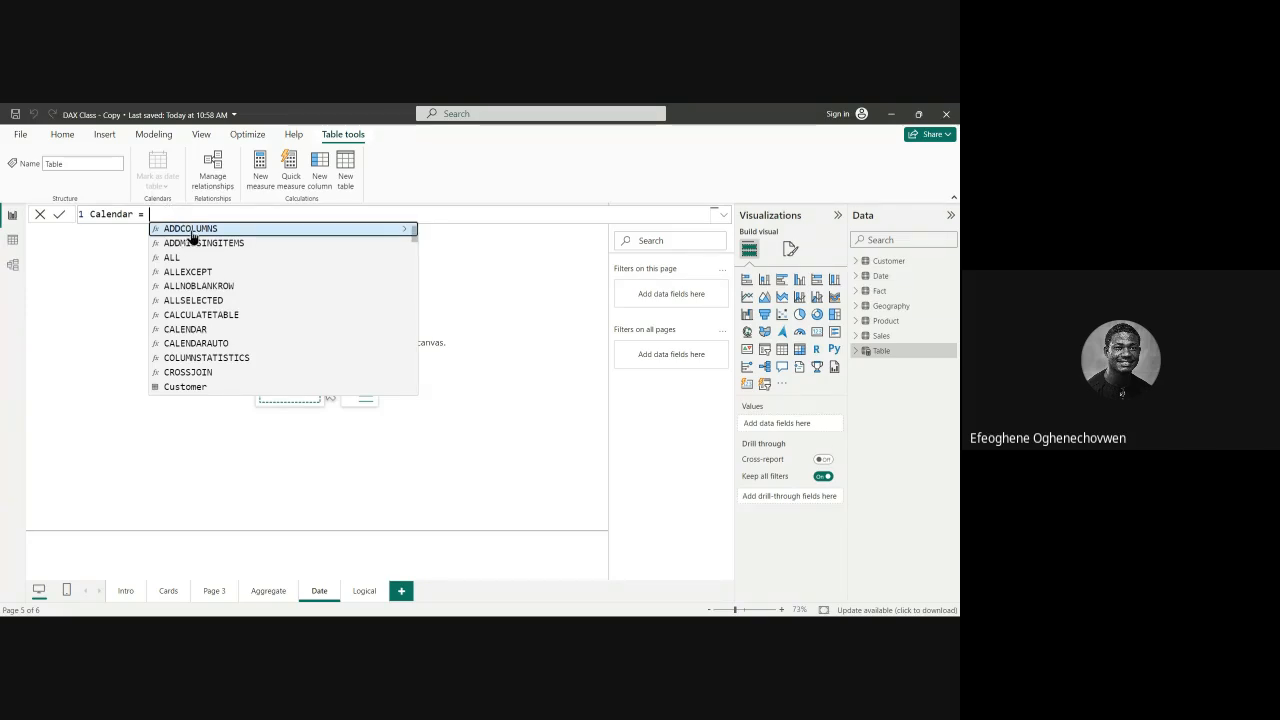
pyautogui.write('cale')
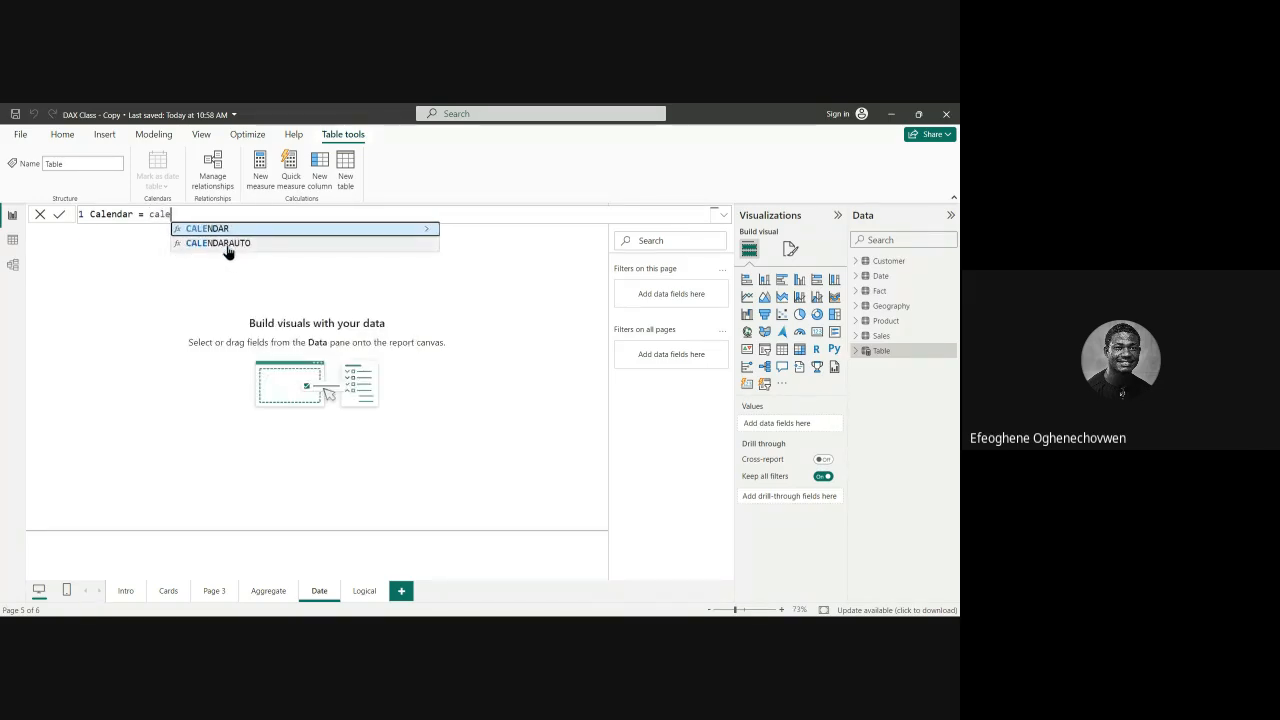
pyautogui.click(227, 245)
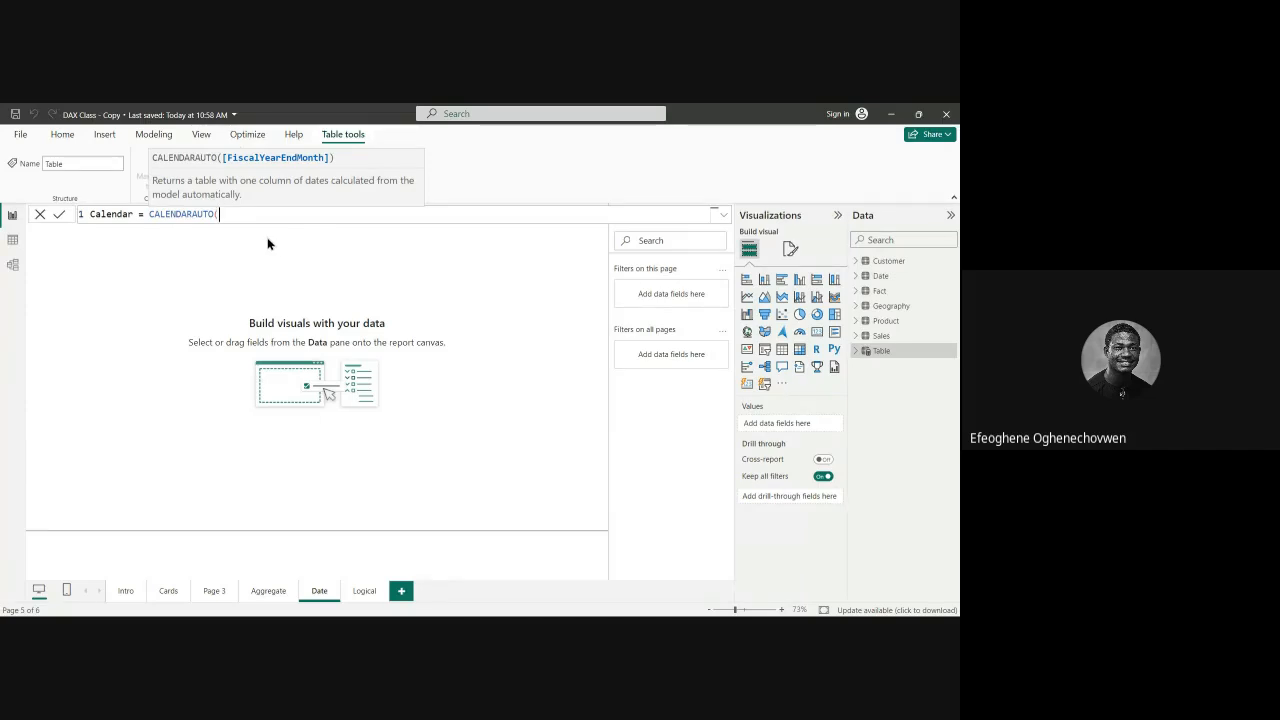
pyautogui.write(')')
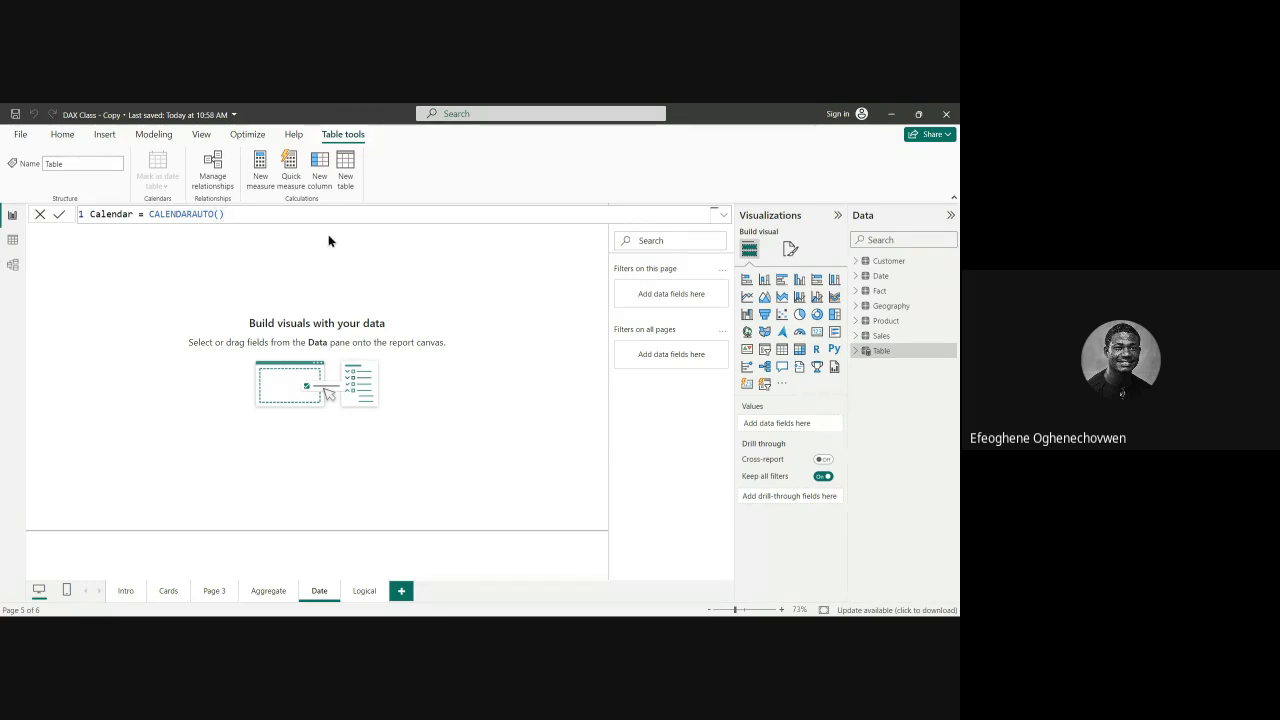
pyautogui.press('Return')
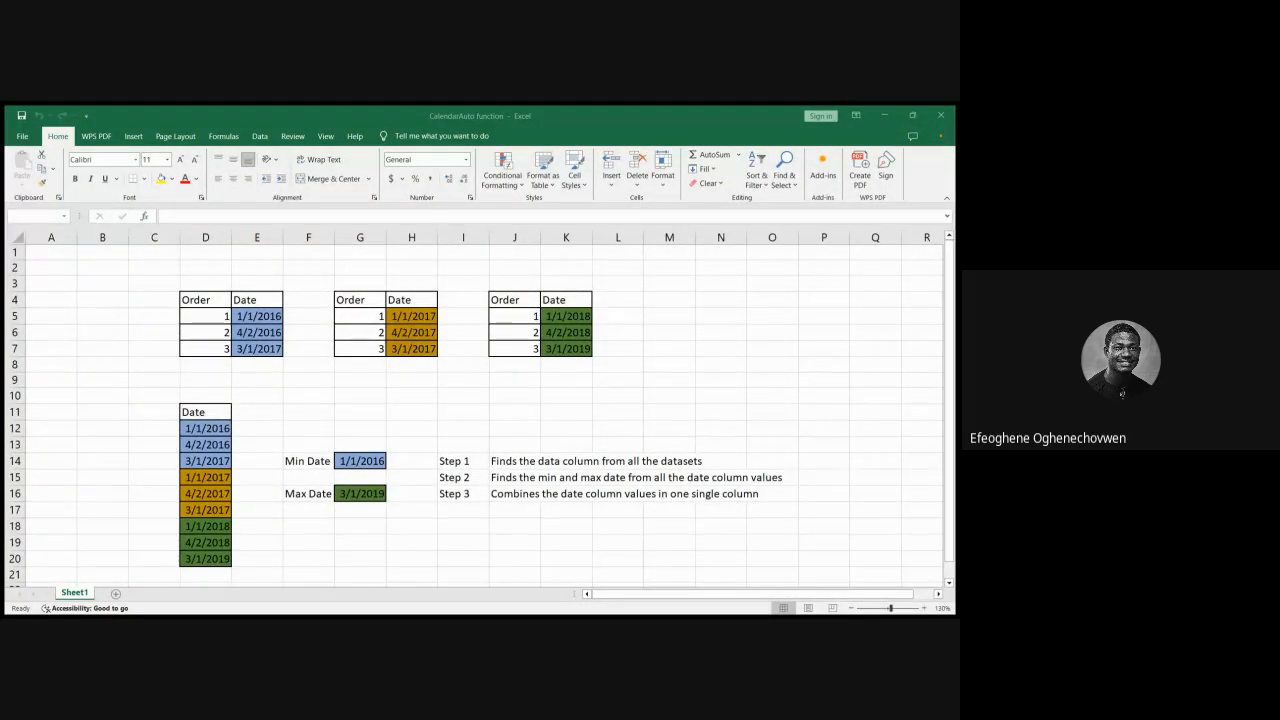
# Step: Read the Step 1 and Step 2 explanations in the CalendarAuto function workbook in Excel
pyautogui.click(358, 575)
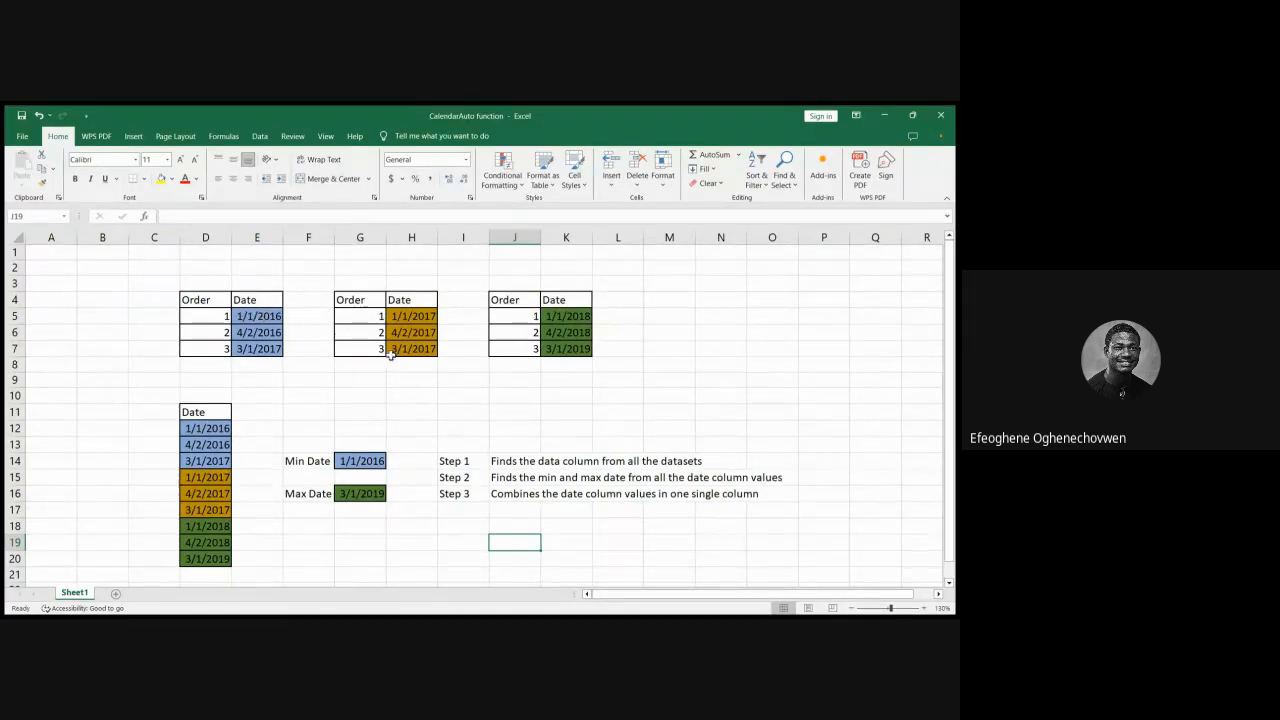
pyautogui.moveTo(465, 461); pyautogui.dragTo(725, 462)
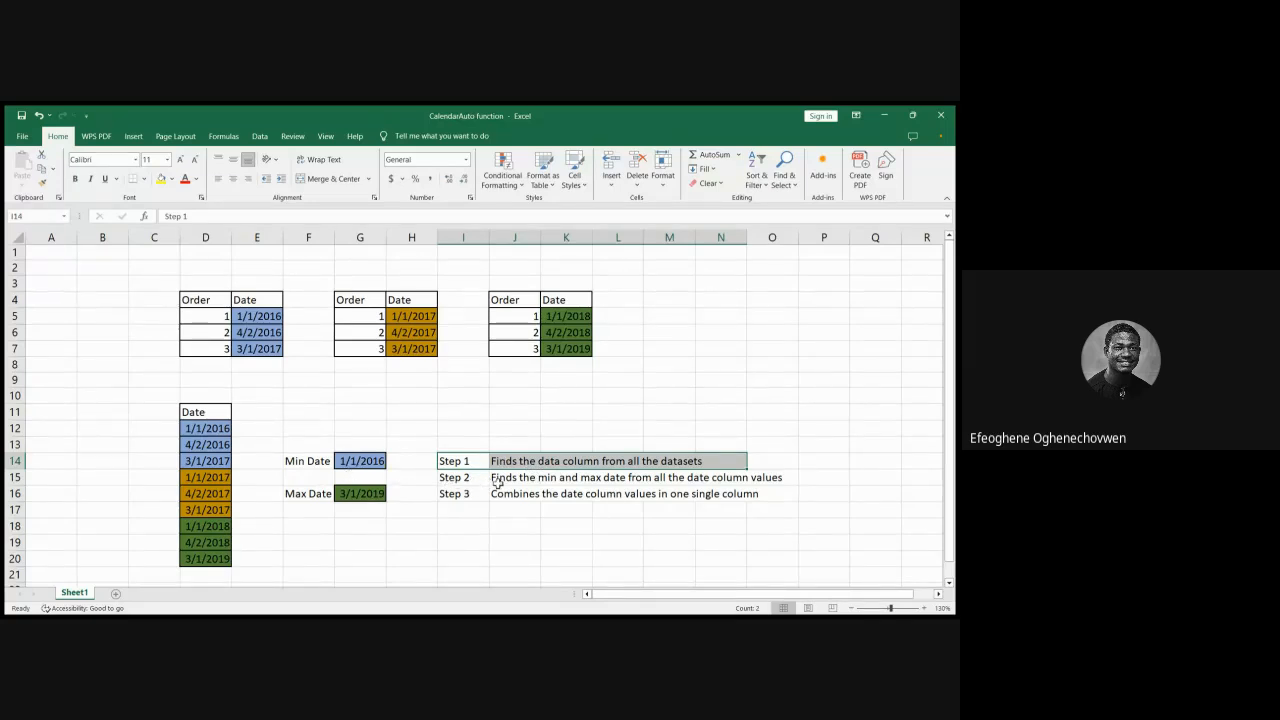
pyautogui.moveTo(460, 479); pyautogui.dragTo(780, 477)
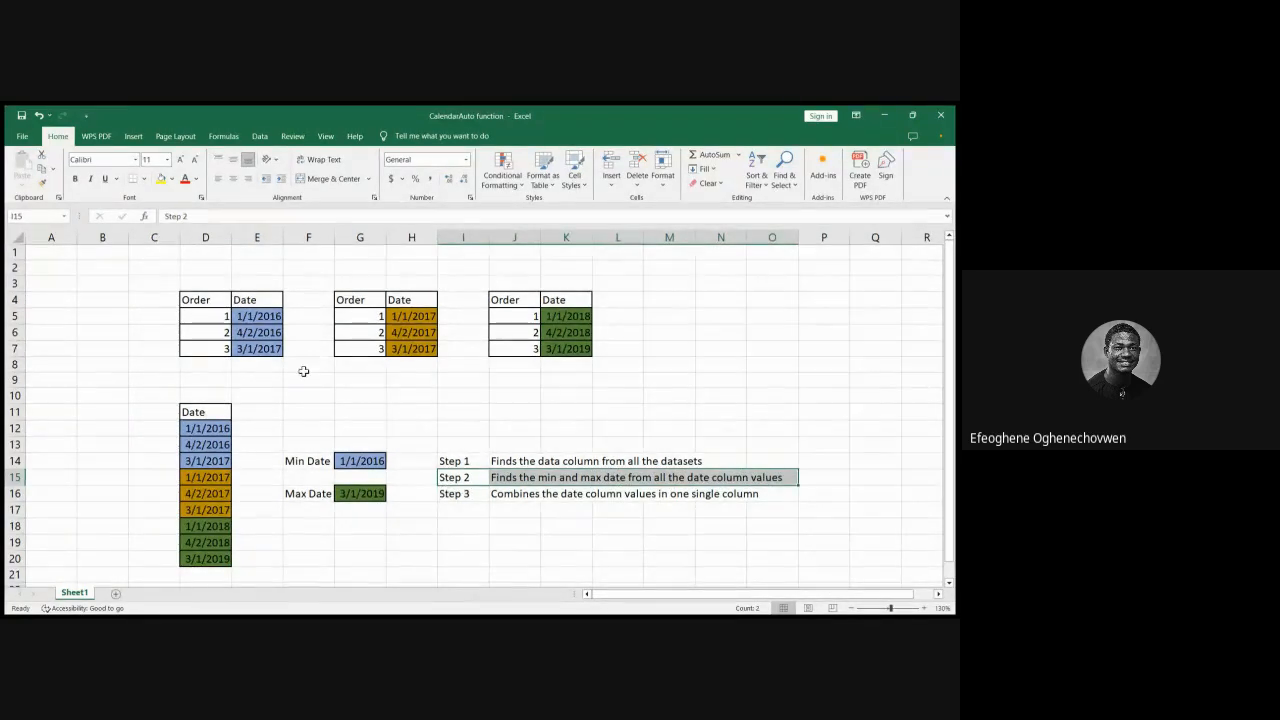
# Step: Examine the Date columns of the three Order tables and the Min Date and Max Date cells below them
pyautogui.click(472, 459)
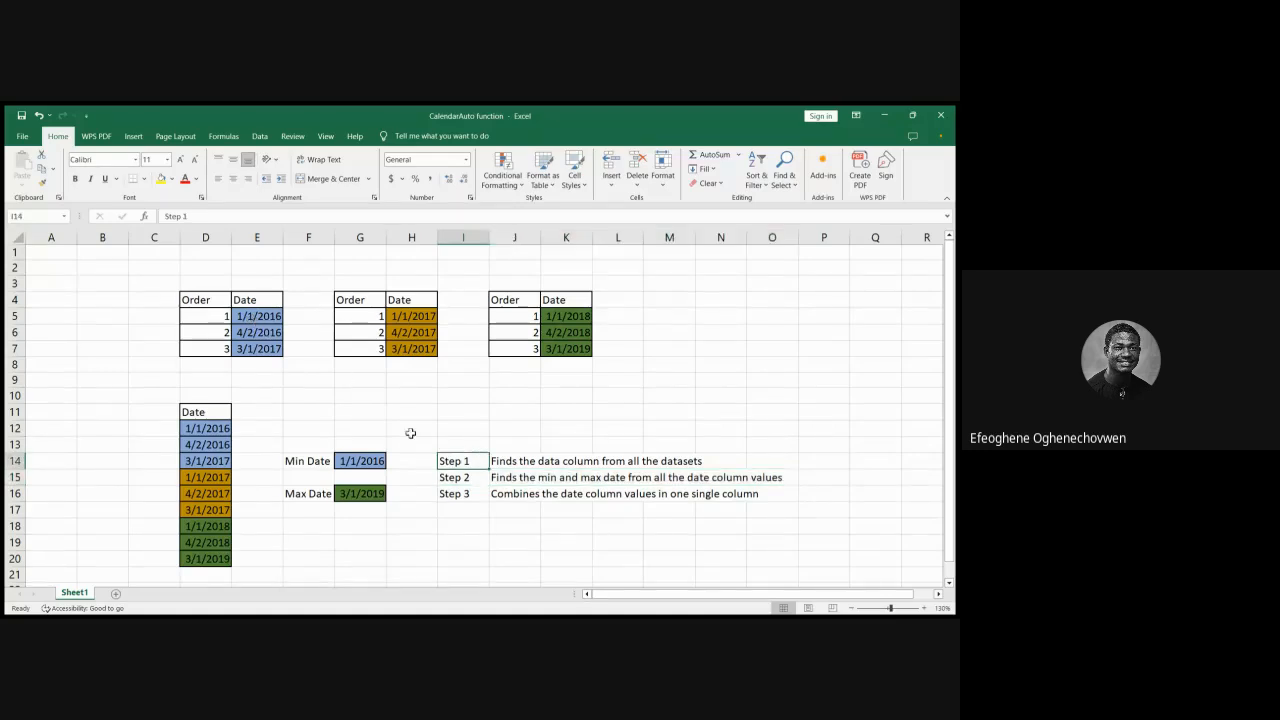
pyautogui.click(218, 303)
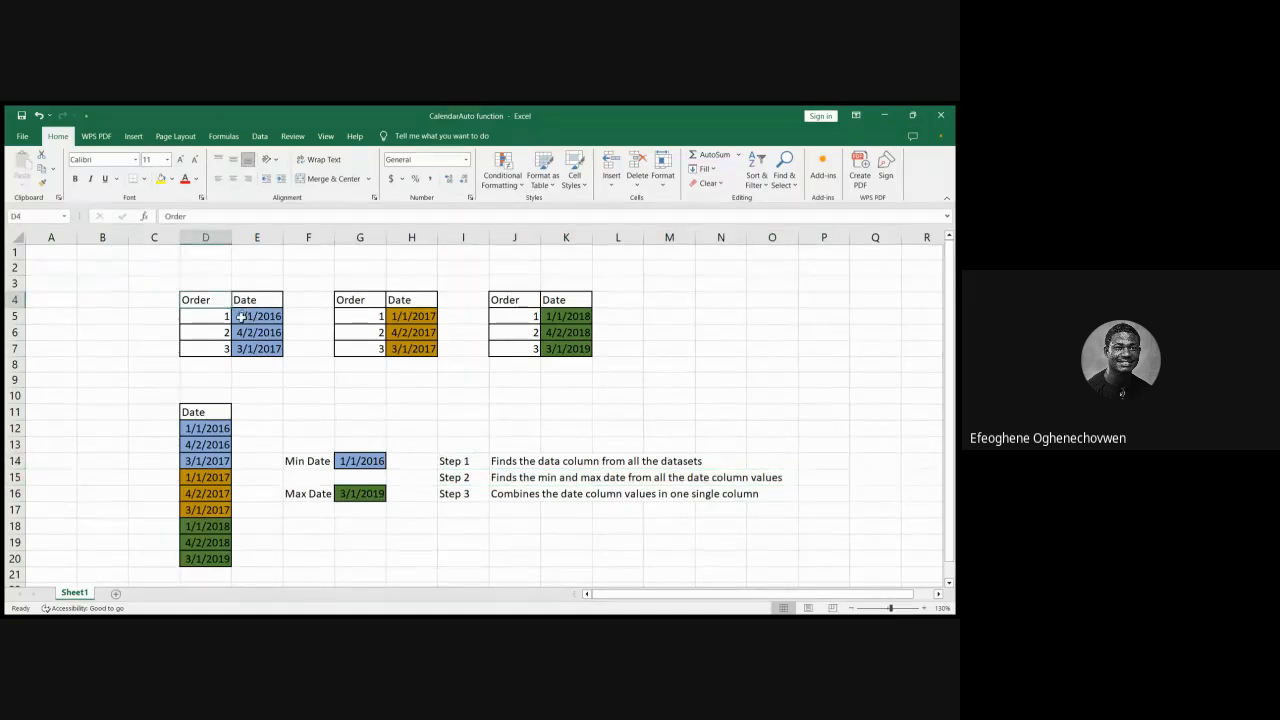
pyautogui.click(403, 302)
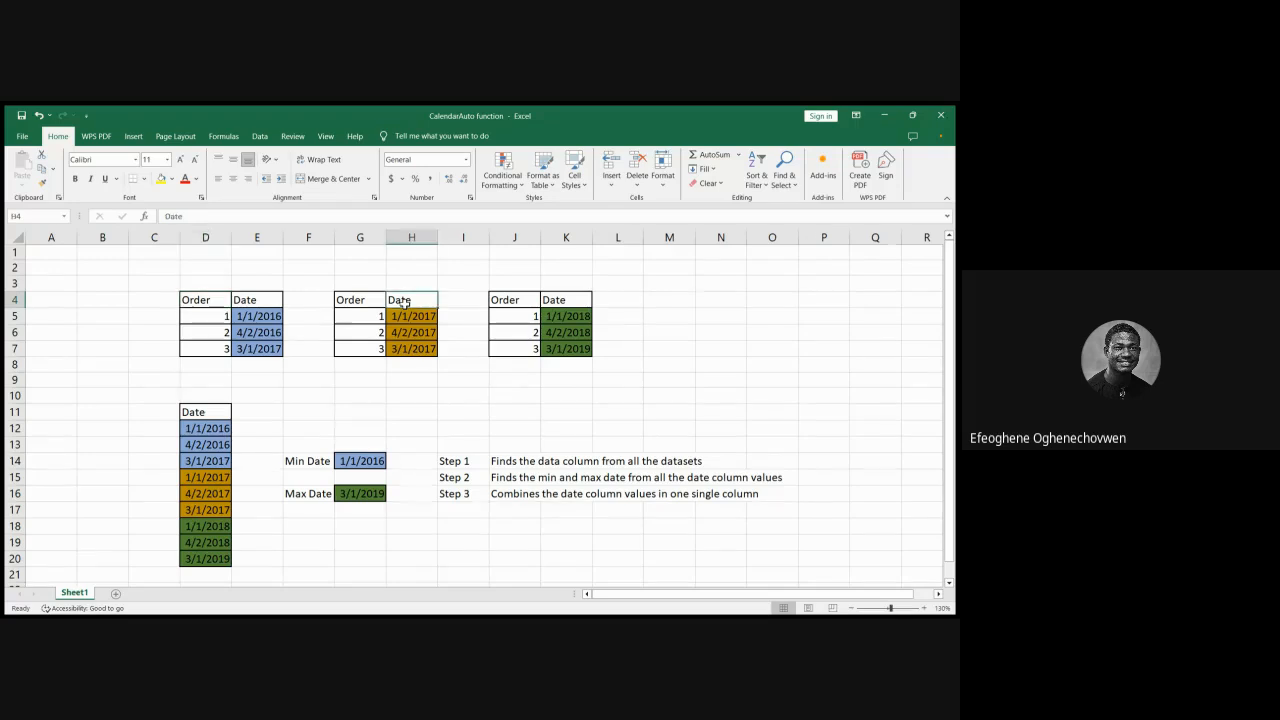
pyautogui.click(245, 317)
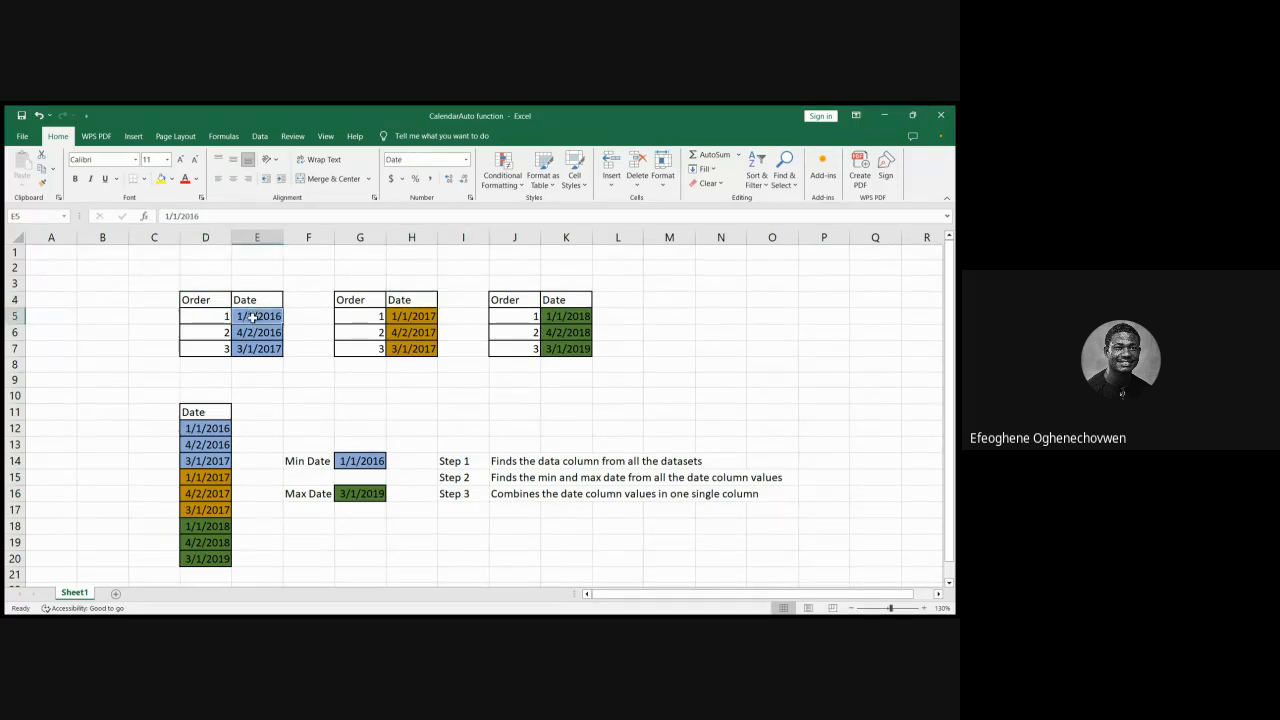
pyautogui.click(257, 333)
pyautogui.click(257, 350)
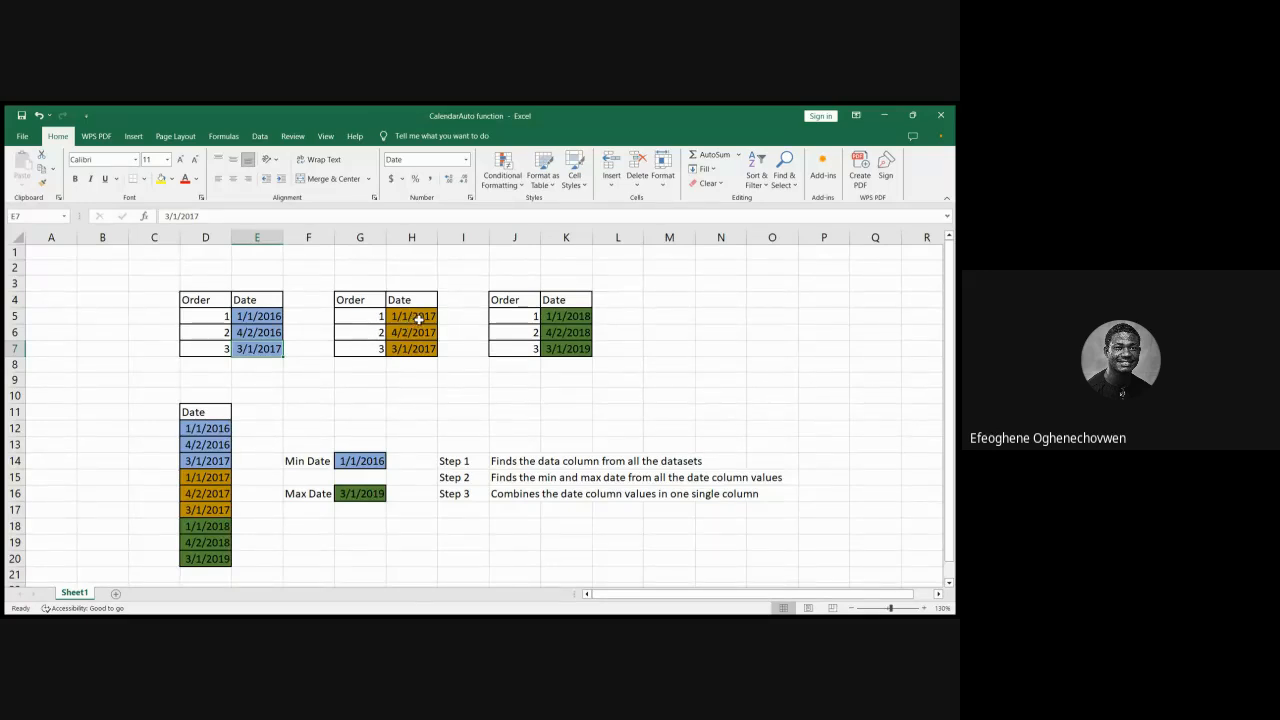
pyautogui.moveTo(419, 317); pyautogui.dragTo(420, 348)
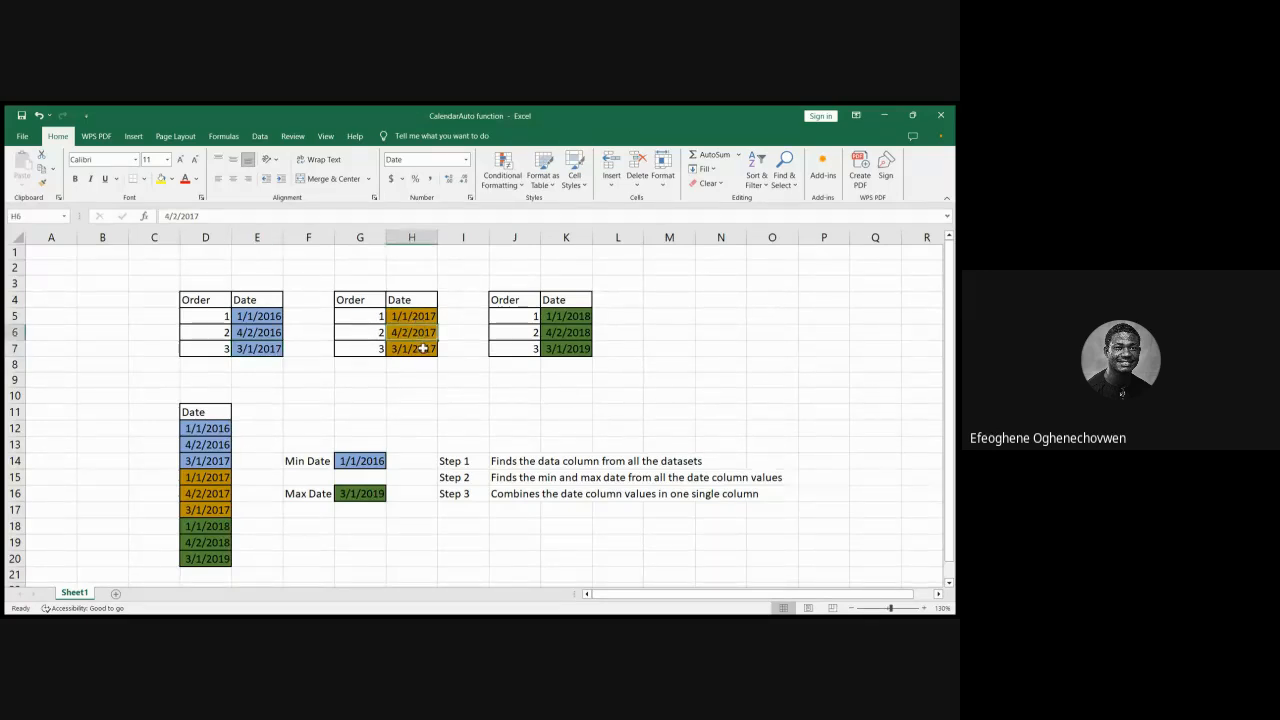
pyautogui.click(567, 316)
pyautogui.click(566, 336)
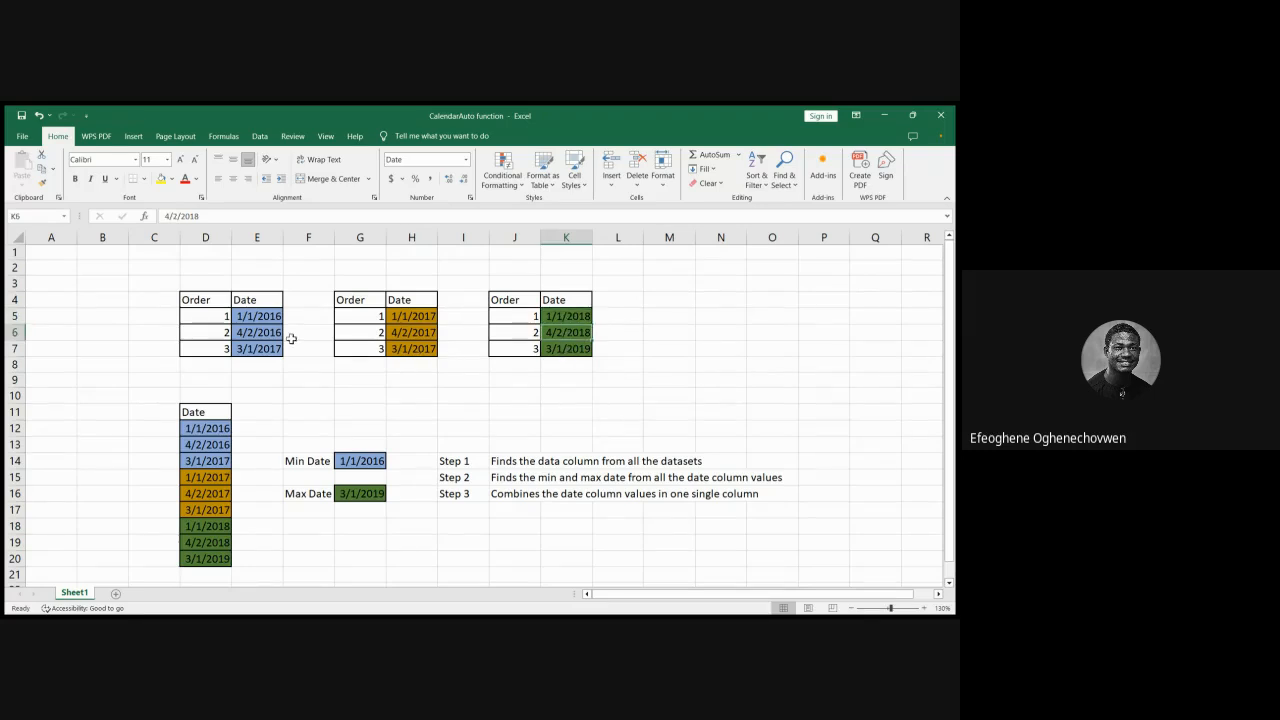
pyautogui.moveTo(310, 461); pyautogui.dragTo(368, 463)
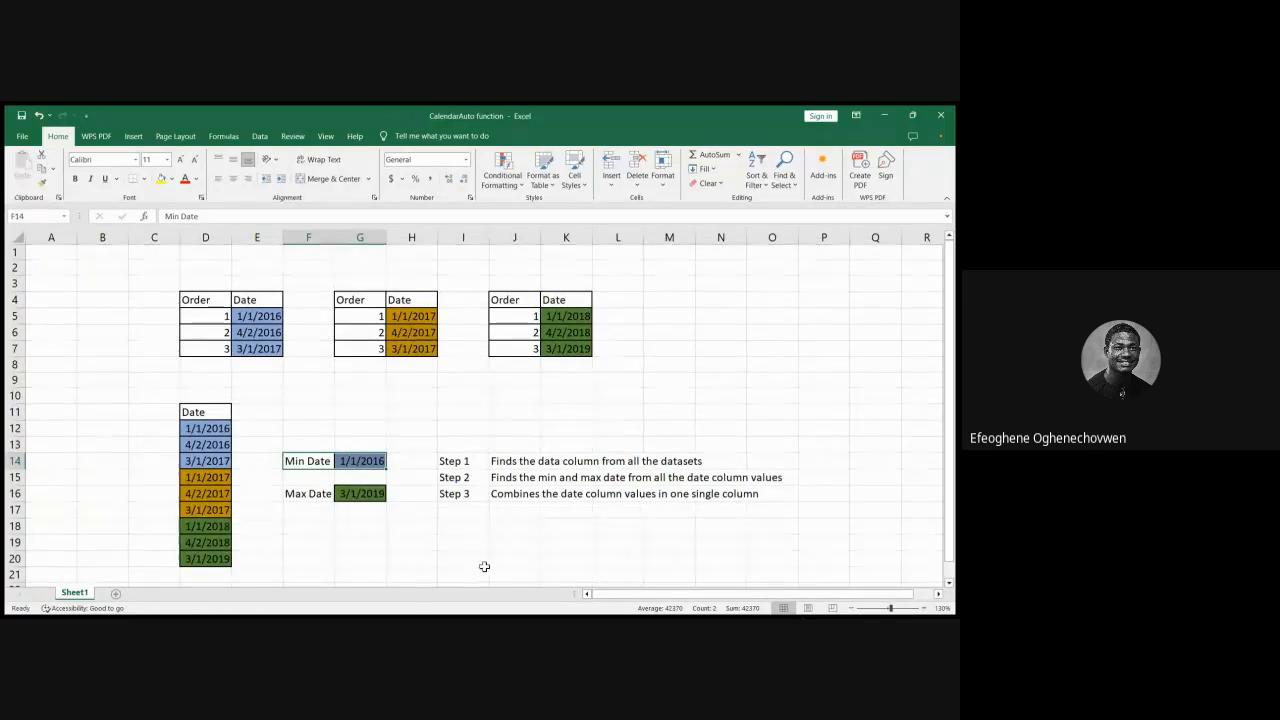
pyautogui.click(357, 489)
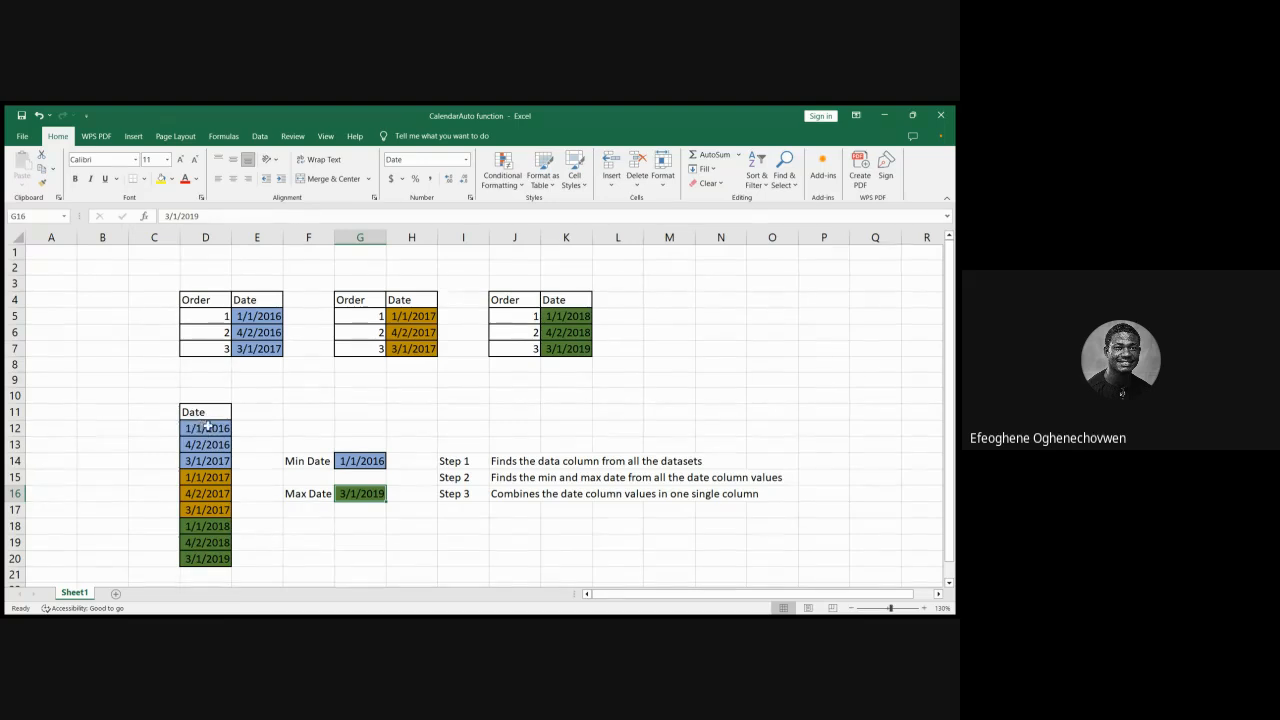
# Step: Examine the Step 3 explanation and the combined Date column in D11:D20, from its first date to its last
pyautogui.click(450, 493)
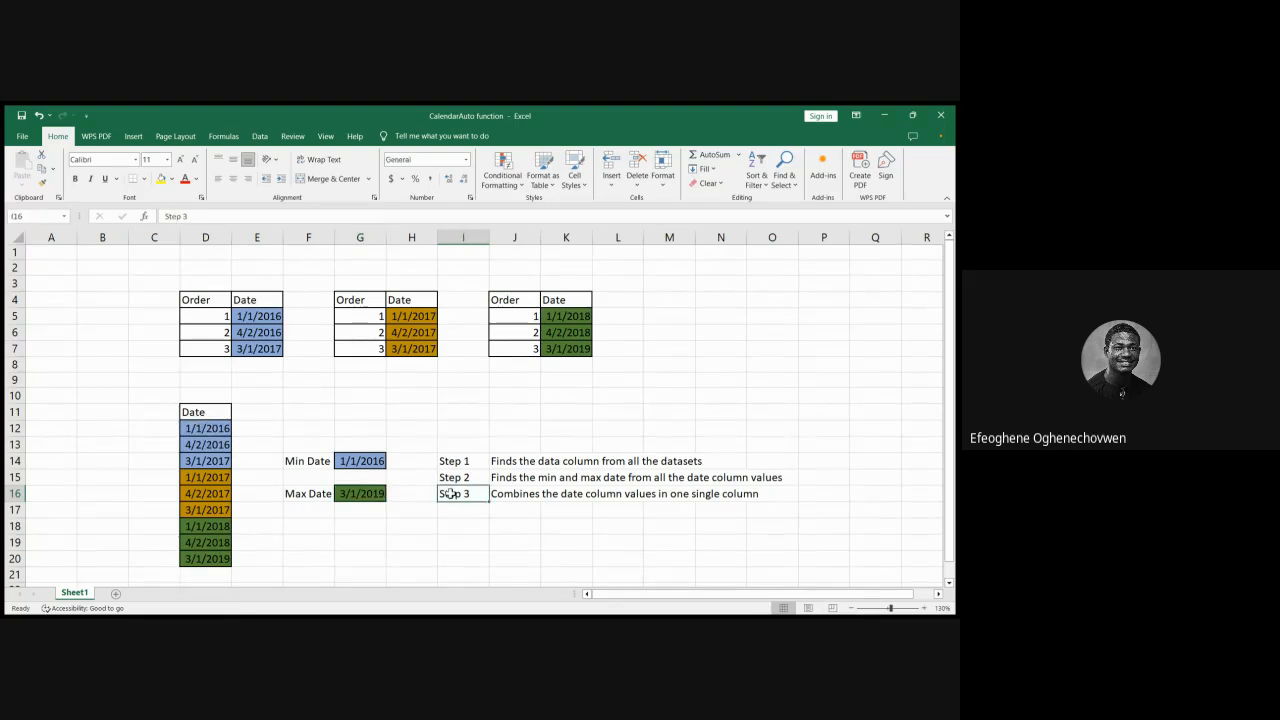
pyautogui.moveTo(472, 494); pyautogui.dragTo(765, 494)
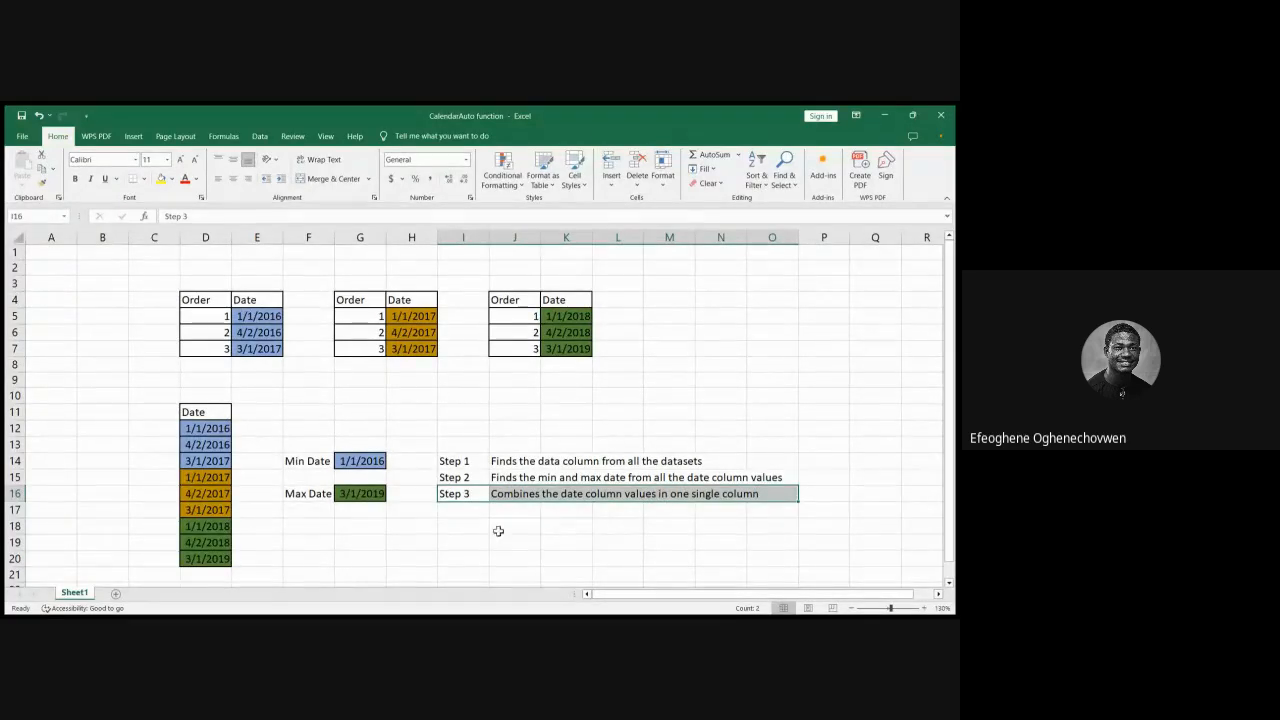
pyautogui.click(195, 416)
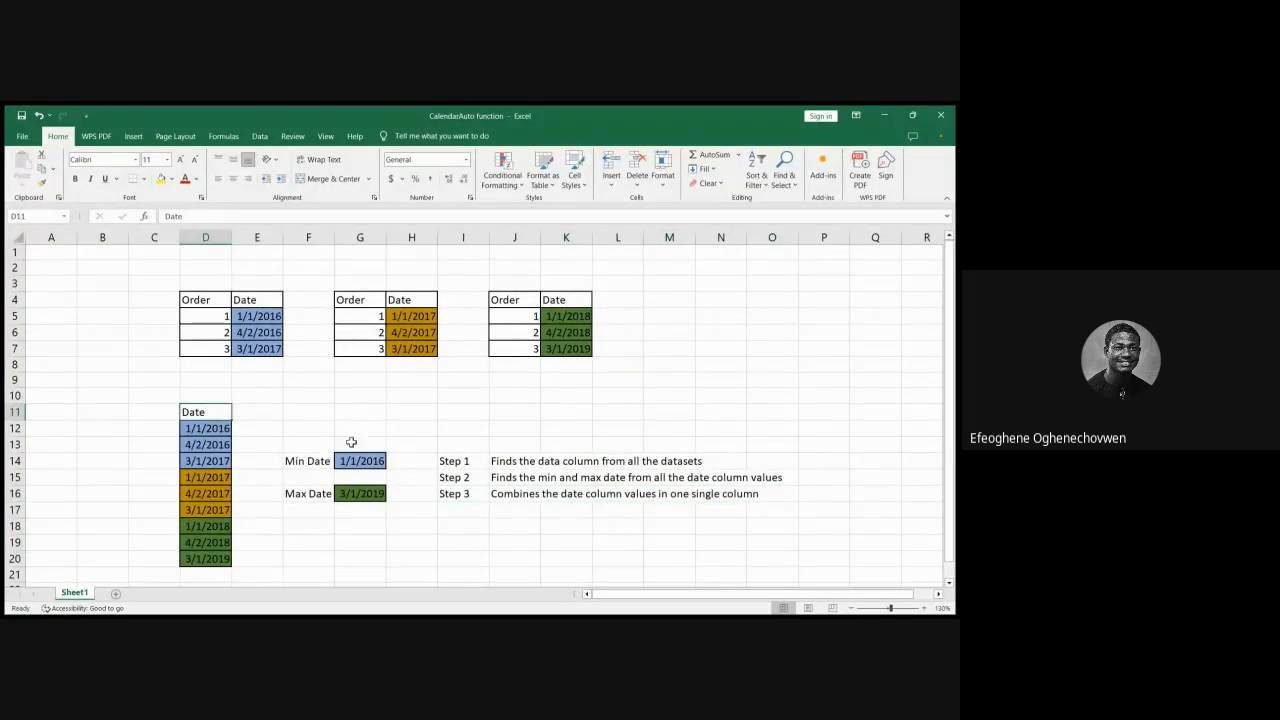
pyautogui.click(207, 430)
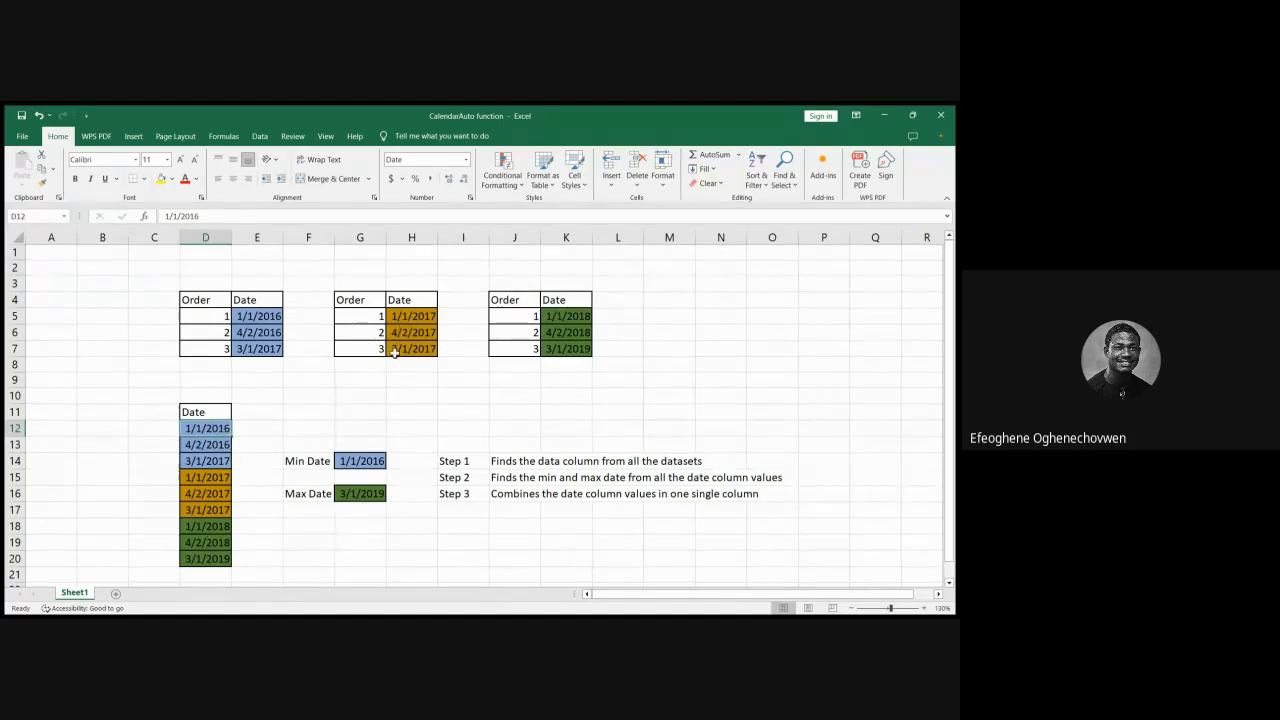
pyautogui.click(211, 560)
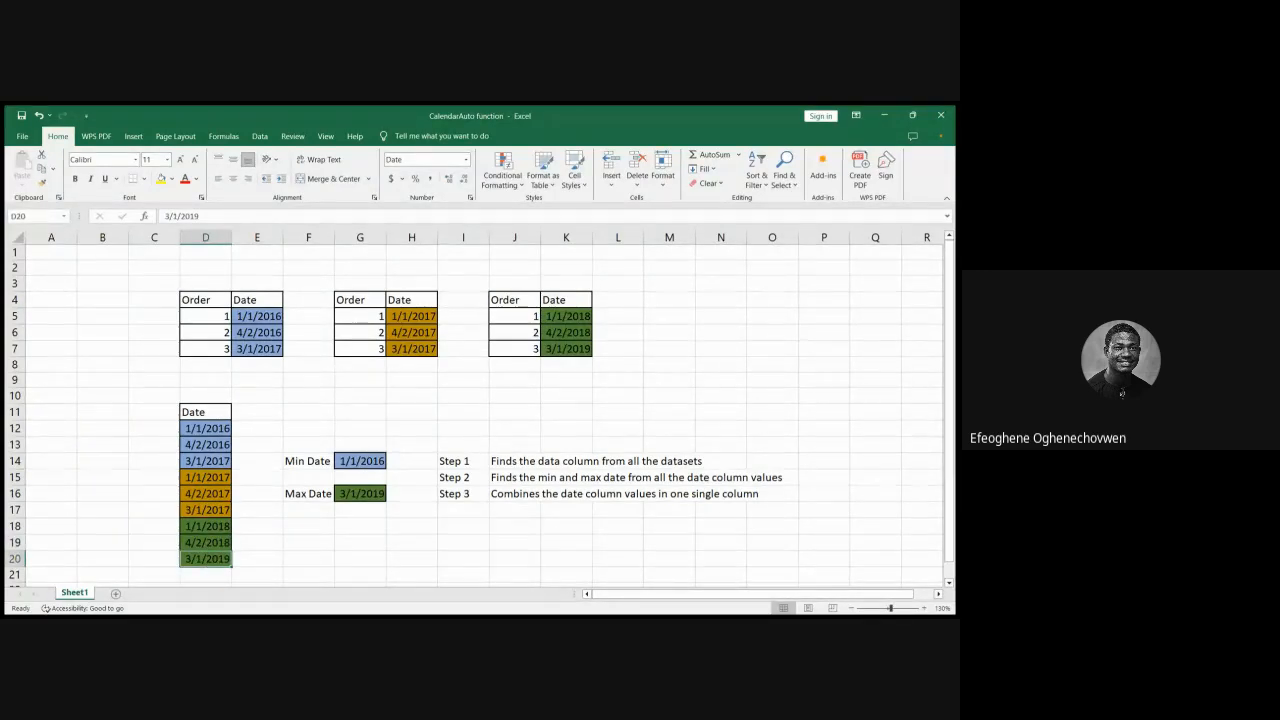
pyautogui.hotkey('alt', 'Tab')
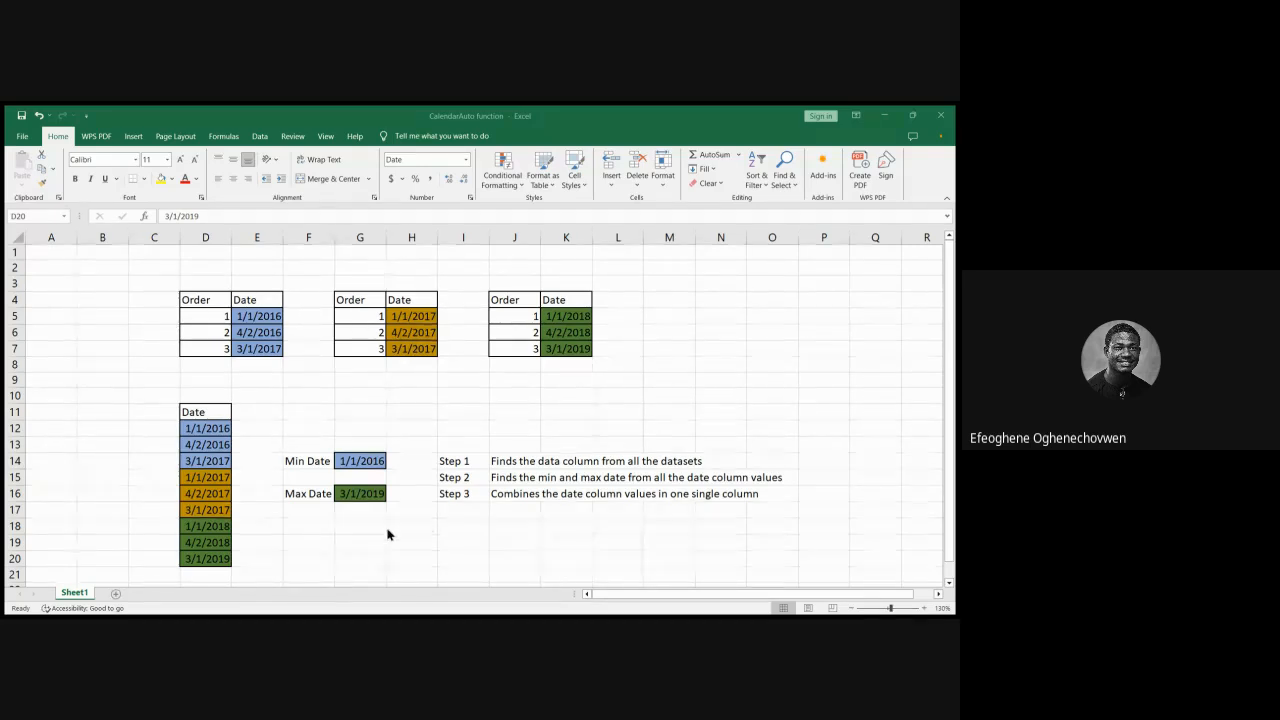
pyautogui.click(221, 484)
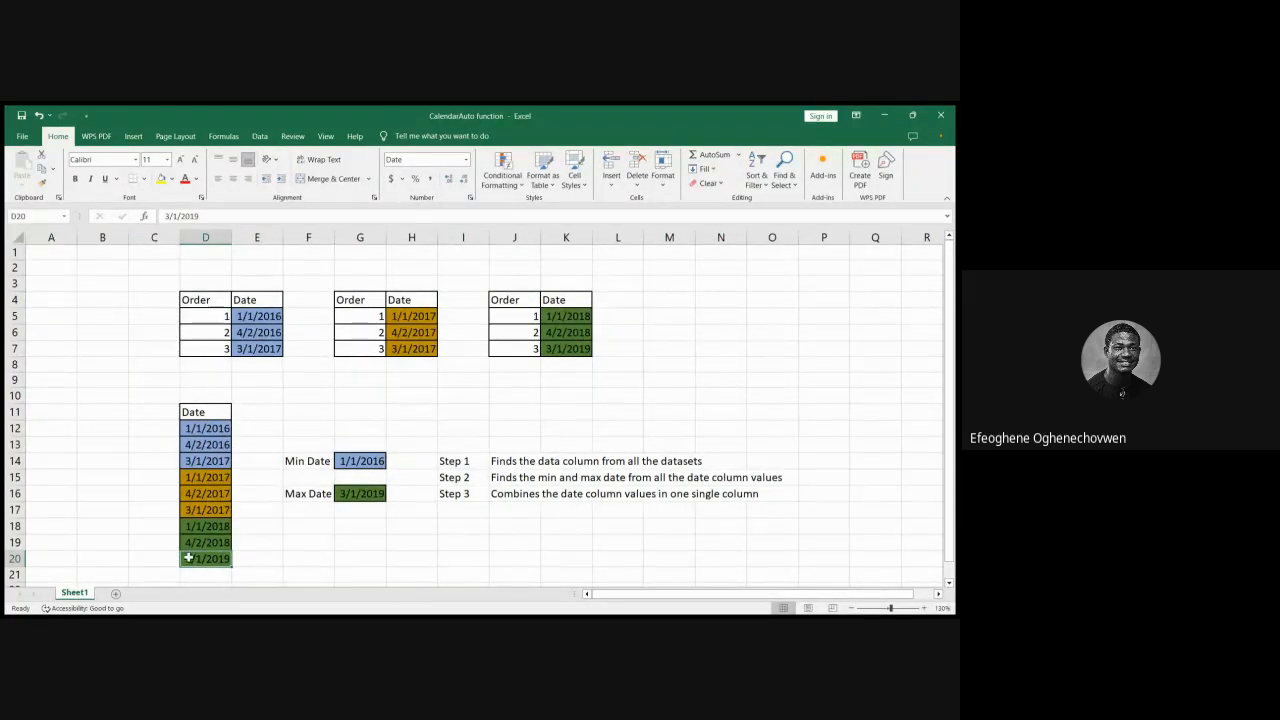
# Step: Switch to the Power BI report, move the empty table visual toward the canvas centre and add the Calendar table's Date field to it
pyautogui.hotkey('alt', 'Tab')
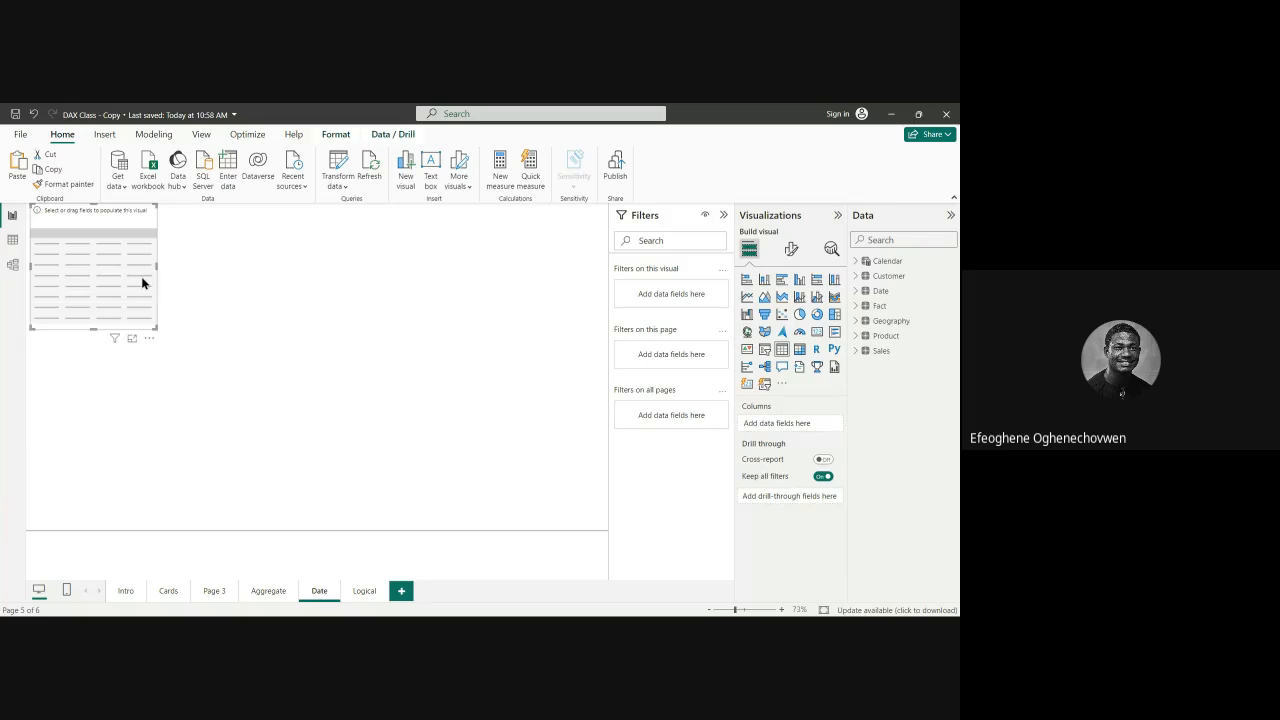
pyautogui.moveTo(141, 276); pyautogui.dragTo(363, 361)
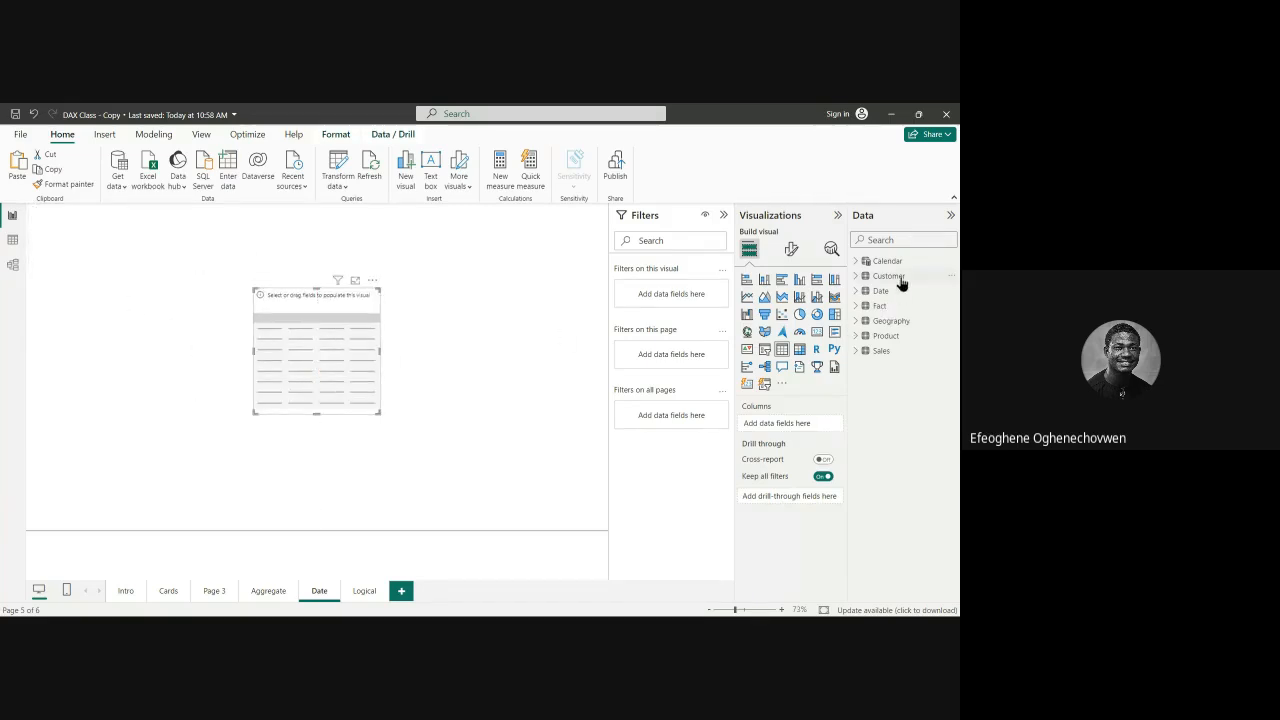
pyautogui.click(870, 263)
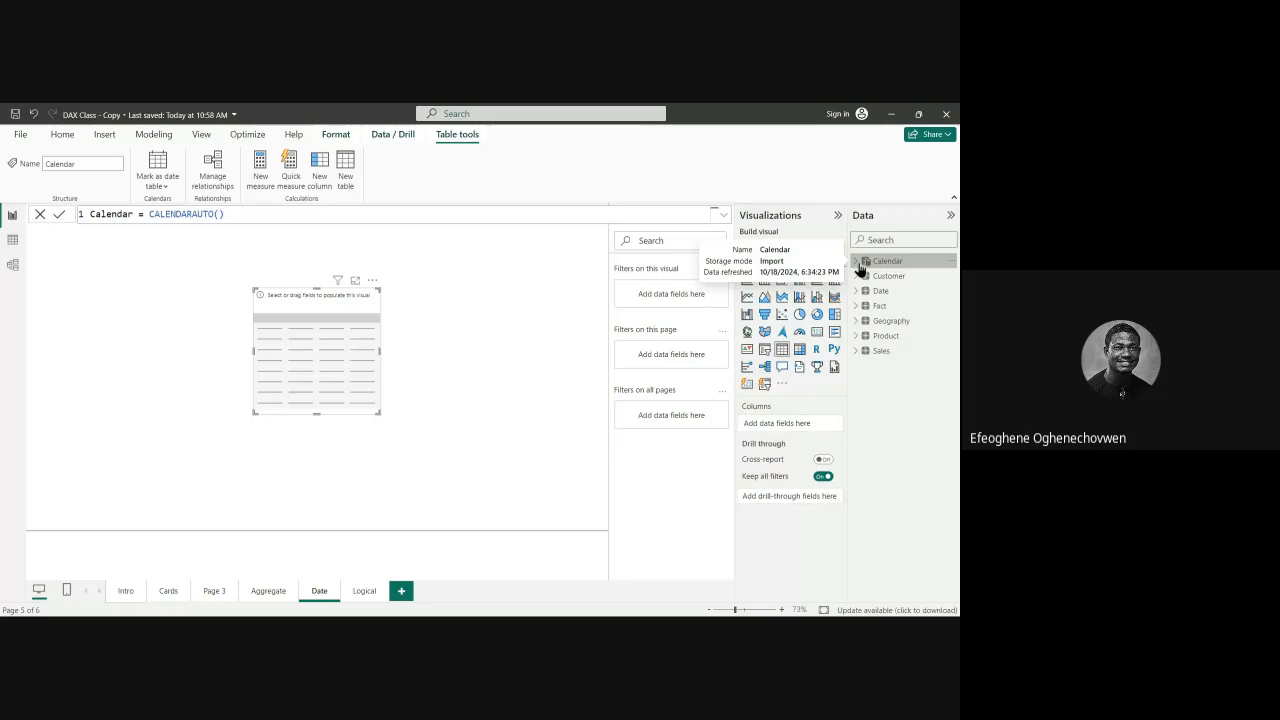
pyautogui.click(858, 263)
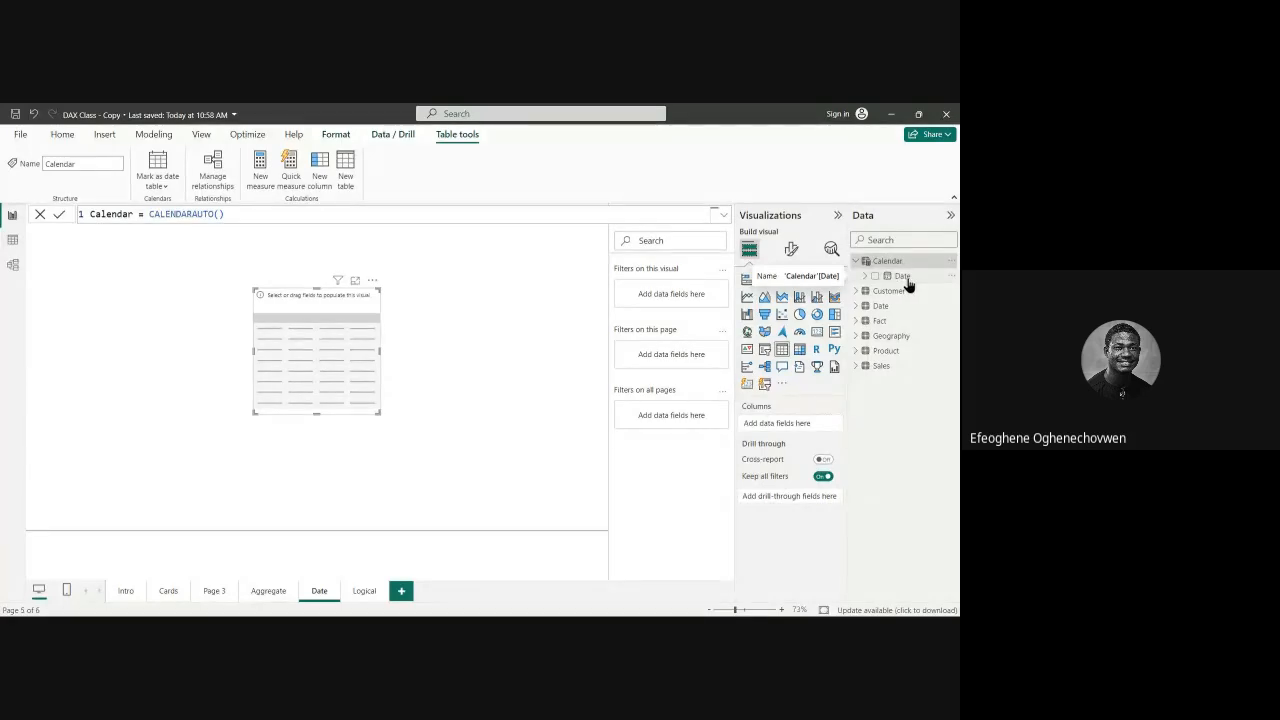
pyautogui.click(903, 277)
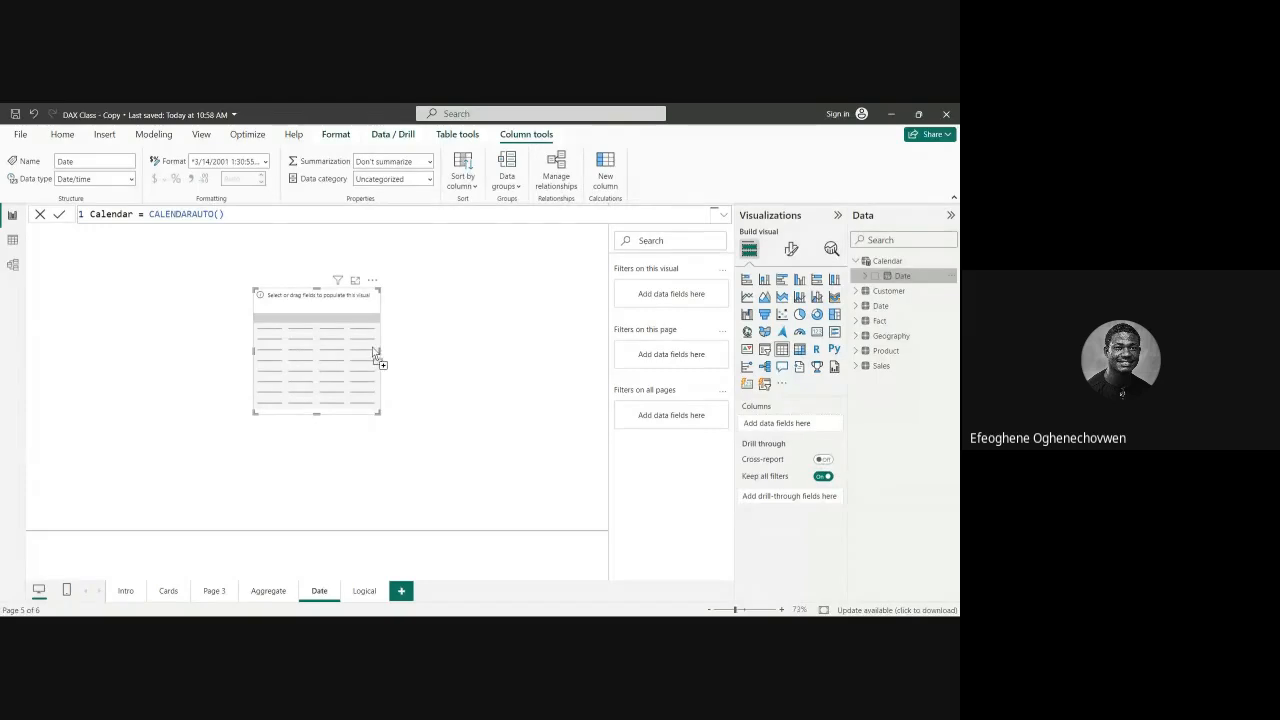
pyautogui.moveTo(903, 276); pyautogui.dragTo(345, 353)
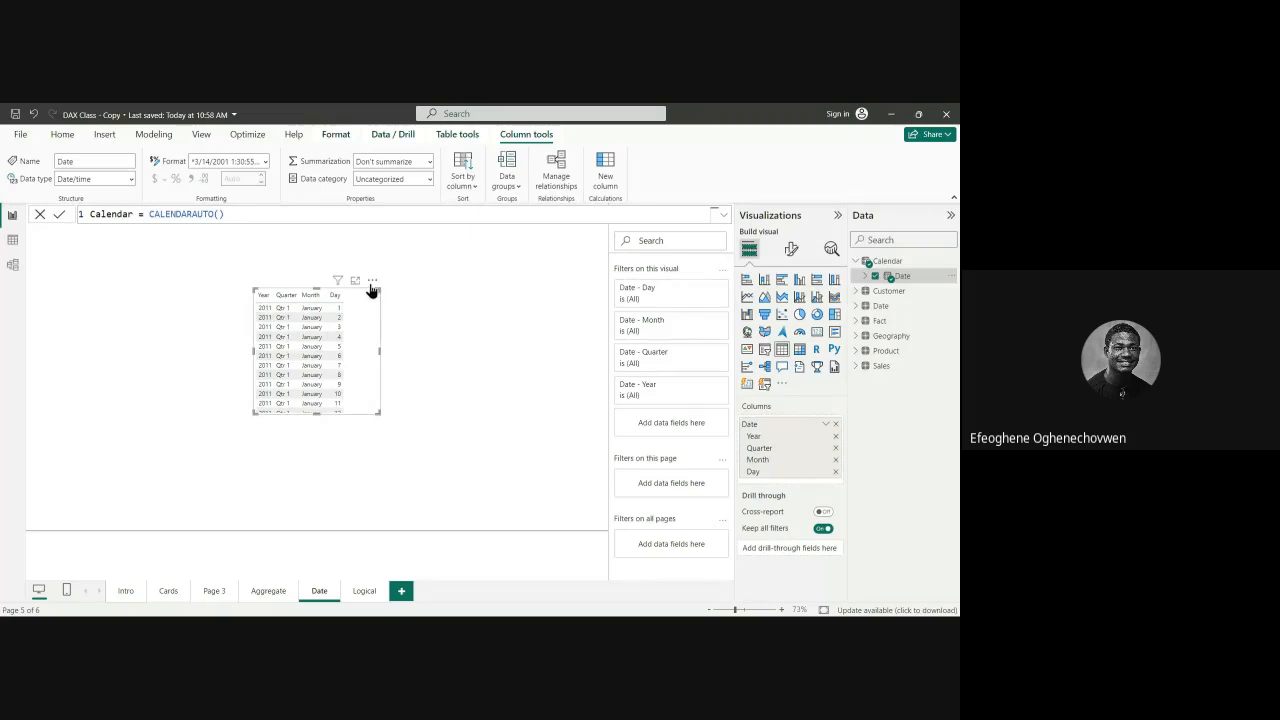
pyautogui.scroll(-3, 300, 366)
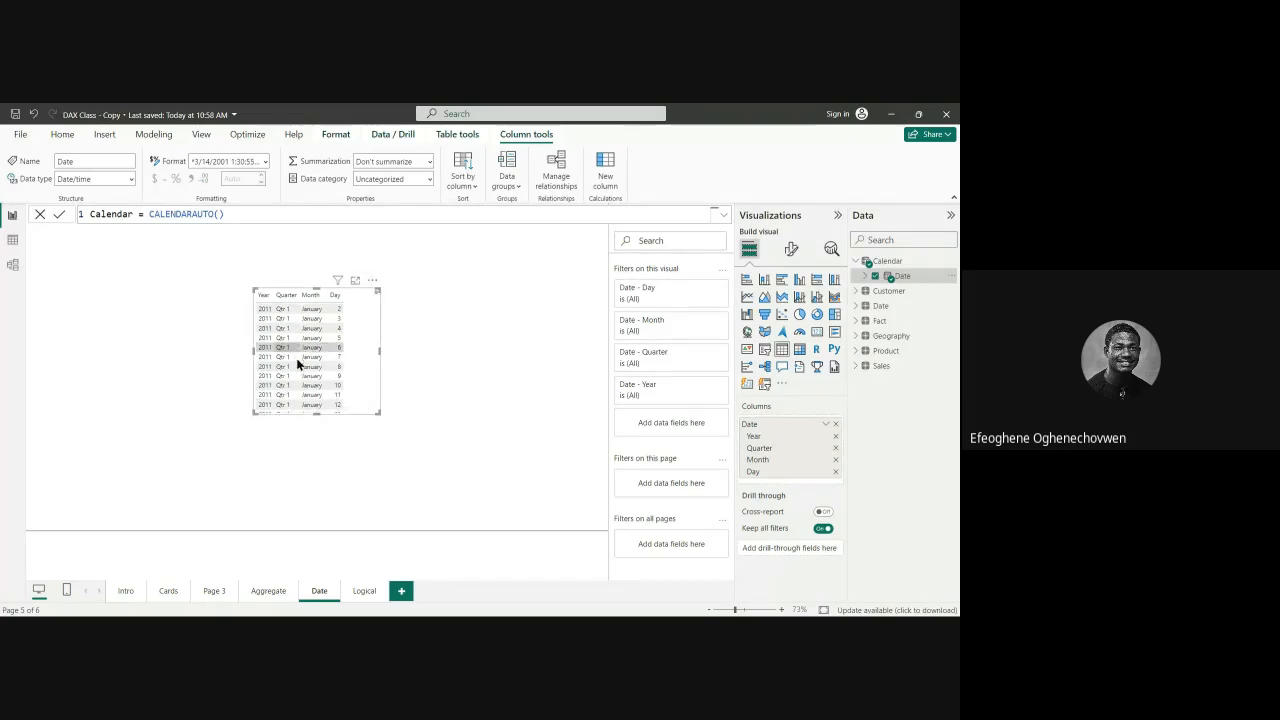
pyautogui.click(373, 281)
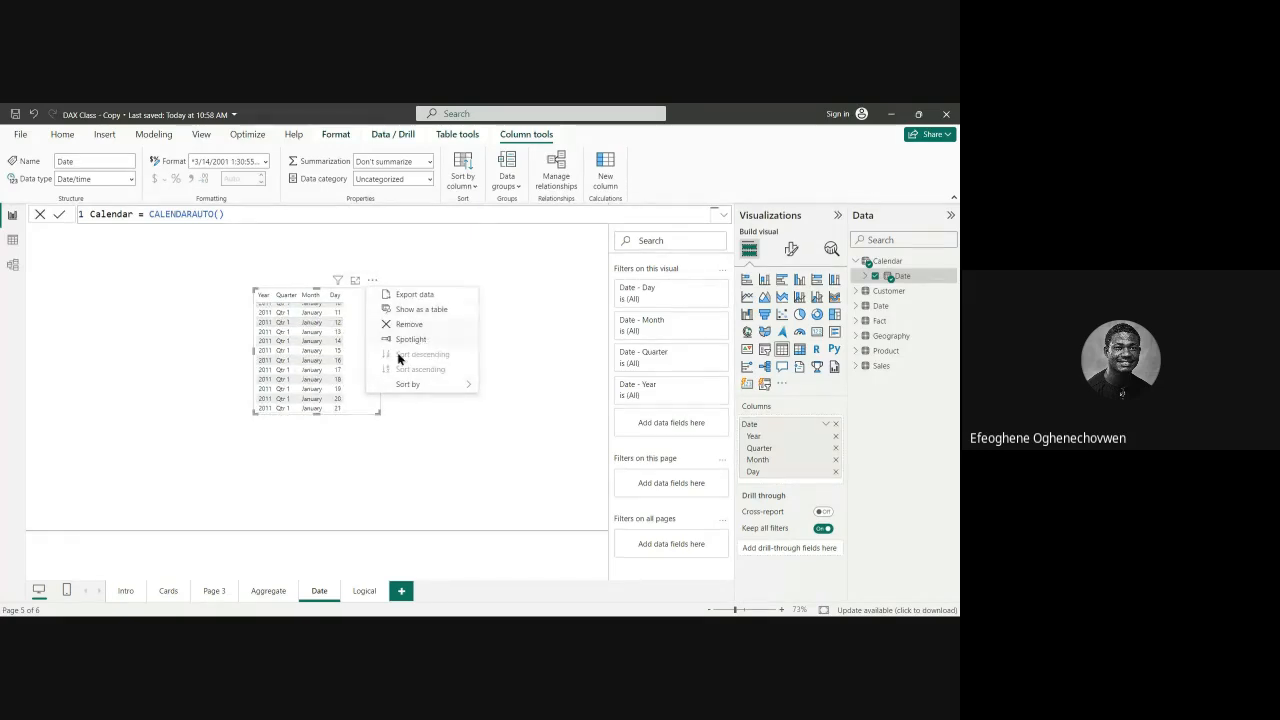
pyautogui.click(351, 298)
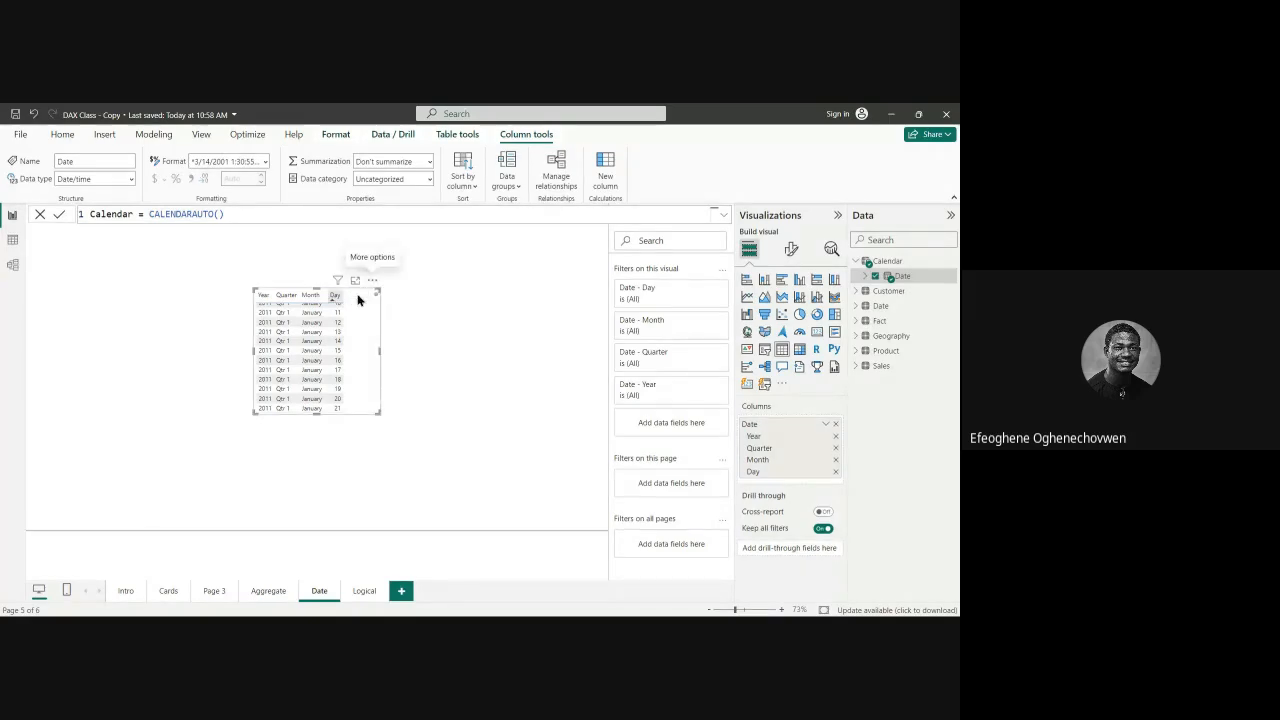
pyautogui.click(372, 285)
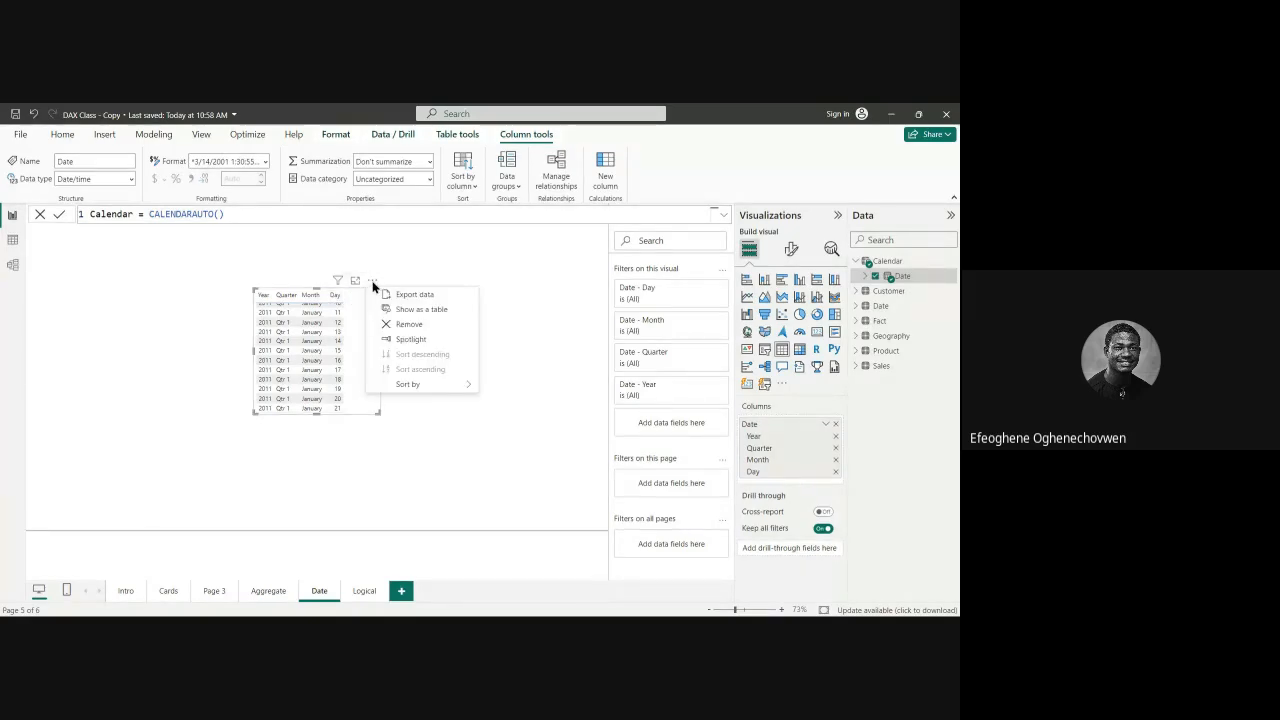
pyautogui.moveTo(404, 390)
pyautogui.click(350, 377)
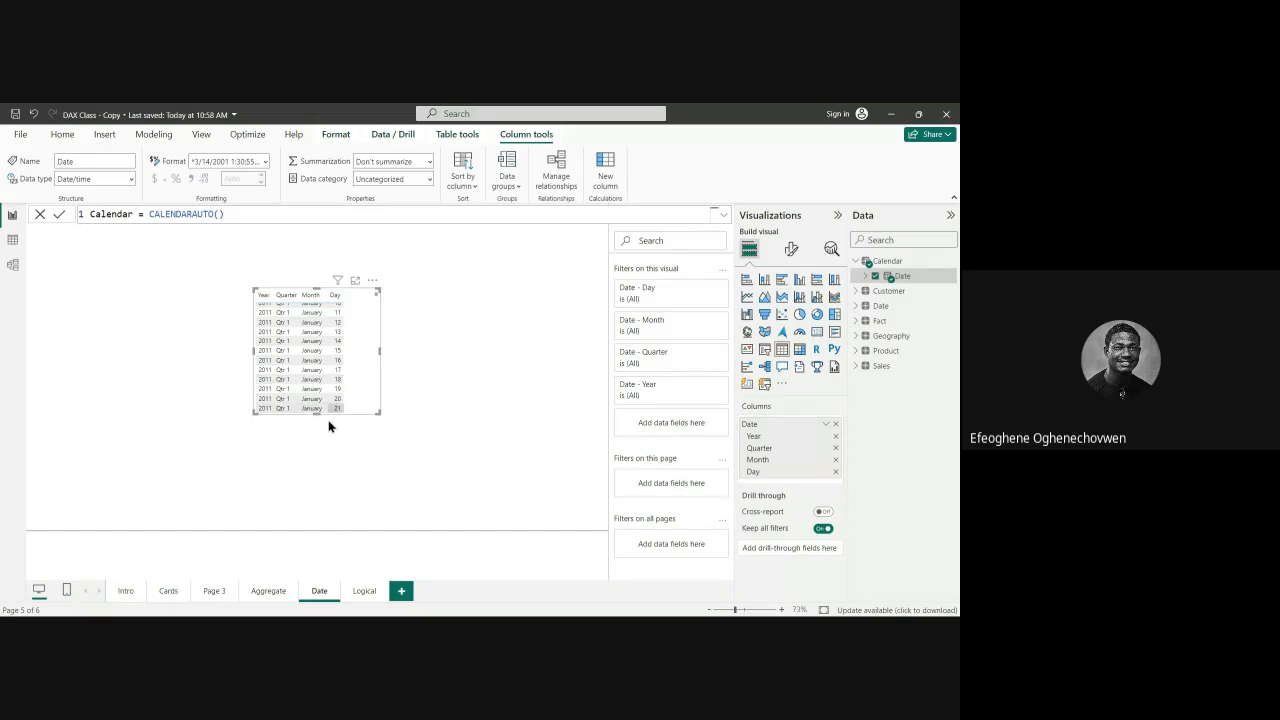
# Step: Make the date table visual taller and look through its Year, Quarter, Month and Day rows
pyautogui.moveTo(315, 413); pyautogui.dragTo(307, 470)
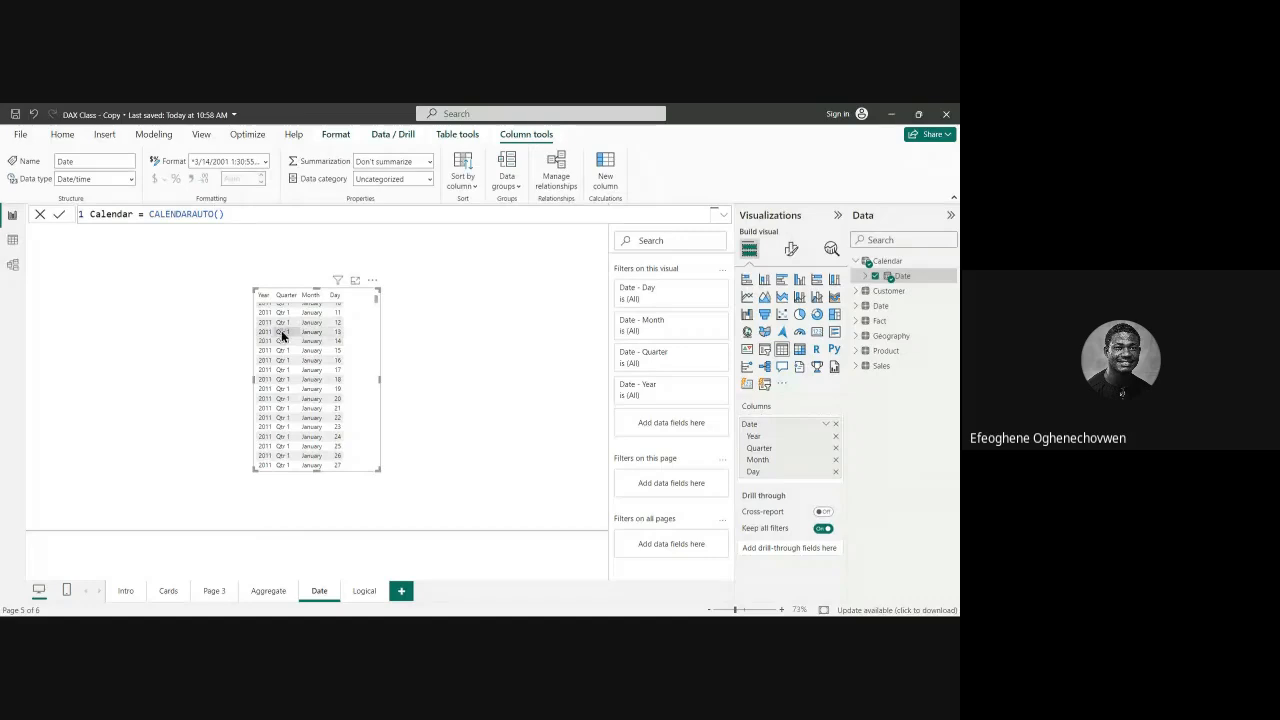
pyautogui.scroll(3, 270, 325)
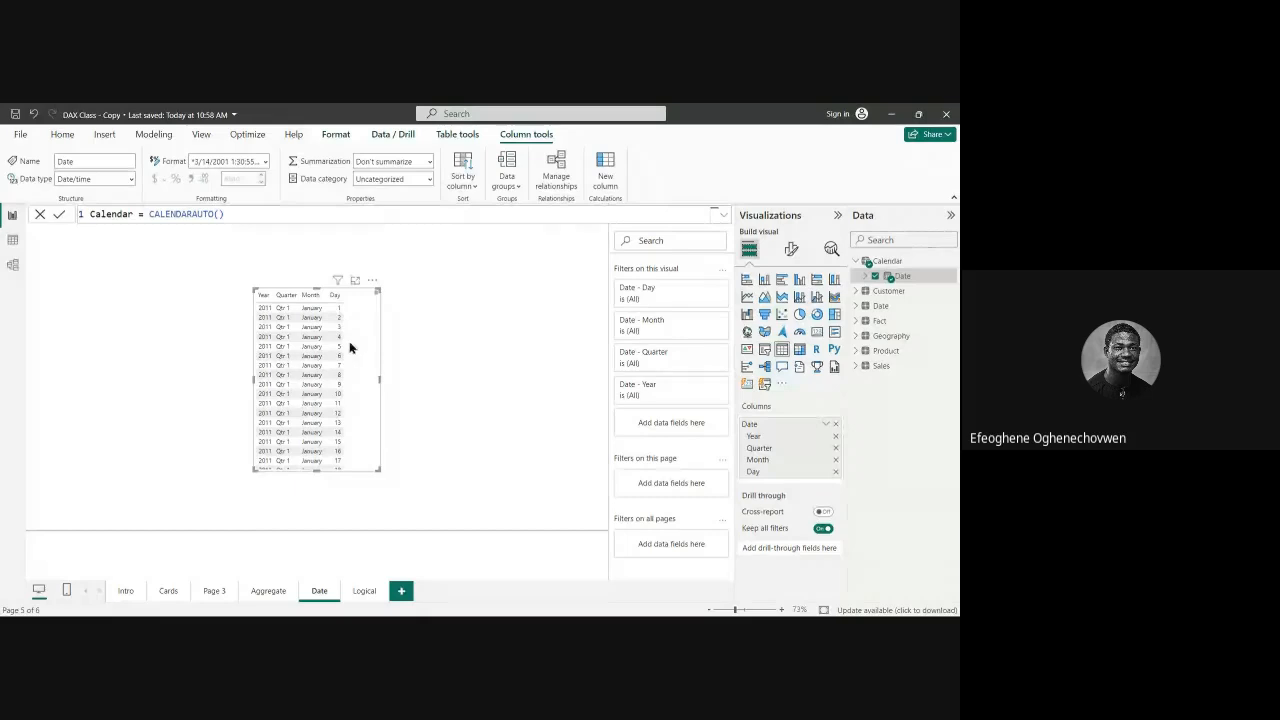
pyautogui.scroll(-10, 340, 370)
pyautogui.scroll(9, 335, 385)
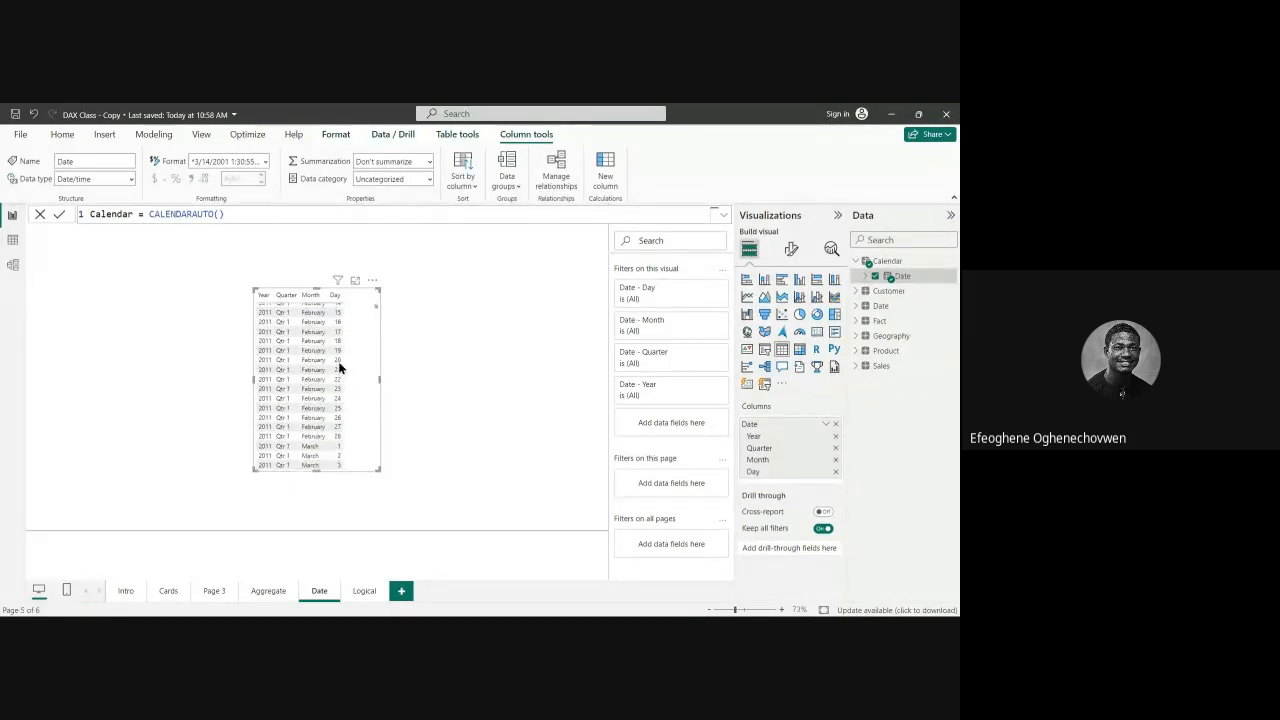
pyautogui.scroll(1, 332, 364)
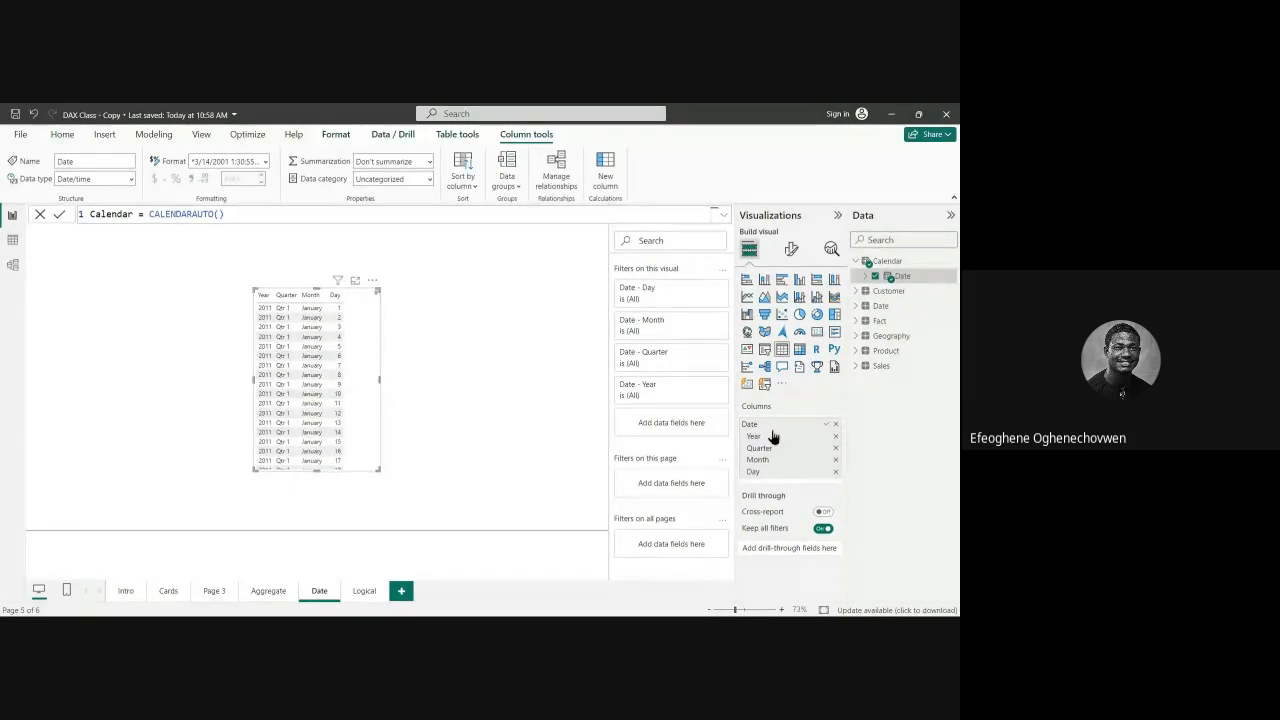
# Step: Switch the Date field in the table visual from the date hierarchy to plain Date values
pyautogui.click(823, 424)
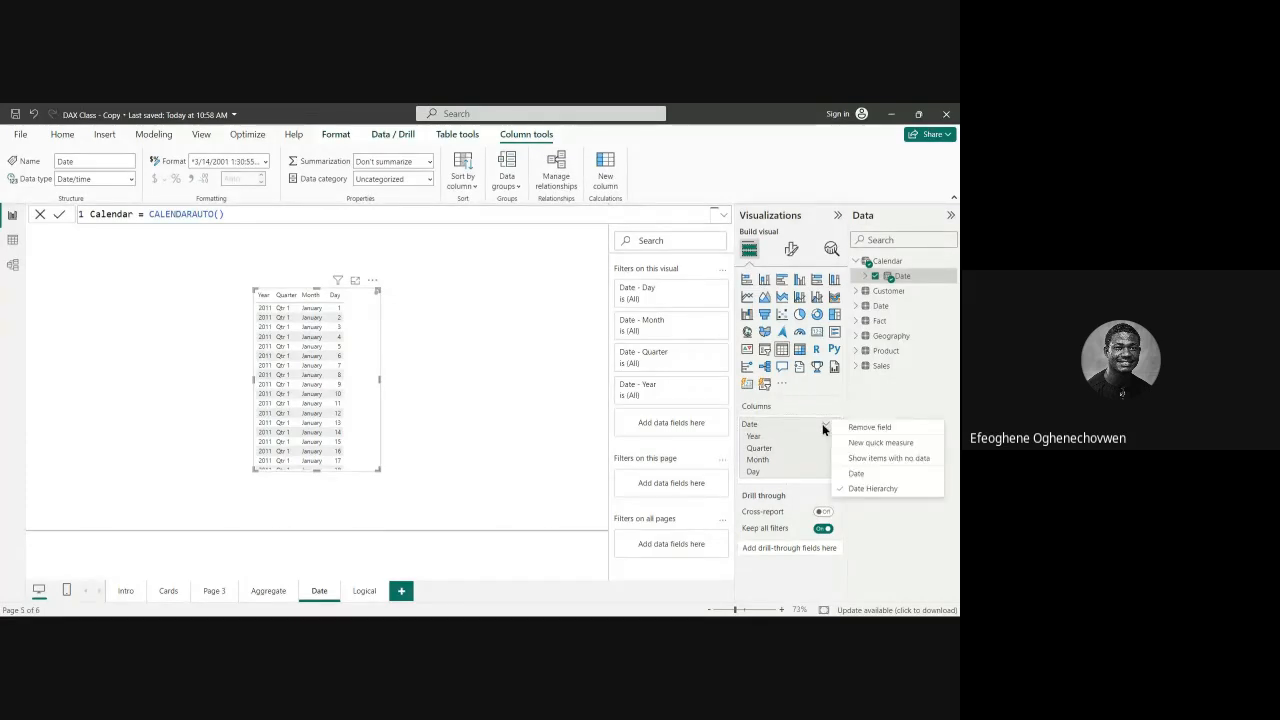
pyautogui.click(852, 474)
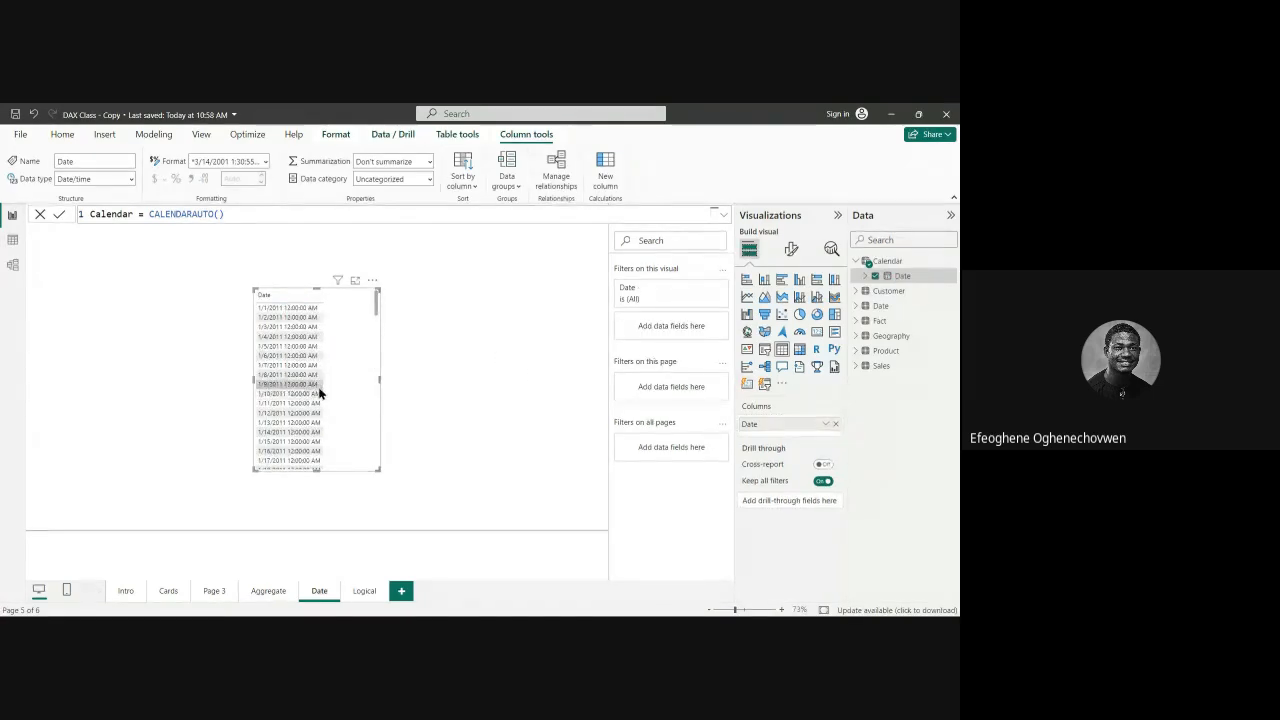
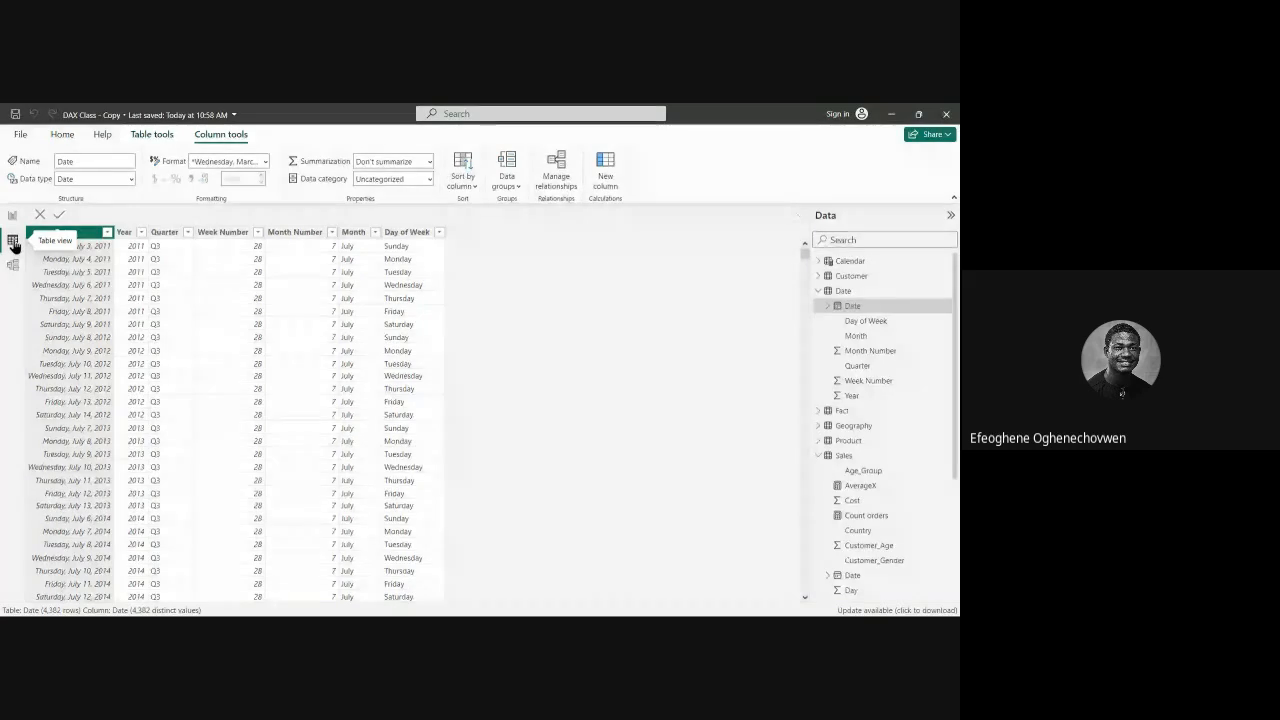
# Step: Examine the Fact–Date relationship in the model and the Date table's data, and look through the date rows in the report's table visual
pyautogui.click(12, 217)
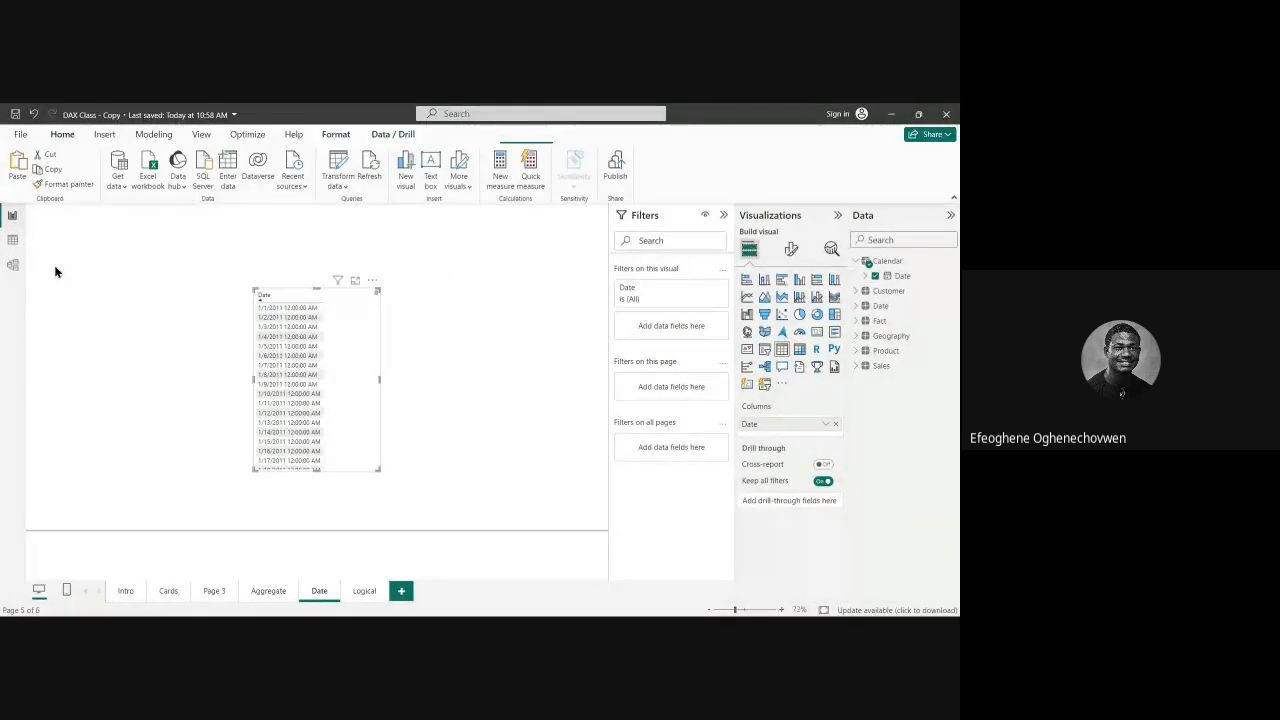
pyautogui.click(12, 264)
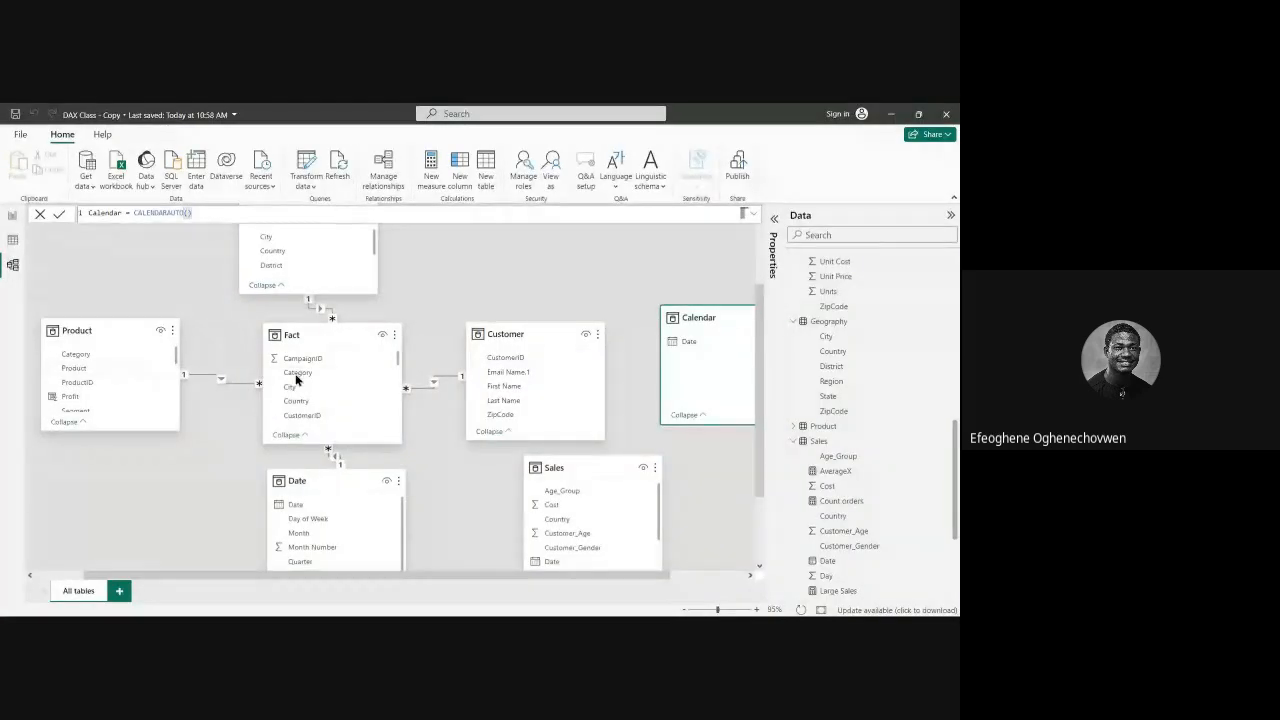
pyautogui.rightClick(335, 456)
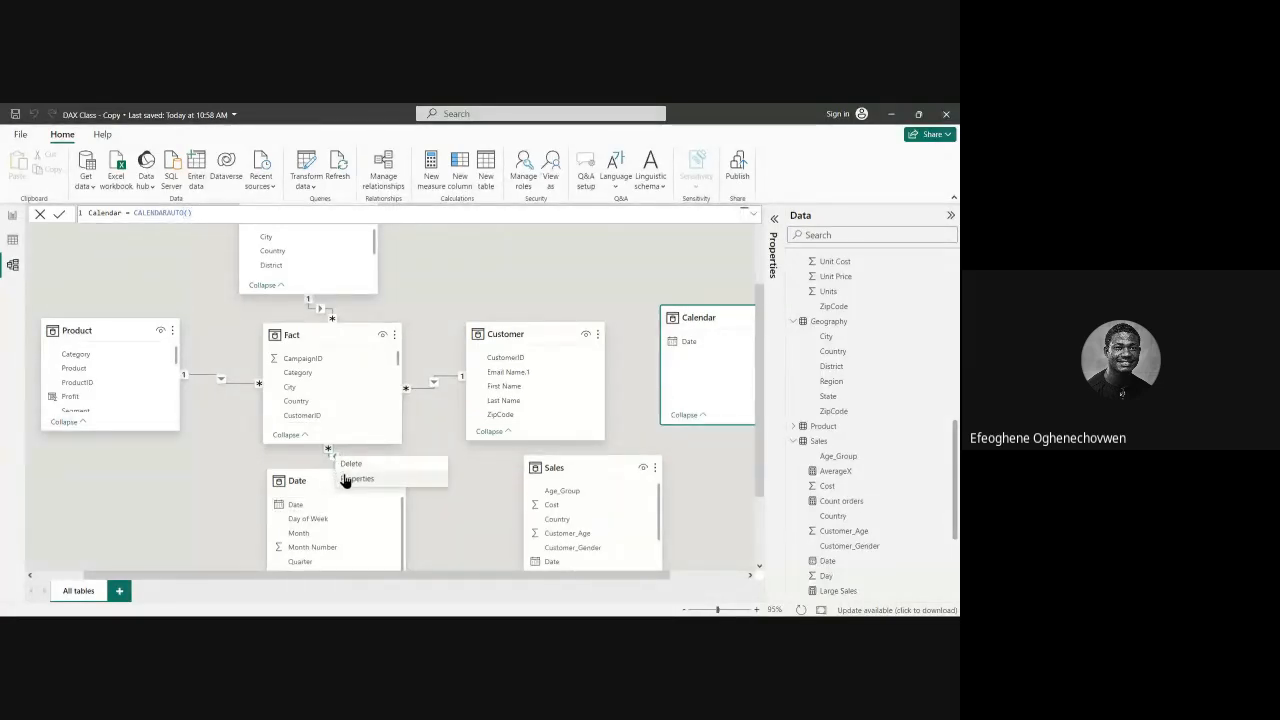
pyautogui.press('Escape')
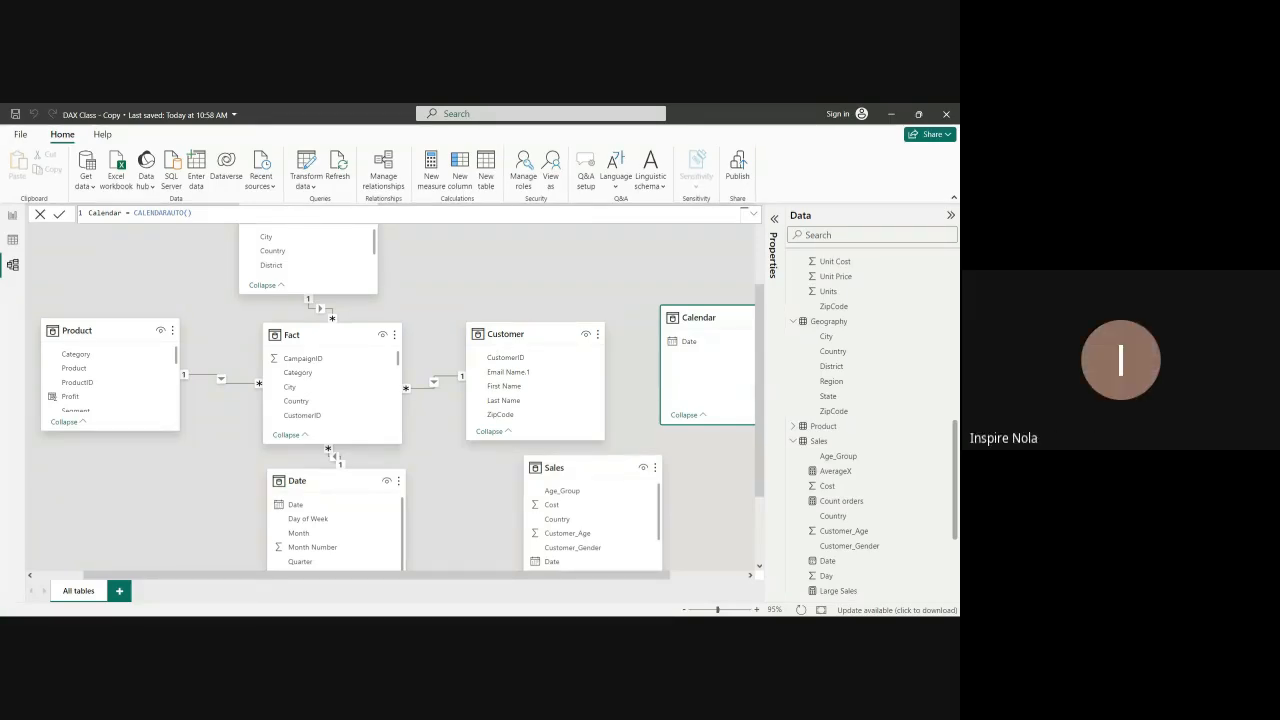
pyautogui.click(12, 239)
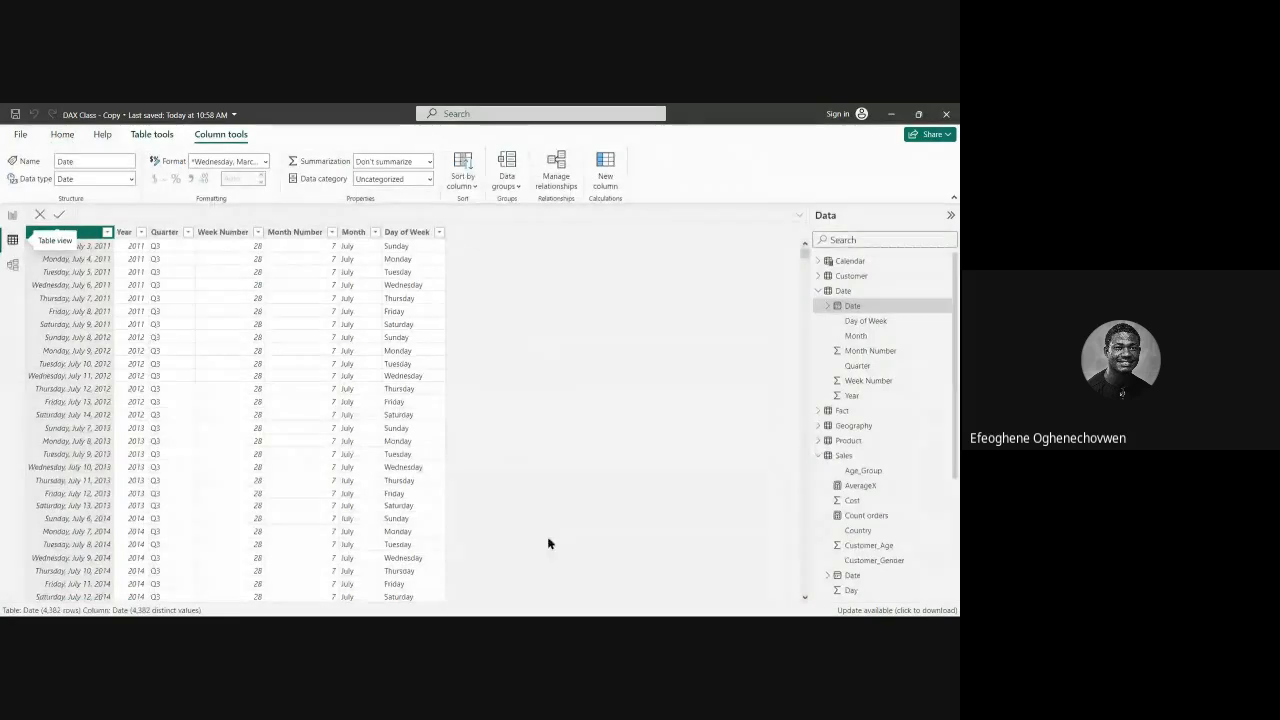
pyautogui.click(12, 214)
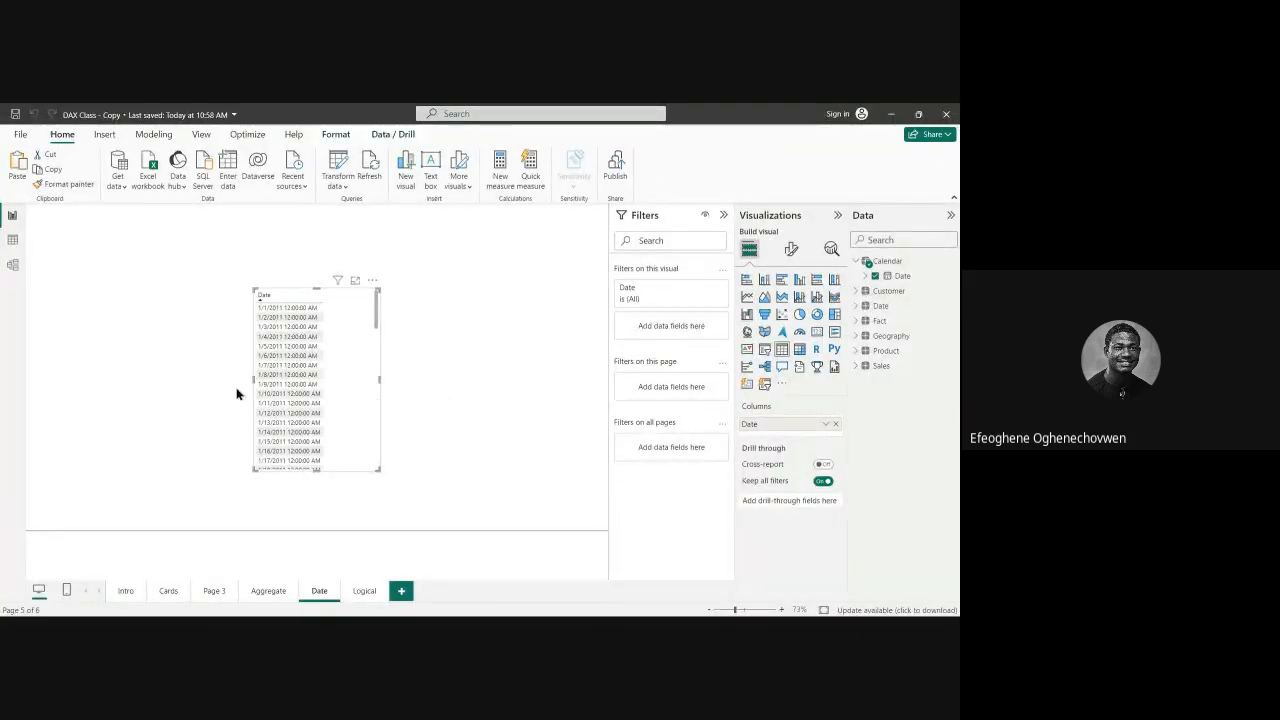
pyautogui.scroll(-8, 289, 357)
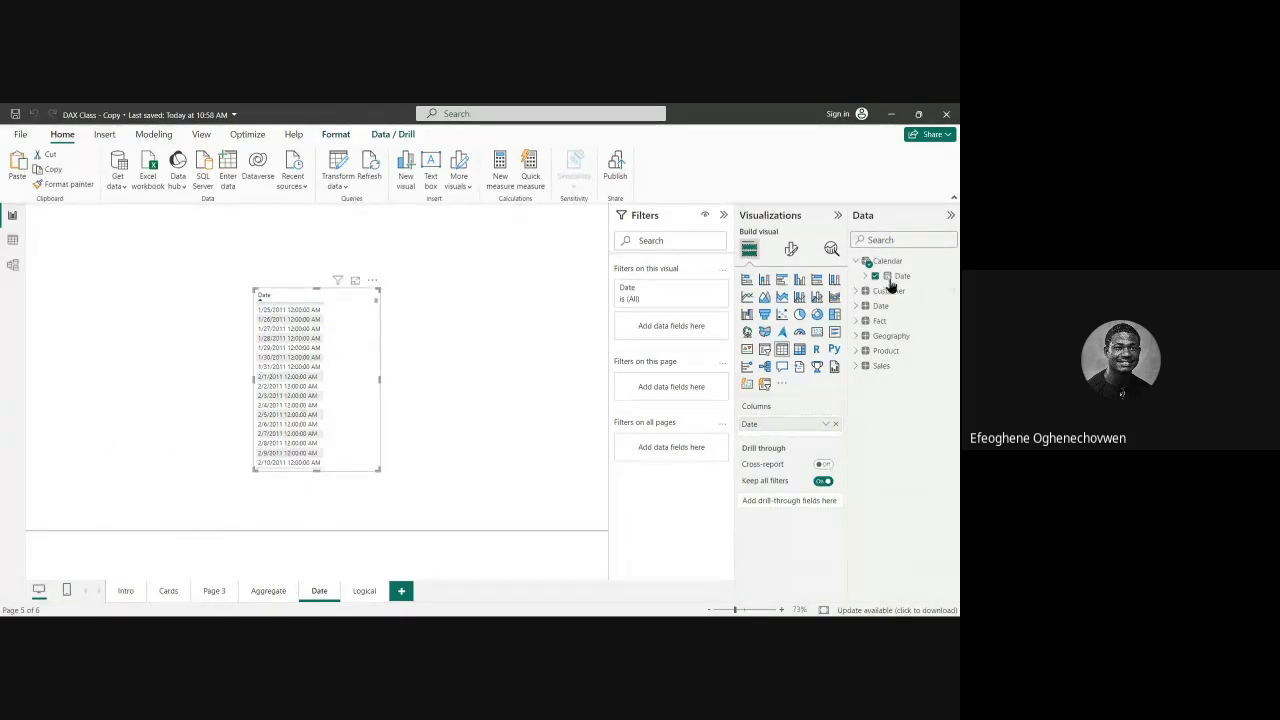
pyautogui.click(905, 277)
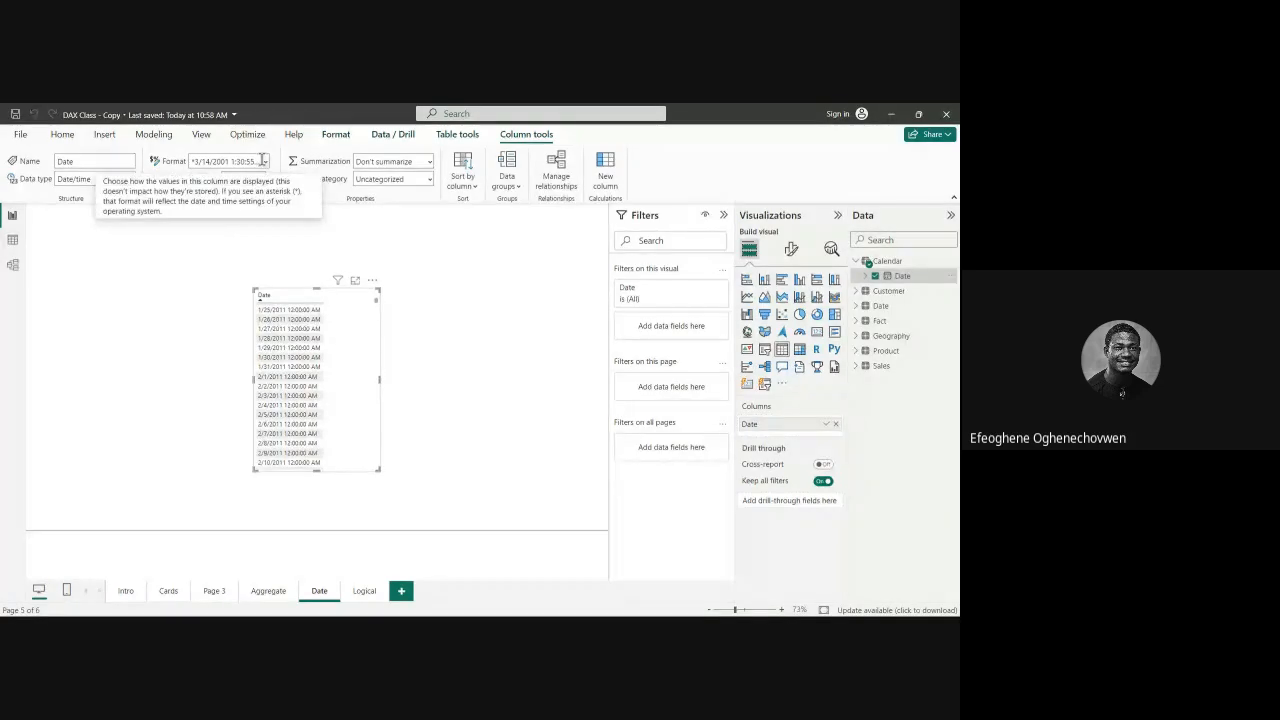
pyautogui.click(265, 164)
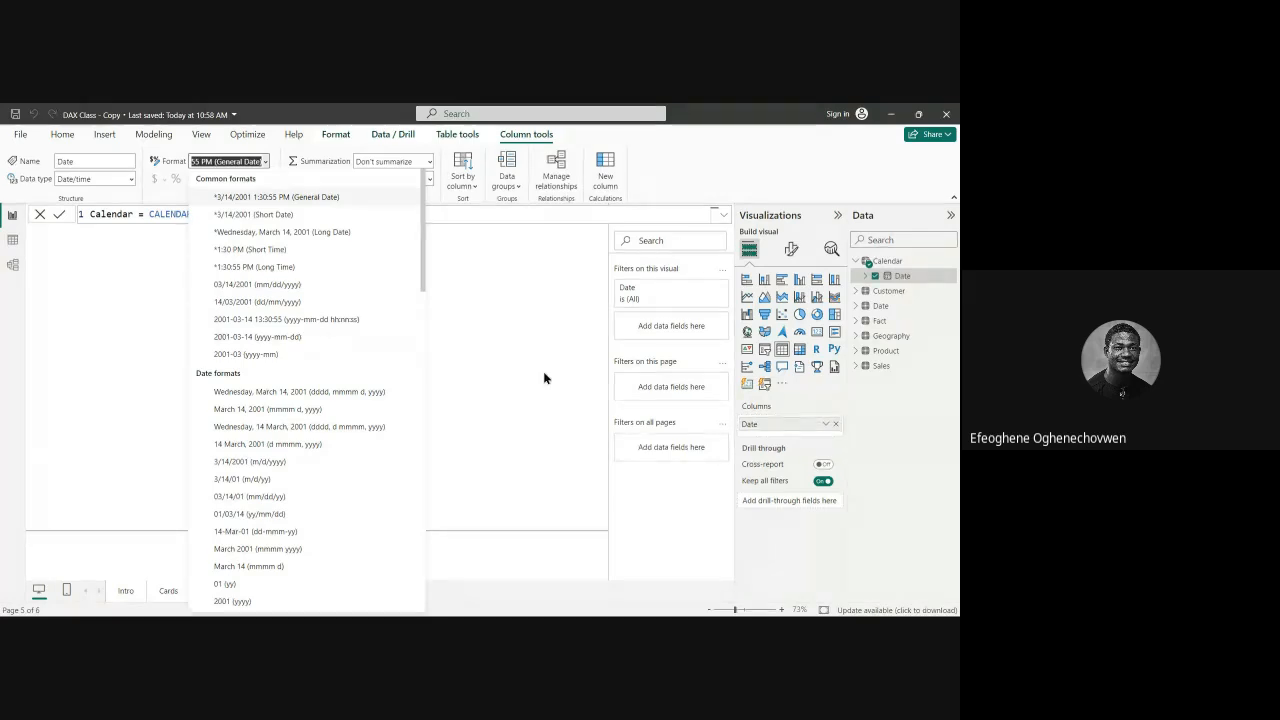
pyautogui.click(500, 251)
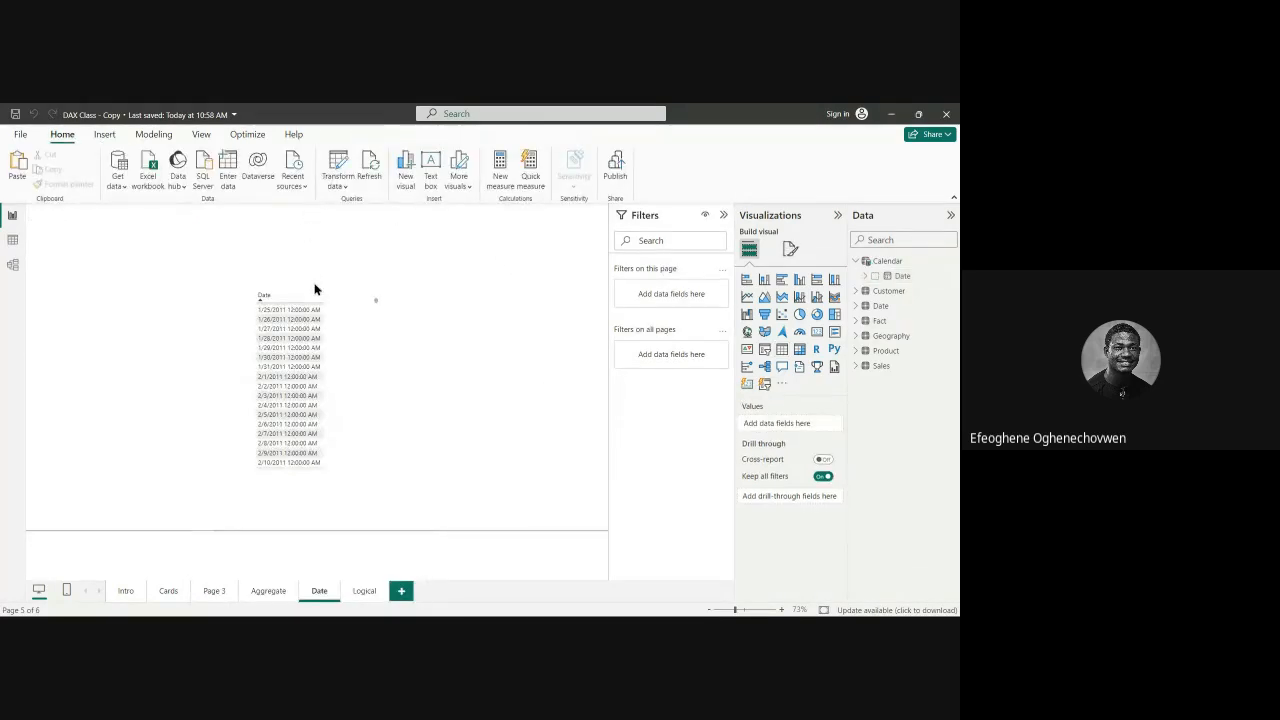
# Step: Set the display format of the Calendar table's Date column to 14/03/2001 (dd/mm/yyyy)
pyautogui.click(894, 275)
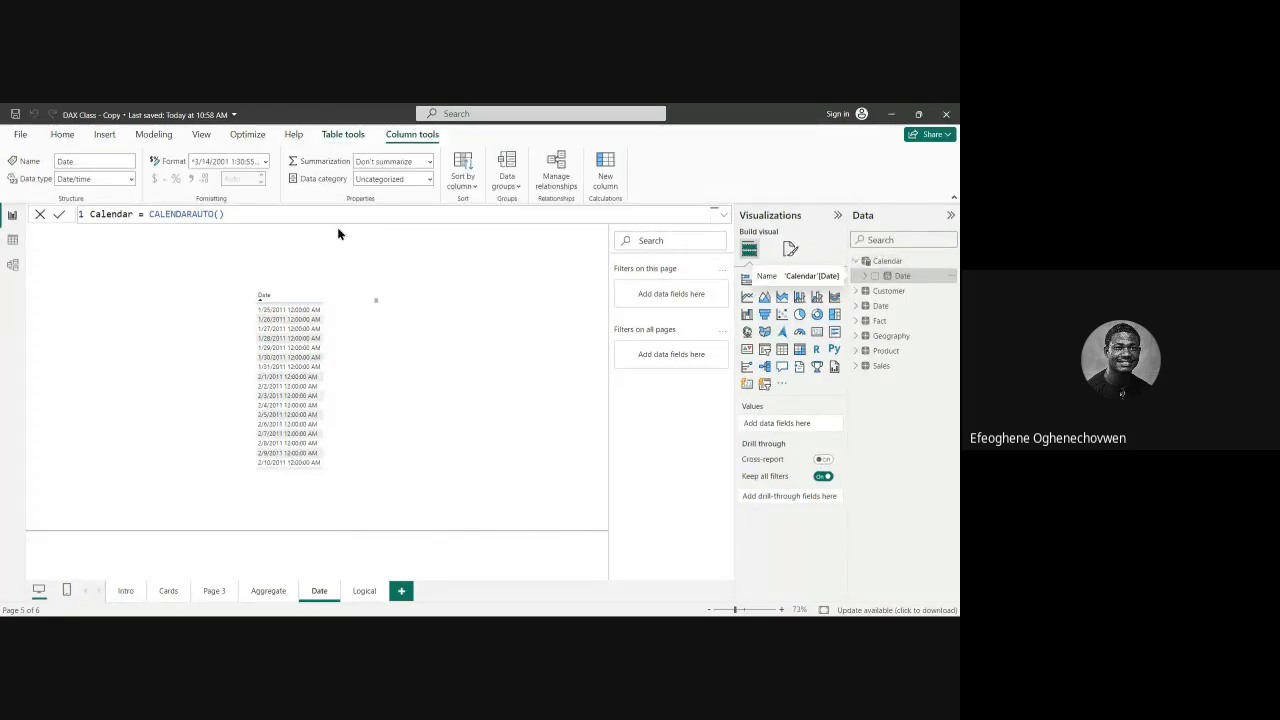
pyautogui.click(265, 161)
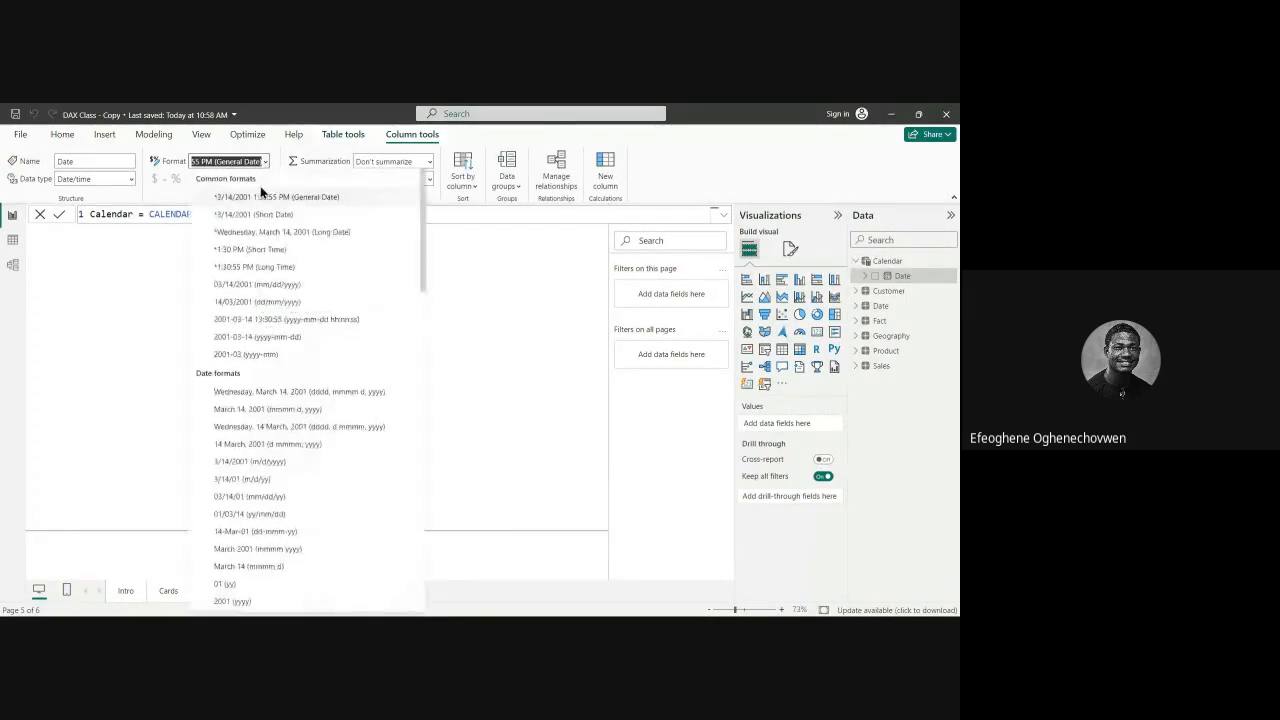
pyautogui.click(295, 313)
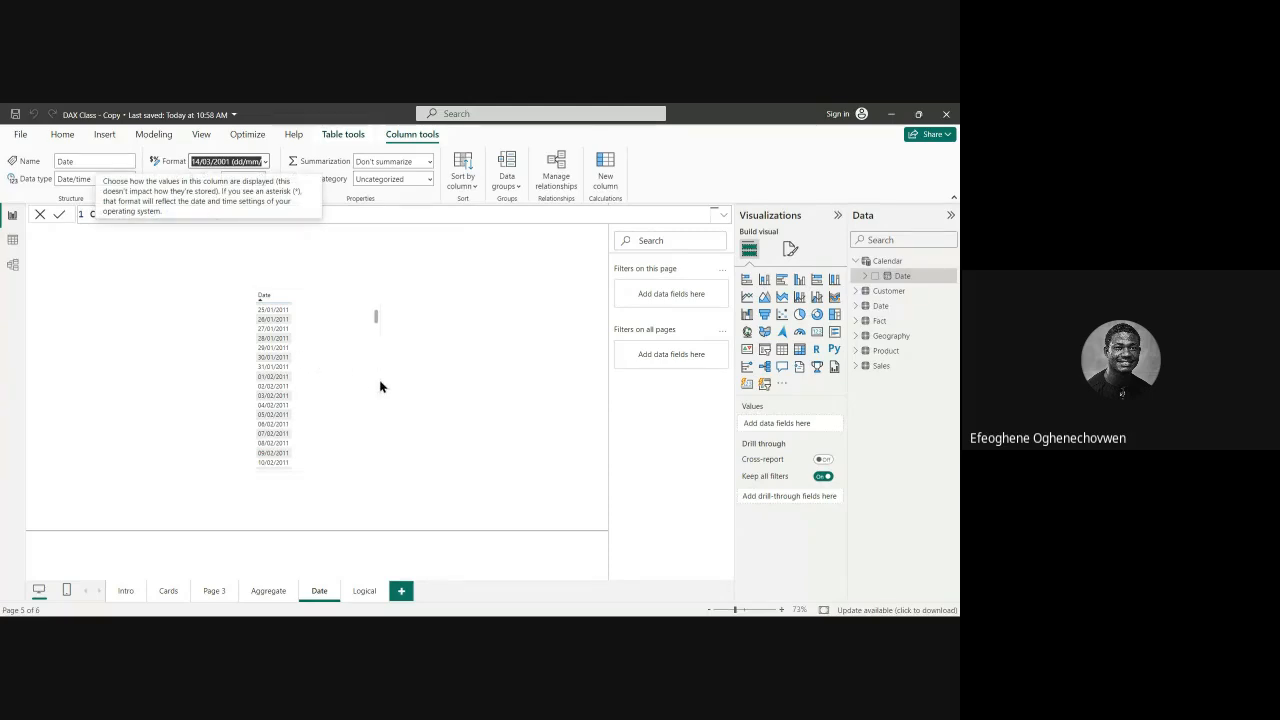
# Step: Make the date table visual slightly taller and move it to the upper-left area of the report canvas
pyautogui.click(280, 397)
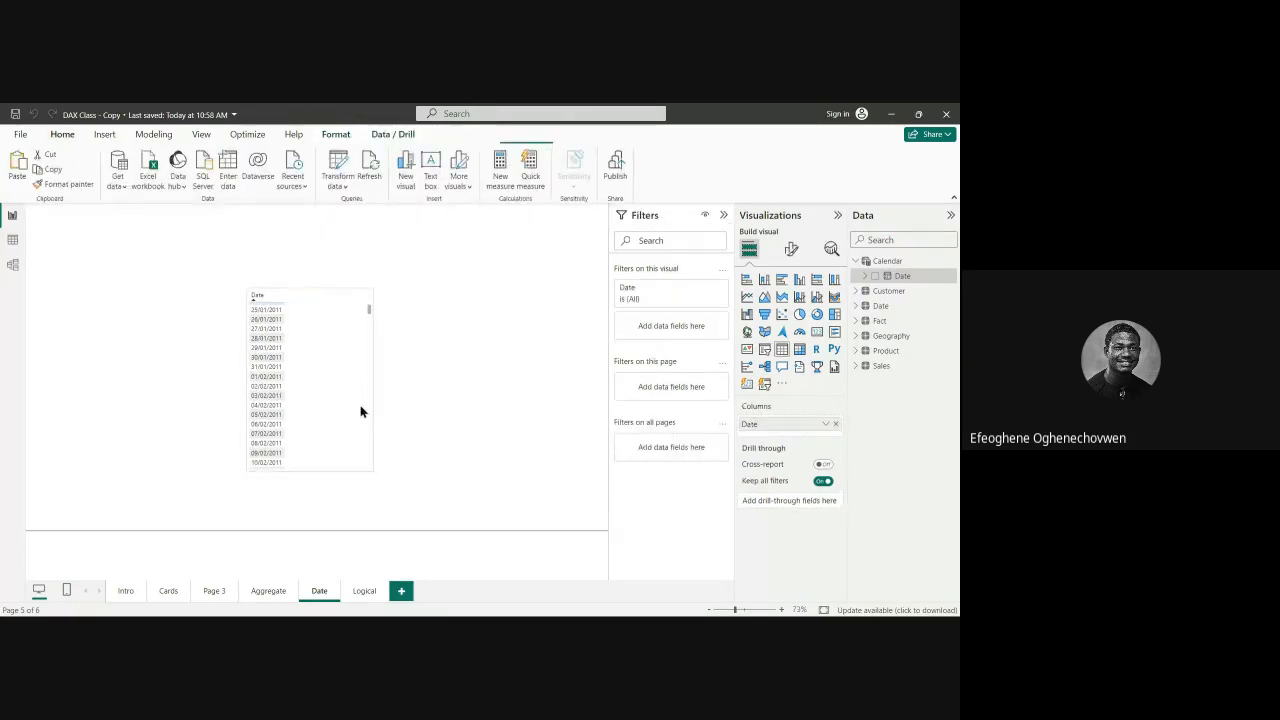
pyautogui.moveTo(253, 471); pyautogui.dragTo(253, 488)
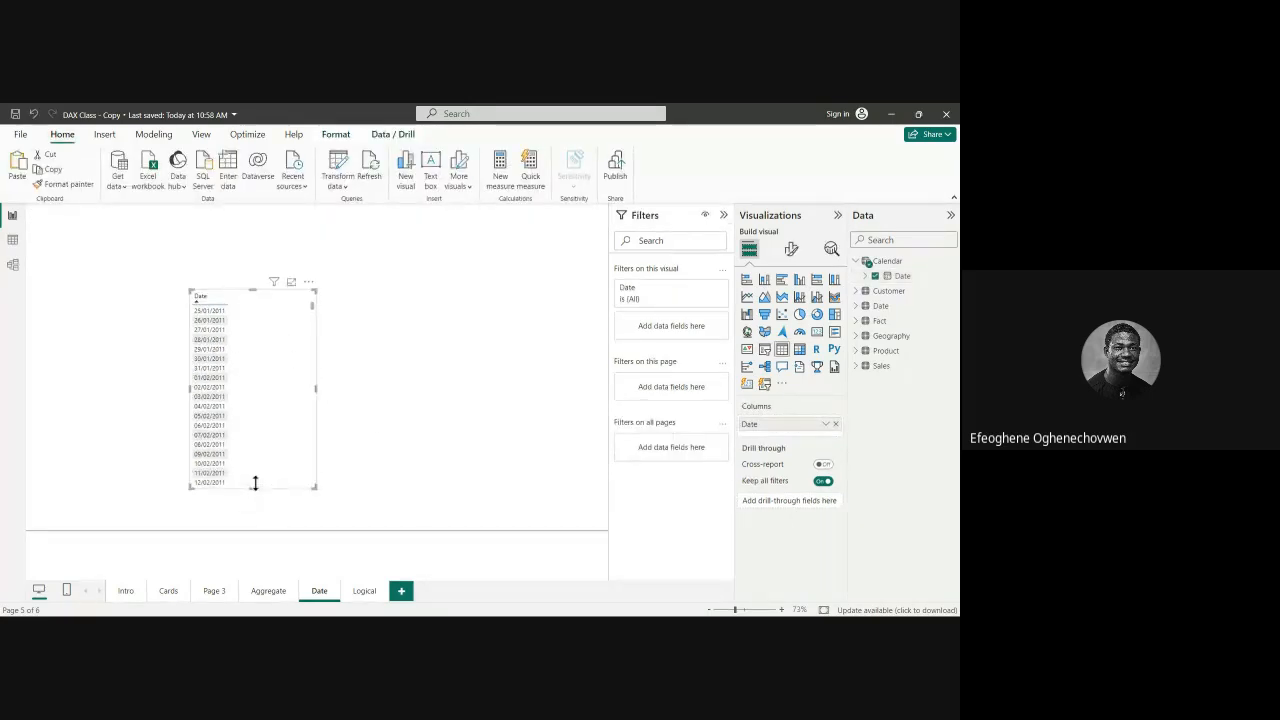
pyautogui.moveTo(298, 377); pyautogui.dragTo(187, 362)
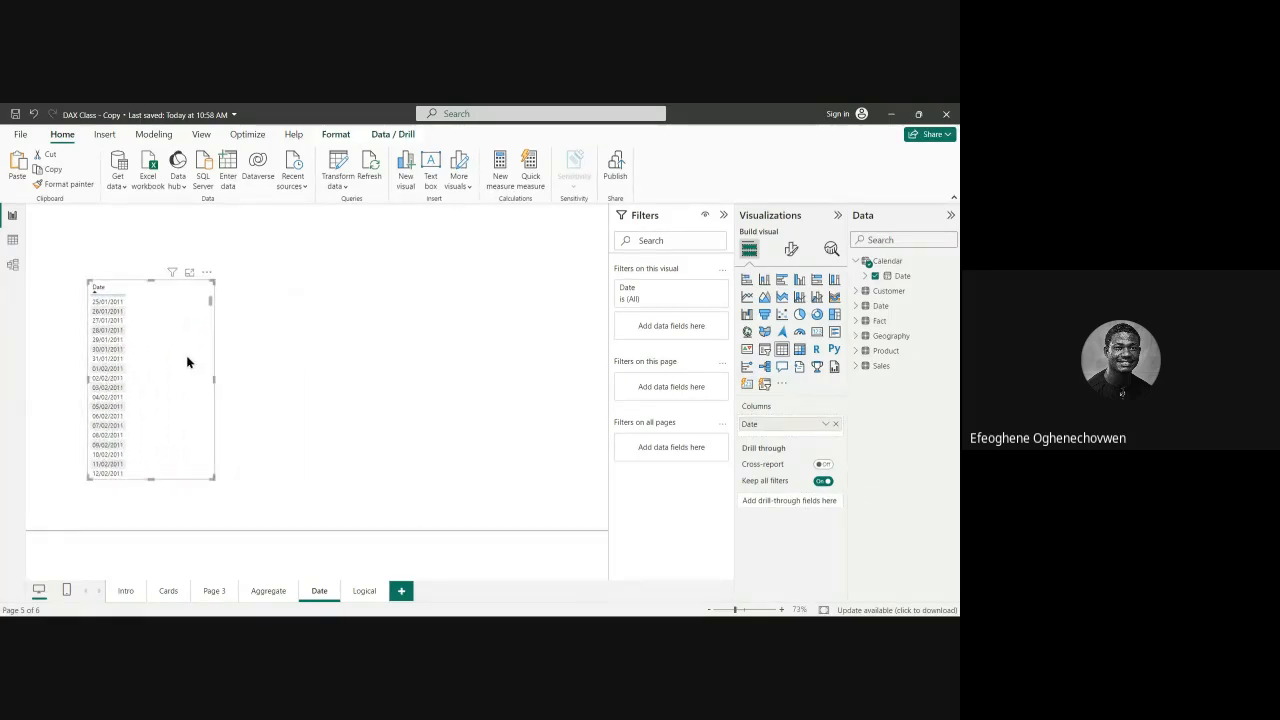
pyautogui.moveTo(191, 397); pyautogui.dragTo(161, 384)
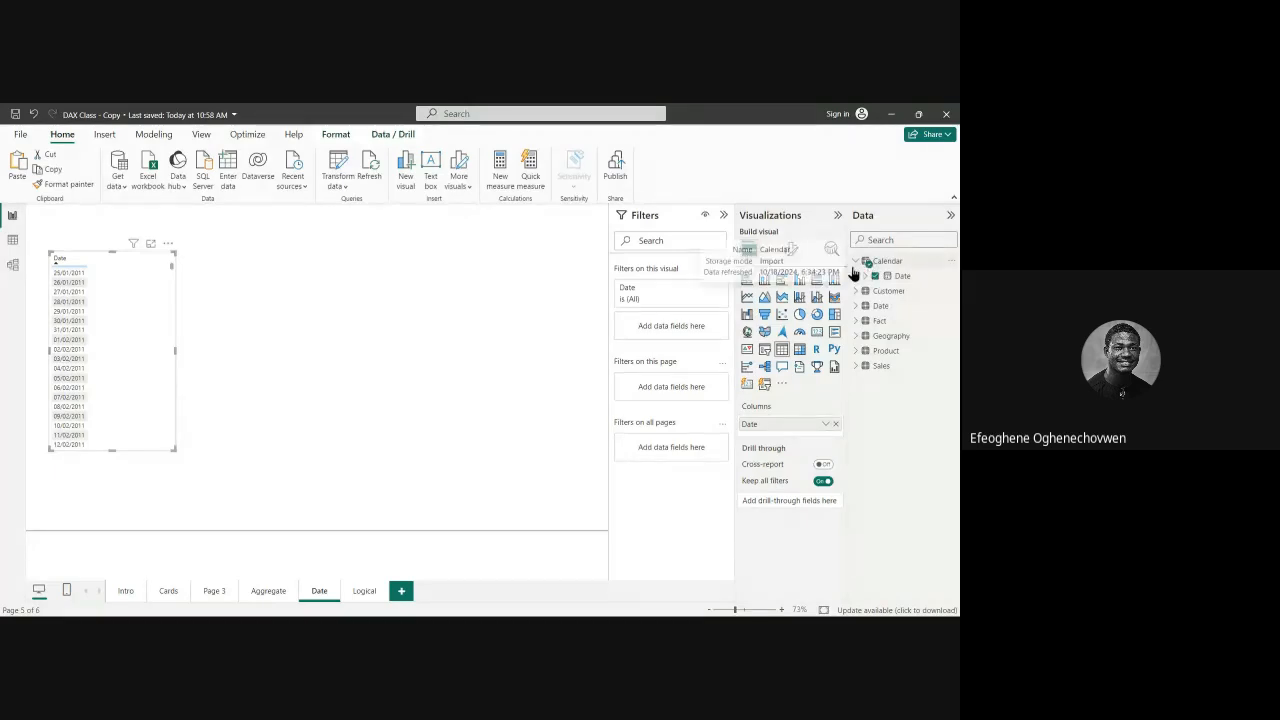
# Step: Create a new calculated table named Calendar Table and begin its formula with the CALENDAR function
pyautogui.click(859, 266)
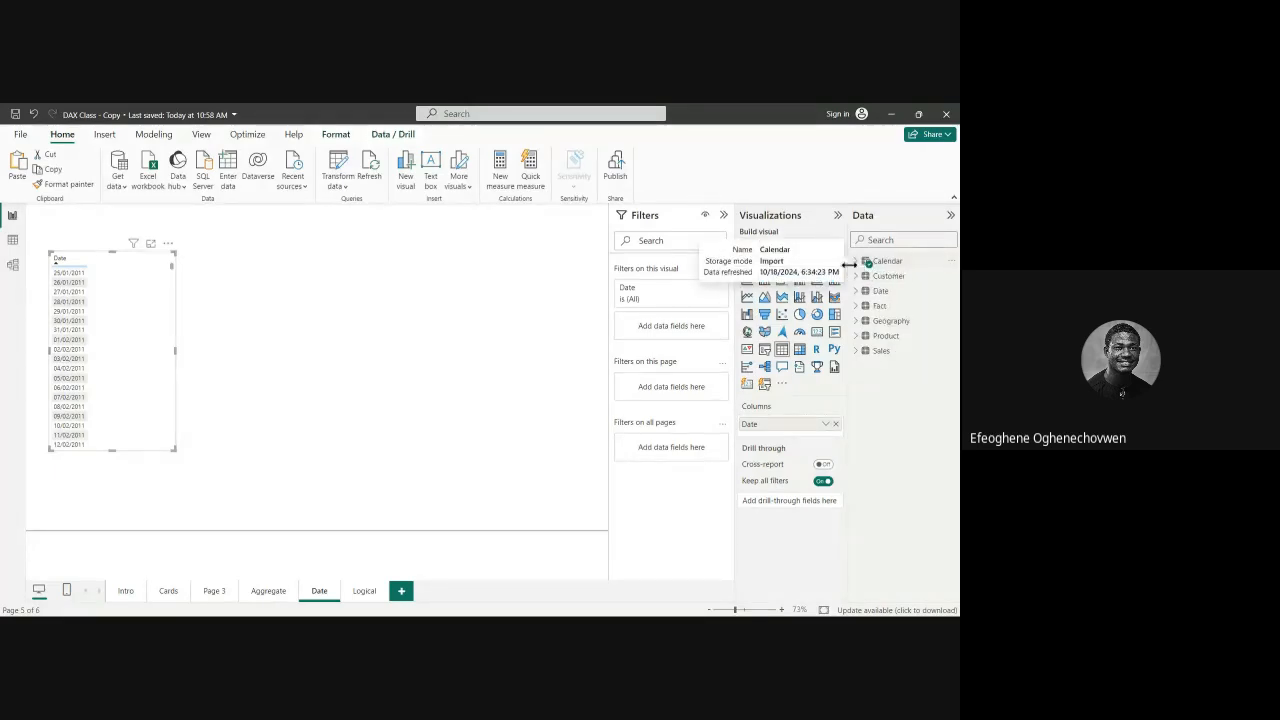
pyautogui.click(311, 322)
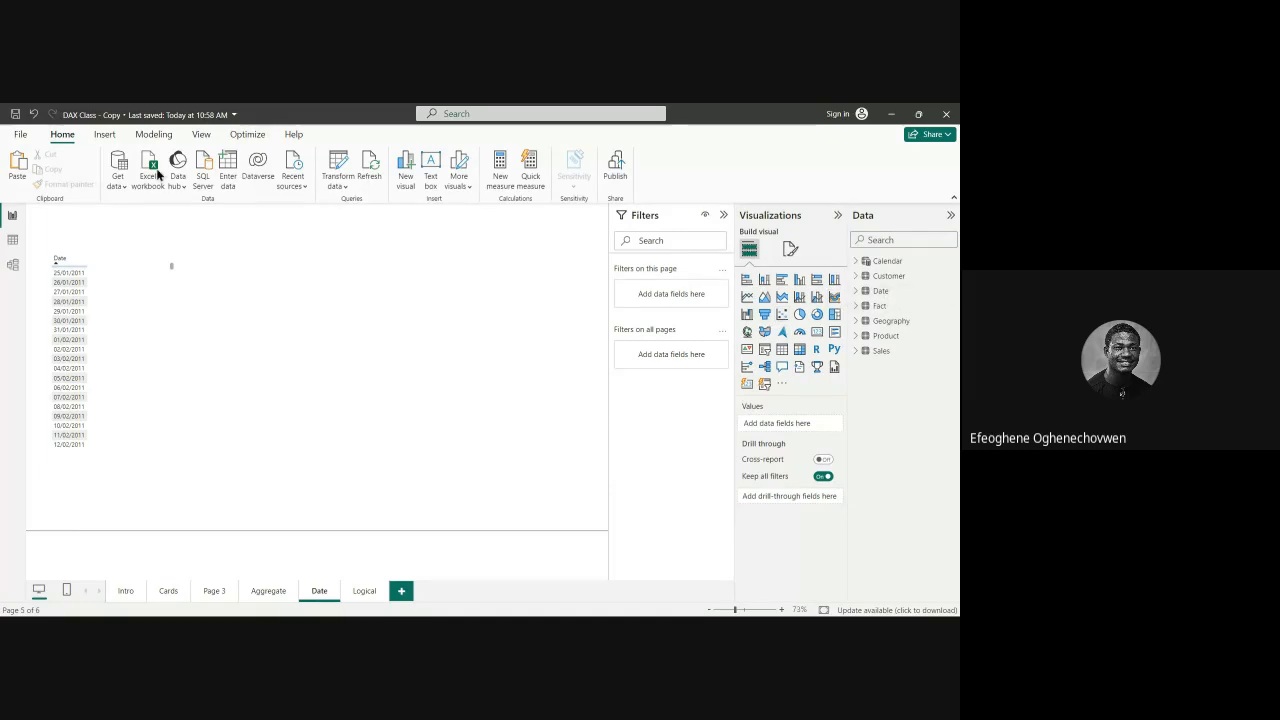
pyautogui.click(152, 135)
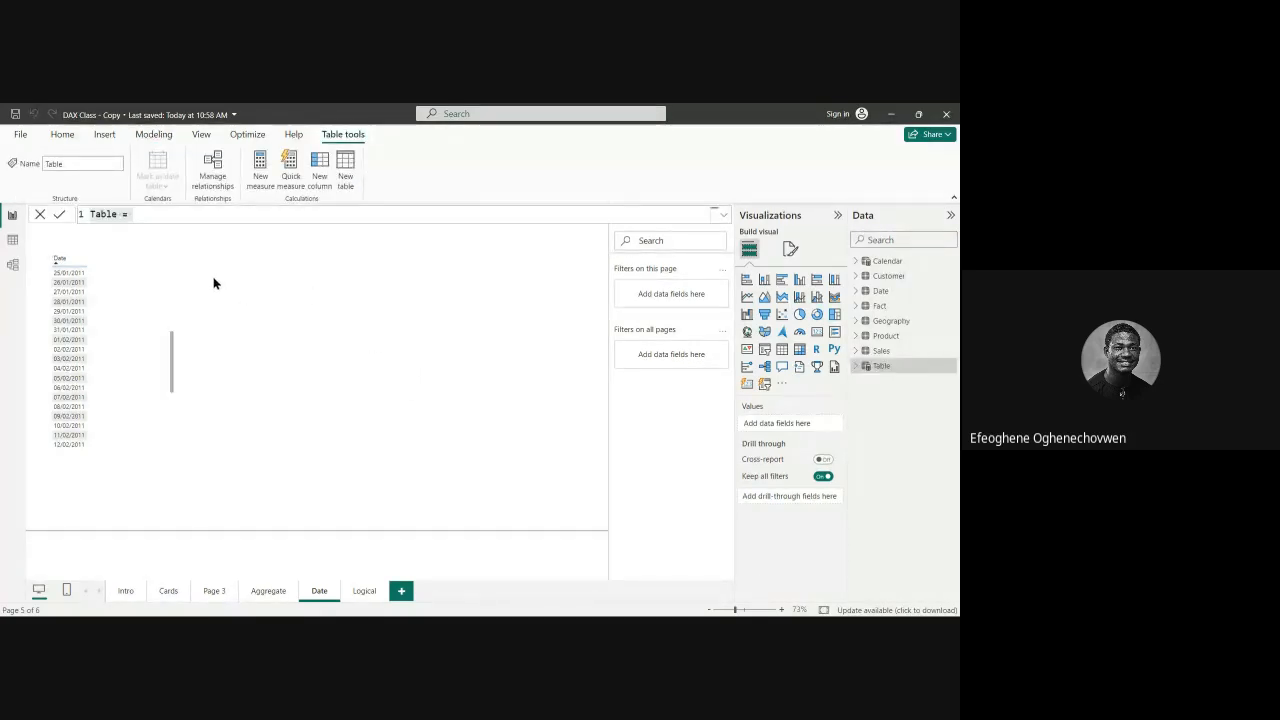
pyautogui.tripleClick(142, 213)
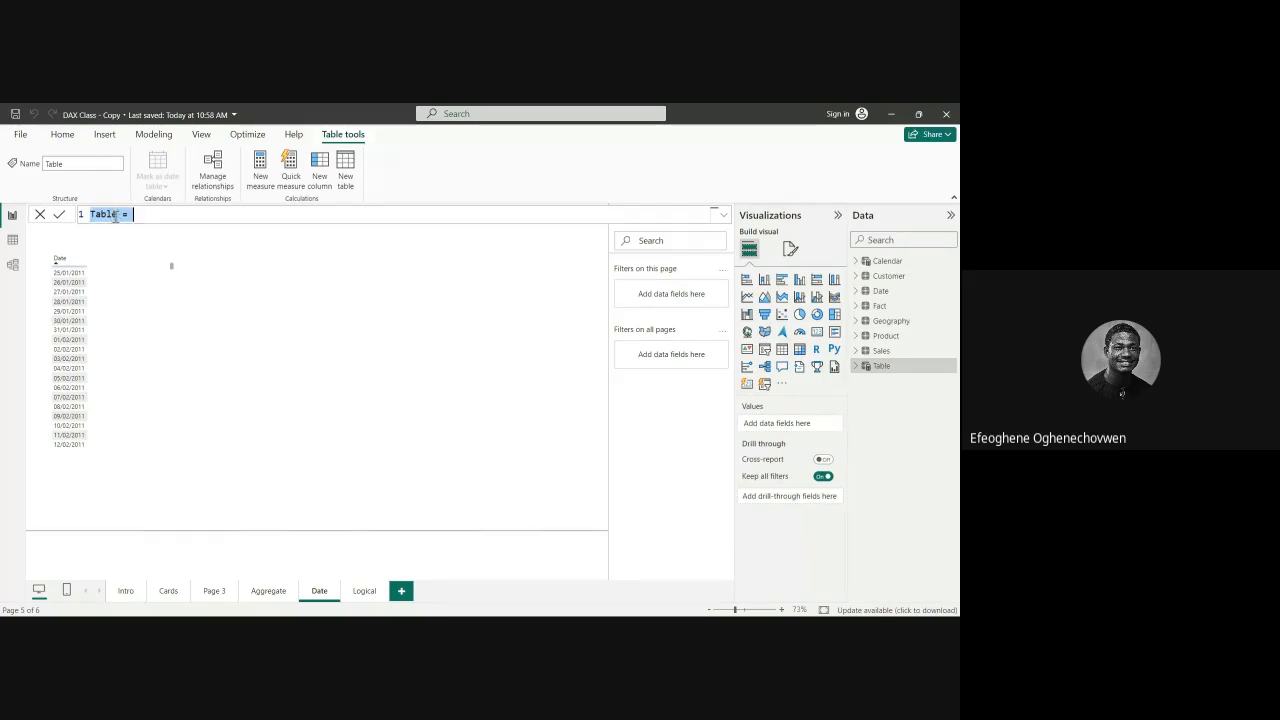
pyautogui.click(117, 215)
pyautogui.press('BackSpace')
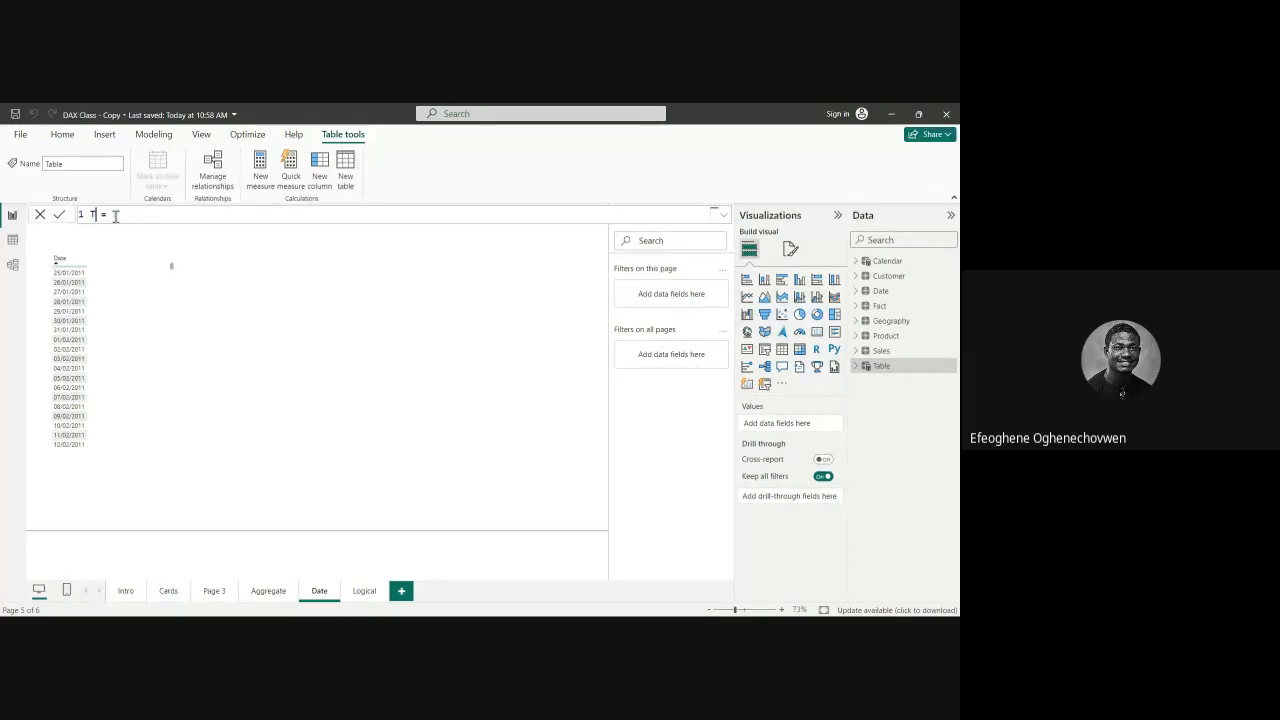
pyautogui.write('Calendar Table = ')
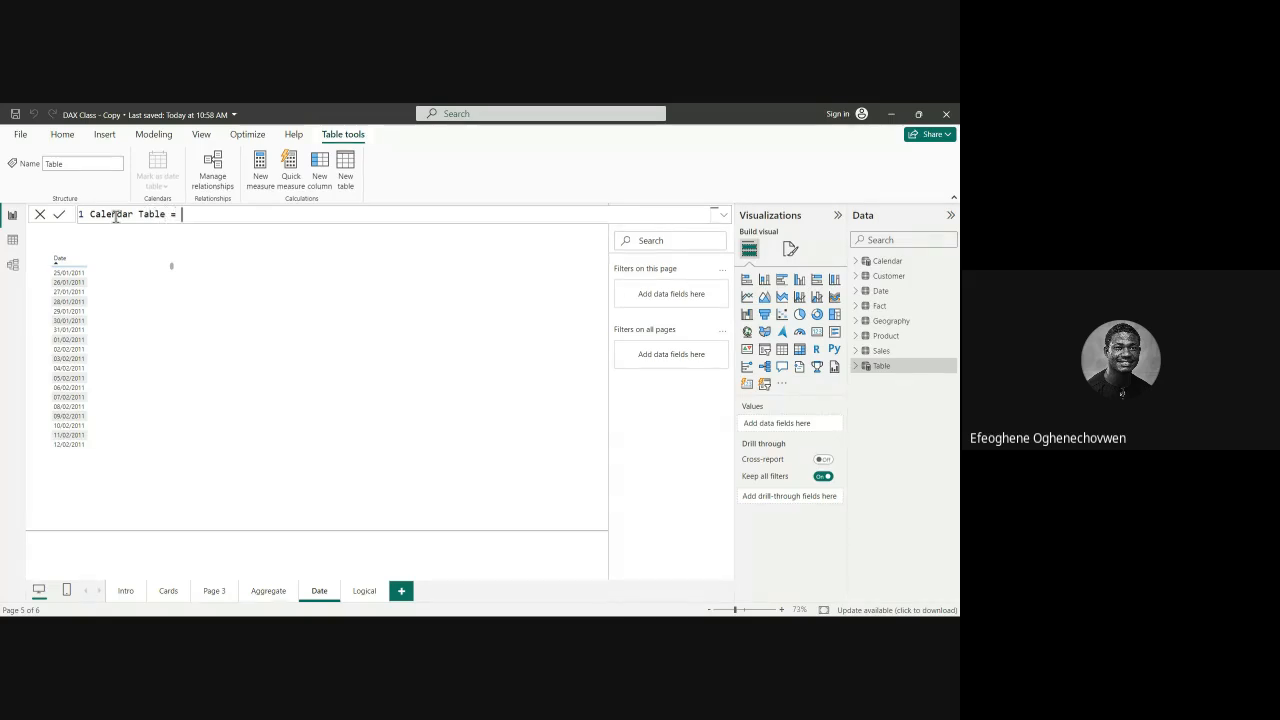
pyautogui.write('calend')
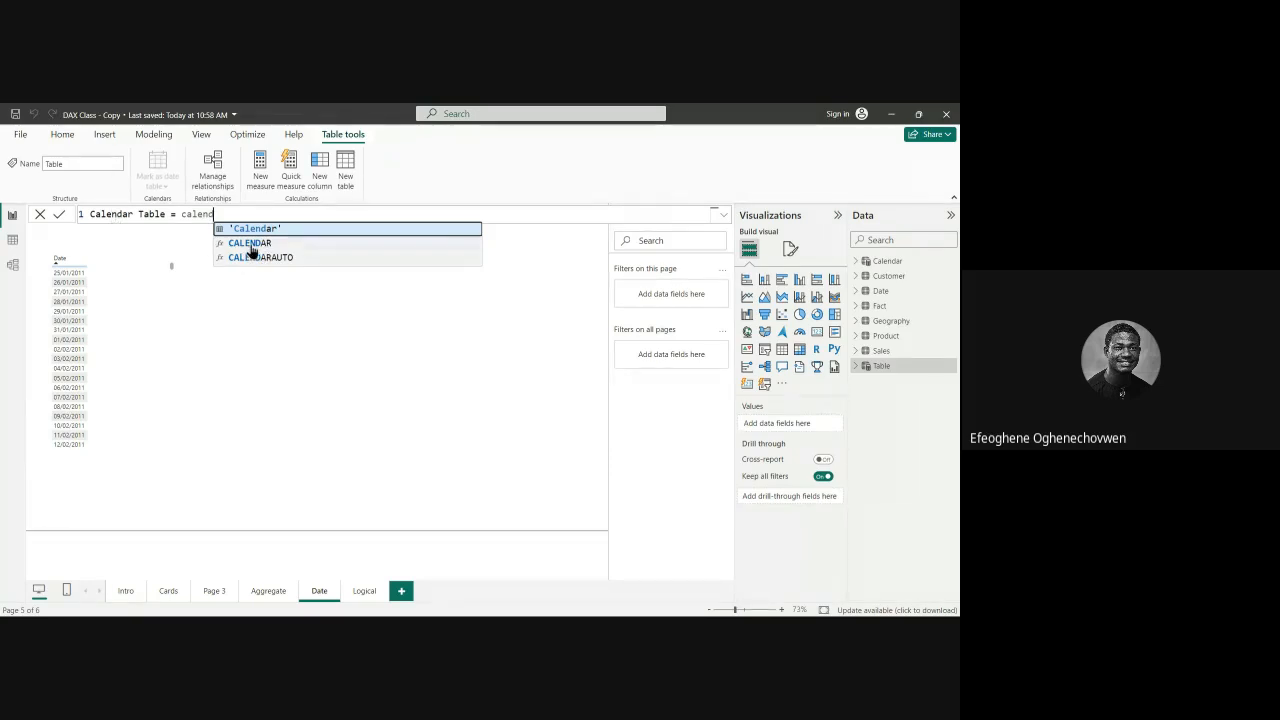
pyautogui.click(250, 244)
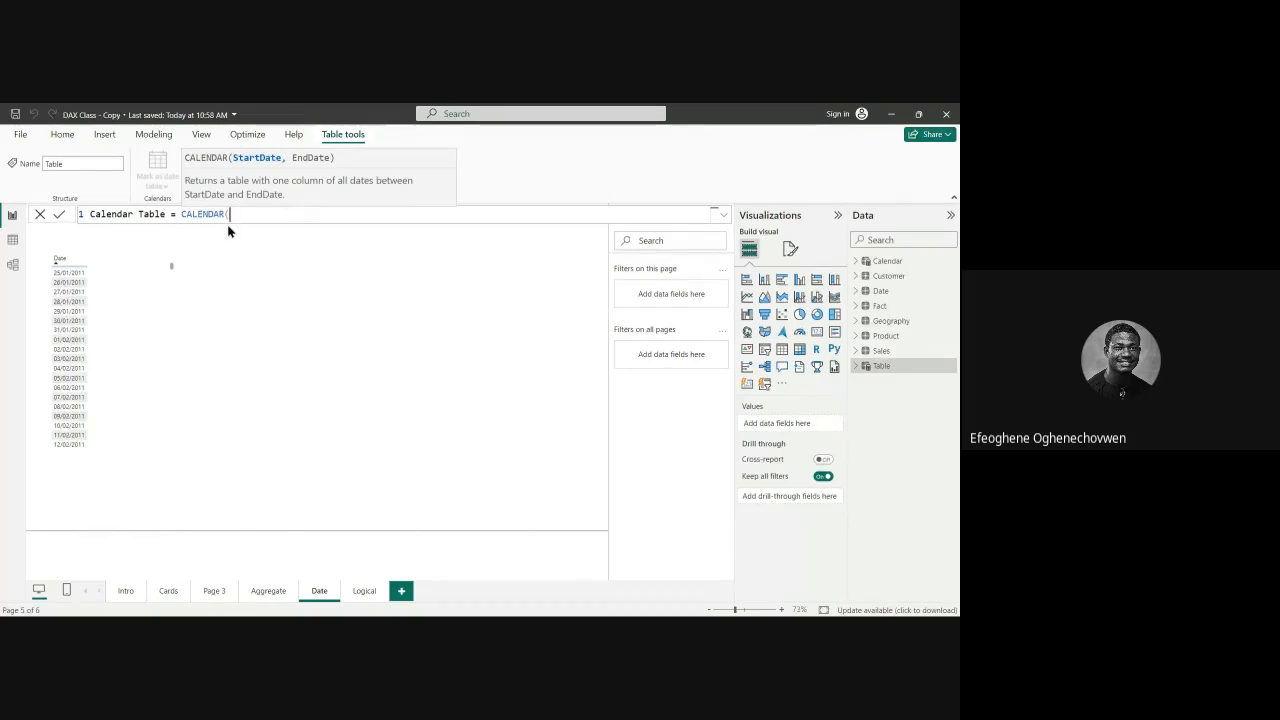
# Step: Try CALENDARAUTO in the Calendar Table formula to view its syntax, and restore the CALENDAR function
pyautogui.press('BackSpace')
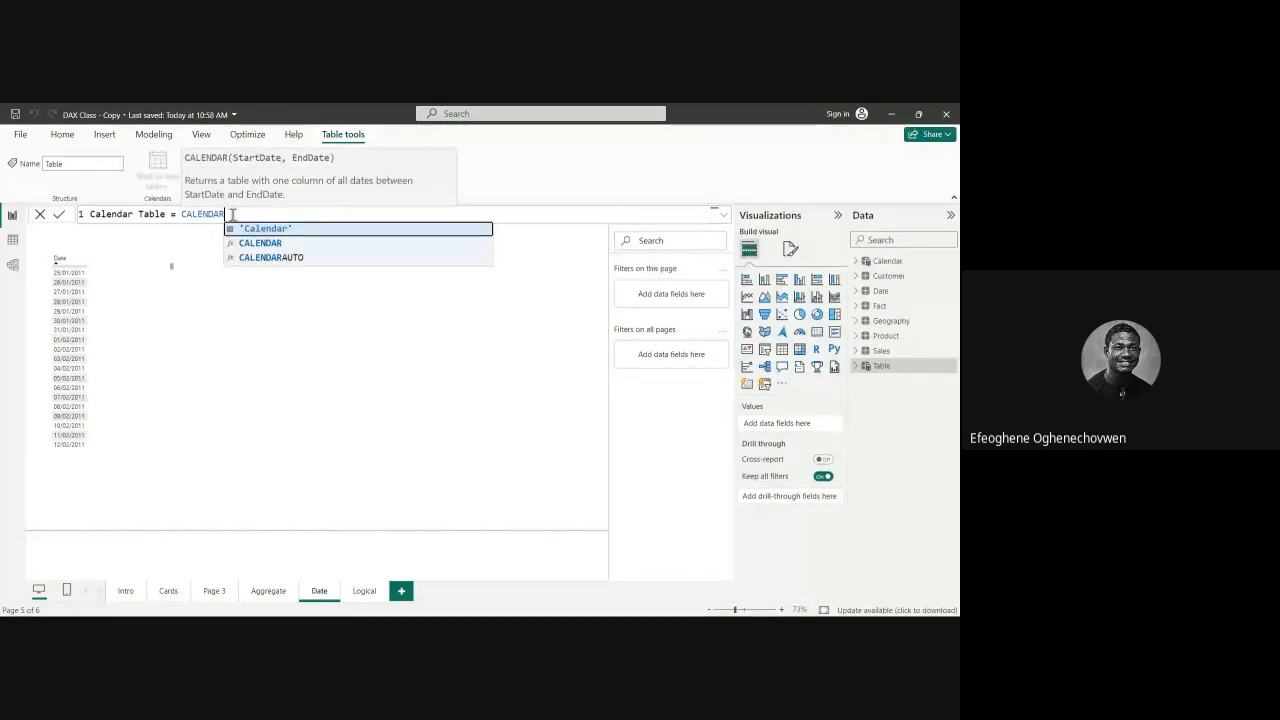
pyautogui.click(248, 259)
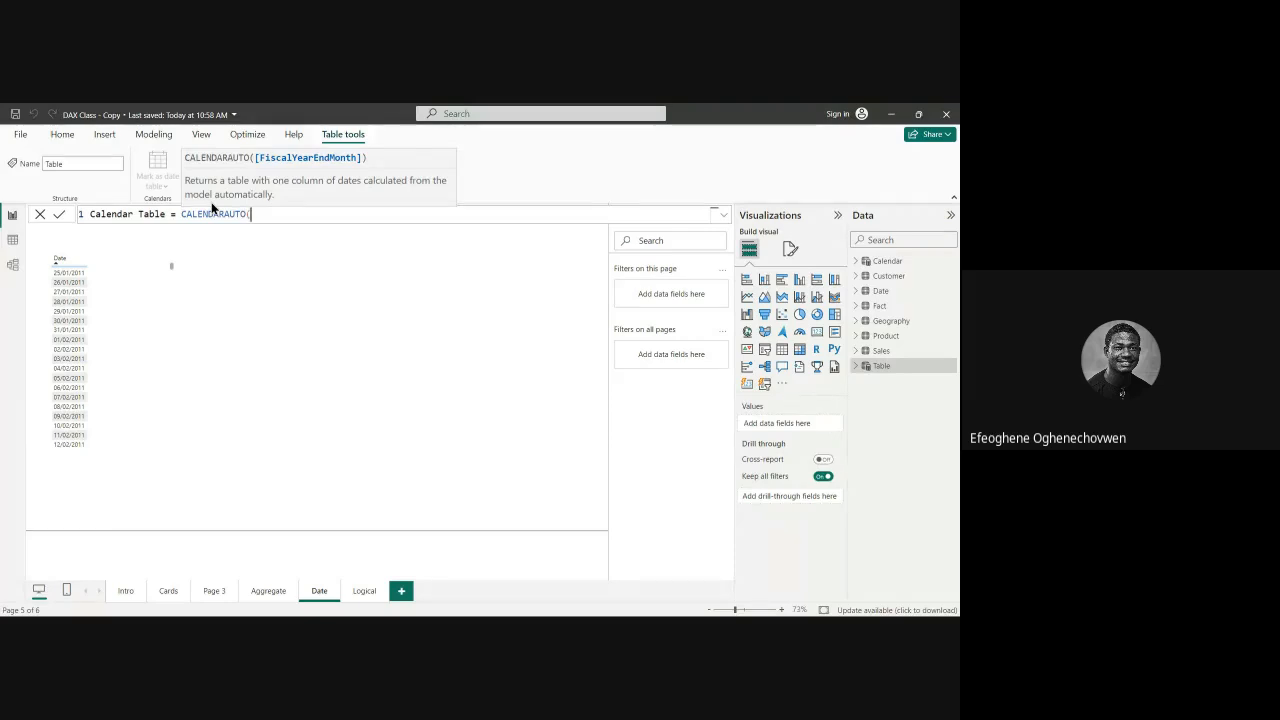
pyautogui.press('BackSpace')
pyautogui.press('BackSpace')
pyautogui.press('BackSpace')
pyautogui.press('BackSpace')
pyautogui.press('BackSpace')
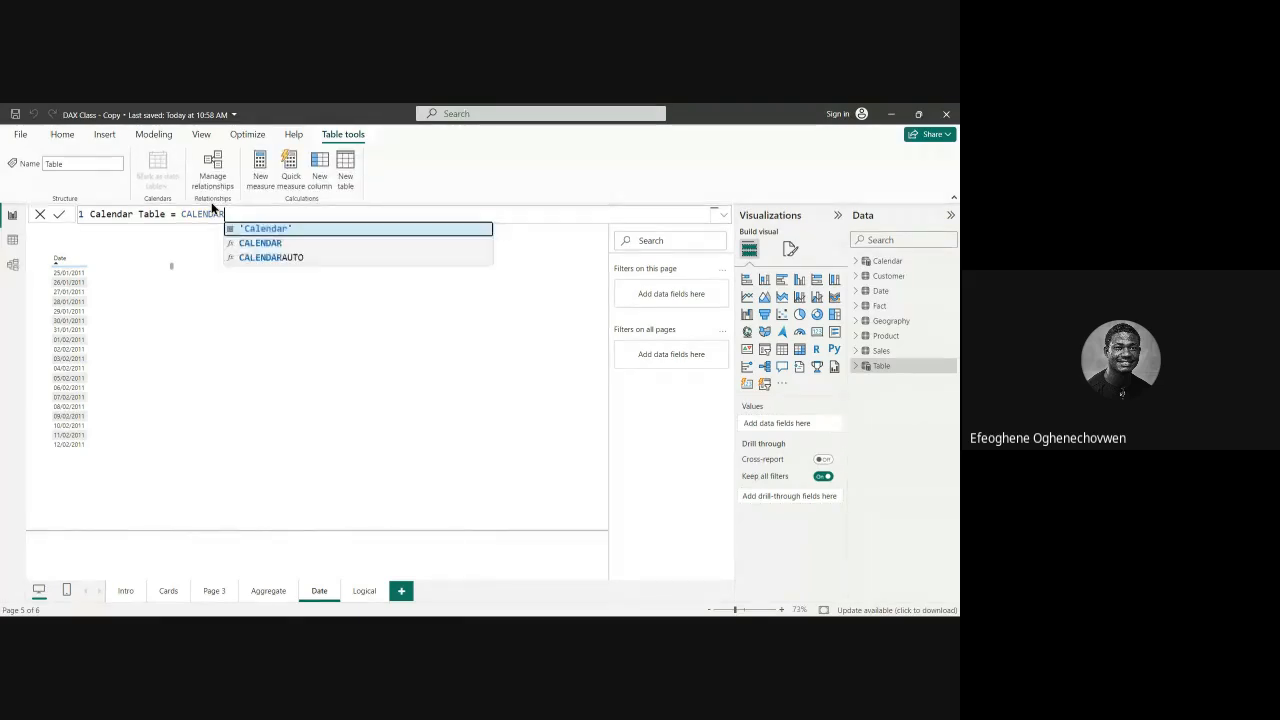
pyautogui.click(260, 245)
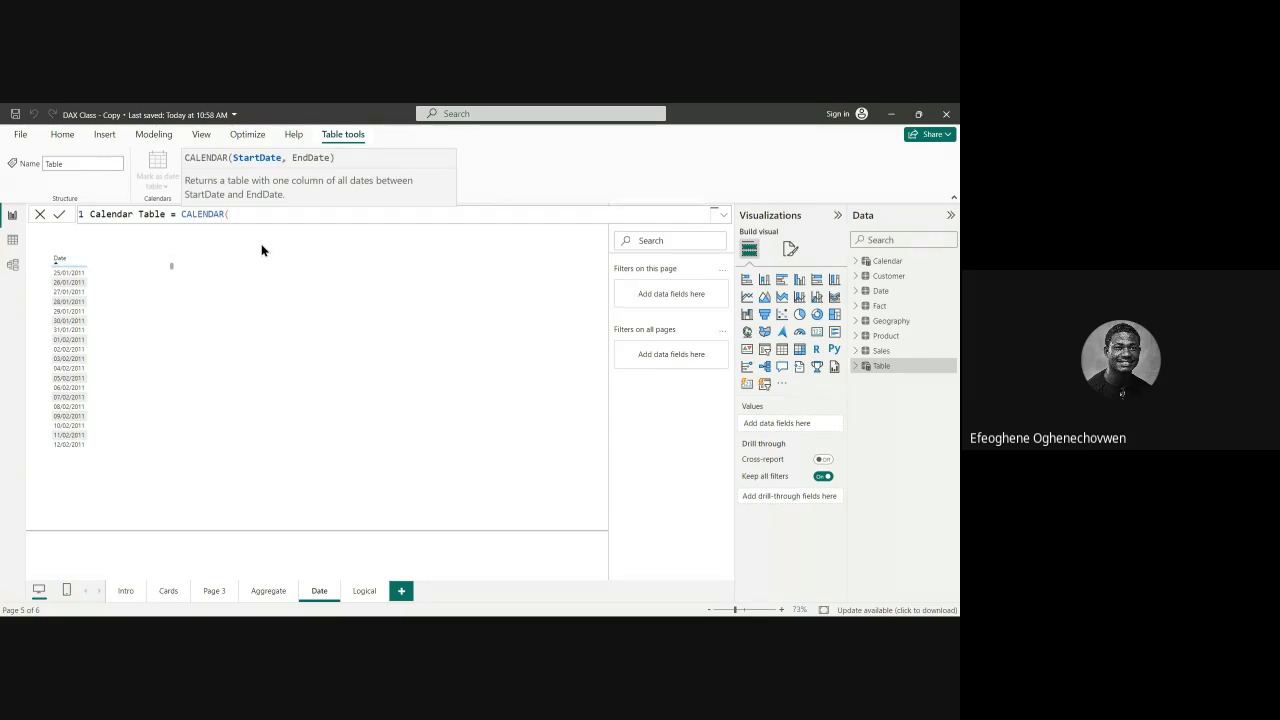
# Step: Enter DATE(2019,05,19) as the start date argument of the CALENDAR function in the Calendar Table formula
pyautogui.write('dat')
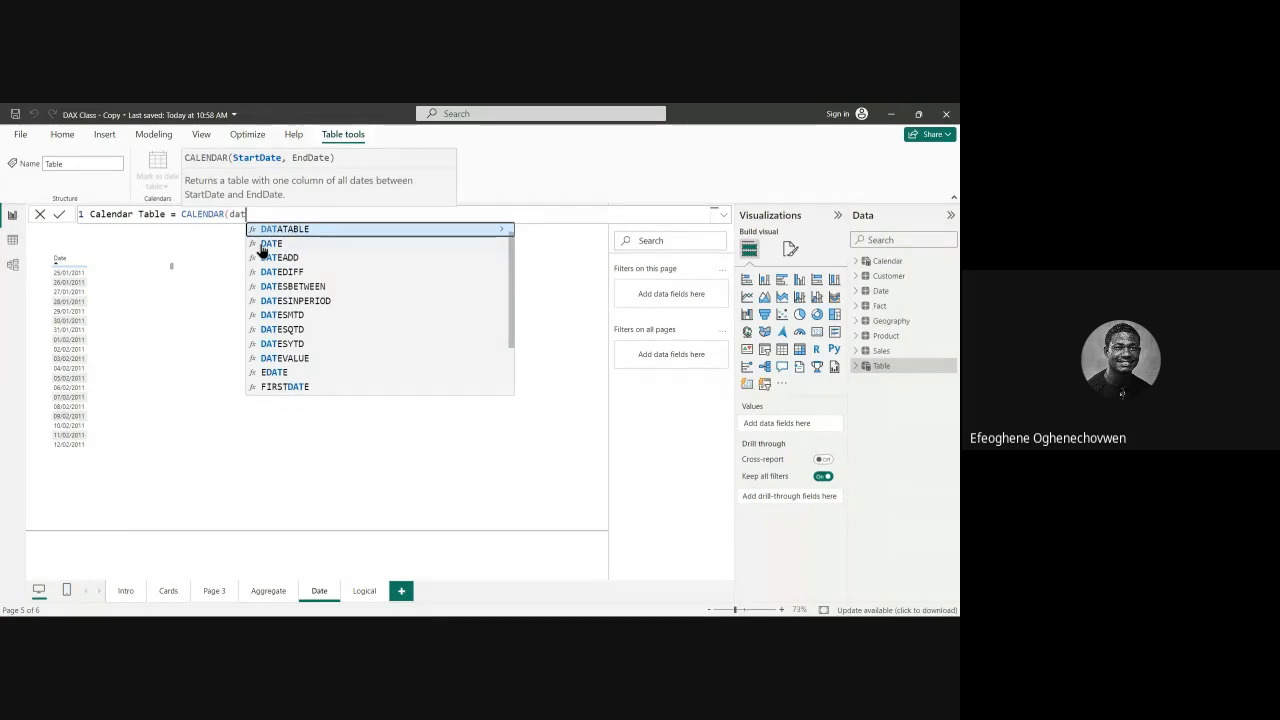
pyautogui.press('Tab')
pyautogui.press('BackSpace')
pyautogui.press('BackSpace')
pyautogui.press('BackSpace')
pyautogui.press('BackSpace')
pyautogui.press('BackSpace')
pyautogui.press('BackSpace')
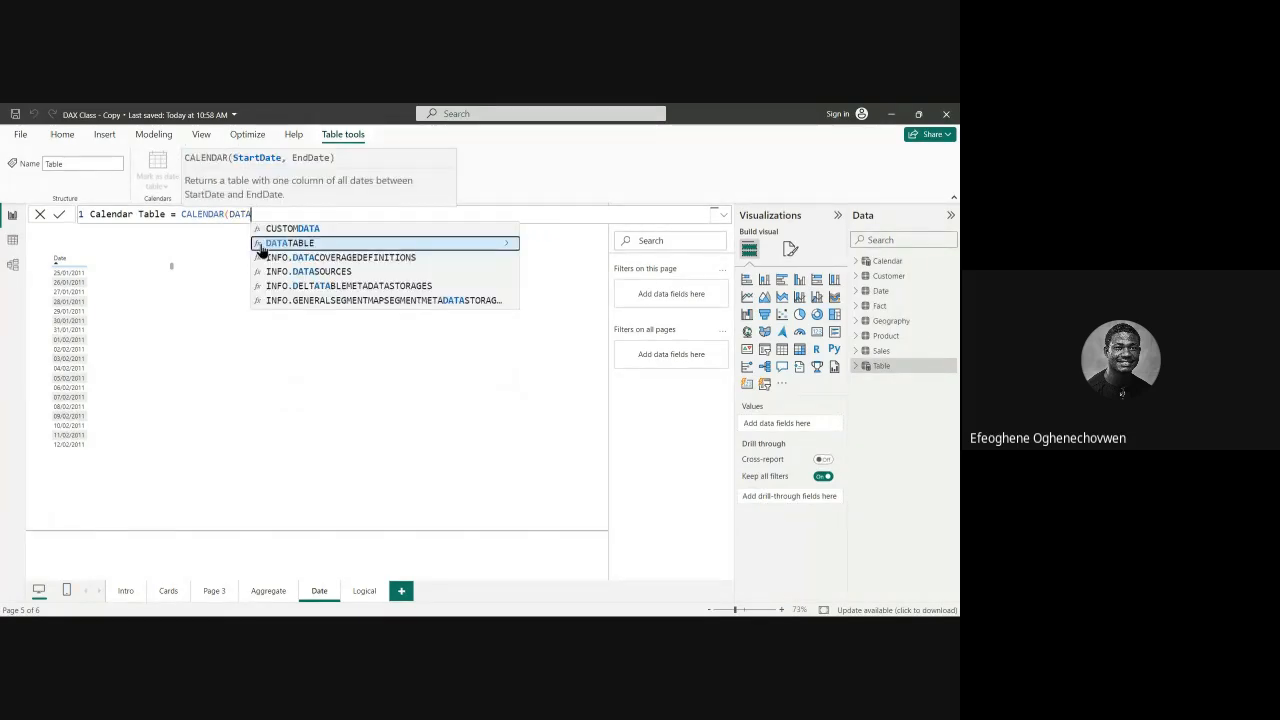
pyautogui.press('BackSpace')
pyautogui.click(265, 249)
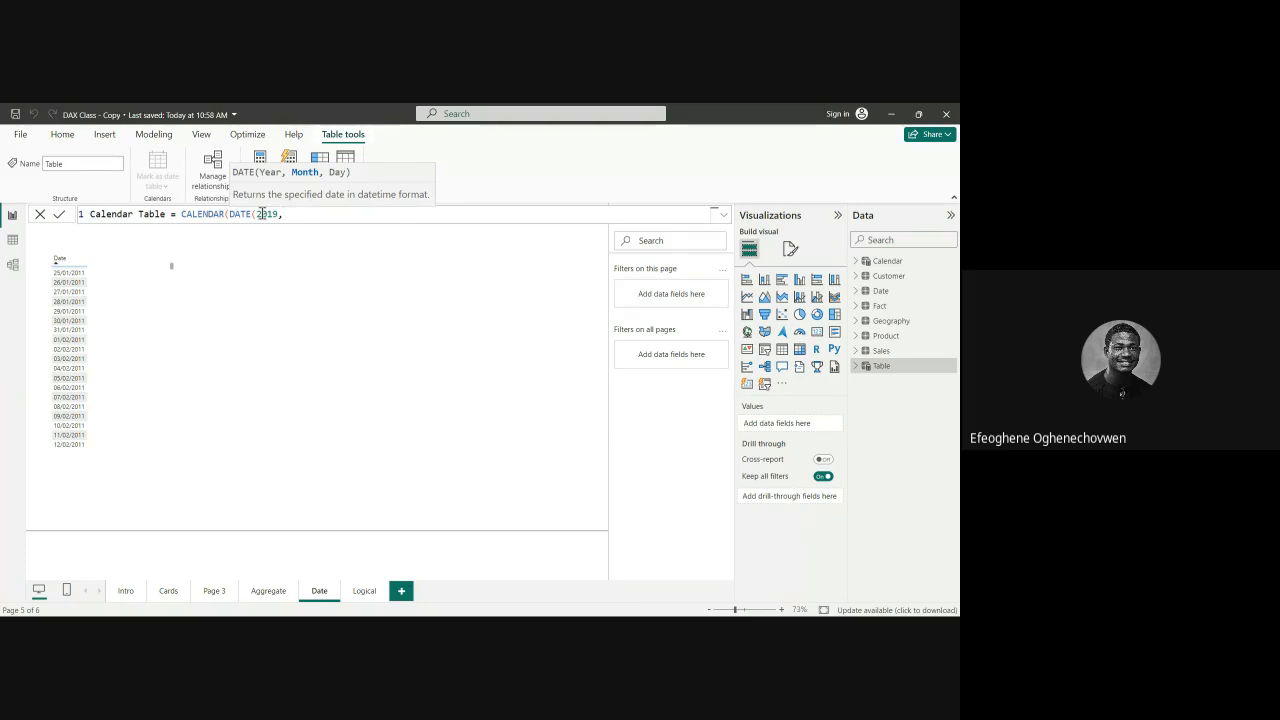
pyautogui.write('05,')
pyautogui.write(')')
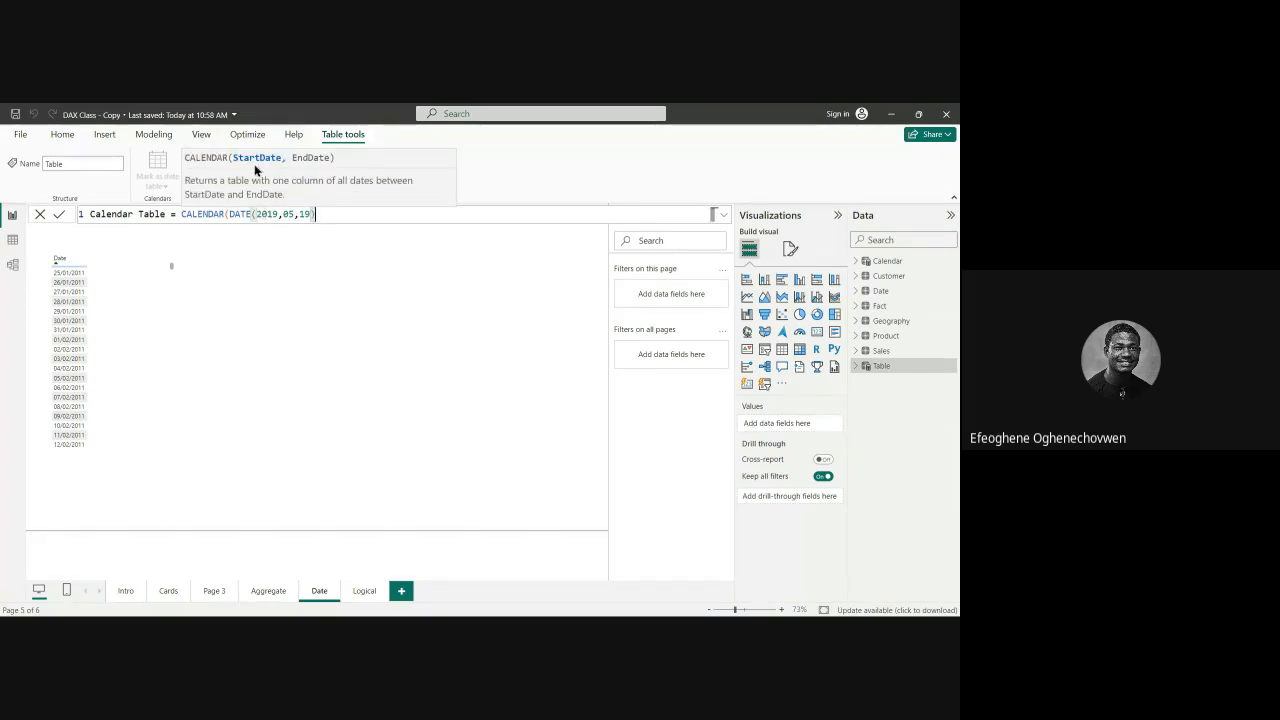
pyautogui.write(',')
pyautogui.press('BackSpace')
pyautogui.press('BackSpace')
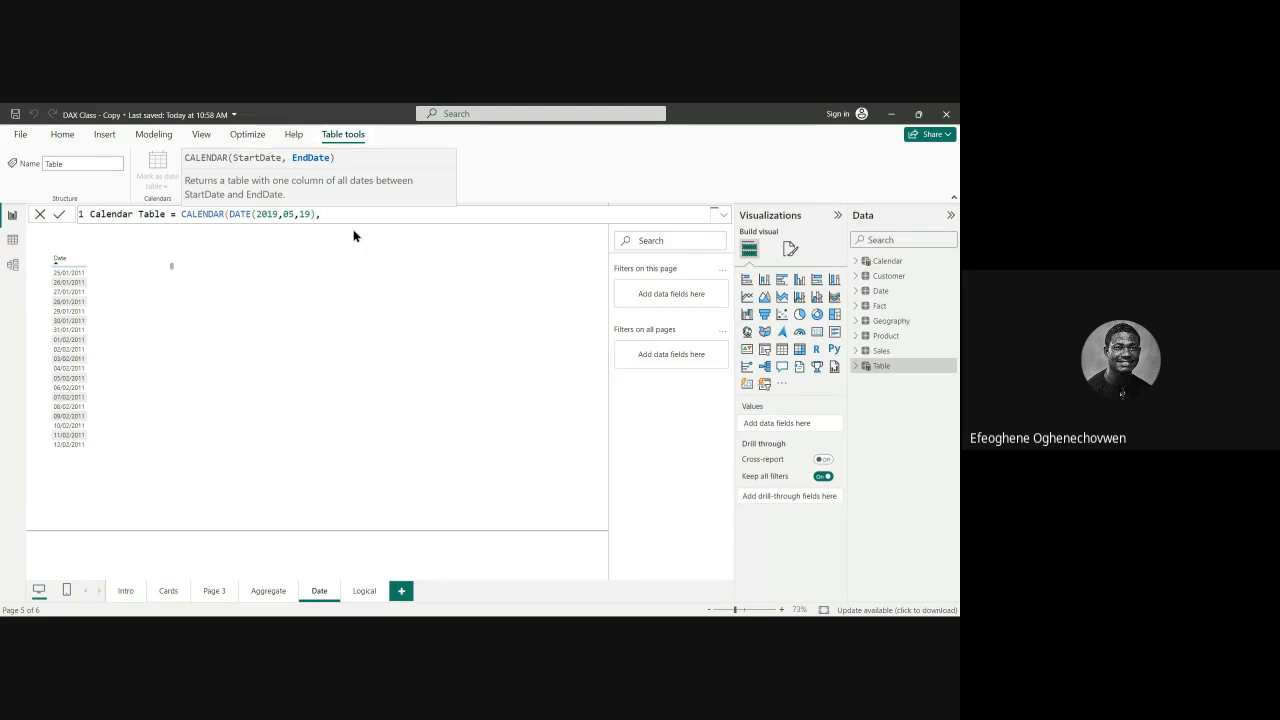
# Step: Enter DATE(2020,05,19) as the CALENDAR end date, close the formula, and commit the Calendar Table
pyautogui.write('dat')
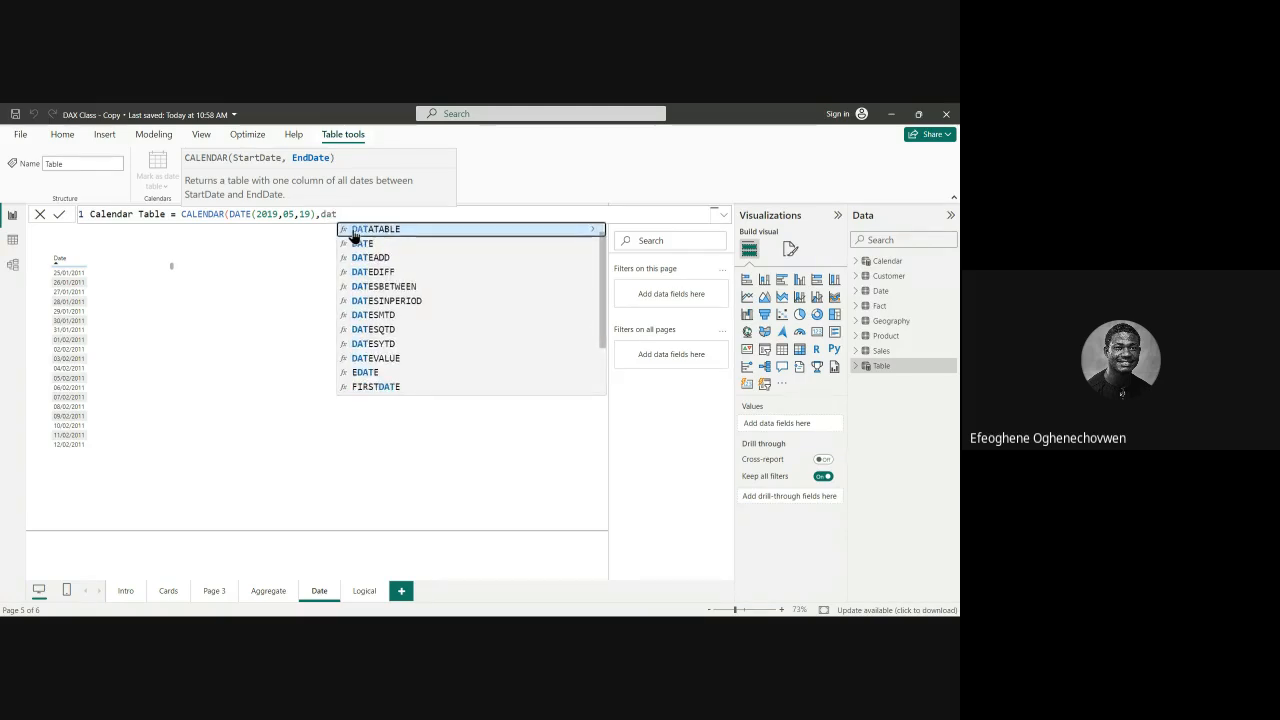
pyautogui.click(386, 243)
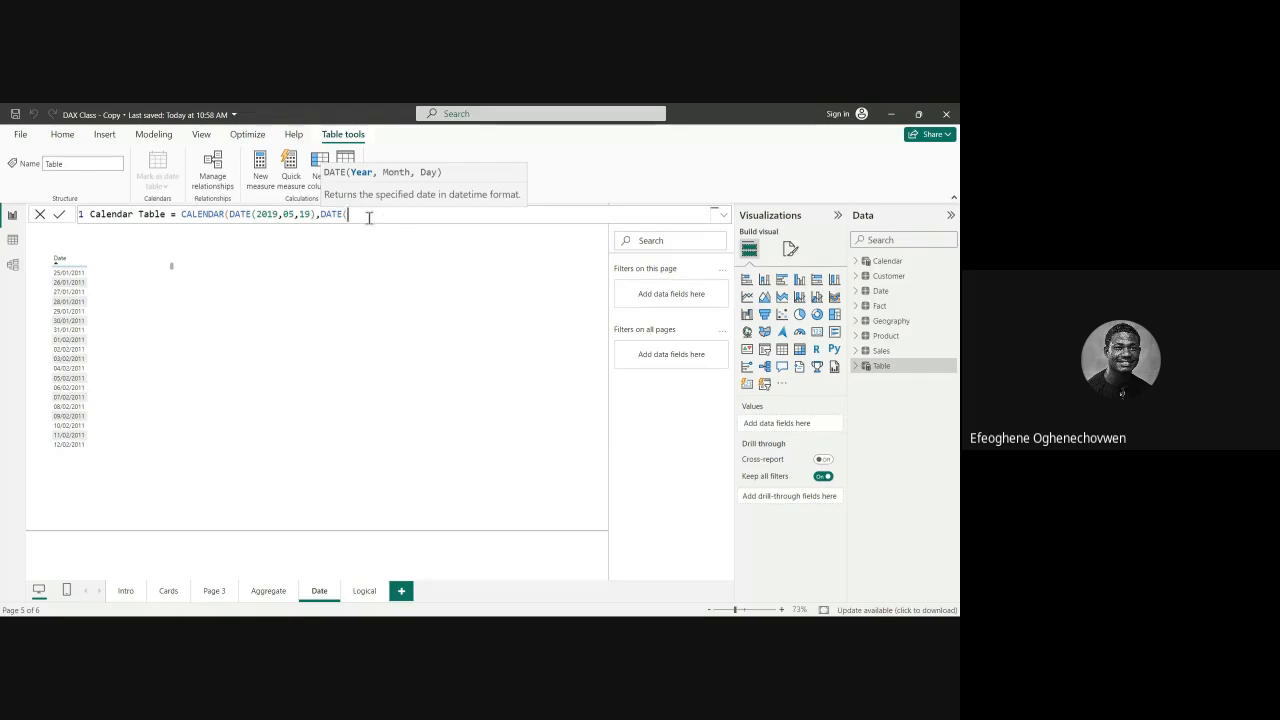
pyautogui.write('2020,05,19')
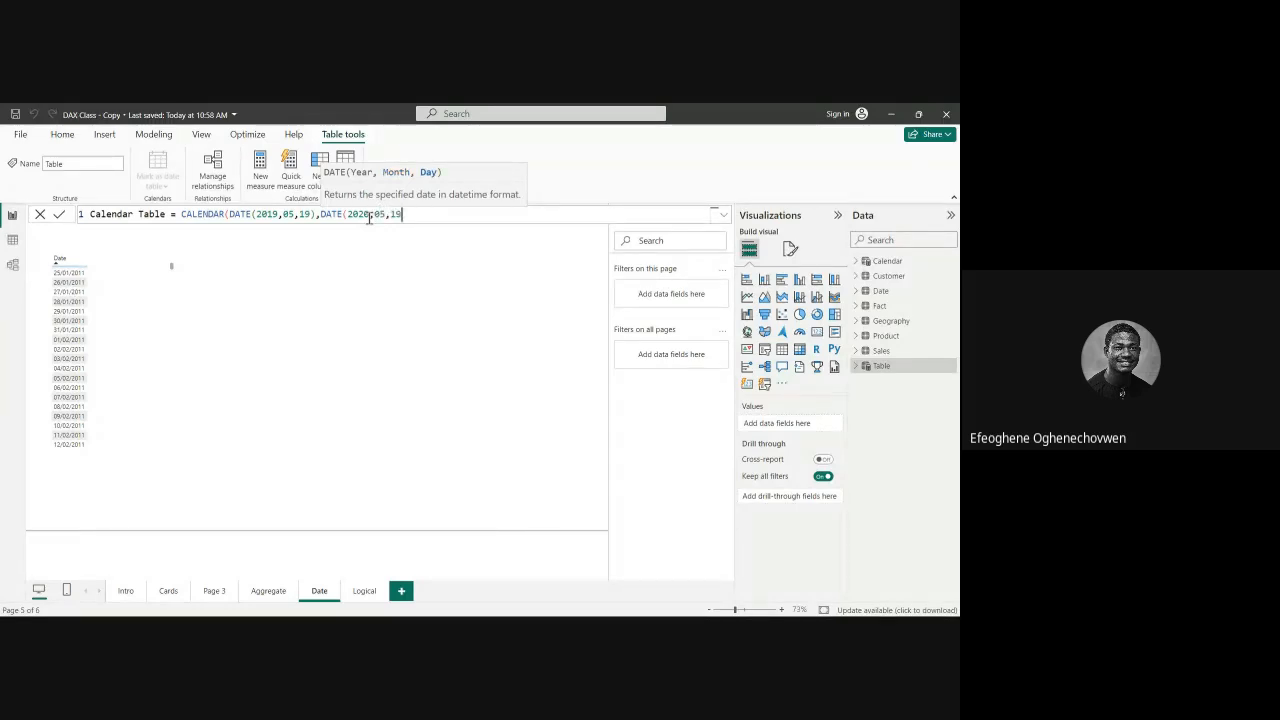
pyautogui.write(')')
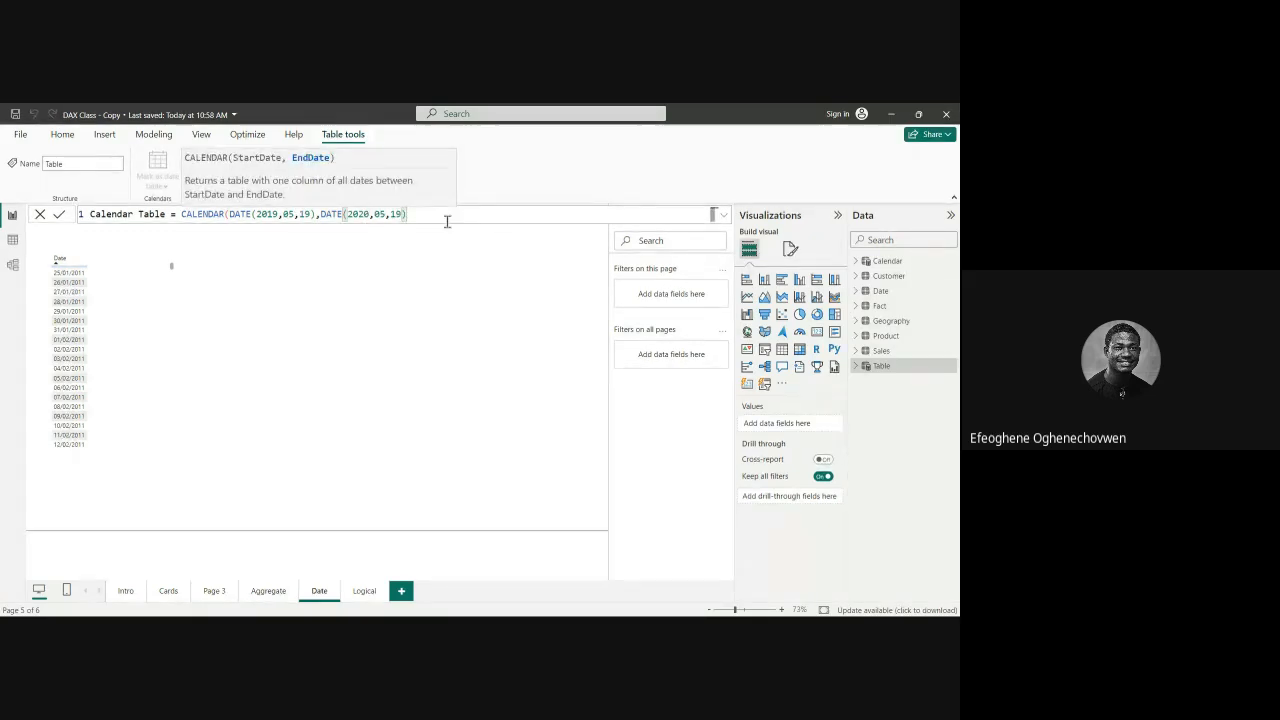
pyautogui.write(')')
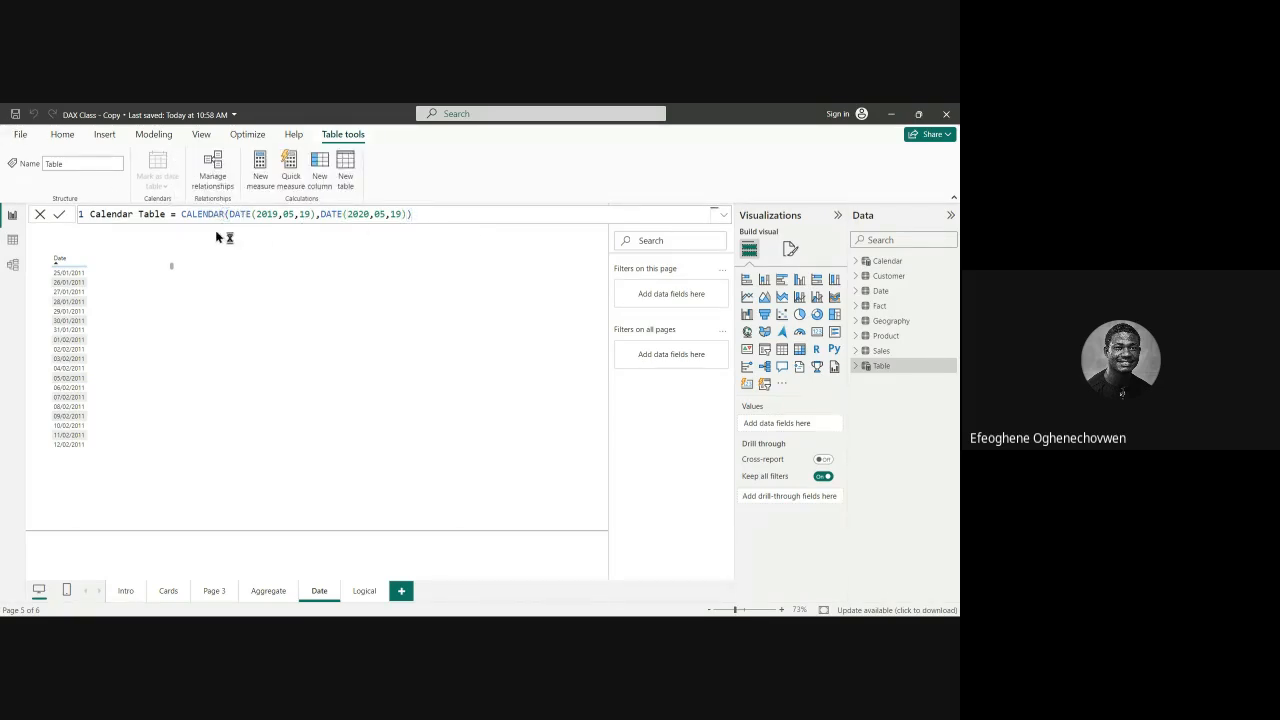
pyautogui.press('Return')
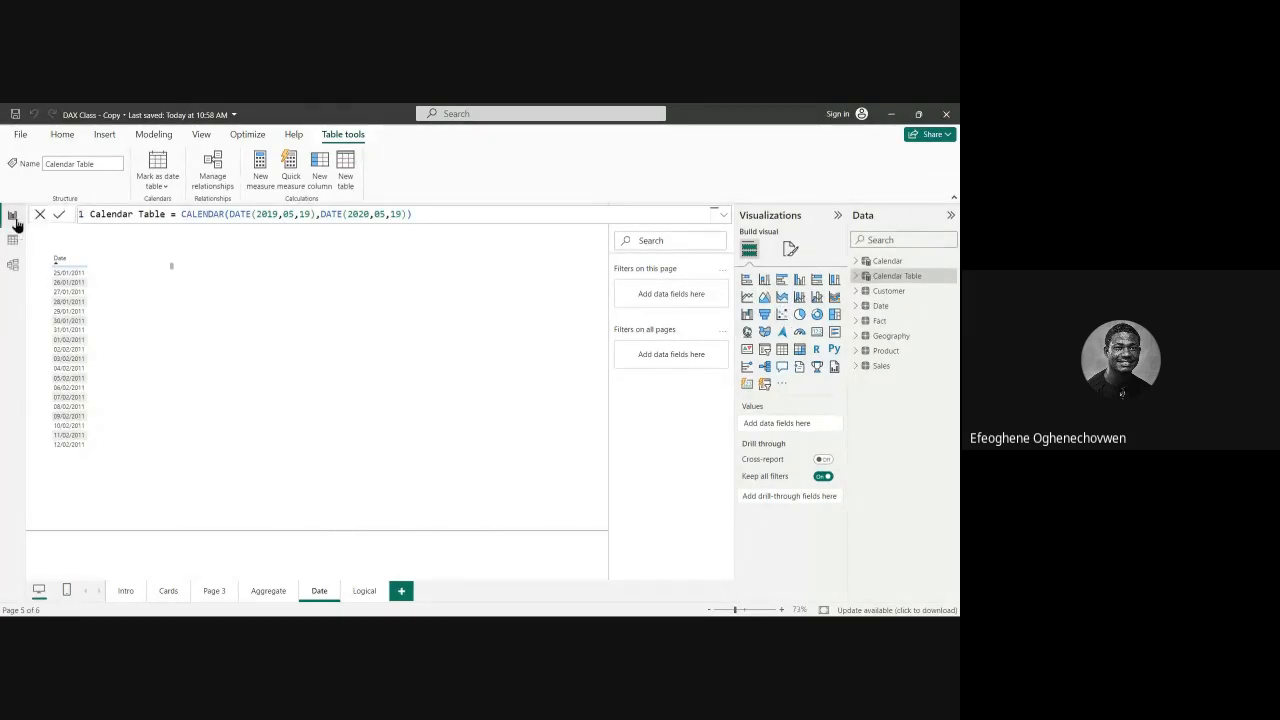
# Step: Add a tall table visual showing Calendar Table's Date field beside the existing date visual
pyautogui.click(781, 350)
pyautogui.moveTo(115, 485); pyautogui.dragTo(282, 305)
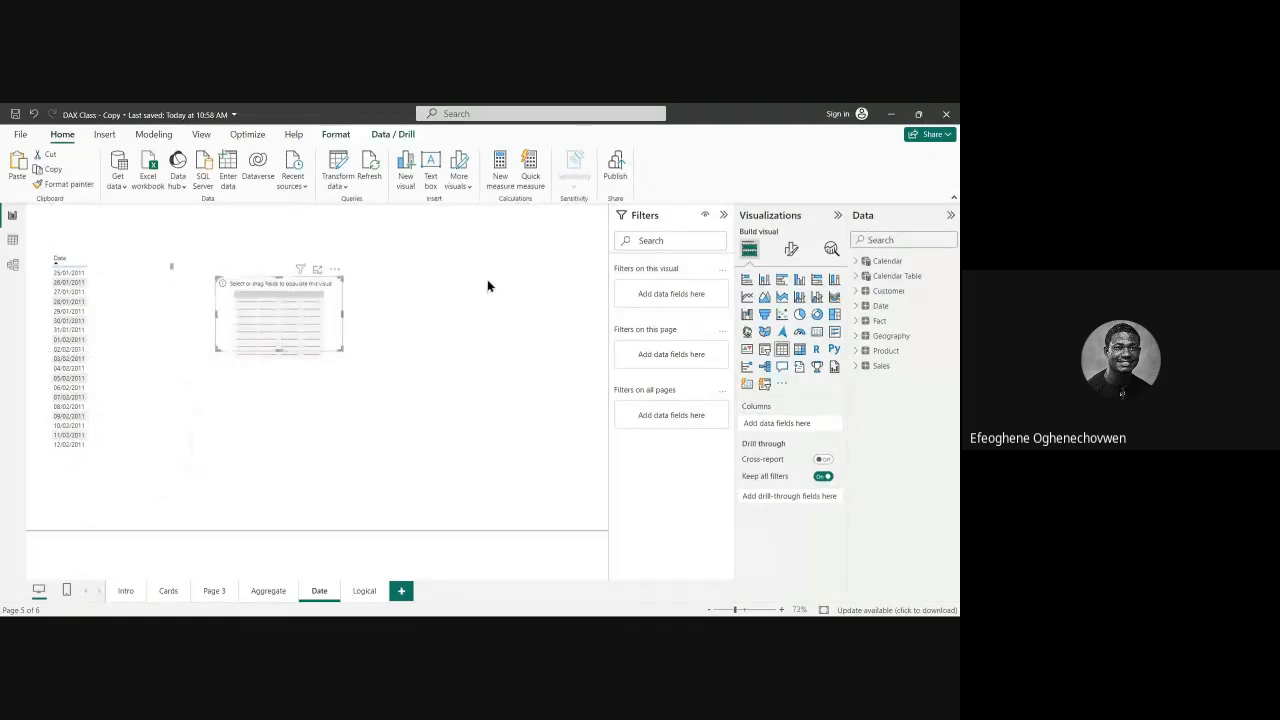
pyautogui.click(857, 277)
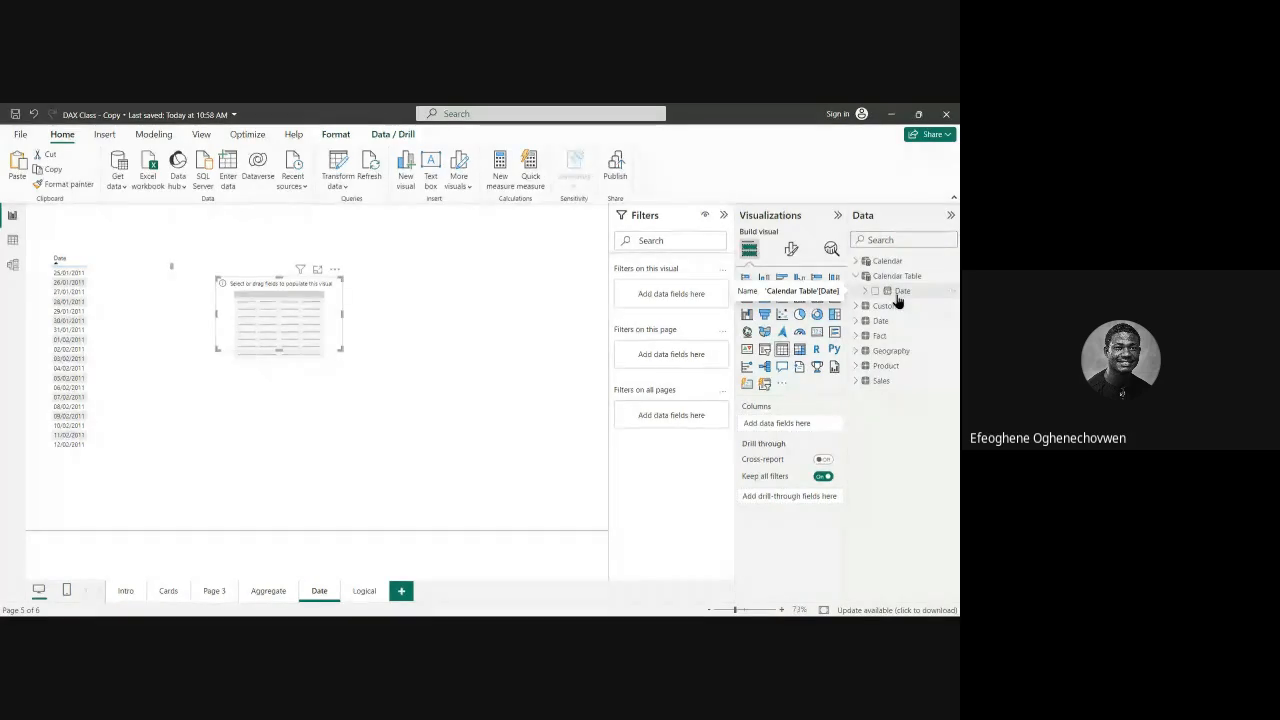
pyautogui.click(896, 292)
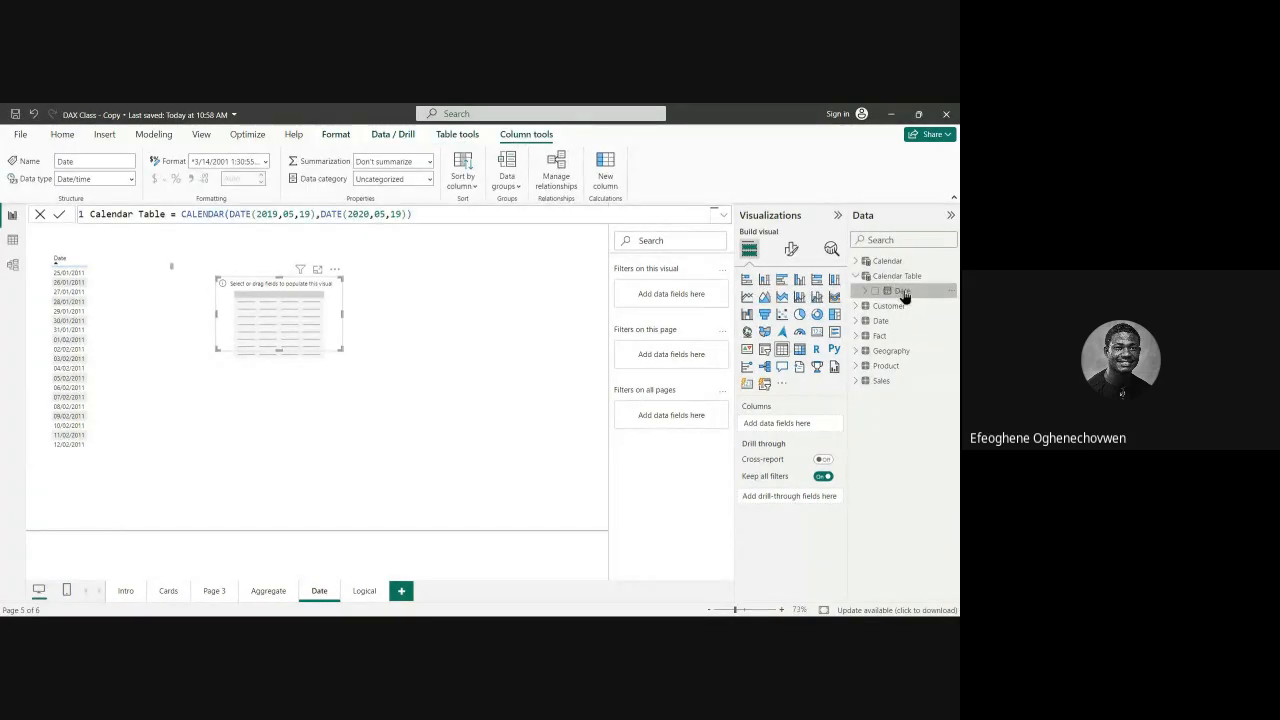
pyautogui.moveTo(286, 323); pyautogui.dragTo(266, 456)
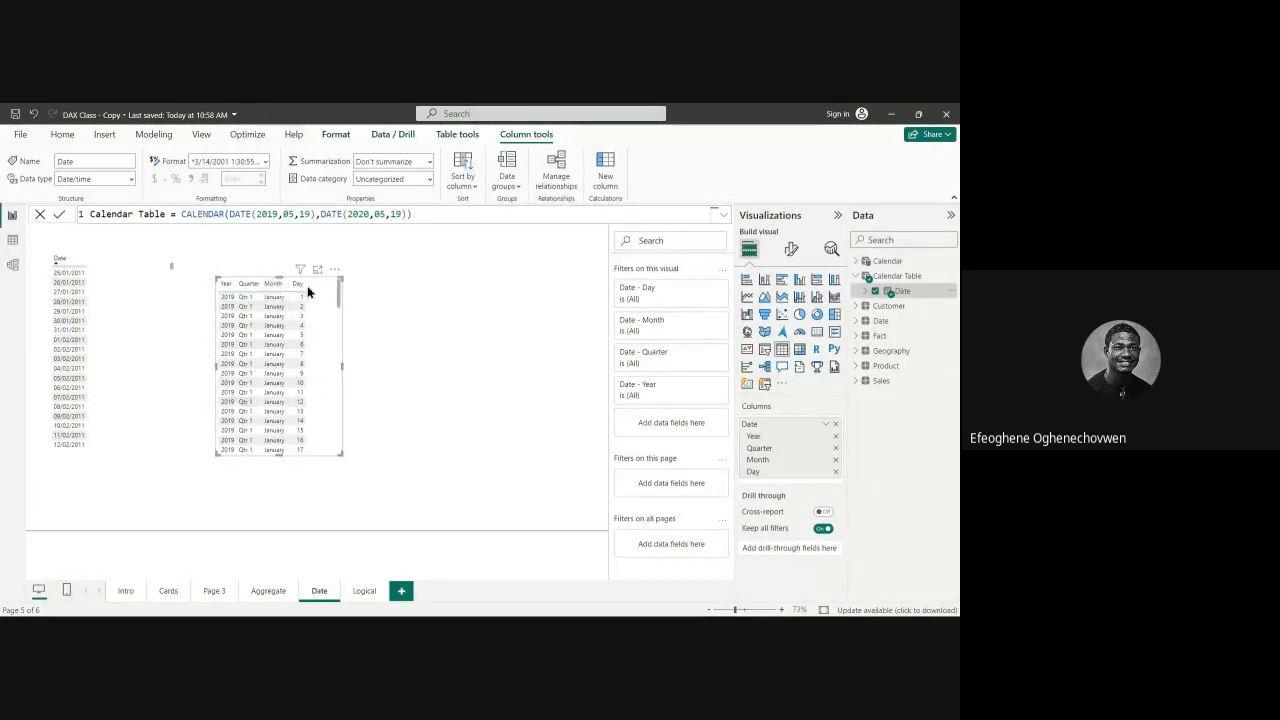
# Step: Switch the new visual's Date field from Date Hierarchy to Date and format the column as 14/03/2001 (dd/mm/yyyy)
pyautogui.click(826, 424)
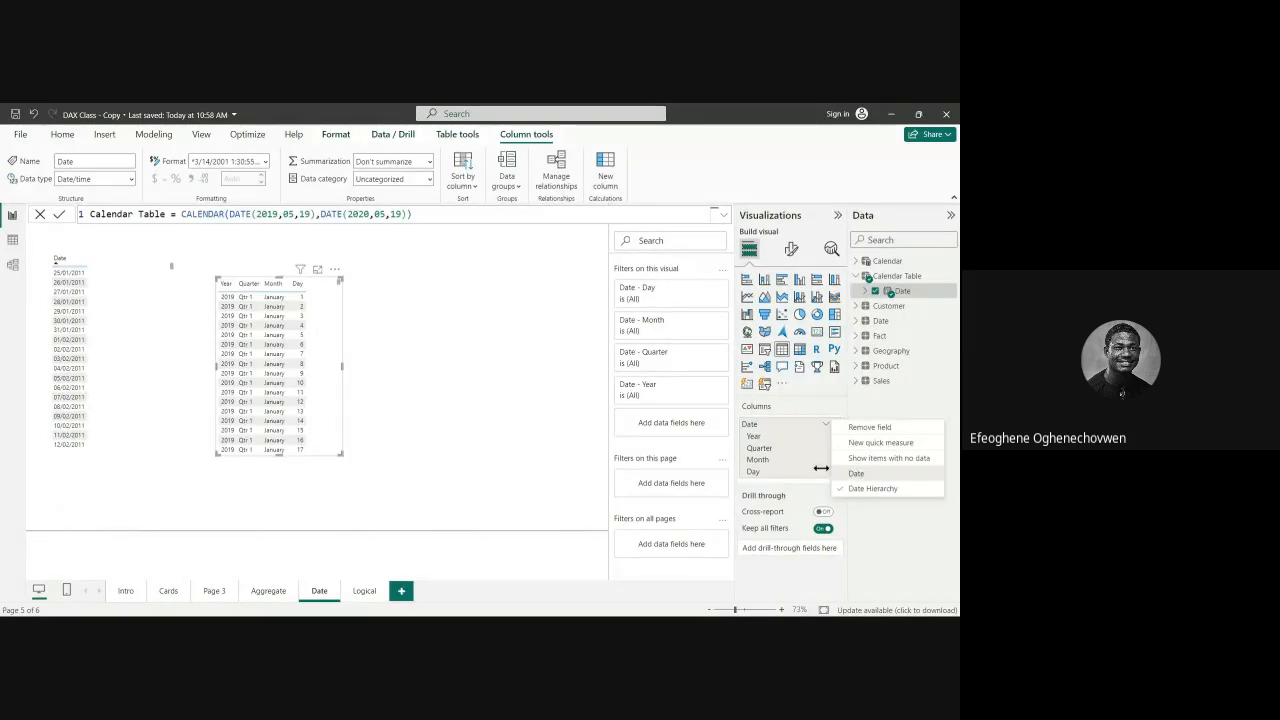
pyautogui.click(856, 475)
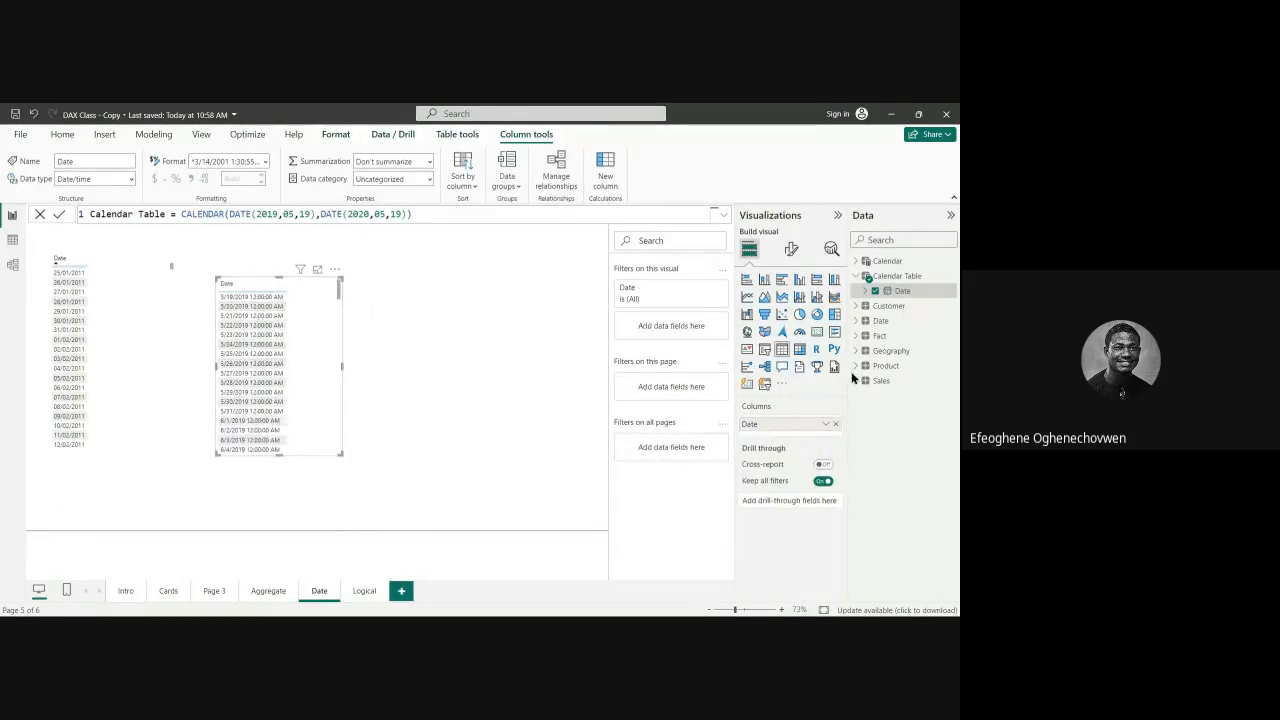
pyautogui.click(265, 161)
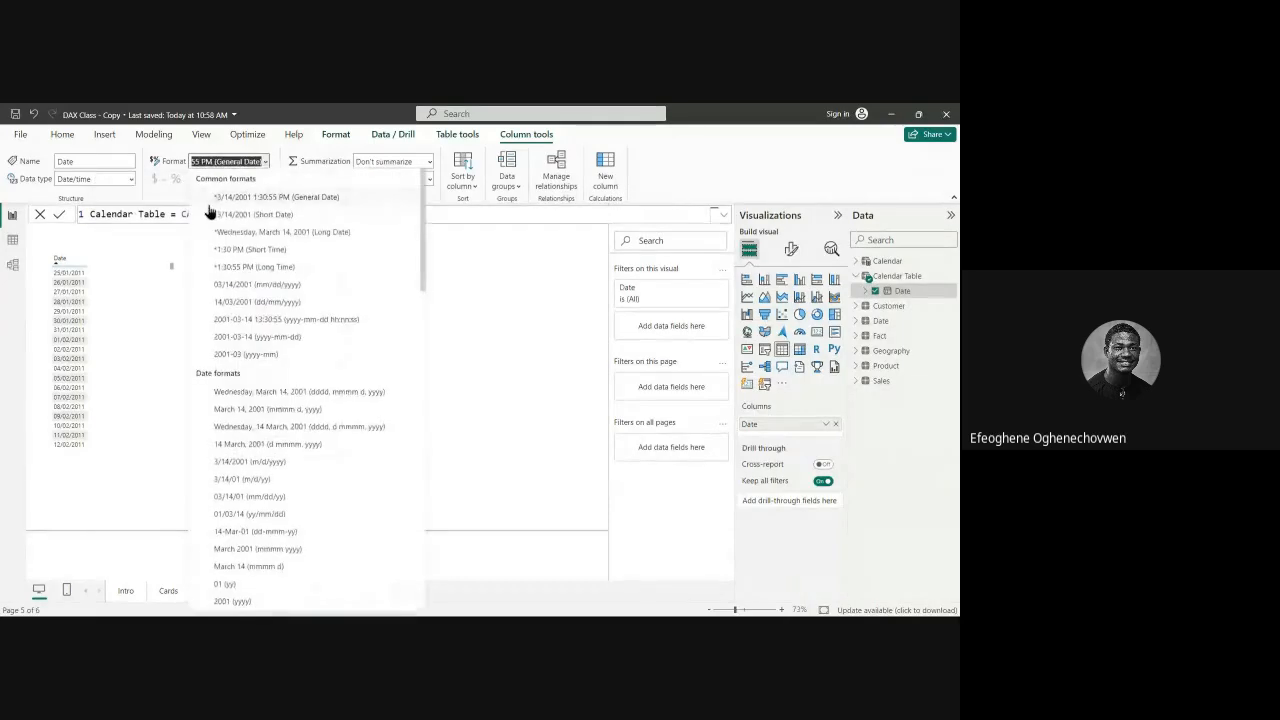
pyautogui.click(257, 301)
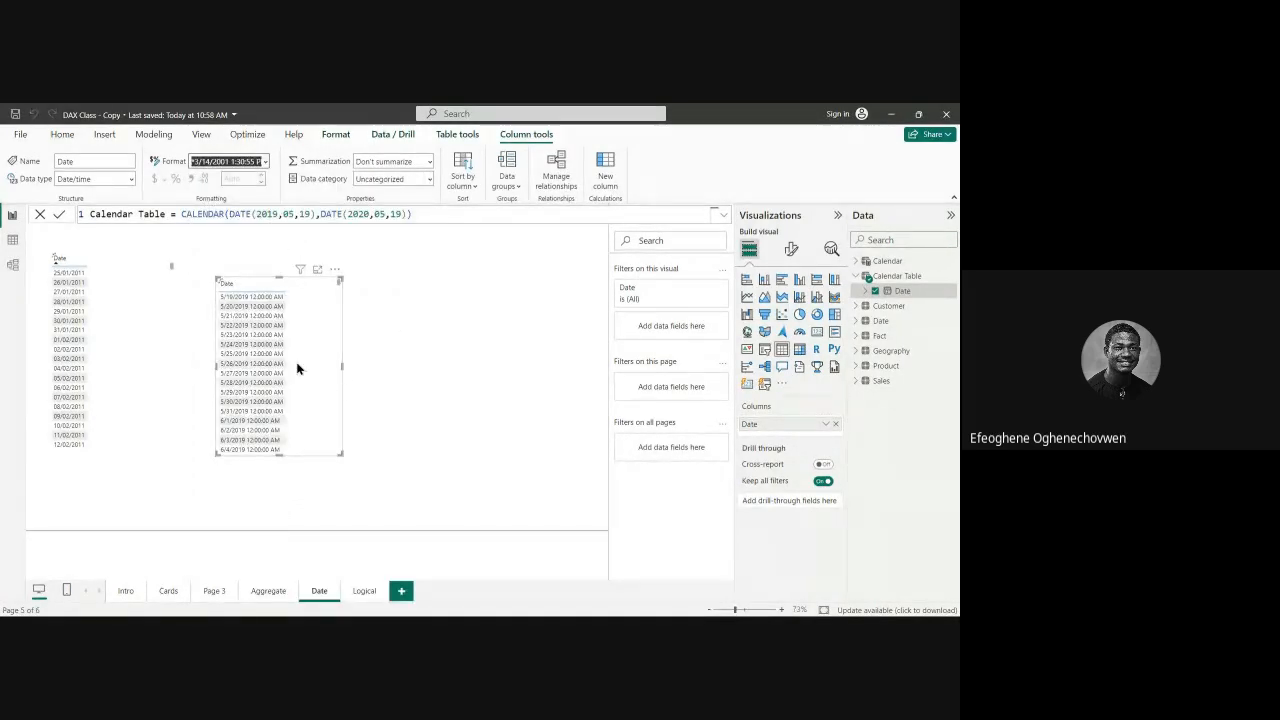
# Step: Move the new date visual level with the existing one and extend its height slightly
pyautogui.moveTo(298, 379)
pyautogui.mouseDown()
pyautogui.moveTo(290, 340)
pyautogui.moveTo(286, 362)
pyautogui.mouseUp()
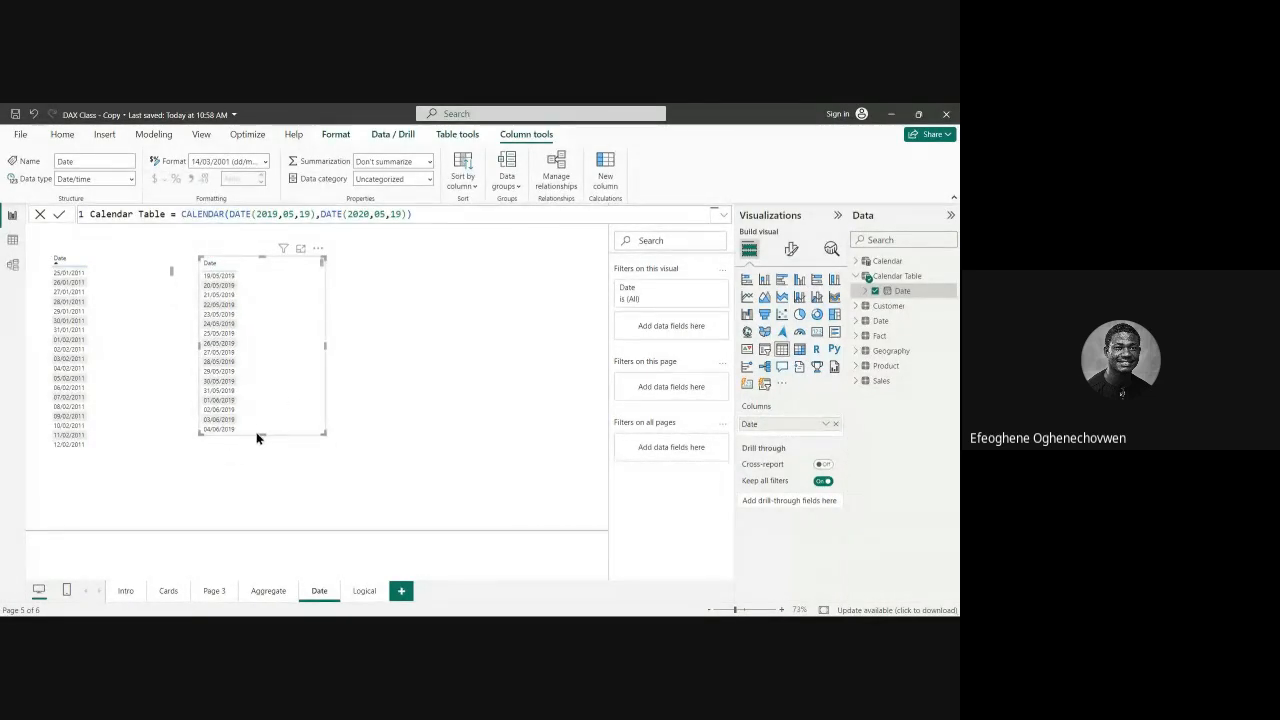
pyautogui.moveTo(262, 432); pyautogui.dragTo(263, 446)
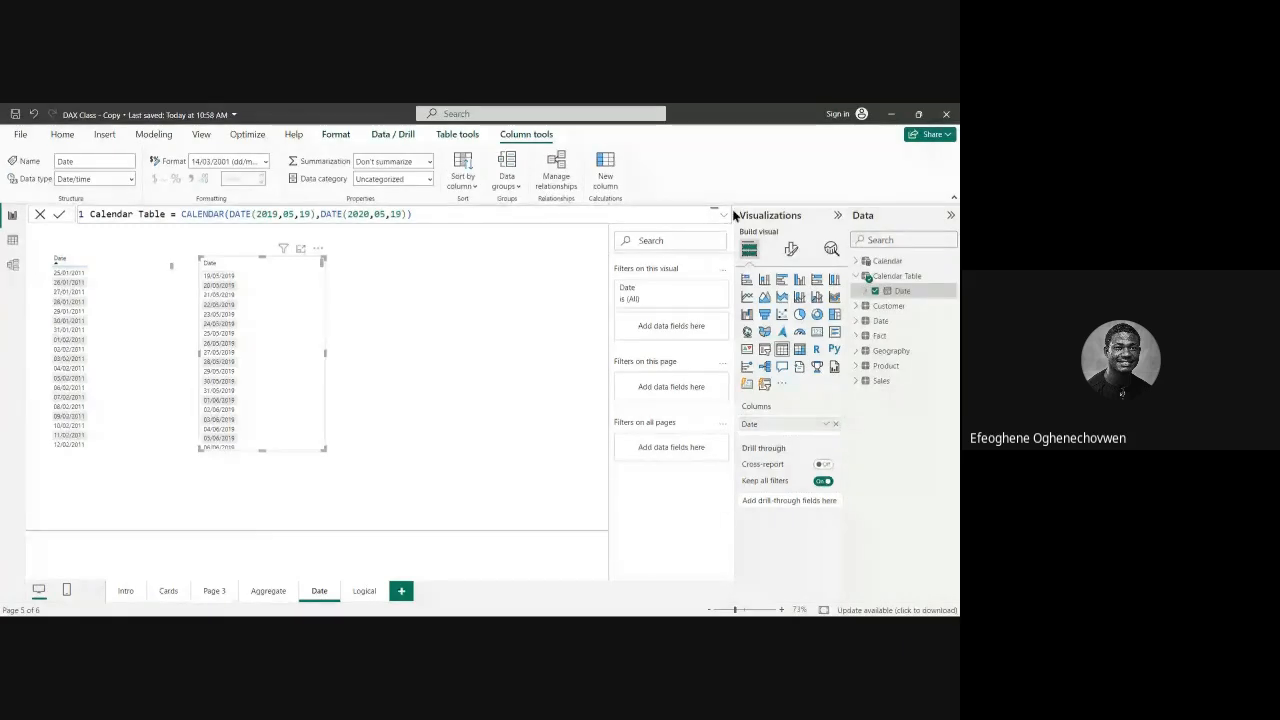
# Step: Make room around the Calendar Table formula and enlarge its text for easier reading
pyautogui.click(836, 216)
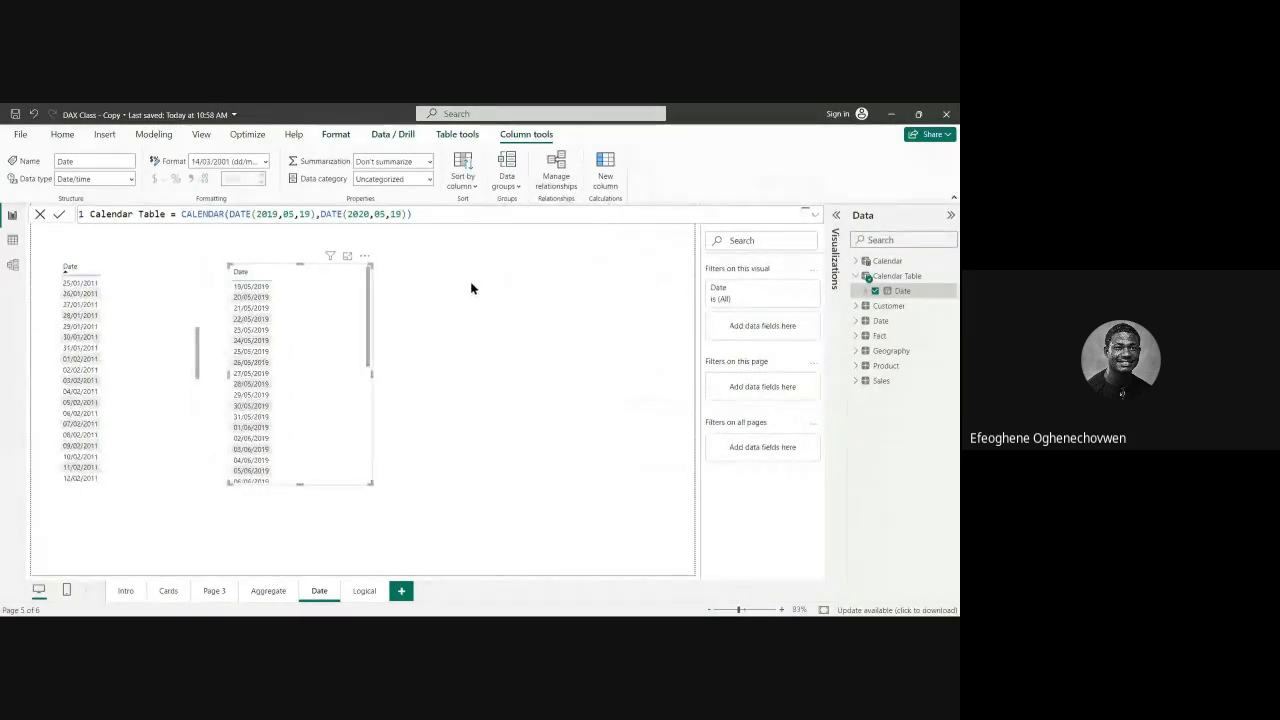
pyautogui.click(409, 214)
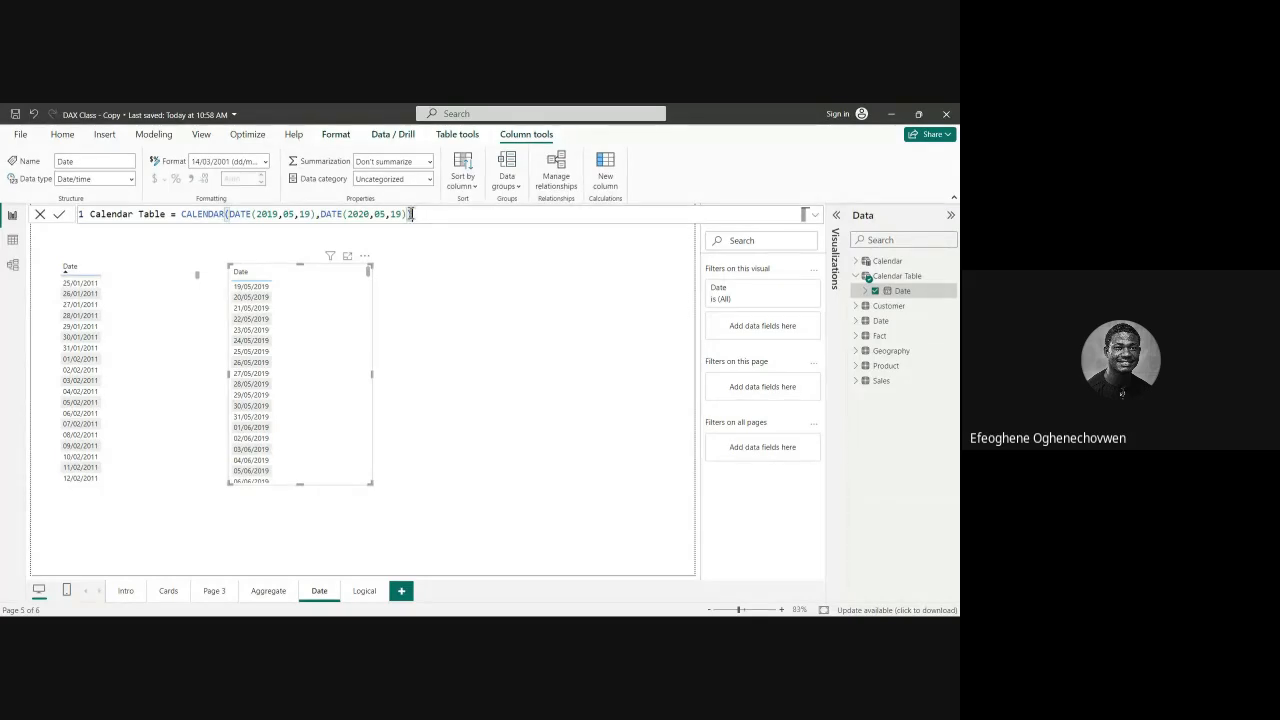
pyautogui.write('++')
pyautogui.press('BackSpace')
pyautogui.press('BackSpace')
pyautogui.scroll(4, 410, 213)
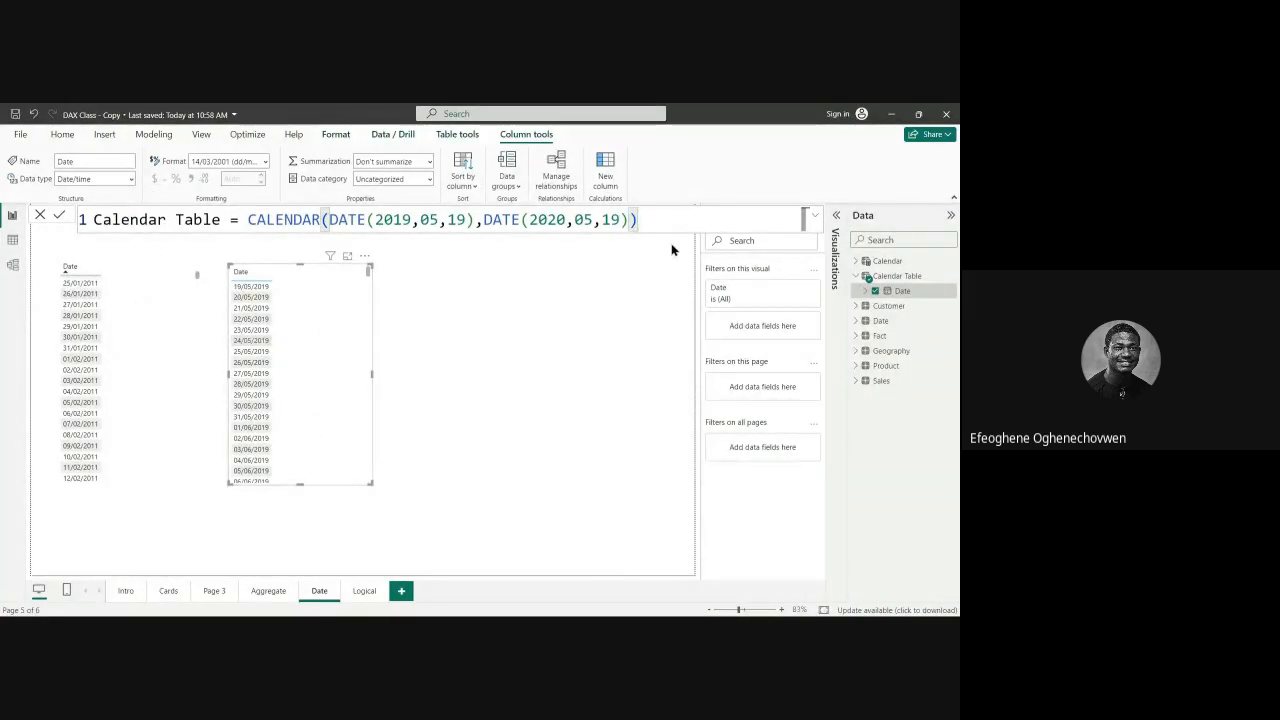
pyautogui.scroll(3, 671, 243)
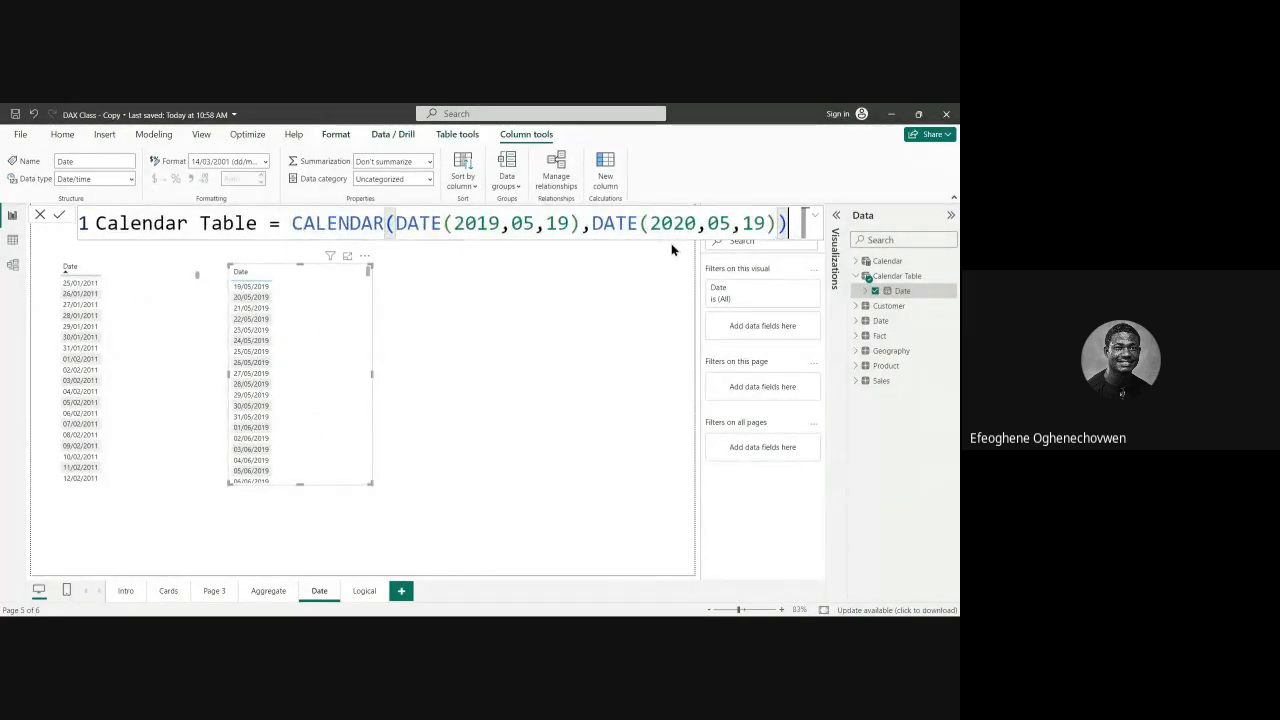
pyautogui.scroll(-3, 671, 243)
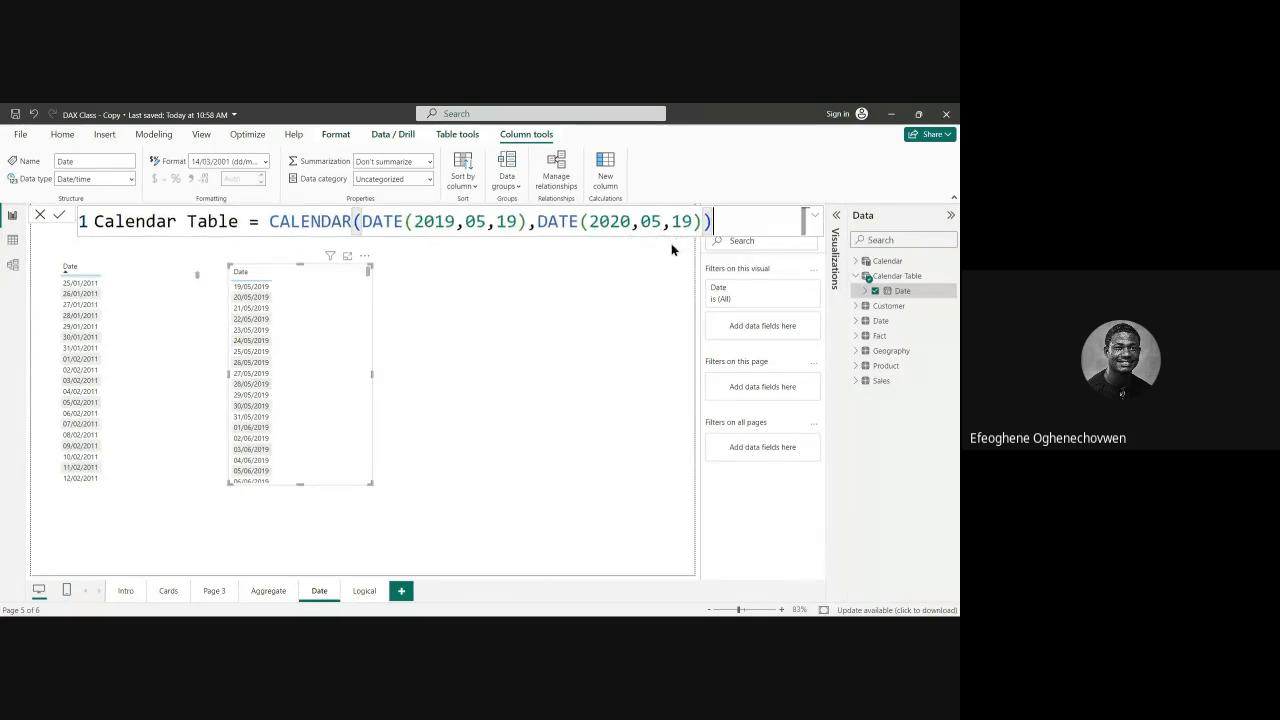
pyautogui.click(815, 221)
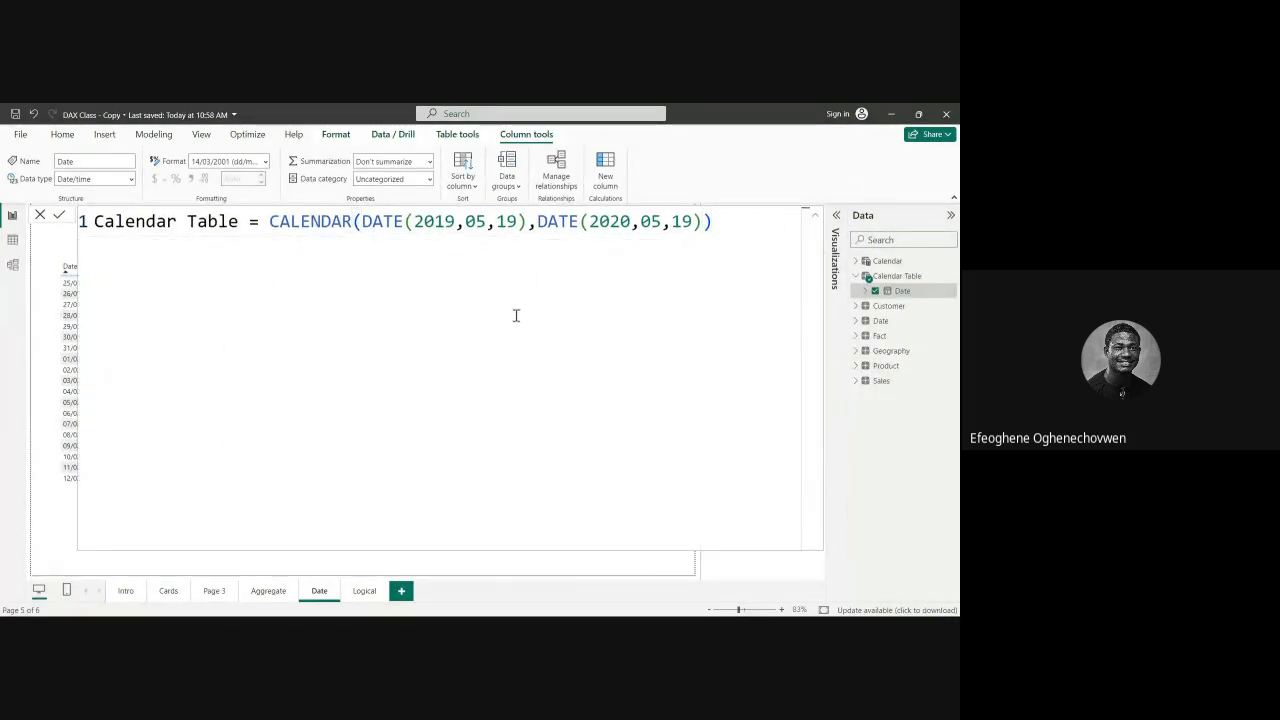
pyautogui.click(815, 221)
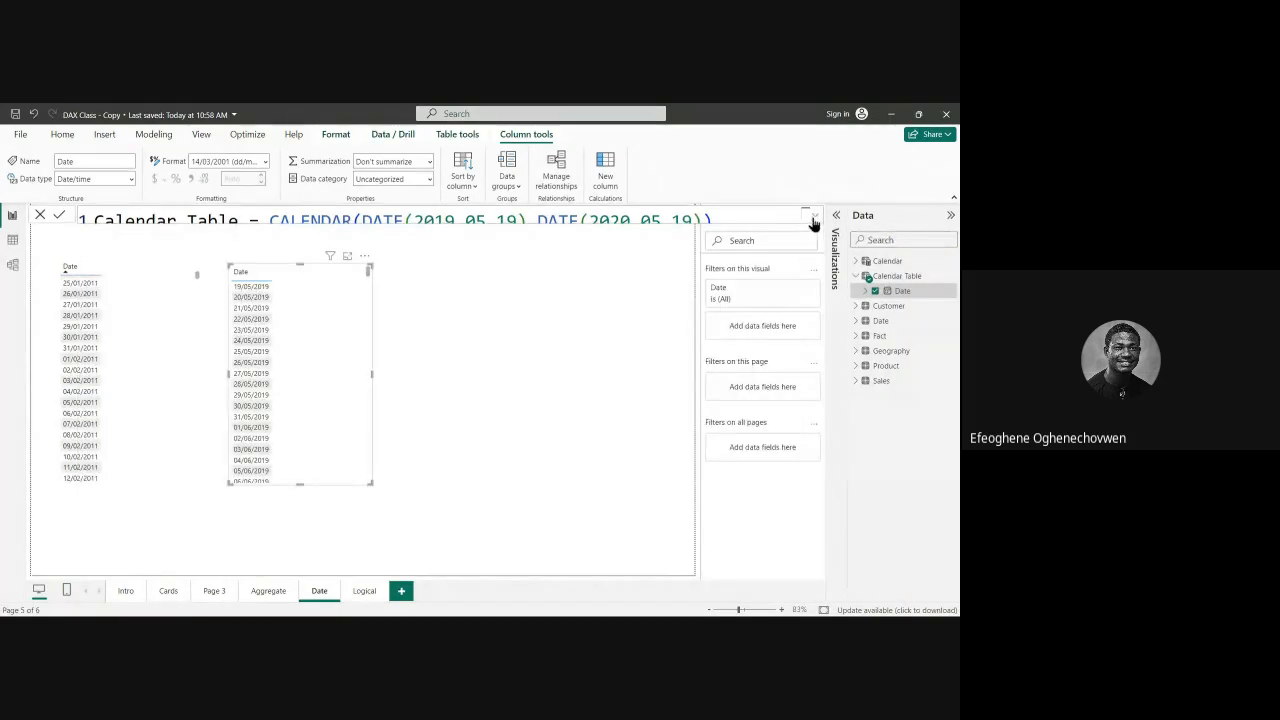
pyautogui.click(730, 216)
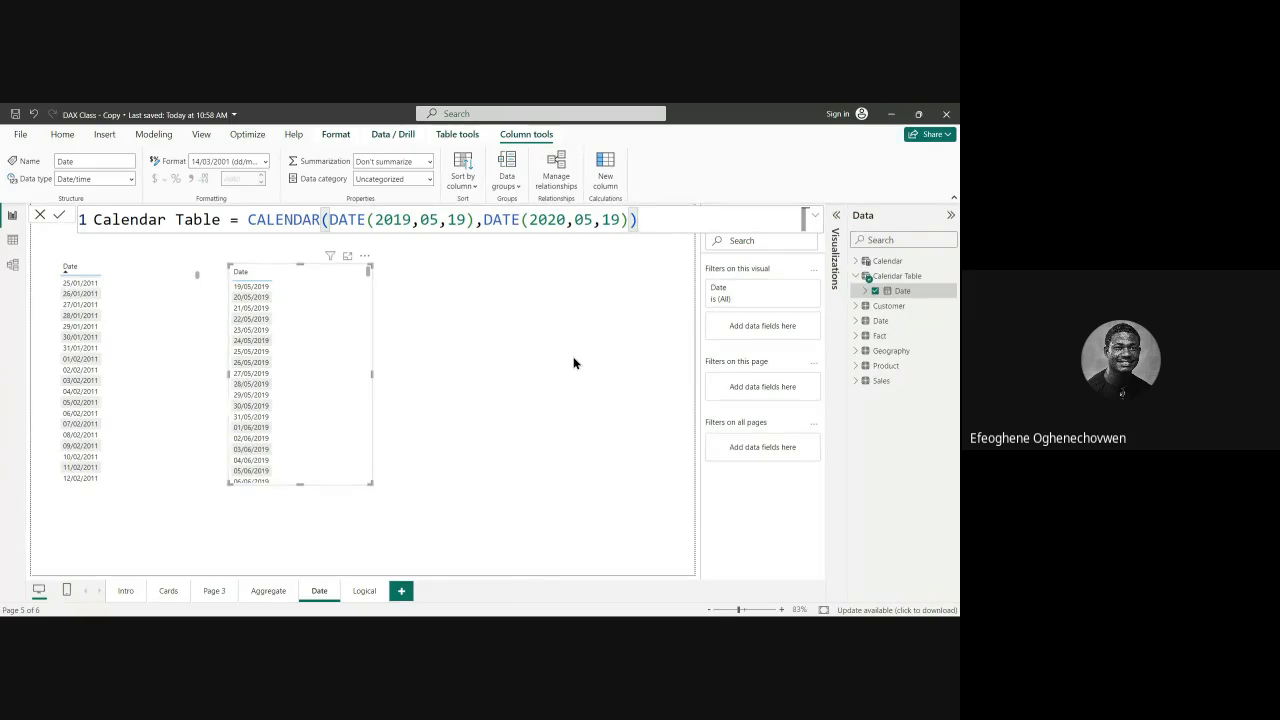
# Step: Collapse the Date and Sales field lists in the data table view and examine the Sales table's rows and columns
pyautogui.click(11, 244)
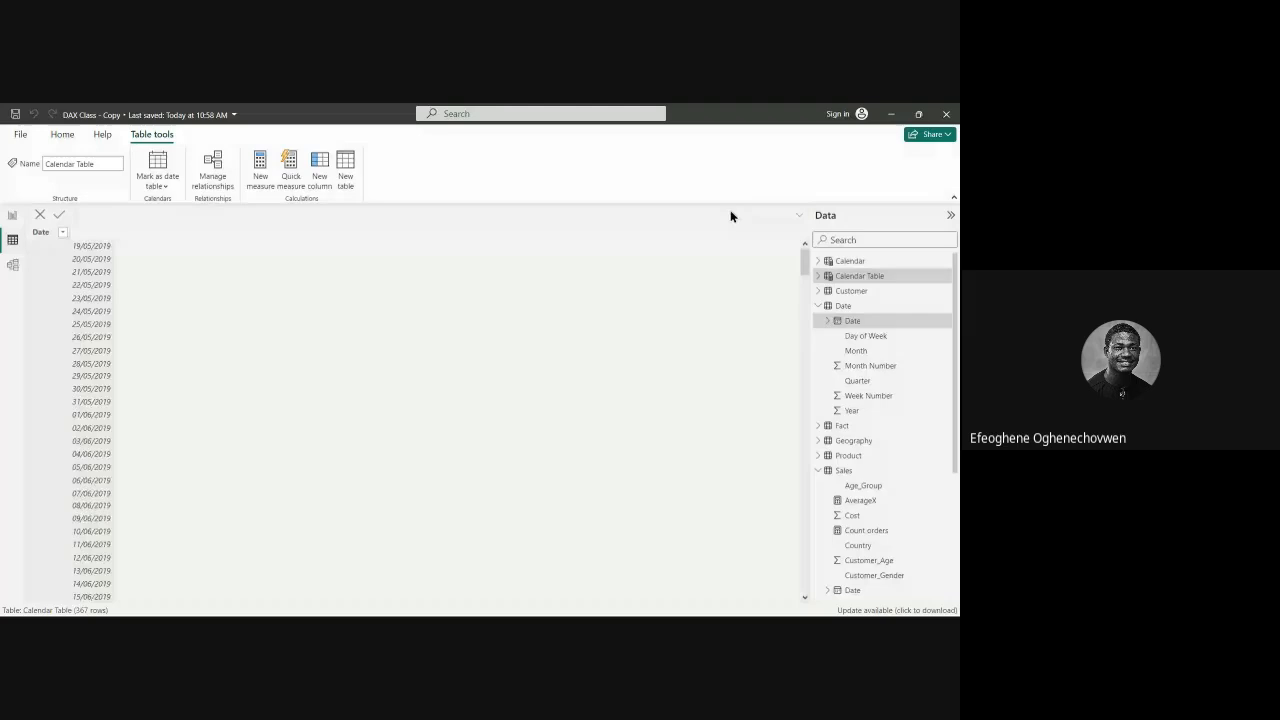
pyautogui.click(818, 306)
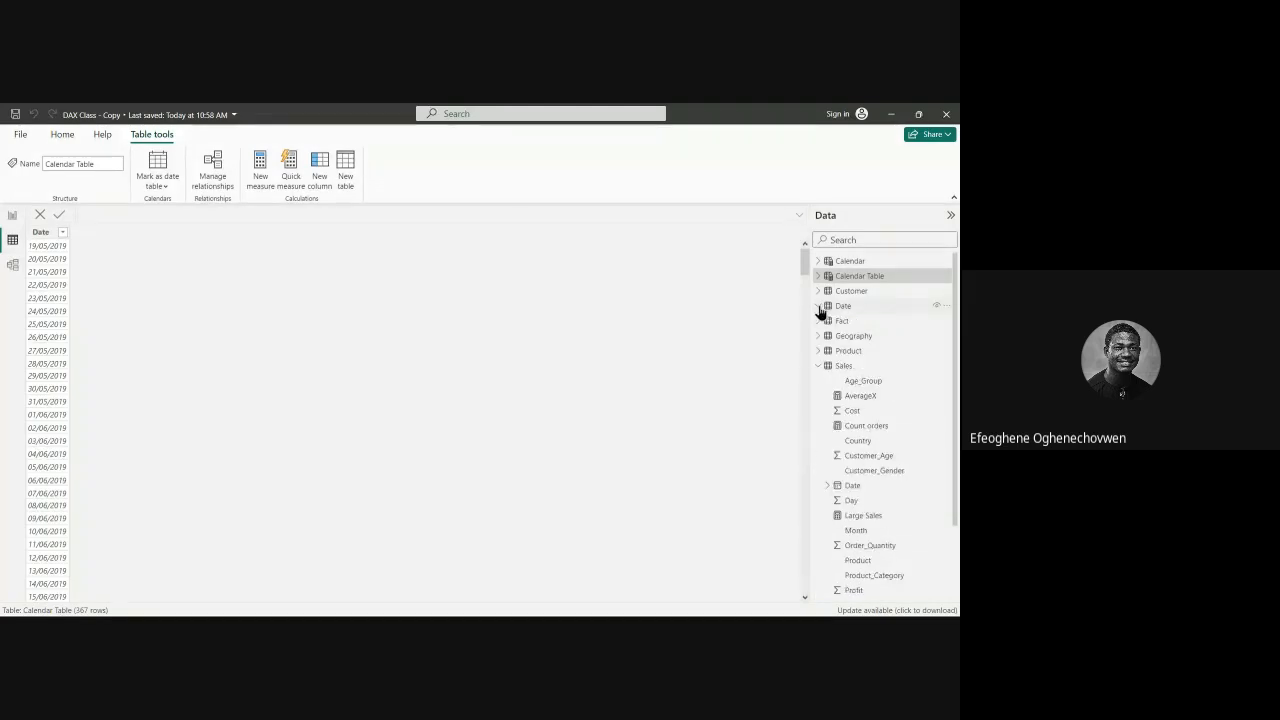
pyautogui.click(818, 366)
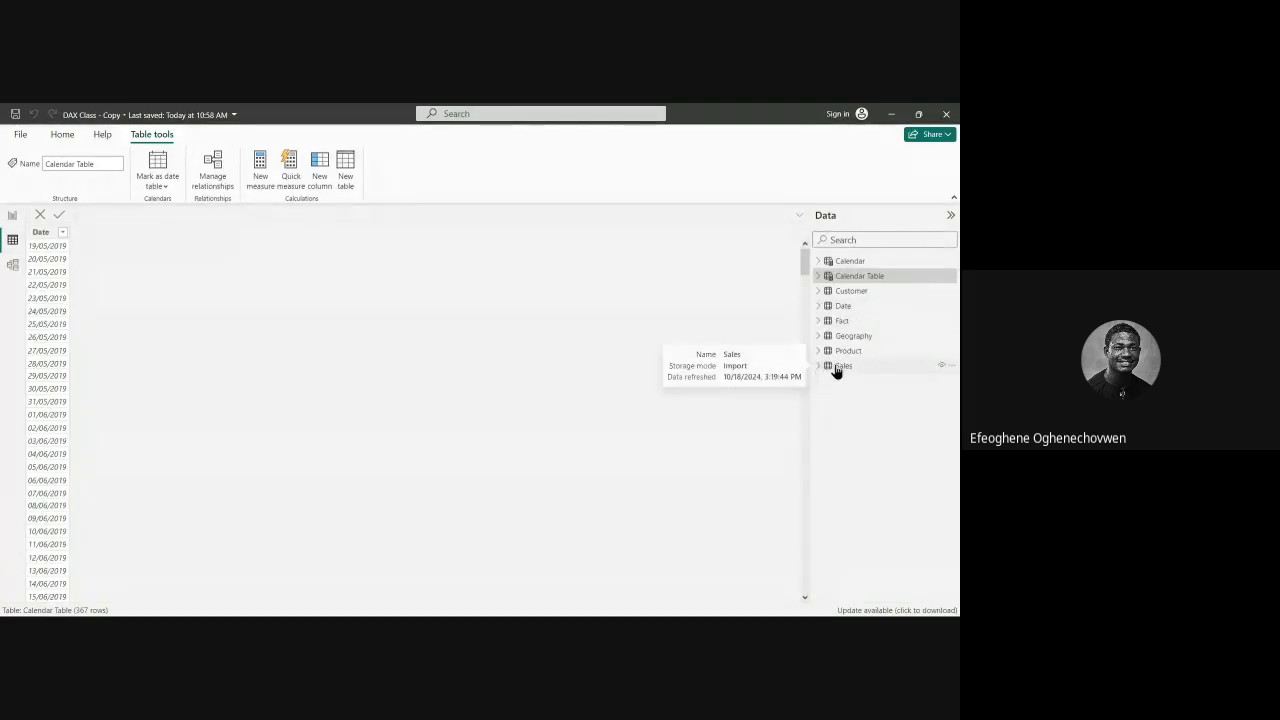
pyautogui.click(836, 367)
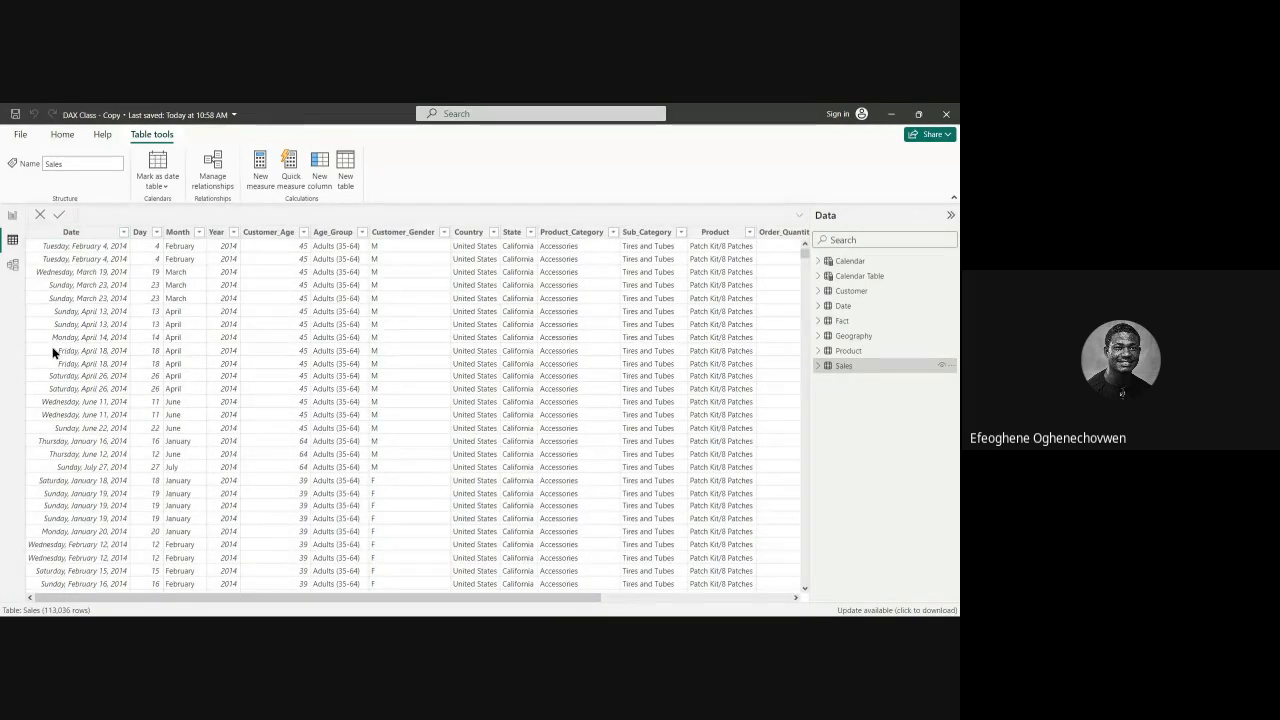
pyautogui.moveTo(131, 600); pyautogui.dragTo(73, 610)
pyautogui.scroll(-3, 80, 320)
pyautogui.scroll(3, 83, 318)
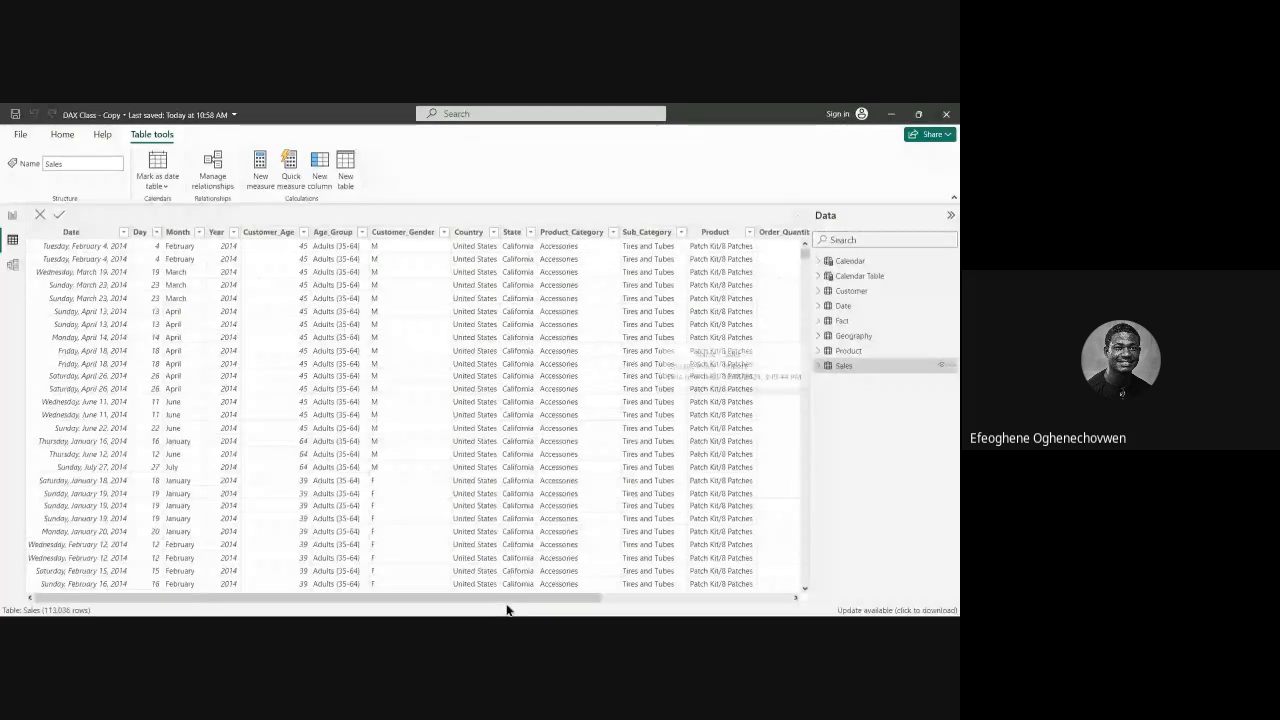
pyautogui.hscroll(1, 461, 505)
pyautogui.scroll(-1, 460, 509)
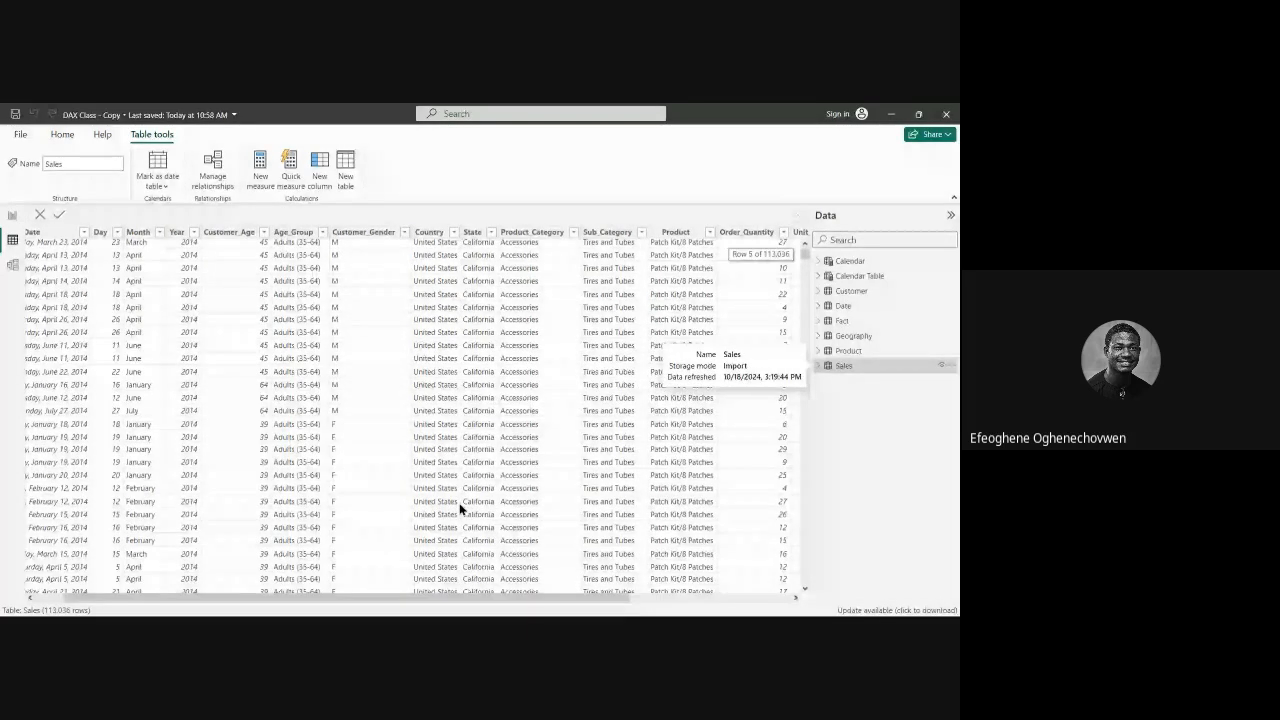
# Step: Return to the Date report page and slightly reduce the height of the Calendar Table date visual
pyautogui.scroll(-5, 459, 503)
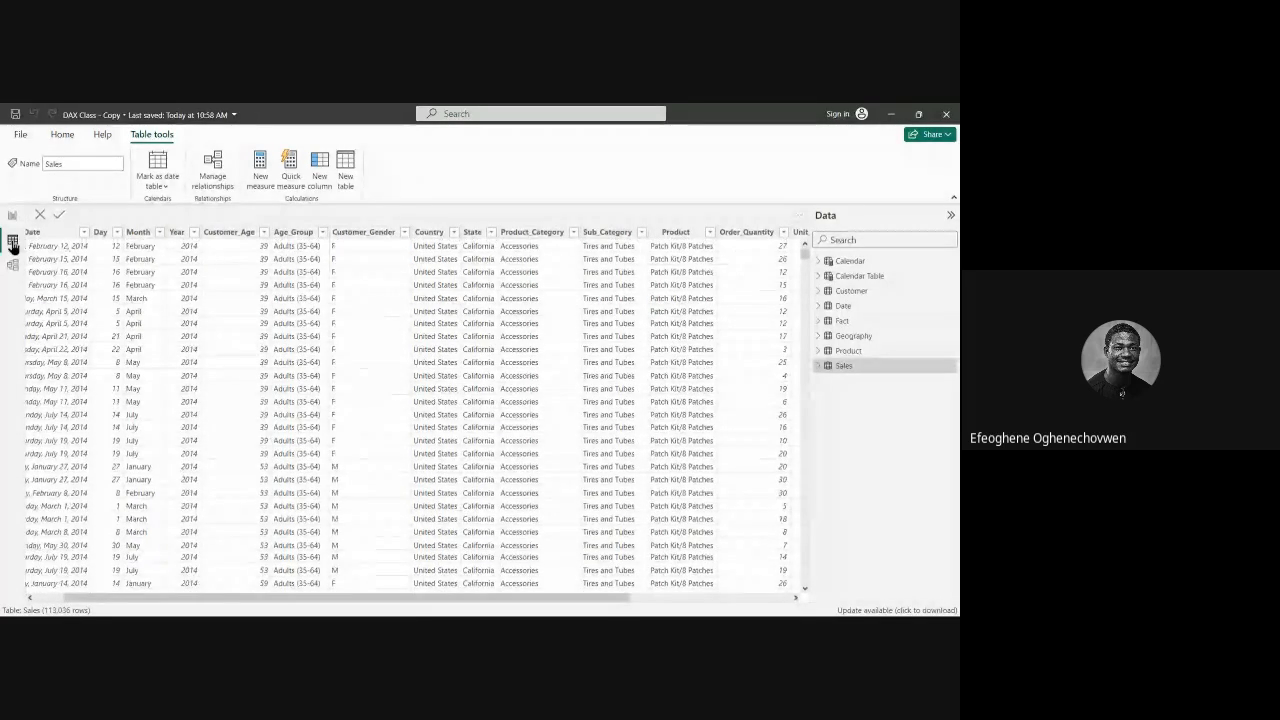
pyautogui.click(12, 216)
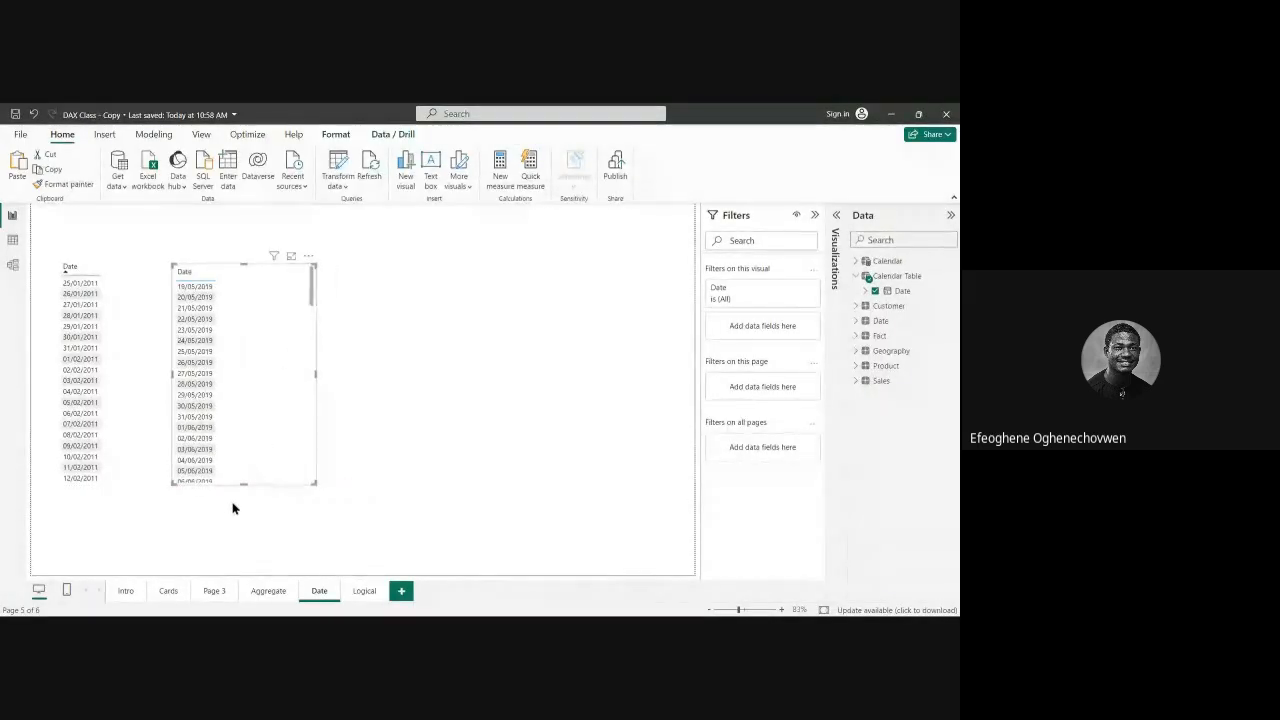
pyautogui.moveTo(244, 484)
pyautogui.mouseDown()
pyautogui.moveTo(271, 470)
pyautogui.moveTo(240, 478)
pyautogui.mouseUp()
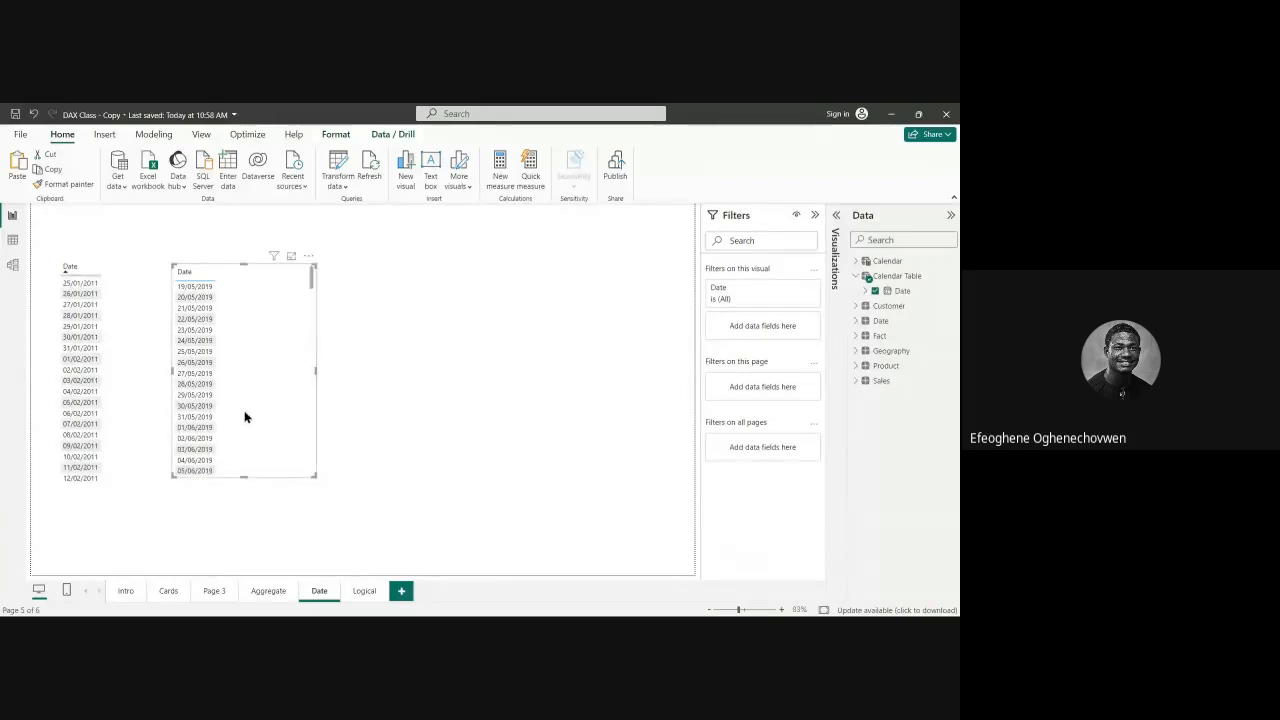
# Step: Open the Logical report page and collapse the Calendar Table field list
pyautogui.click(352, 591)
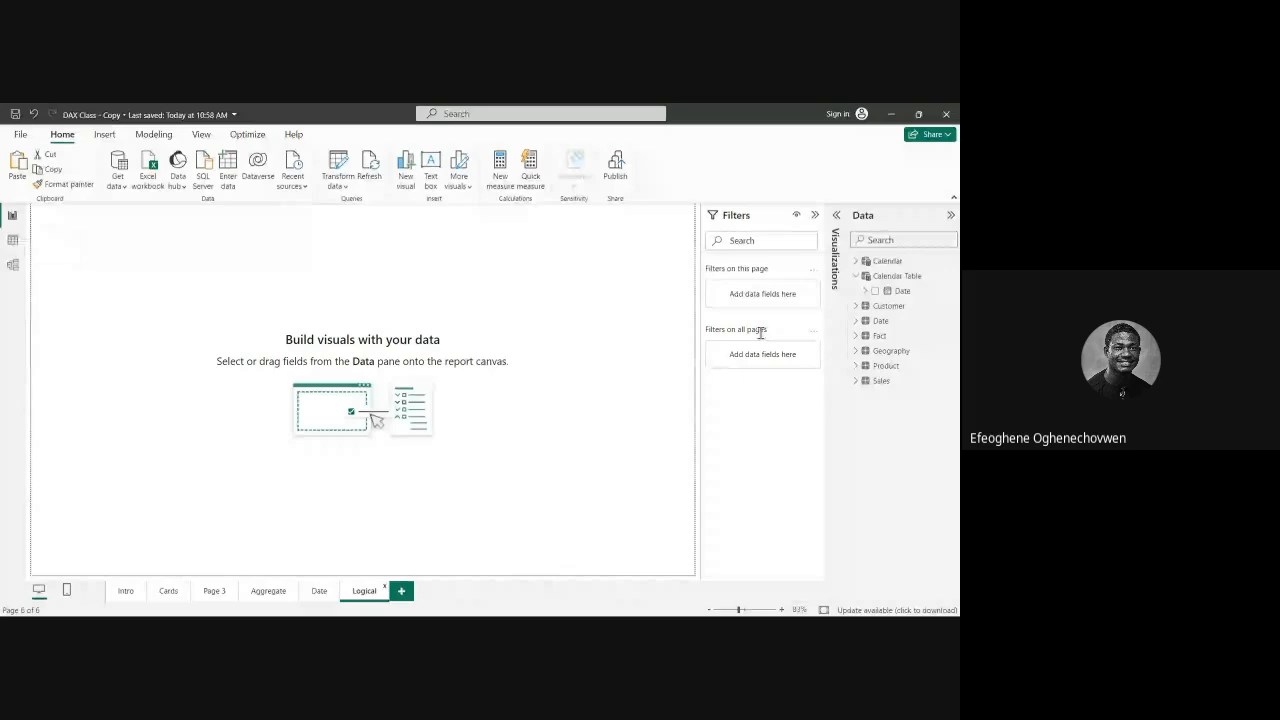
pyautogui.click(855, 277)
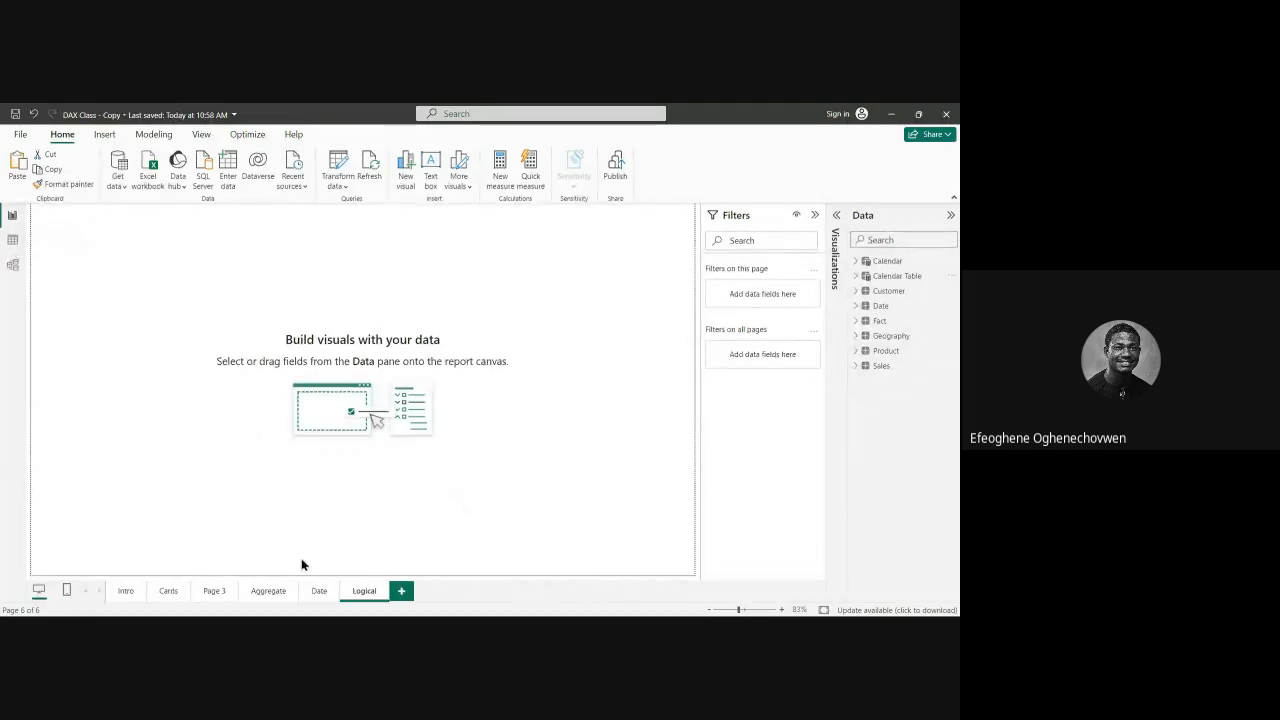
# Step: Display the Geography table's rows in the data table view and expand its field list
pyautogui.click(12, 239)
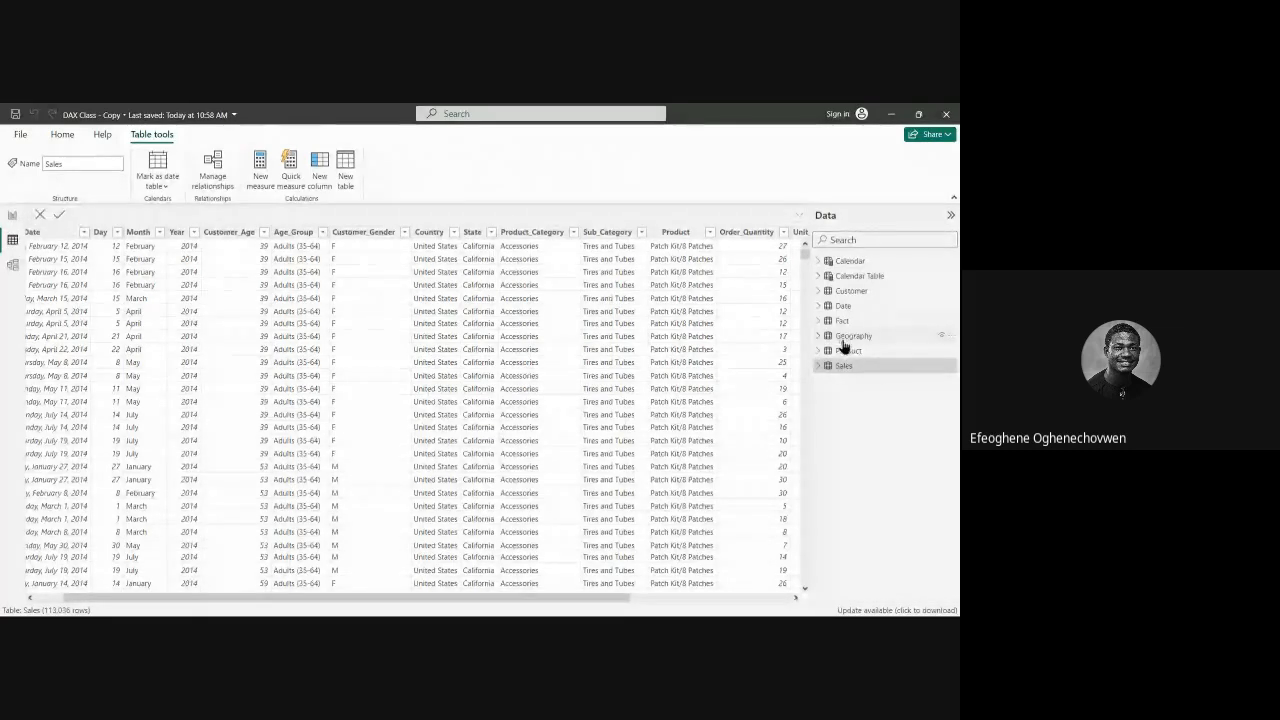
pyautogui.click(819, 337)
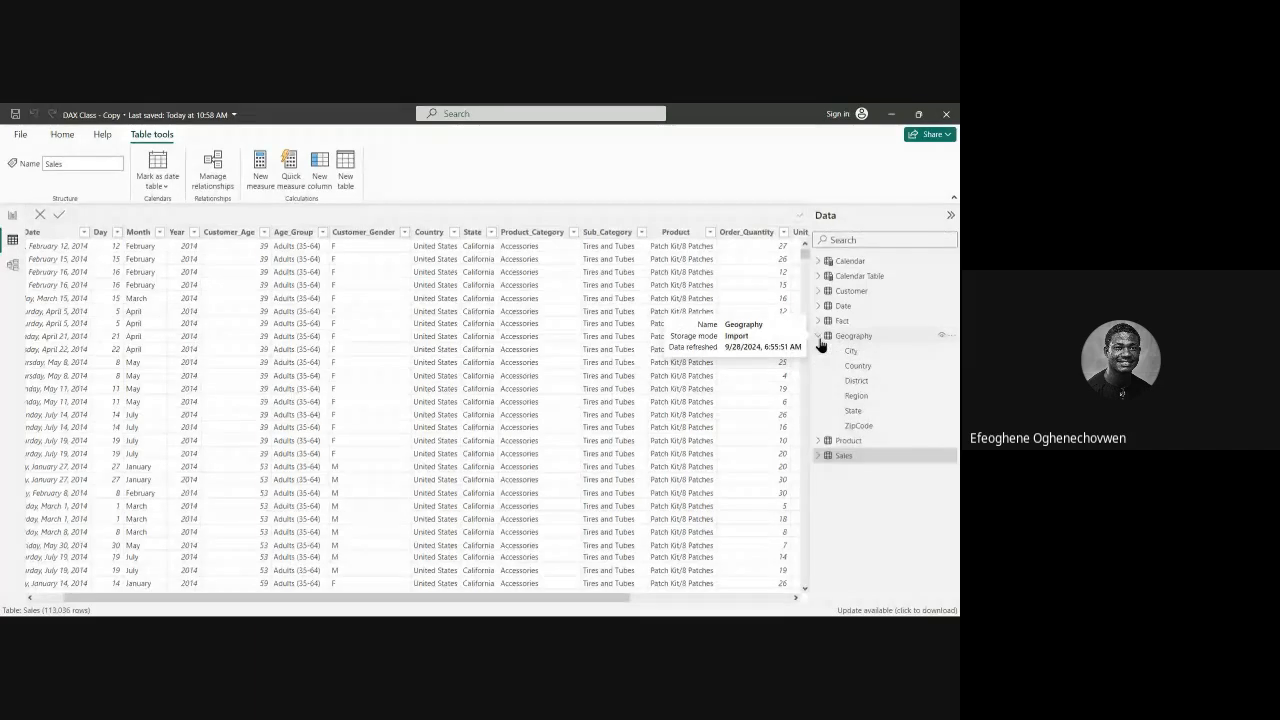
pyautogui.click(874, 340)
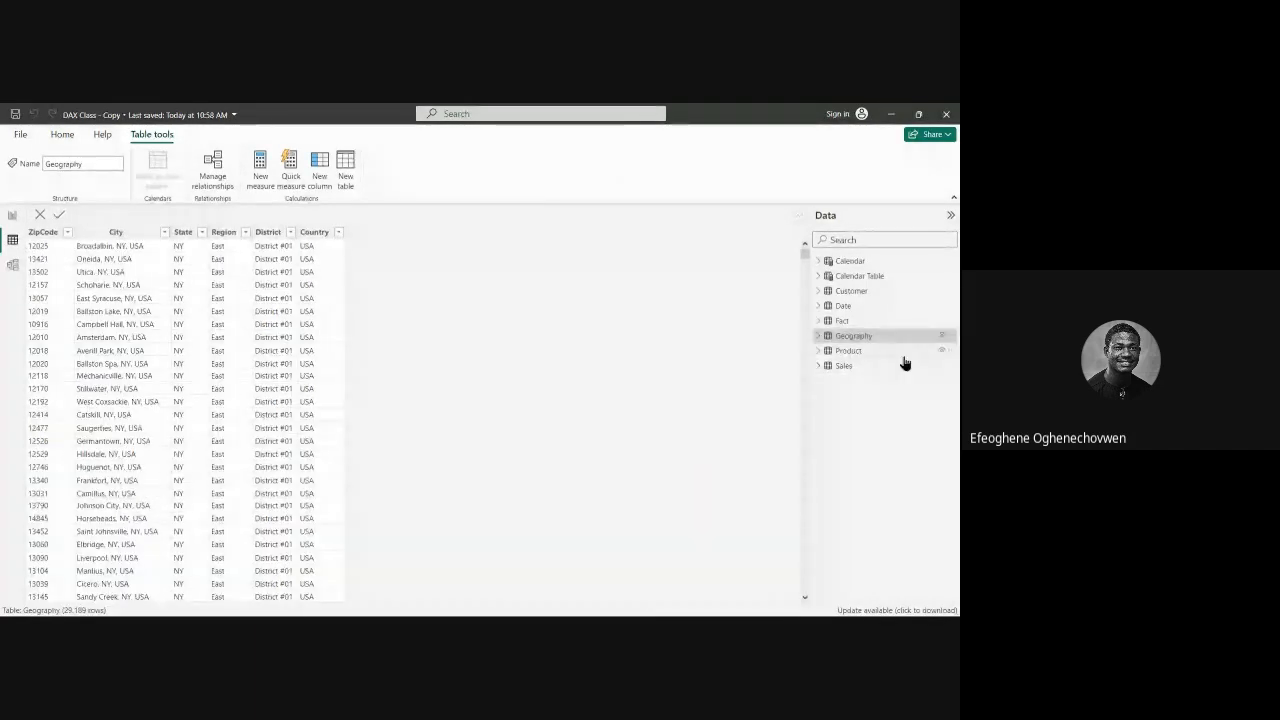
pyautogui.click(819, 340)
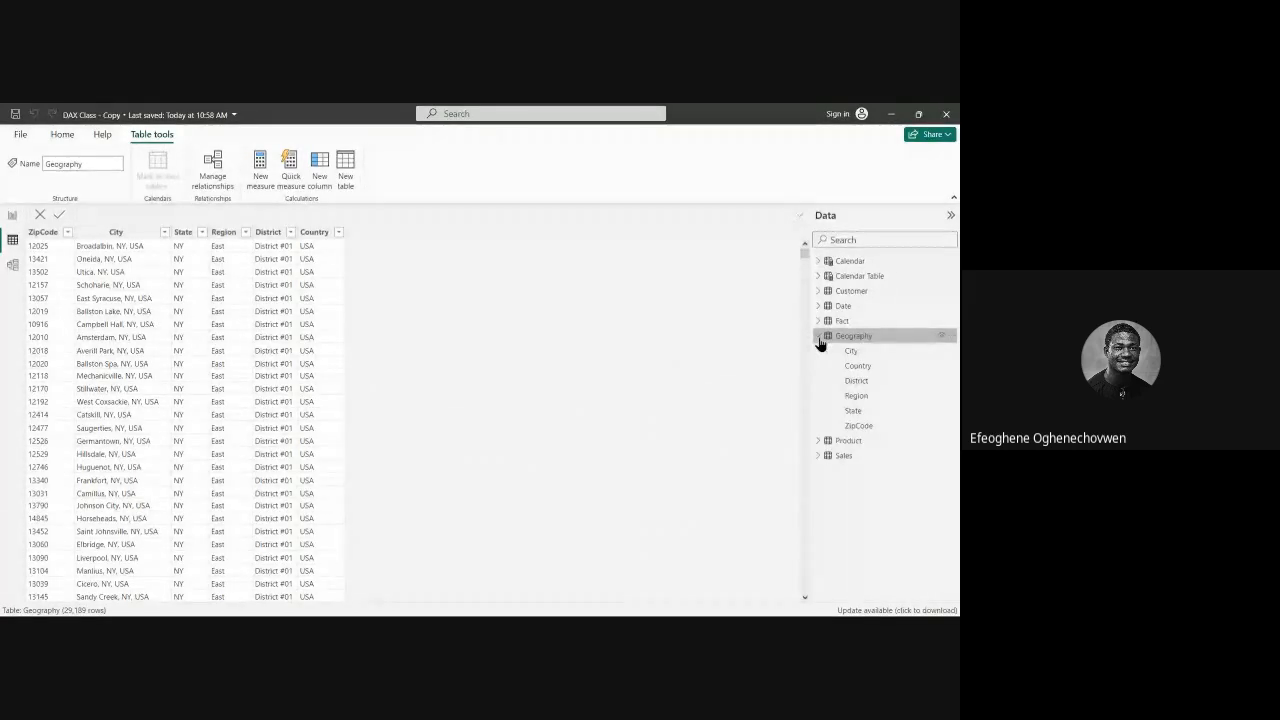
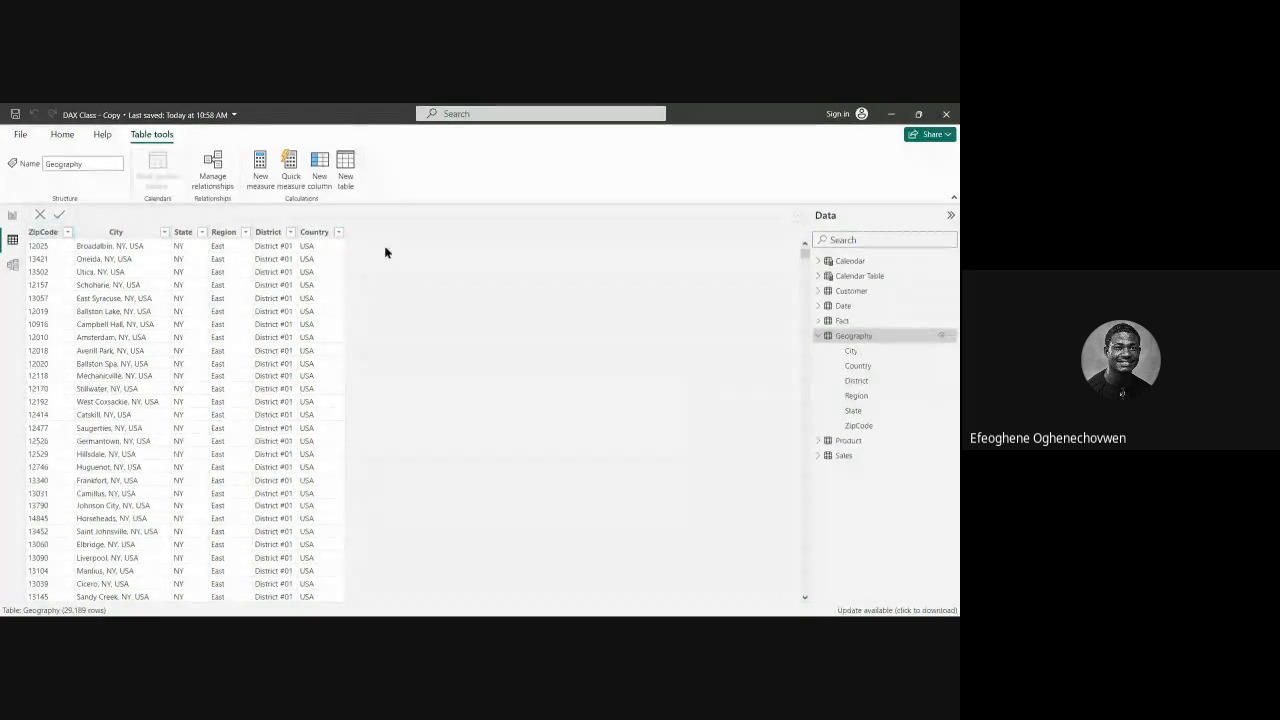
# Step: Examine the distinct values of Geography's Region column in its filter list, keeping all selected, and collapse the Geography fields
pyautogui.click(245, 232)
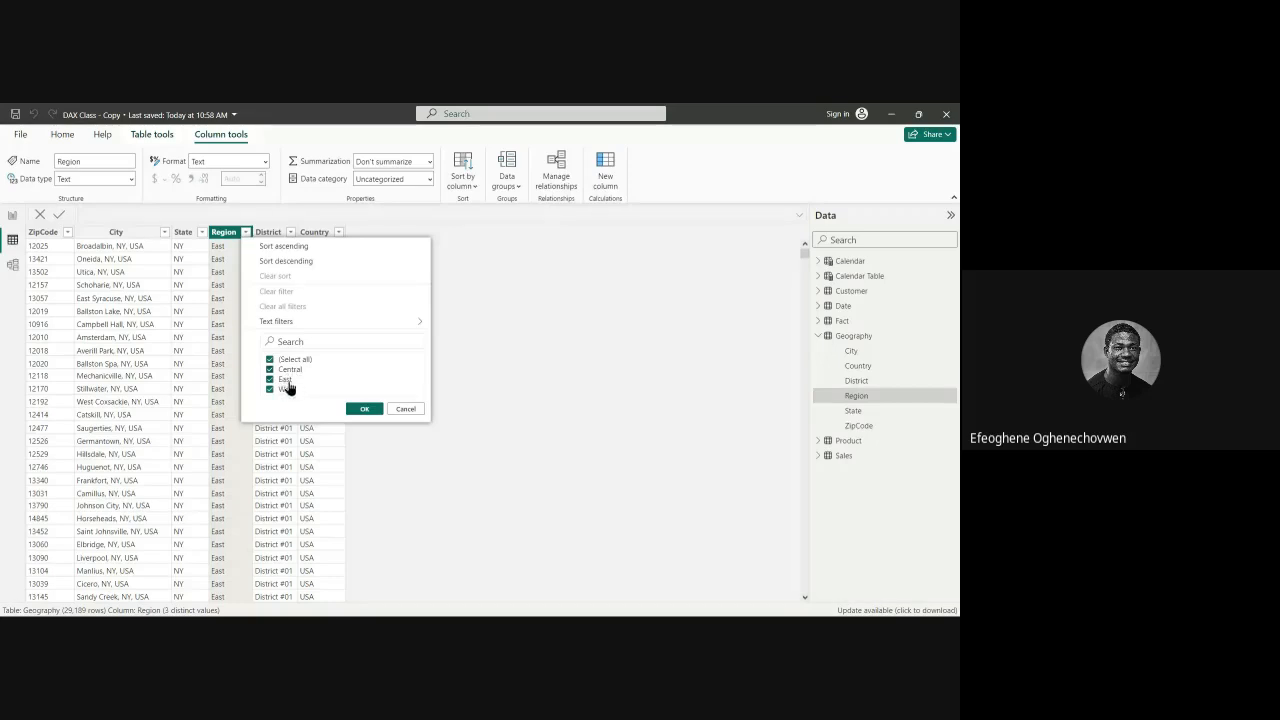
pyautogui.click(362, 410)
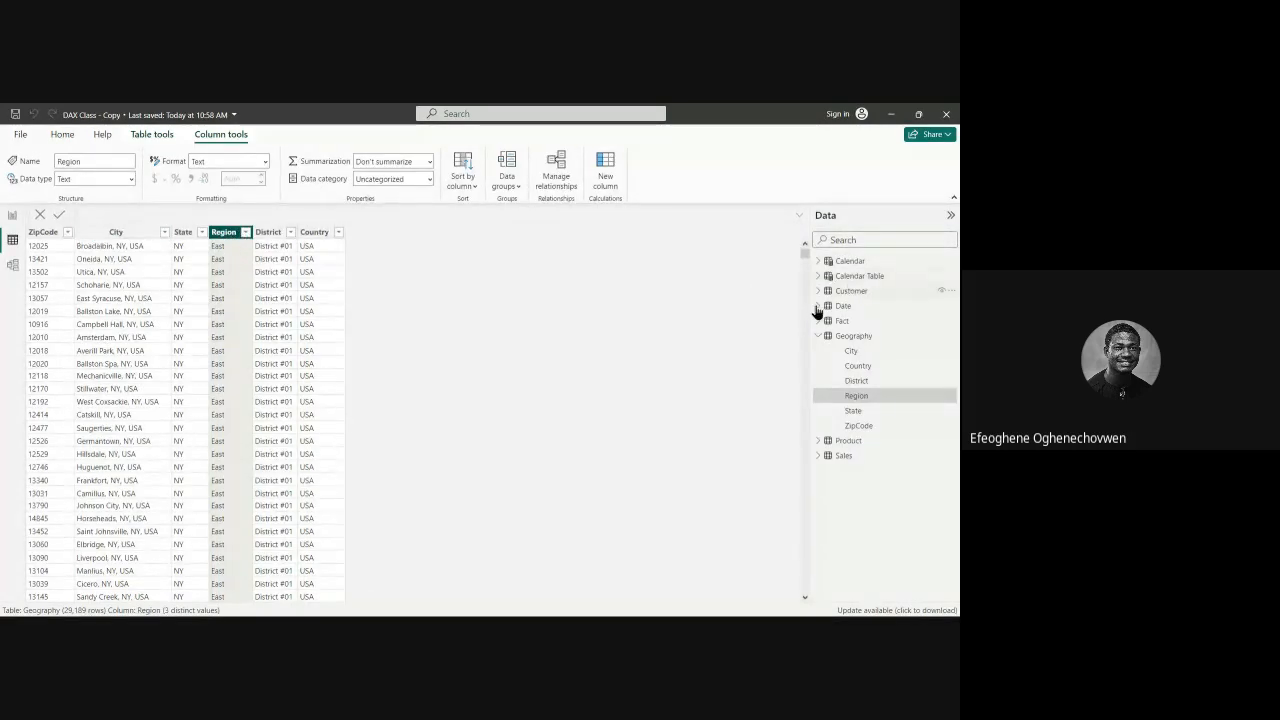
pyautogui.click(818, 340)
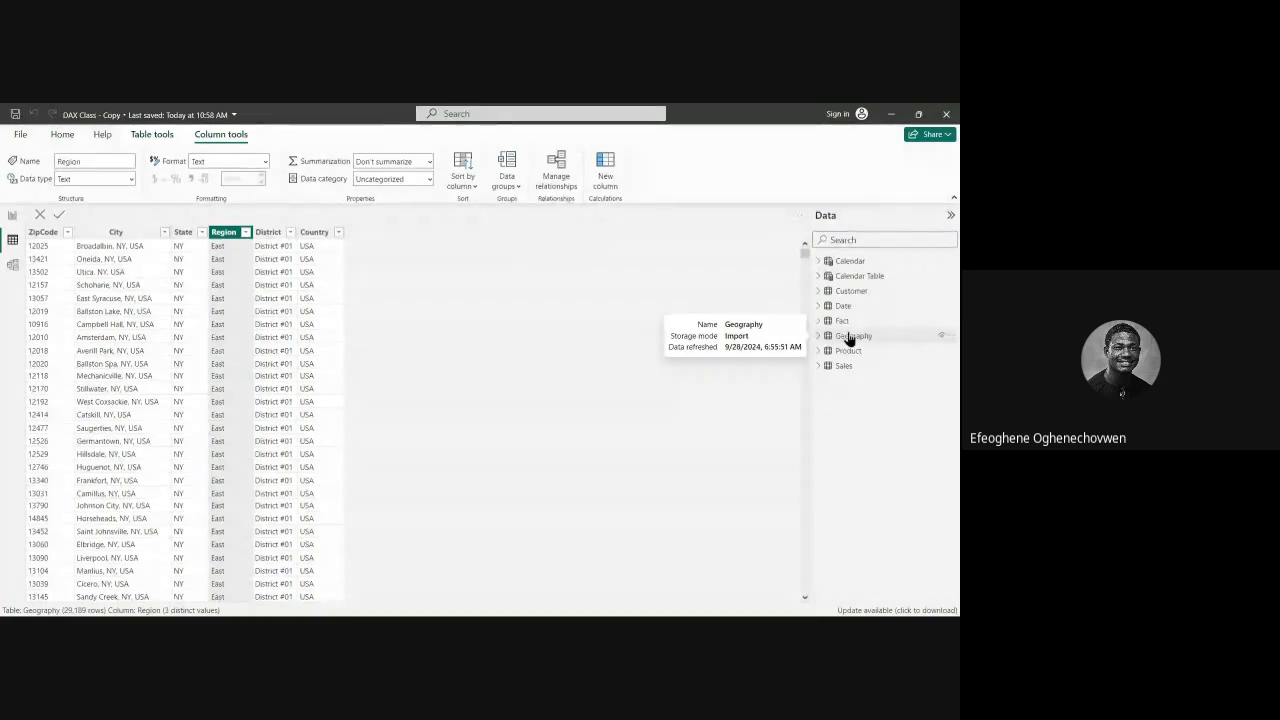
# Step: Add a calculated column to the Geography table and name it Weather Condition in its formula
pyautogui.rightClick(843, 338)
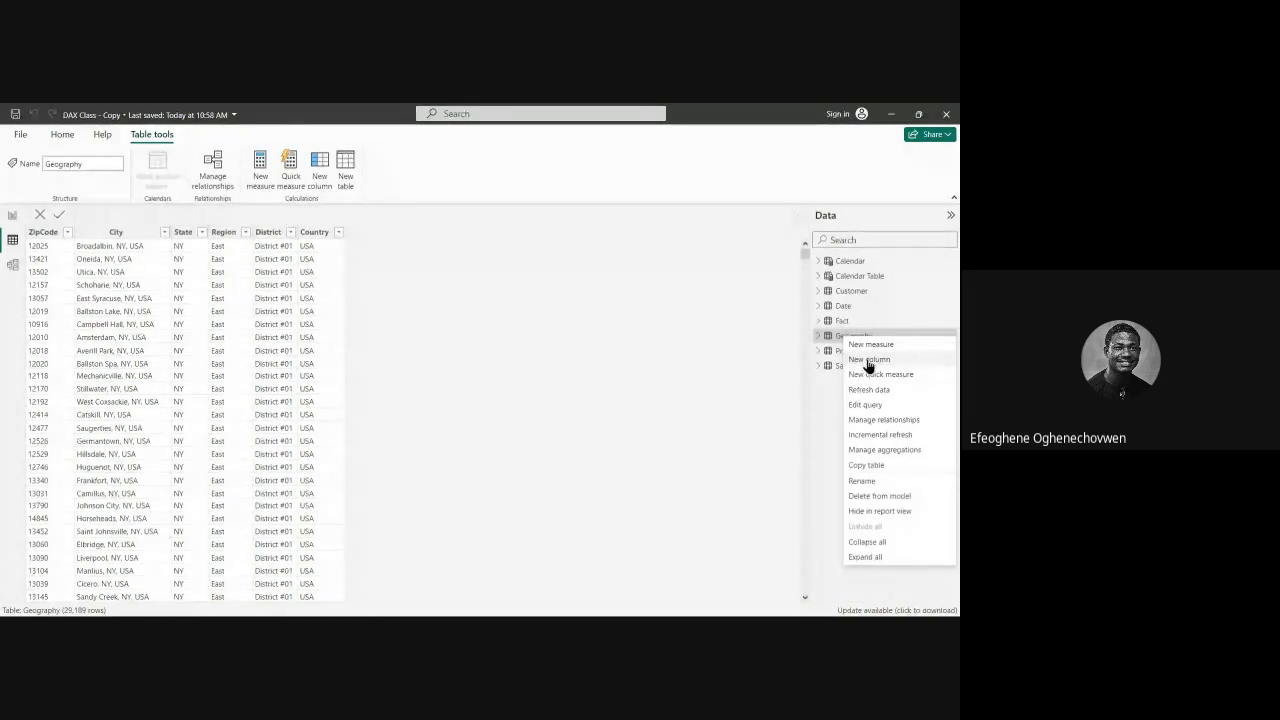
pyautogui.click(868, 362)
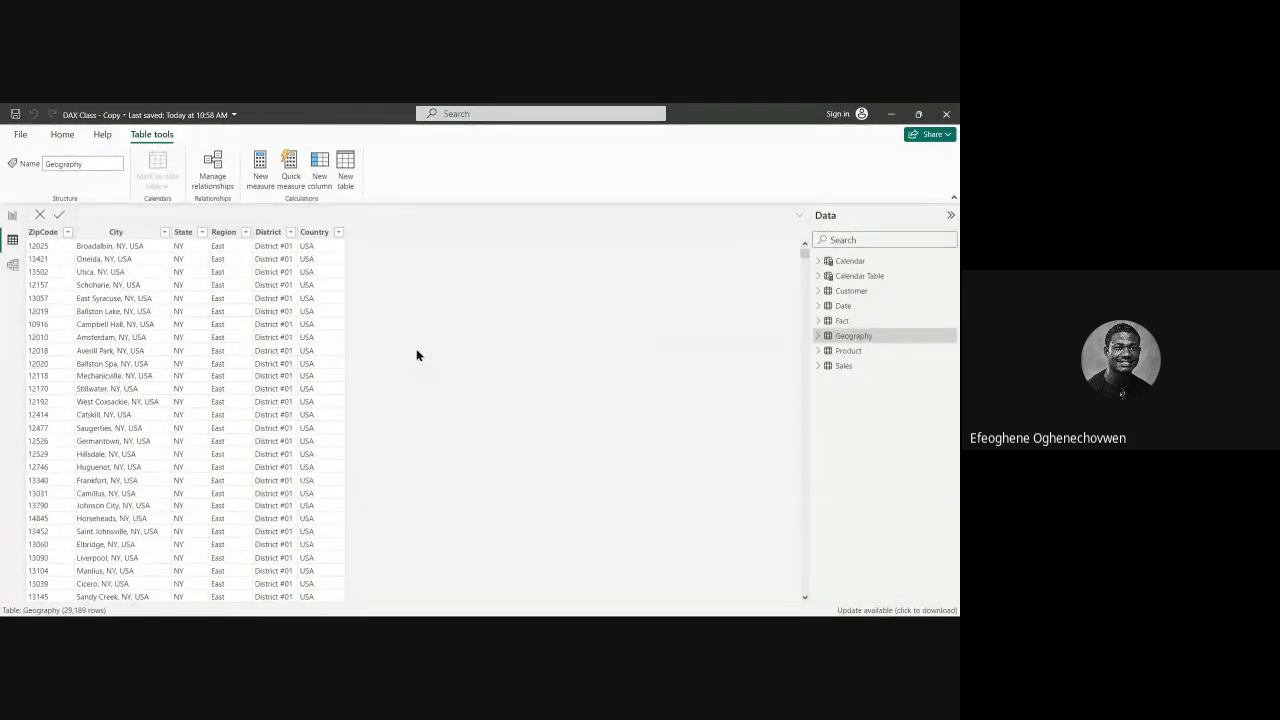
pyautogui.click(140, 214)
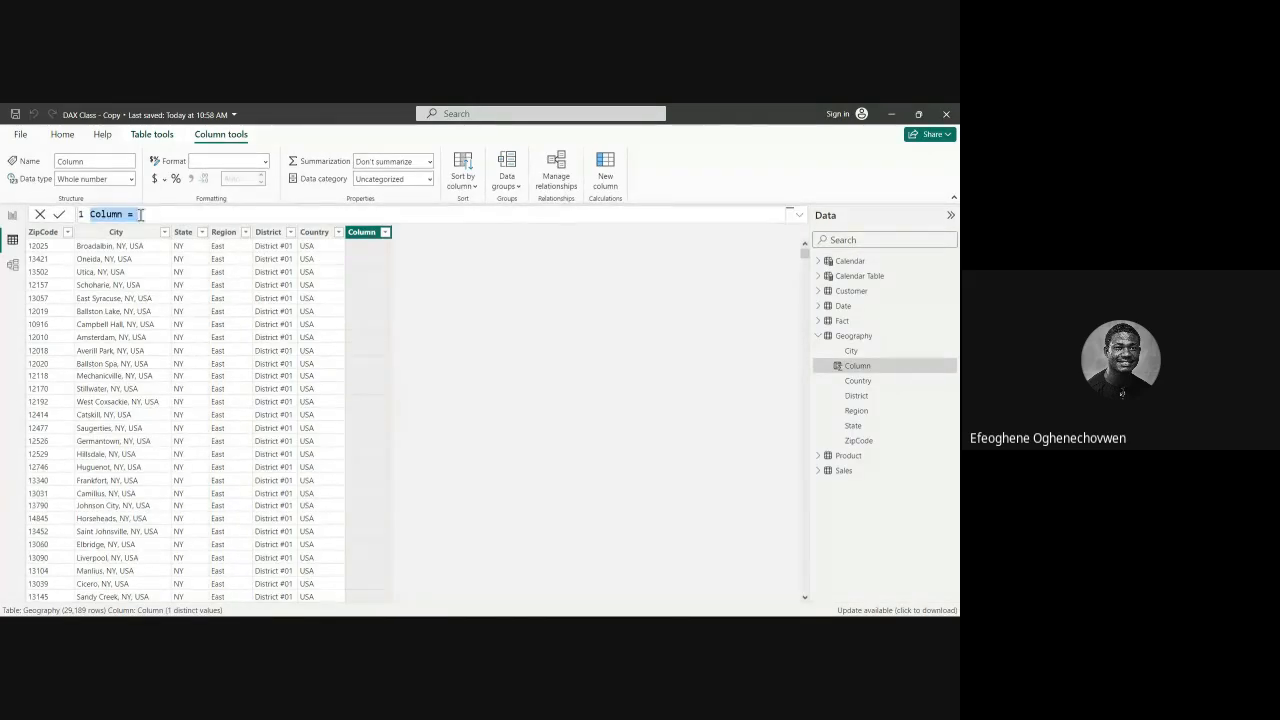
pyautogui.press('BackSpace')
pyautogui.write('Weather Con')
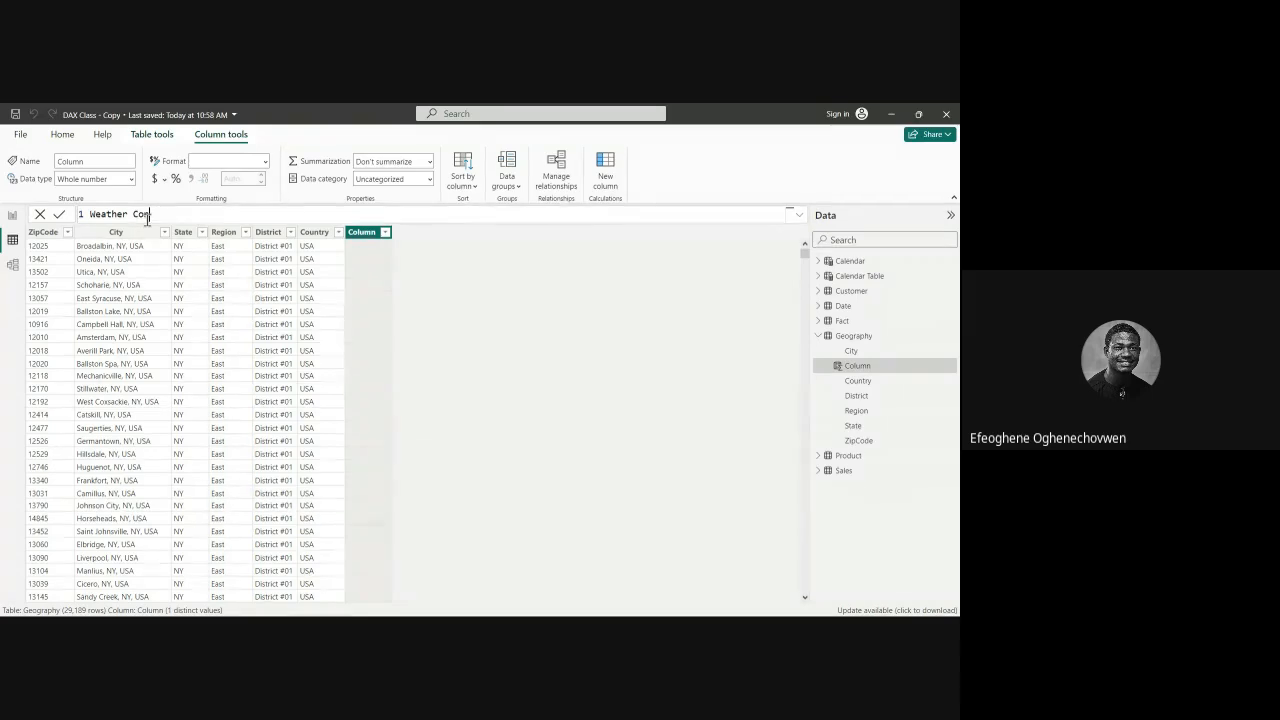
pyautogui.write('dition =')
# Step: Add the comment line "// Writing Logical Functions" beneath the Weather Condition column name, with a new line after it
pyautogui.hotkey('shift', 'Return')
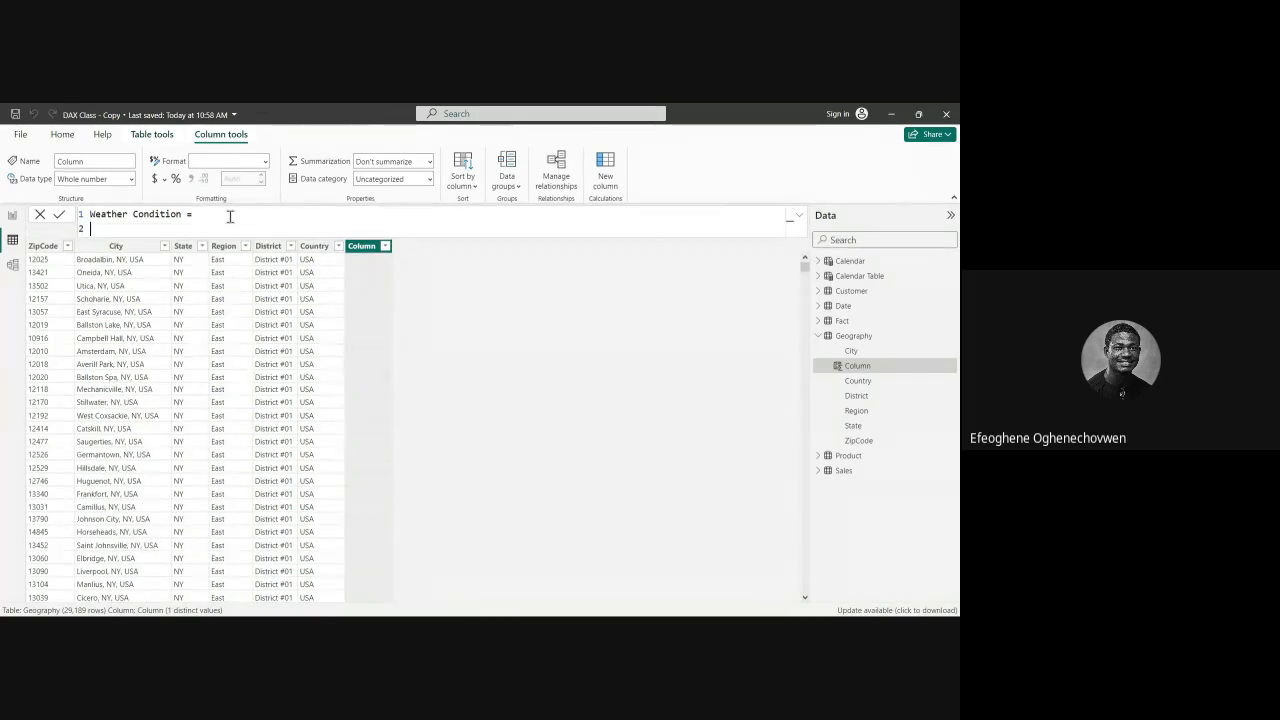
pyautogui.hotkey('shift', 'Return')
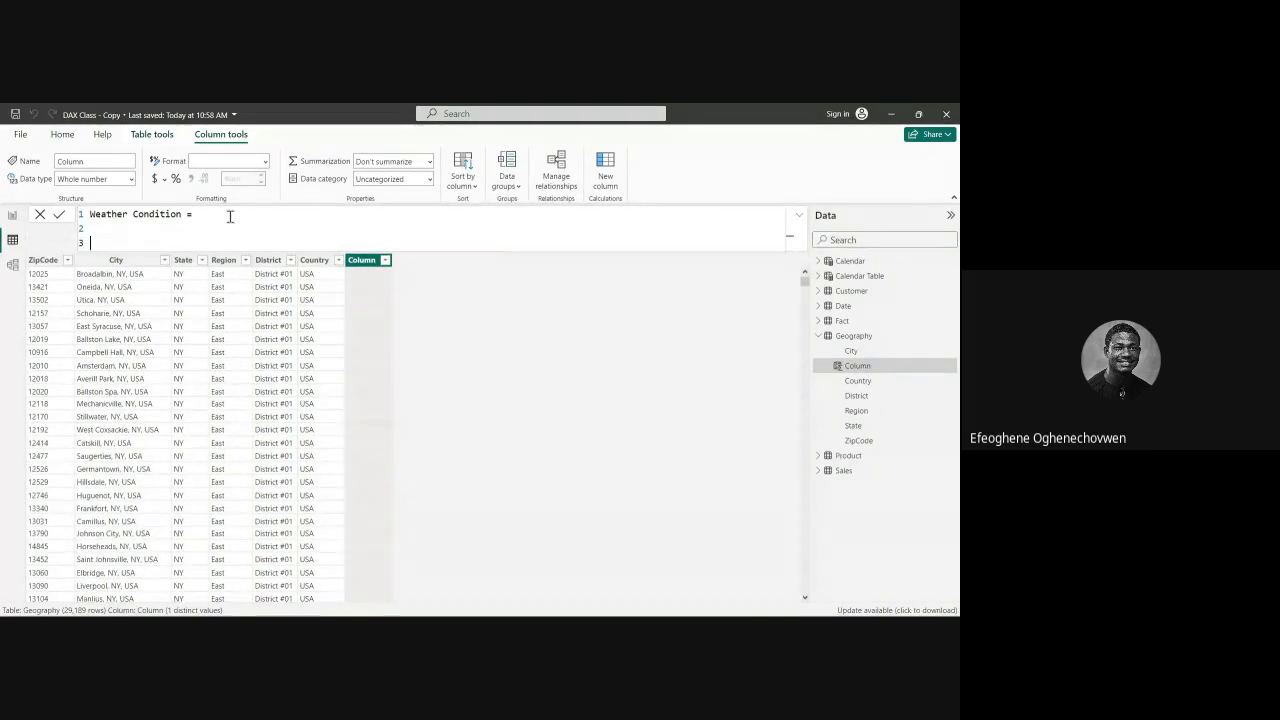
pyautogui.press('BackSpace')
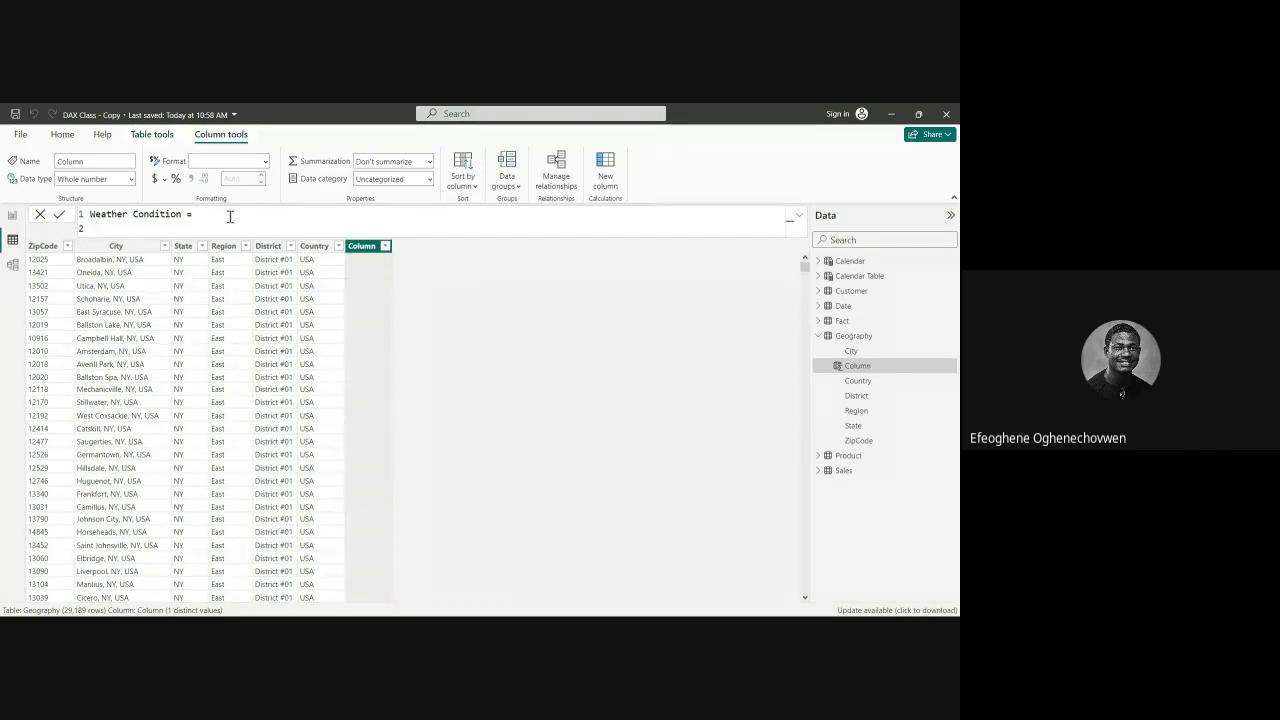
pyautogui.write('//')
pyautogui.write('Writing Logical Function')
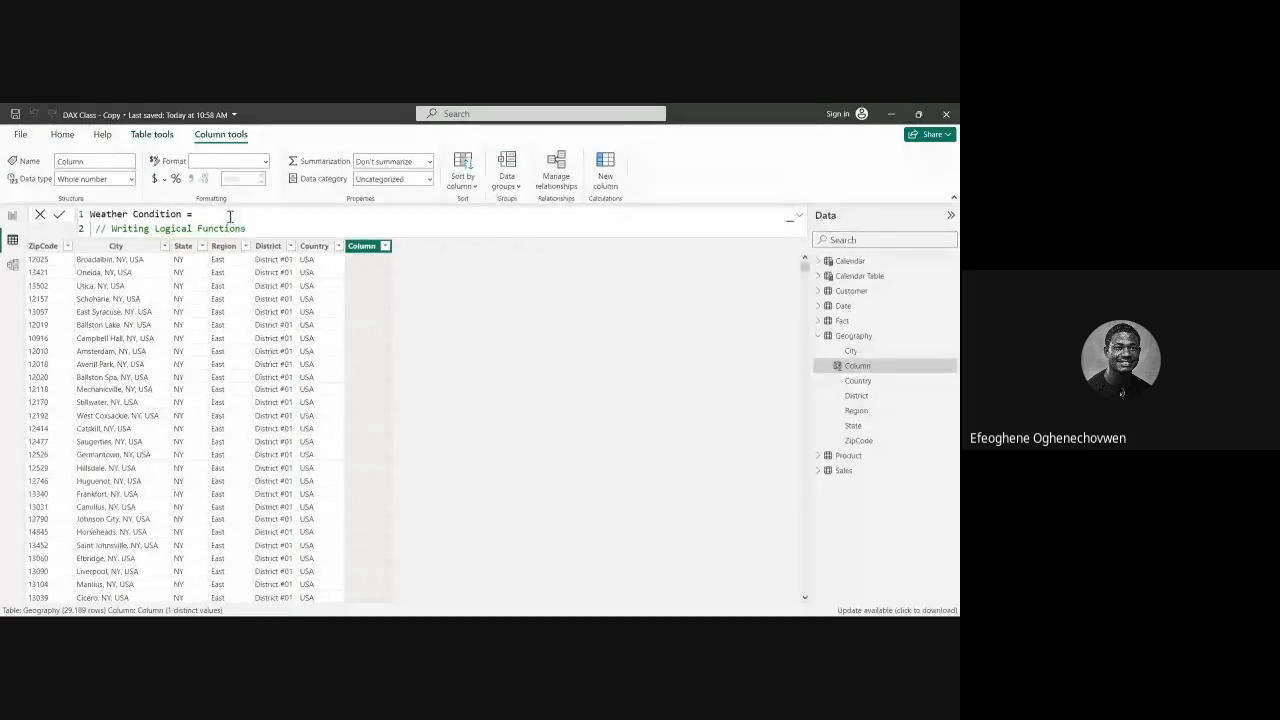
pyautogui.write('s')
pyautogui.press('Return')
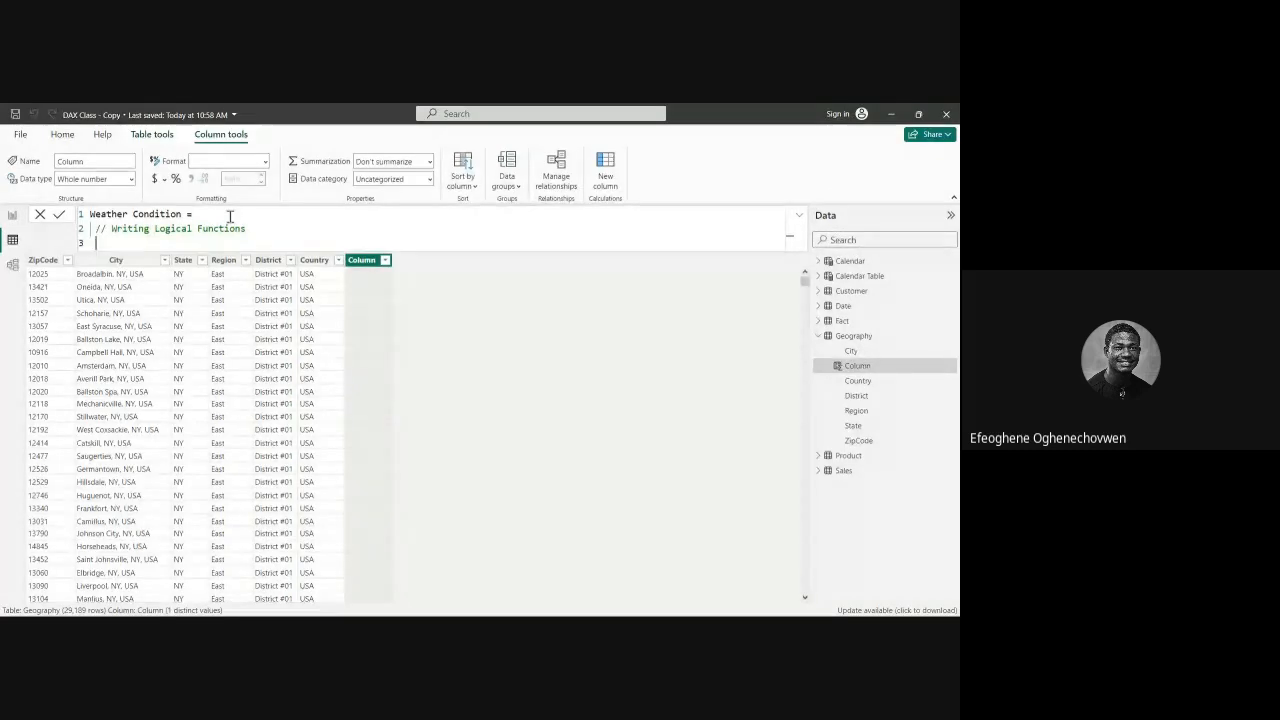
# Step: Begin an IF function whose logical test is Geography[Region] = "East"
pyautogui.write('if')
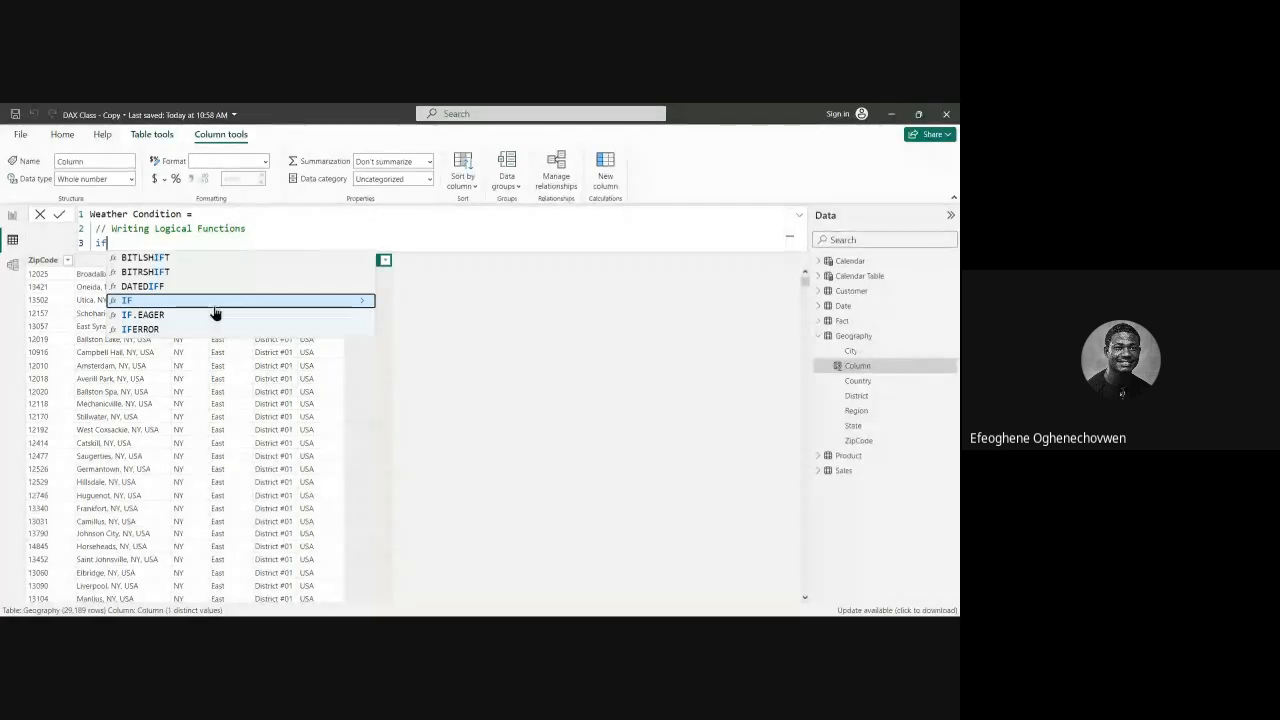
pyautogui.press('Tab')
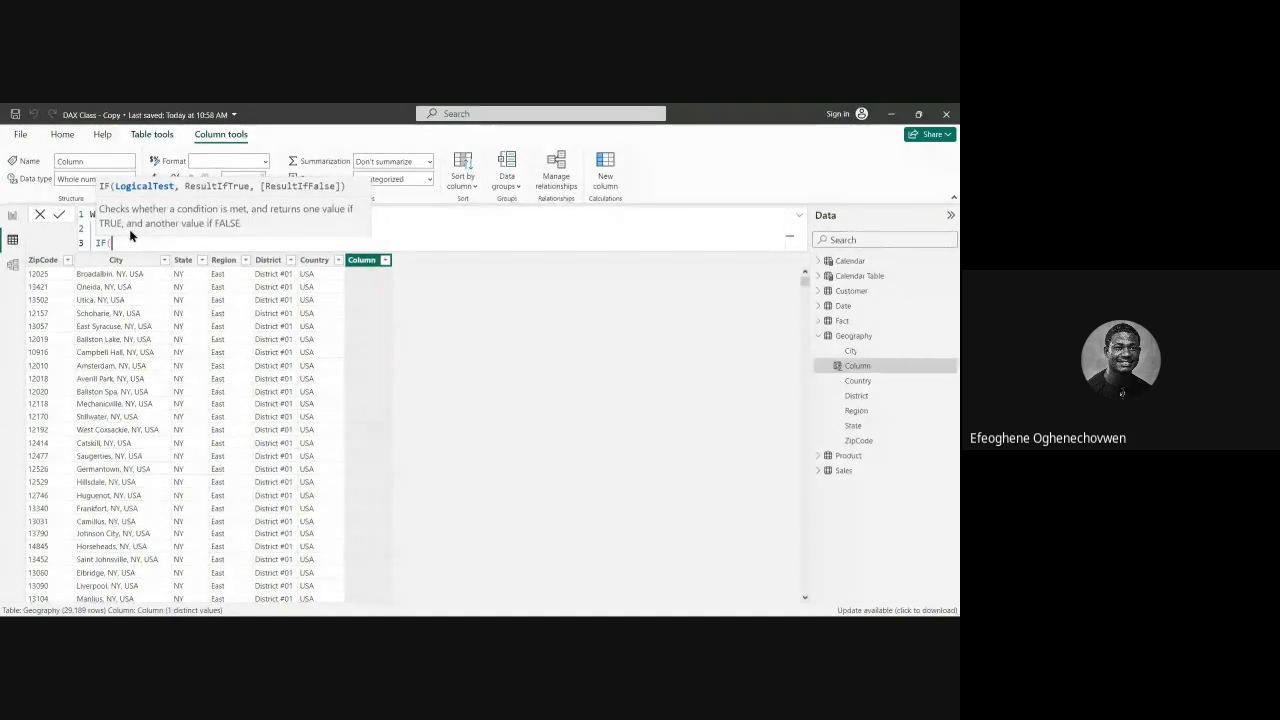
pyautogui.write('ge')
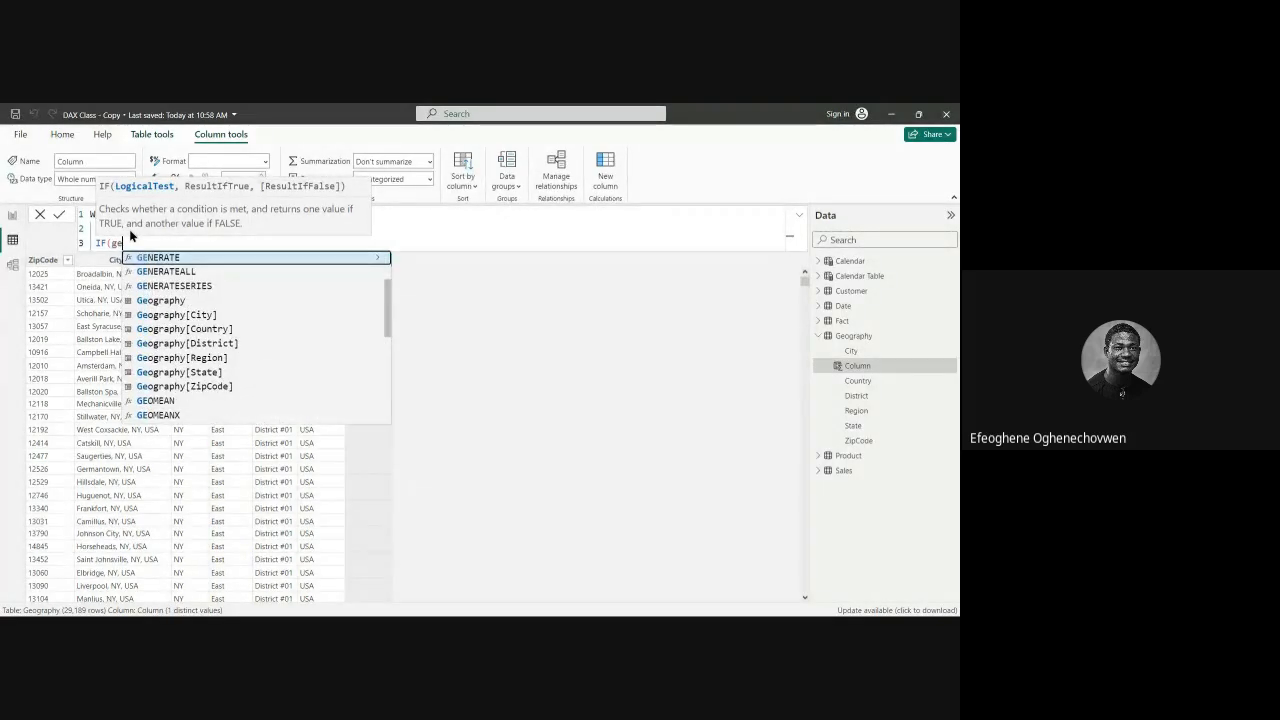
pyautogui.write('og')
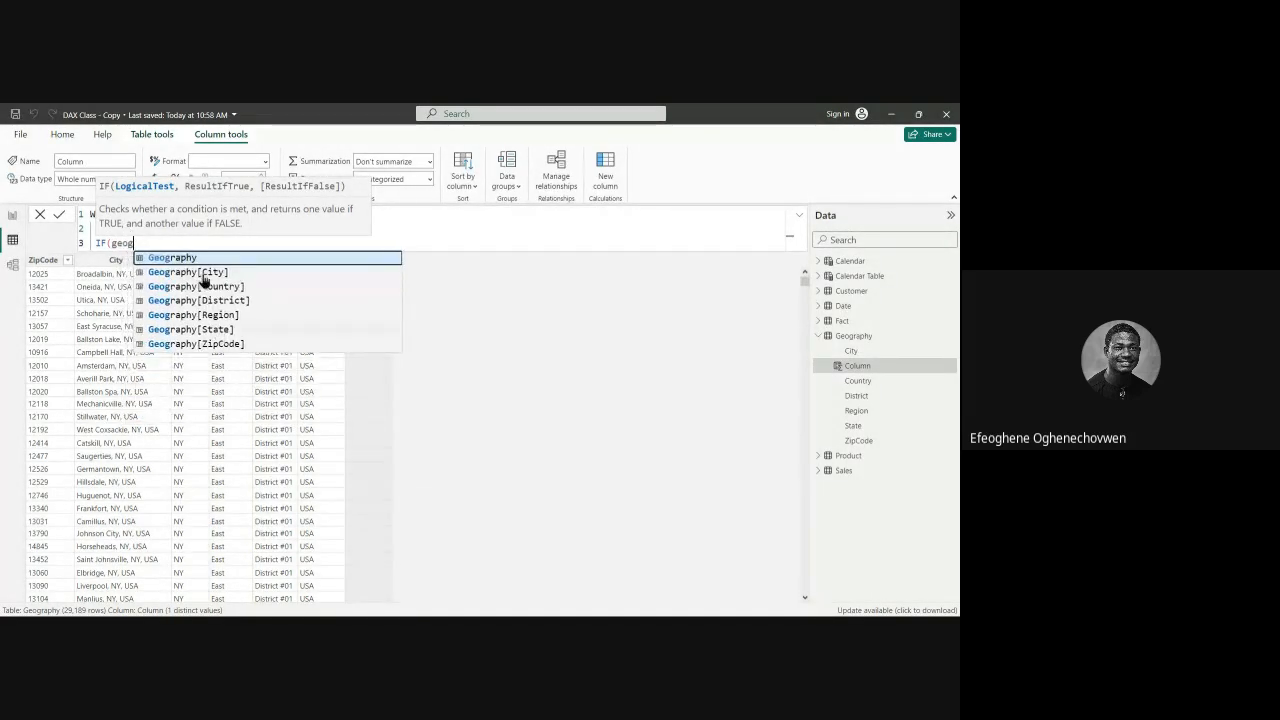
pyautogui.click(222, 316)
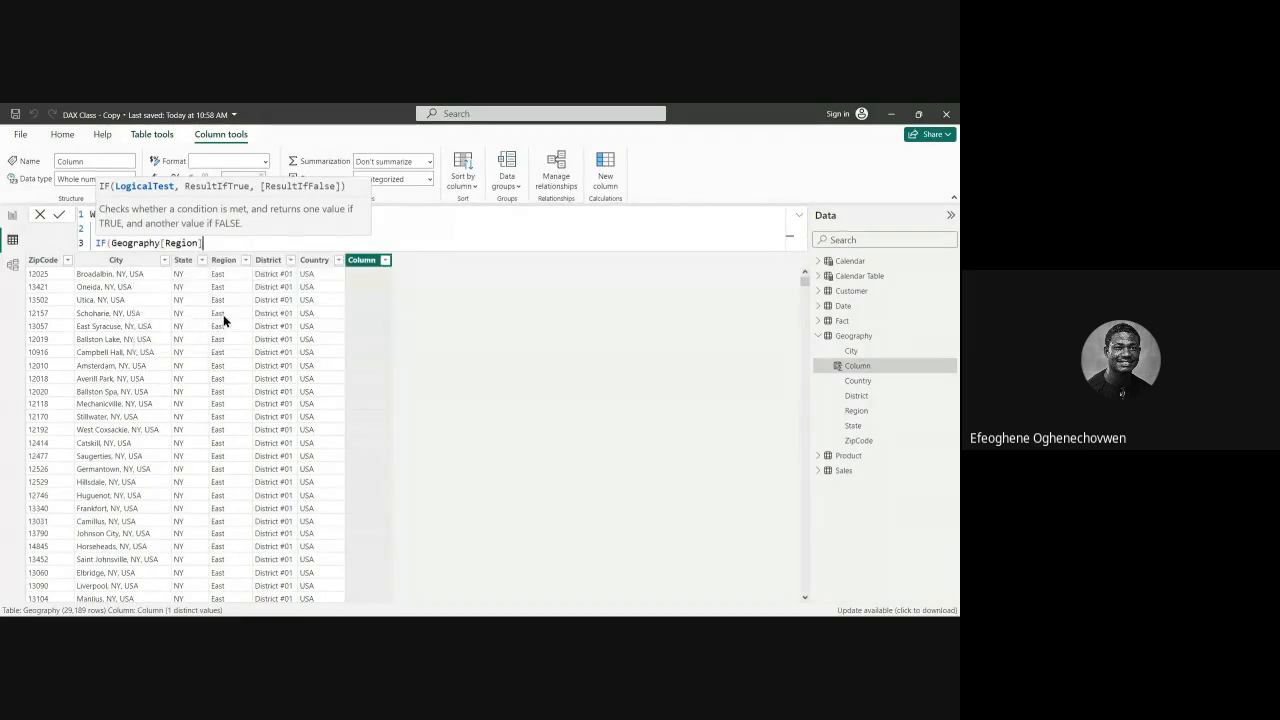
pyautogui.write('= Eas')
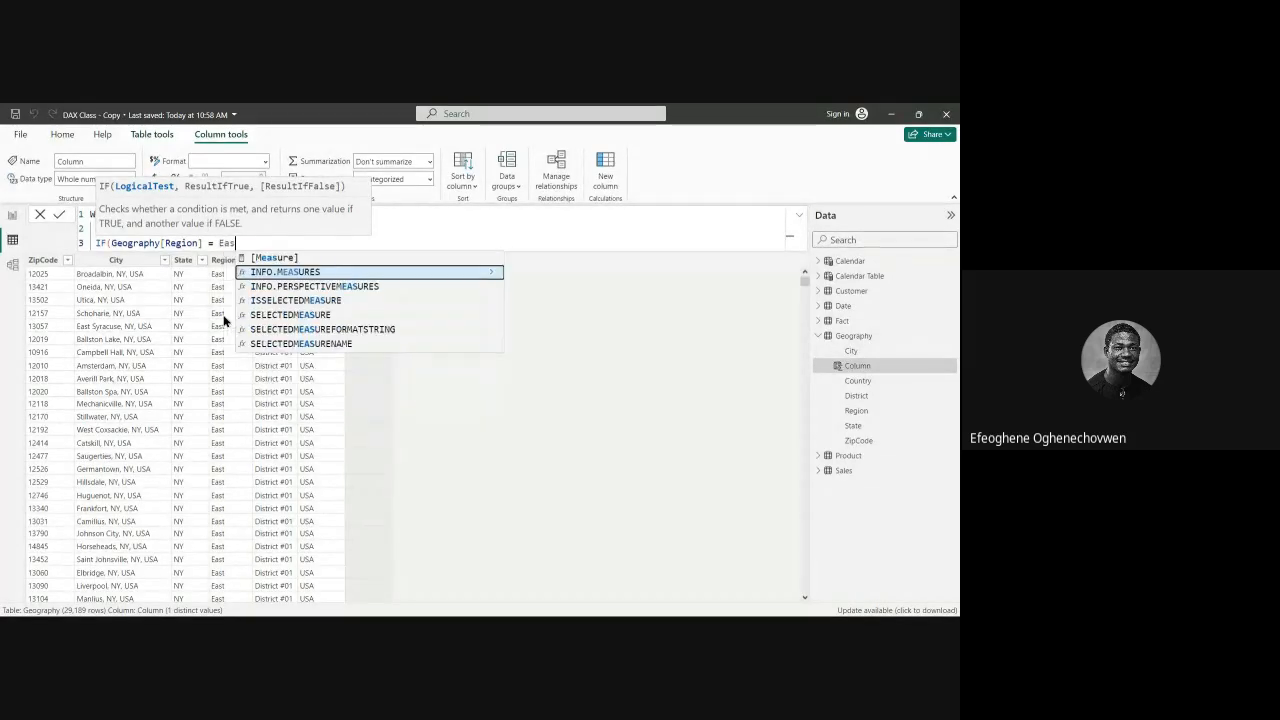
pyautogui.press('BackSpace')
pyautogui.press('BackSpace')
pyautogui.press('BackSpace')
pyautogui.write('""')
pyautogui.write('East')
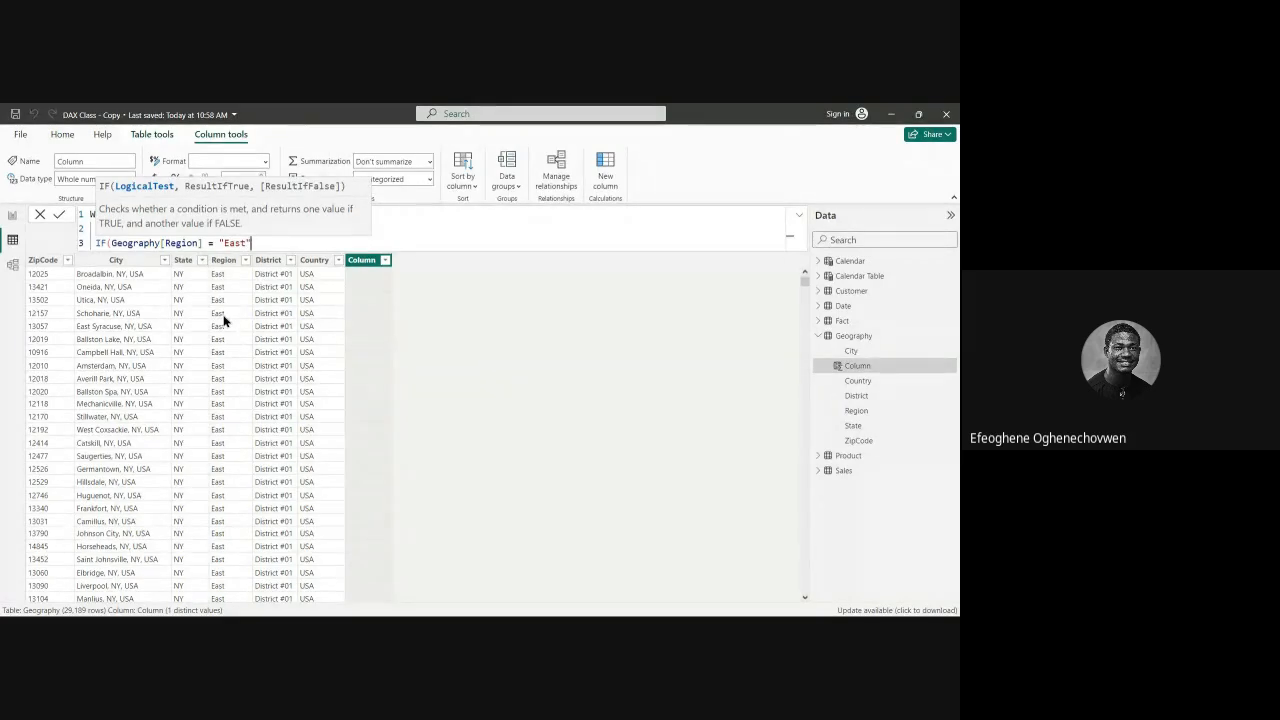
# Step: Enter "Cold" as the IF function's result when true and start a new line for the next argument
pyautogui.write(',')
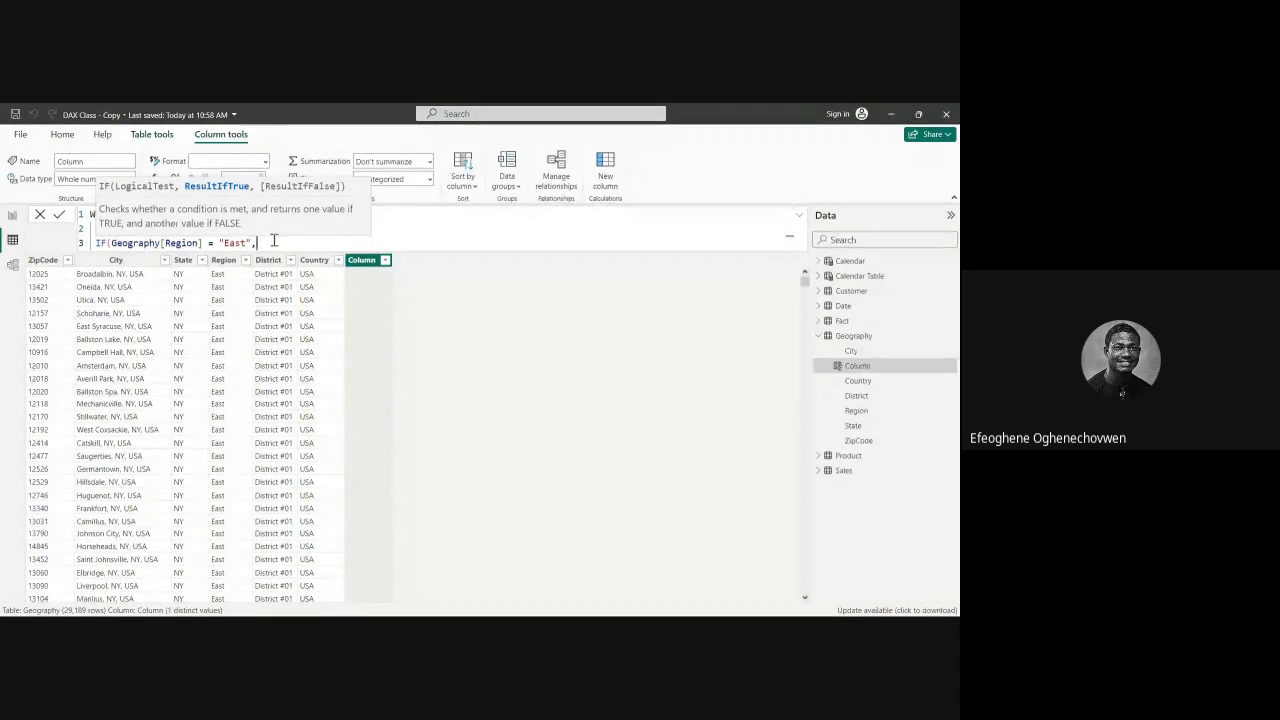
pyautogui.write('Col')
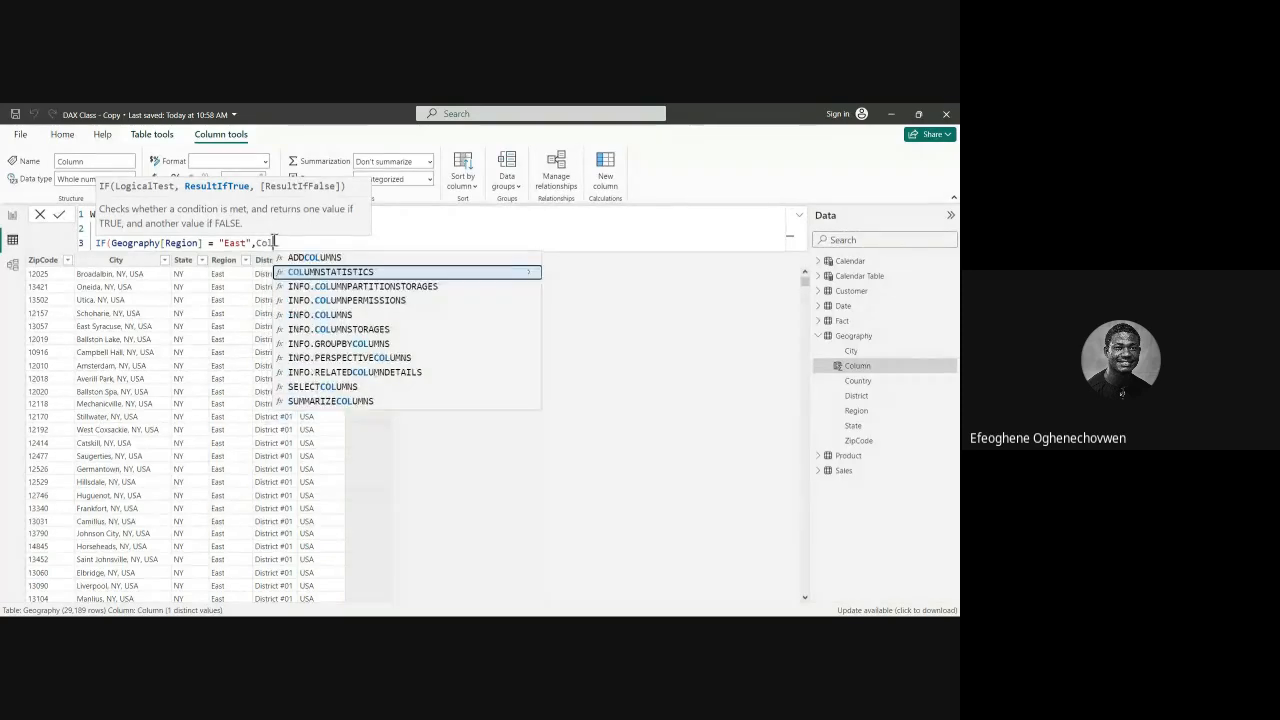
pyautogui.press('BackSpace')
pyautogui.press('BackSpace')
pyautogui.press('BackSpace')
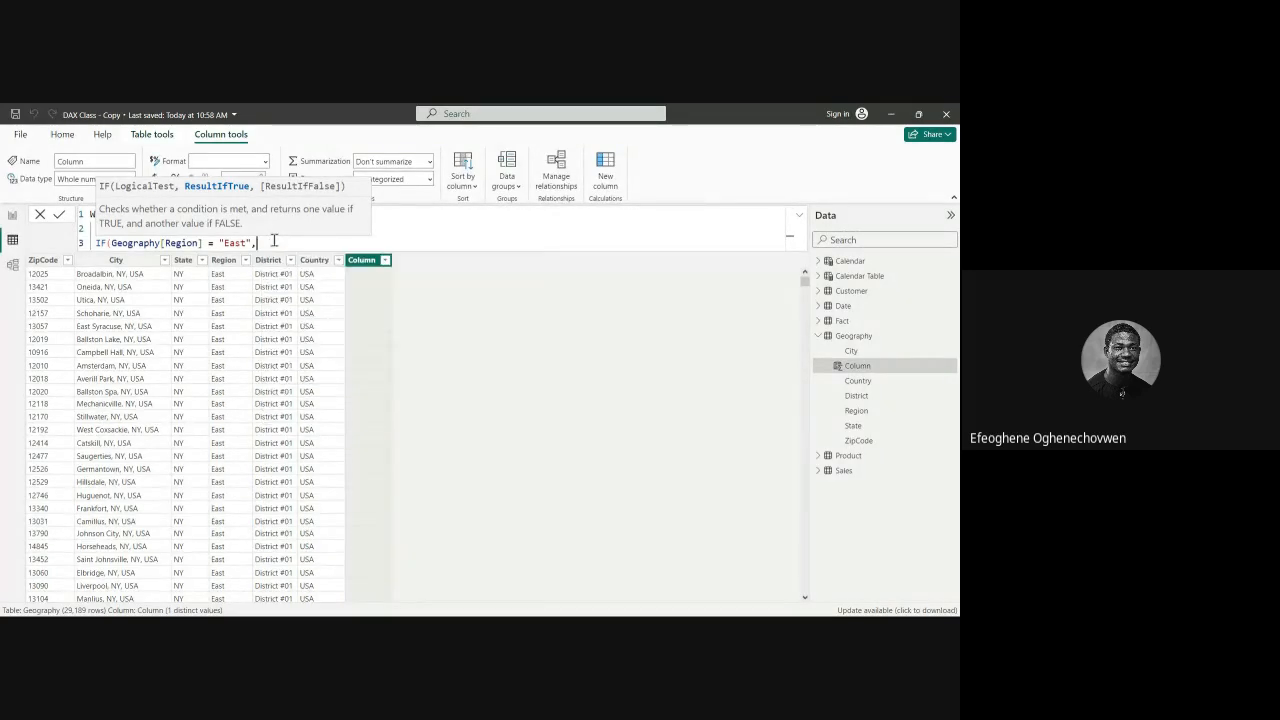
pyautogui.write('", "')
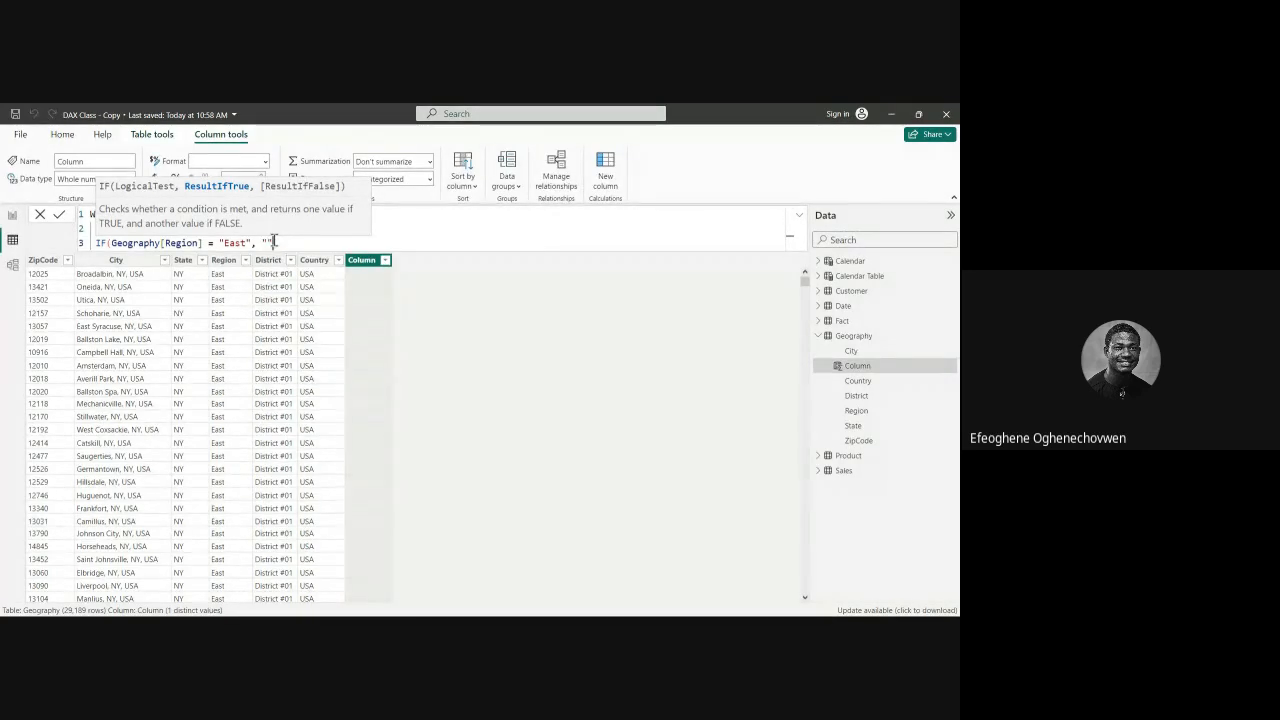
pyautogui.write('Cold",')
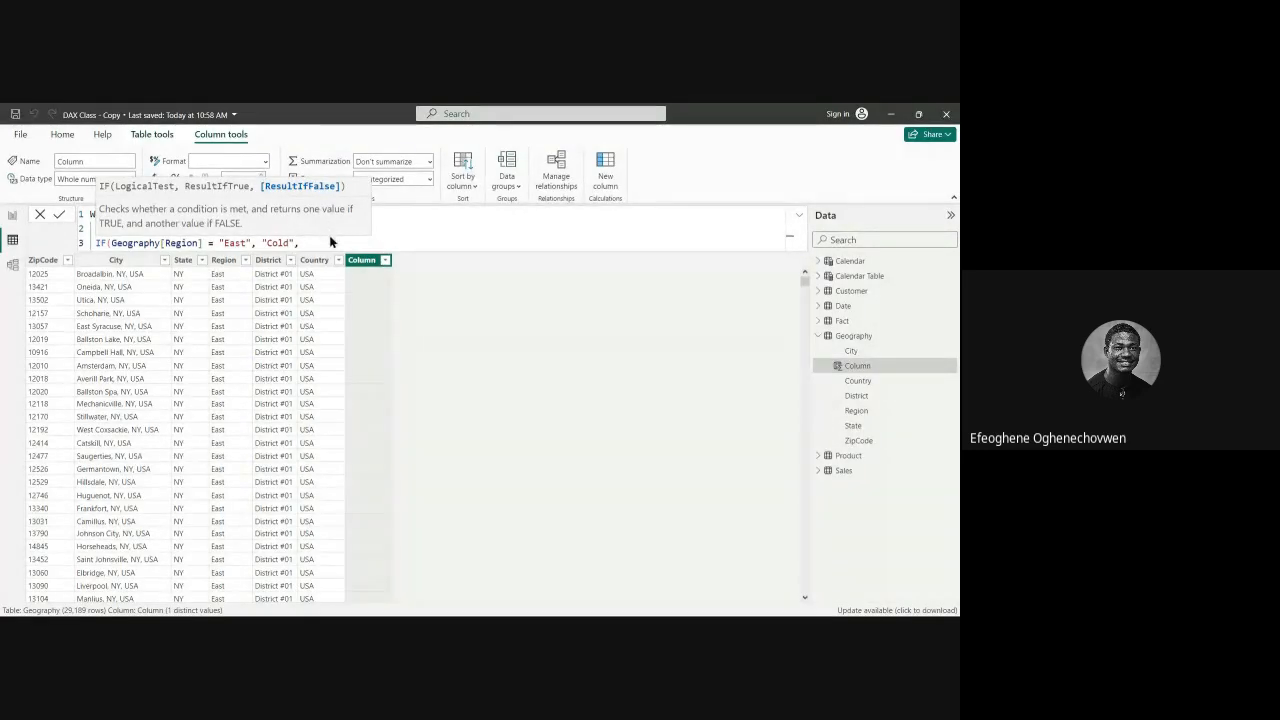
pyautogui.hotkey('shift', 'Return')
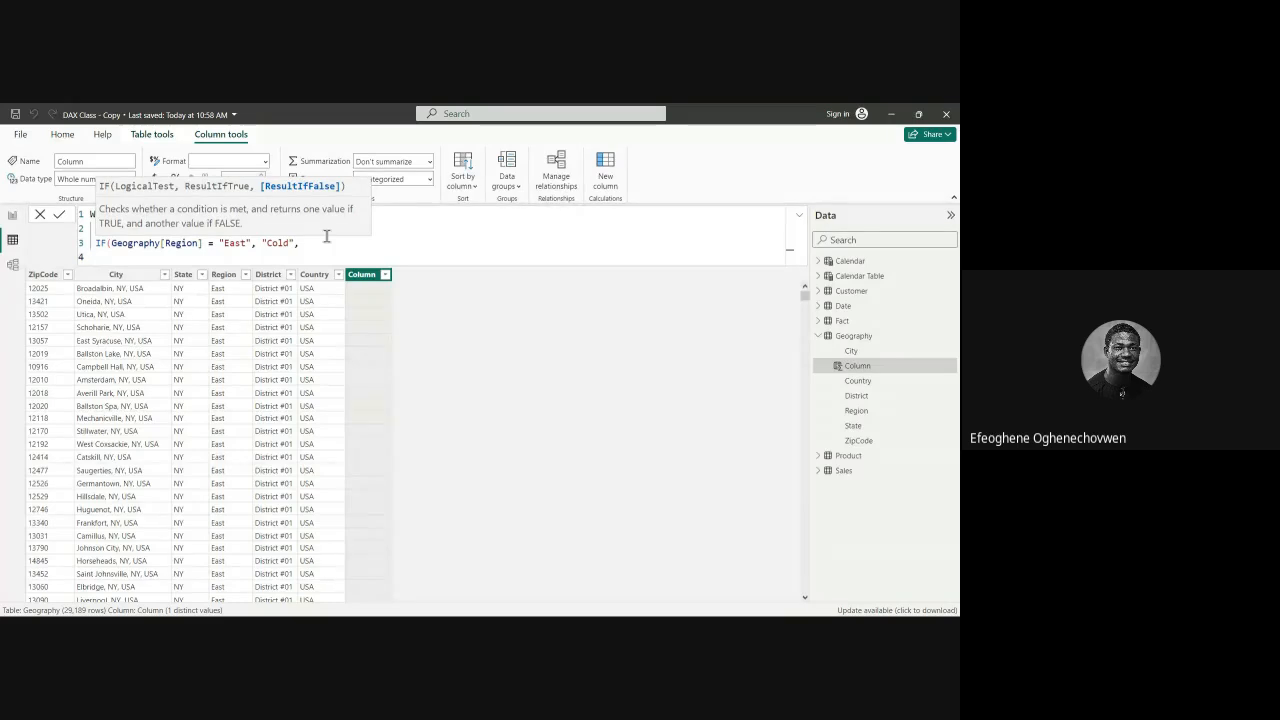
# Step: Nest a second IF function as the false result, with the logical test Geography[Region] = "West"
pyautogui.write('if')
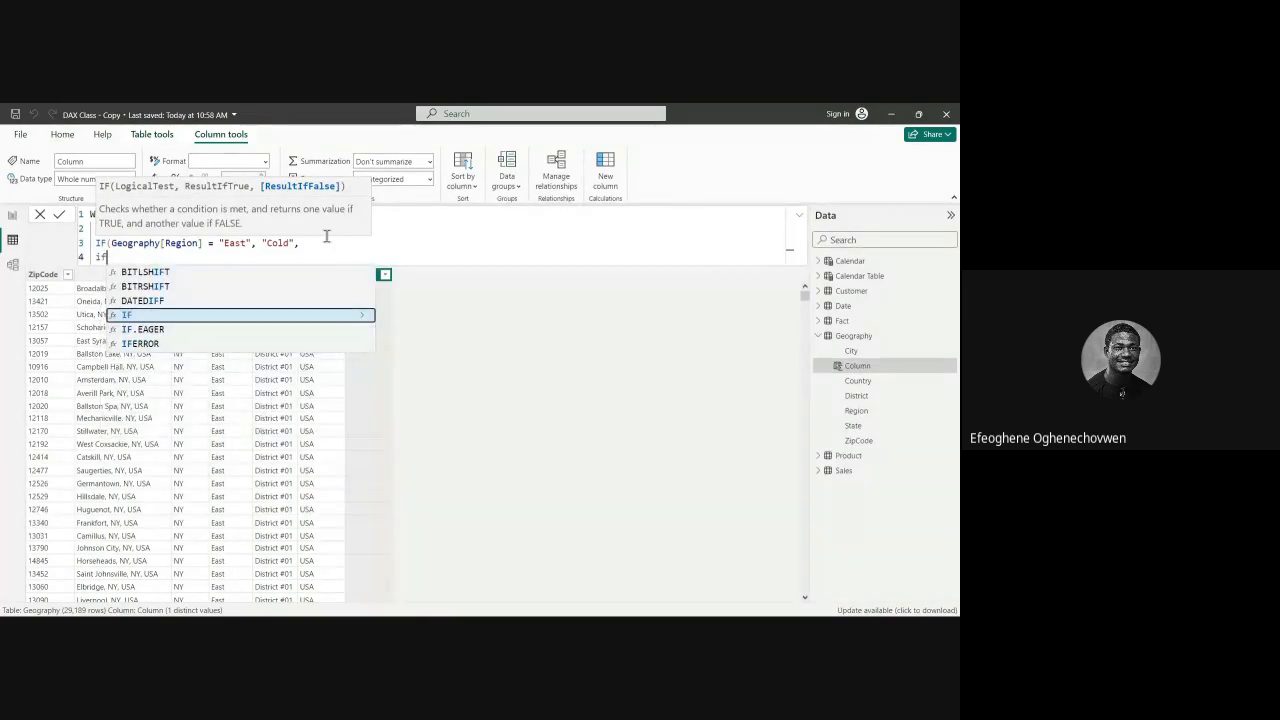
pyautogui.press('Tab')
pyautogui.write('geogr')
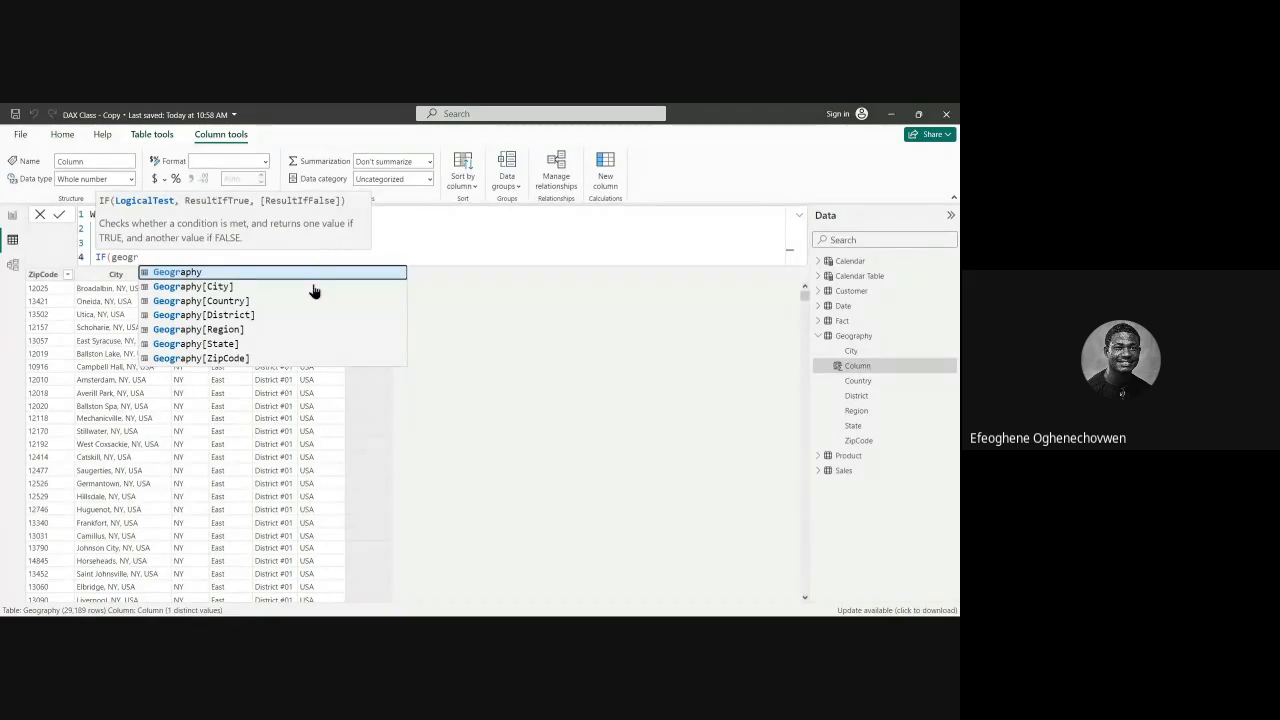
pyautogui.click(225, 330)
pyautogui.write('= ')
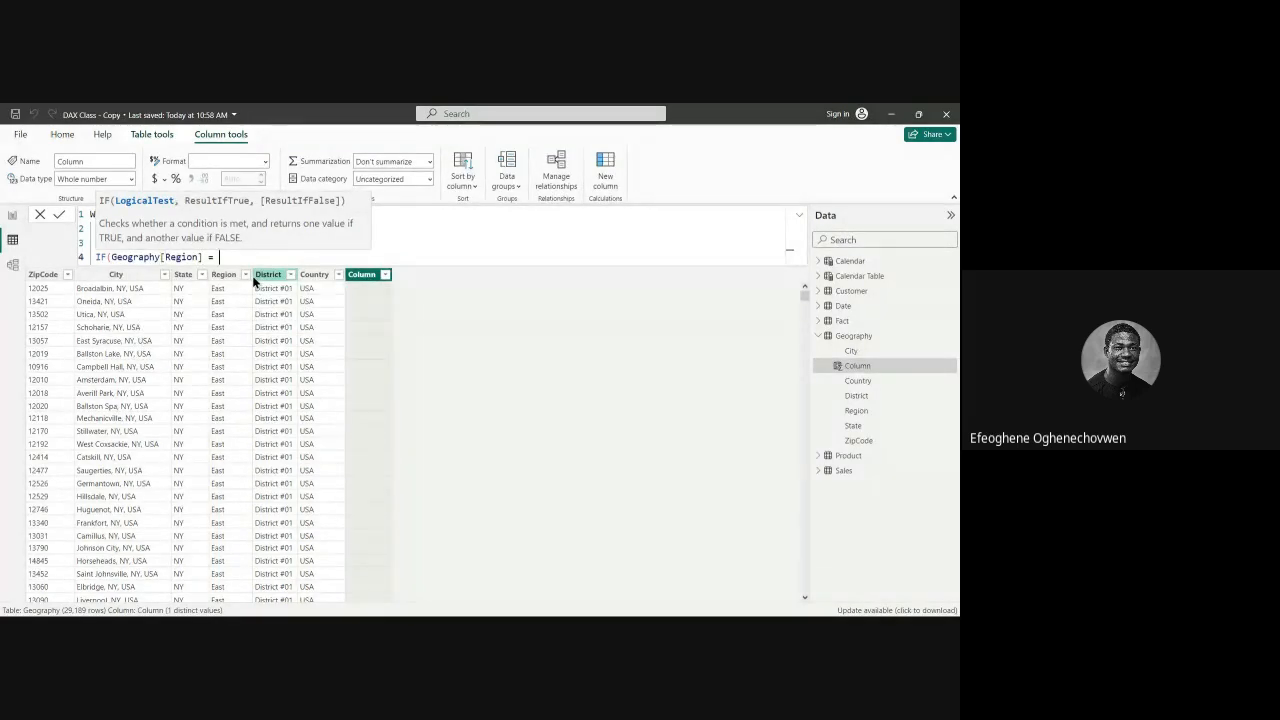
pyautogui.write('"West')
# Step: Enter "Warm" as the second IF function's result when true, followed by a comma for its next argument
pyautogui.write(', ""')
pyautogui.press('BackSpace')
pyautogui.write('Warm')
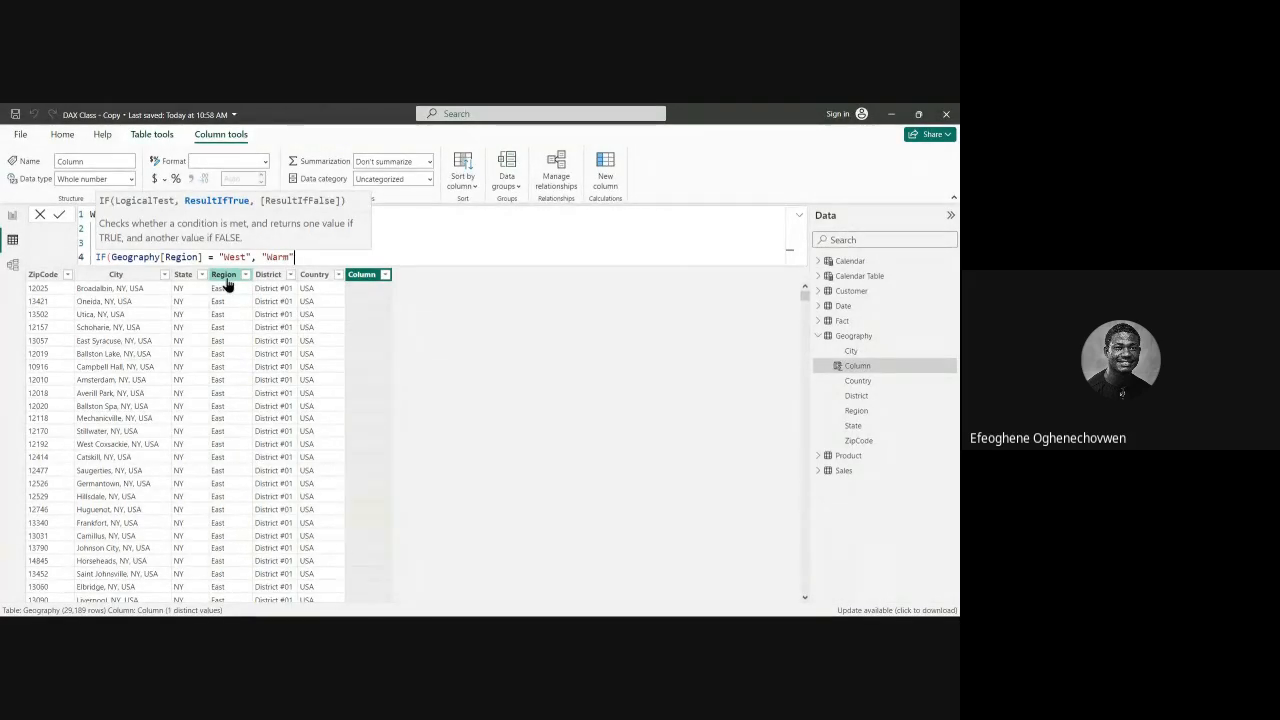
pyautogui.write(',')
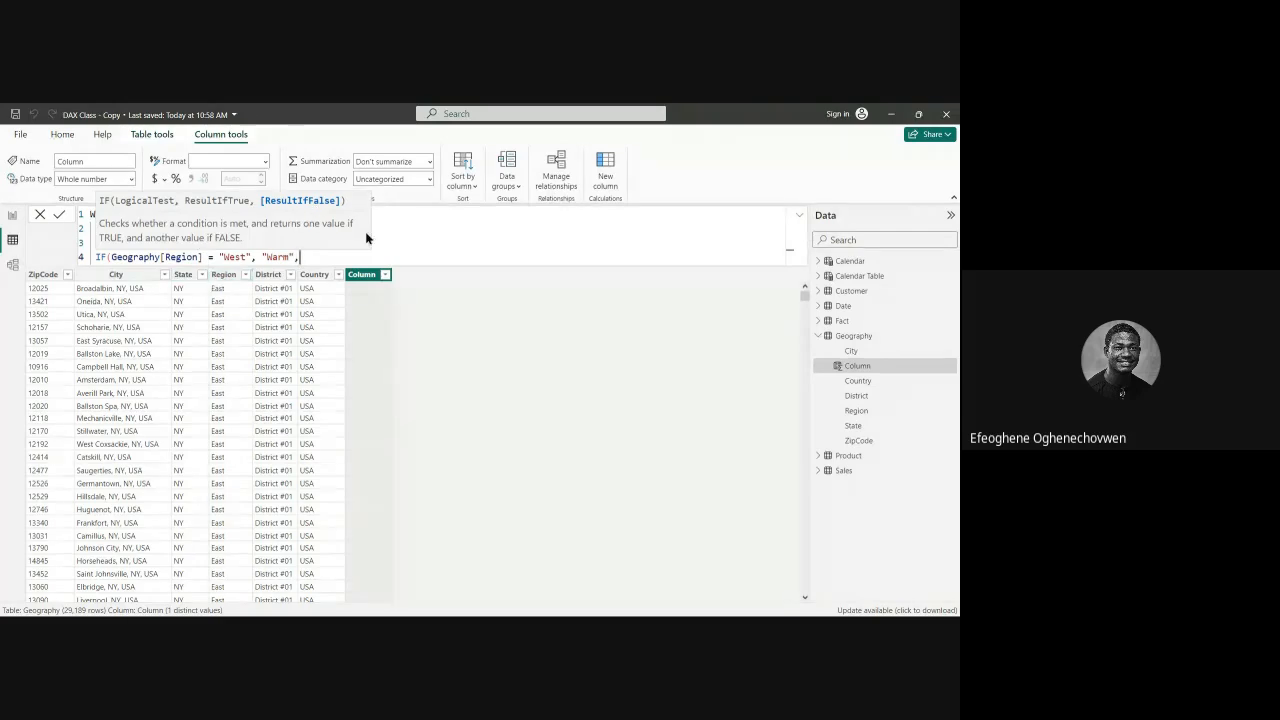
pyautogui.click(310, 256)
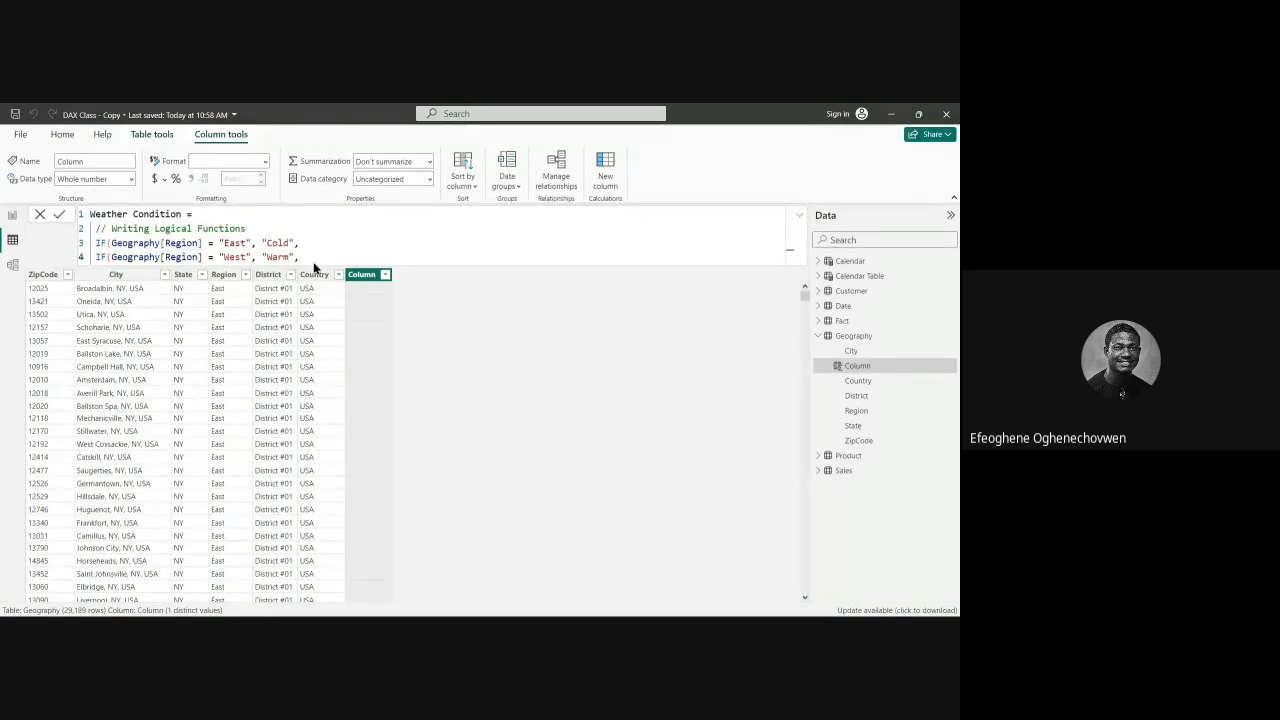
pyautogui.press('Return')
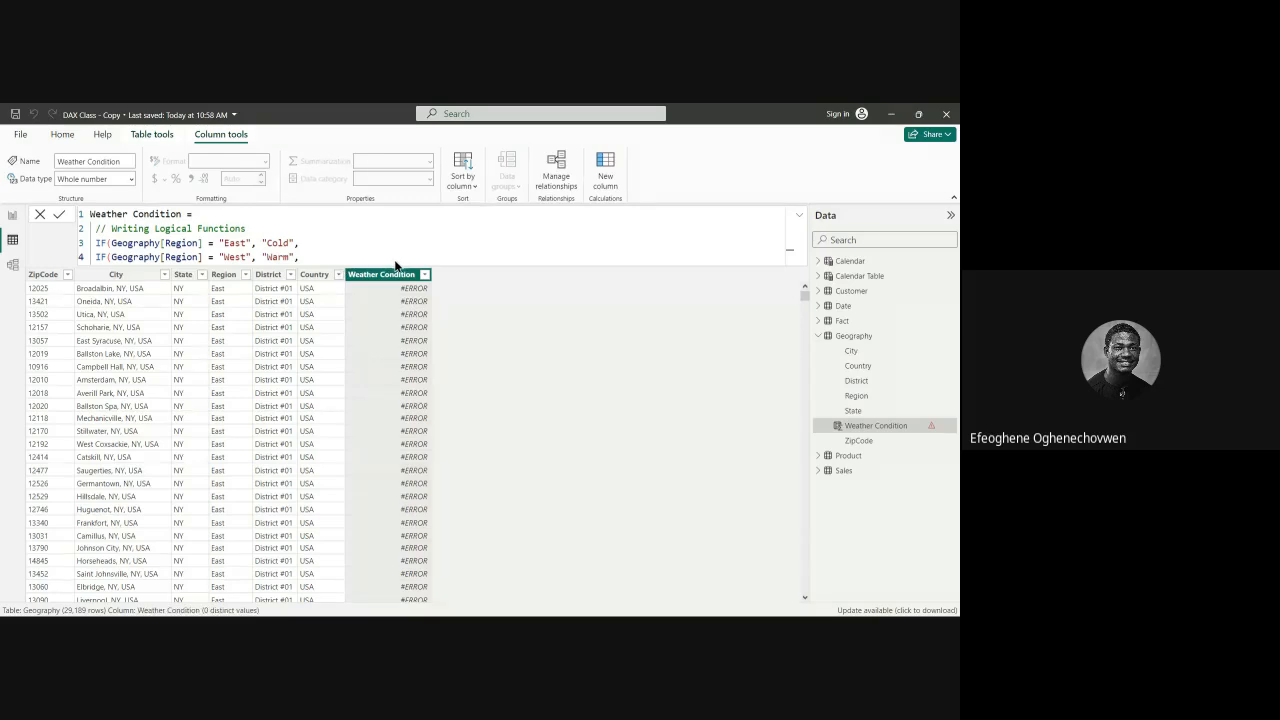
pyautogui.click(341, 254)
pyautogui.write('))')
pyautogui.press('BackSpace')
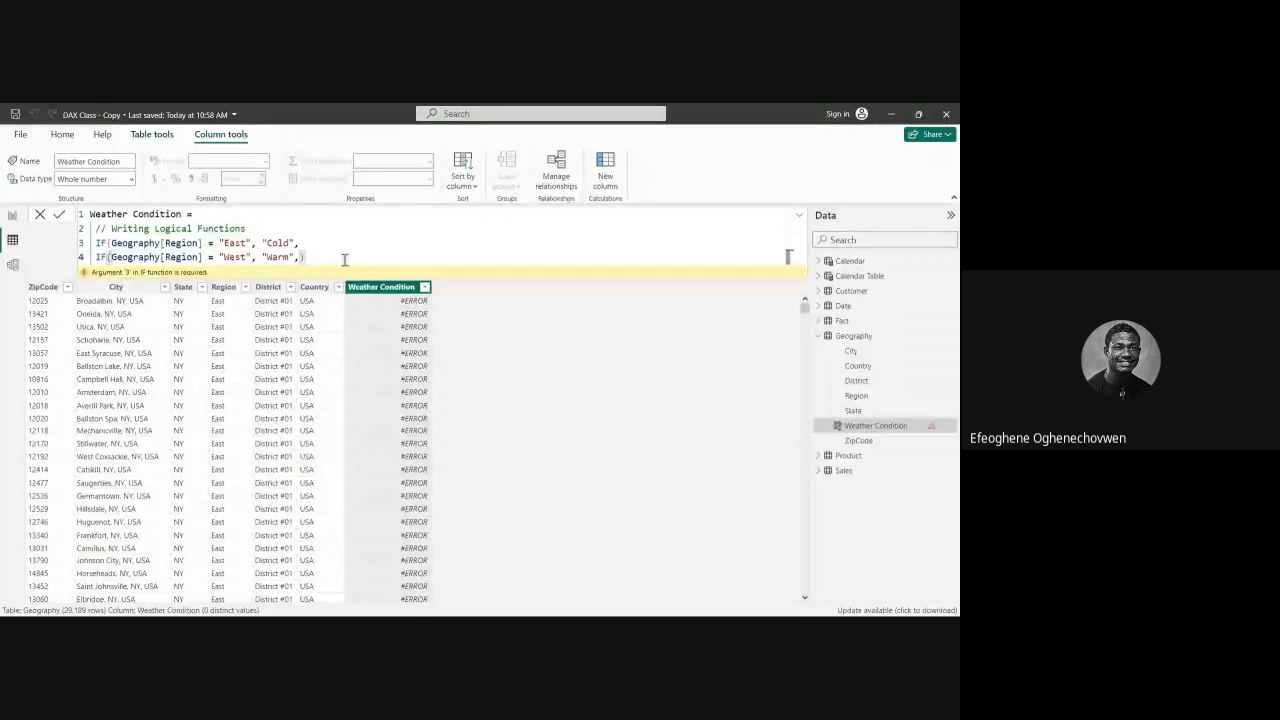
# Step: Start a new line beneath the "West" condition, leaving out the premature closing parenthesis and the incomplete IF text
pyautogui.hotkey('shift', 'Return')
pyautogui.write('if')
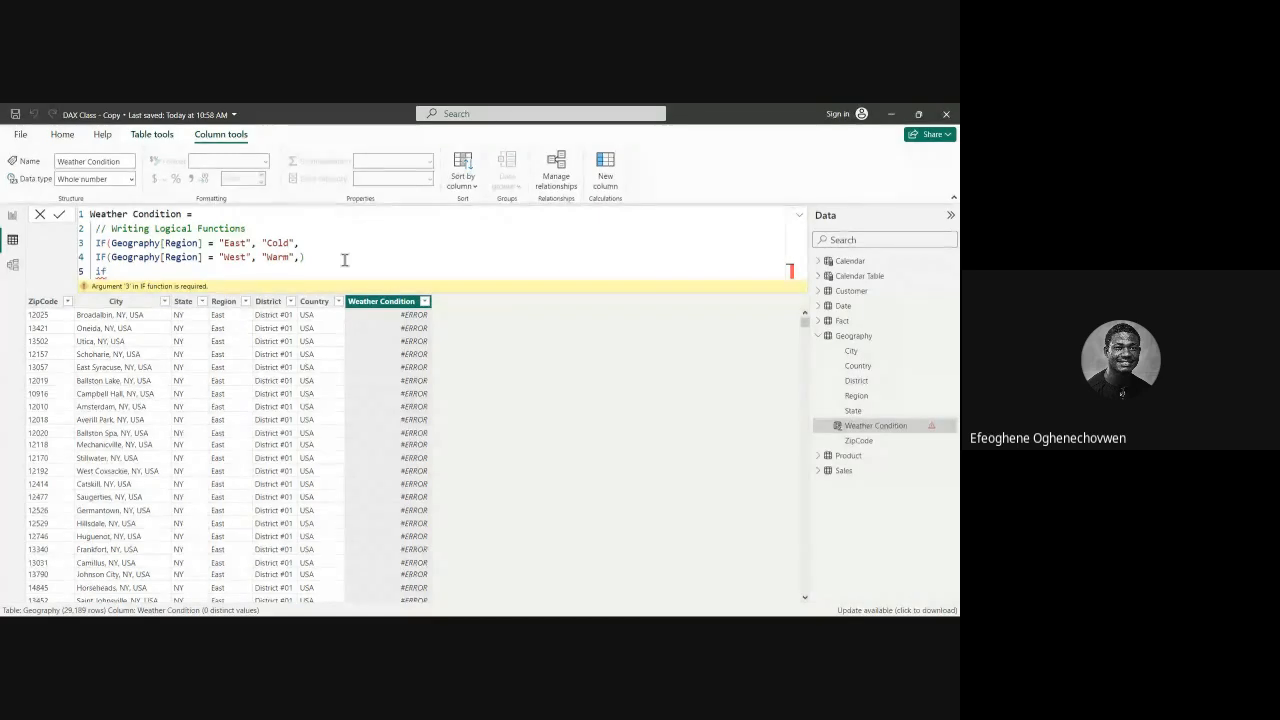
pyautogui.press('BackSpace')
pyautogui.press('BackSpace')
pyautogui.write('IF =')
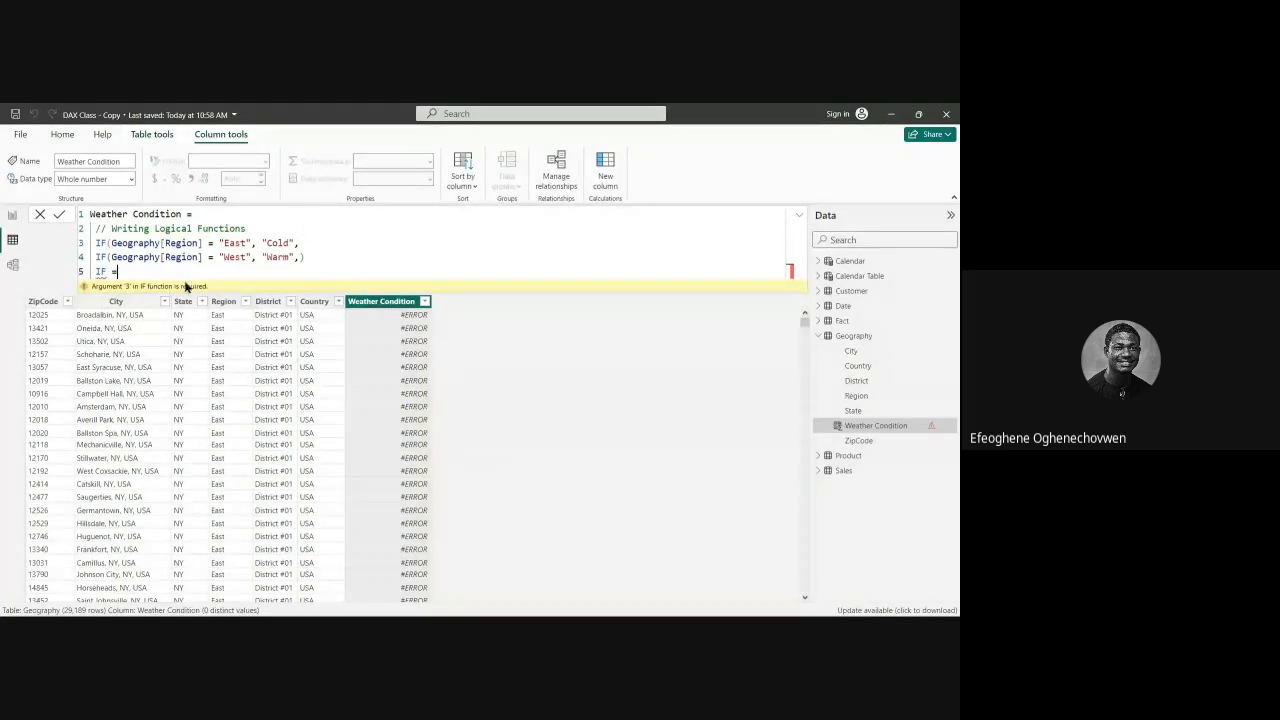
pyautogui.click(311, 256)
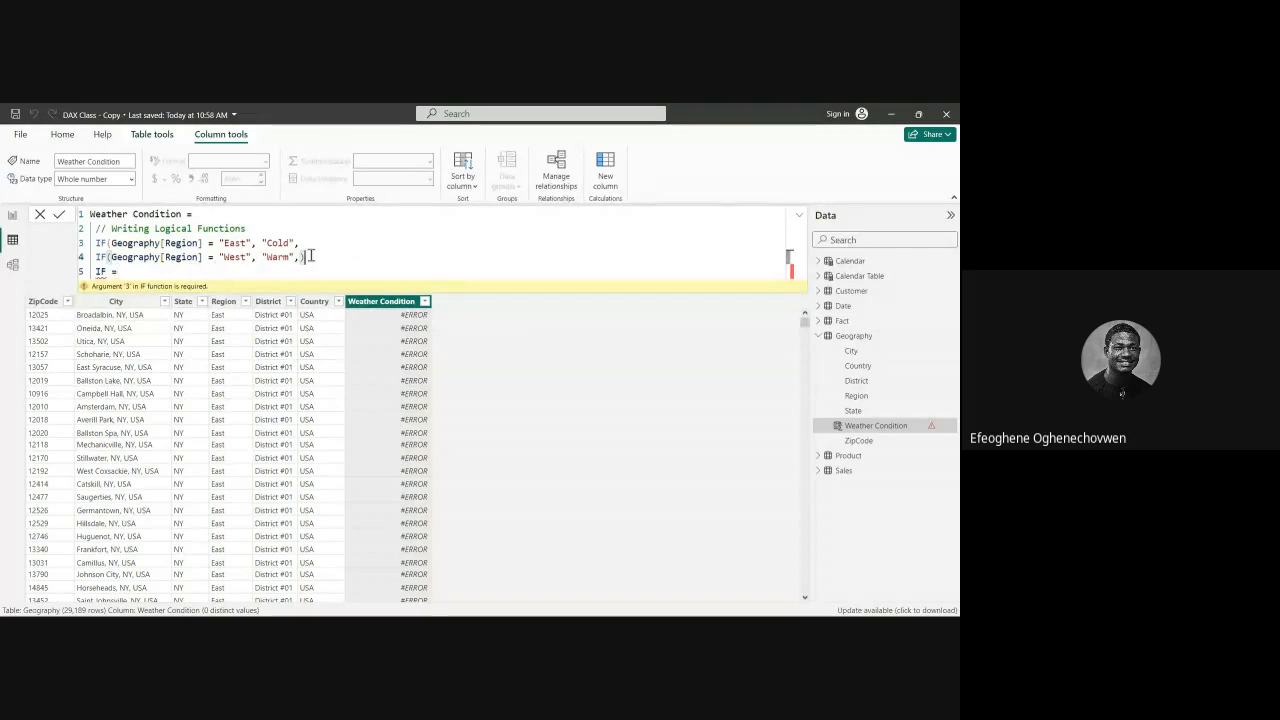
pyautogui.click(133, 271)
pyautogui.press('BackSpace')
pyautogui.press('BackSpace')
pyautogui.press('BackSpace')
pyautogui.press('BackSpace')
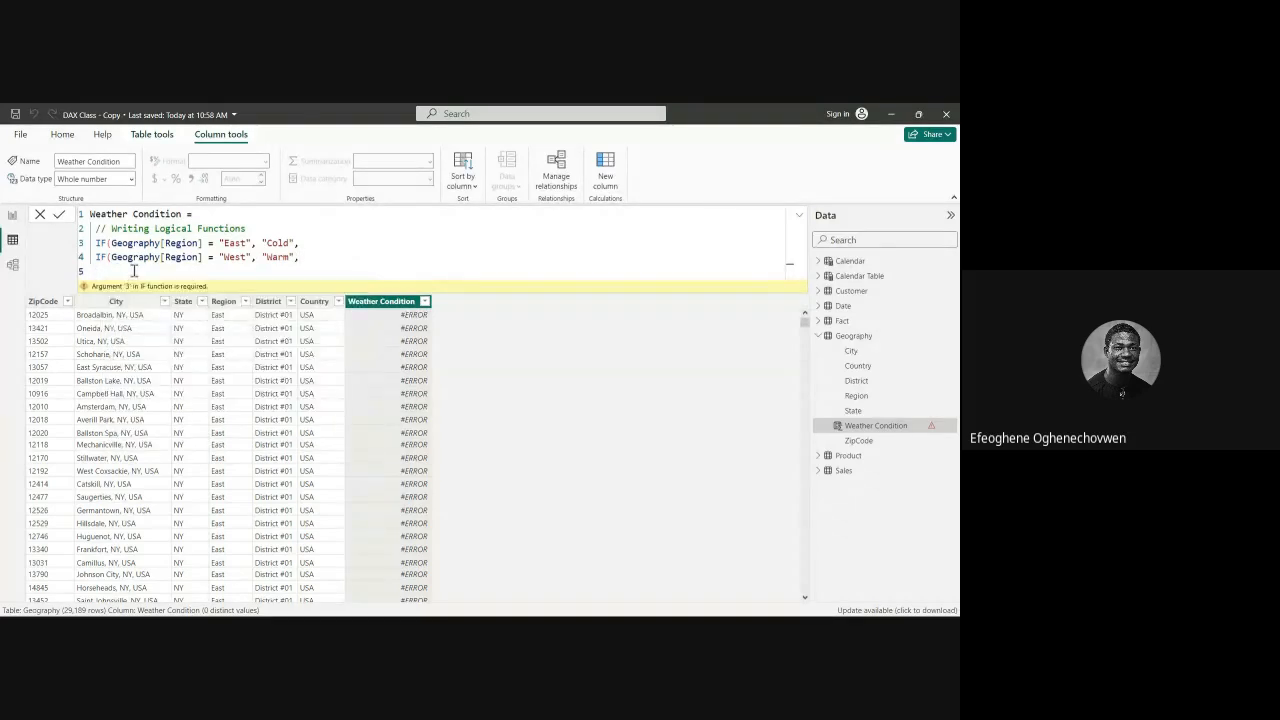
# Step: Nest a third IF function testing Geography[Region] = "Central" with "Hot" as its result when true
pyautogui.write('IF(')
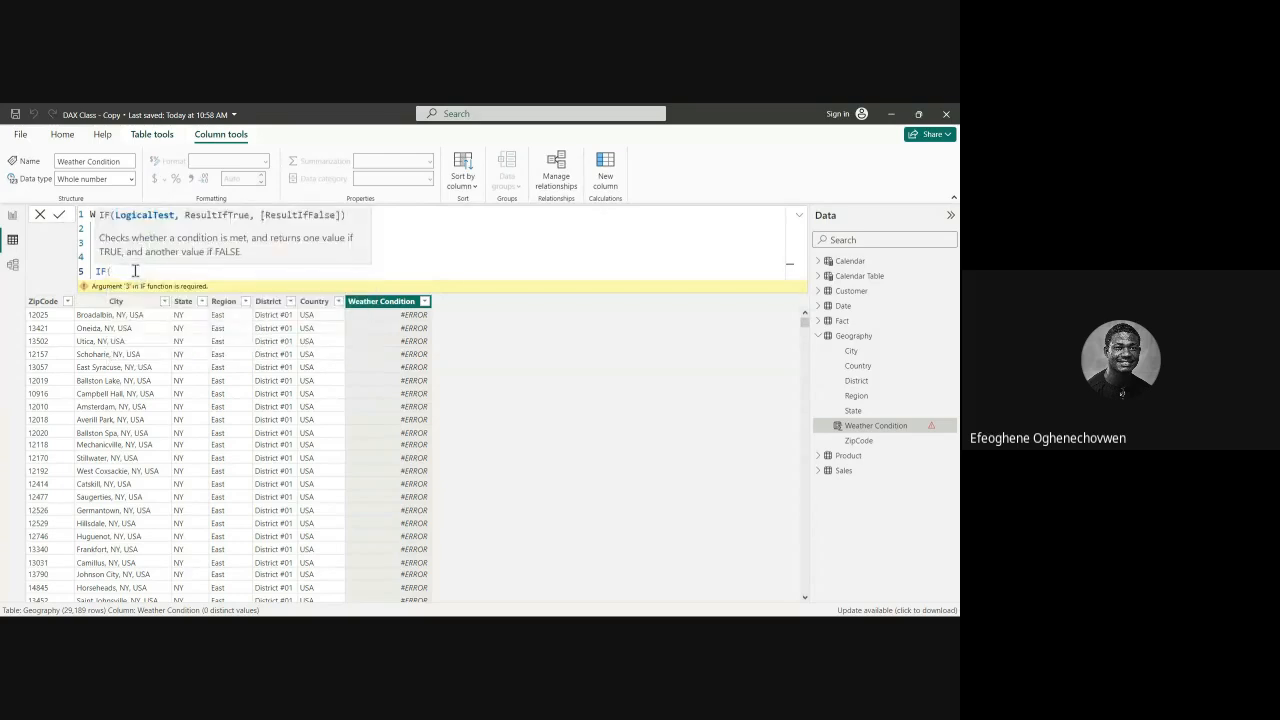
pyautogui.write('GEOGRAP')
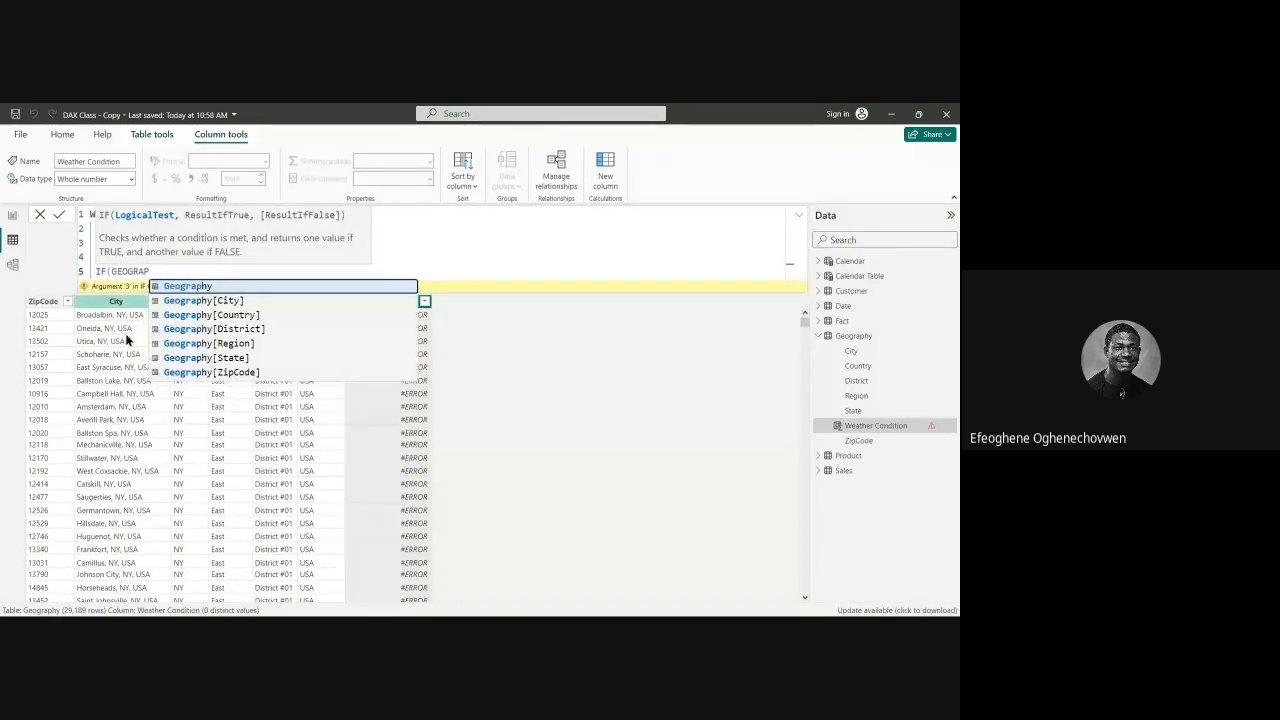
pyautogui.click(213, 347)
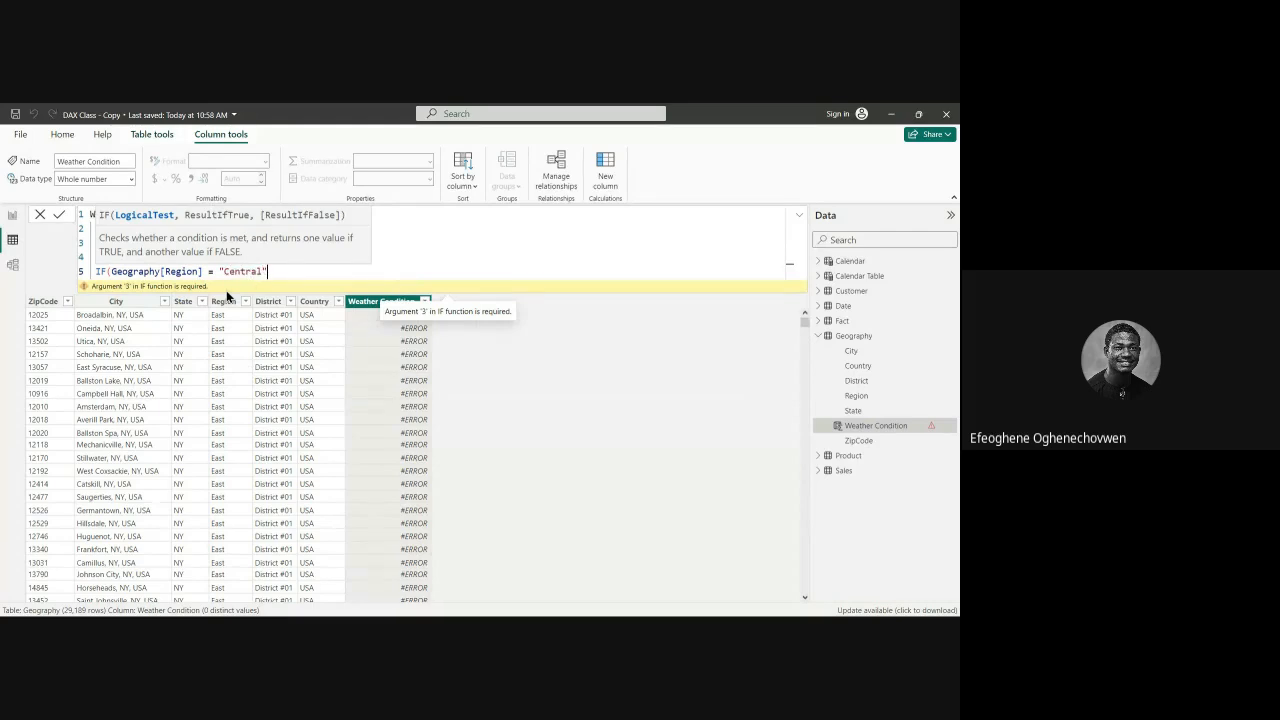
pyautogui.write(', ""')
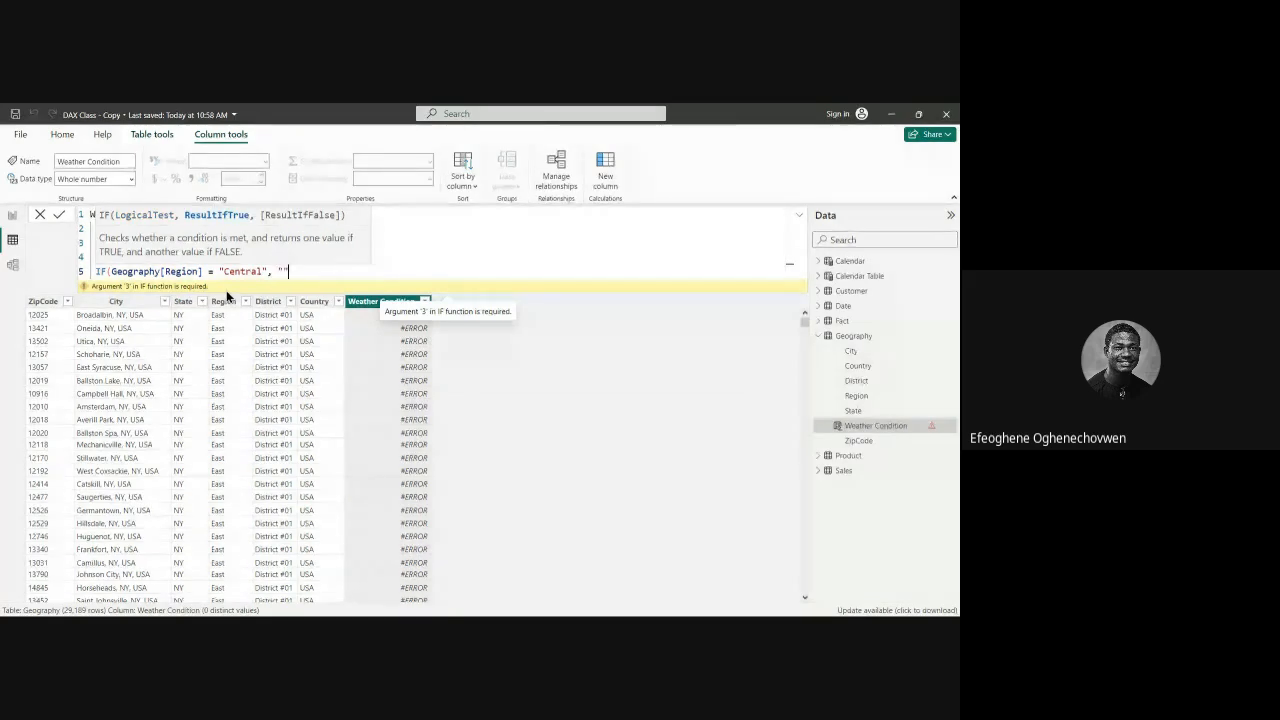
pyautogui.write('Hot",')
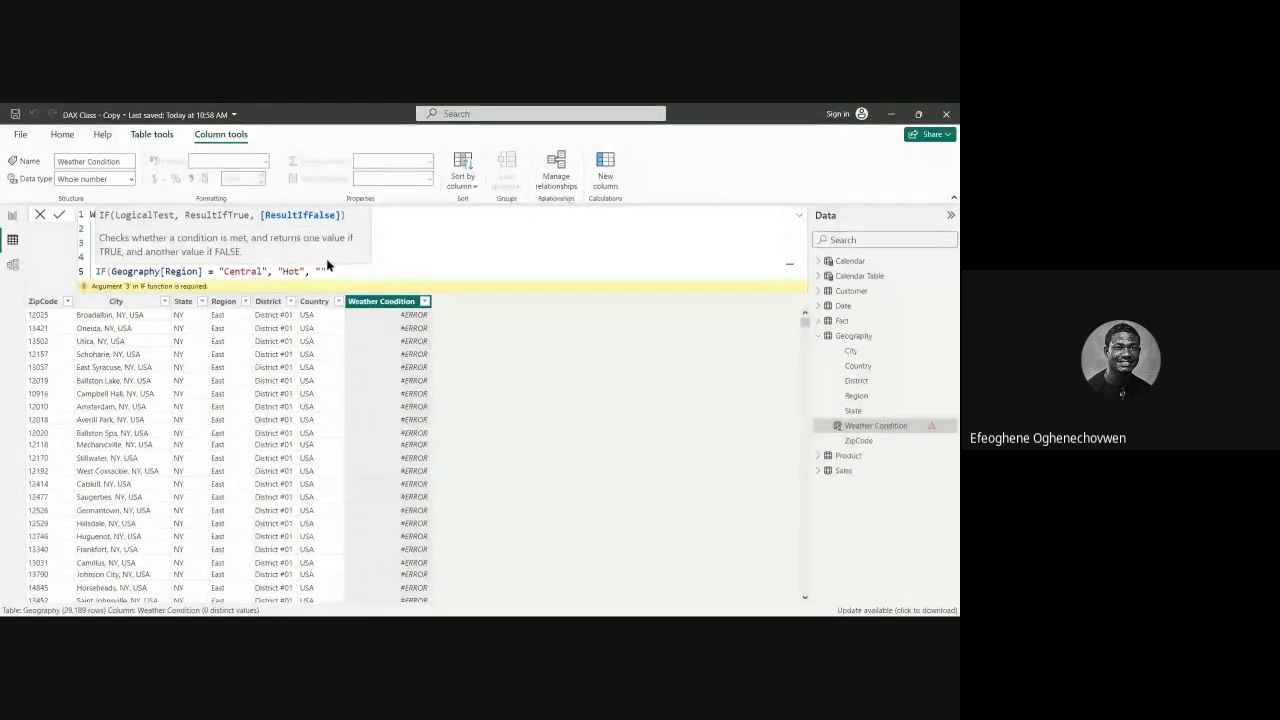
# Step: Enter "NA" as the final false result, close all three IF functions and commit the Weather Condition formula
pyautogui.write('"NA"')
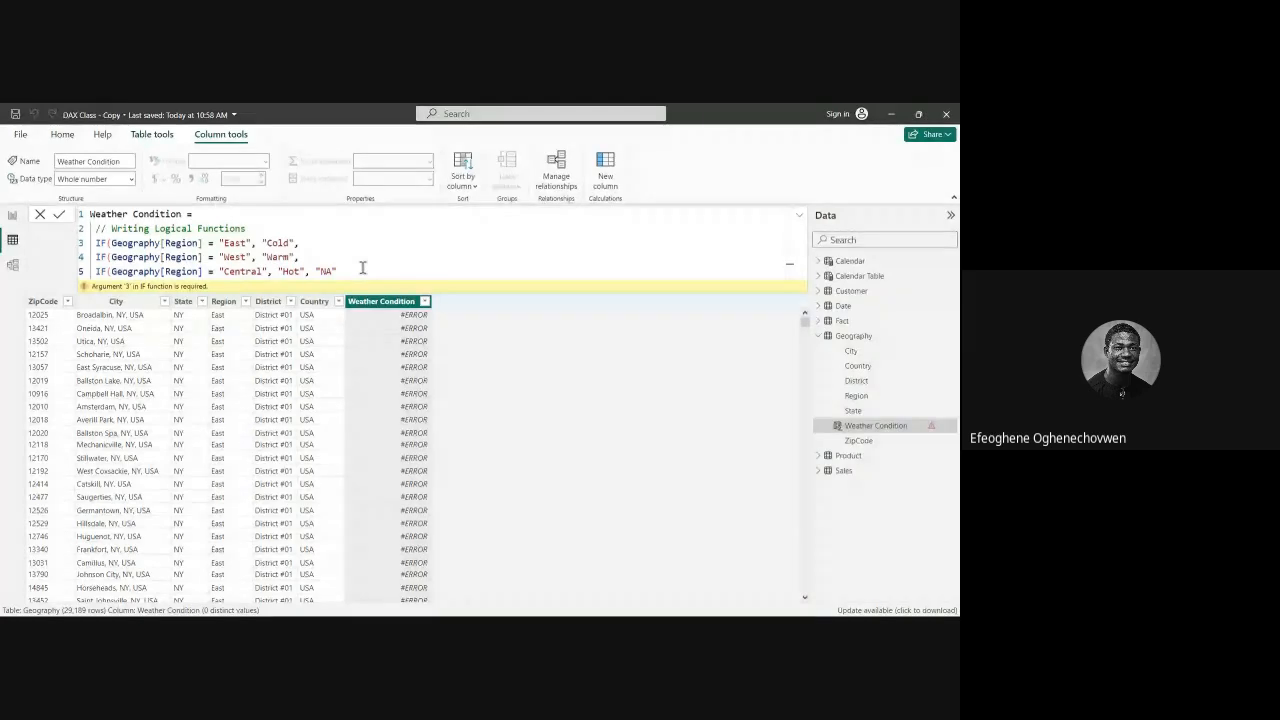
pyautogui.write(')')
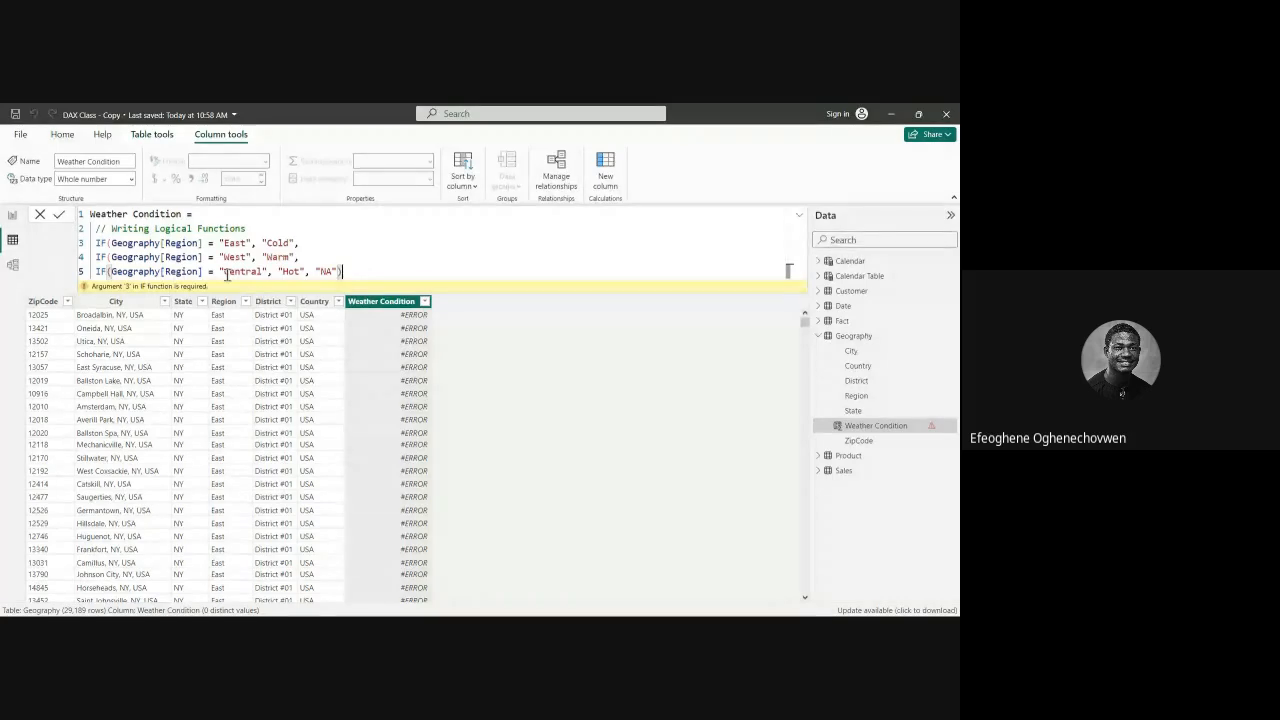
pyautogui.write(')')
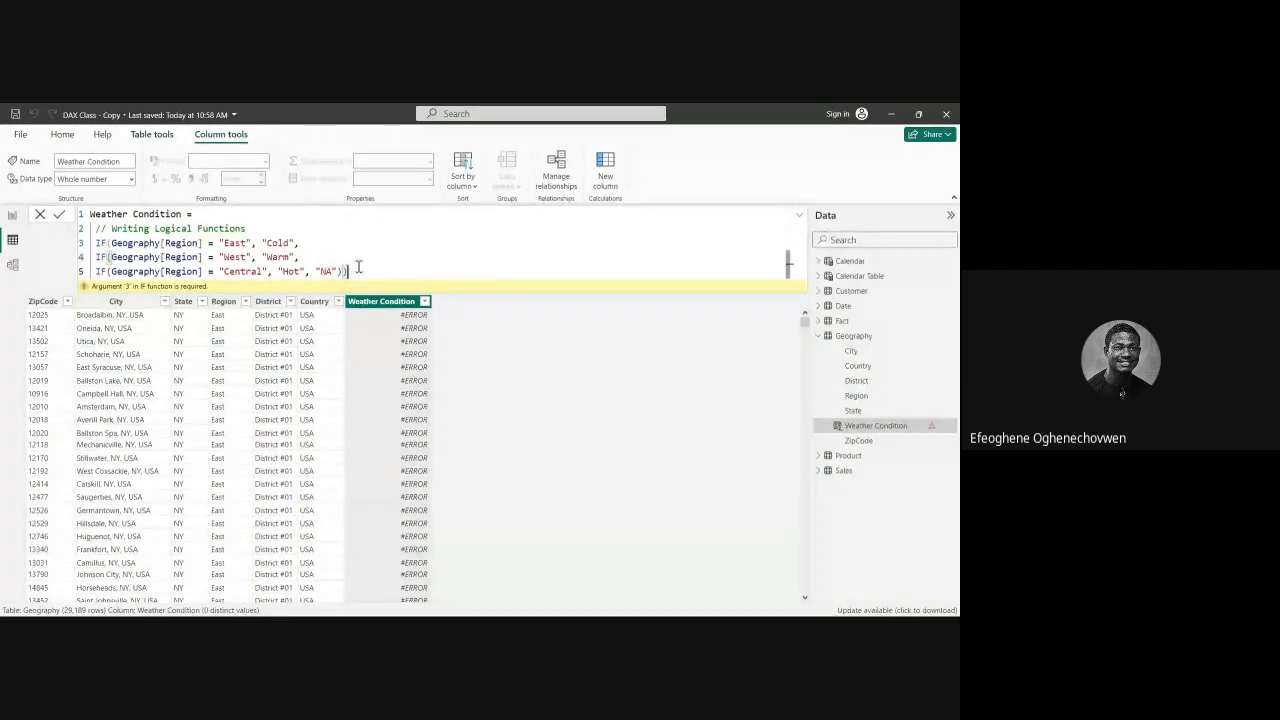
pyautogui.write(')')
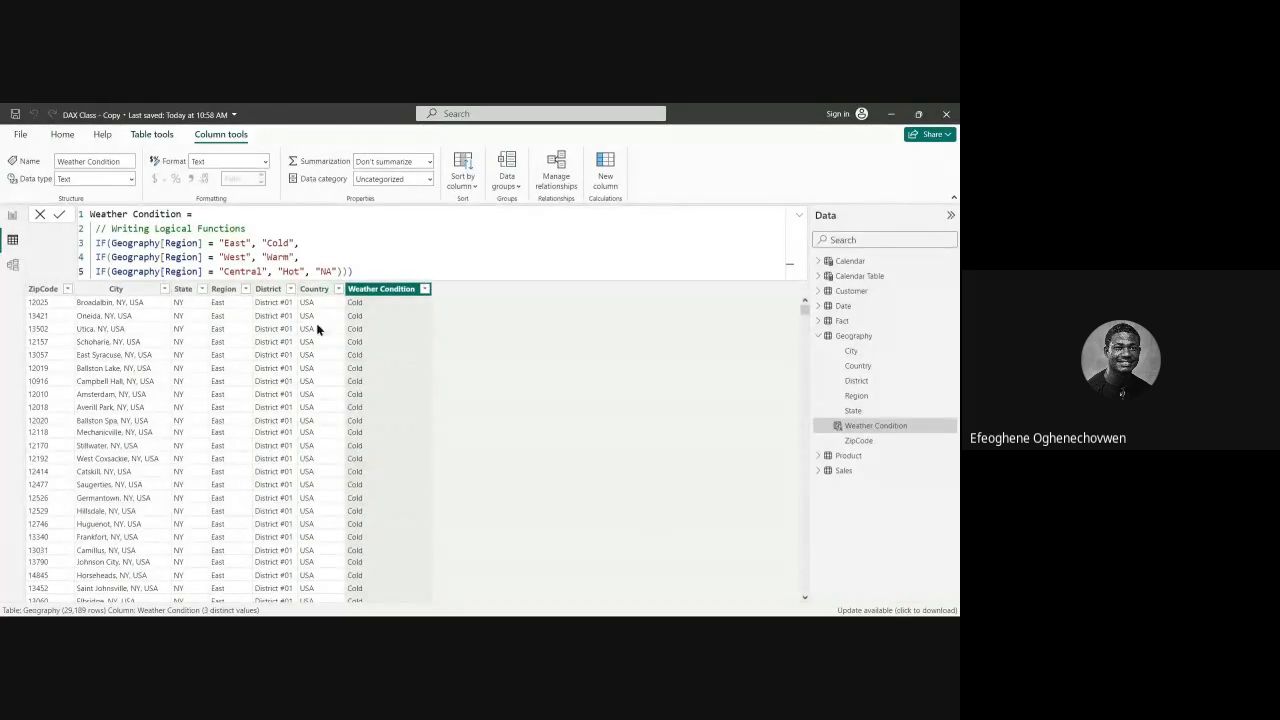
# Step: Examine the Weather Condition column's distinct values and its results in rows further down the Geography table
pyautogui.scroll(-5, 370, 306)
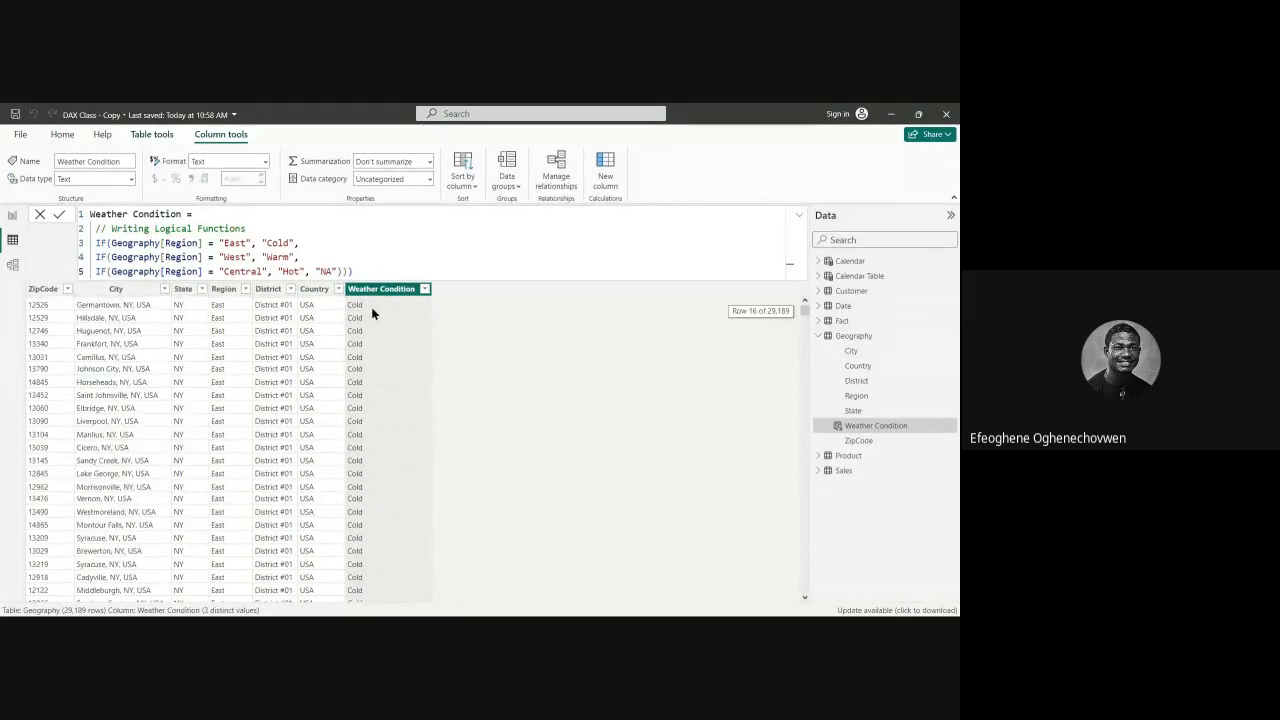
pyautogui.click(424, 289)
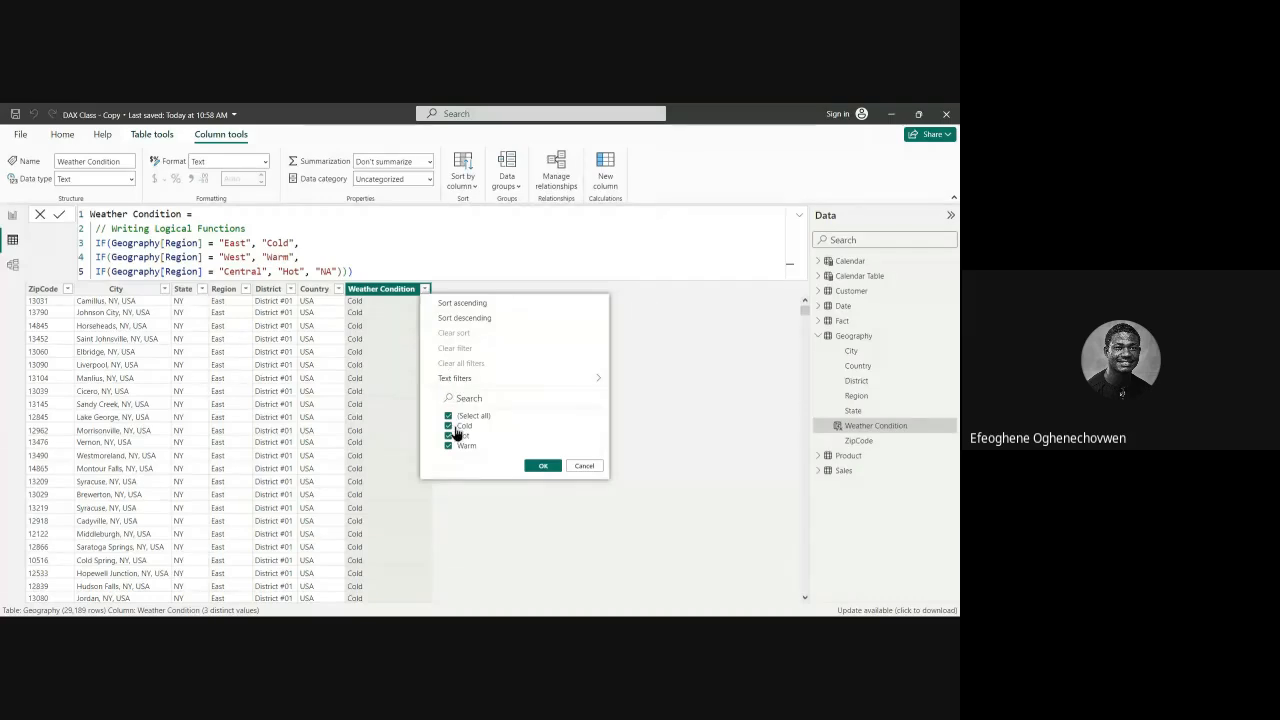
pyautogui.click(532, 467)
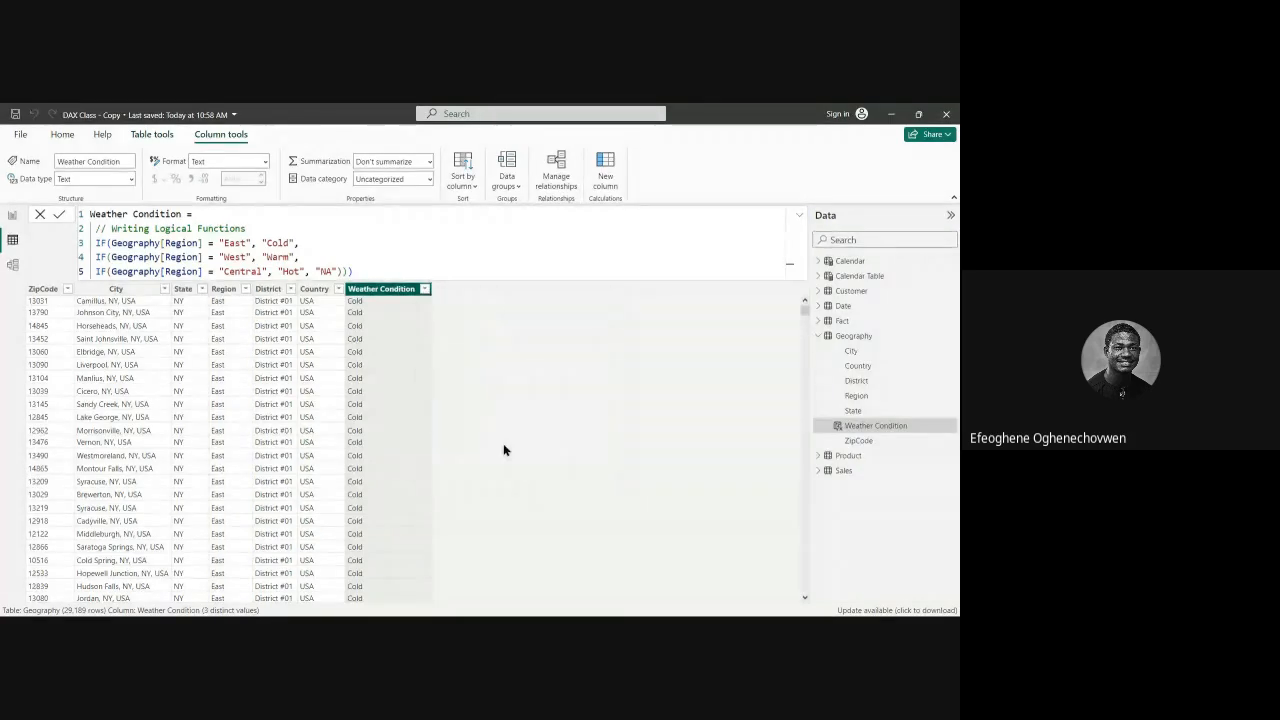
pyautogui.scroll(-10, 397, 380)
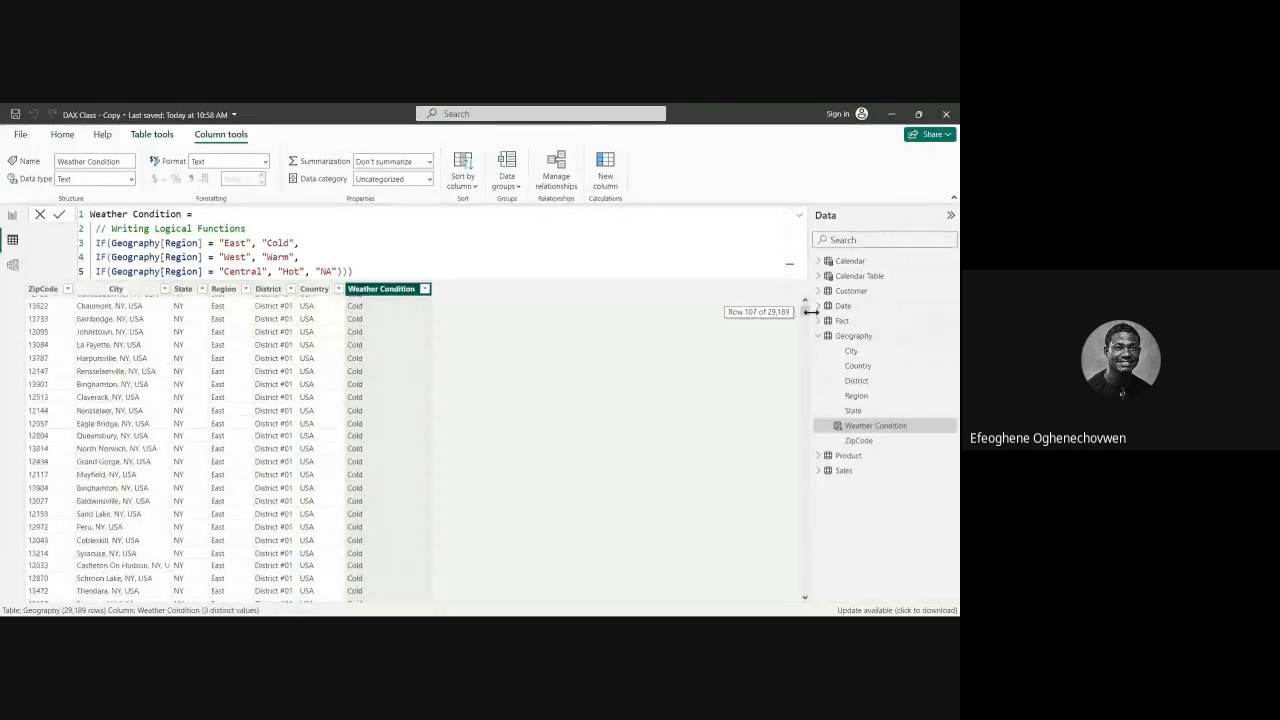
pyautogui.moveTo(804, 312); pyautogui.dragTo(832, 538)
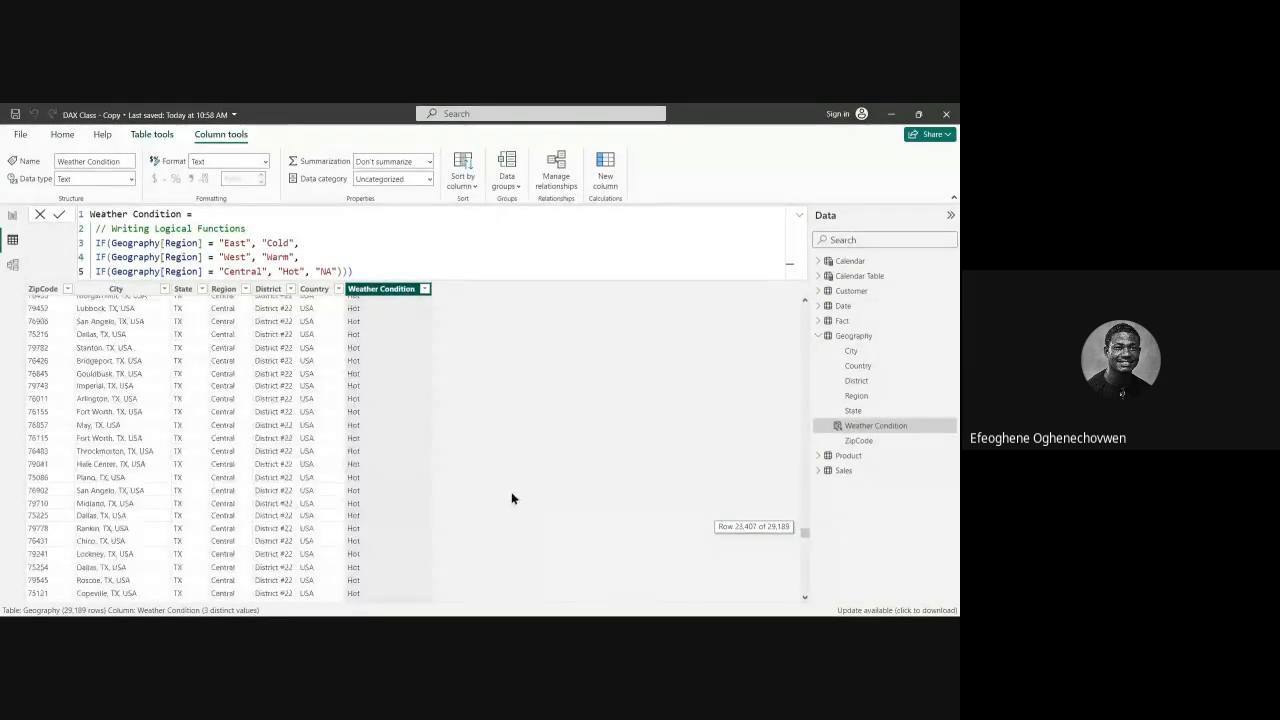
# Step: Filter the Weather Condition column to show only the Warm rows
pyautogui.click(424, 289)
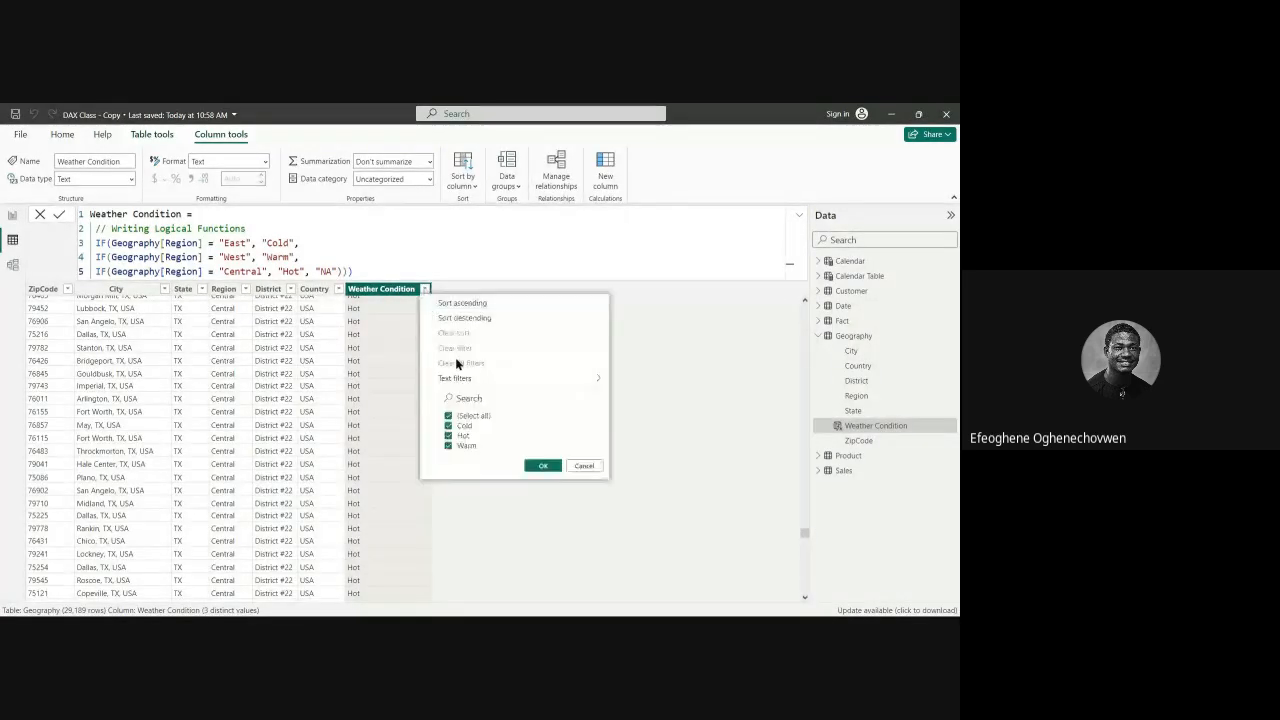
pyautogui.click(448, 417)
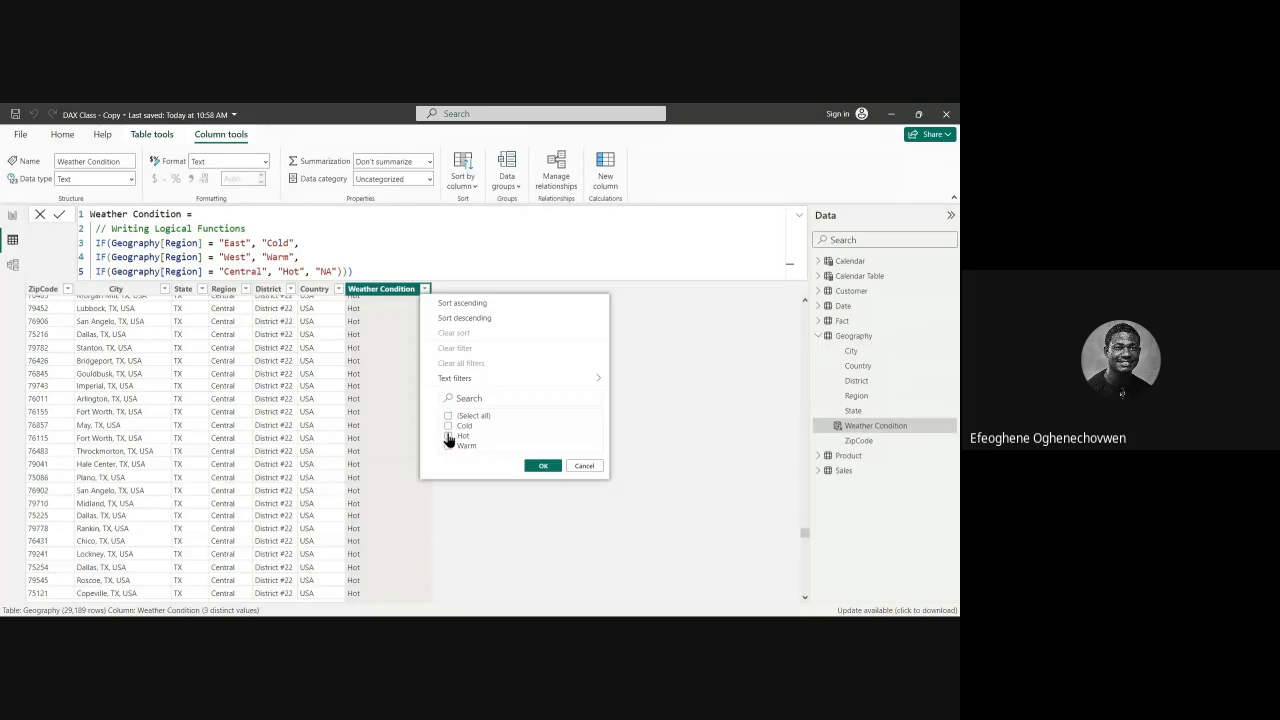
pyautogui.click(447, 446)
pyautogui.click(543, 465)
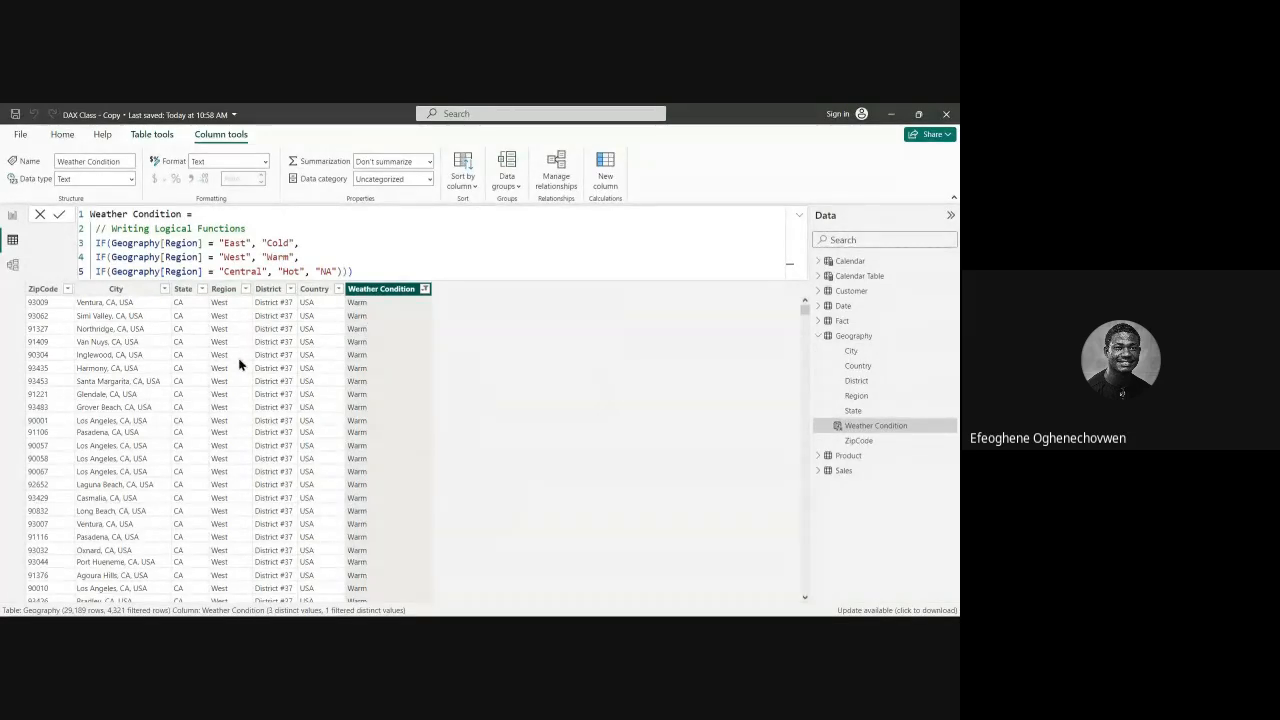
# Step: Change the Weather Condition filter to show only the Hot rows
pyautogui.click(425, 290)
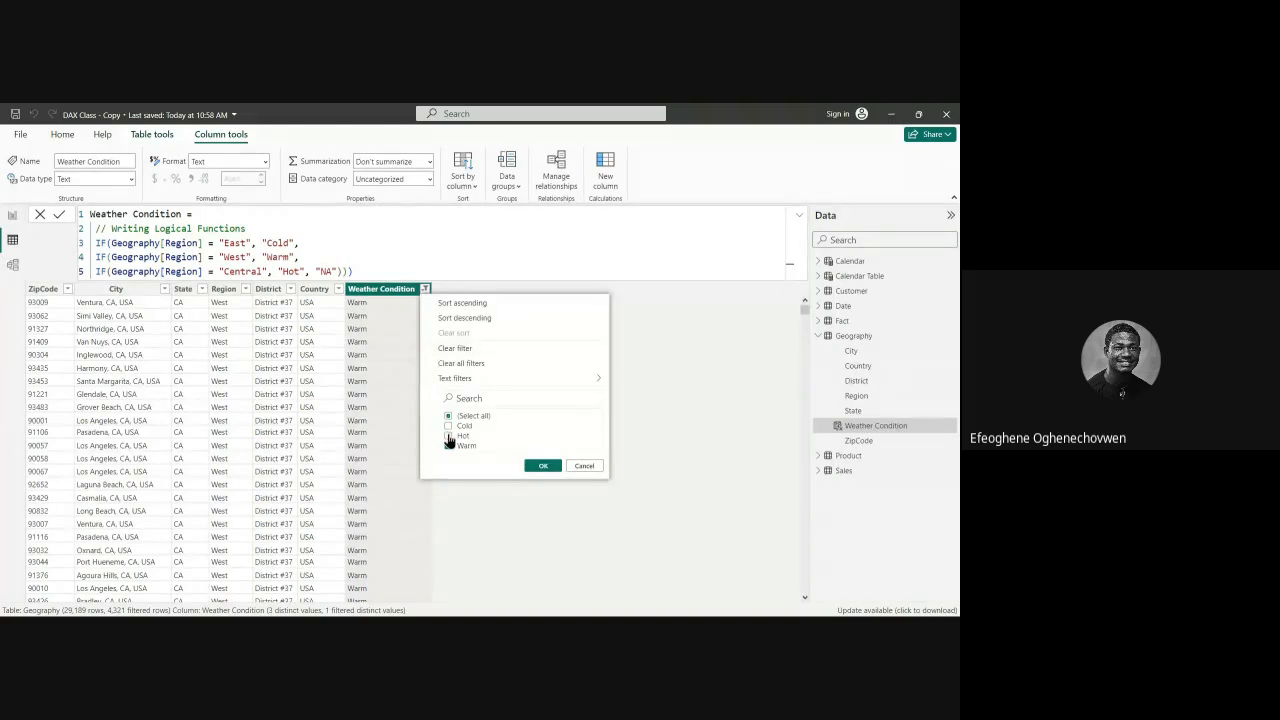
pyautogui.click(449, 436)
pyautogui.click(449, 446)
pyautogui.click(543, 467)
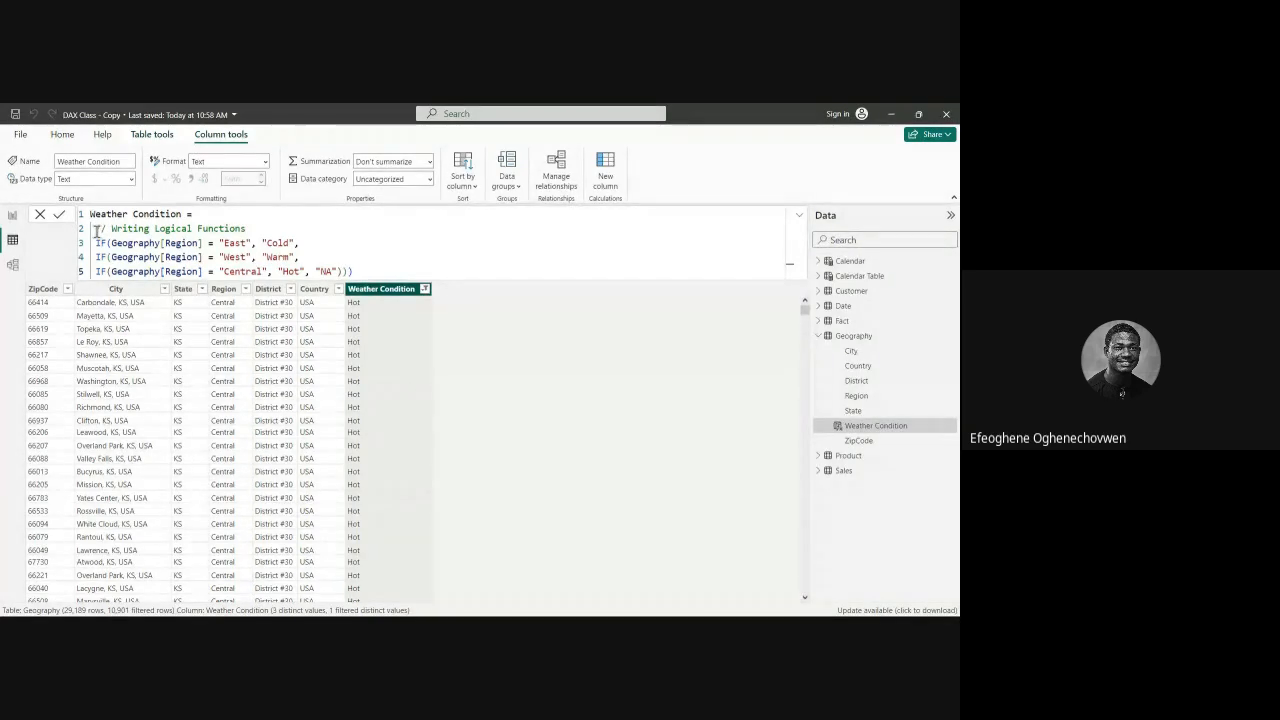
# Step: Review the Weather Condition formula's comment line and the parts of its first IF, from the function name to the "Cold" result
pyautogui.moveTo(96, 229); pyautogui.dragTo(262, 232)
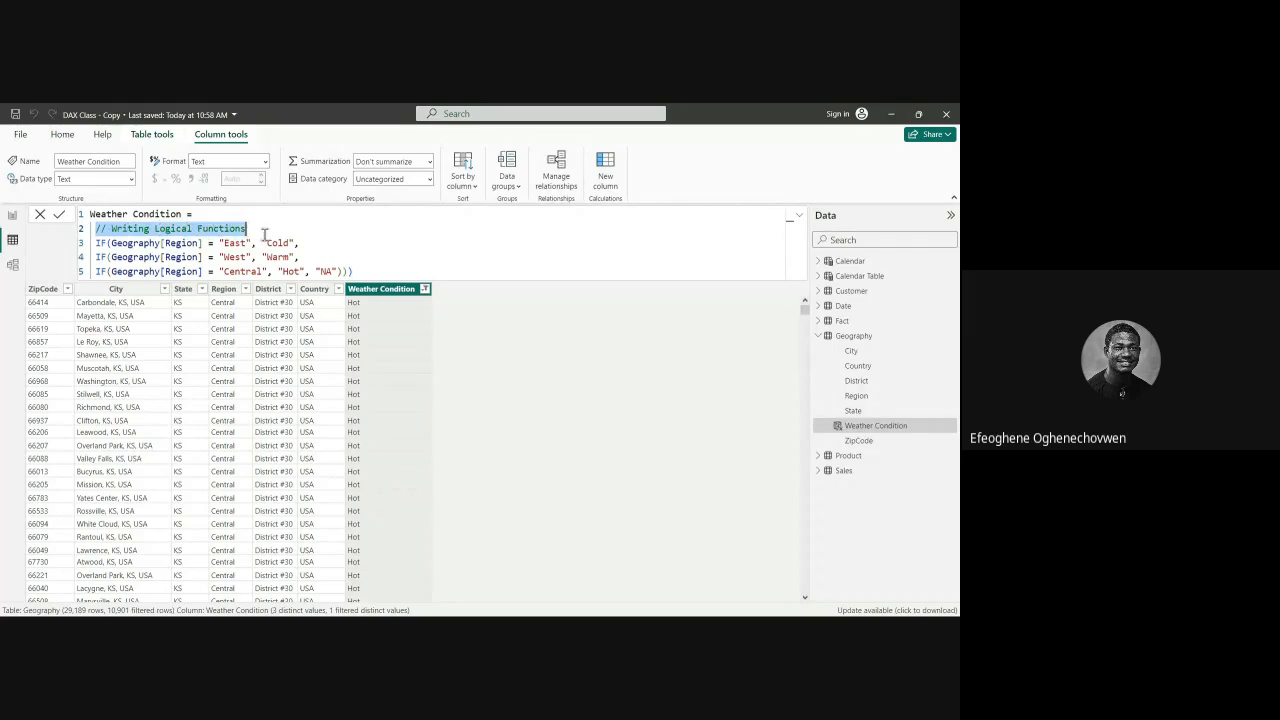
pyautogui.click(97, 243)
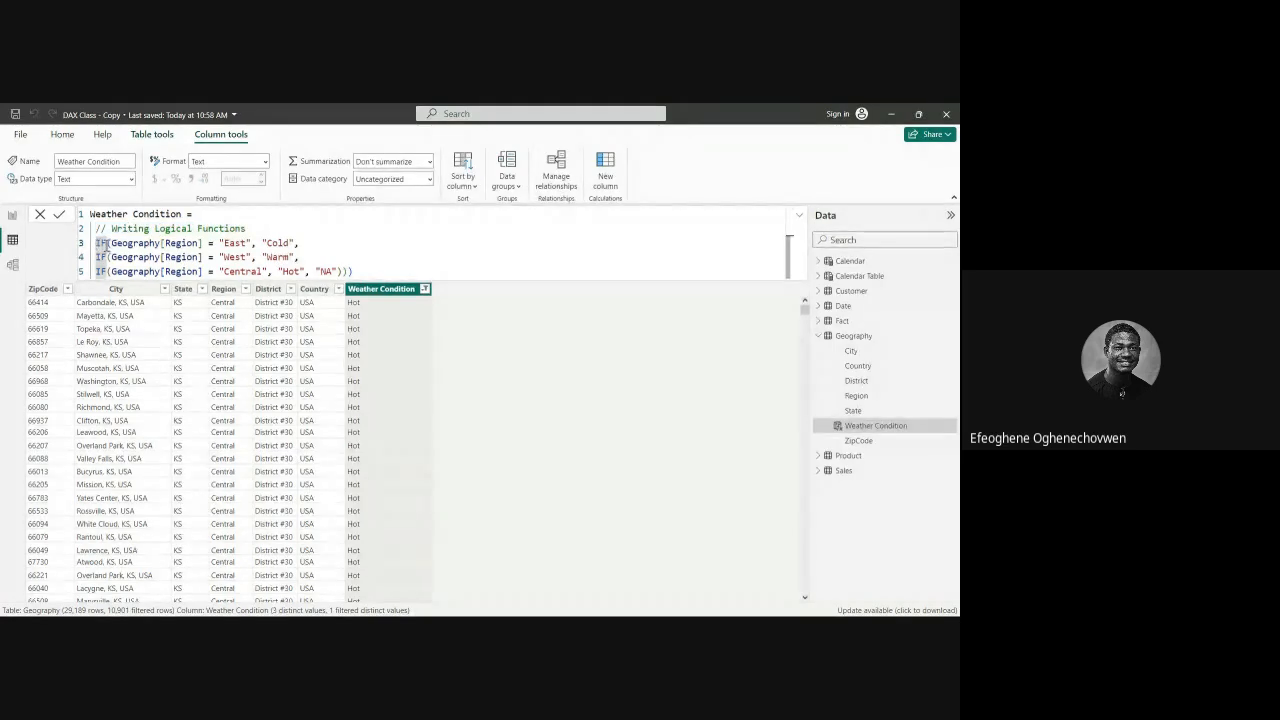
pyautogui.doubleClick(113, 242)
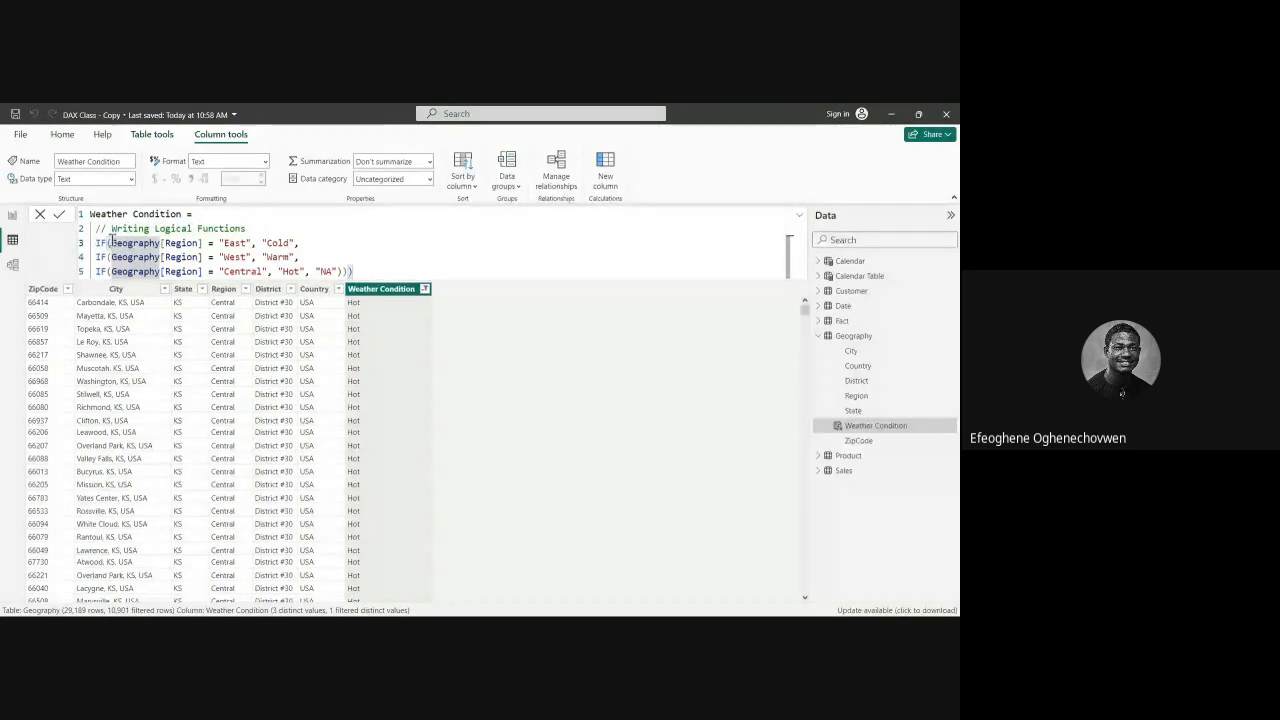
pyautogui.doubleClick(281, 243)
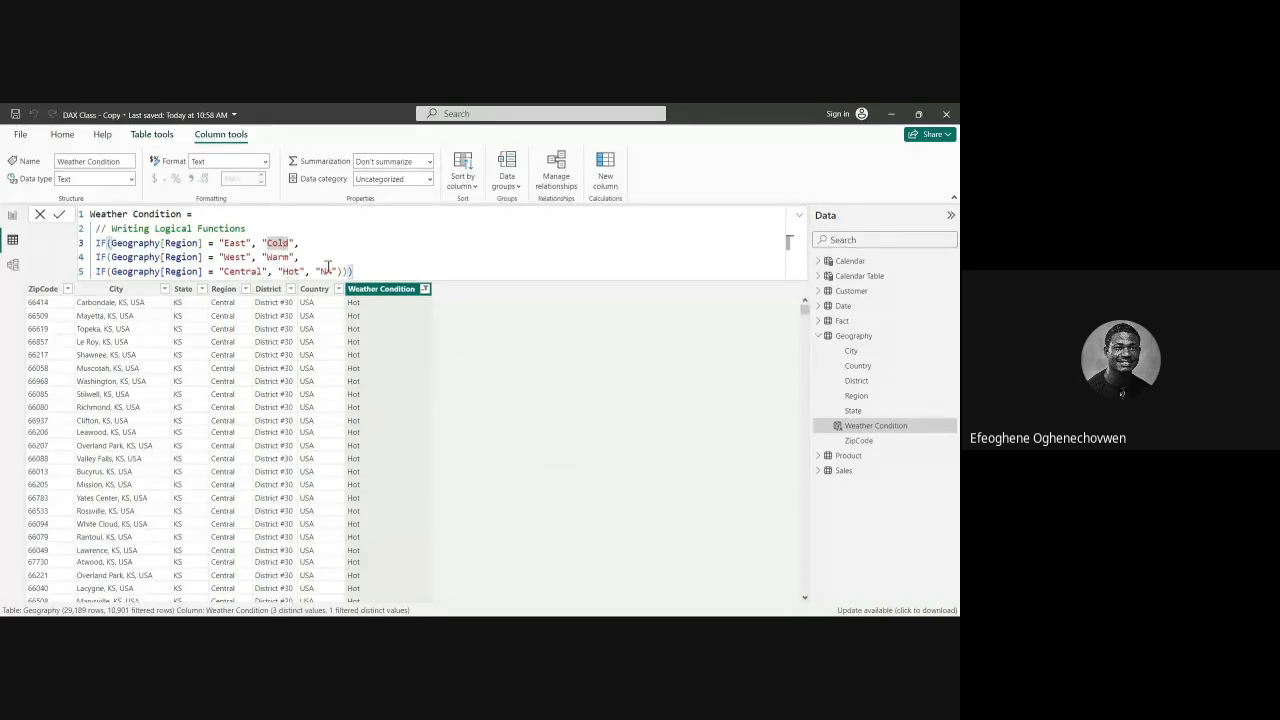
# Step: Replace the region "Central" with "North" in the third IF of the Weather Condition formula
pyautogui.click(374, 269)
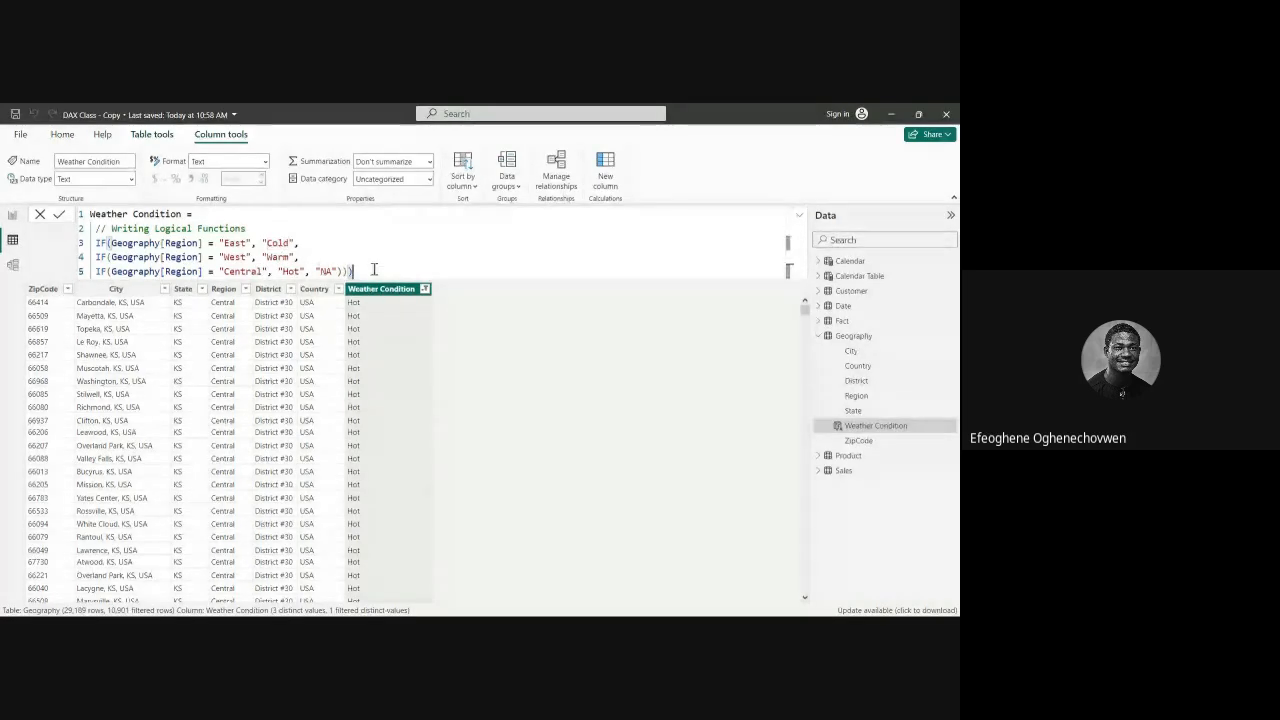
pyautogui.click(257, 271)
pyautogui.moveTo(261, 271); pyautogui.dragTo(231, 271)
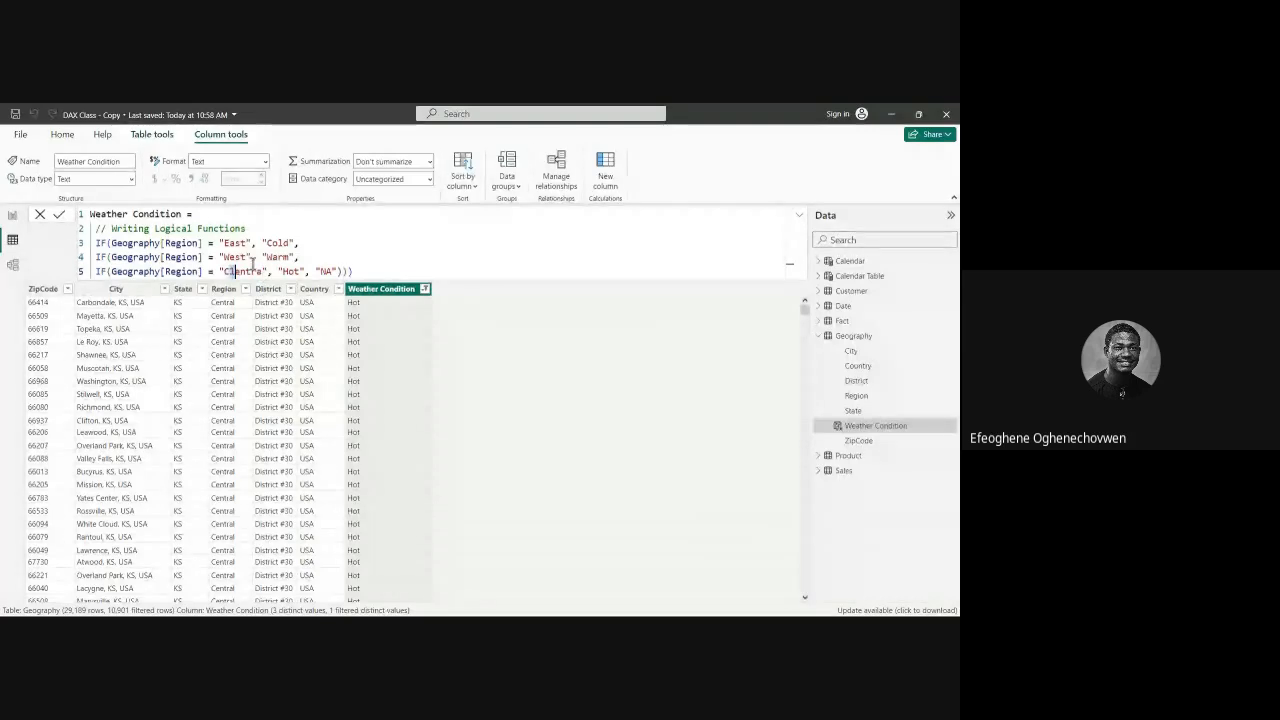
pyautogui.click(262, 271)
pyautogui.press('BackSpace')
pyautogui.press('BackSpace')
pyautogui.press('BackSpace')
pyautogui.press('BackSpace')
pyautogui.press('BackSpace')
pyautogui.press('BackSpace')
pyautogui.press('BackSpace')
pyautogui.write('n')
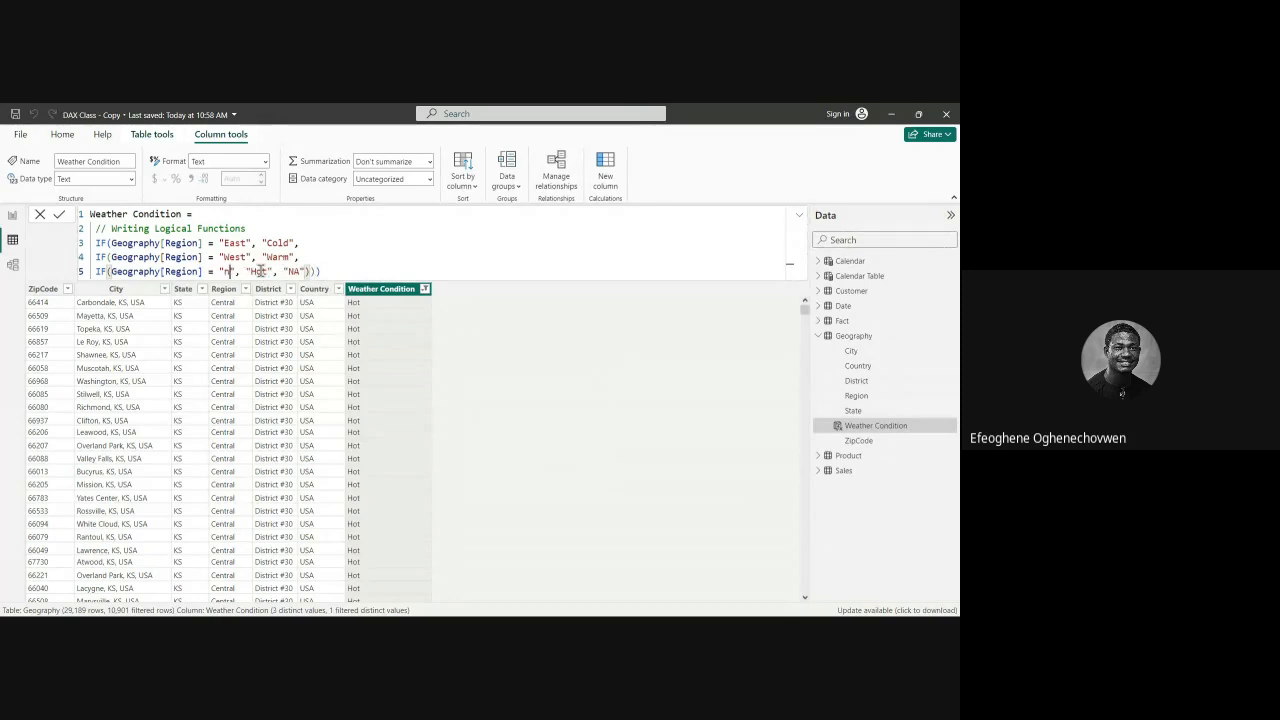
pyautogui.press('BackSpace')
pyautogui.write('North')
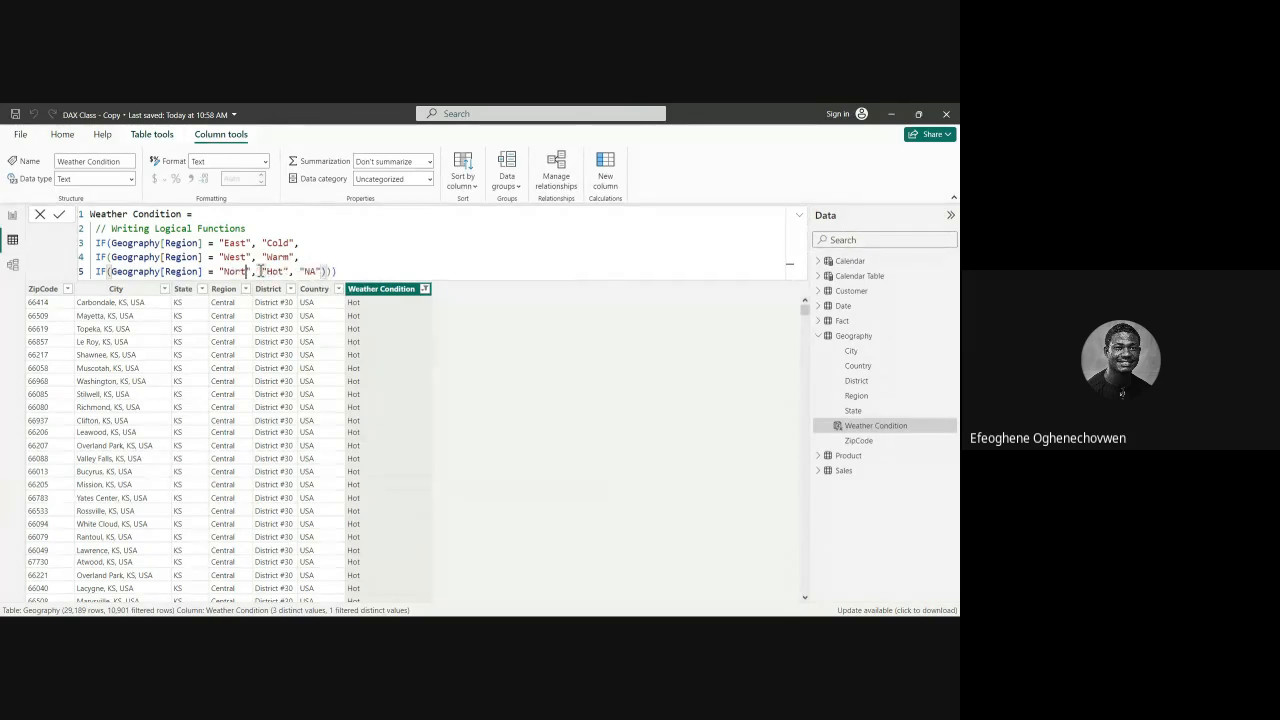
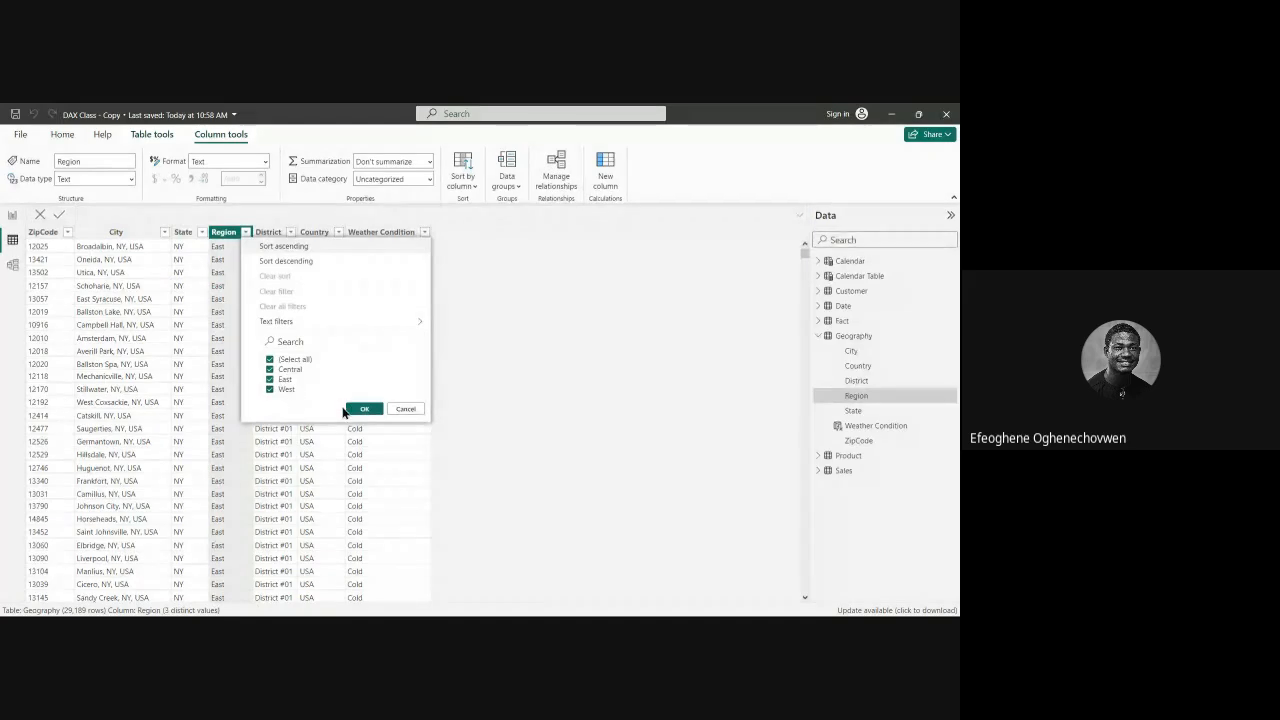
# Step: Keep all Region values included and filter the Weather Condition column to show only the NA rows
pyautogui.click(362, 409)
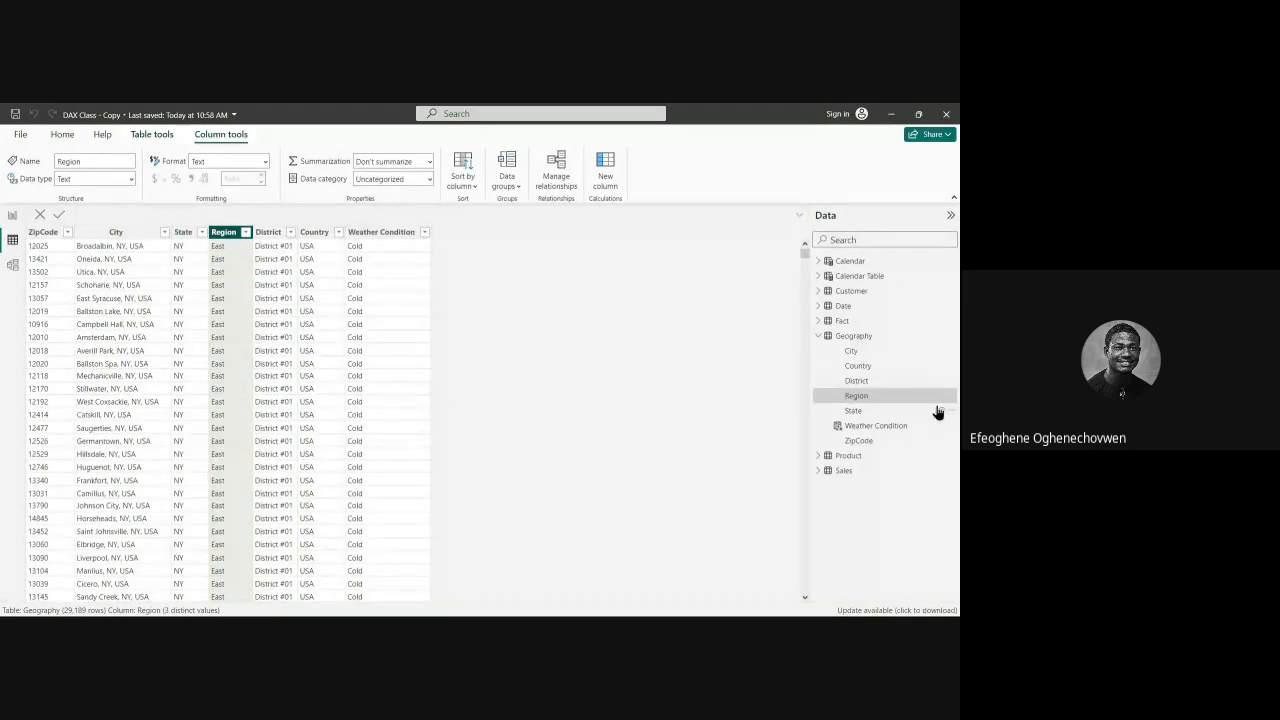
pyautogui.click(876, 425)
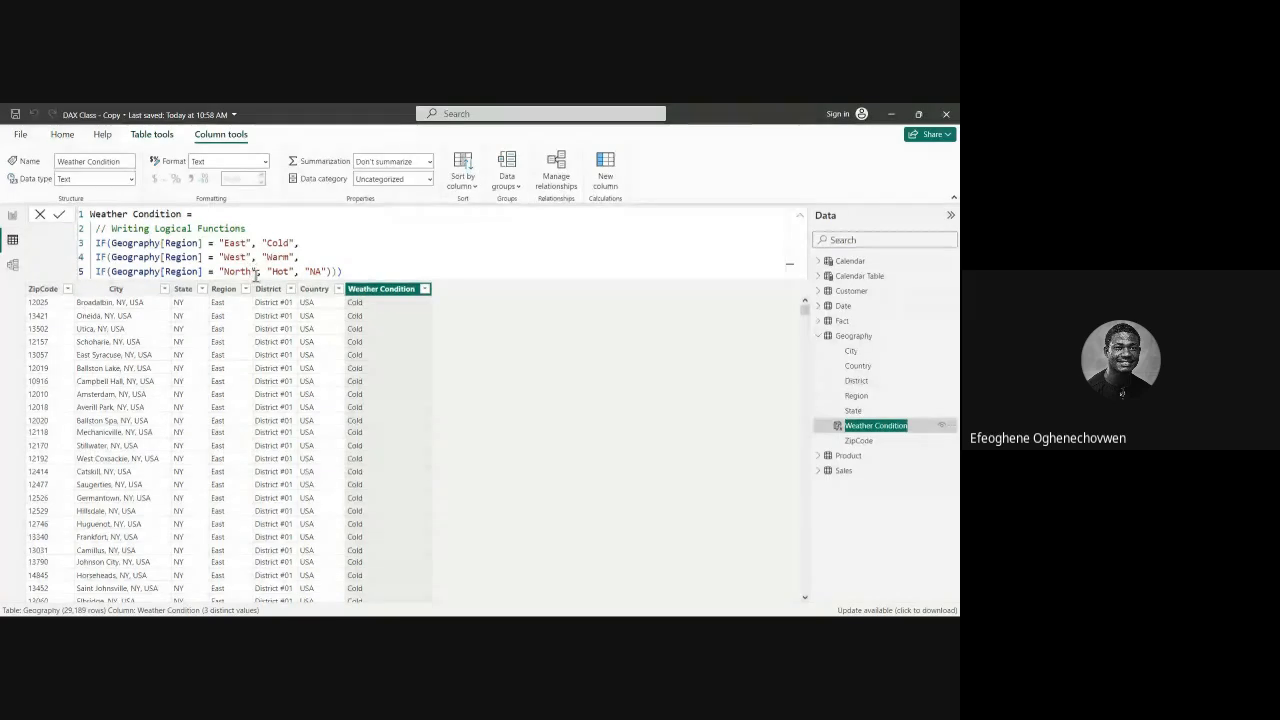
pyautogui.click(425, 291)
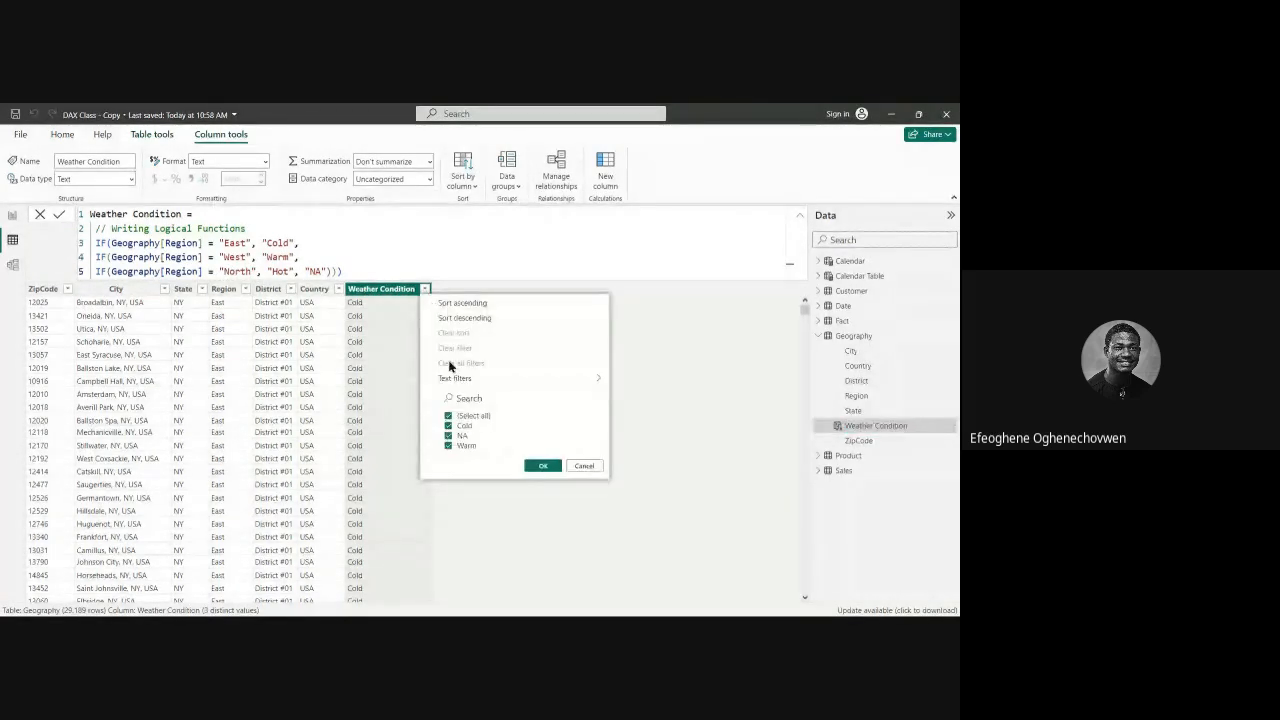
pyautogui.click(449, 436)
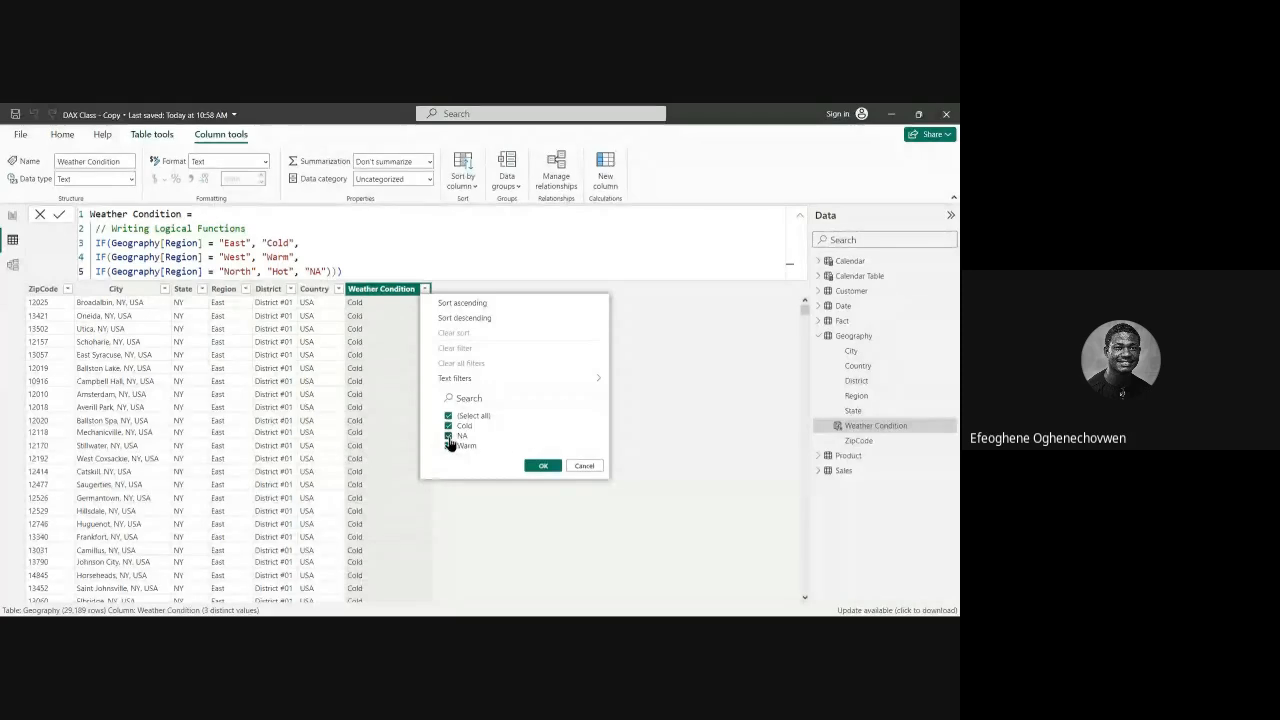
pyautogui.click(448, 436)
pyautogui.click(448, 426)
pyautogui.click(448, 445)
pyautogui.click(540, 466)
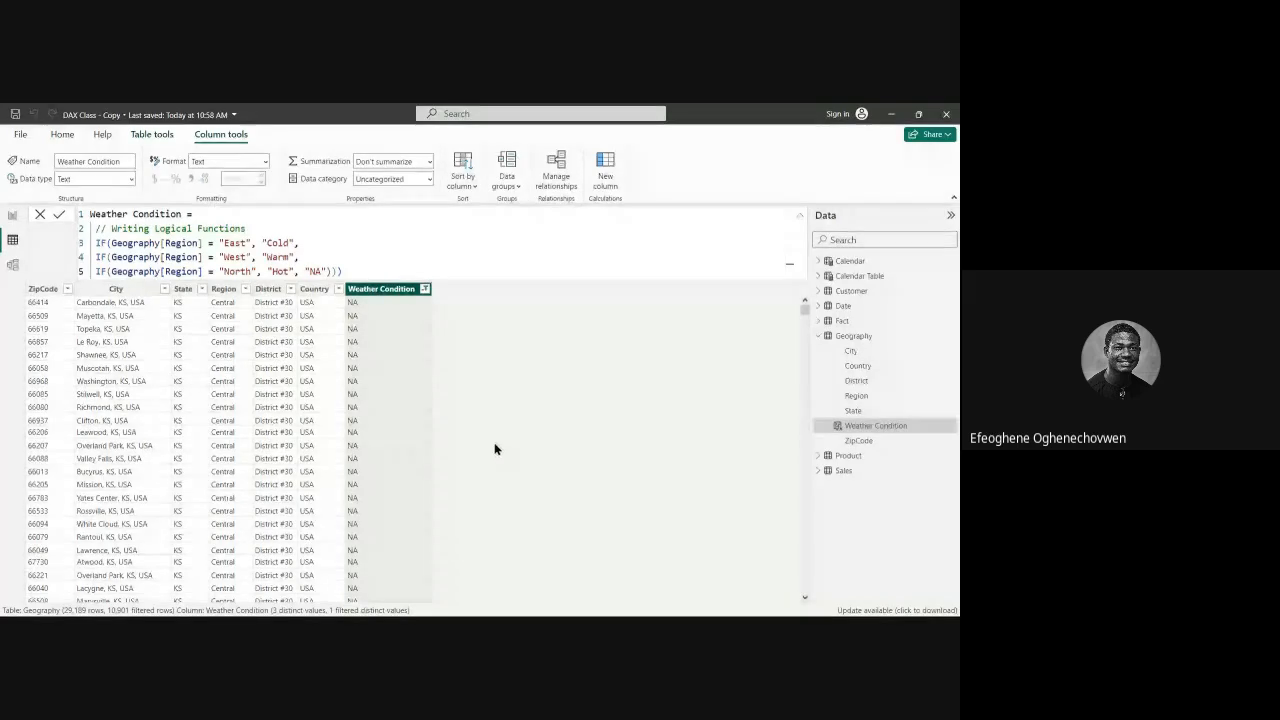